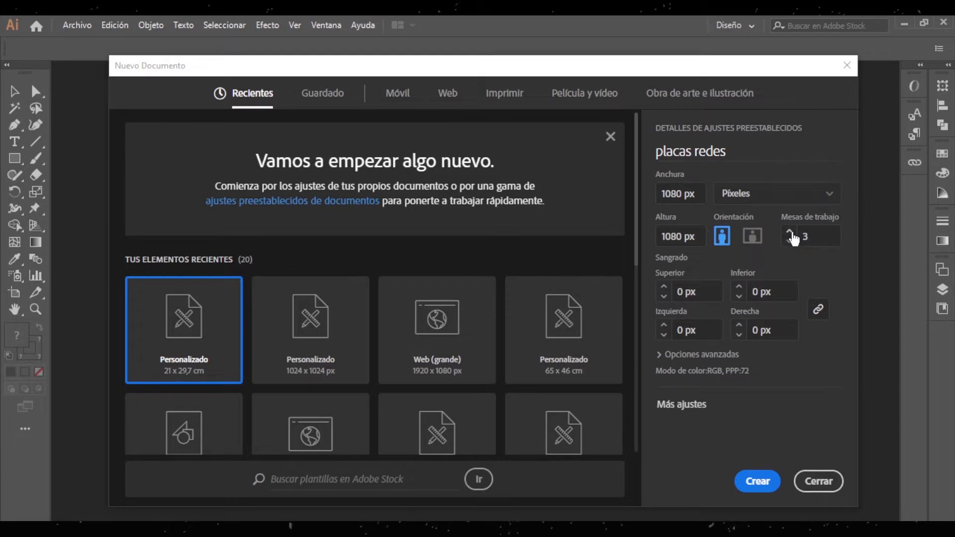
- Create the RGB document "placas redes" with three 1080 × 1080 px artboards and 72 ppi raster effects
click(667, 406)
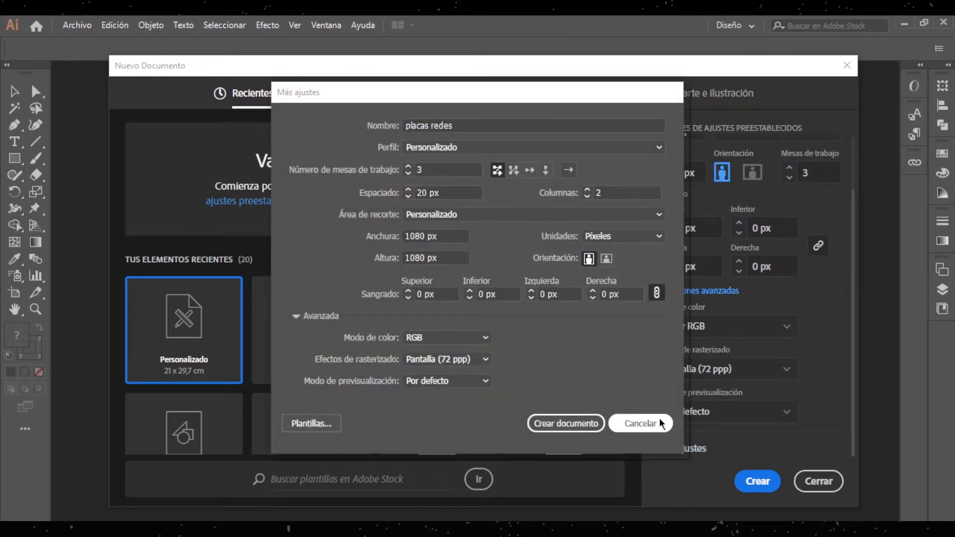
click(640, 423)
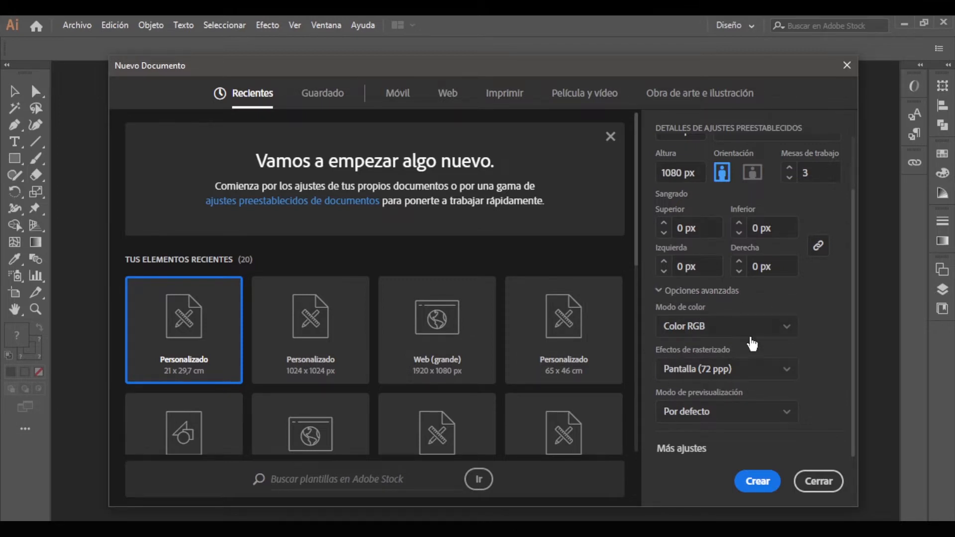
scroll(721, 366, up, 2)
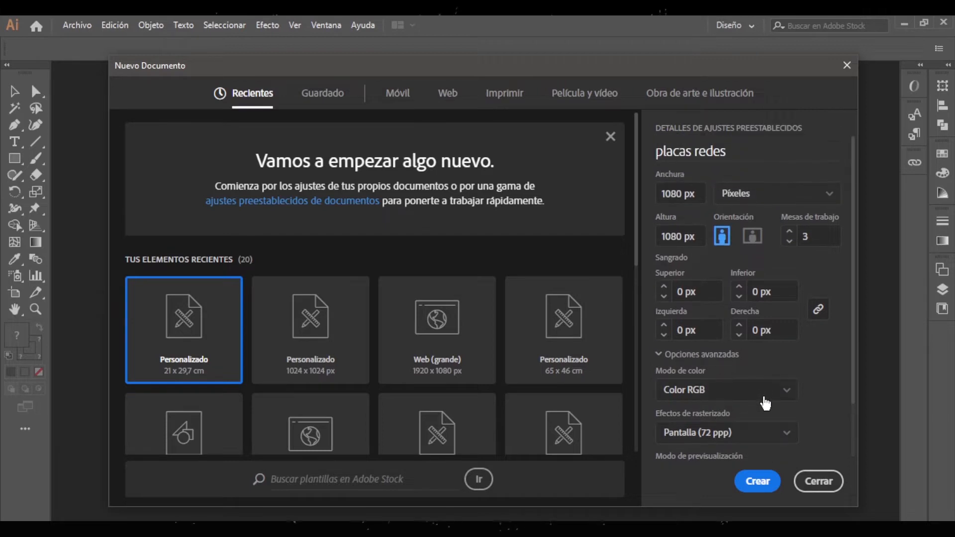
scroll(714, 343, down, 2)
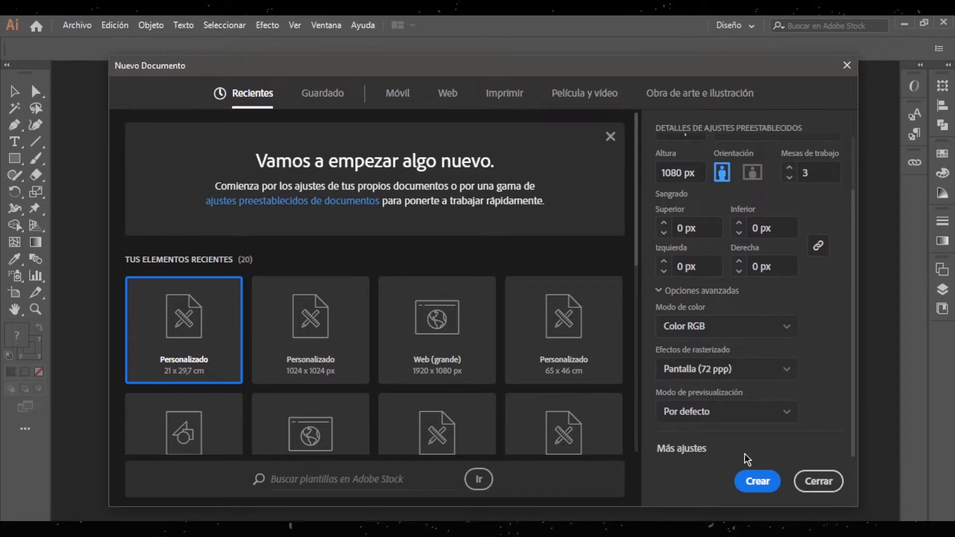
click(757, 482)
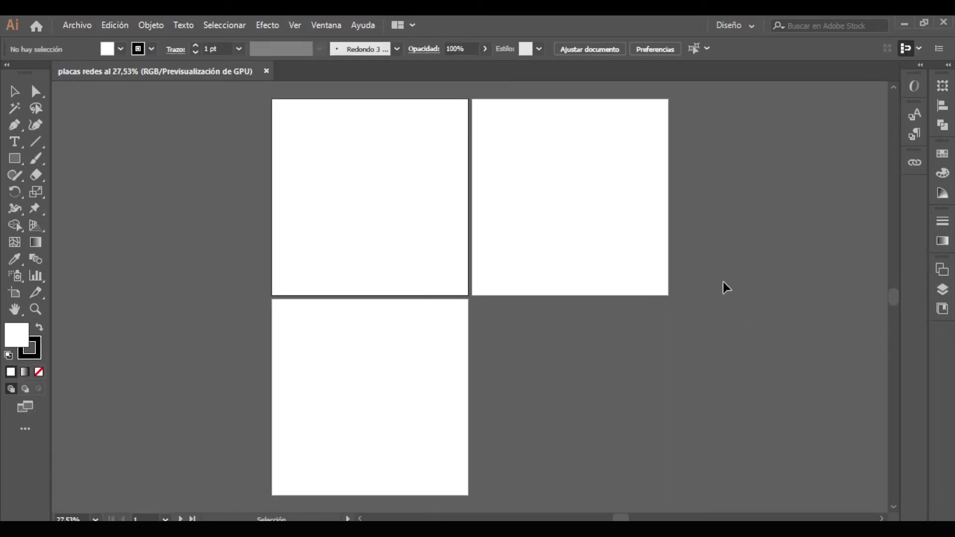
- Rearrange all three artboards into a single horizontal row with 20 px spacing, moving artwork with its artboard
scroll(447, 263, down, 1)
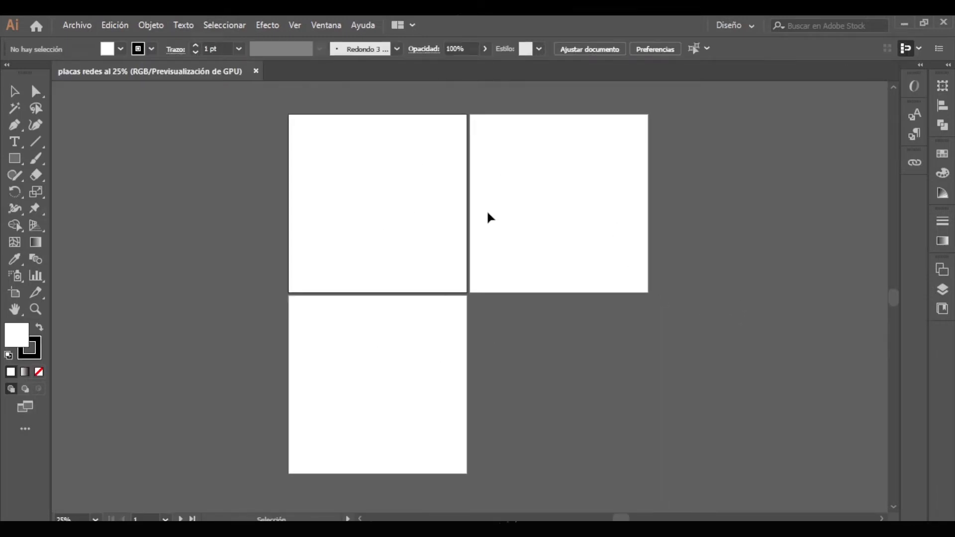
scroll(389, 316, down, 1)
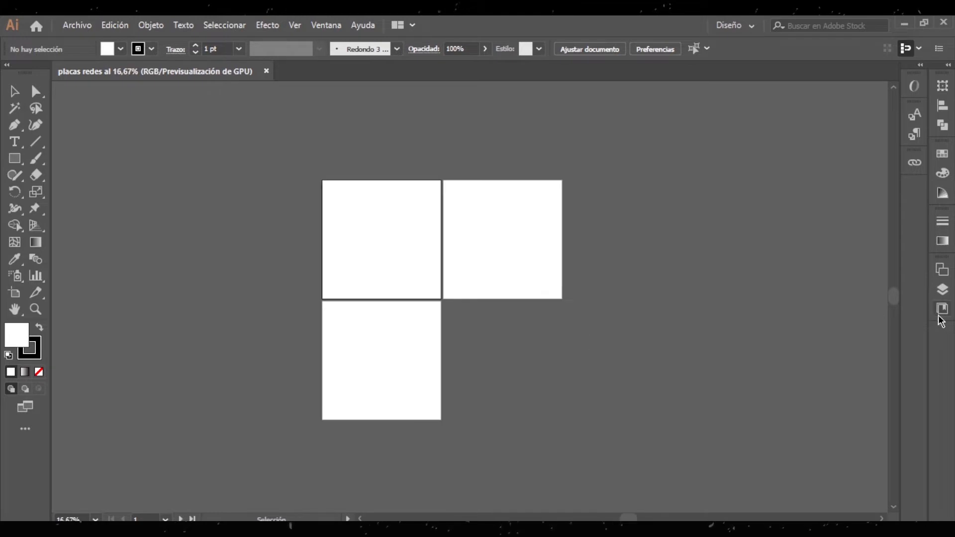
click(941, 293)
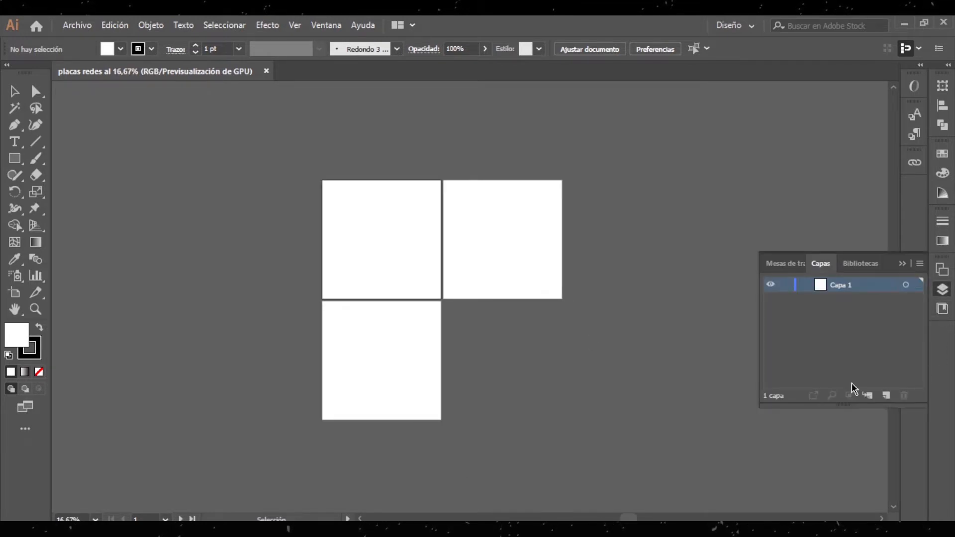
click(788, 259)
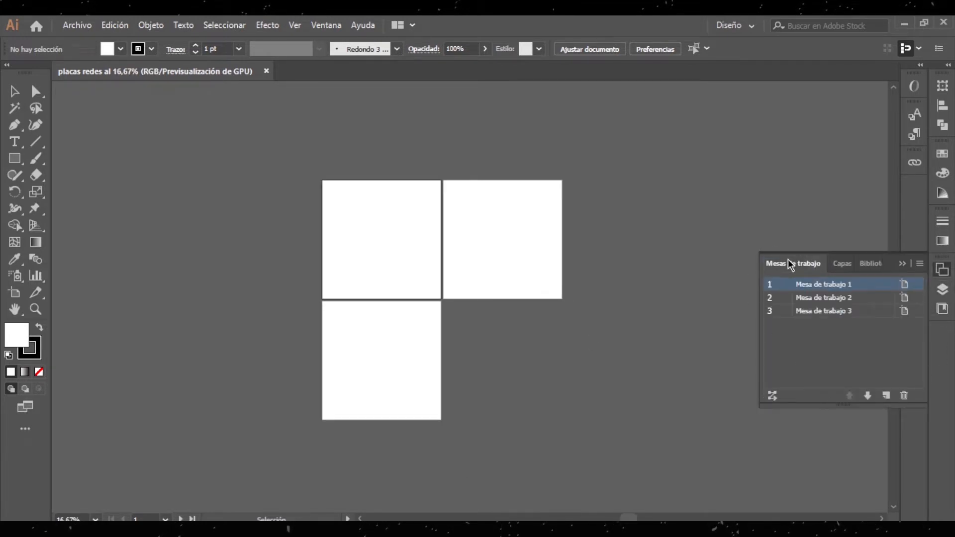
click(776, 399)
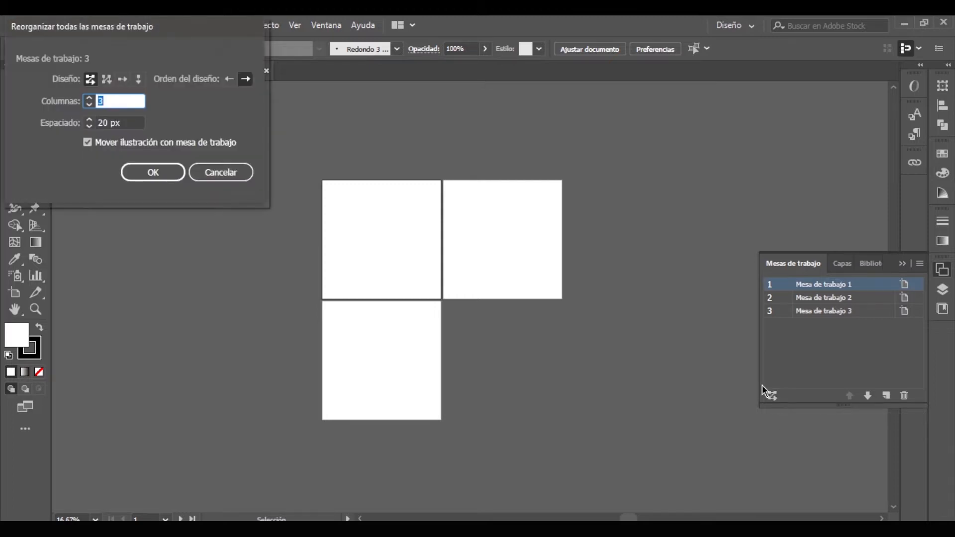
click(122, 81)
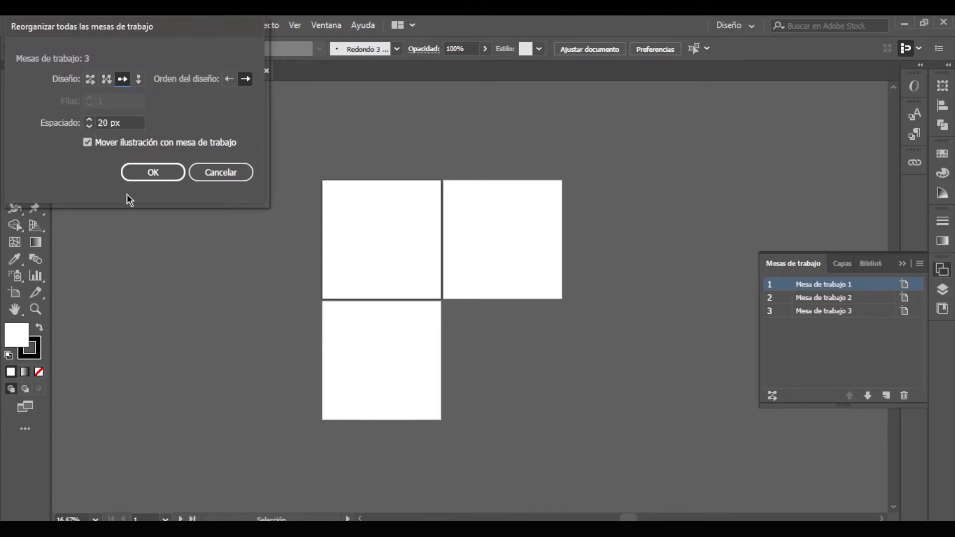
click(169, 175)
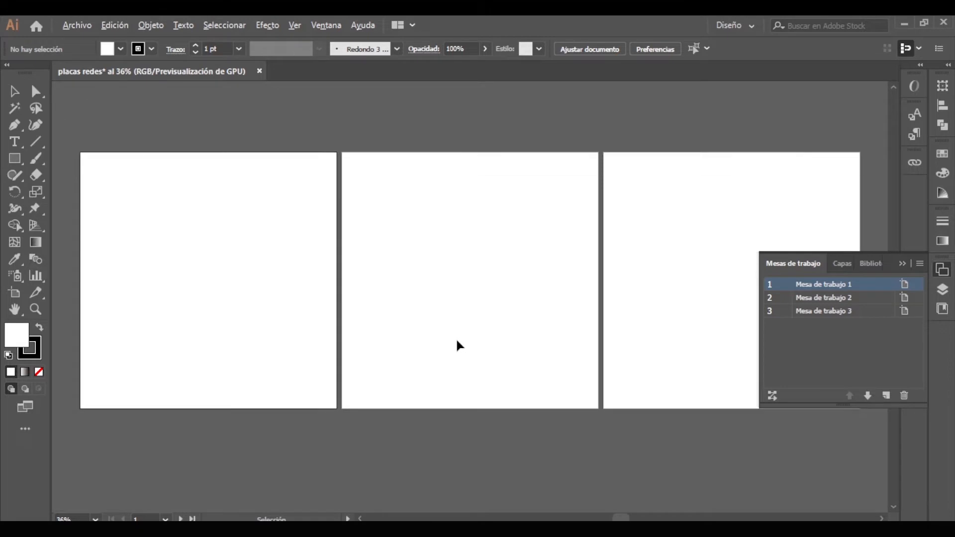
- Set the default stroke to none and make the white fill the active color attribute
key(ctrl+minus)
key(ctrl+minus)
drag(458, 338, 412, 328)
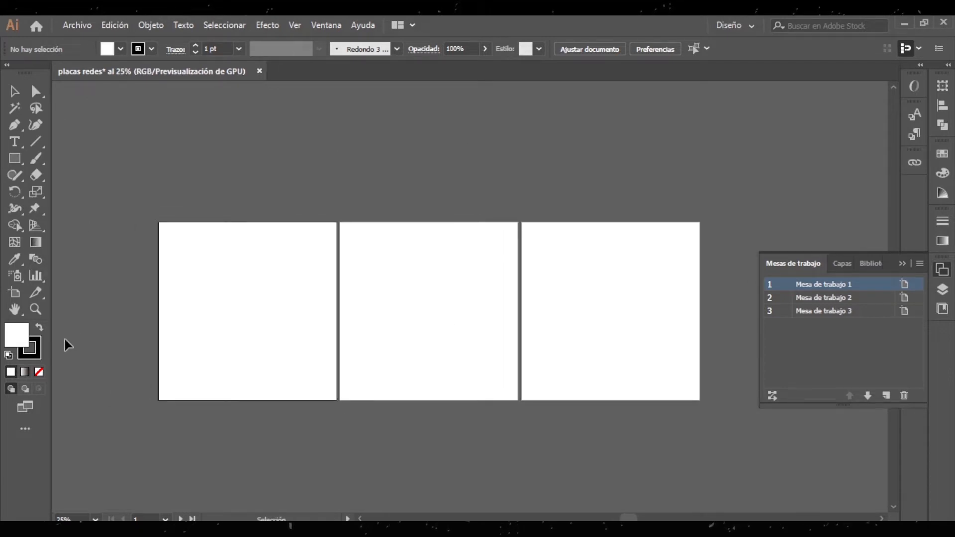
click(31, 354)
click(39, 373)
click(17, 342)
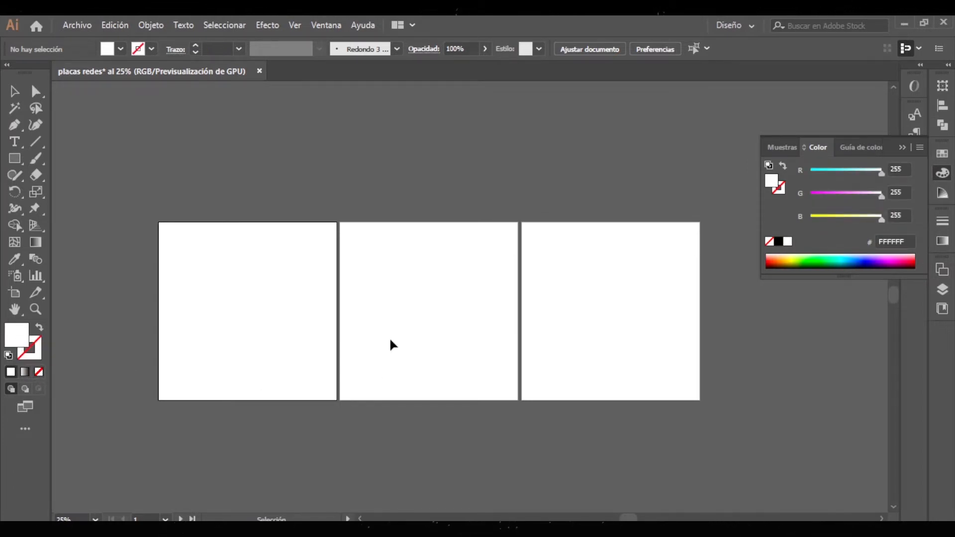
click(900, 146)
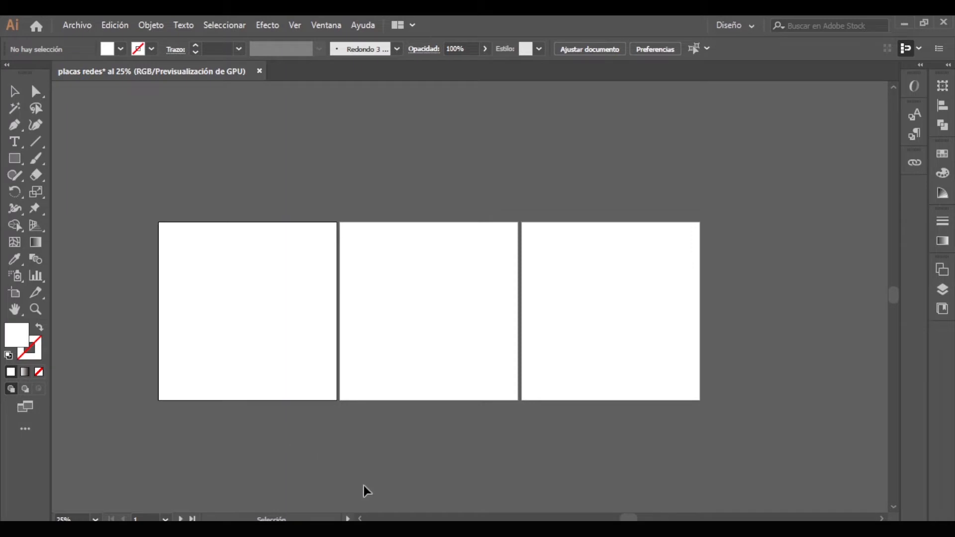
- Open images 1, 2, 3 and recetas from the desktop, leaving missing color profiles unmanaged and using the embedded profile where there is one
click(77, 24)
click(114, 75)
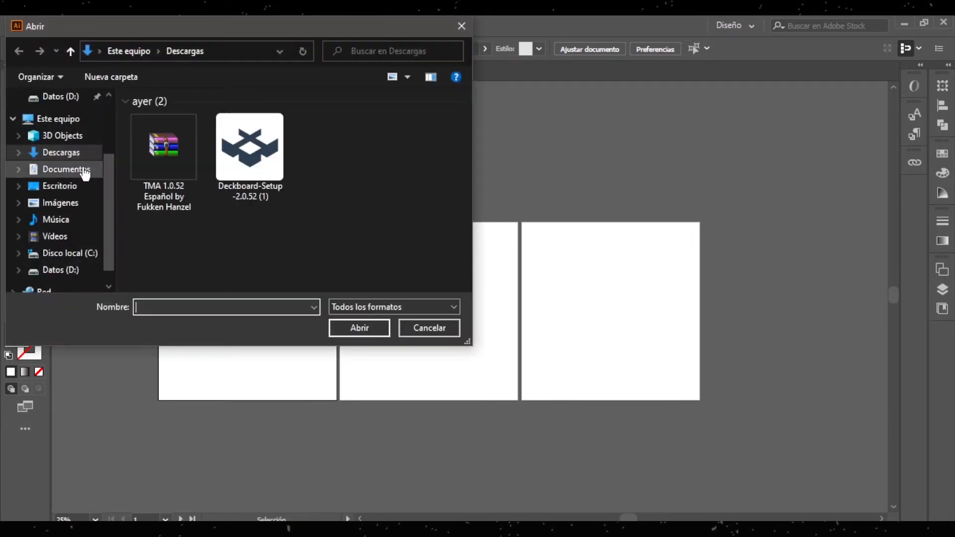
click(62, 186)
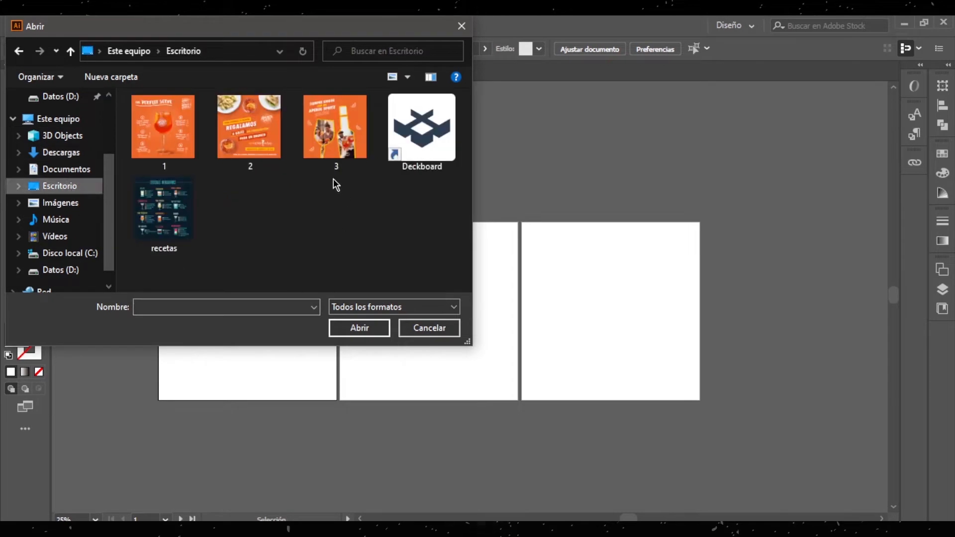
drag(335, 232, 166, 138)
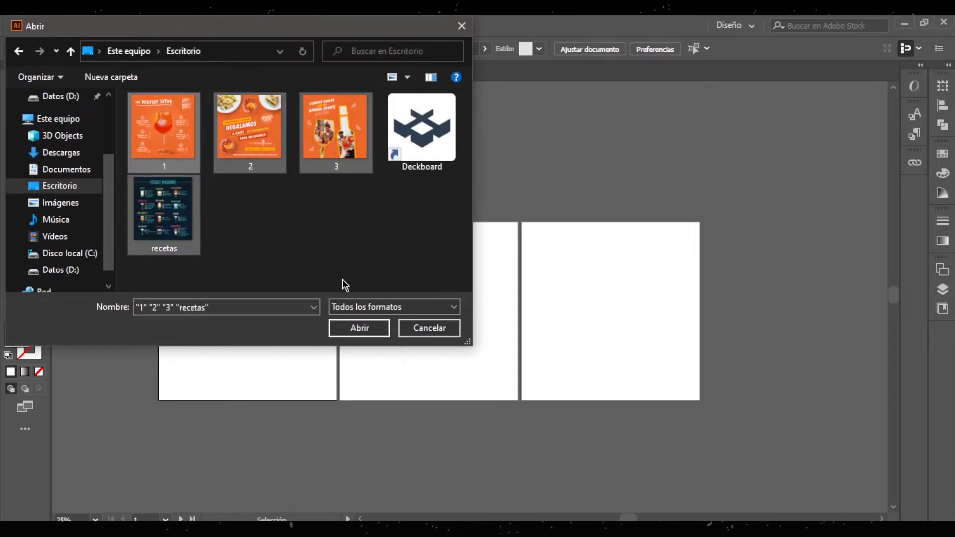
click(359, 328)
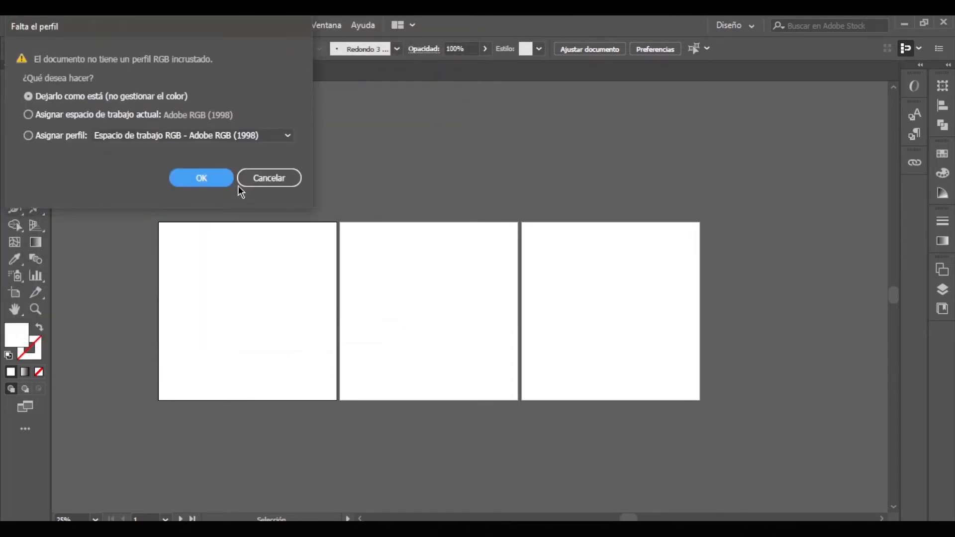
click(222, 175)
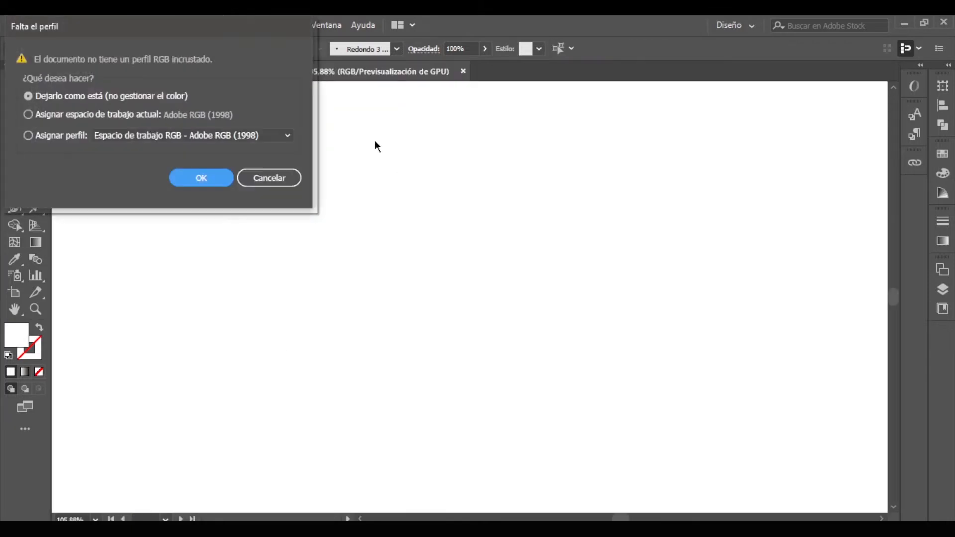
click(189, 177)
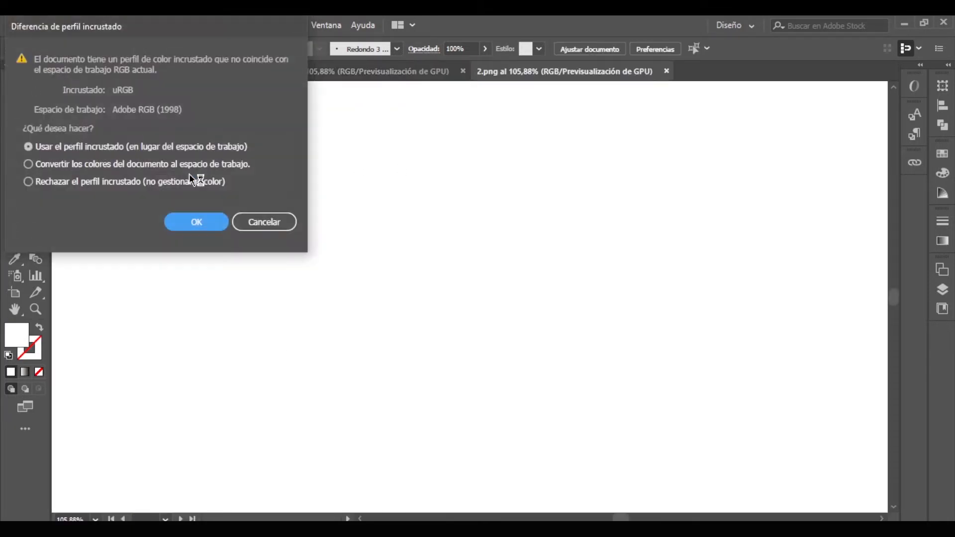
click(189, 223)
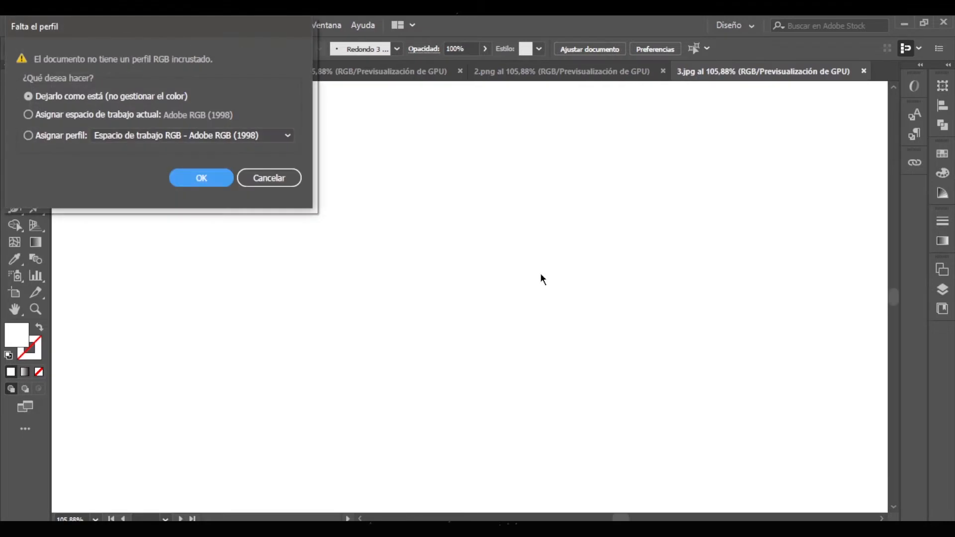
click(197, 178)
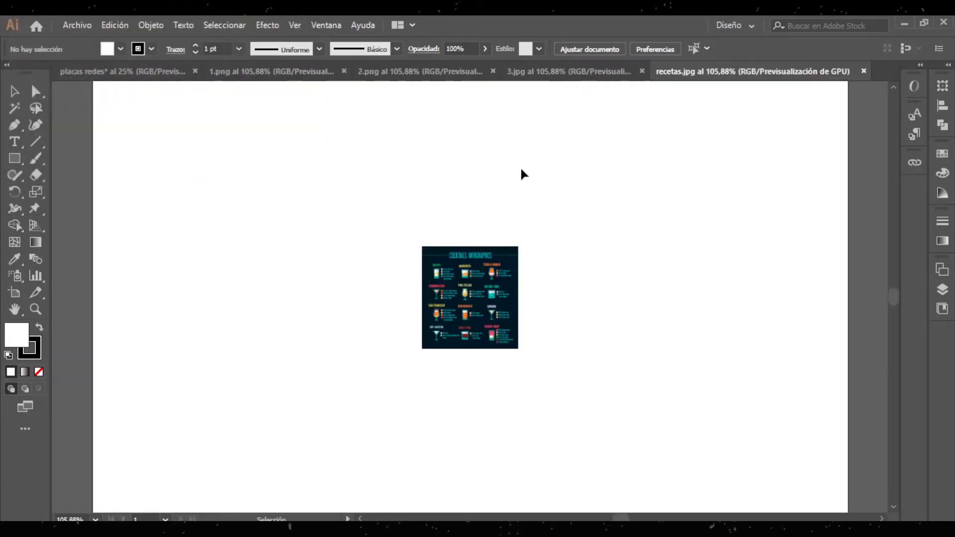
- Copy the image from 1.png into the placas redes document and fit it exactly over the first artboard
click(255, 70)
click(485, 251)
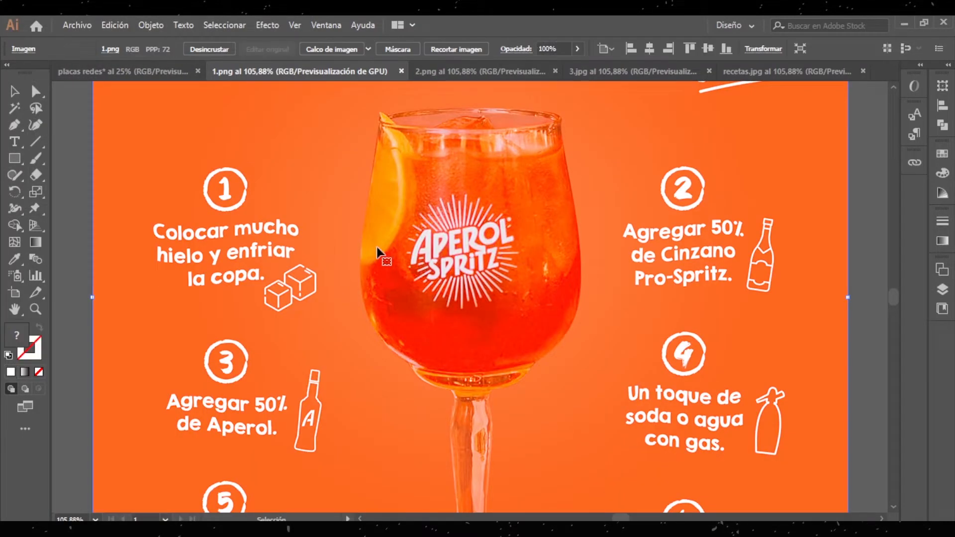
scroll(375, 246, down, 2)
scroll(376, 246, down, 2)
drag(387, 225, 265, 276)
scroll(231, 288, up, 2)
scroll(514, 234, left, 3)
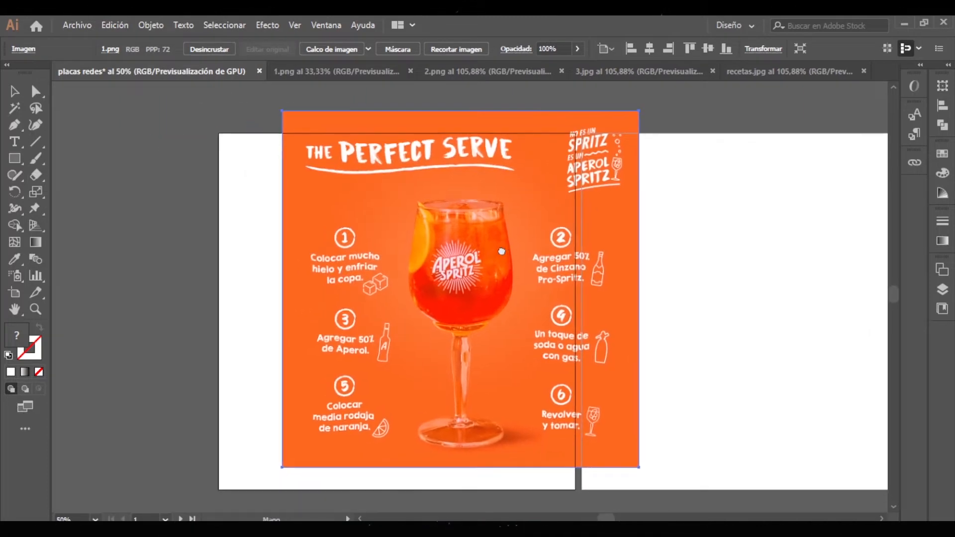
drag(515, 233, 466, 242)
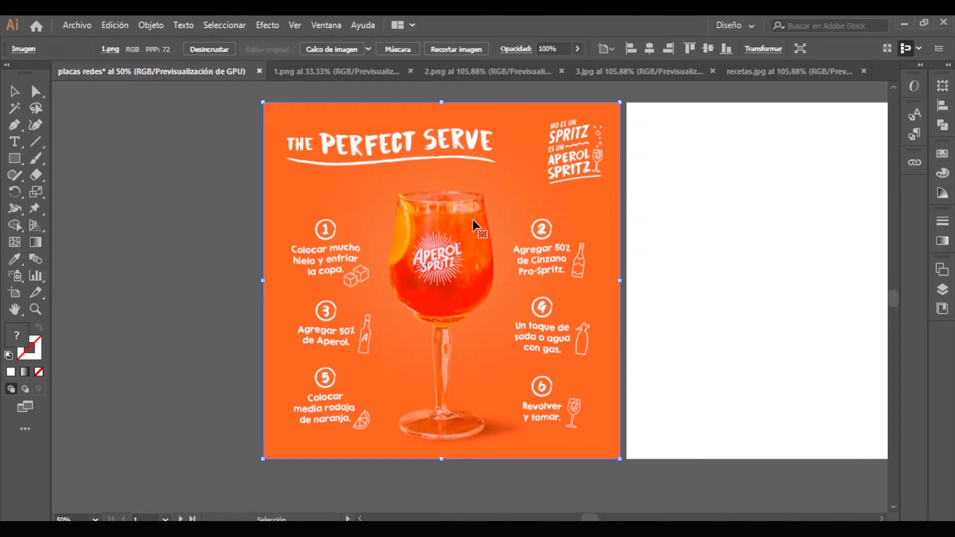
- Copy the 2.png image onto the second artboard of placas redes and the 3.jpg image onto the third
click(433, 77)
drag(499, 214, 672, 262)
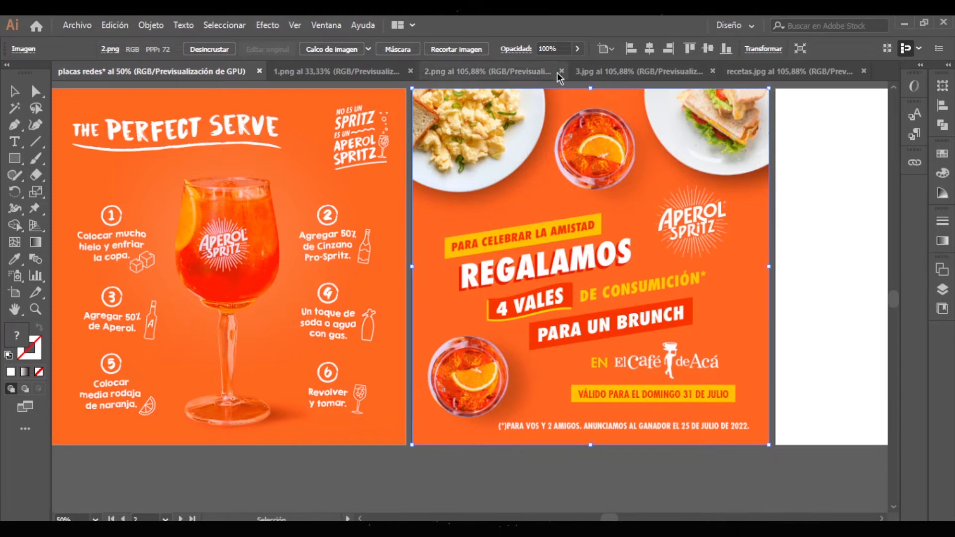
click(646, 71)
drag(383, 223, 482, 244)
click(156, 205)
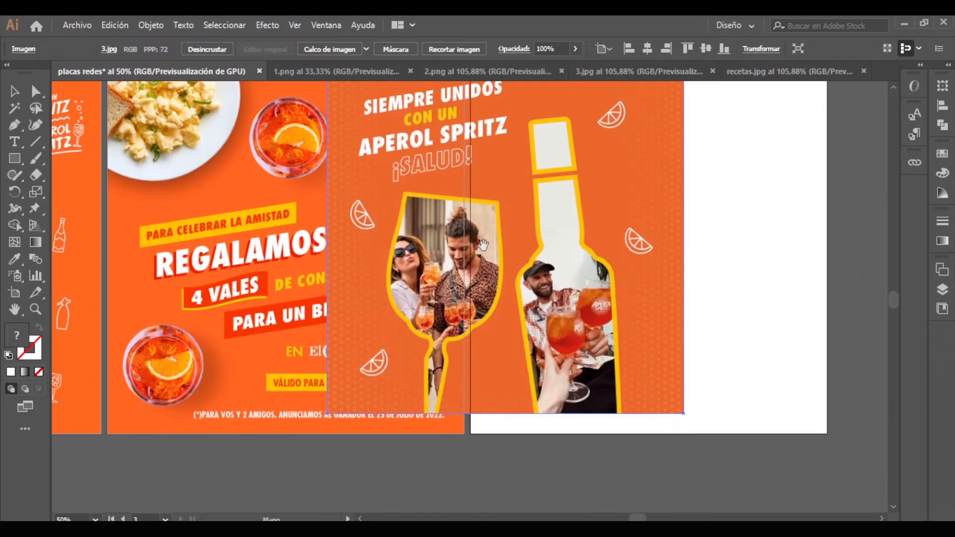
drag(553, 226, 659, 240)
scroll(501, 145, up, 3)
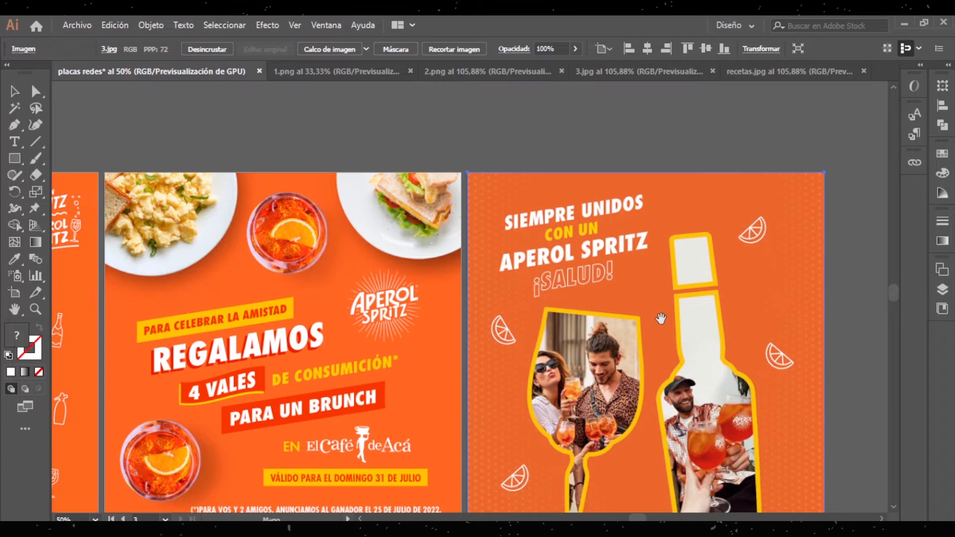
click(502, 145)
- Close the source documents 1.png, 2.png and 3.jpg, keeping placas redes and recetas.jpg open
scroll(634, 453, down, 2)
scroll(652, 418, down, 2)
scroll(652, 418, left, 2)
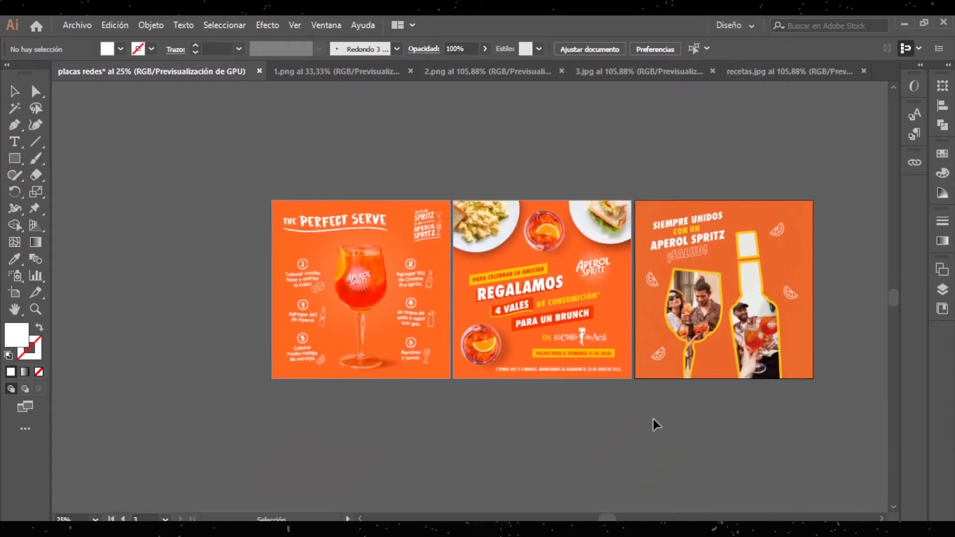
scroll(649, 396, up, 1)
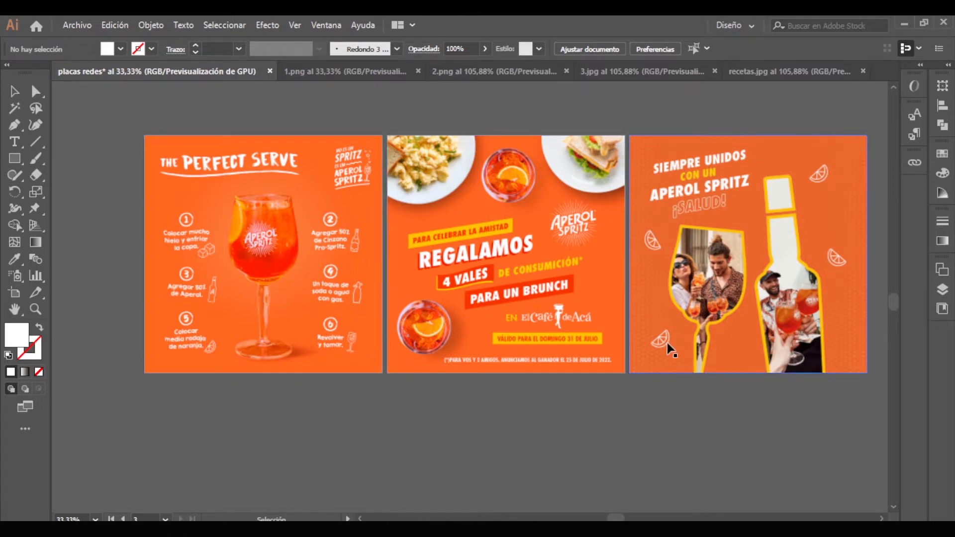
drag(641, 342, 600, 389)
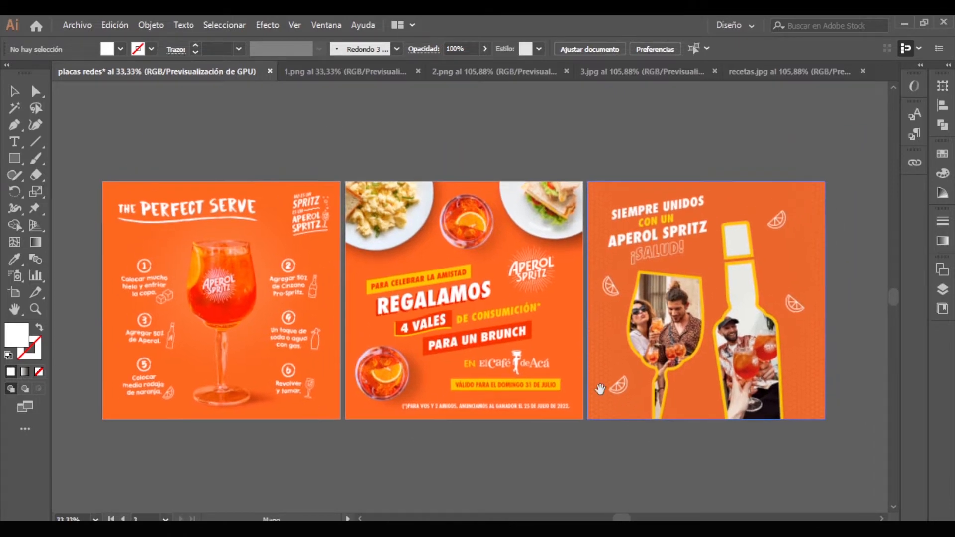
click(419, 72)
click(467, 71)
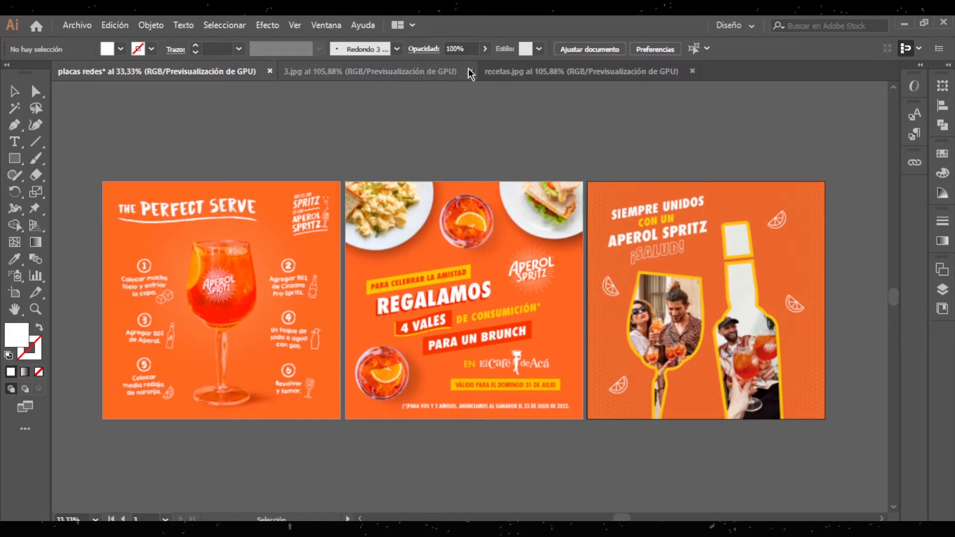
click(466, 71)
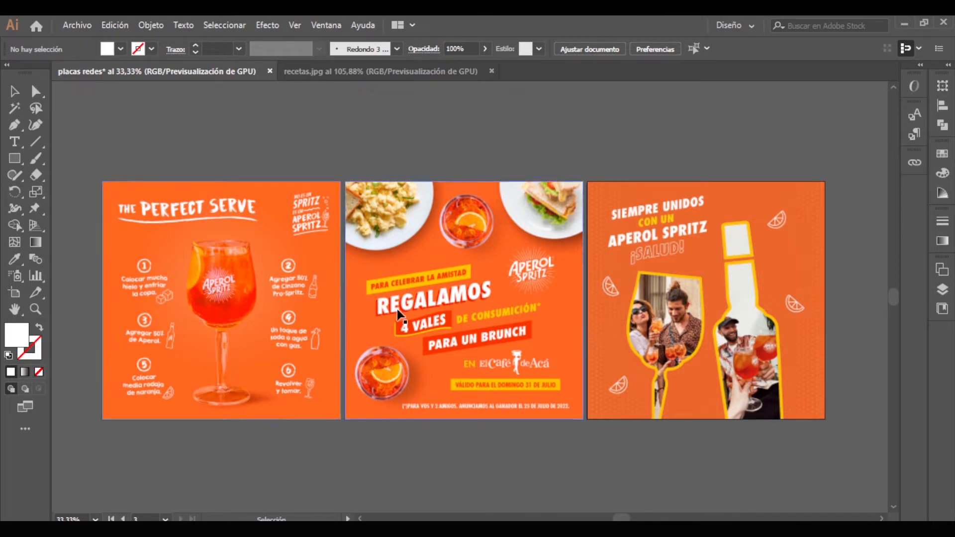
- Switch to the Chrome window with the Blackboard Collaborate class session
mouse_move(328, 530)
click(249, 473)
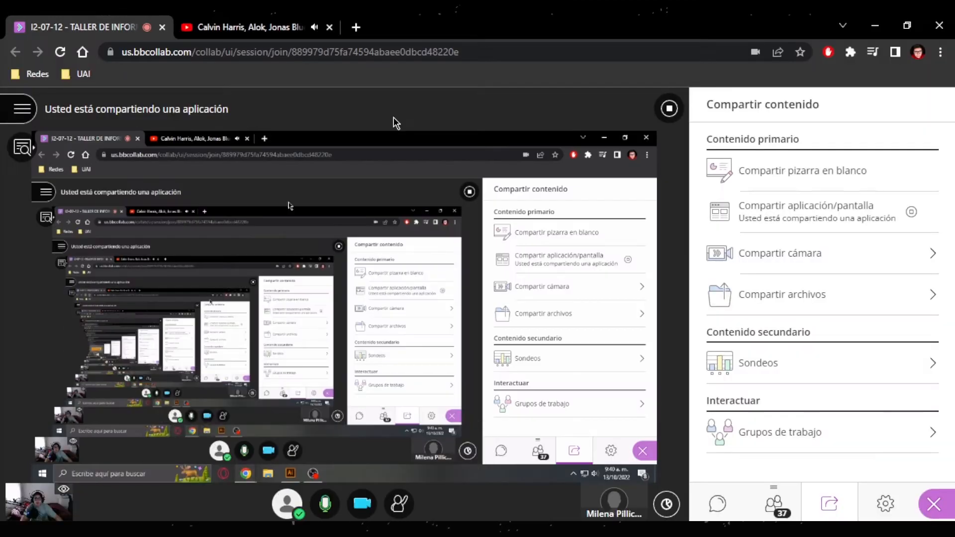
- Search Google Images for "aperol spritz" in a new browser tab
click(359, 27)
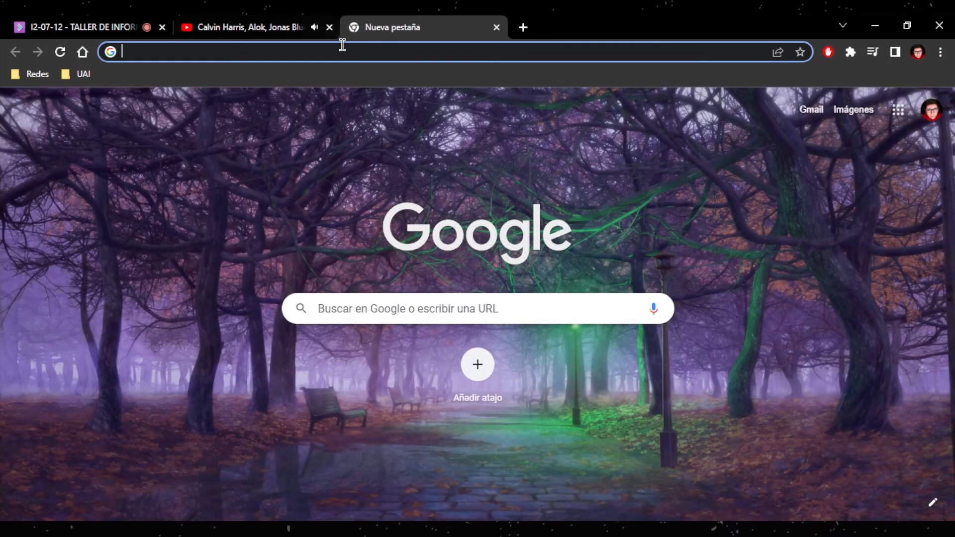
click(342, 48)
text(aperol)
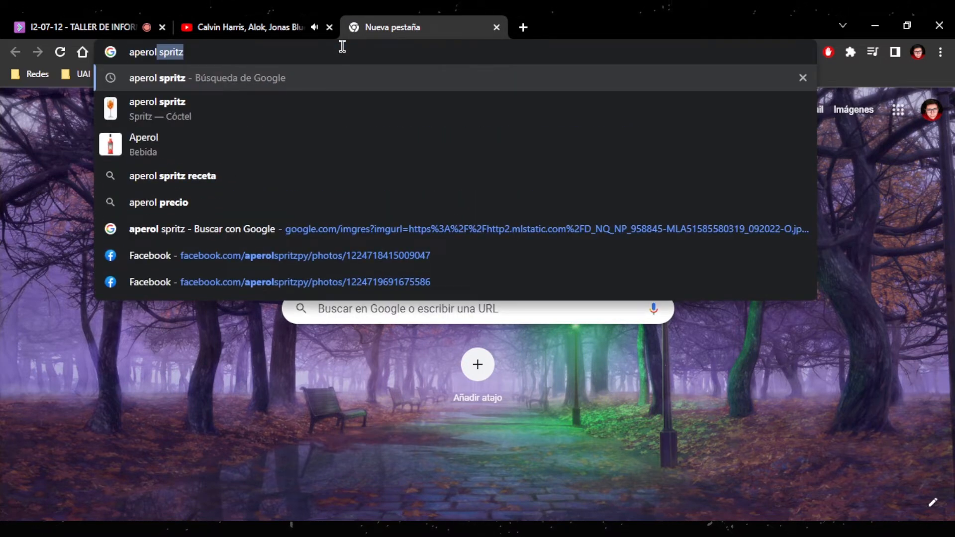
key(Return)
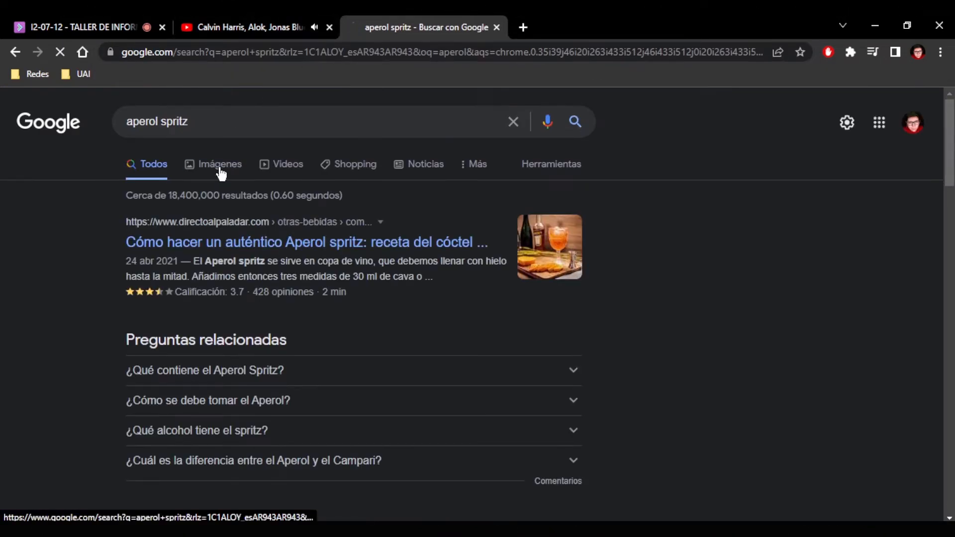
click(221, 174)
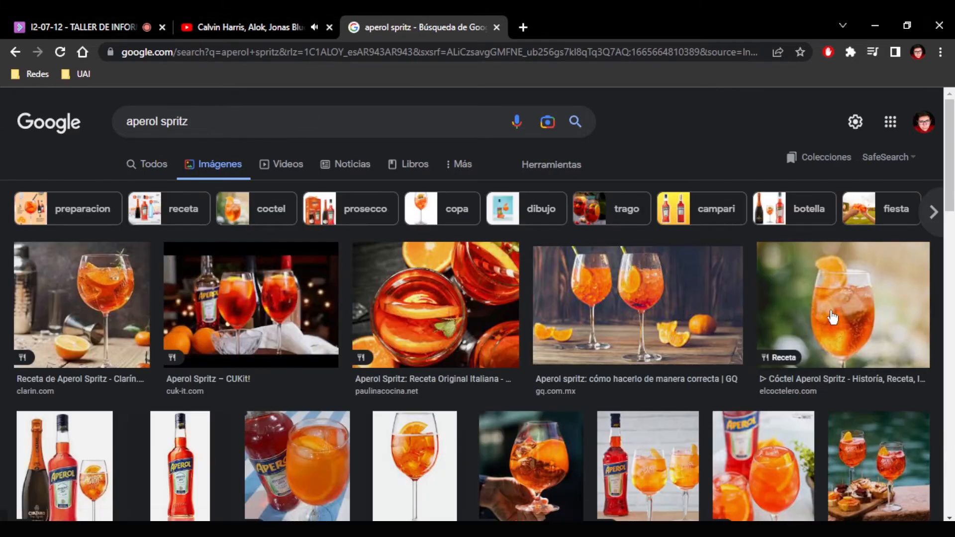
- Look through the drink photos and refine the image search to "aperol spritz png"
scroll(663, 337, down, 4)
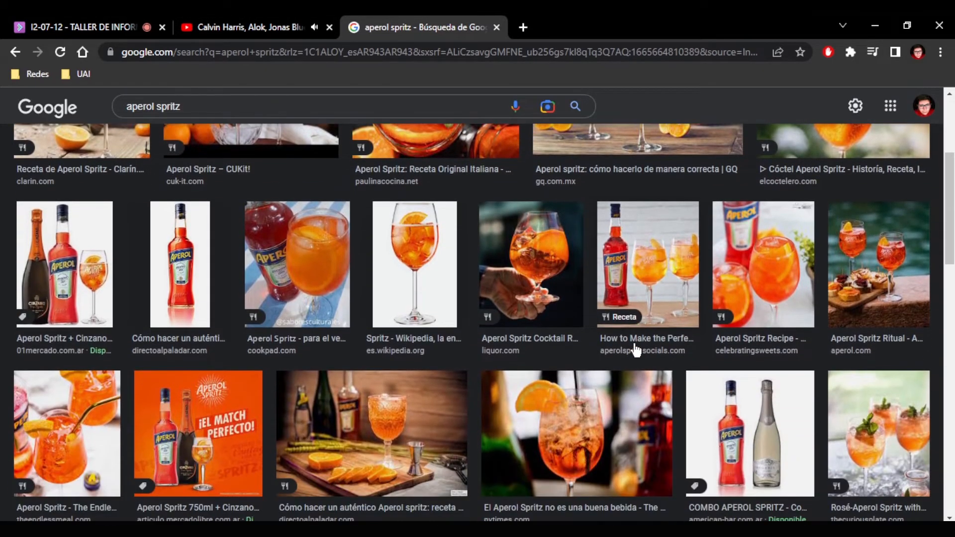
scroll(636, 349, down, 3)
scroll(636, 349, down, 2)
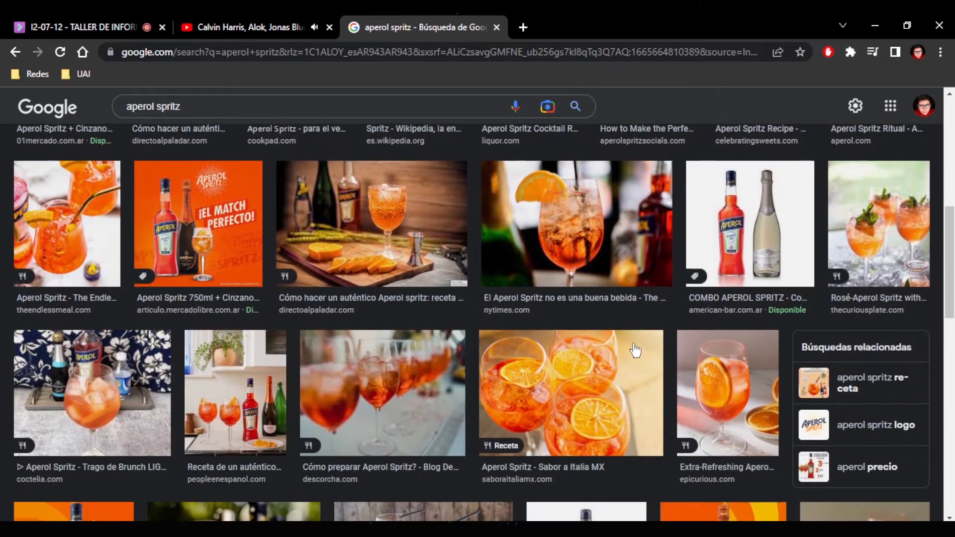
scroll(635, 350, down, 5)
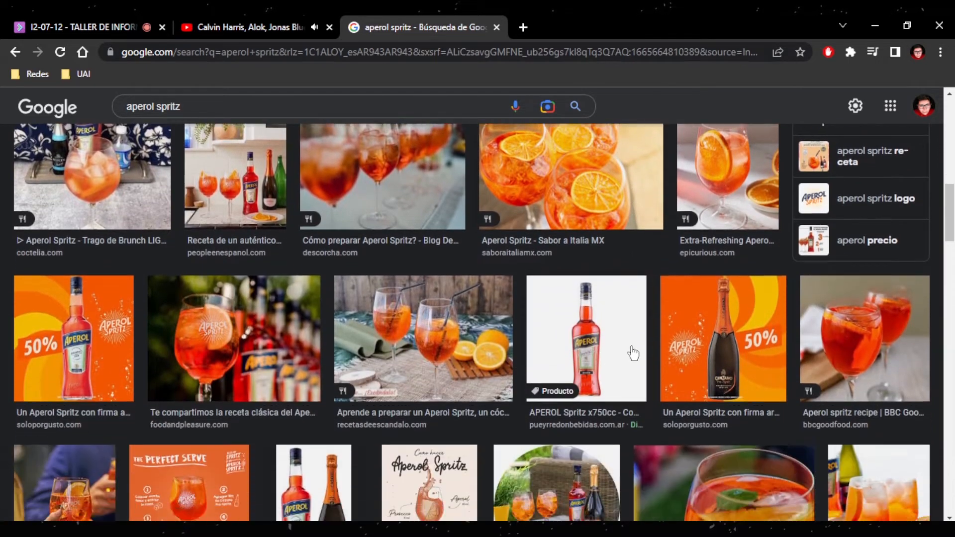
scroll(632, 353, down, 2)
scroll(543, 397, up, 15)
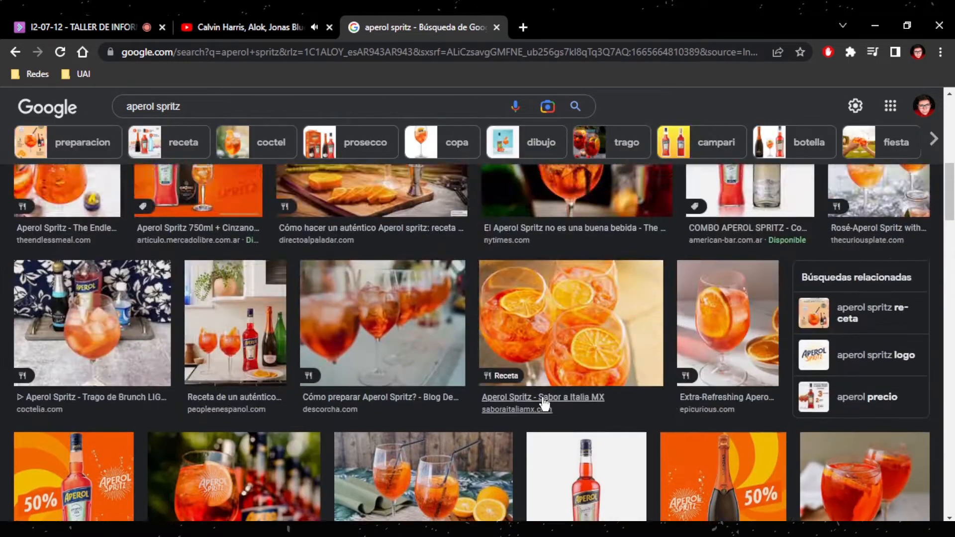
click(342, 121)
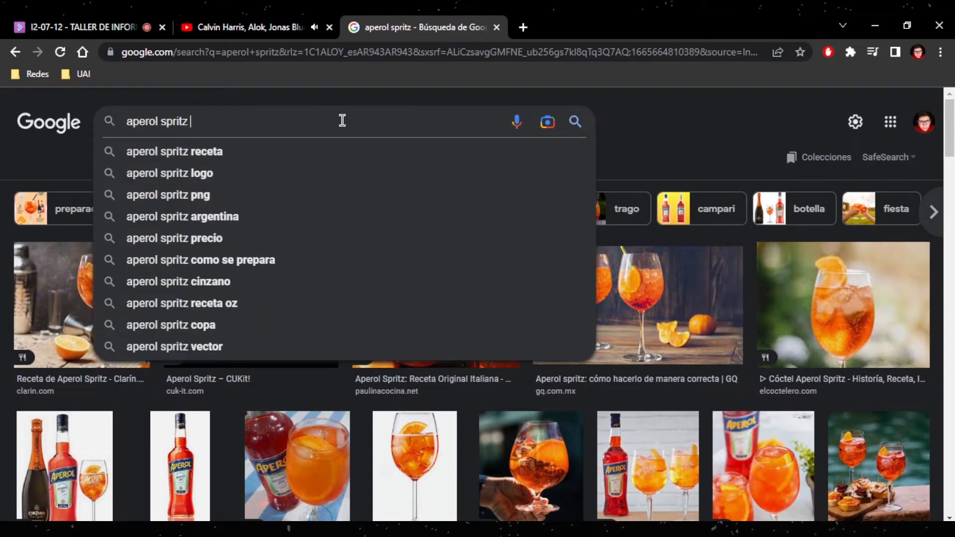
text(png)
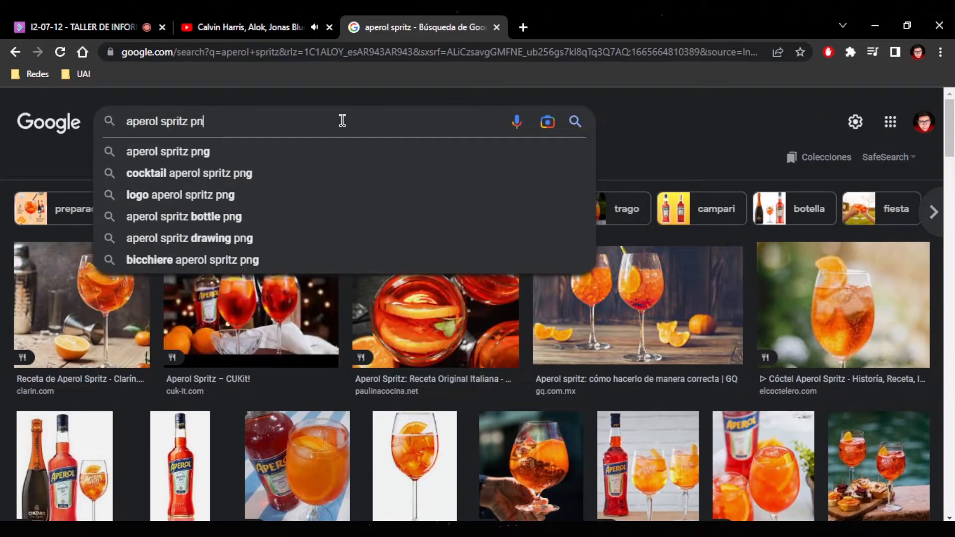
key(Return)
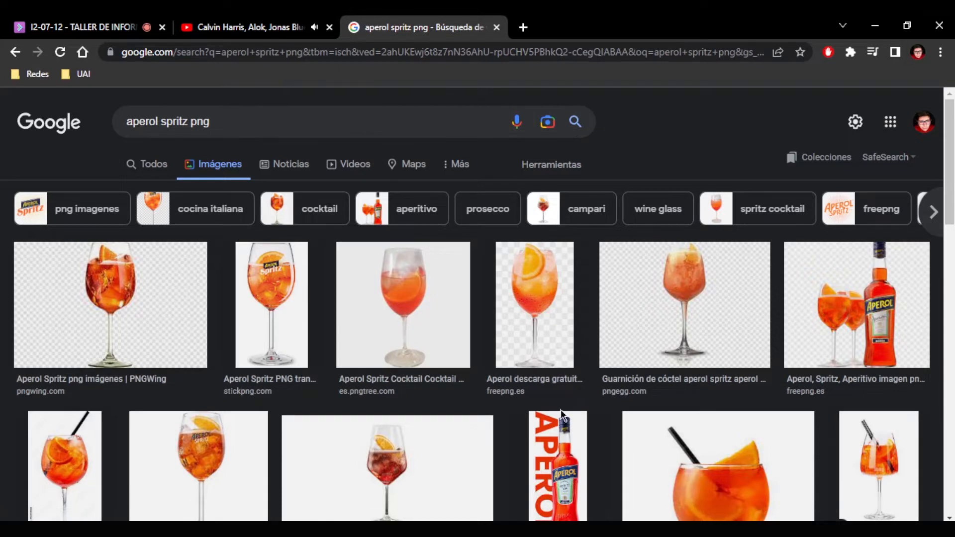
- Browse the PNG results for a cut-out Aperol Spritz glass, previewing the Alamy cocktail glass and closing its preview
scroll(674, 448, down, 1)
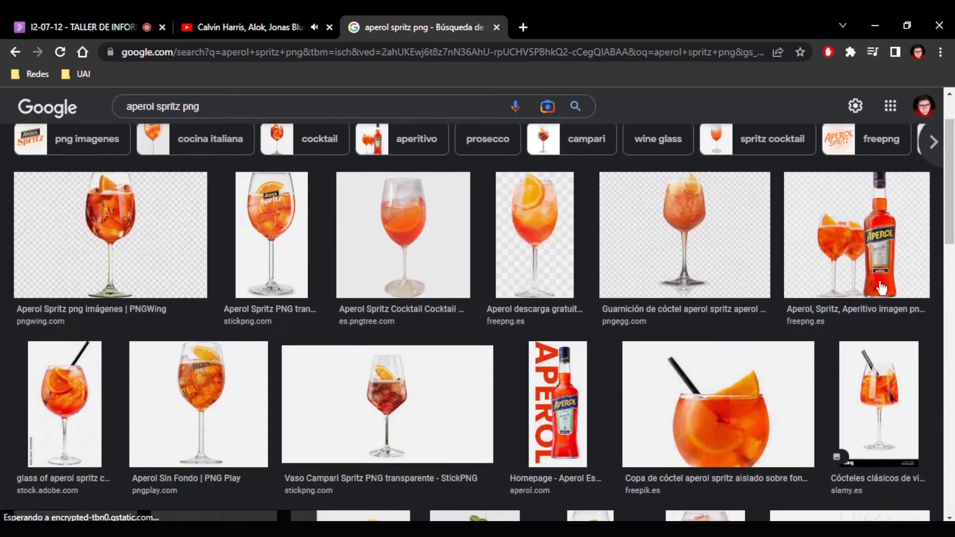
scroll(529, 260, down, 3)
scroll(528, 260, down, 1)
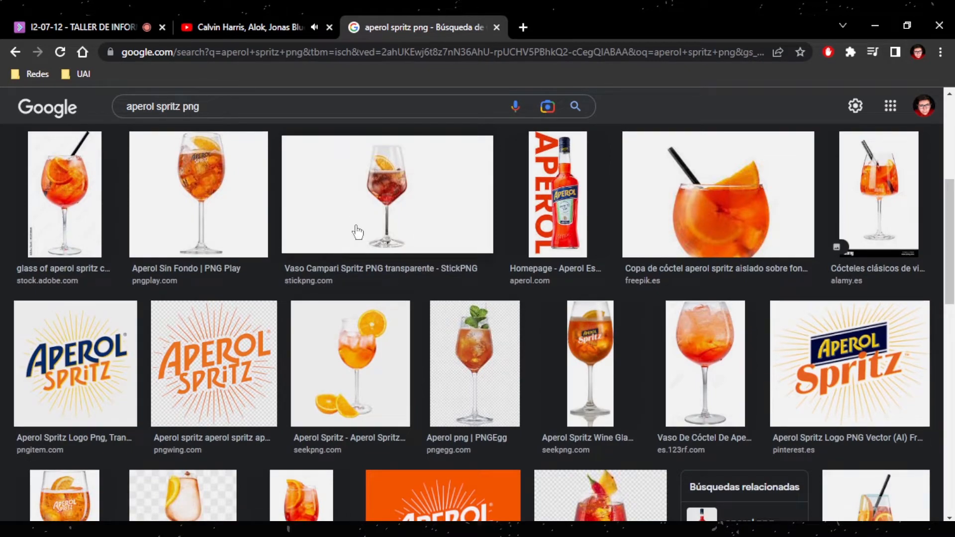
scroll(356, 228, down, 5)
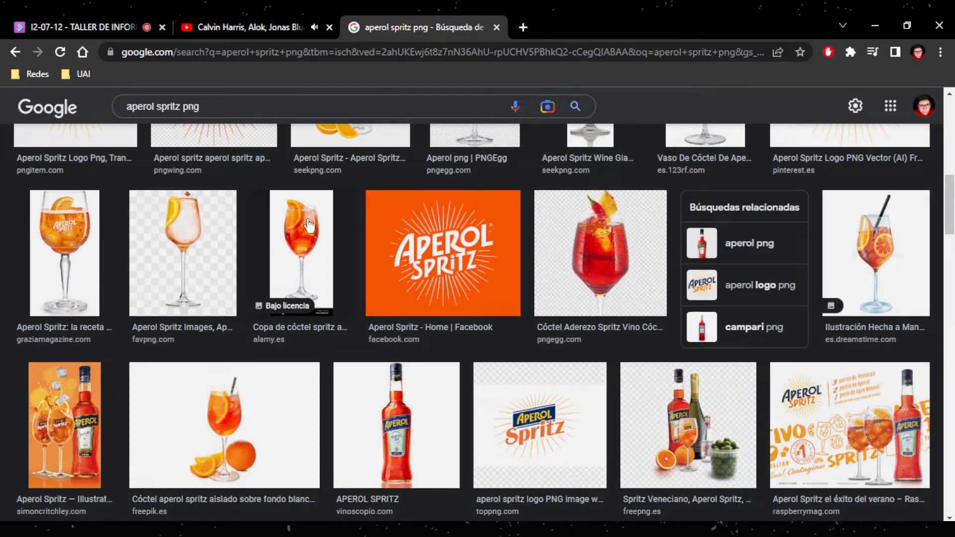
scroll(475, 339, down, 5)
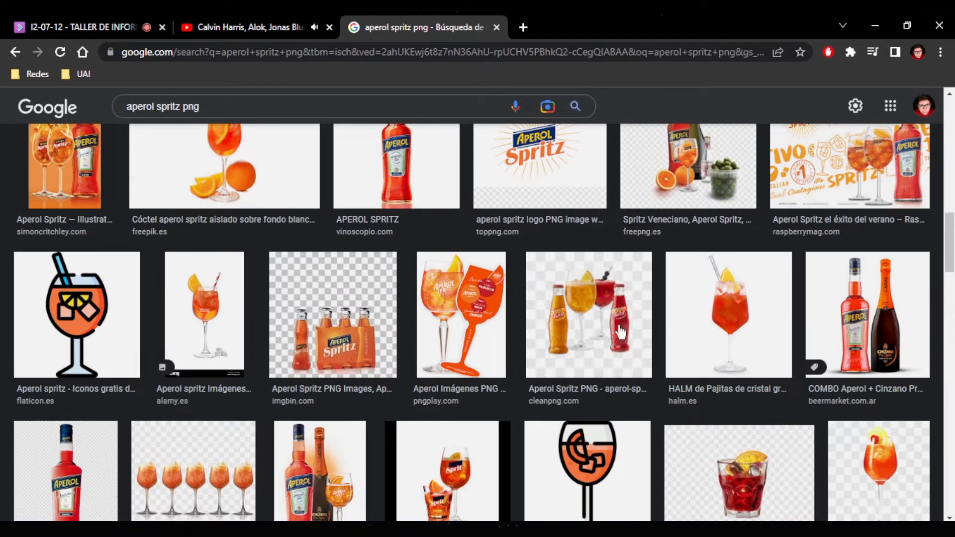
scroll(472, 443, up, 4)
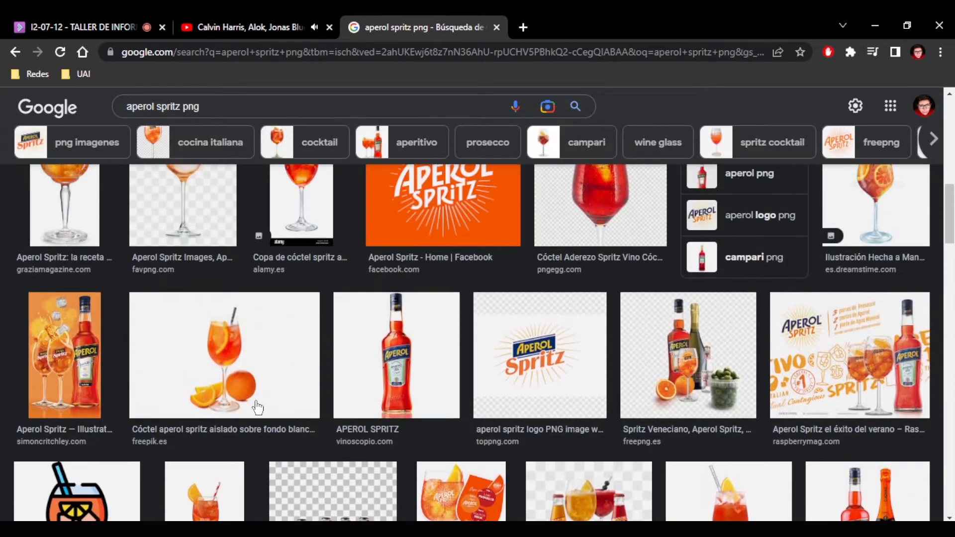
scroll(348, 407, up, 3)
click(308, 299)
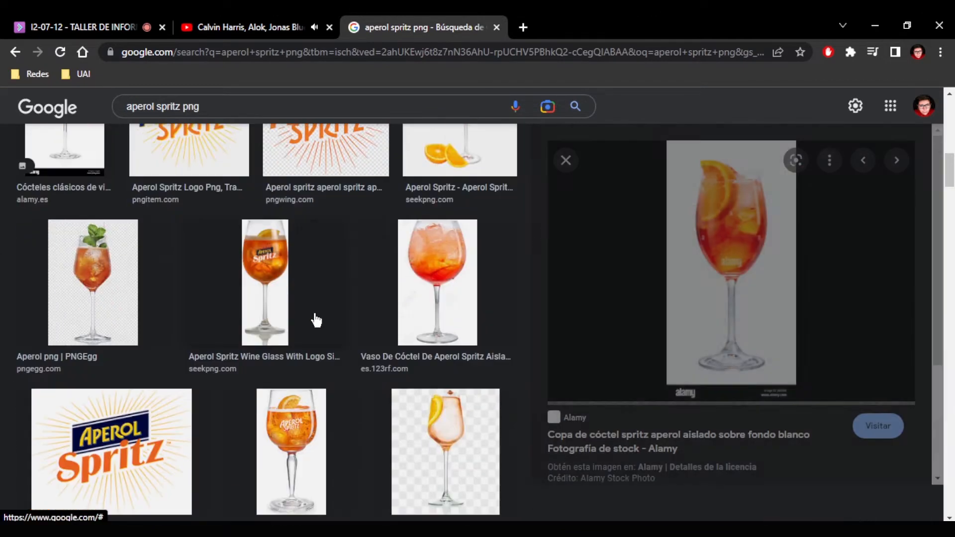
click(565, 160)
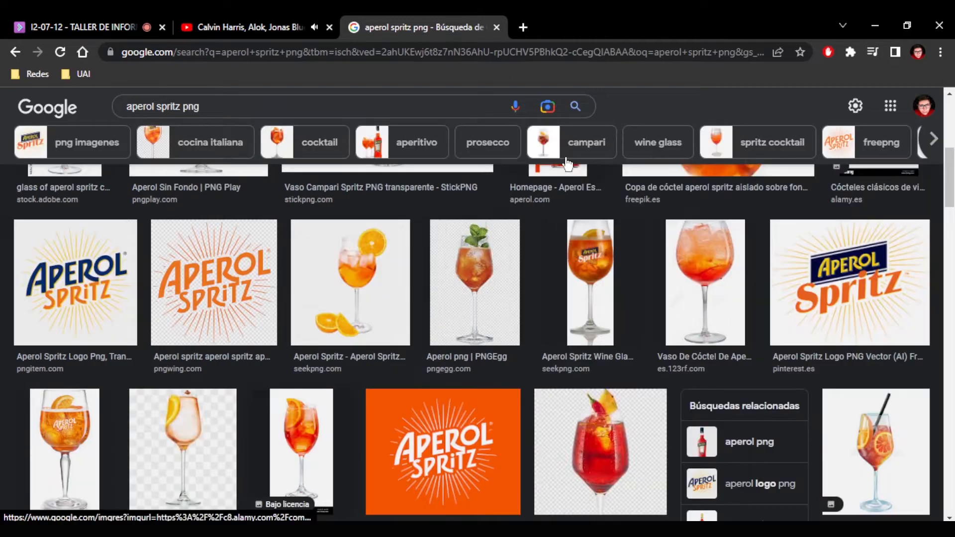
- Preview the Freepng result of the spritz glass with an orange slice and open its source page on freepng.es
scroll(547, 224, up, 5)
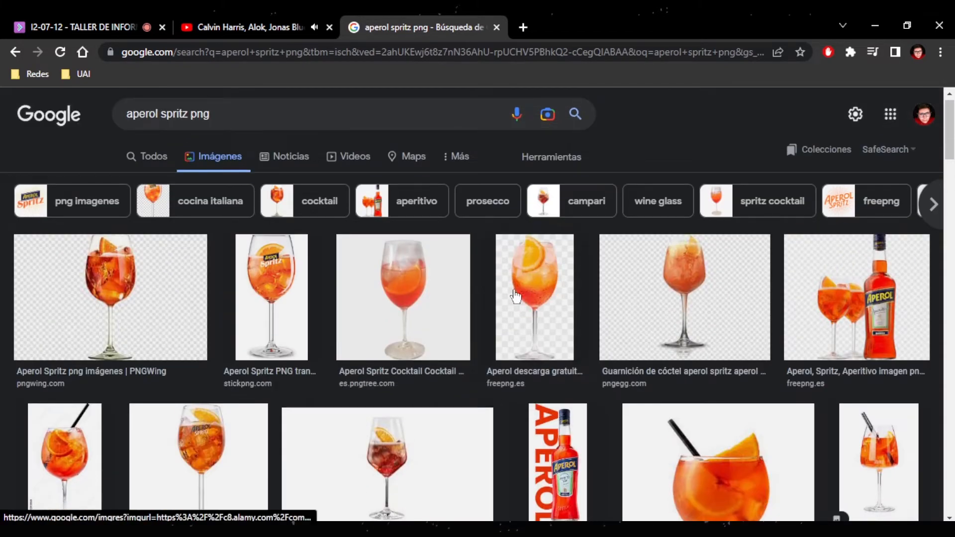
scroll(516, 297, down, 1)
click(502, 294)
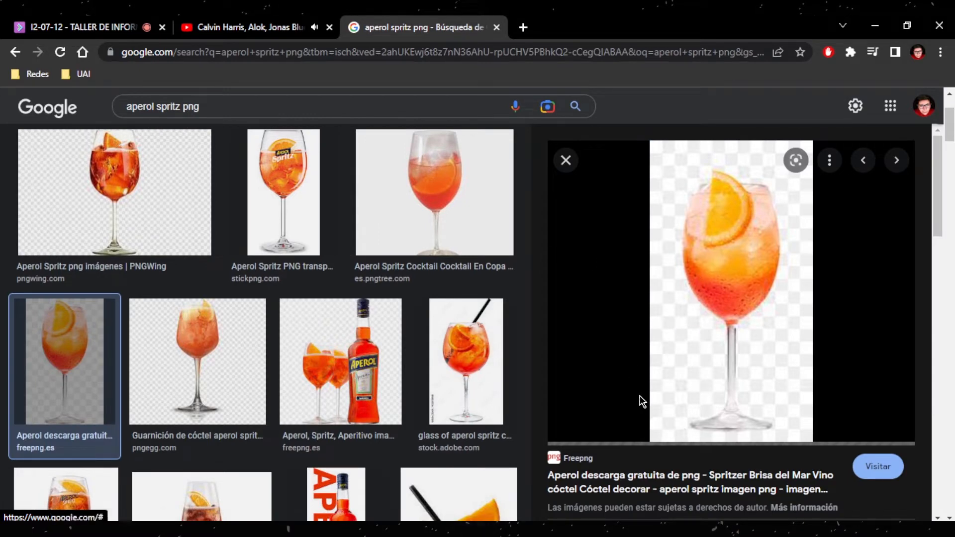
click(649, 479)
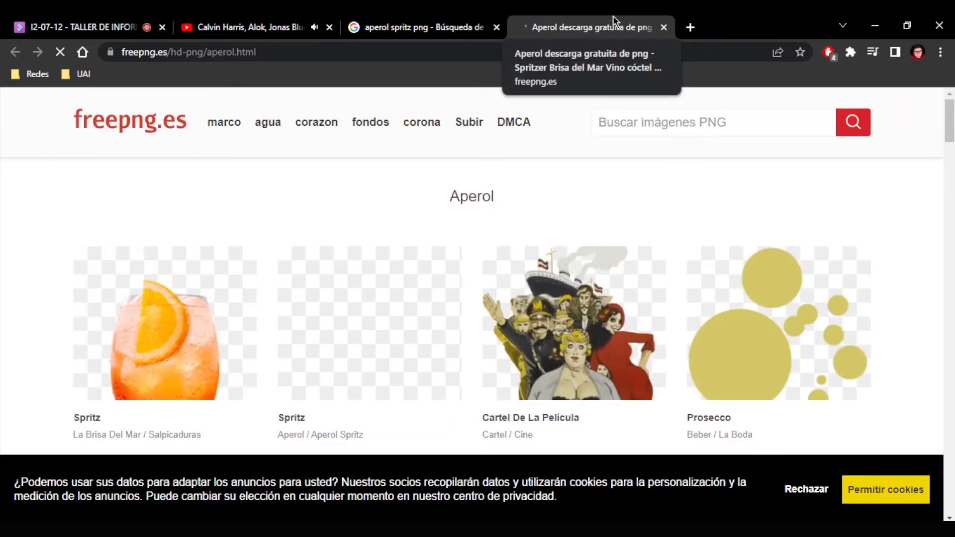
- Open the Spritz glass image with the orange slice on freepng.es and download its free PNG file
click(165, 321)
scroll(508, 282, down, 2)
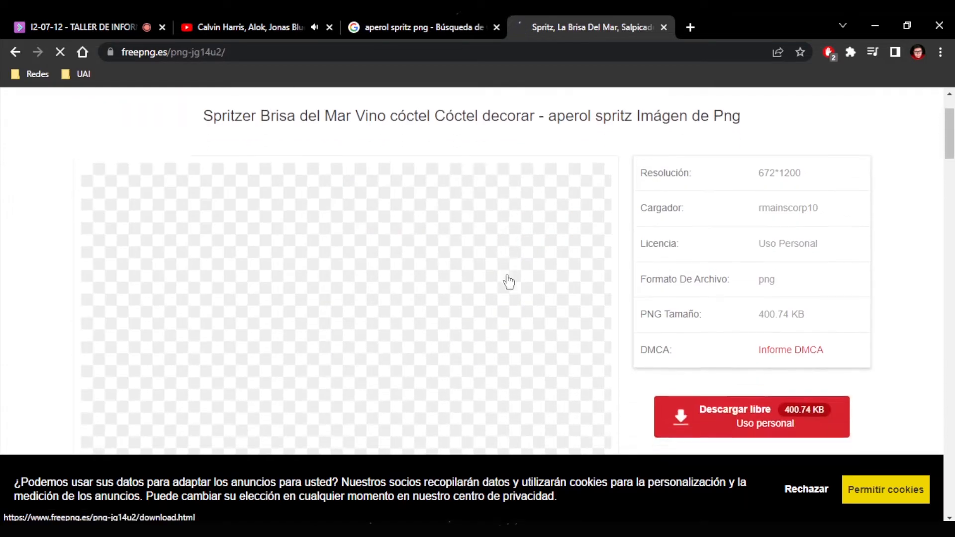
scroll(505, 279, down, 3)
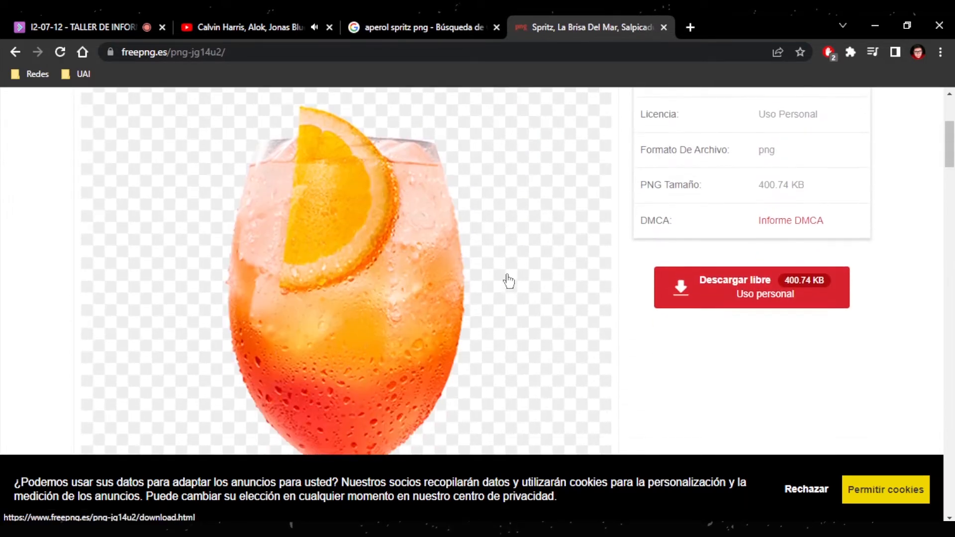
click(814, 281)
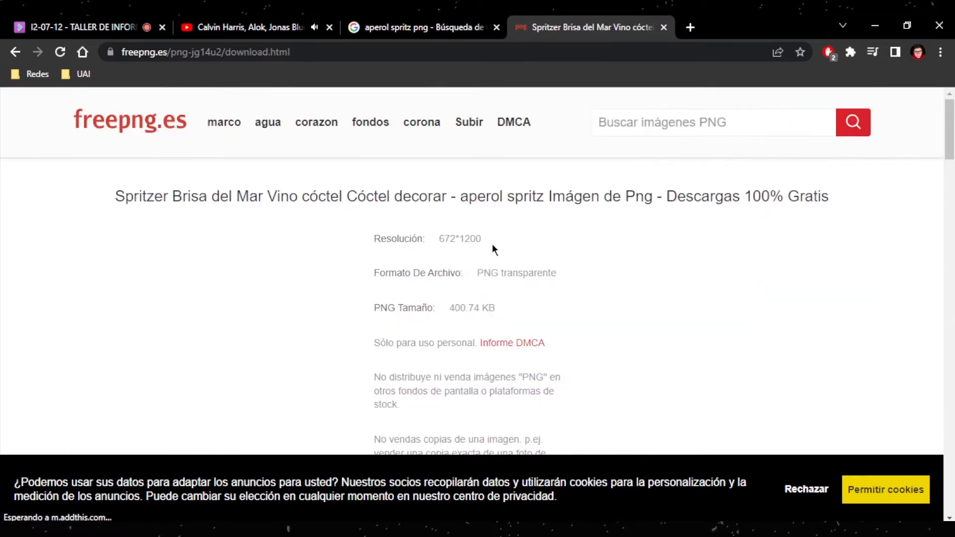
scroll(492, 248, down, 5)
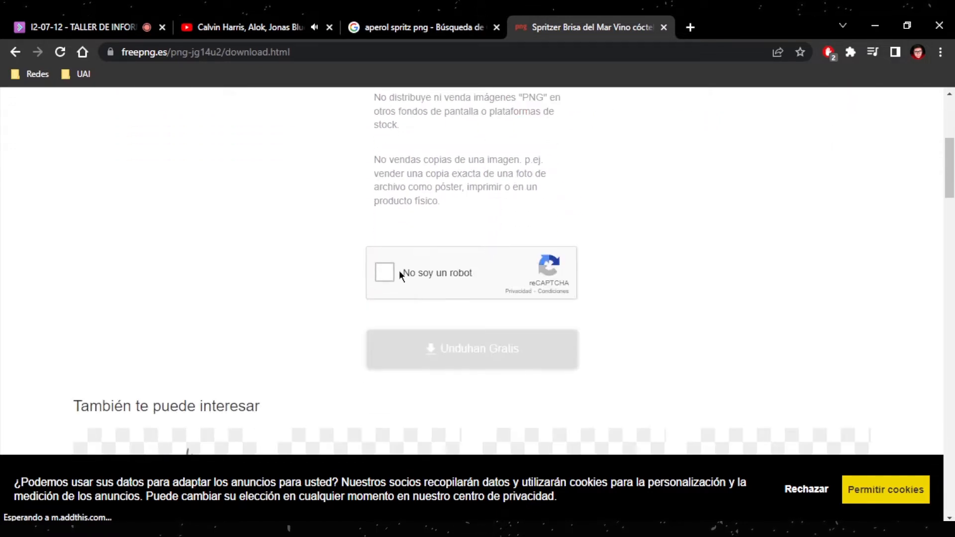
scroll(597, 358, down, 1)
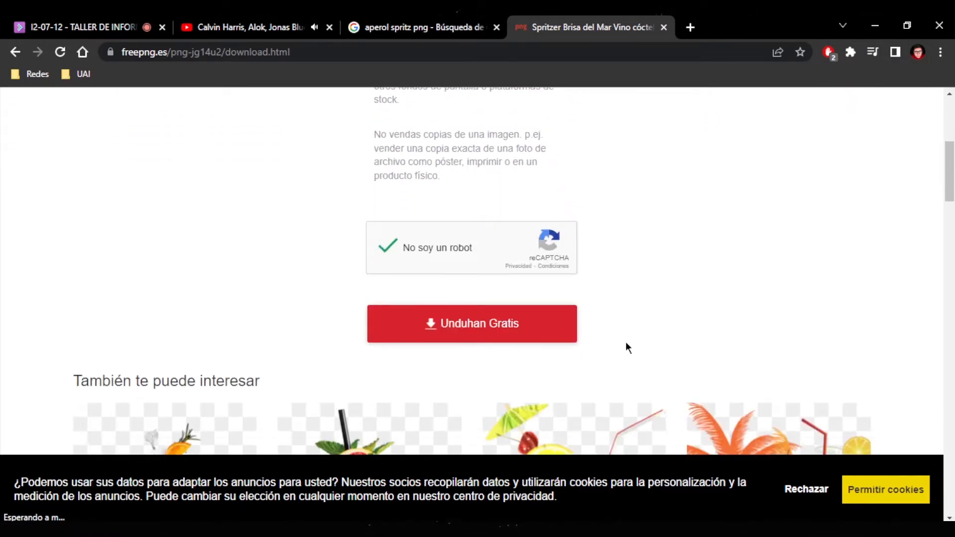
click(475, 293)
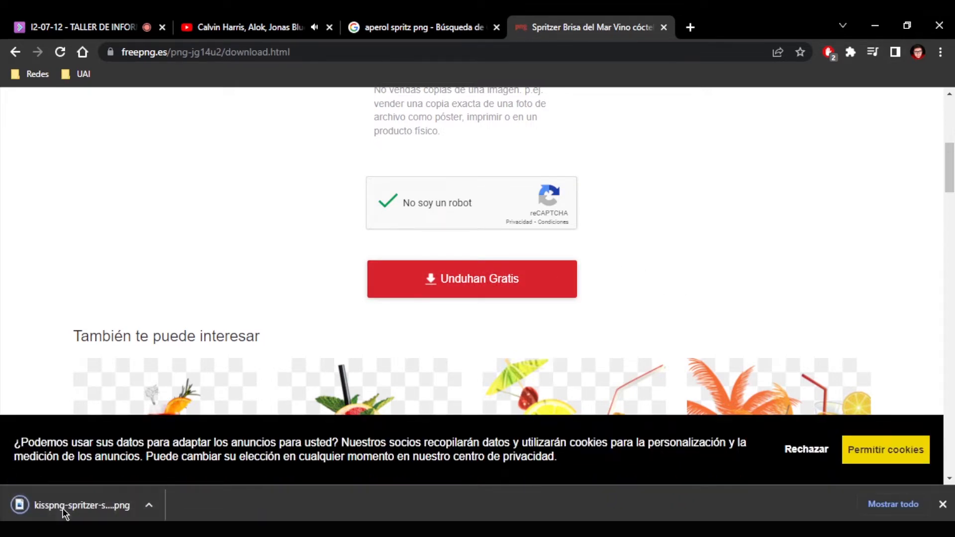
- Place the downloaded glass PNG on the first artboard of placas redes in Illustrator and scale it proportionally to match the reference glass
click(91, 501)
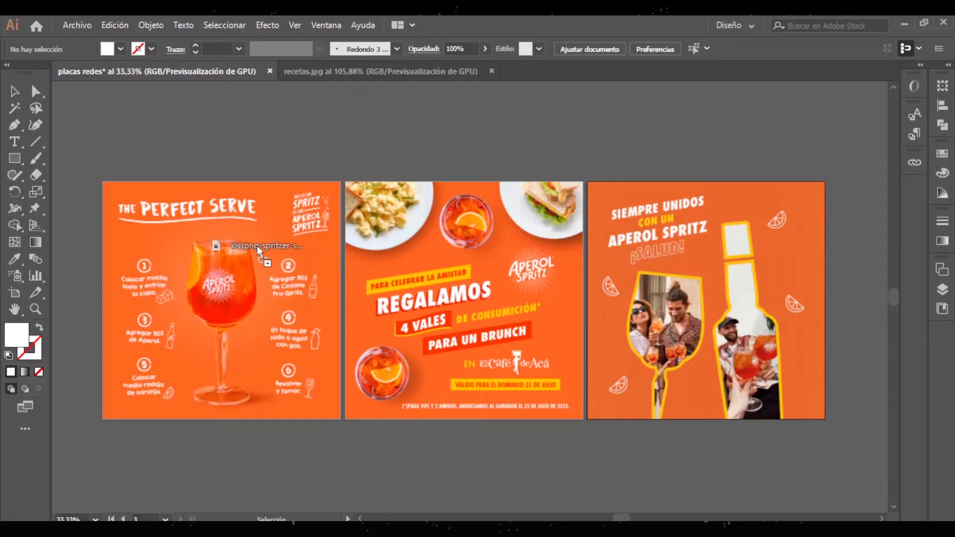
click(227, 283)
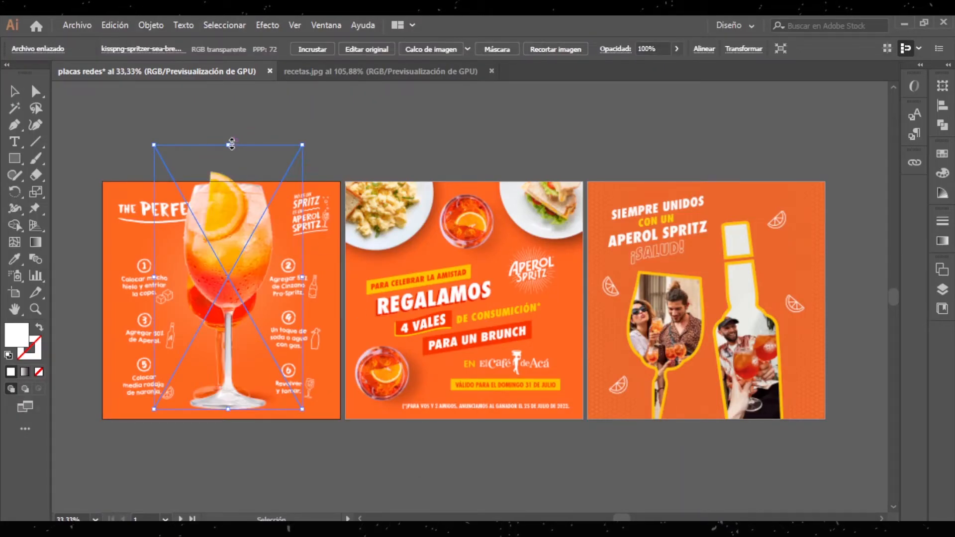
drag(228, 145, 228, 198)
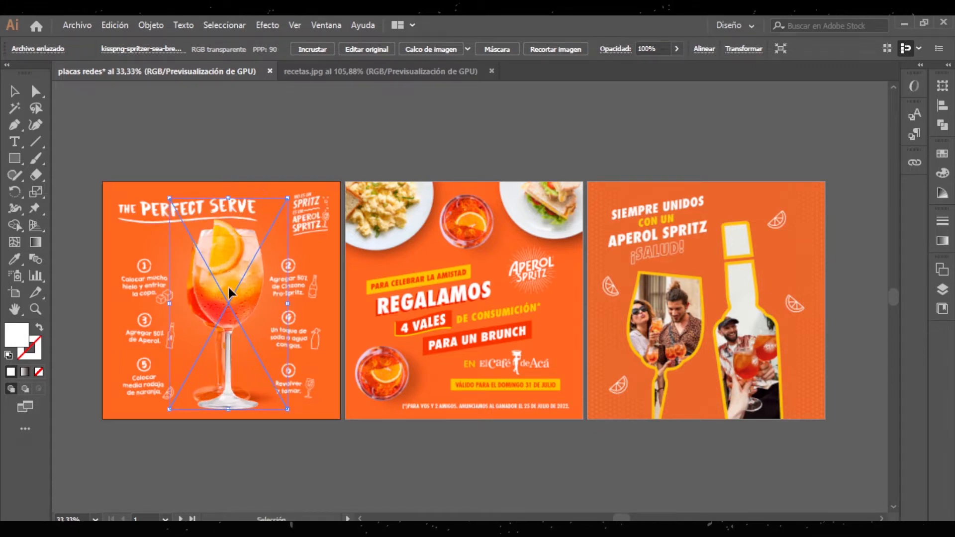
drag(228, 293, 218, 293)
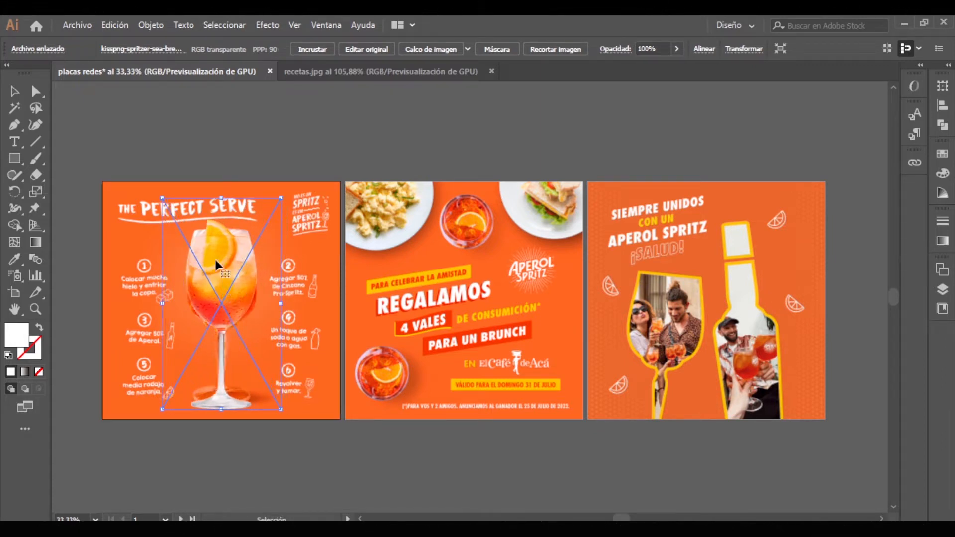
drag(221, 198, 222, 207)
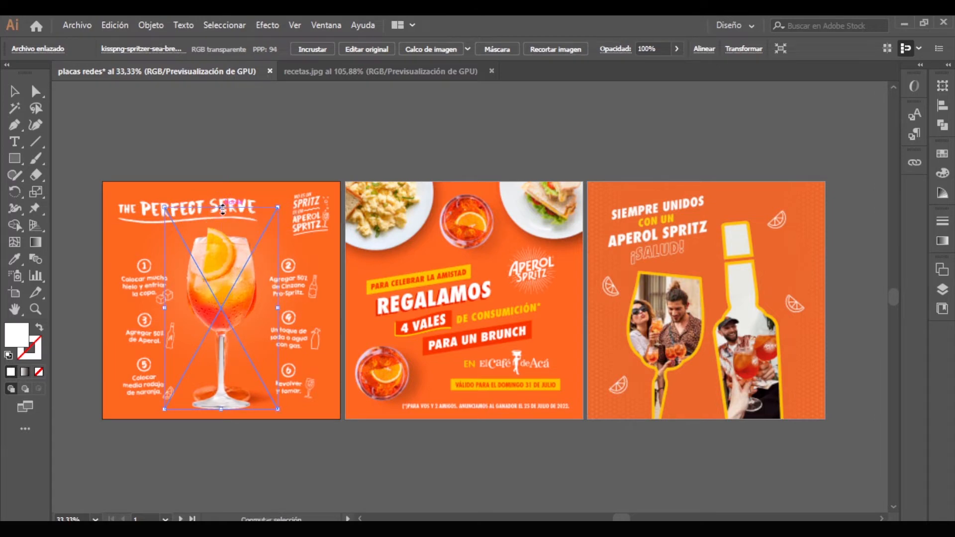
- Move the glass image outside the first artboard to compare it with the reference glass, and return it over that glass
drag(278, 338, 512, 310)
drag(456, 293, 274, 293)
scroll(384, 277, up, 2)
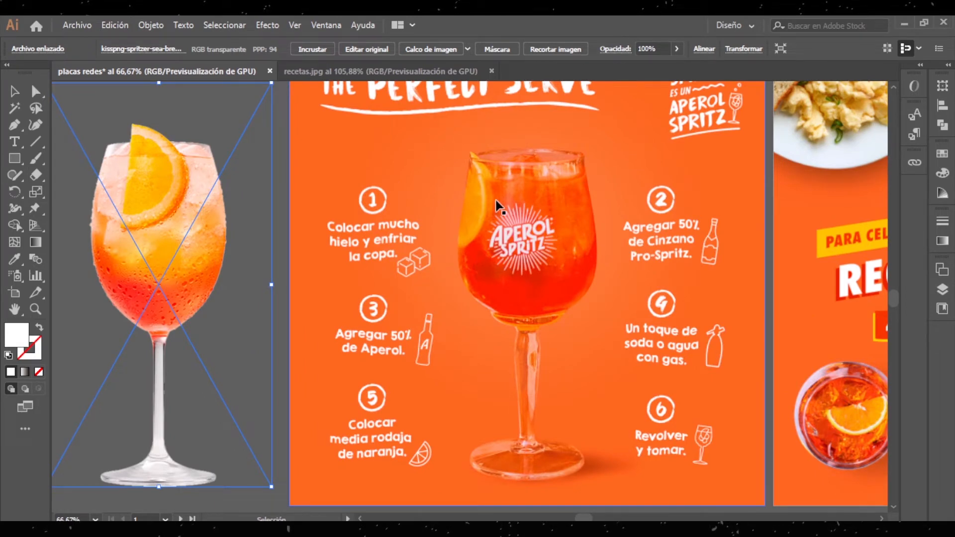
scroll(571, 261, down, 1)
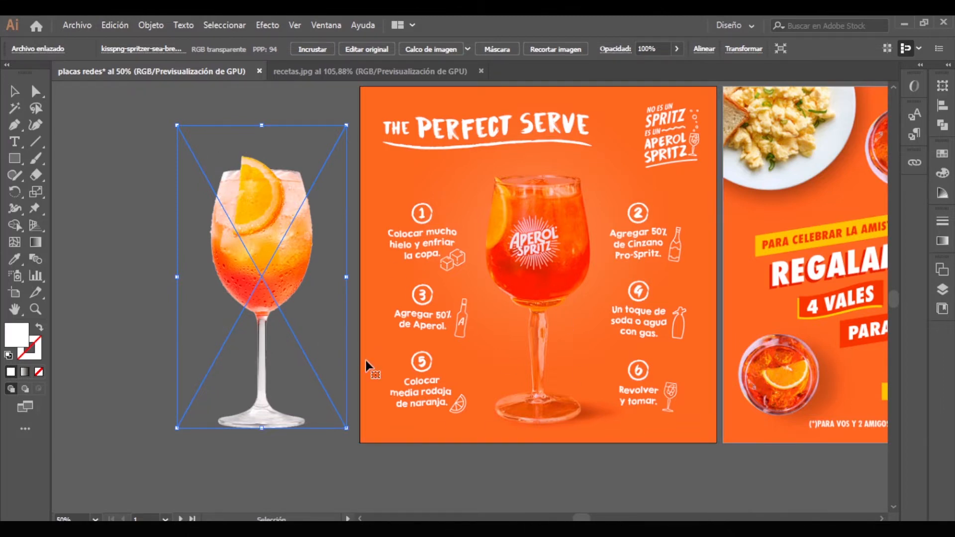
drag(272, 266, 547, 292)
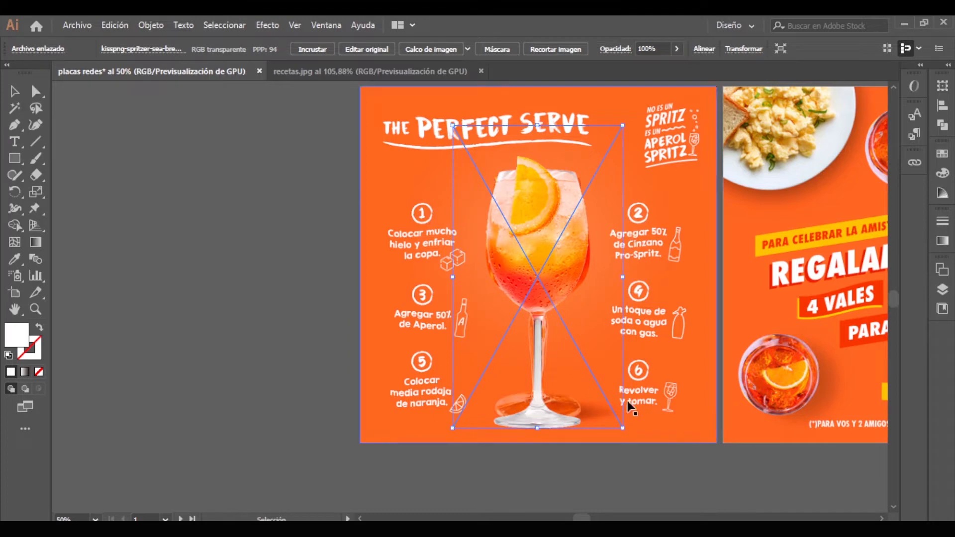
- Move the Perfect Serve reference image off the first artboard and place it directly beside it, leaving the glass in place
click(607, 450)
drag(648, 204, 279, 208)
scroll(407, 282, down, 1)
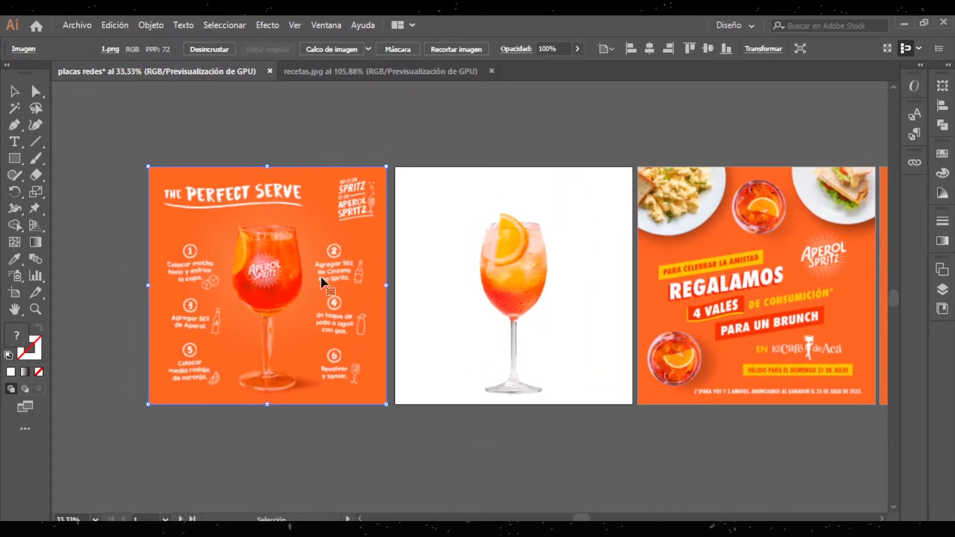
- Draw a rectangle covering the whole first artboard and fill it with a gradient
click(15, 158)
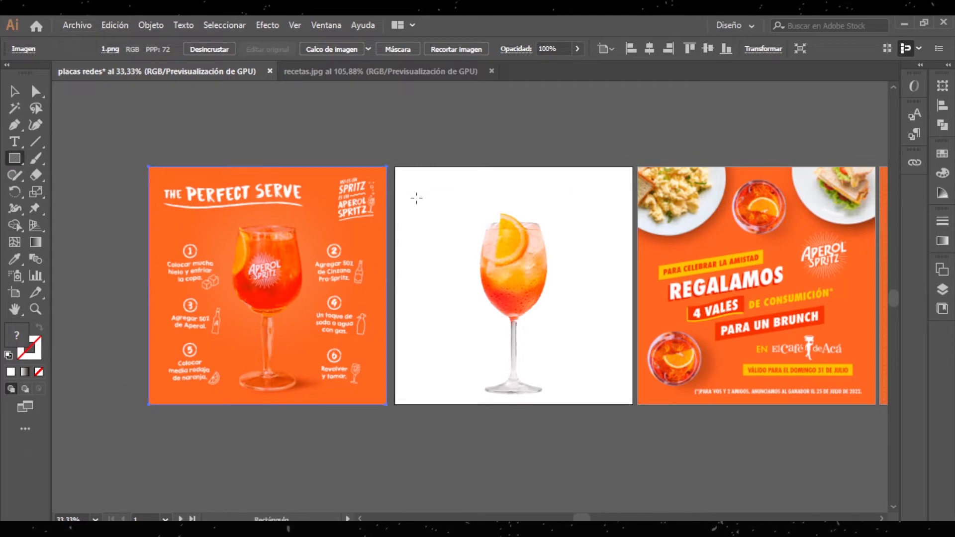
drag(396, 167, 632, 405)
click(15, 260)
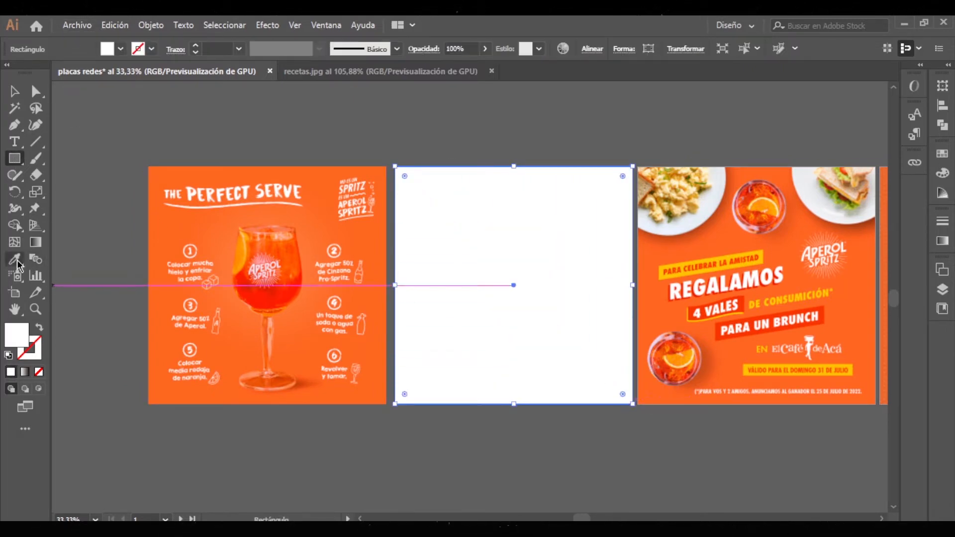
click(24, 371)
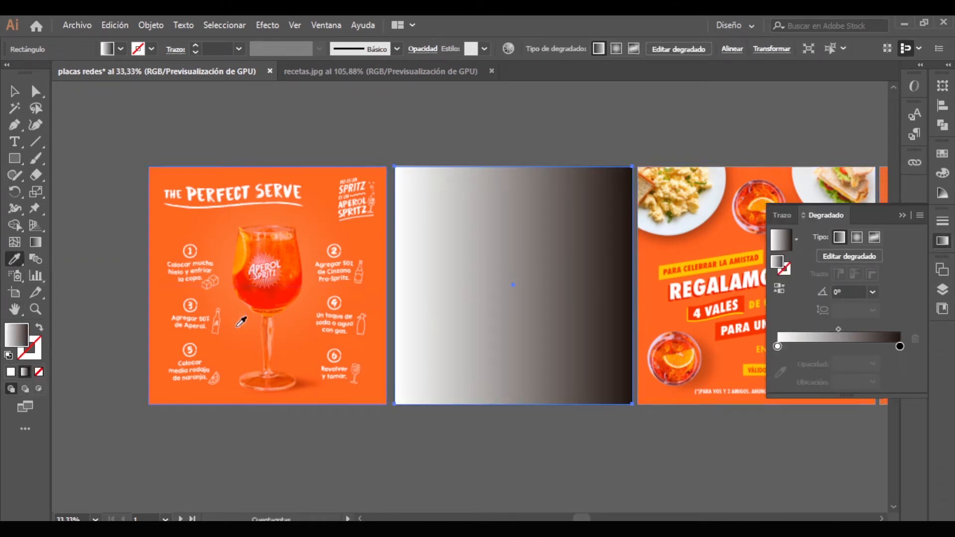
- Recolor both gradient stops with oranges sampled from the Perfect Serve image: the end stop from its upper edge, the start stop from beside the glass
click(900, 347)
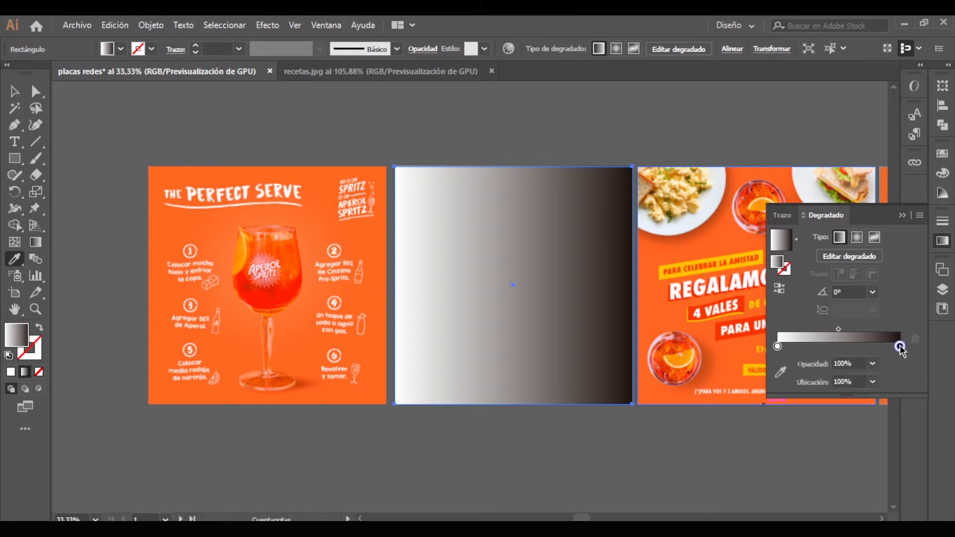
click(780, 372)
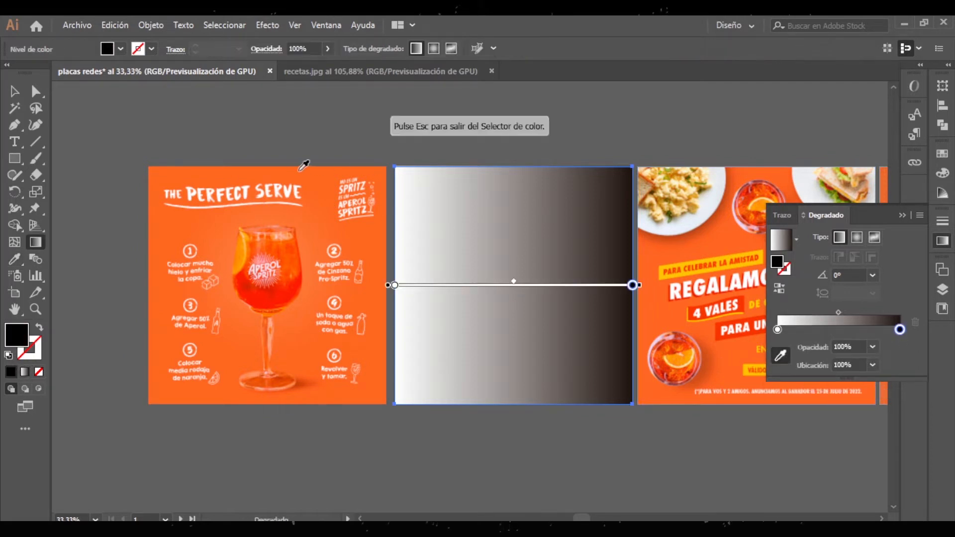
click(320, 168)
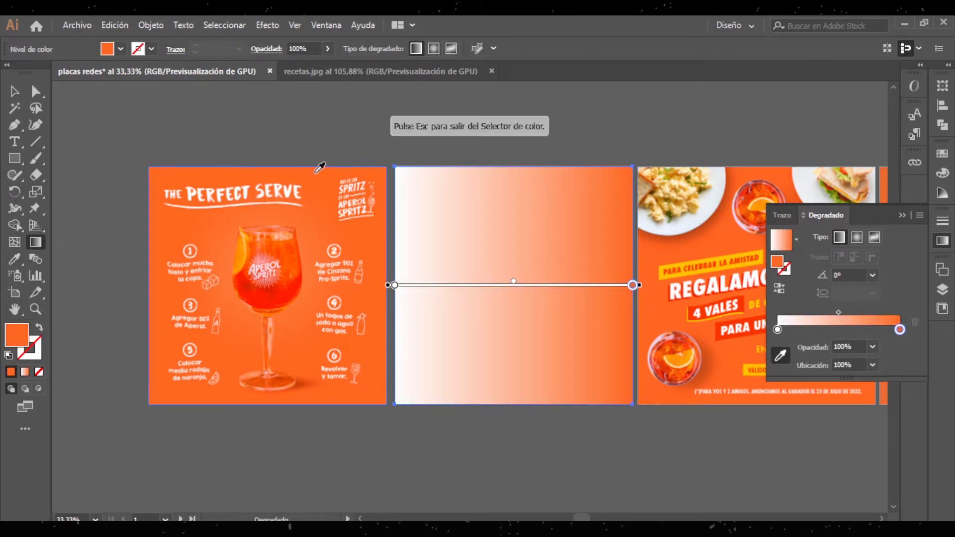
click(778, 329)
click(780, 355)
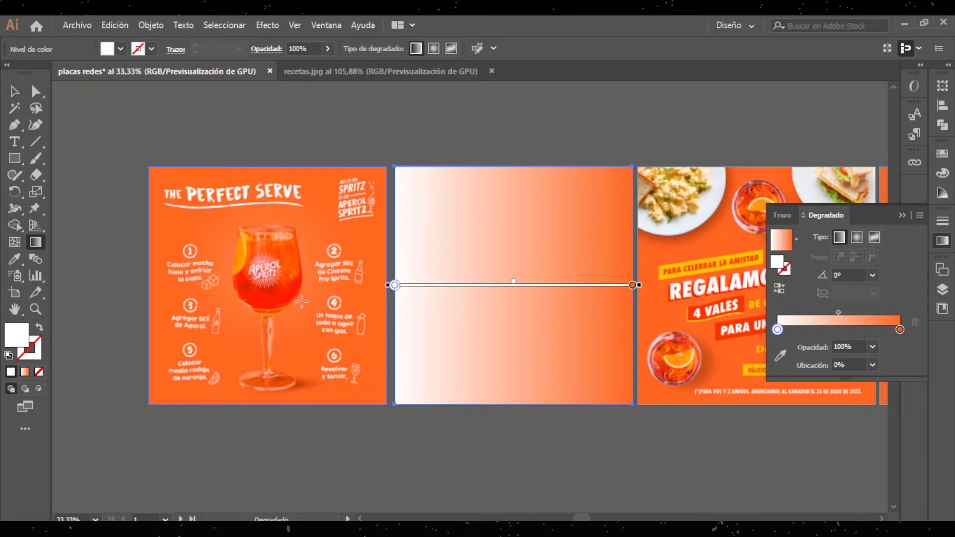
click(779, 355)
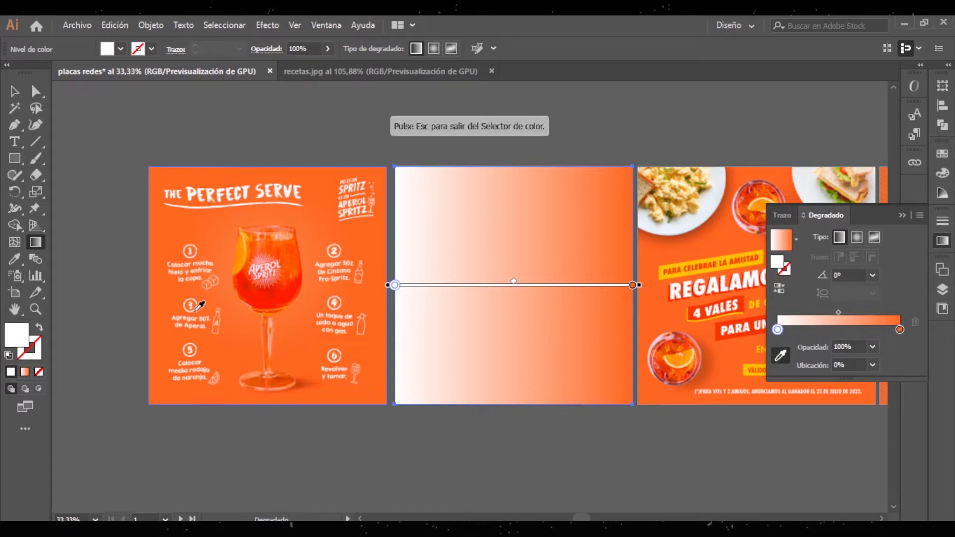
click(243, 301)
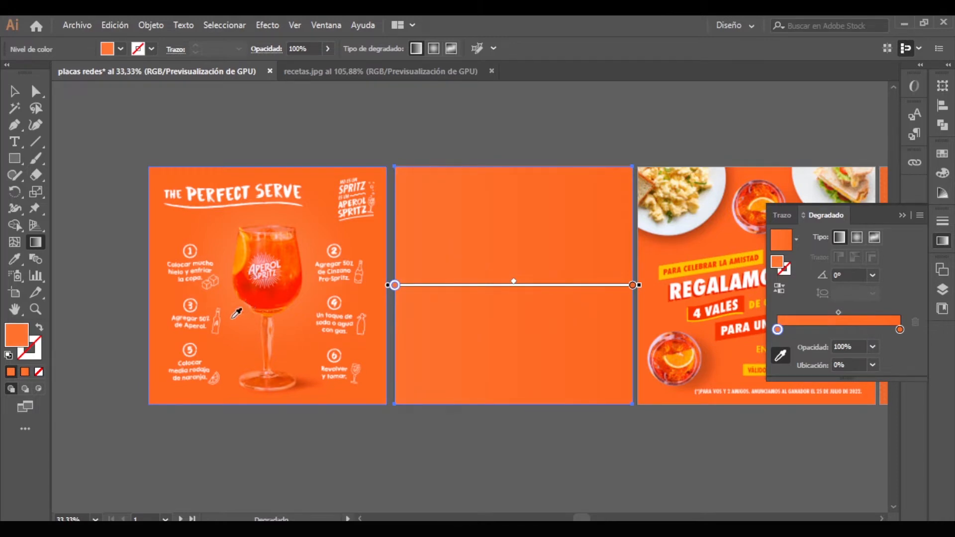
- Compare the background shading around the reference glass and change the rectangle's gradient type to radial
scroll(237, 313, up, 5)
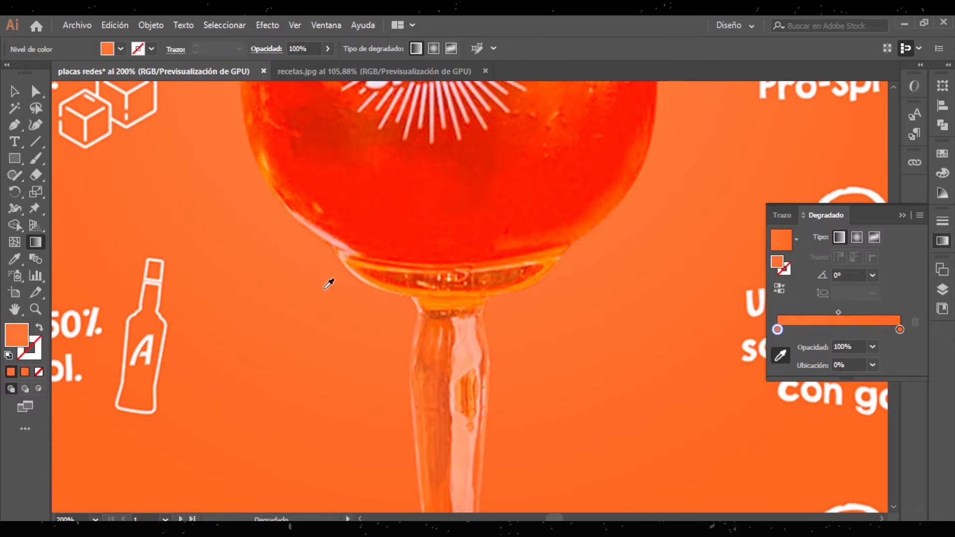
scroll(396, 288, down, 5)
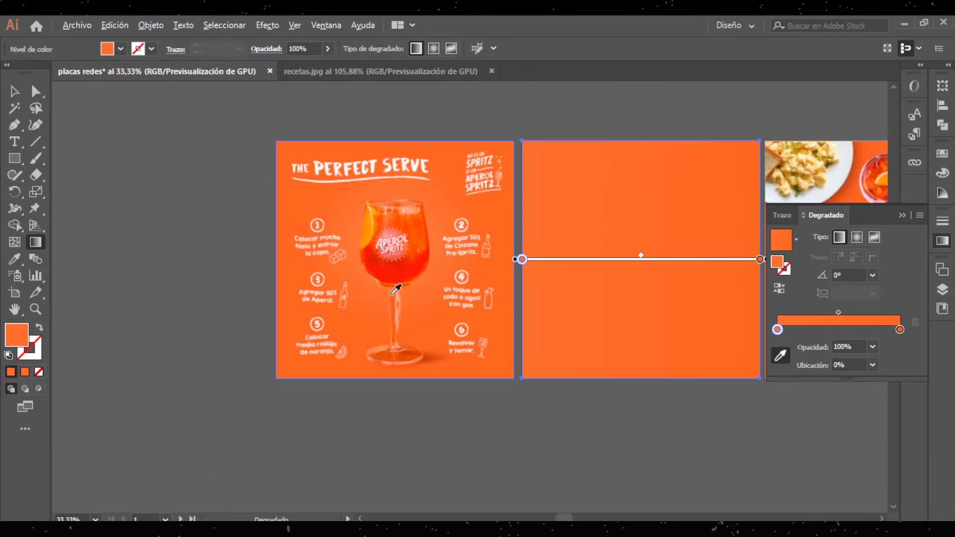
scroll(417, 261, up, 2)
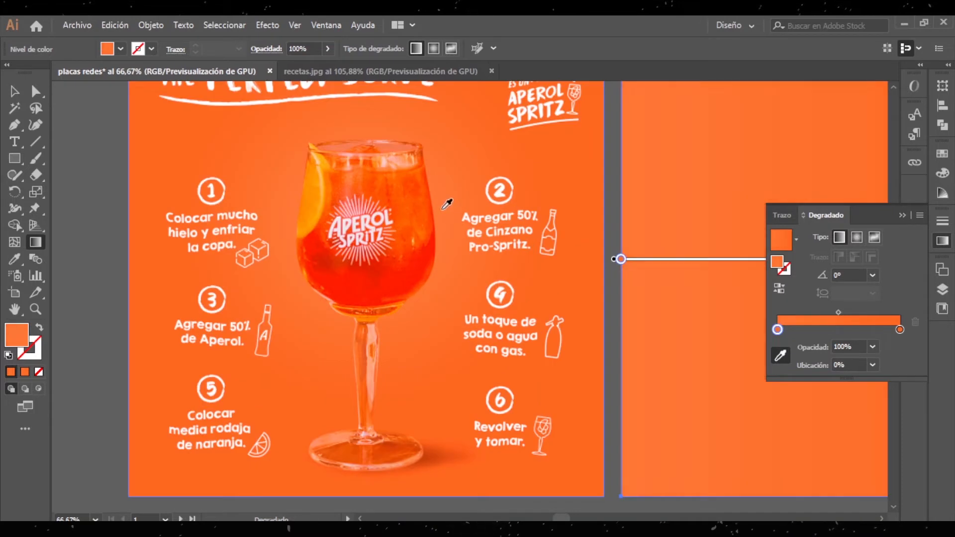
scroll(462, 266, down, 3)
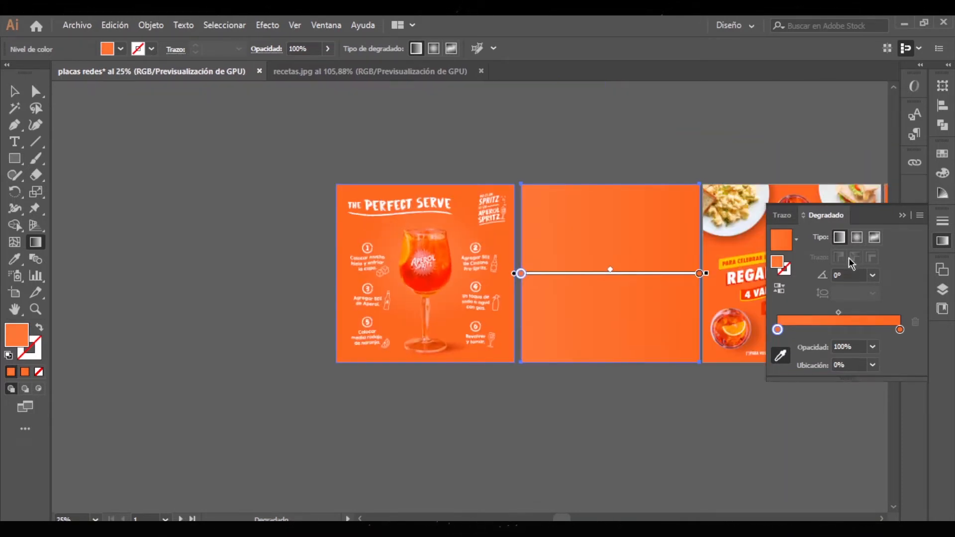
click(856, 237)
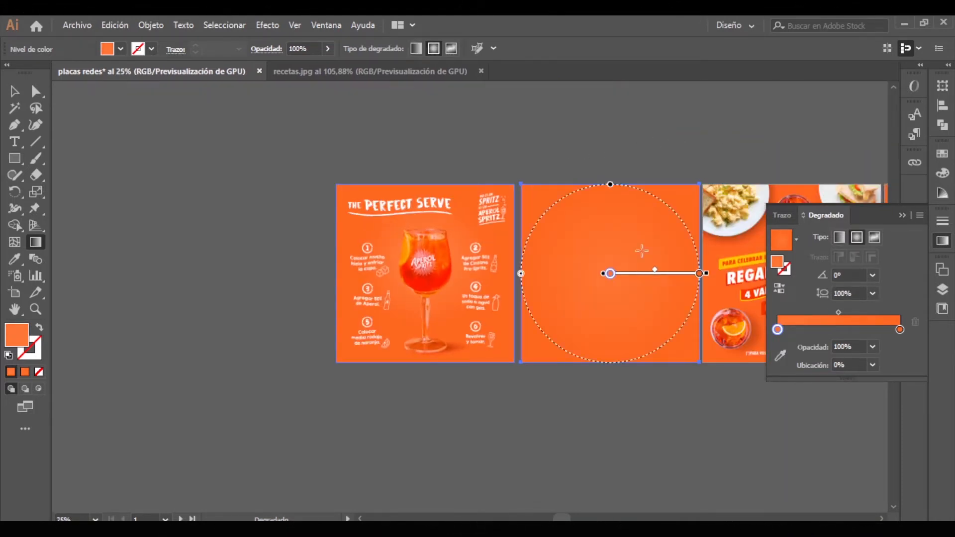
- Lighten the orange of the radial gradient's center stop slightly and deselect the background rectangle
scroll(664, 270, up, 1)
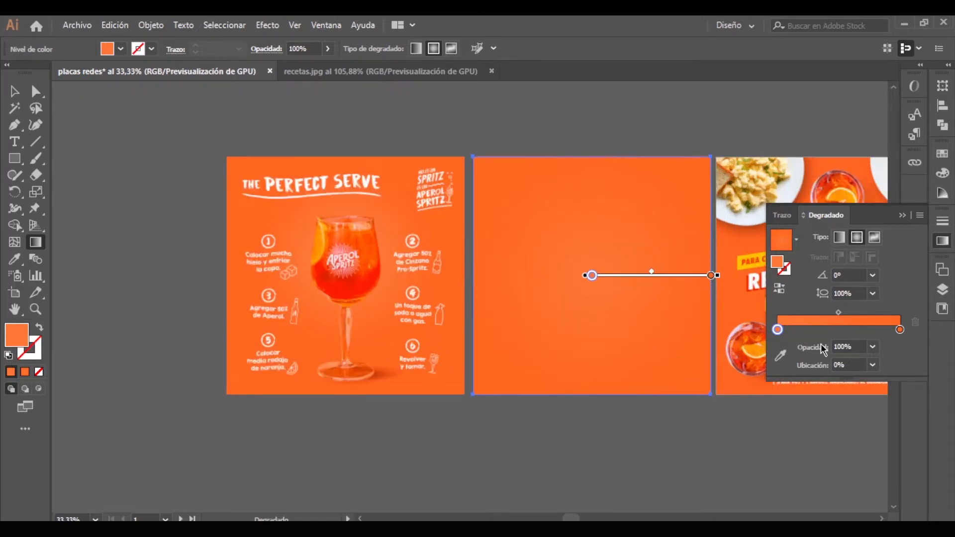
double_click(777, 330)
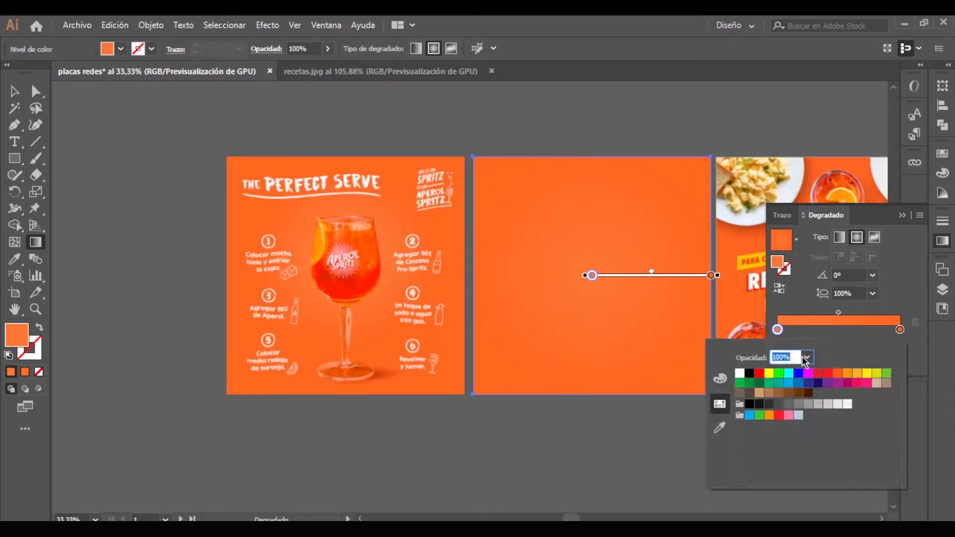
click(720, 379)
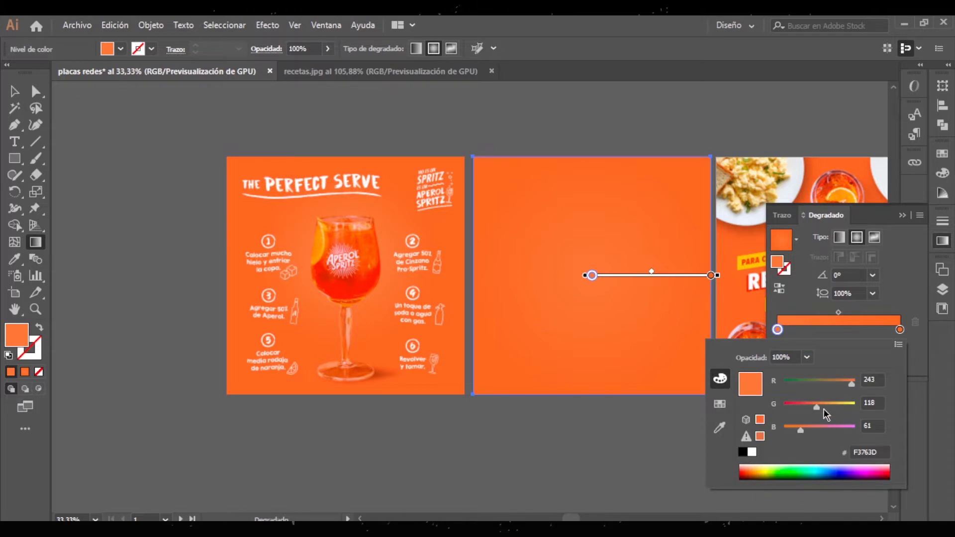
click(24, 336)
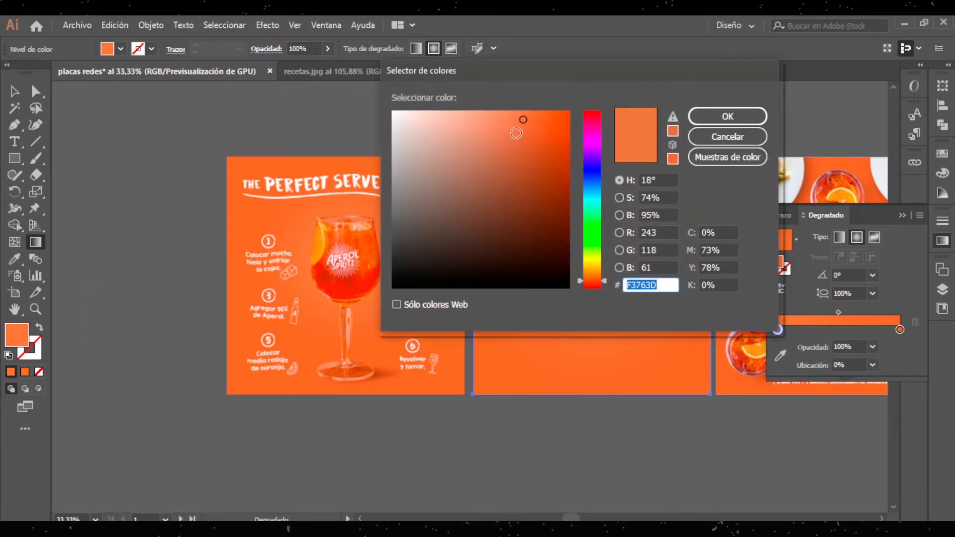
drag(521, 114, 513, 113)
click(763, 118)
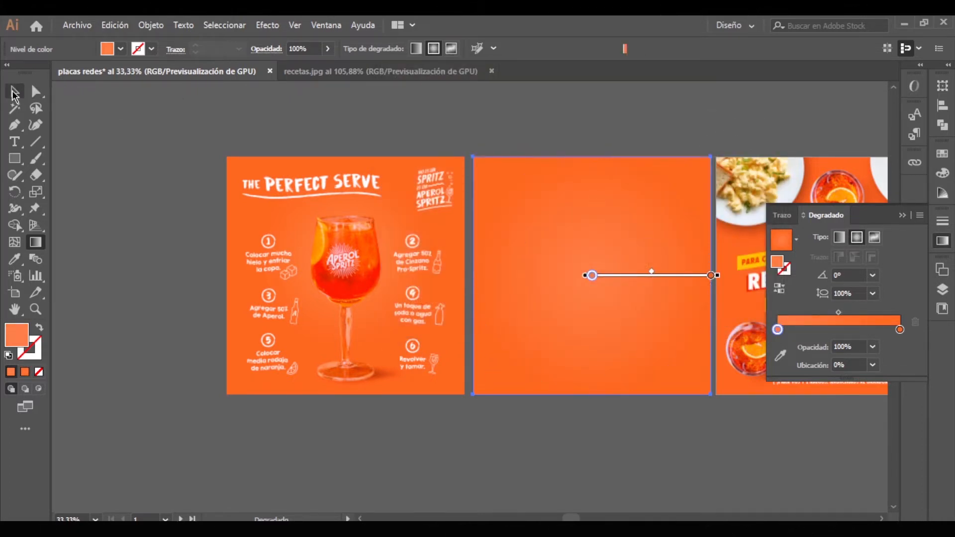
key(v)
click(579, 102)
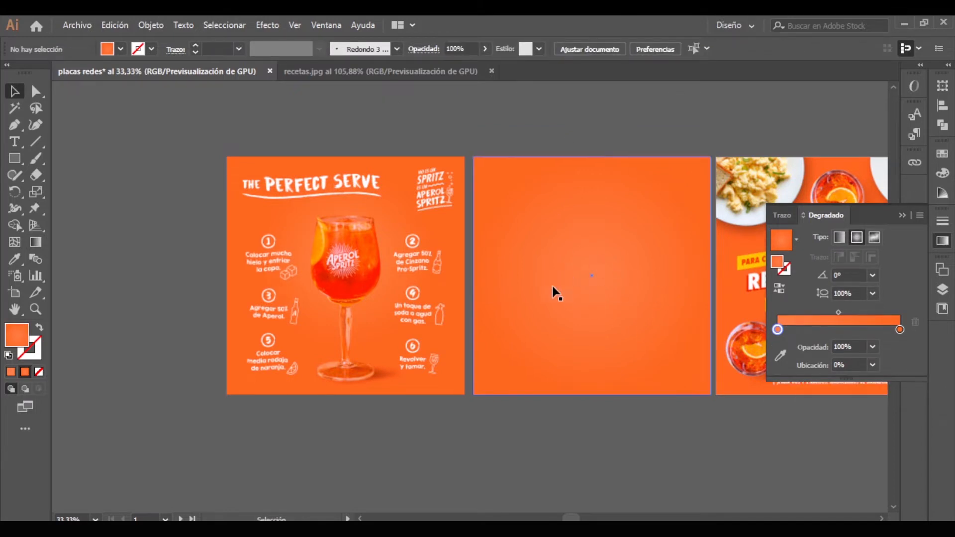
- Lock the gradient background rectangle and bring the glass image to the front
click(619, 272)
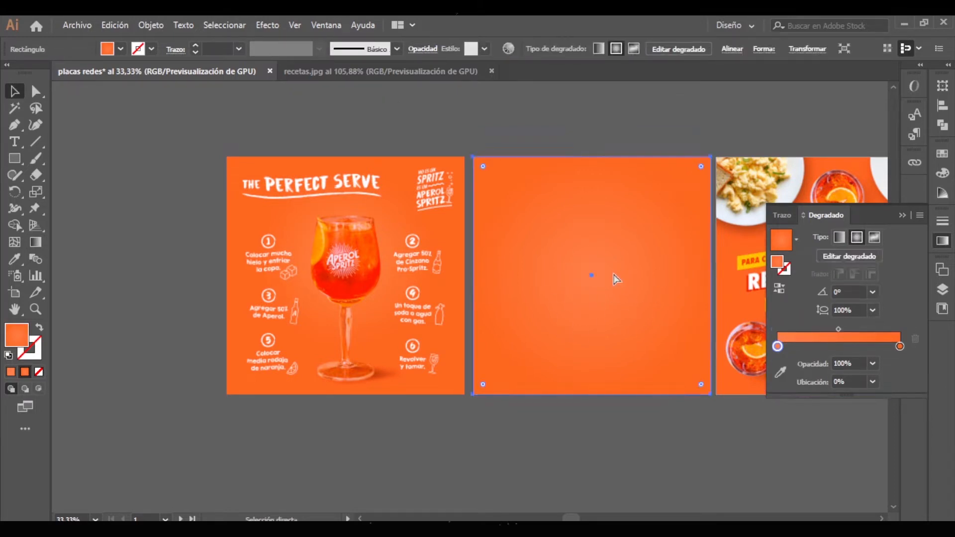
key(ctrl+2)
right_click(615, 279)
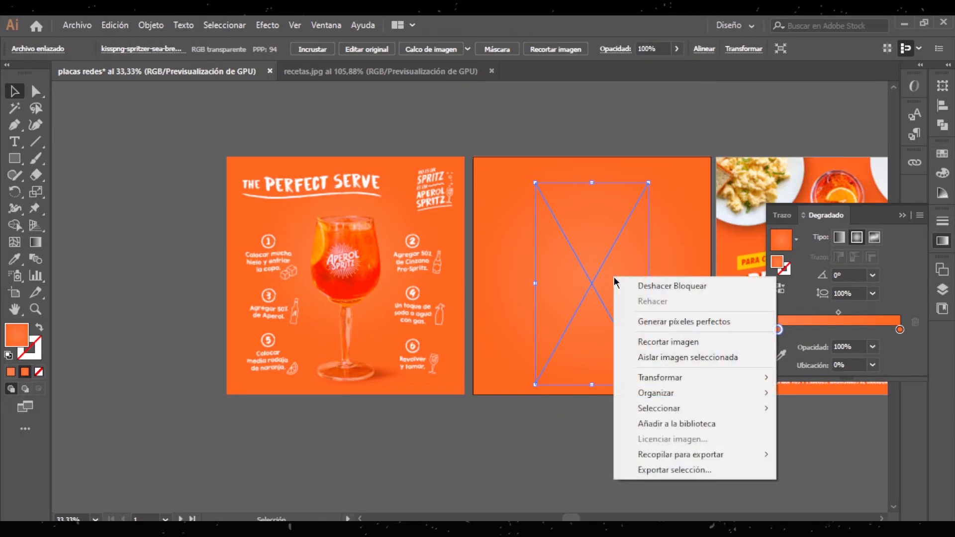
mouse_move(691, 397)
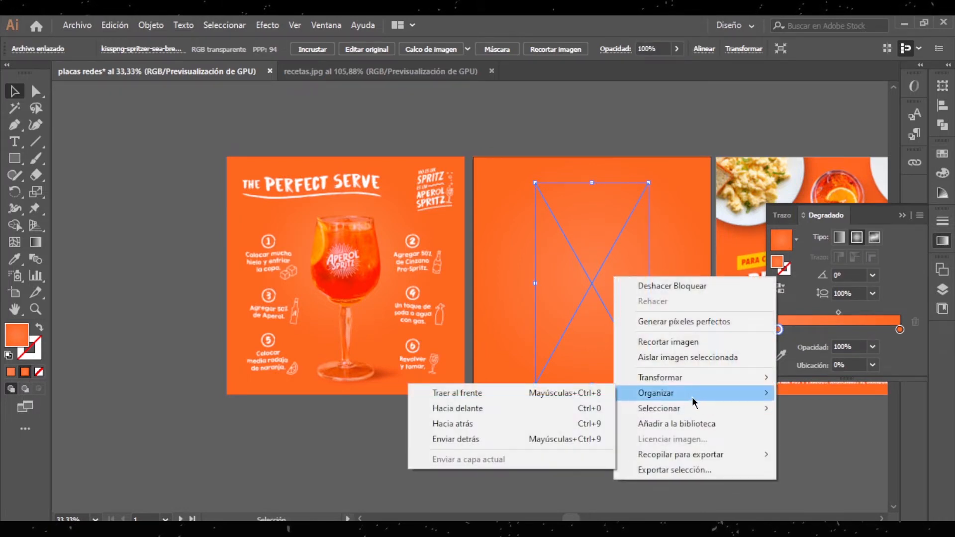
click(547, 393)
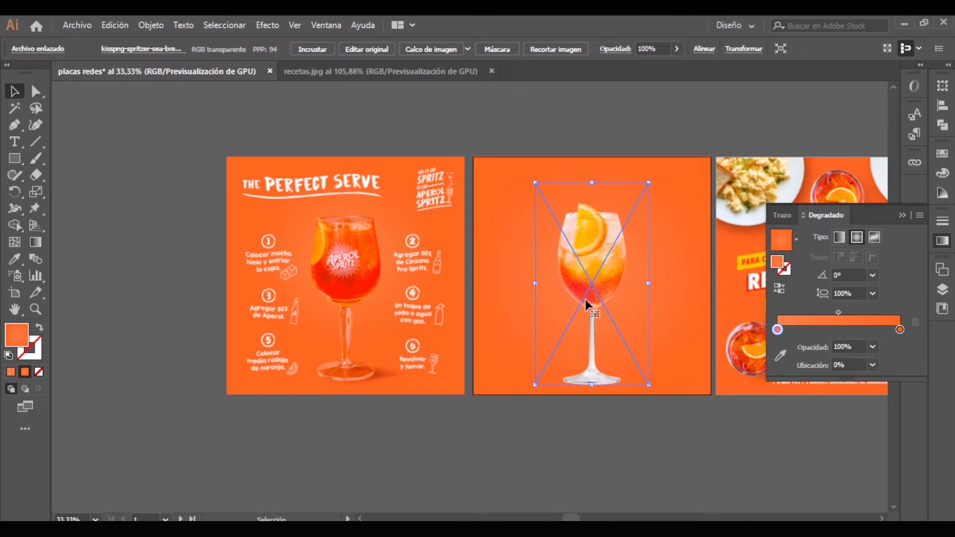
- Embed the linked glass image in the document and deselect it
click(314, 49)
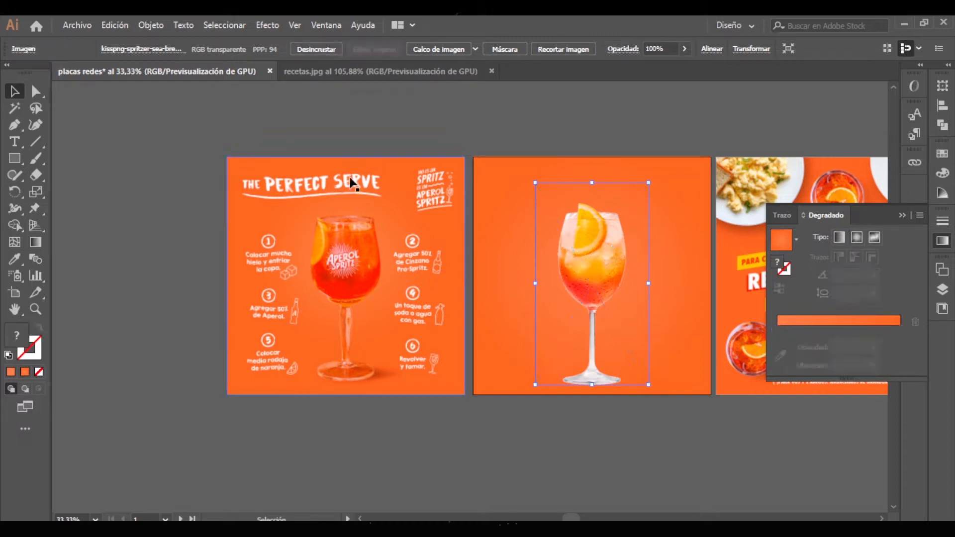
click(645, 418)
drag(620, 285, 503, 299)
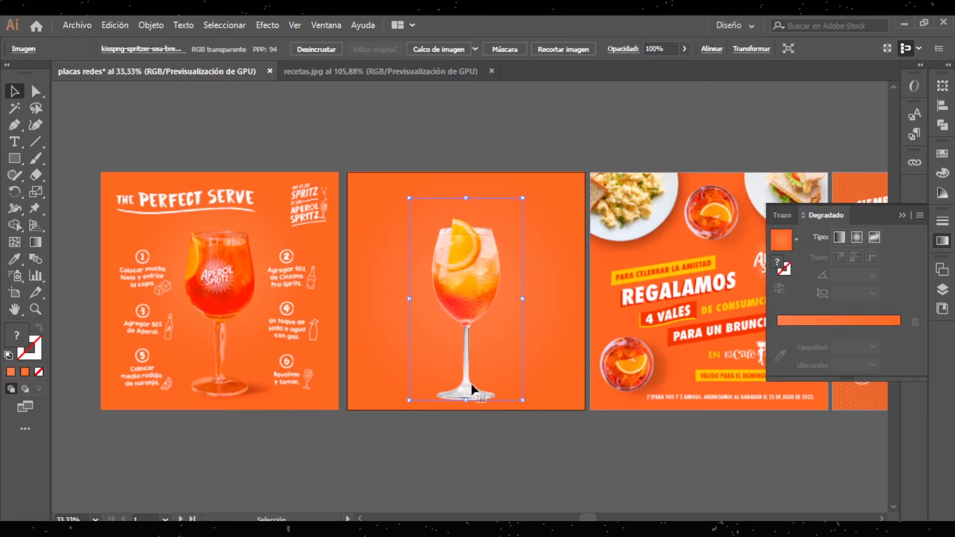
click(468, 407)
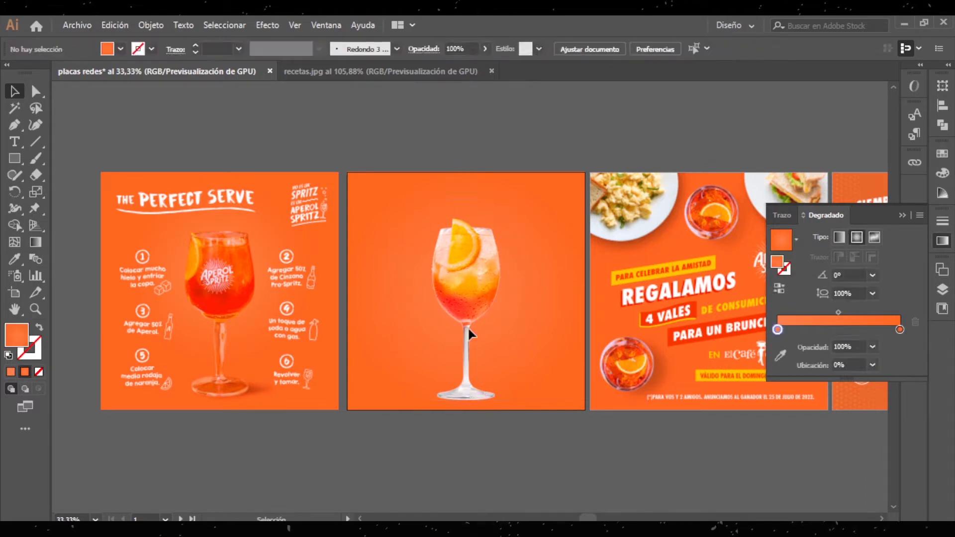
- Draw a flat, wide ellipse over the base of the glass as the shadow shape
click(18, 160)
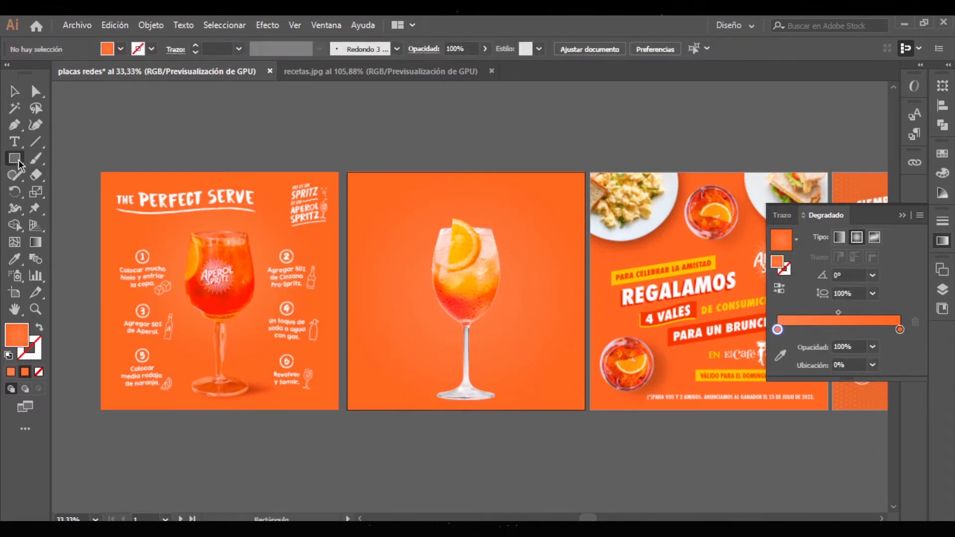
drag(18, 162, 72, 193)
scroll(498, 454, up, 2)
mouse_move(368, 325)
mouse_down()
mouse_move(511, 356)
mouse_move(508, 367)
mouse_up()
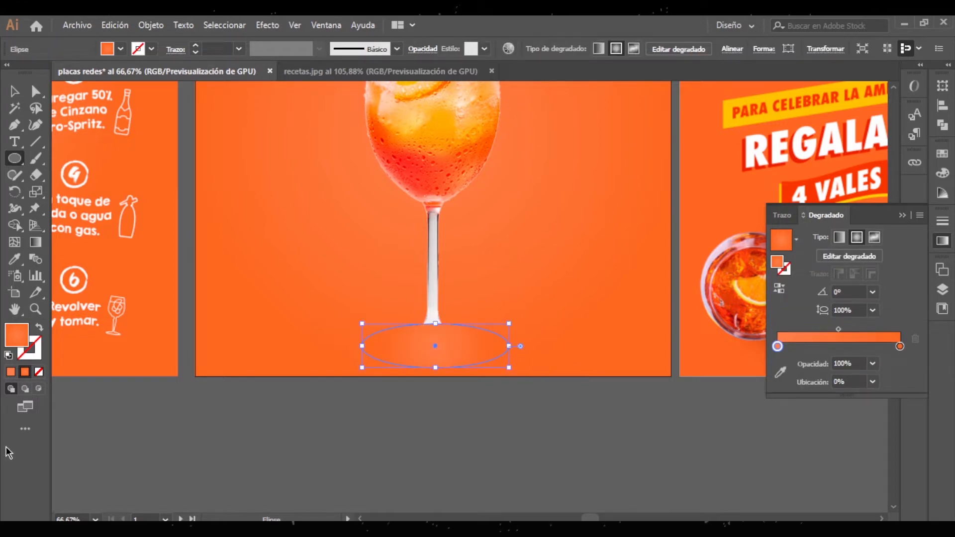
- Replace the ellipse's gradient fill with solid black (#000000)
double_click(21, 345)
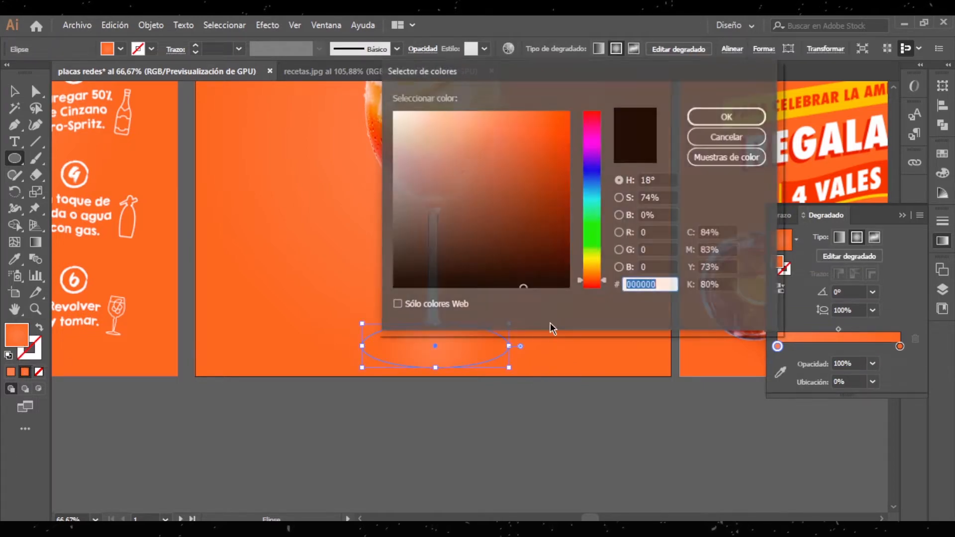
mouse_move(520, 279)
mouse_down()
mouse_move(516, 243)
mouse_move(391, 297)
mouse_up()
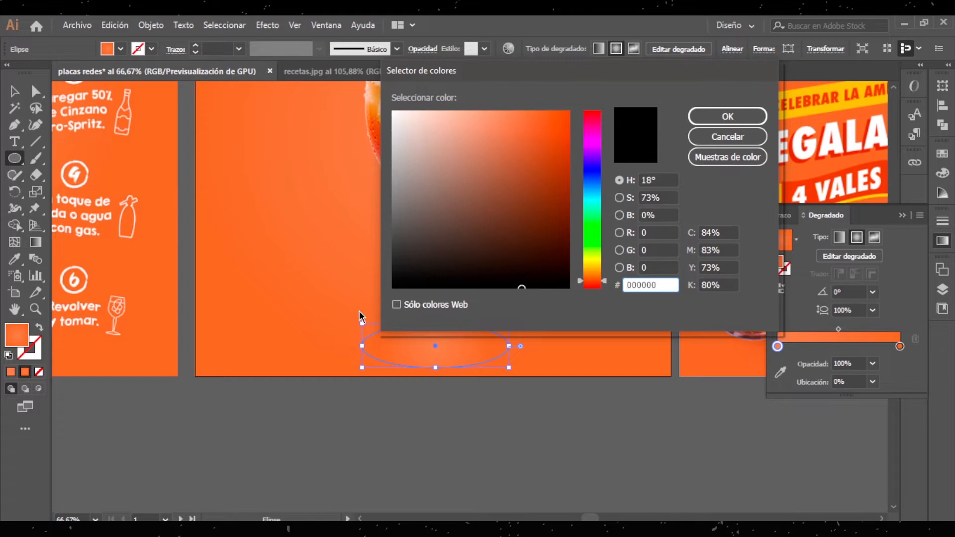
click(727, 116)
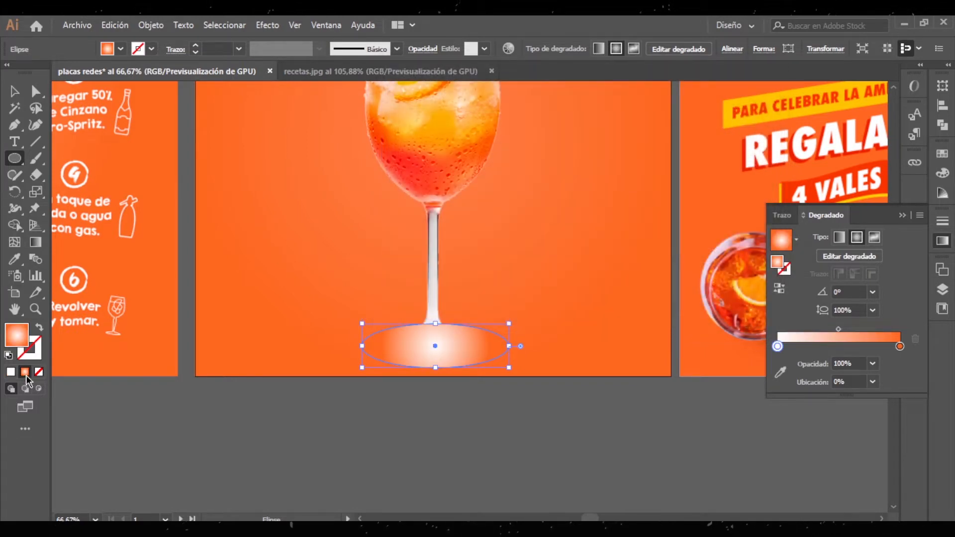
click(12, 373)
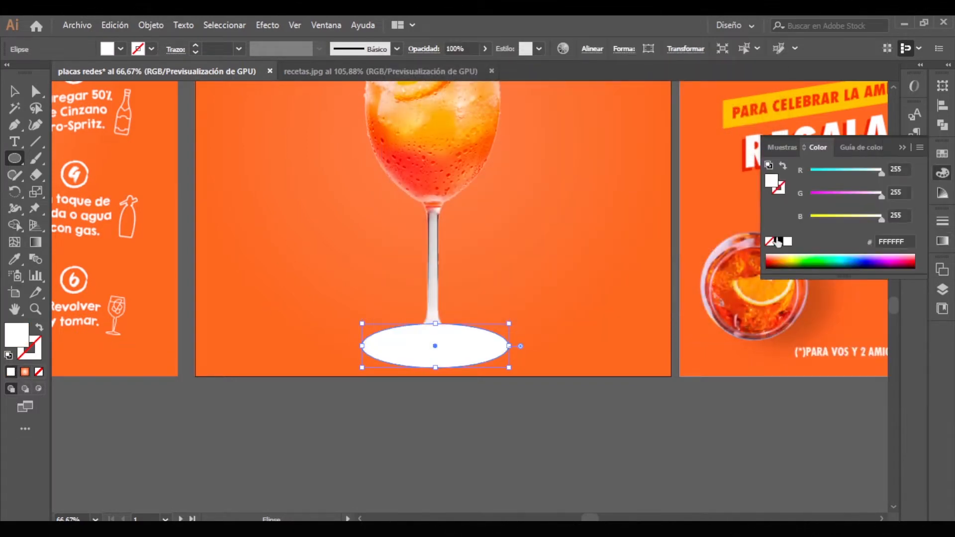
click(778, 242)
click(15, 92)
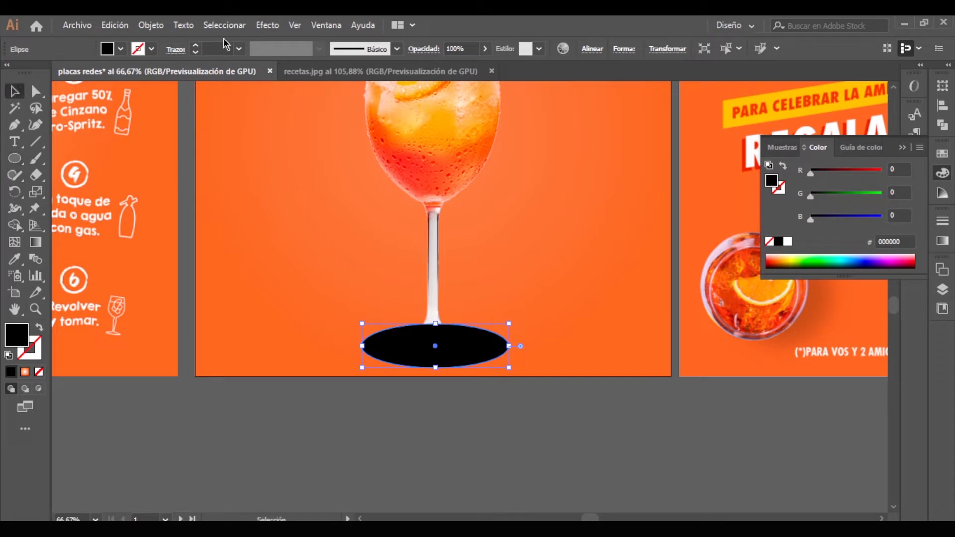
- Apply a Gaussian blur of about 9.8 pixels to the black ellipse and send it behind the glass
click(259, 27)
mouse_move(351, 275)
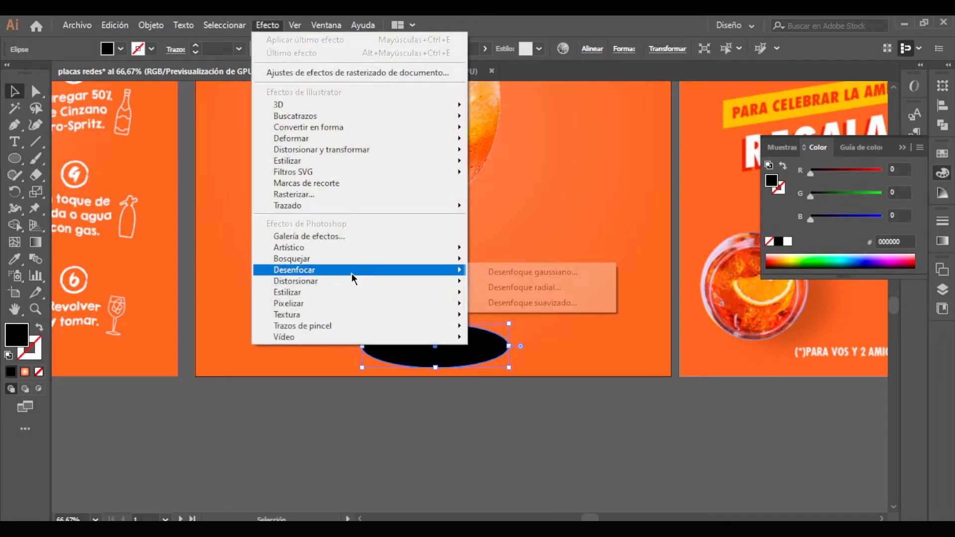
click(549, 273)
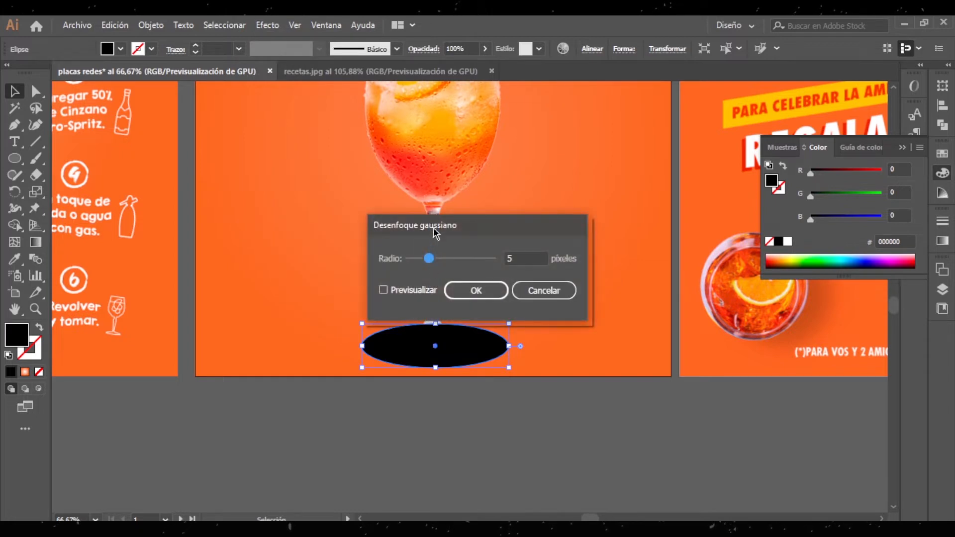
drag(434, 231, 597, 256)
click(585, 291)
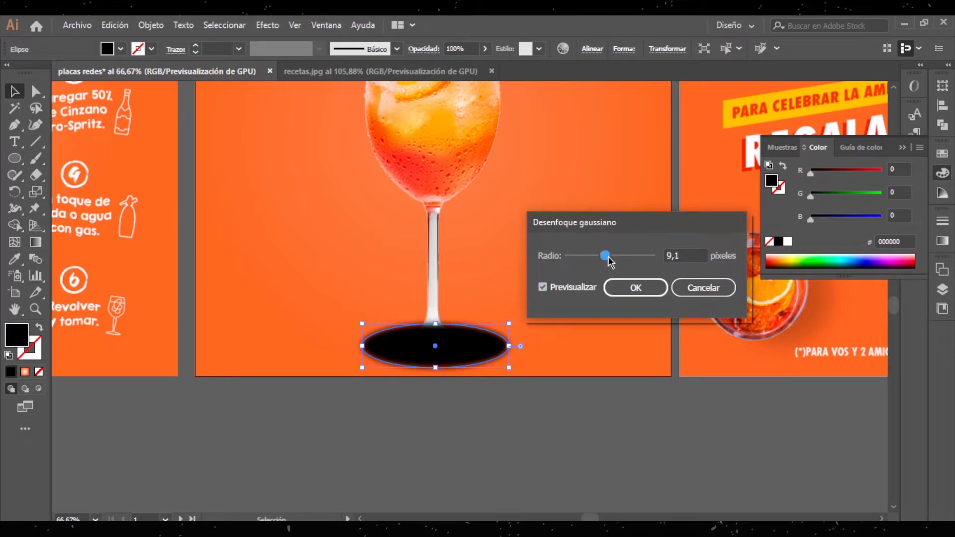
drag(608, 256, 610, 257)
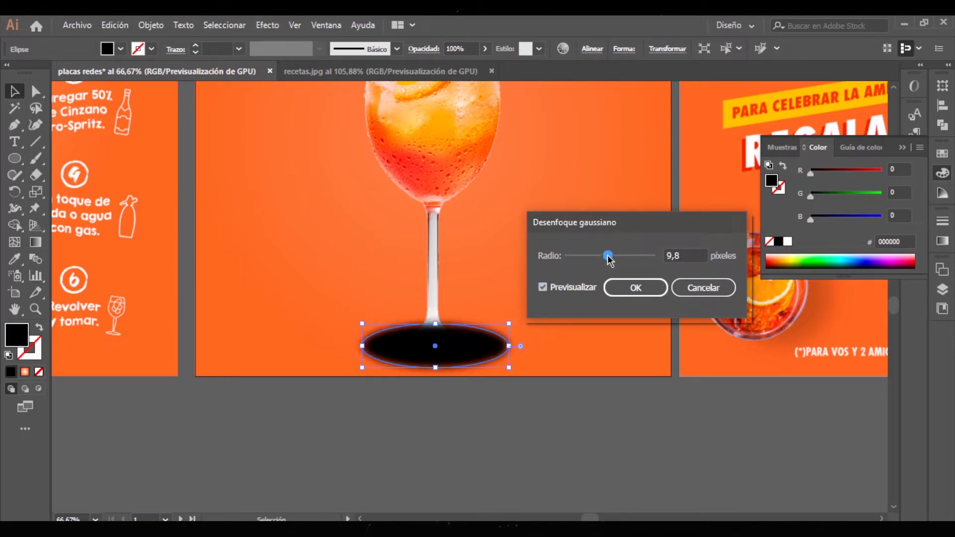
drag(614, 258, 609, 264)
click(637, 290)
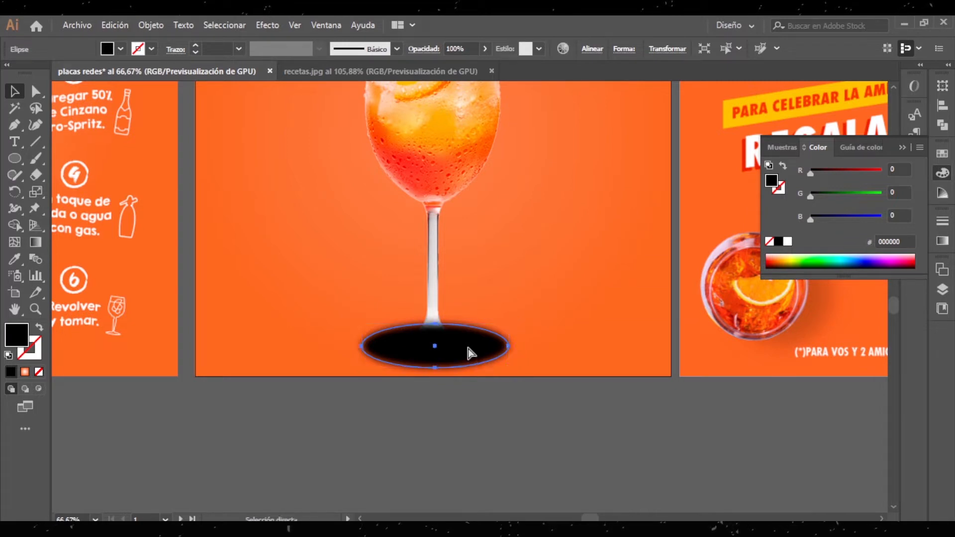
key(ctrl+bracketleft)
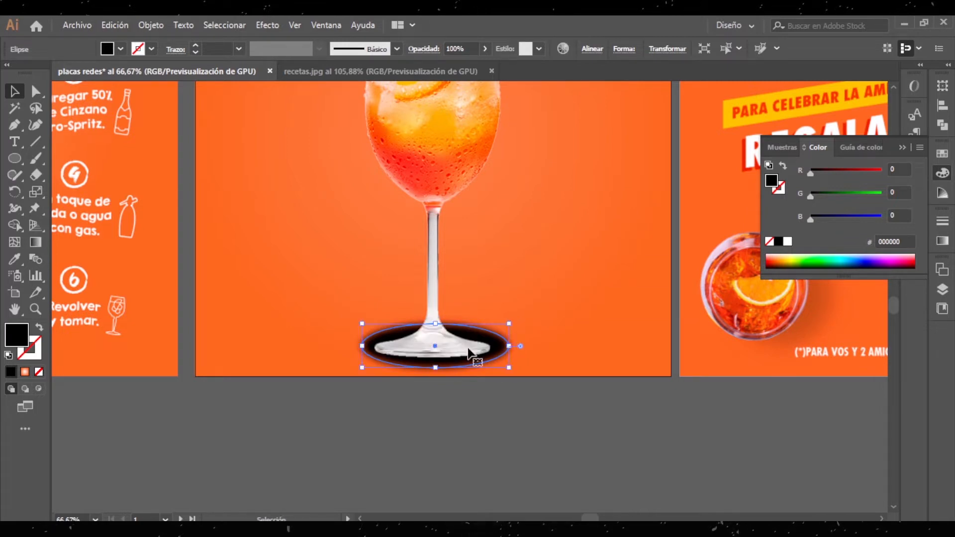
- Set the shadow ellipse's blending mode to Multiplicar with 15% opacity and deselect it
click(416, 50)
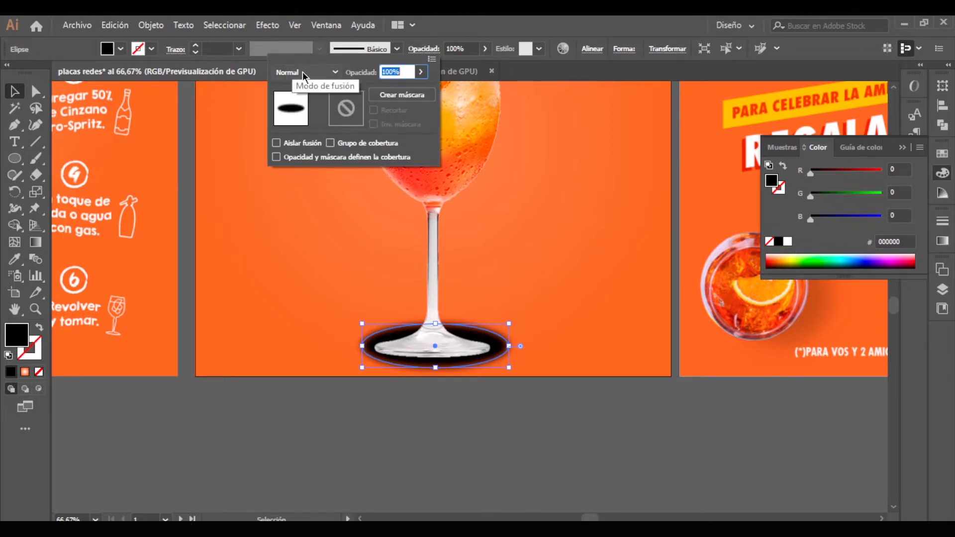
click(300, 72)
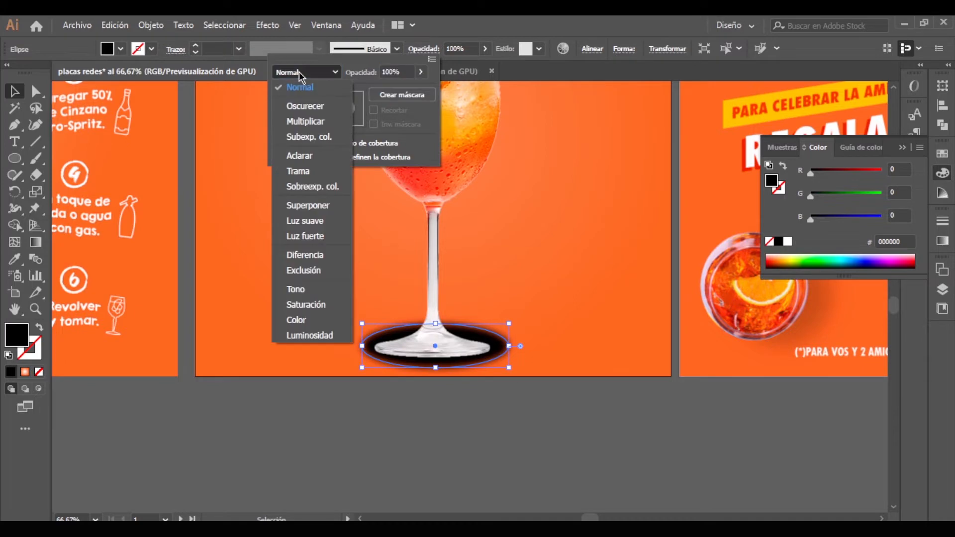
click(303, 206)
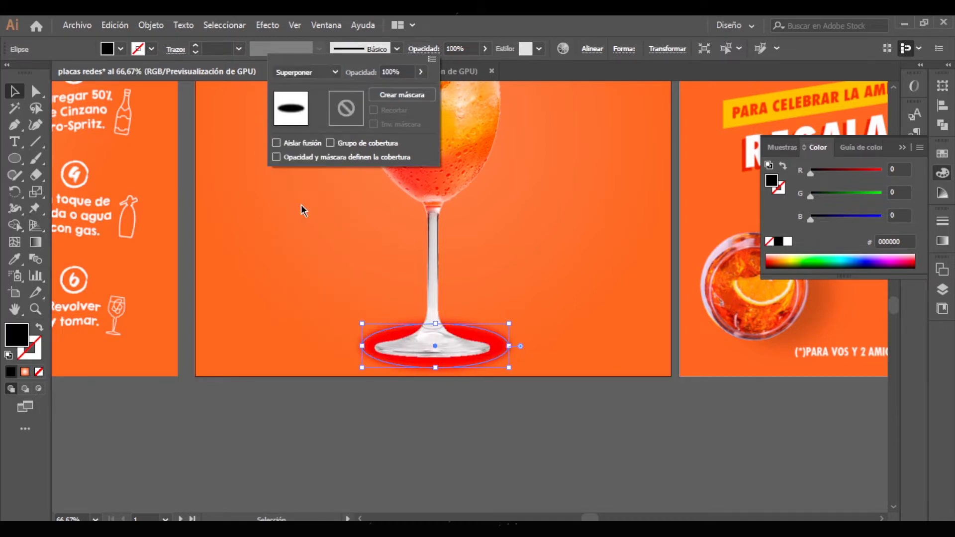
click(319, 78)
click(315, 120)
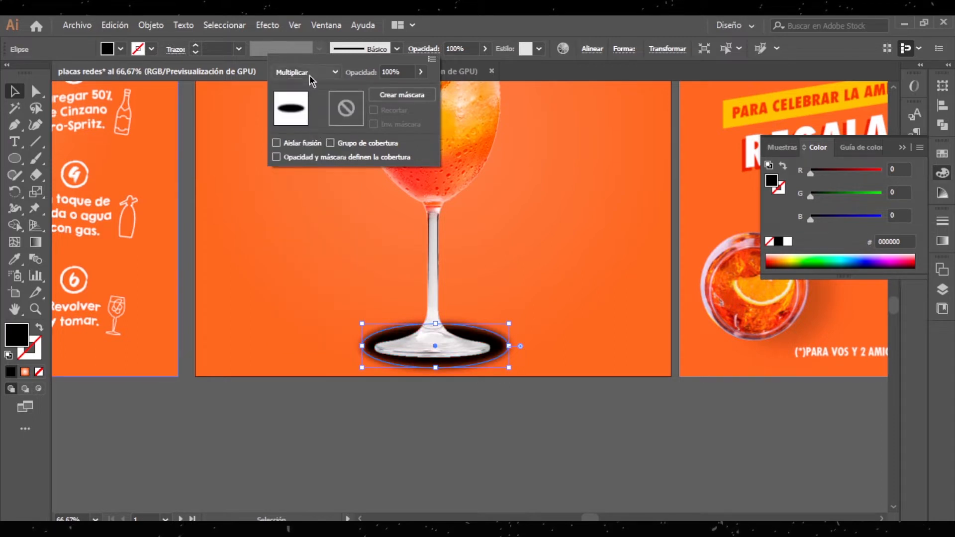
click(420, 73)
drag(408, 92, 379, 96)
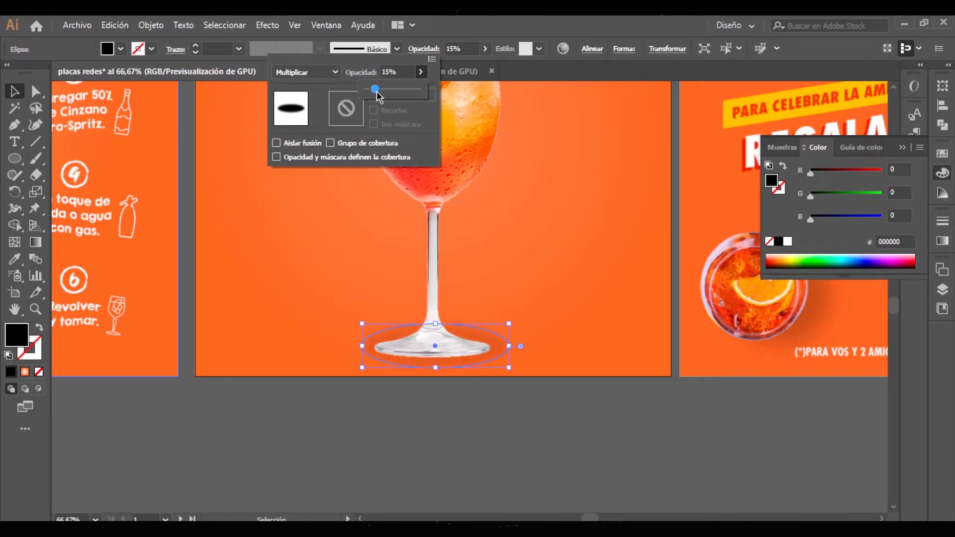
click(407, 431)
click(406, 431)
- Shift the shadow ellipse to the right of the glass base and flatten it from its upper and lower edges
scroll(502, 398, down, 2)
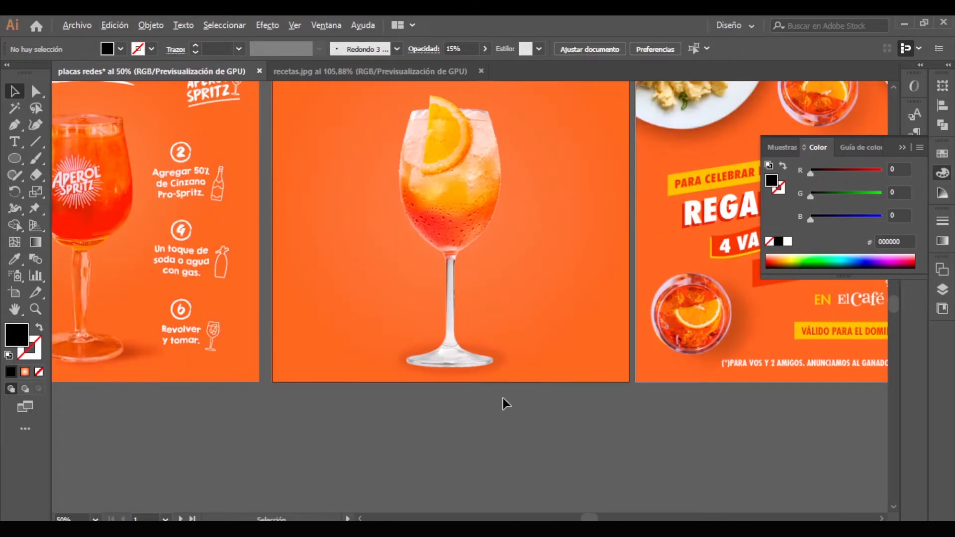
scroll(503, 397, up, 1)
scroll(494, 283, up, 3)
drag(493, 282, 520, 285)
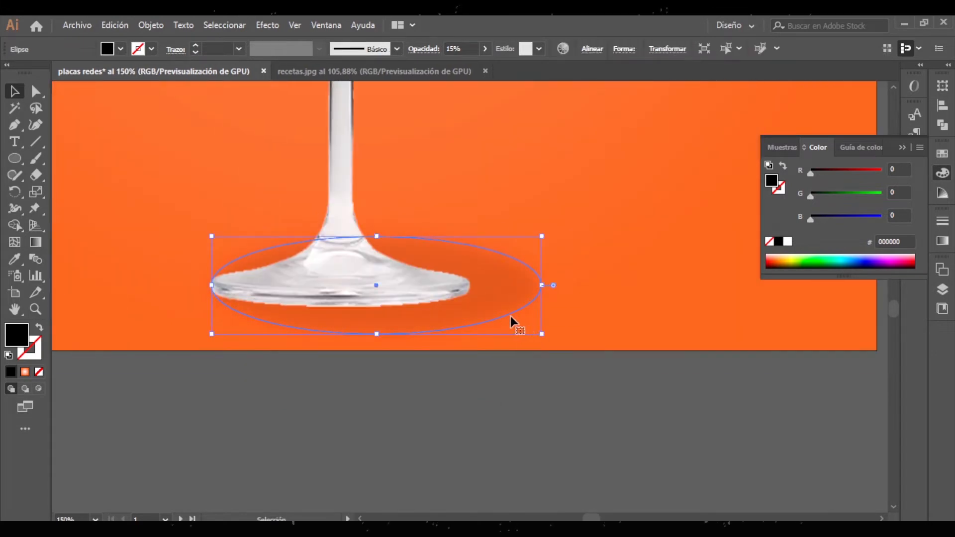
drag(378, 335, 377, 325)
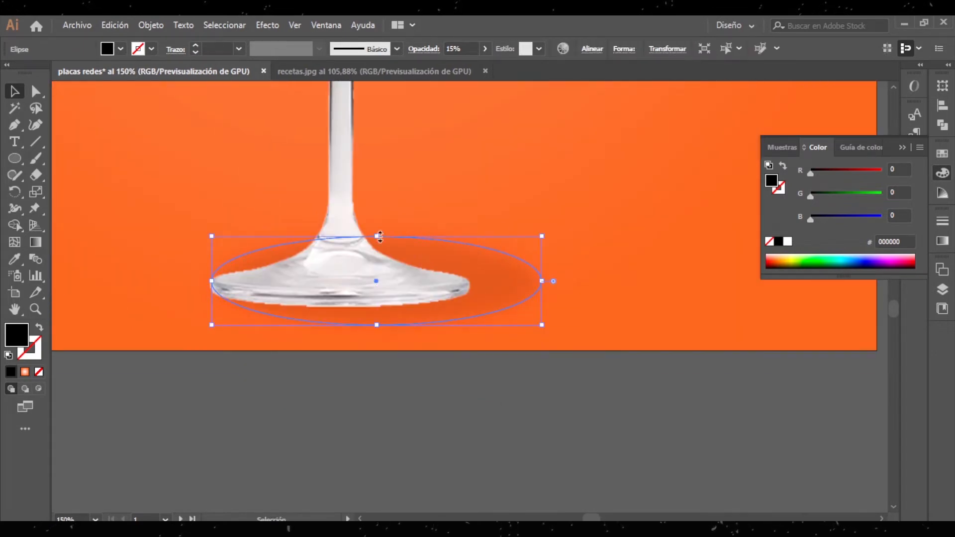
drag(379, 237, 376, 249)
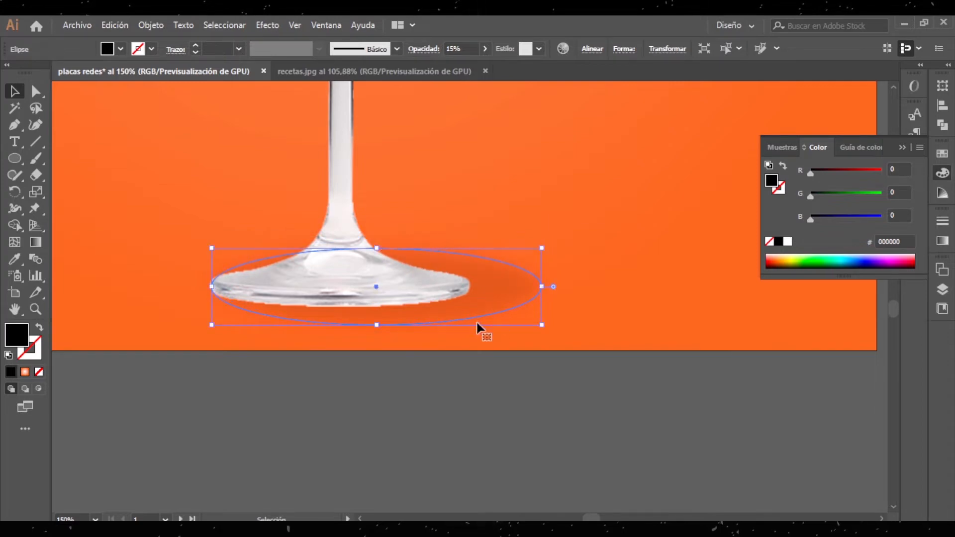
click(427, 436)
- Examine the reference post's brush-style title and the "No es un Spritz, es un Aperol Spritz" lettering beside the new artboard
key(ctrl+alt+0)
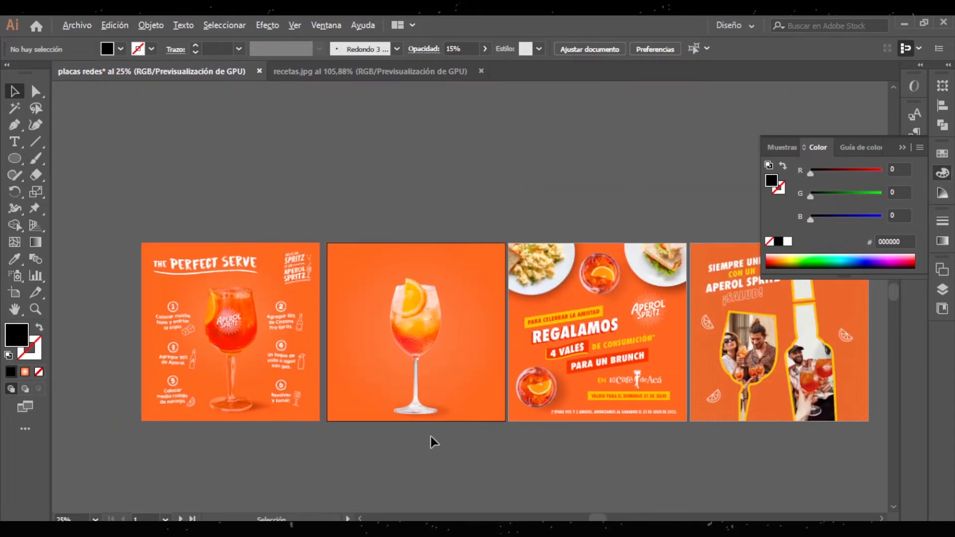
scroll(431, 437, up, 1)
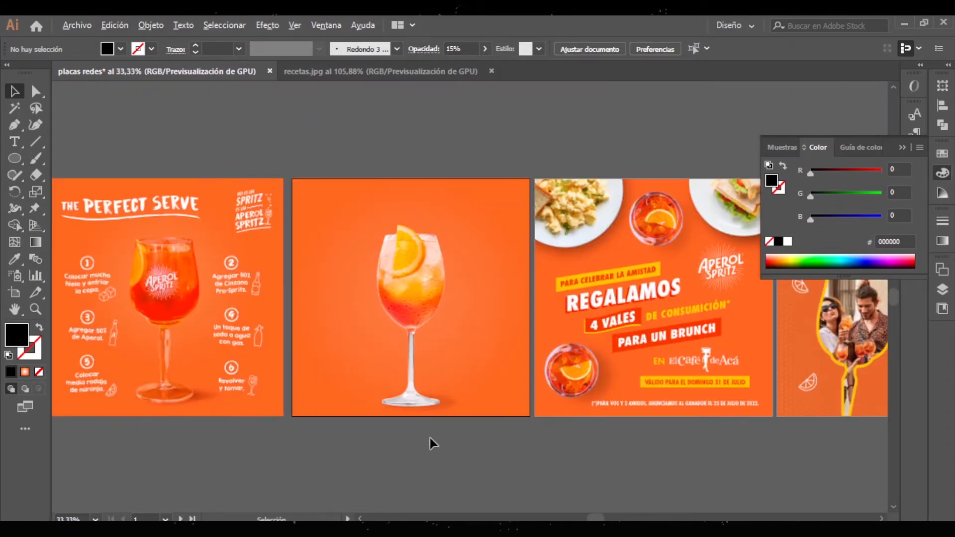
click(452, 409)
click(443, 391)
scroll(219, 178, up, 5)
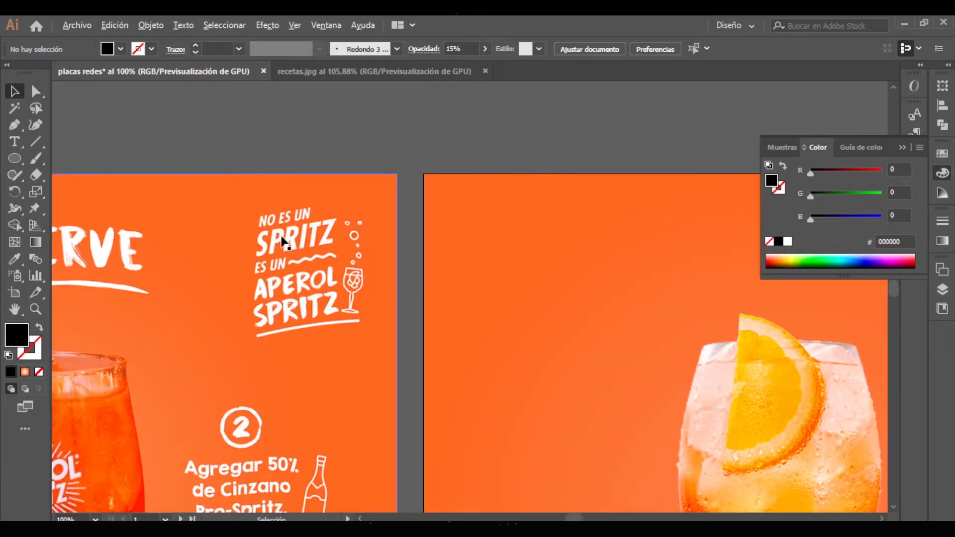
scroll(282, 237, down, 4)
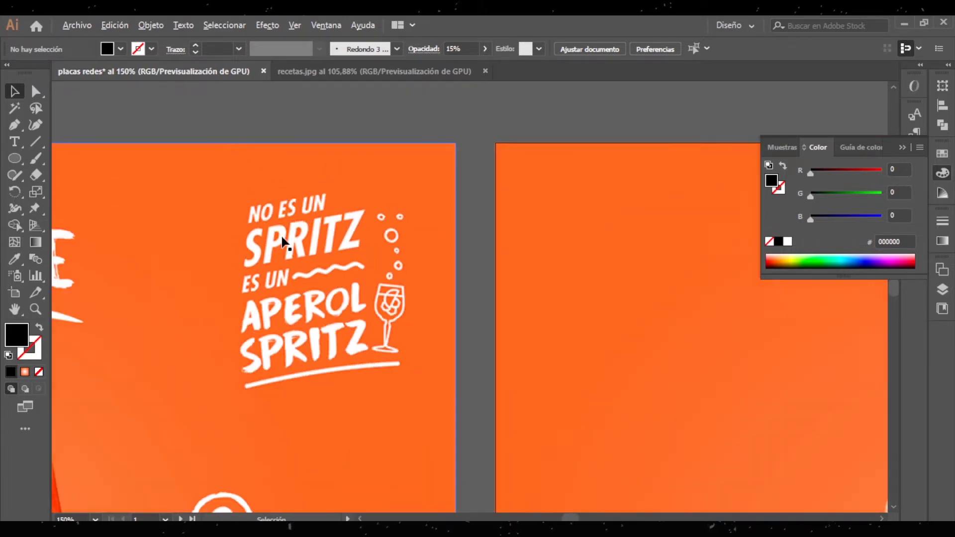
scroll(359, 231, up, 4)
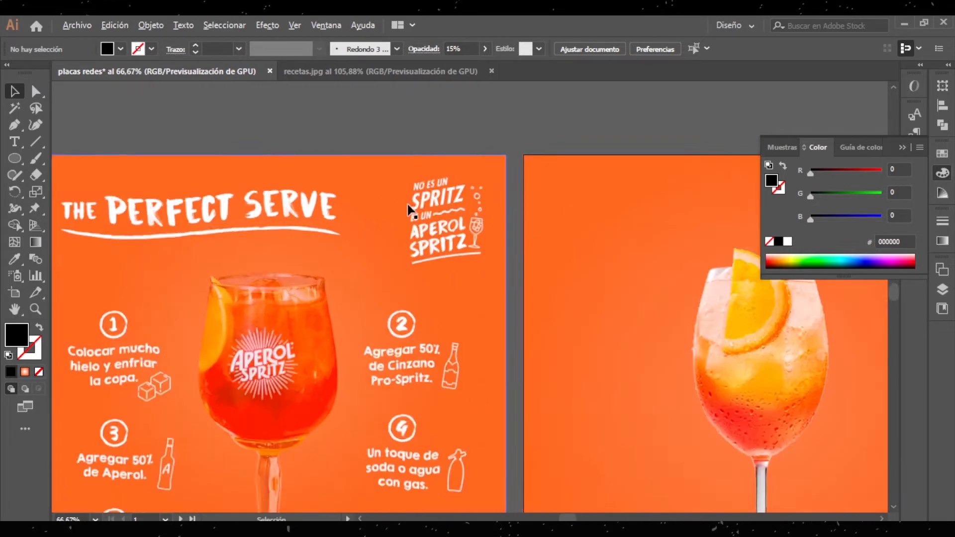
scroll(478, 208, up, 1)
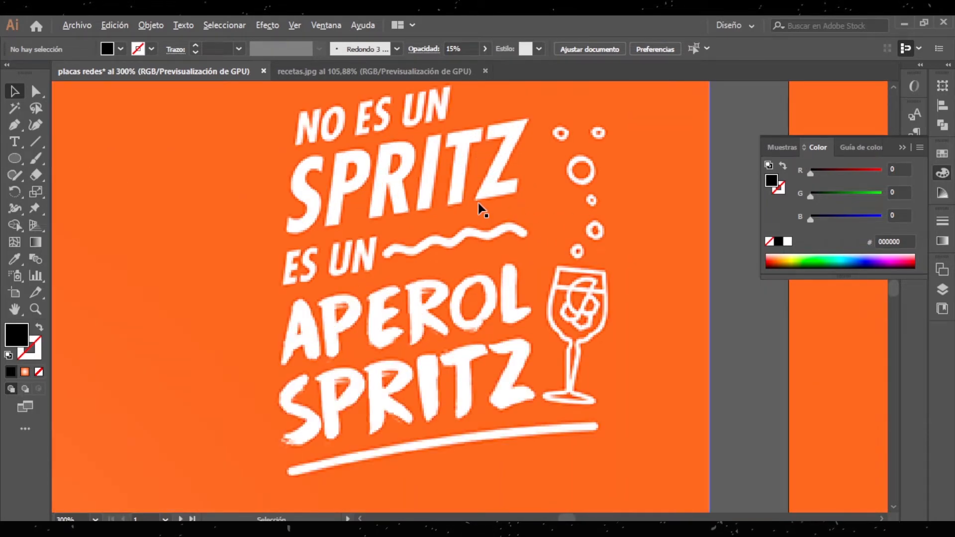
scroll(479, 205, down, 4)
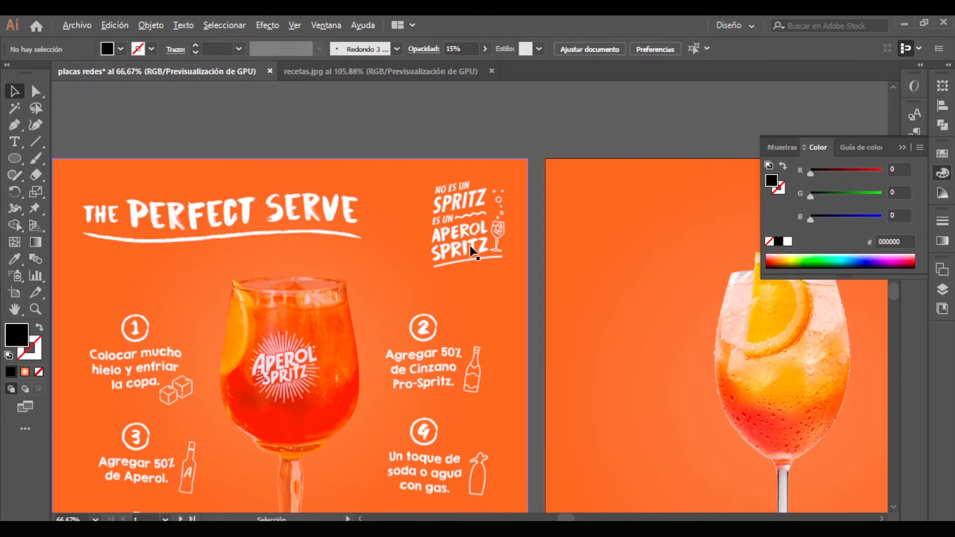
scroll(211, 204, up, 3)
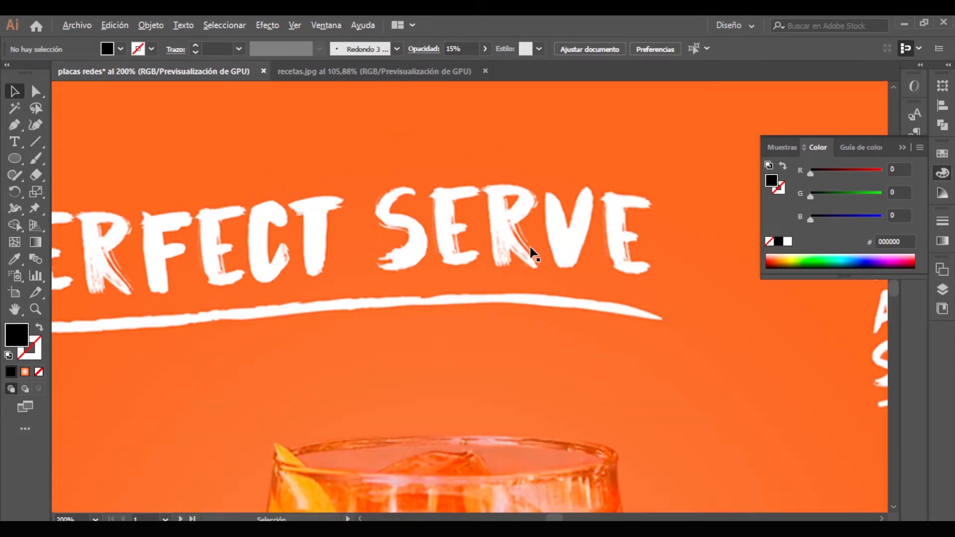
scroll(531, 253, down, 1)
drag(609, 259, 469, 249)
drag(616, 275, 316, 299)
scroll(495, 309, up, 2)
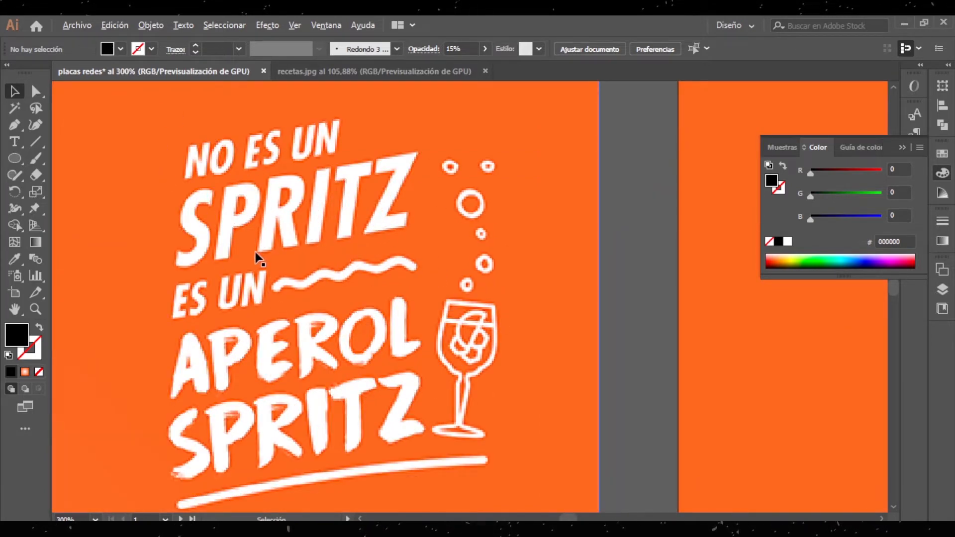
scroll(257, 259, down, 5)
scroll(257, 259, right, 5)
drag(257, 259, 481, 298)
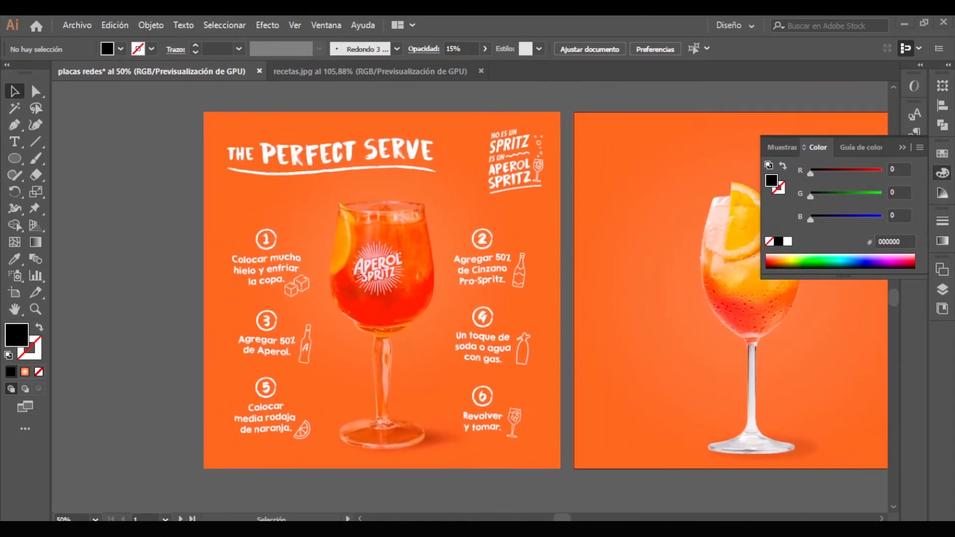
- Switch to the web browser and open the Spanish font download site dafont.com/es
mouse_move(326, 530)
click(295, 477)
click(438, 46)
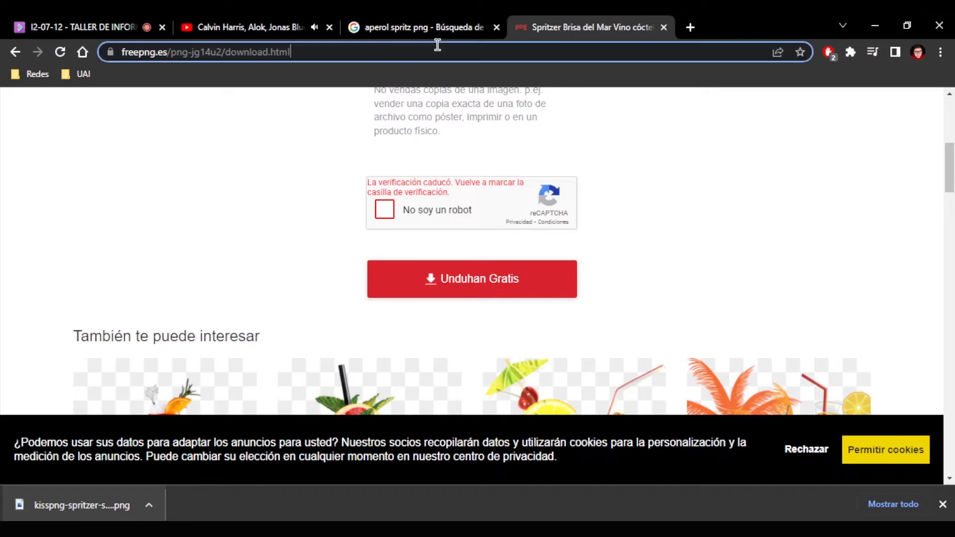
click(437, 45)
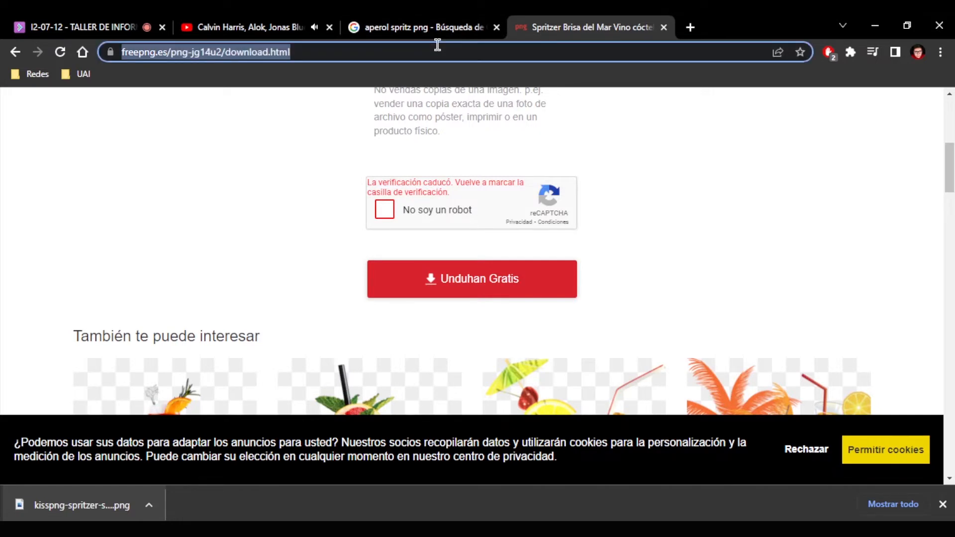
text(daf)
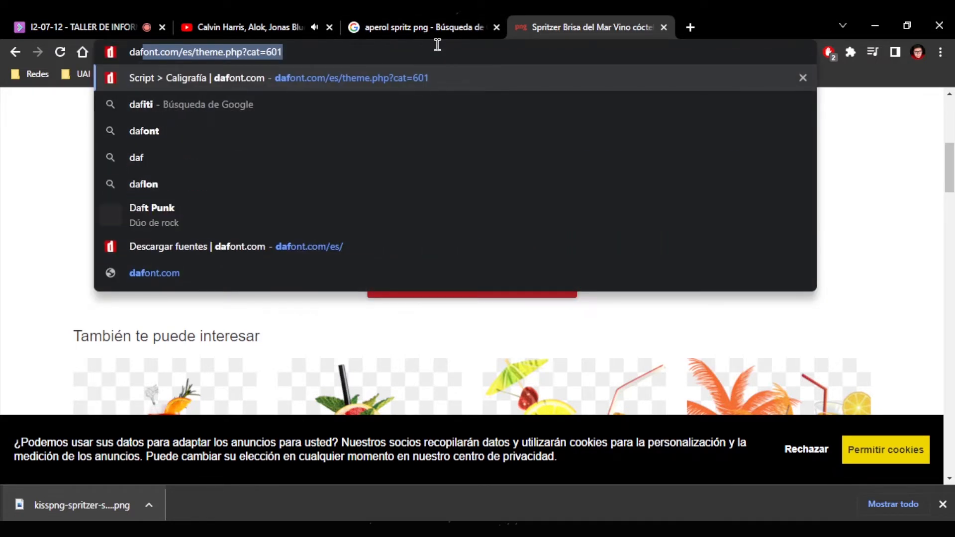
key(Down)
key(Down)
key(Down)
key(Down)
key(Down)
key(Down)
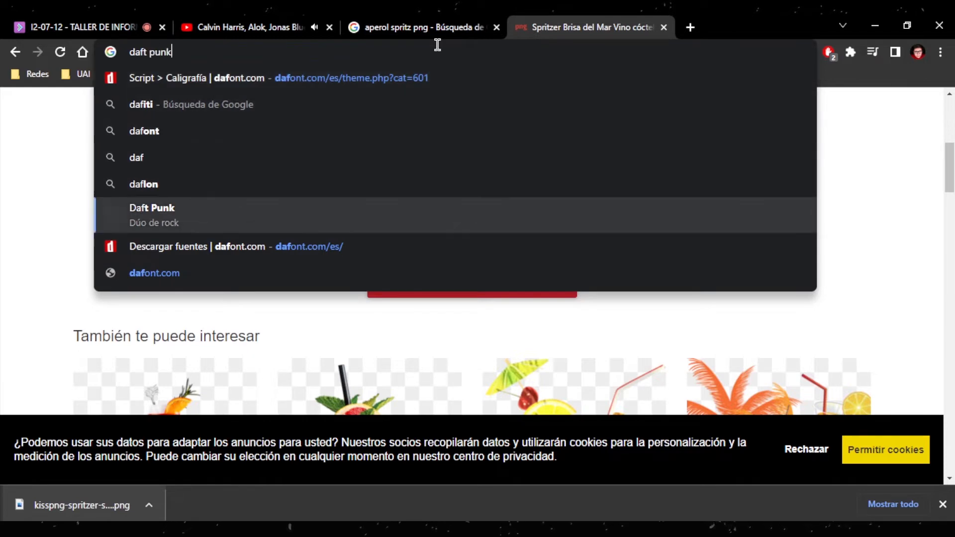
key(Return)
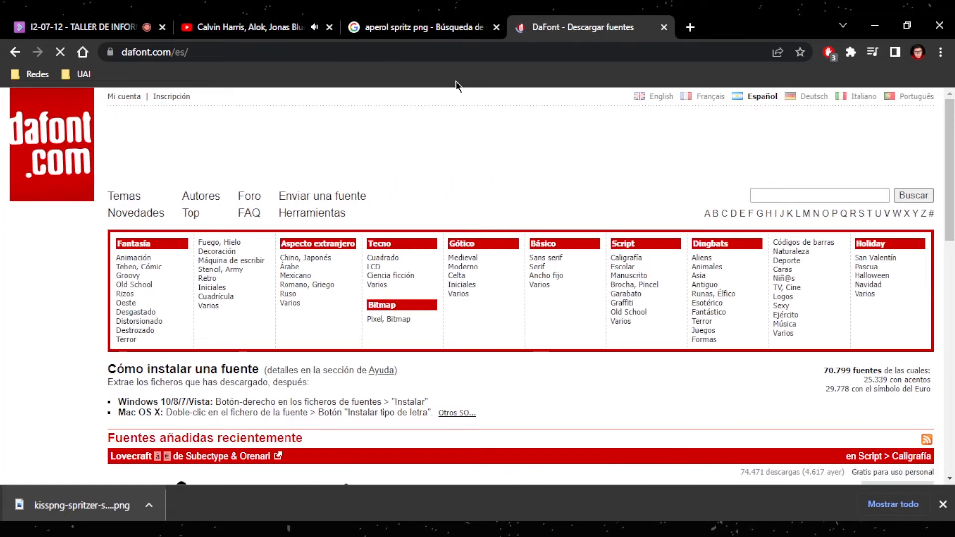
- Open the Script > Brocha, Pincel font category and look through its first page for a brush lettering font
click(641, 287)
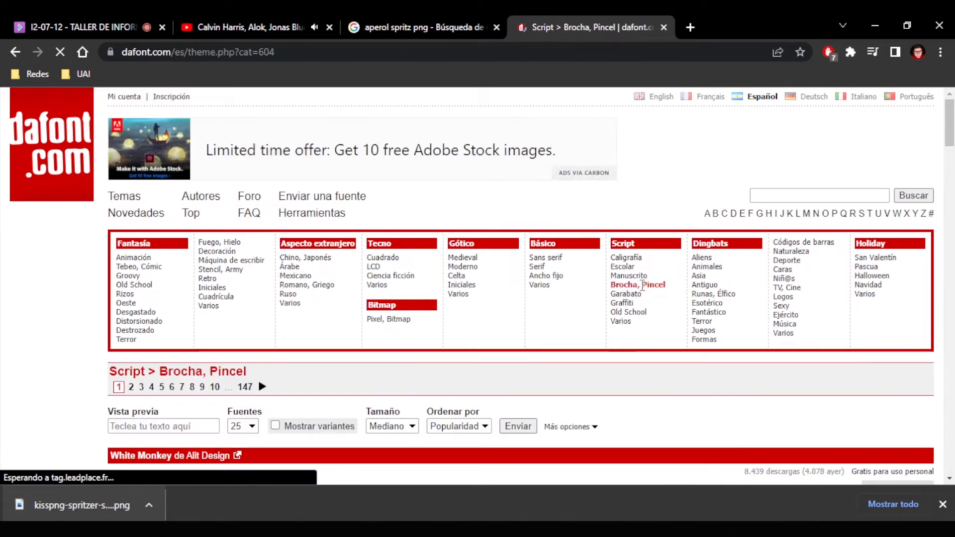
scroll(639, 285, down, 5)
scroll(410, 354, down, 10)
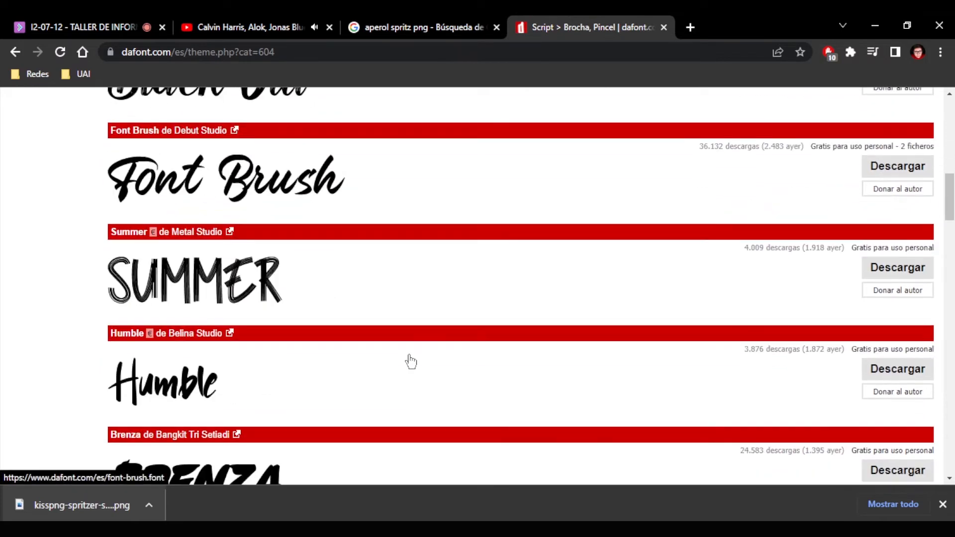
scroll(409, 354, down, 12)
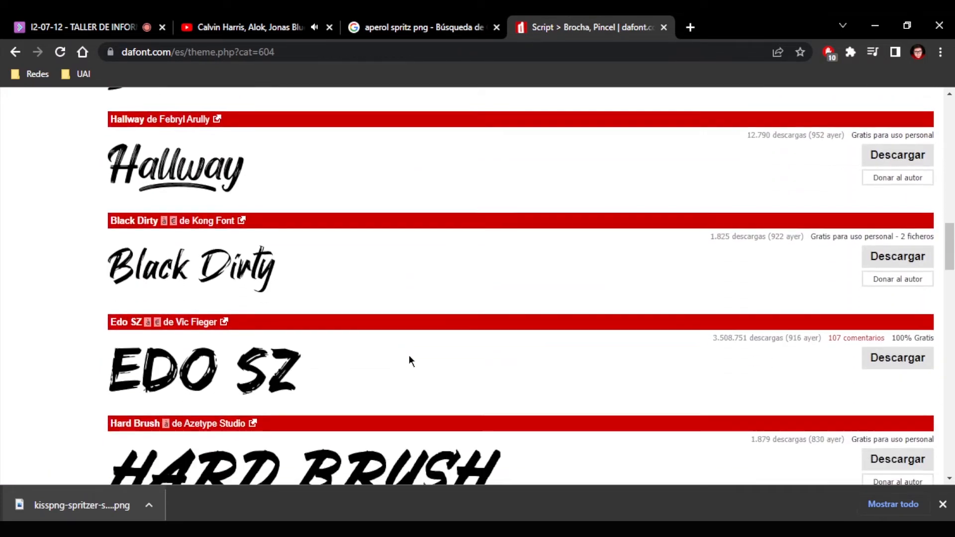
scroll(409, 355, down, 12)
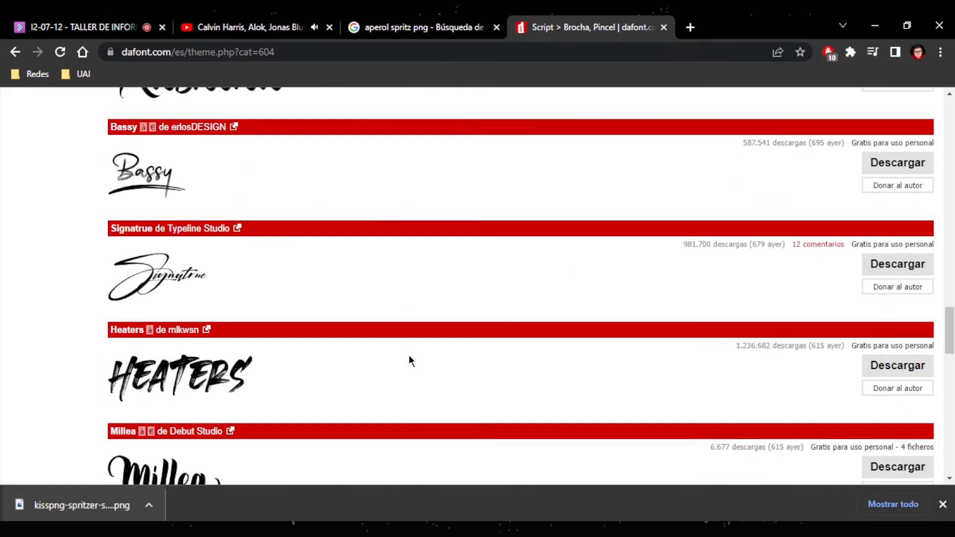
scroll(411, 362, down, 11)
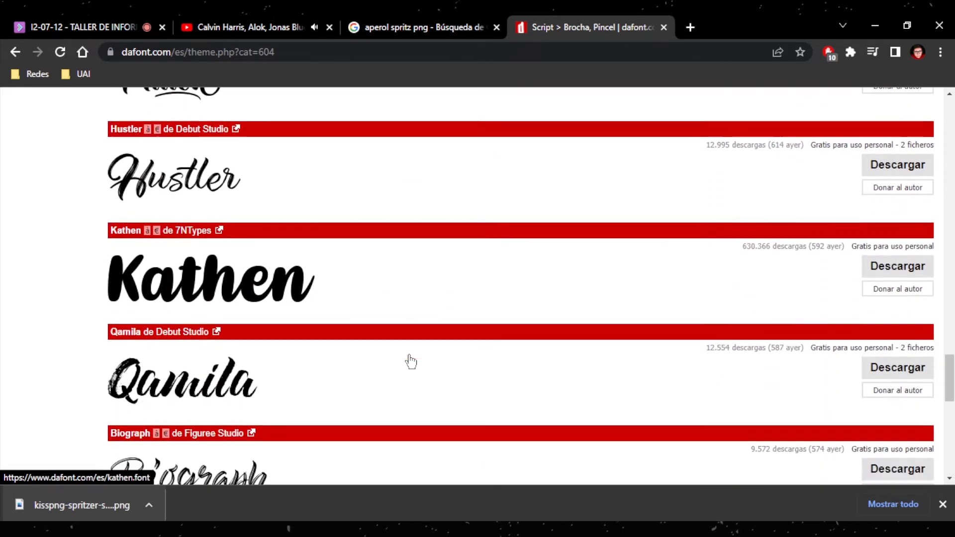
scroll(409, 361, down, 3)
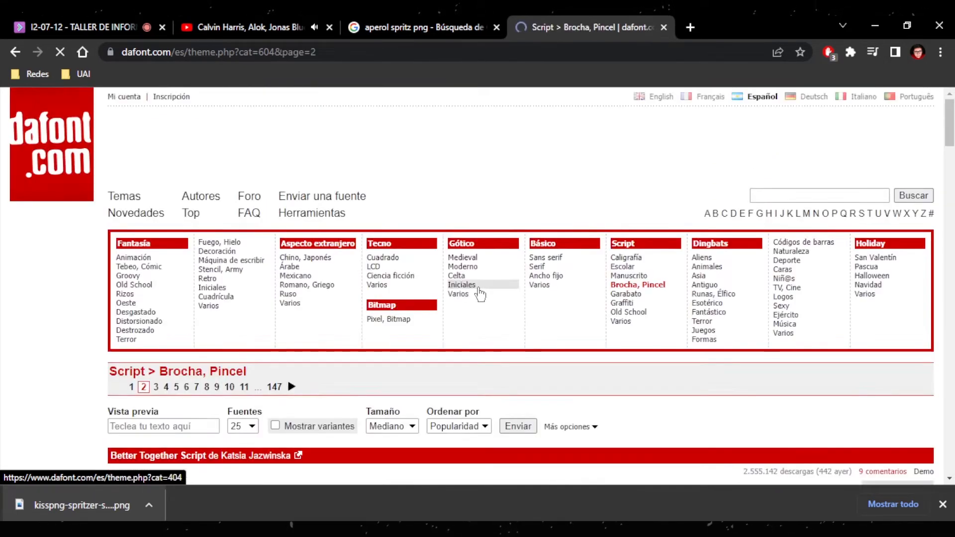
- Examine the brush fonts on page 2 of the Brocha, Pincel category for a match to the reference lettering
scroll(465, 288, down, 8)
scroll(463, 295, down, 10)
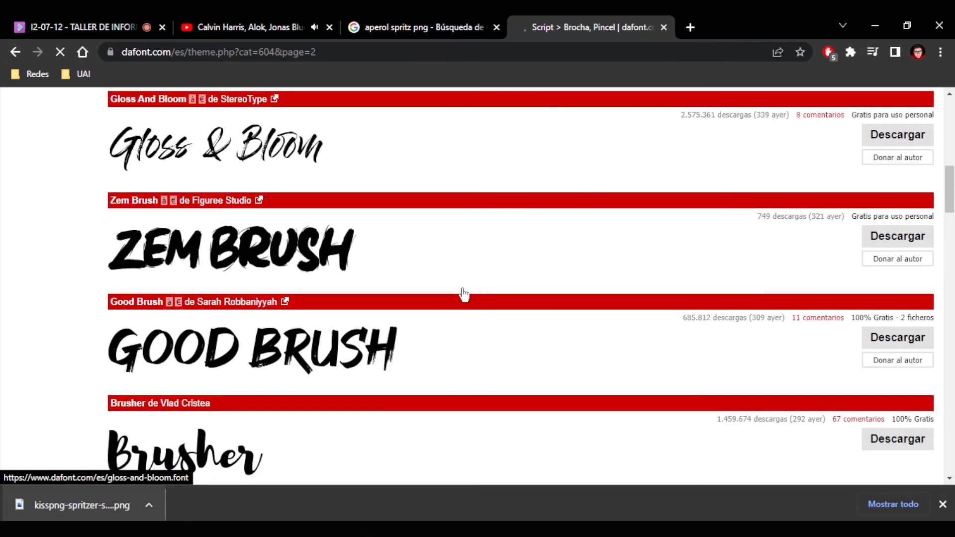
scroll(463, 295, down, 1)
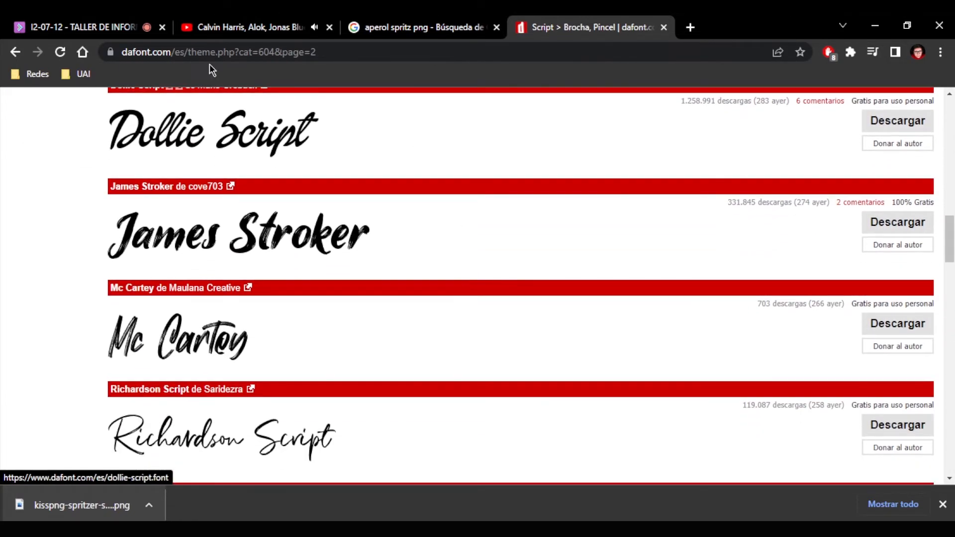
scroll(218, 293, down, 8)
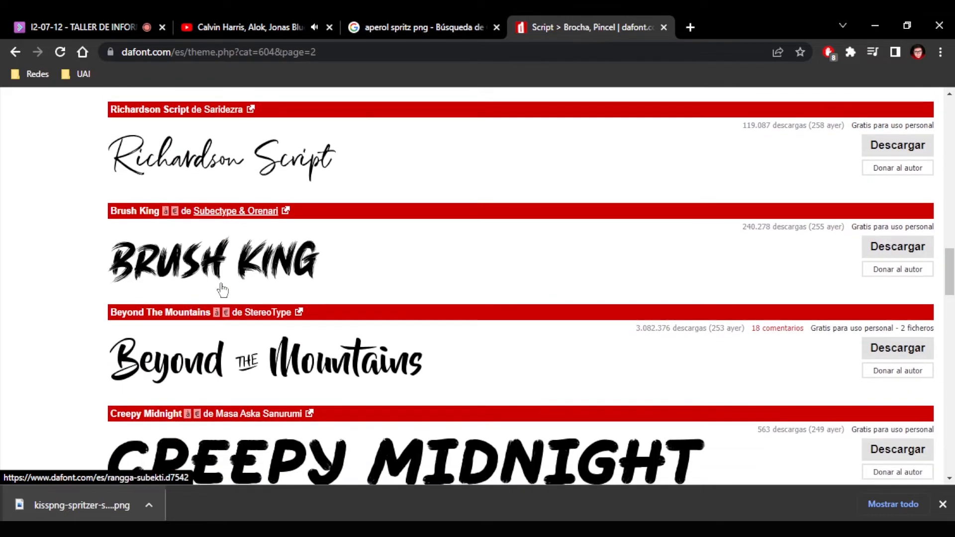
scroll(347, 285, down, 7)
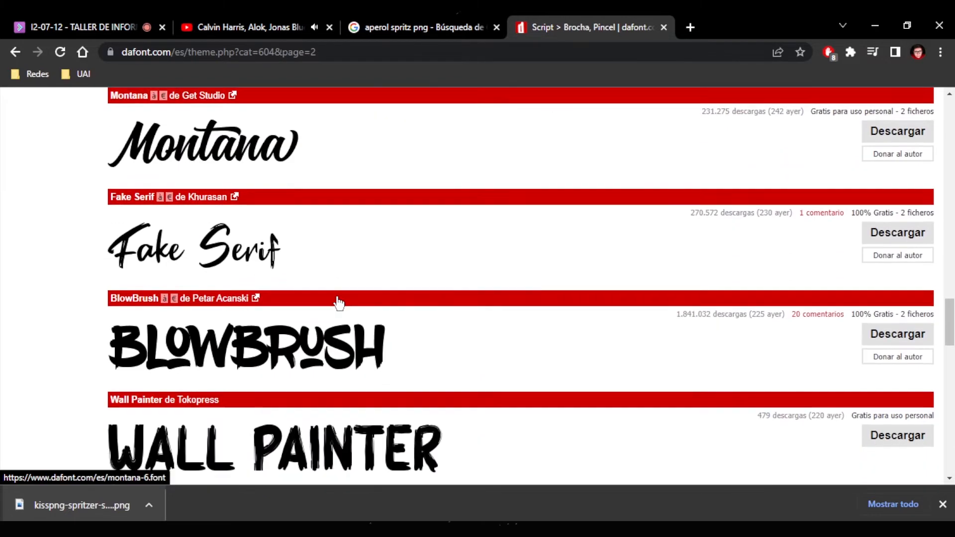
scroll(323, 318, down, 5)
scroll(341, 355, down, 4)
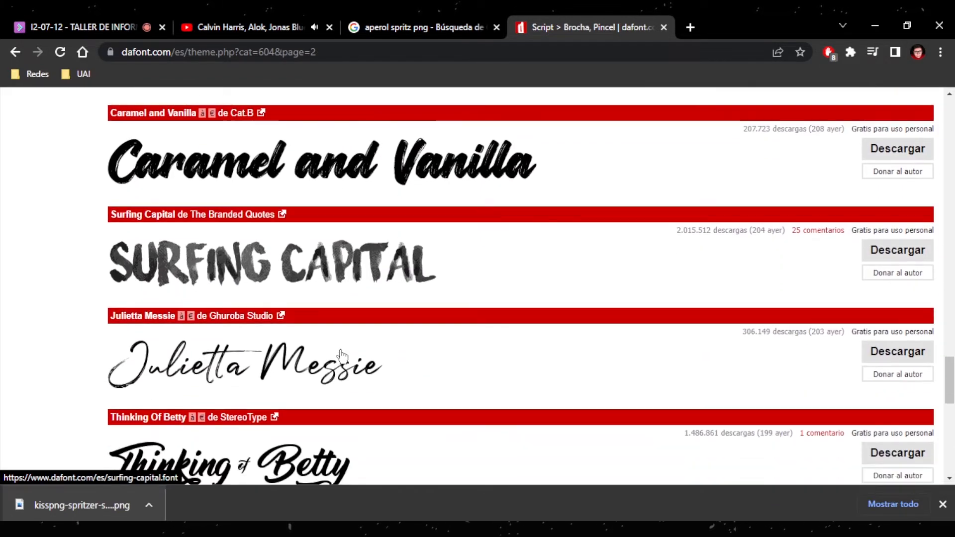
scroll(315, 357, down, 8)
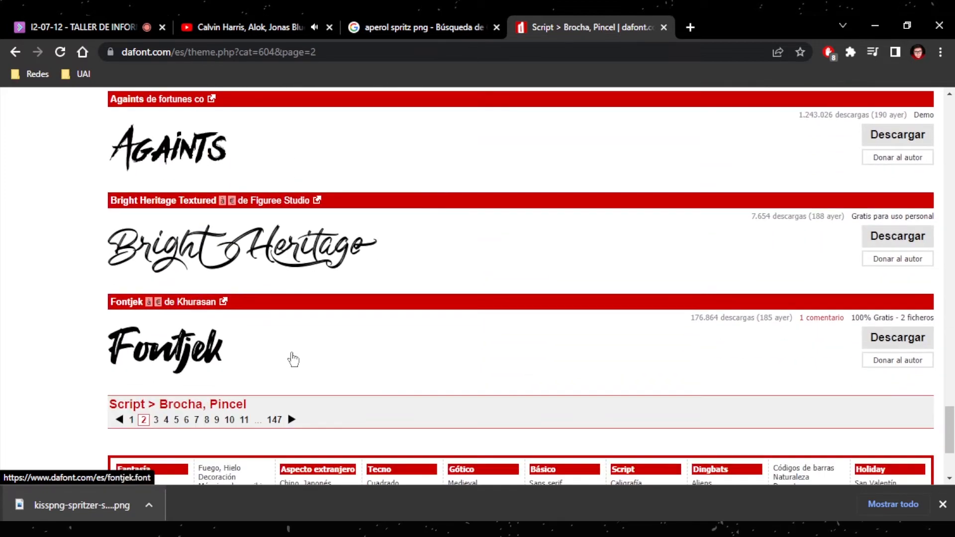
- Go to page 3 of the Brocha, Pincel category and look through its fonts
click(157, 420)
scroll(352, 310, down, 7)
scroll(351, 313, down, 12)
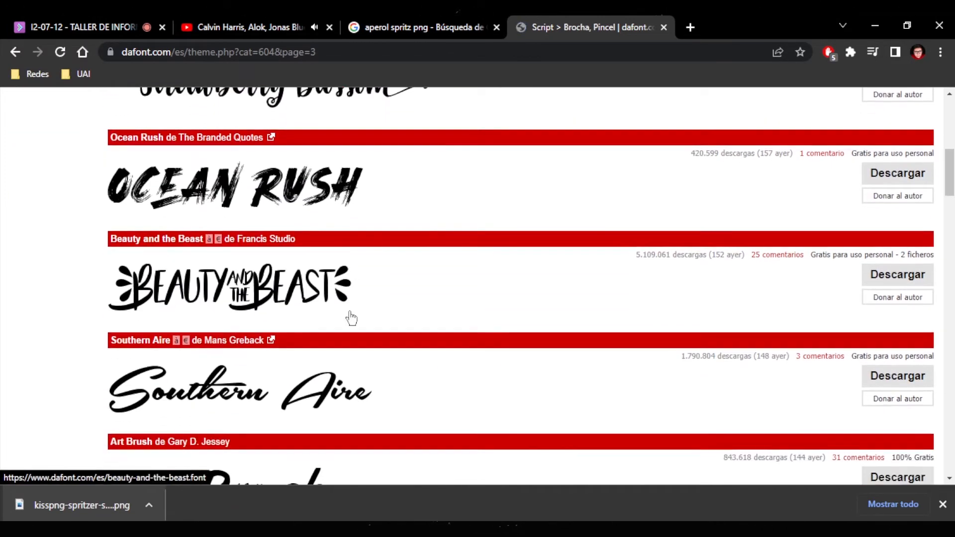
scroll(351, 318, down, 12)
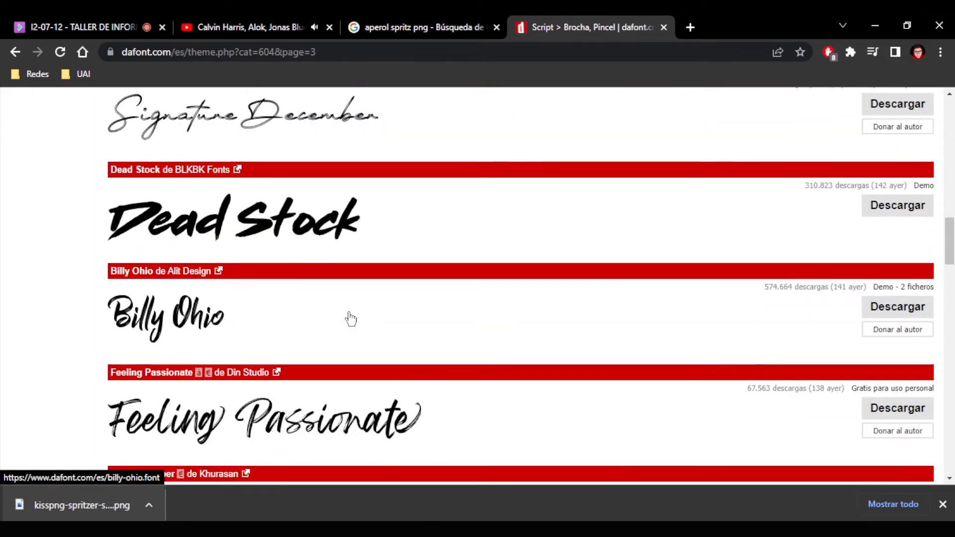
scroll(350, 317, down, 10)
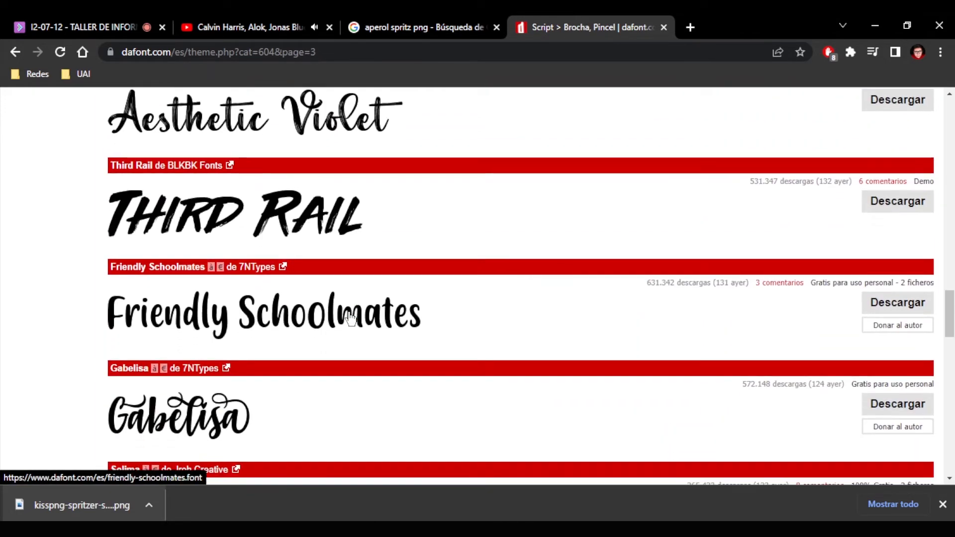
scroll(349, 315, down, 10)
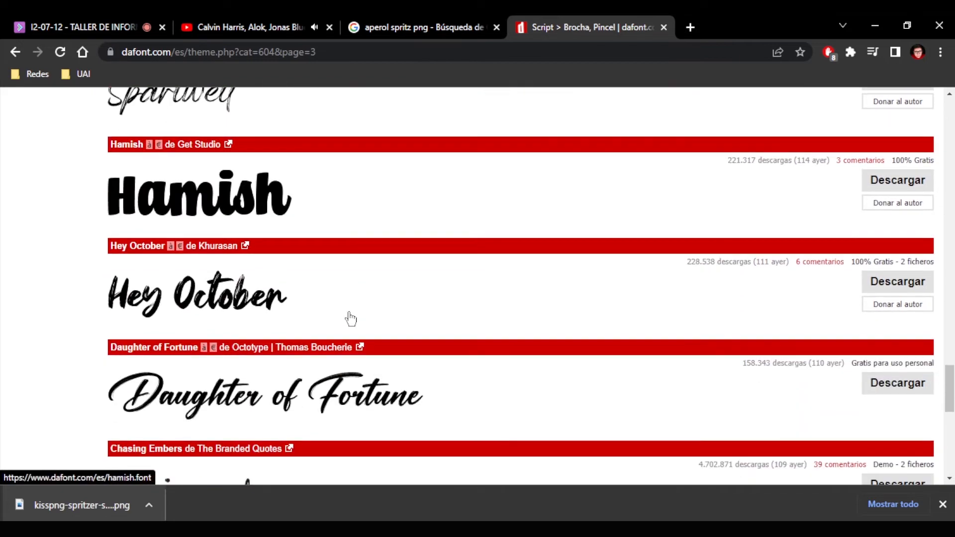
scroll(345, 319, down, 3)
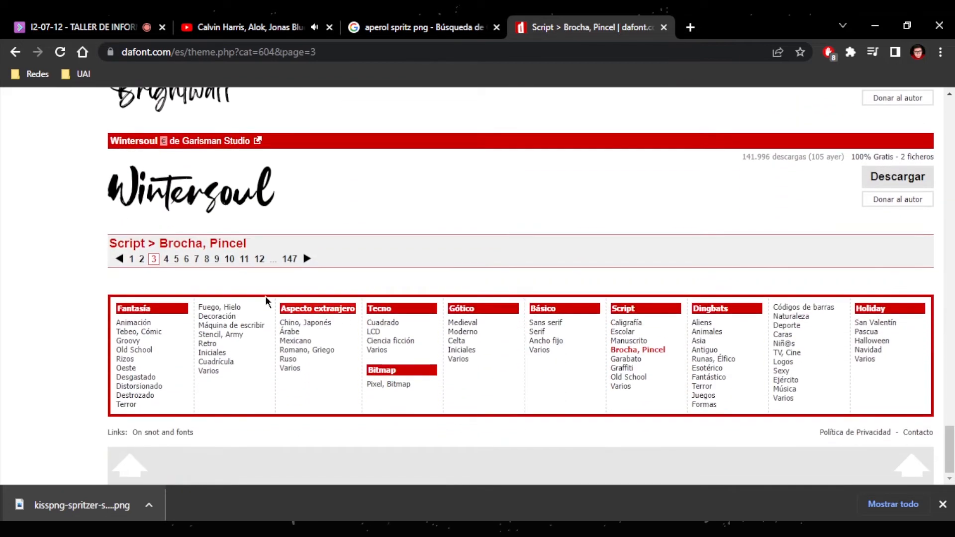
- Go to page 4 of the Brocha, Pincel category and look through its fonts as far as Dry Brush and Bewise
click(167, 259)
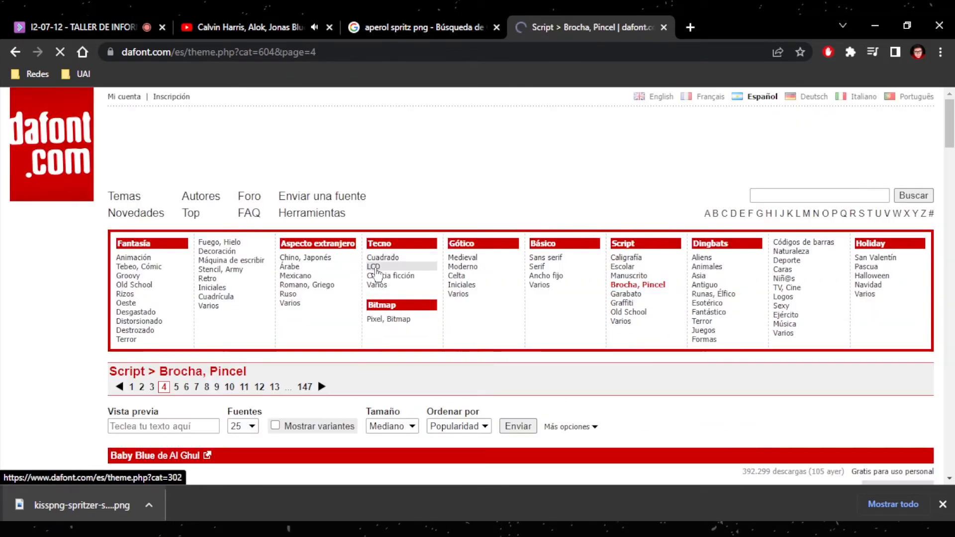
scroll(375, 272, down, 8)
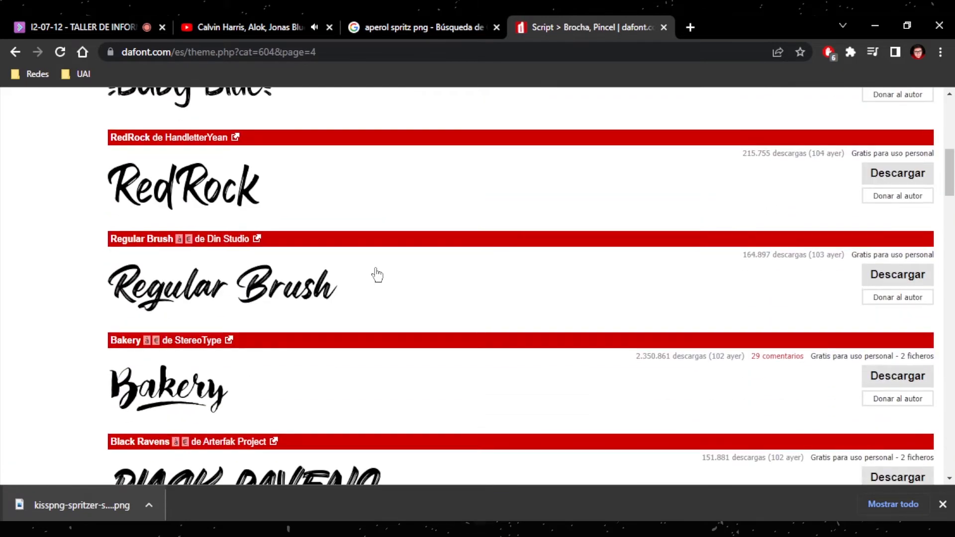
scroll(377, 275, down, 4)
scroll(373, 276, down, 9)
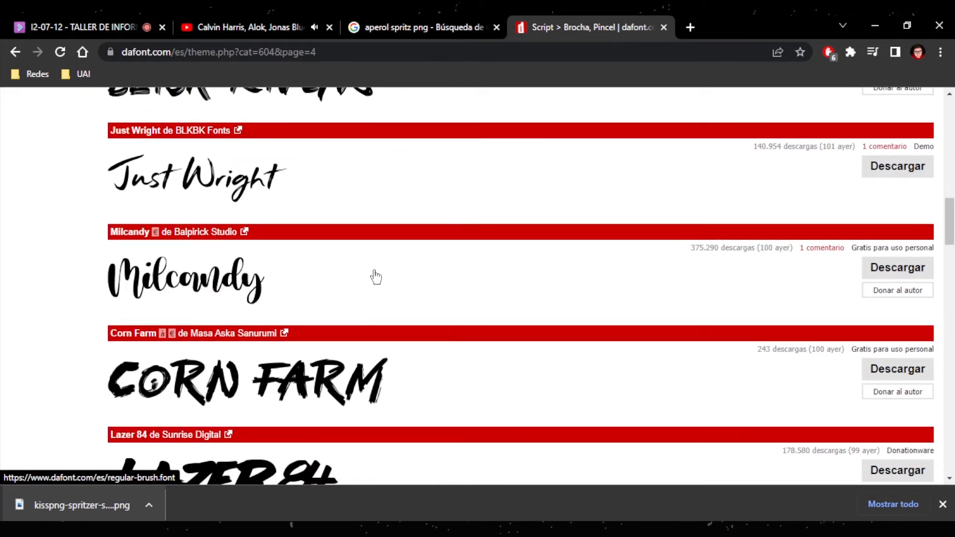
scroll(369, 282, down, 7)
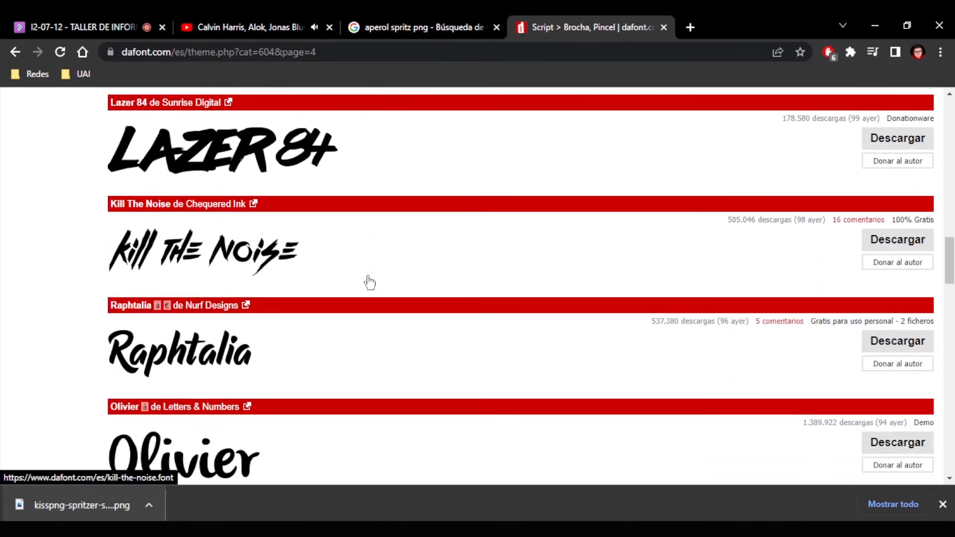
scroll(365, 283, down, 8)
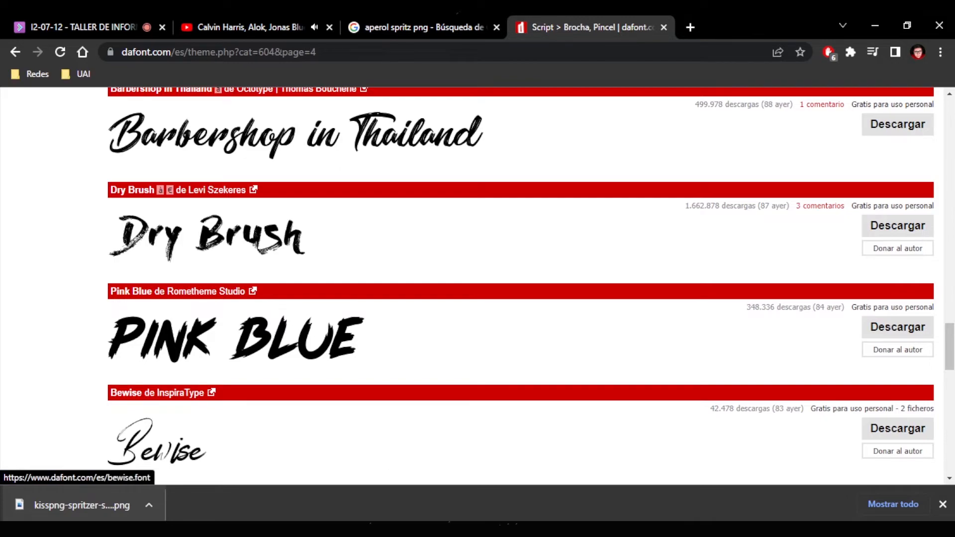
- Check the "The Perfect Serve" lettering in Illustrator, return to the browser and open the Dry Brush font page in a separate tab
key(alt+Tab)
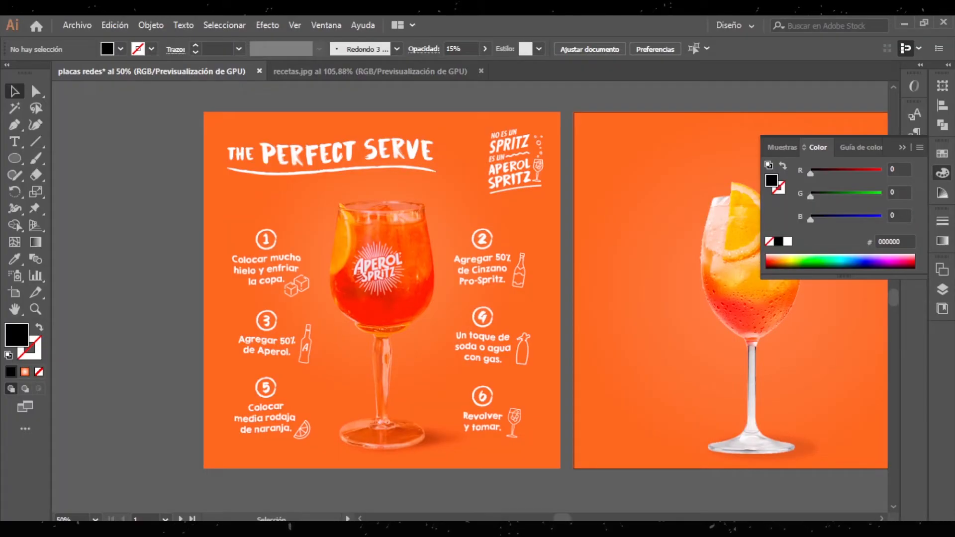
key(alt+Tab)
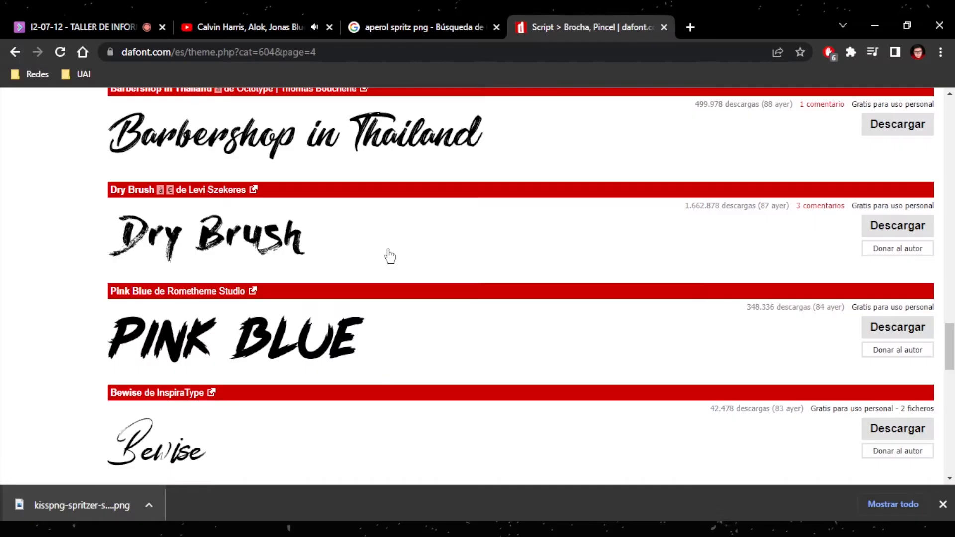
middle_click(200, 227)
- Look through the rest of page 4 and the fonts on page 5, and open the Elbrush font page in a separate tab
scroll(166, 430, down, 8)
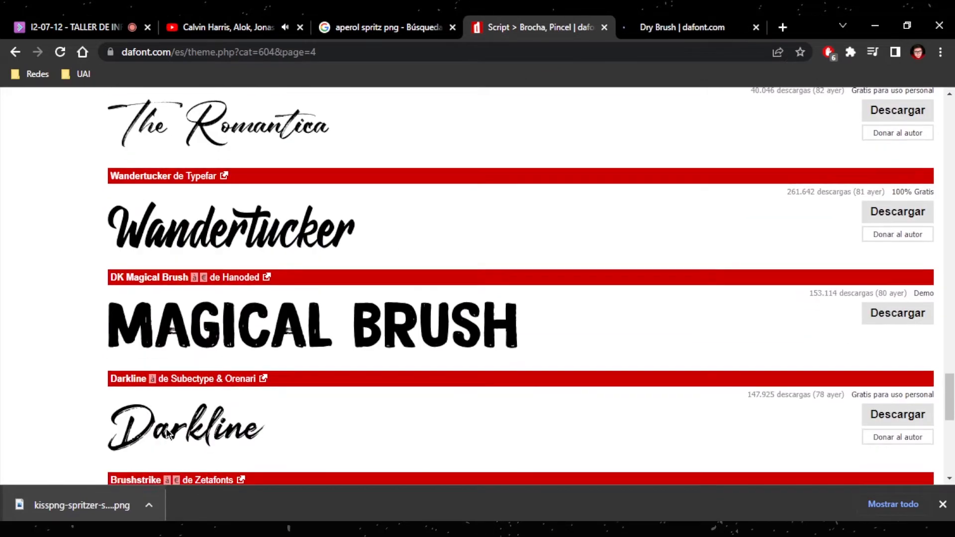
scroll(168, 431, down, 5)
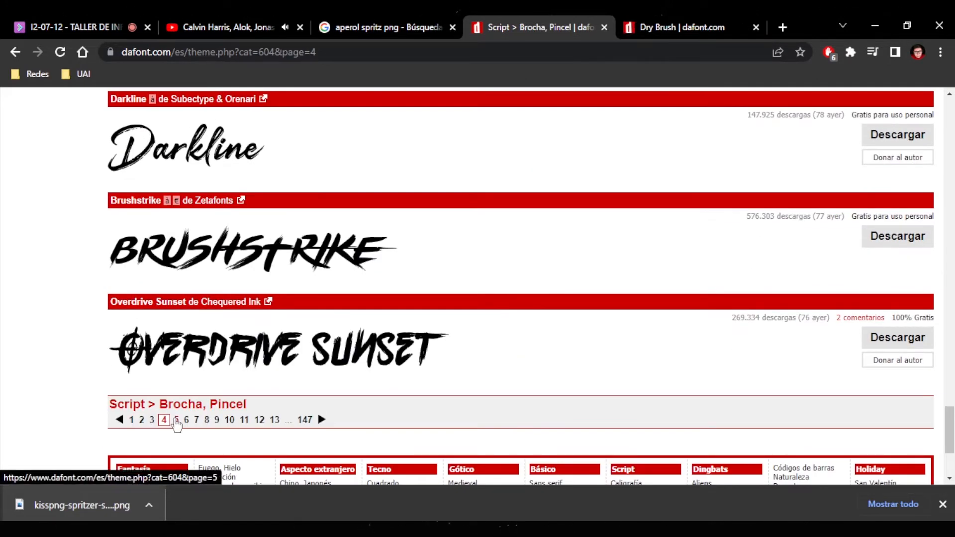
click(176, 420)
scroll(384, 367, down, 8)
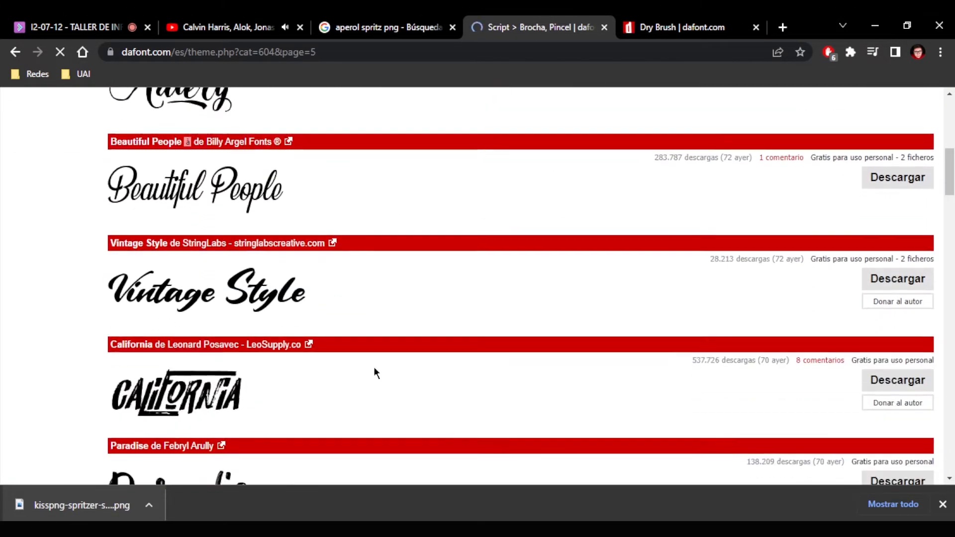
scroll(375, 372, down, 11)
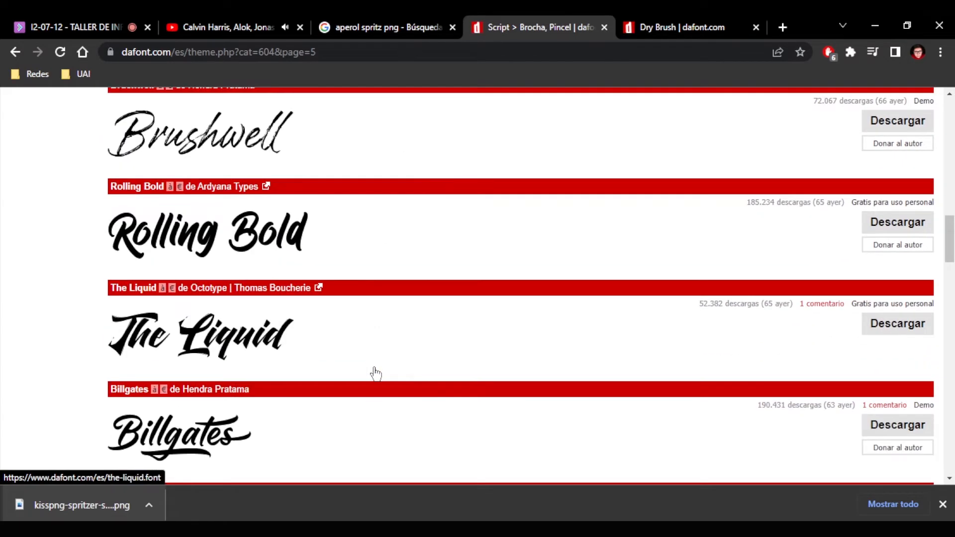
scroll(375, 374, down, 14)
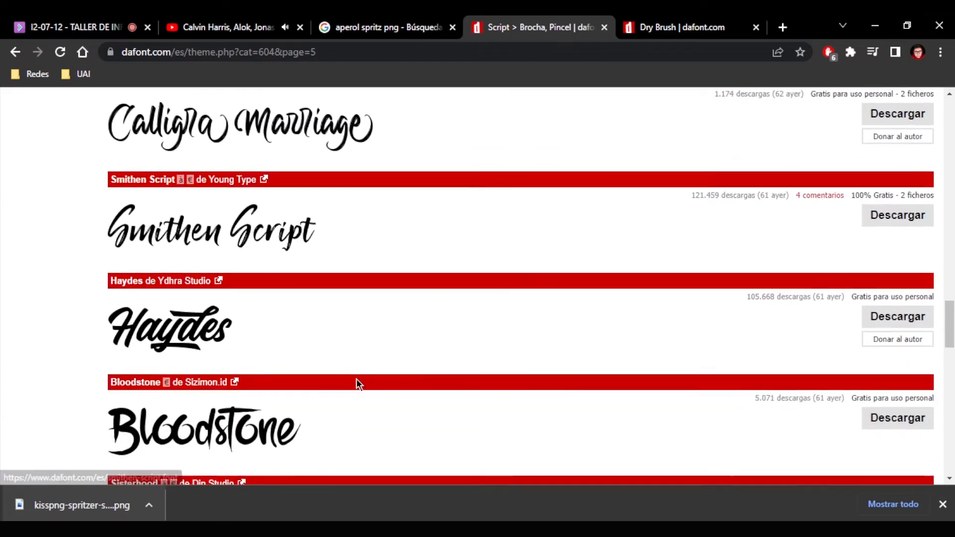
scroll(356, 383, down, 12)
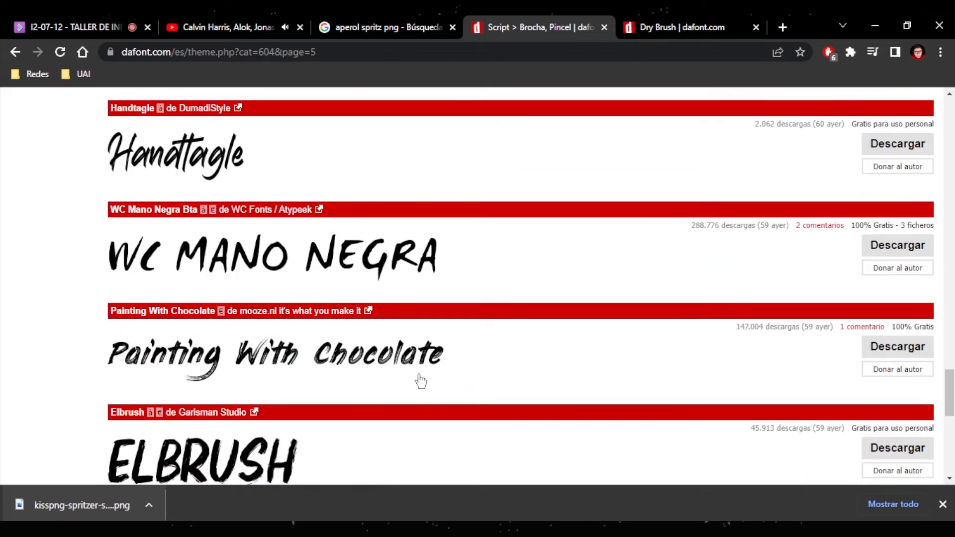
scroll(415, 379, down, 2)
scroll(407, 377, down, 2)
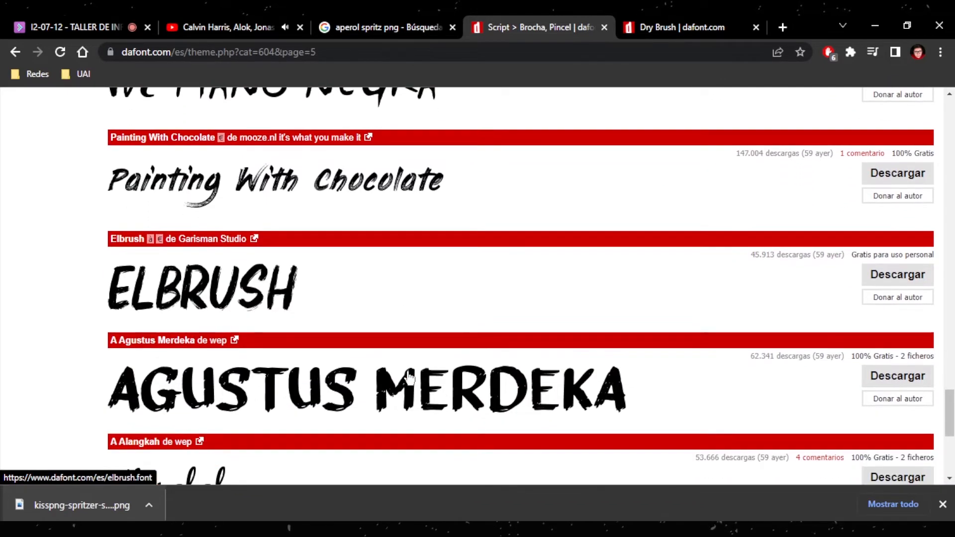
middle_click(268, 297)
- Go to page 6 of the Brocha, Pincel category and look through its fonts
scroll(482, 304, down, 4)
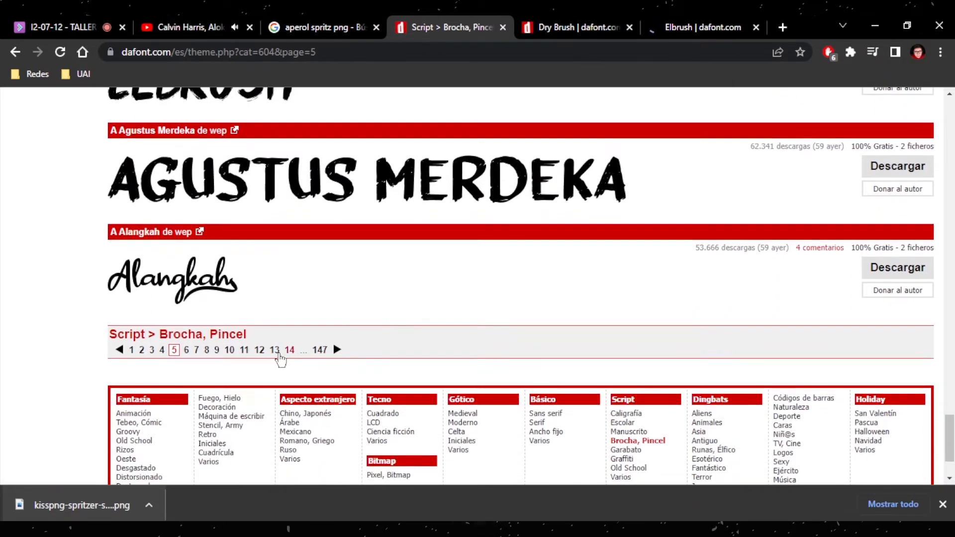
click(186, 350)
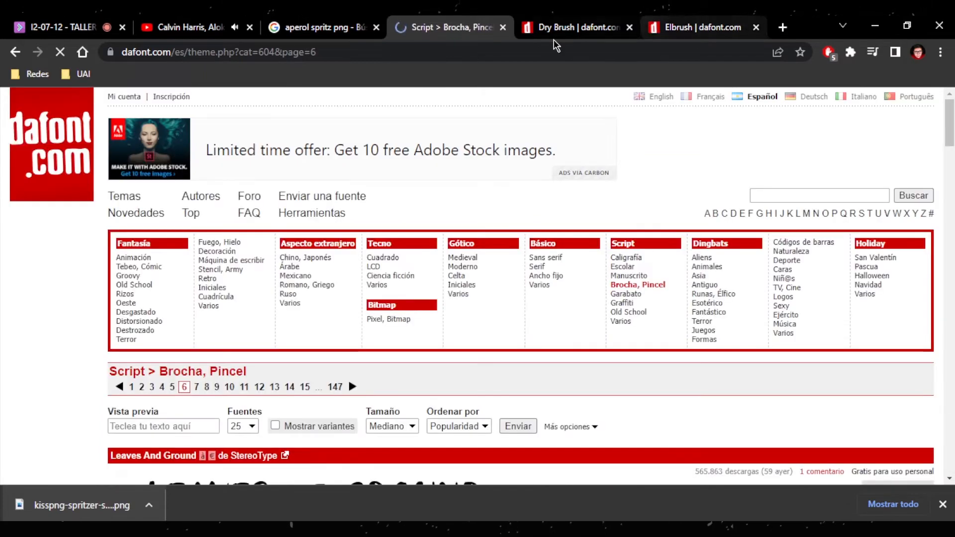
scroll(350, 311, down, 2)
scroll(350, 312, down, 3)
scroll(353, 322, down, 10)
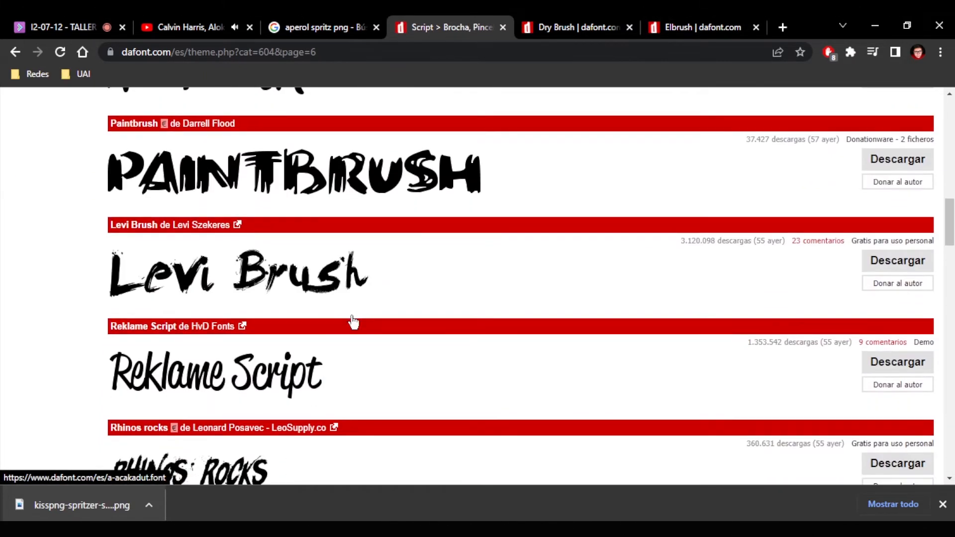
scroll(353, 322, down, 7)
scroll(355, 323, down, 10)
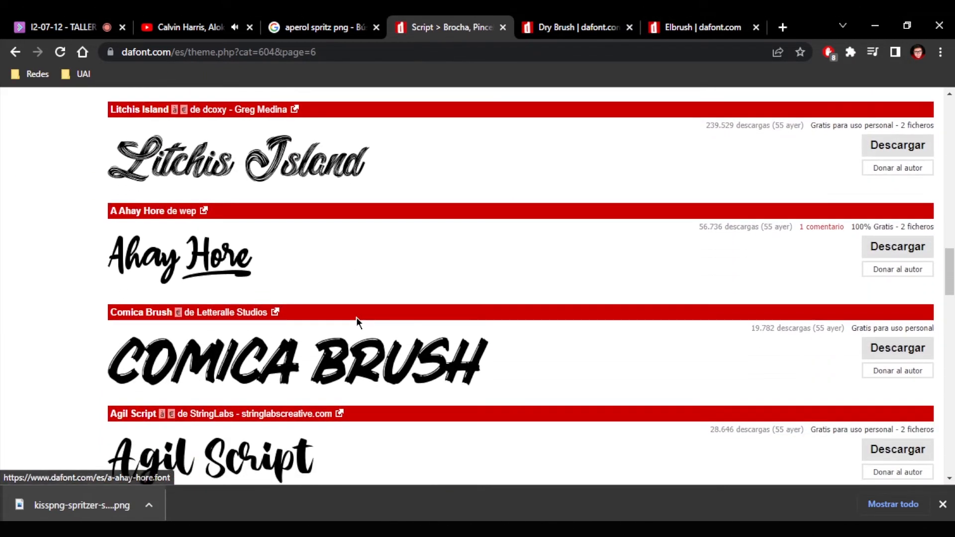
scroll(353, 328, down, 15)
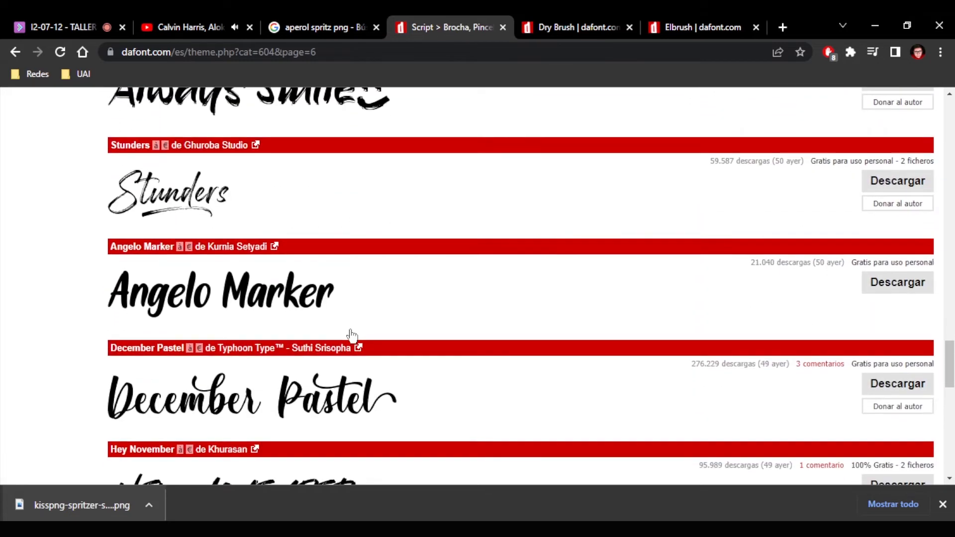
scroll(348, 330, down, 2)
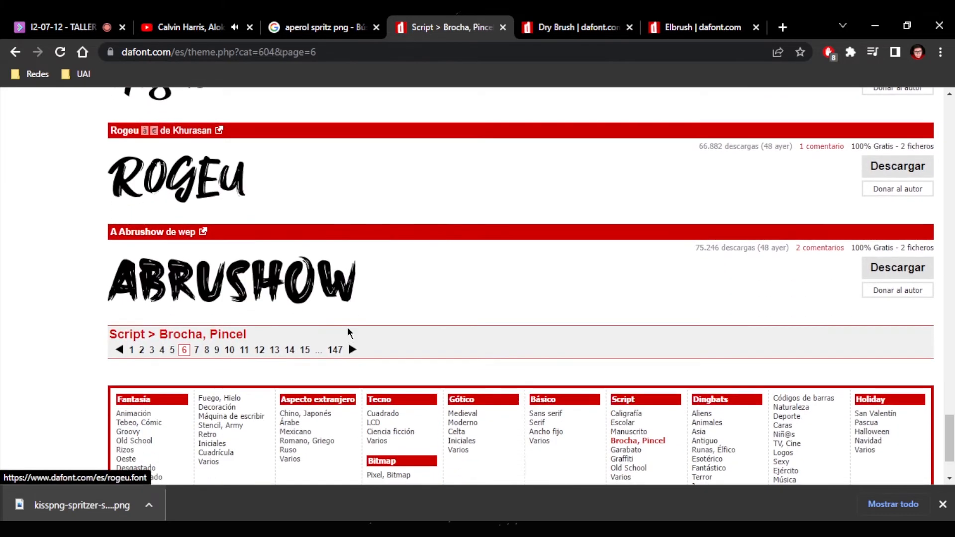
- Check the sample image and character set on the Dry Brush font page and download the font
click(596, 20)
scroll(366, 370, down, 5)
scroll(366, 370, down, 1)
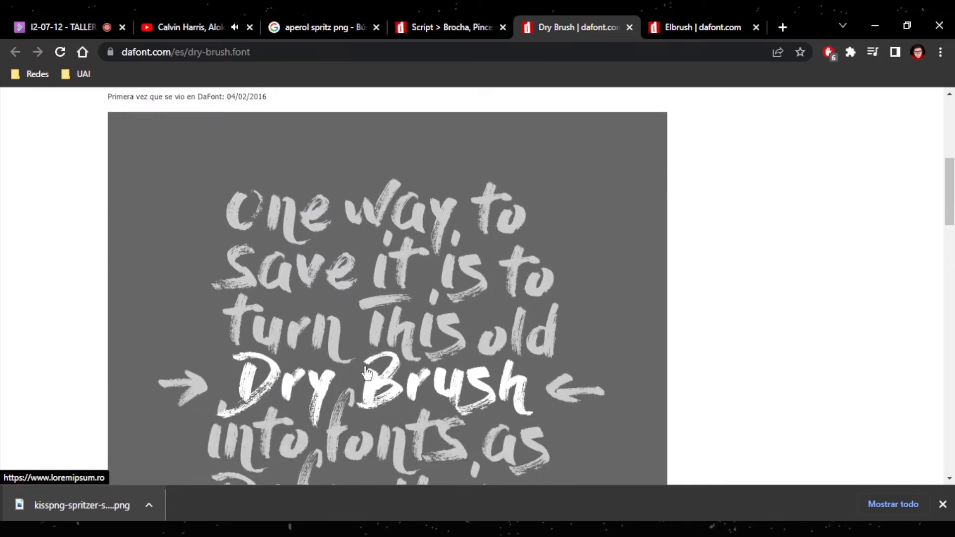
scroll(367, 372, down, 10)
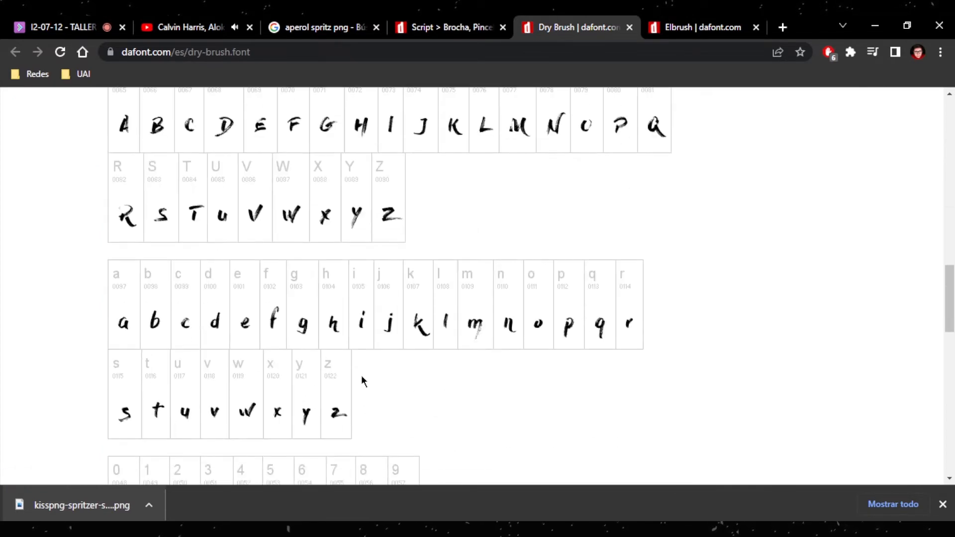
scroll(777, 293, up, 15)
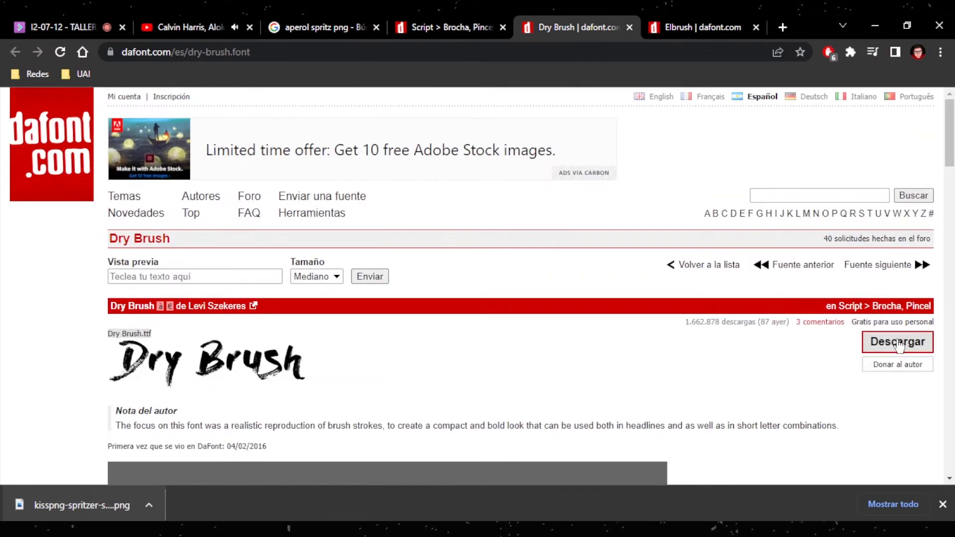
click(898, 343)
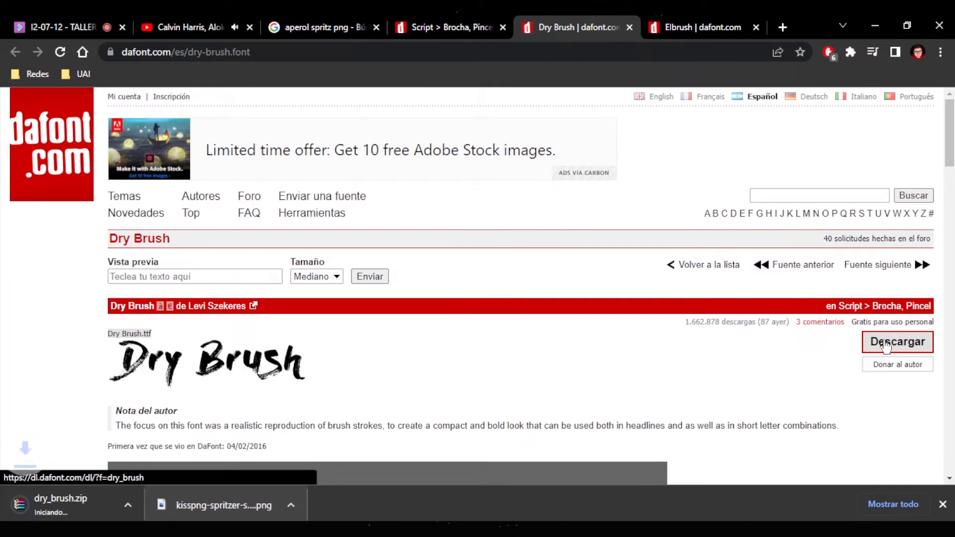
- Download the Elbrush font from its page and compare its character set with the "The Perfect Serve" lettering in Illustrator
click(702, 26)
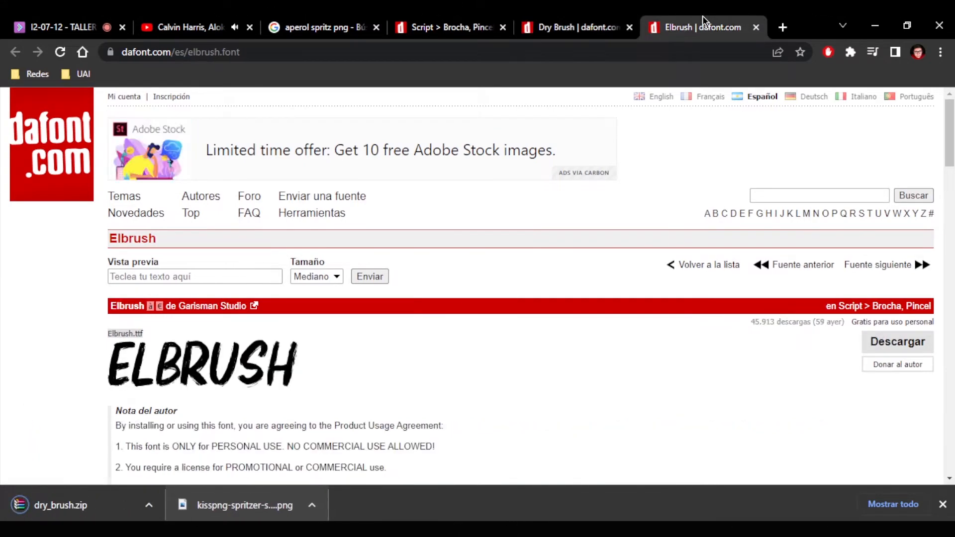
click(883, 343)
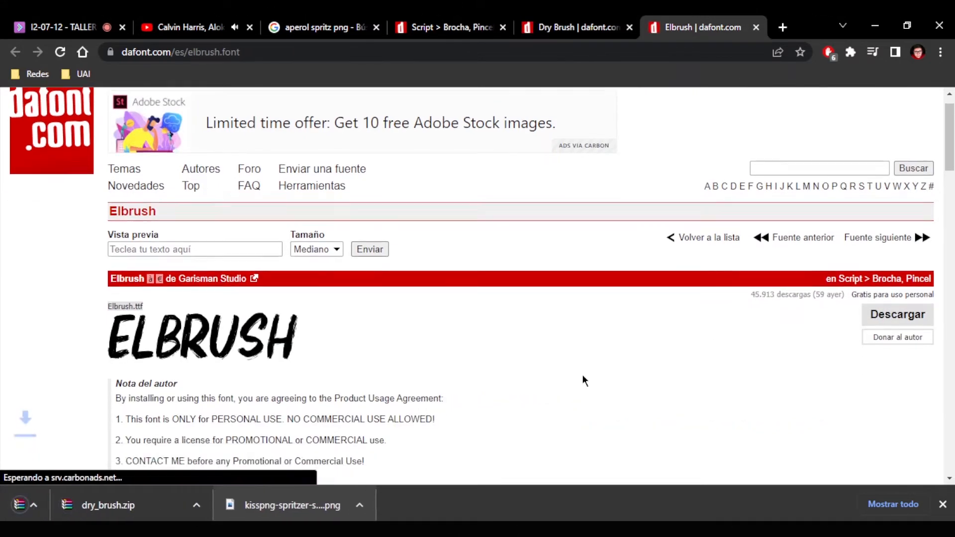
scroll(580, 373, down, 10)
scroll(583, 383, down, 10)
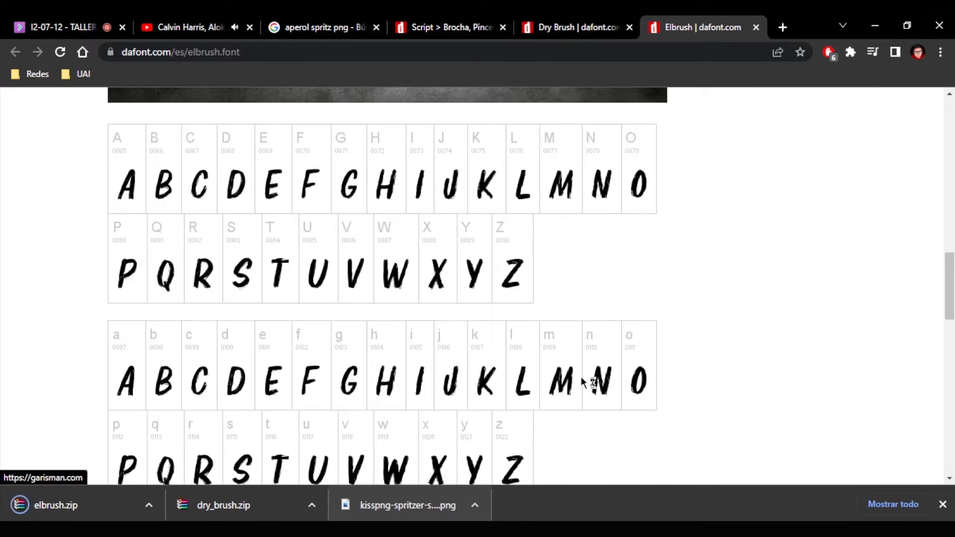
scroll(581, 377, up, 5)
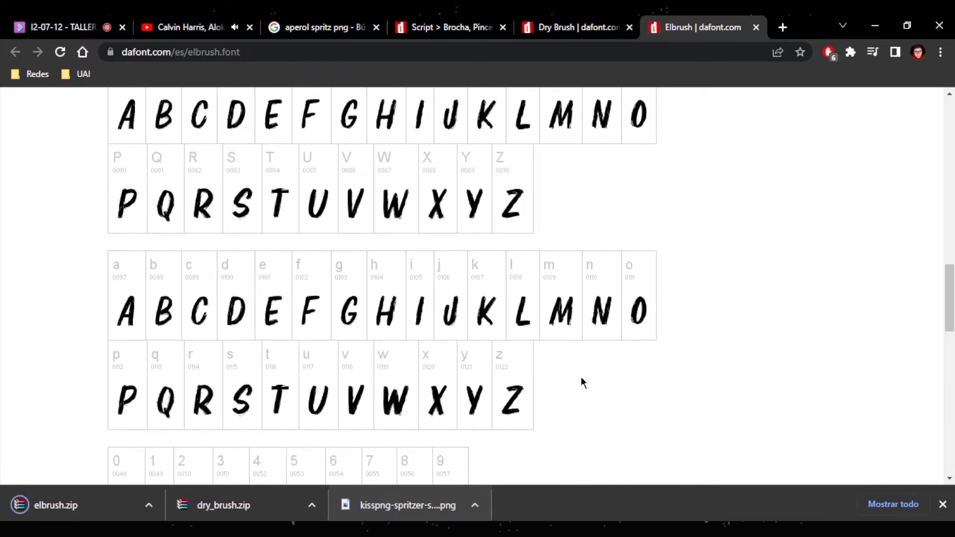
scroll(581, 384, up, 2)
scroll(581, 383, down, 5)
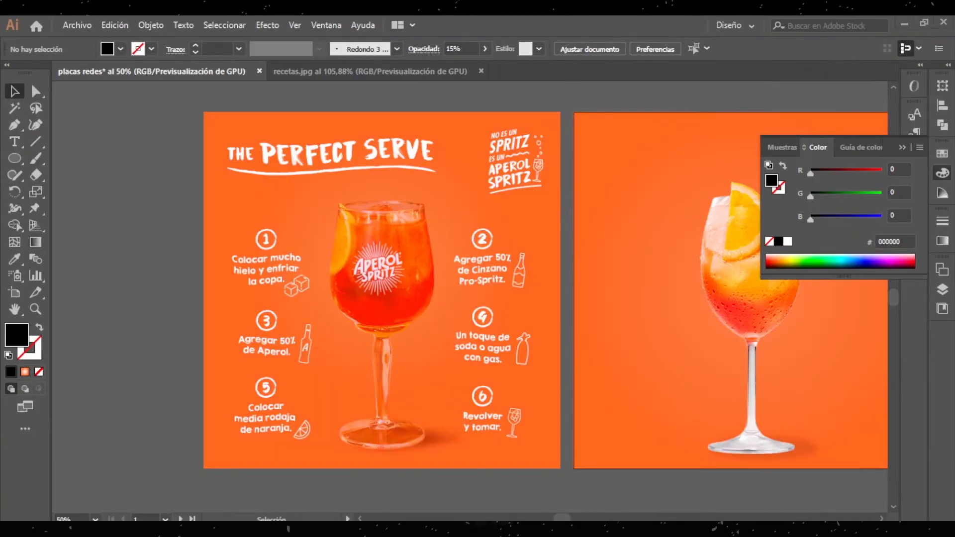
scroll(479, 402, down, 10)
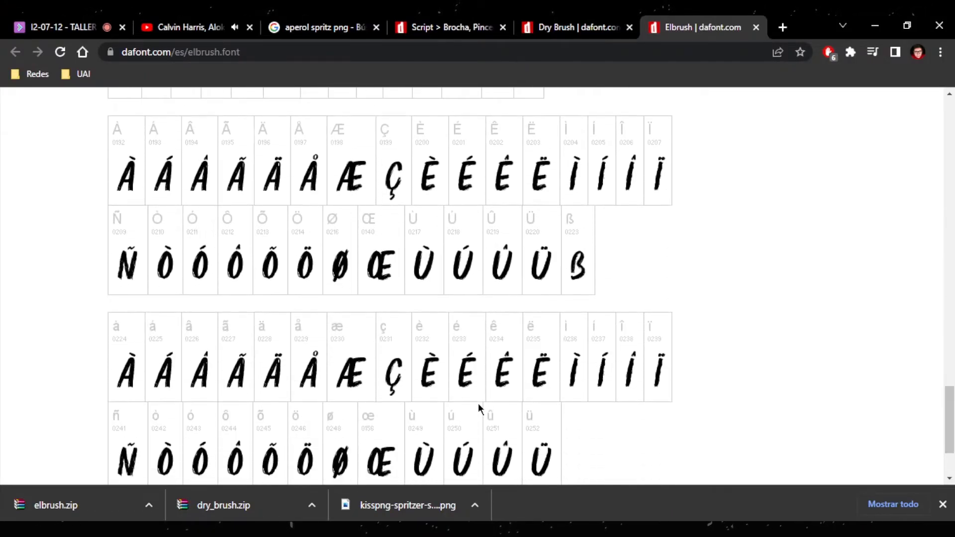
scroll(479, 402, down, 3)
scroll(478, 403, up, 7)
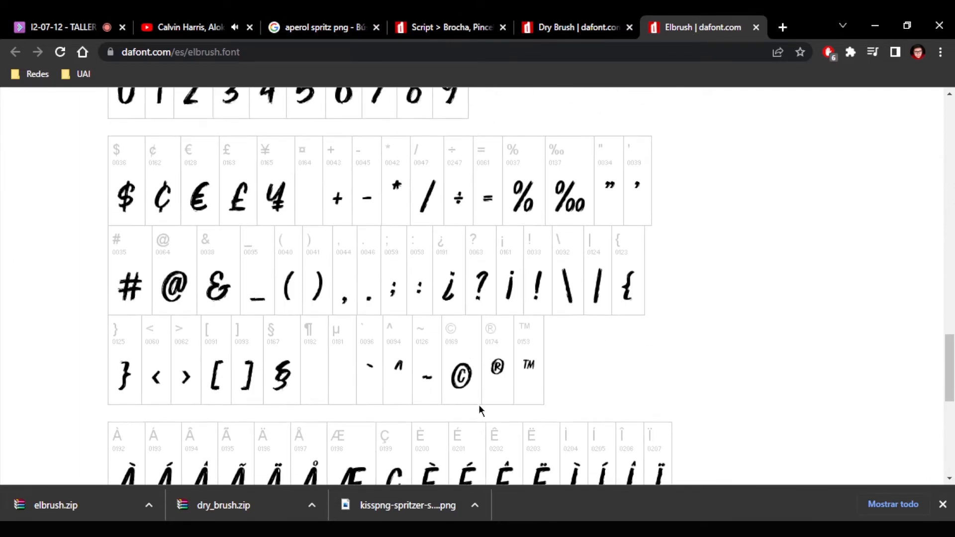
scroll(478, 404, up, 3)
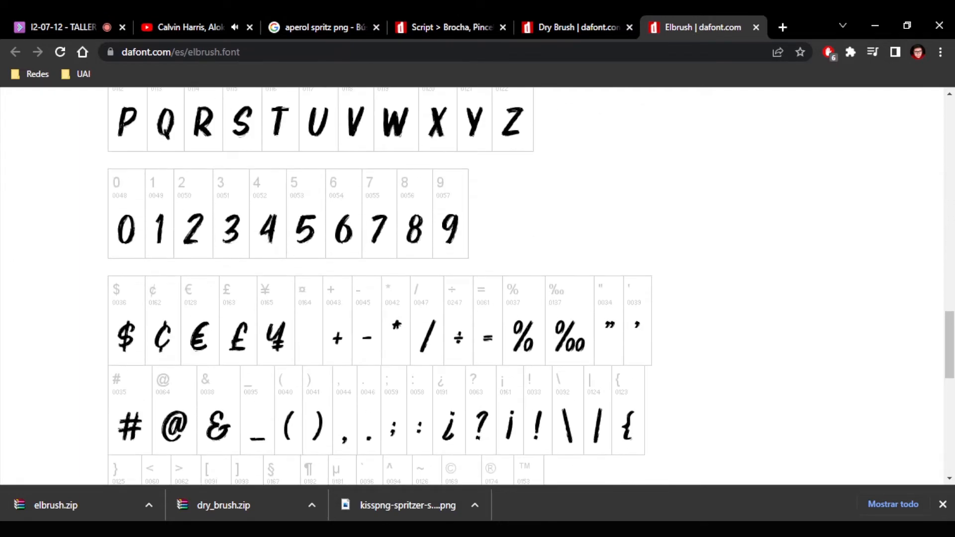
- Open the downloaded elbrush.zip, install Elbrush.ttf, and close the font preview and the archive
click(102, 504)
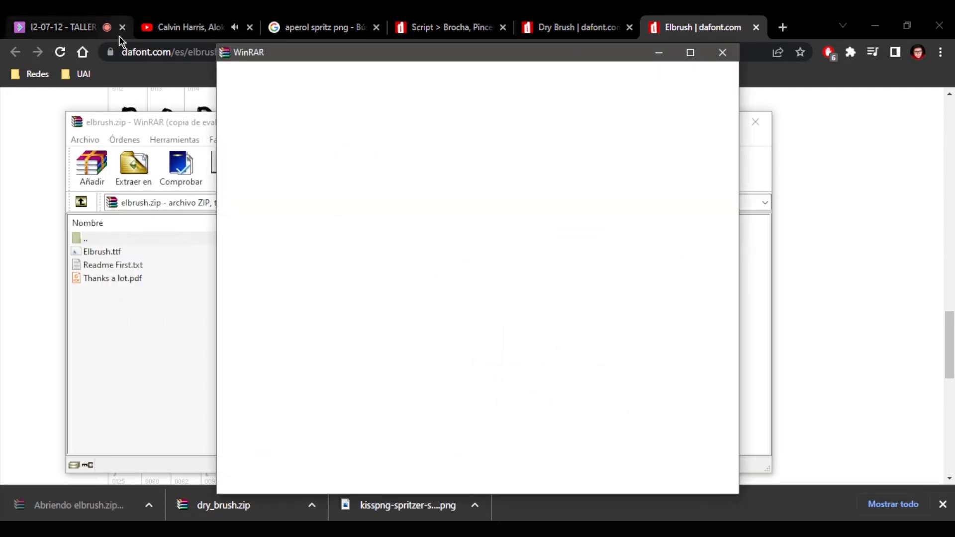
click(723, 52)
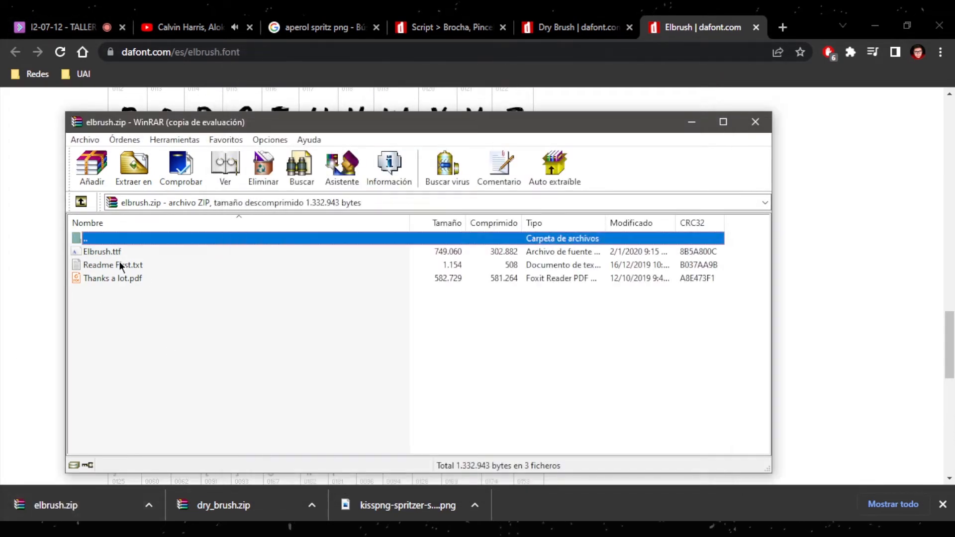
click(108, 252)
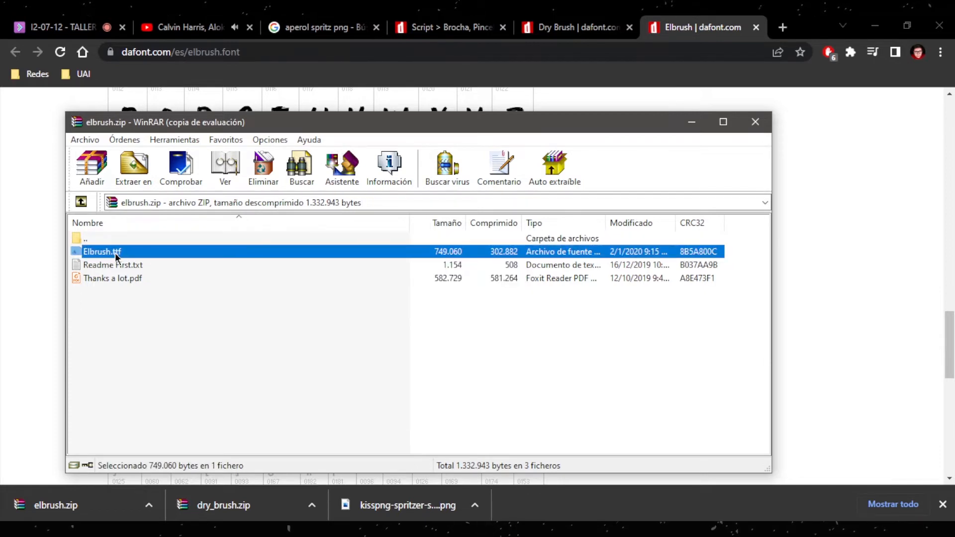
double_click(115, 253)
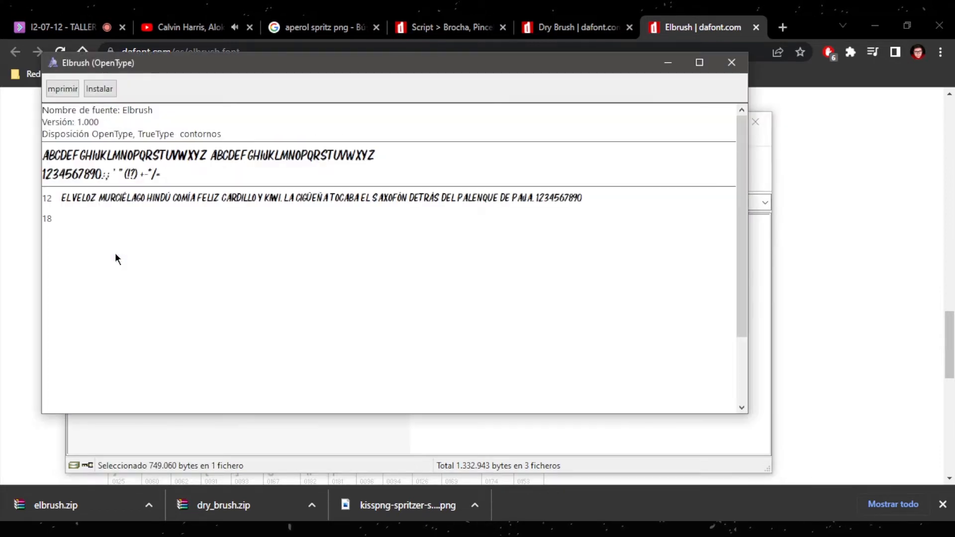
click(112, 88)
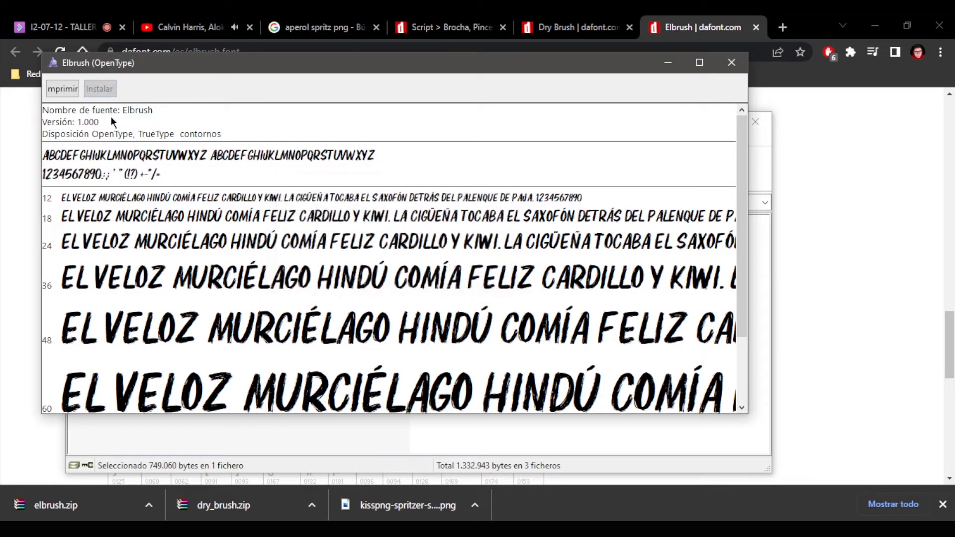
click(731, 62)
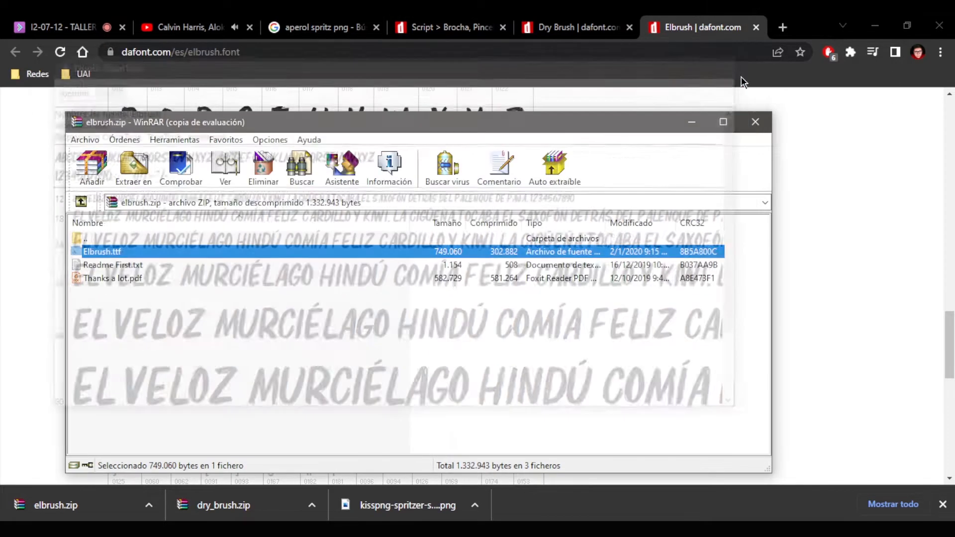
click(755, 121)
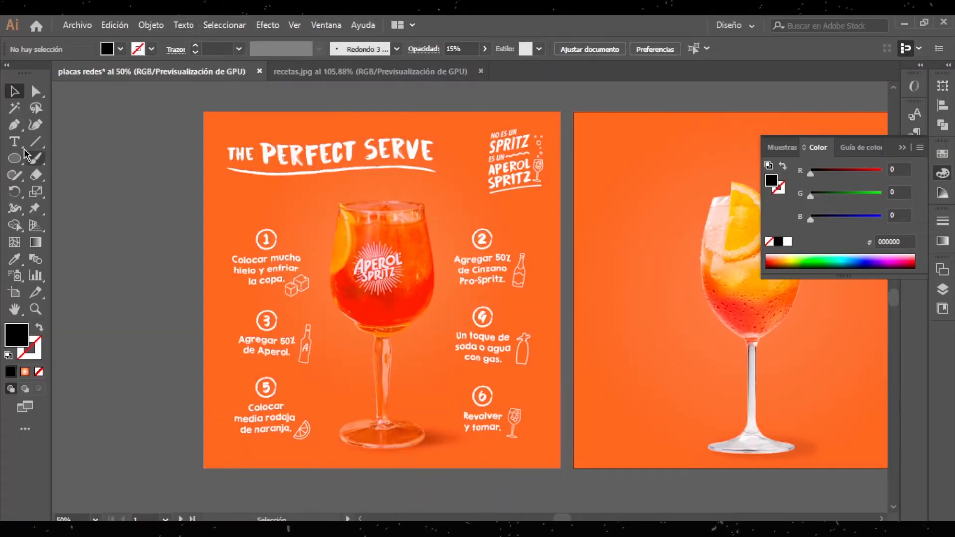
- In Illustrator, add the text "The perfect serve" below the reference title on the first artboard and set its font to Elbrush
click(248, 193)
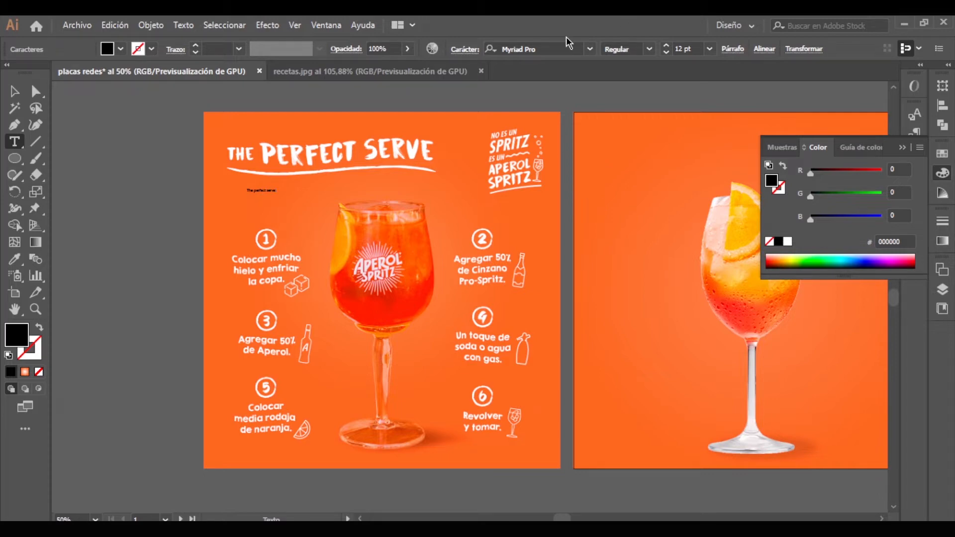
click(577, 48)
text(elbr)
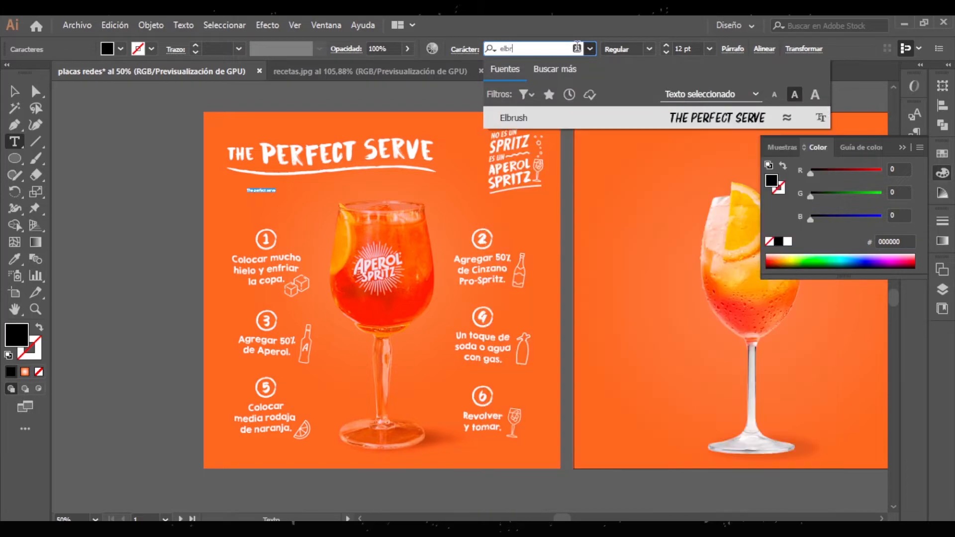
key(Return)
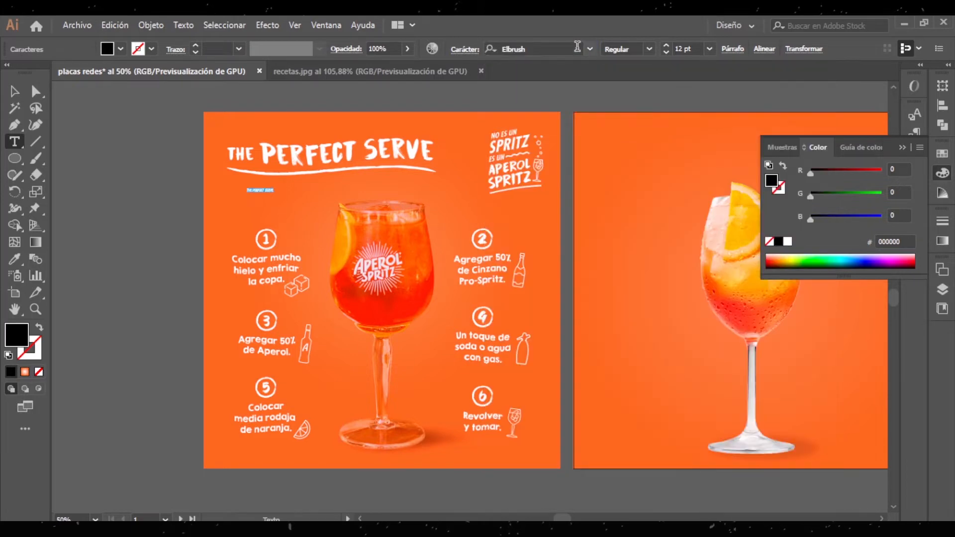
- Enlarge the Elbrush "The perfect serve" text to about 101 pt and move it above the first artboard
click(14, 91)
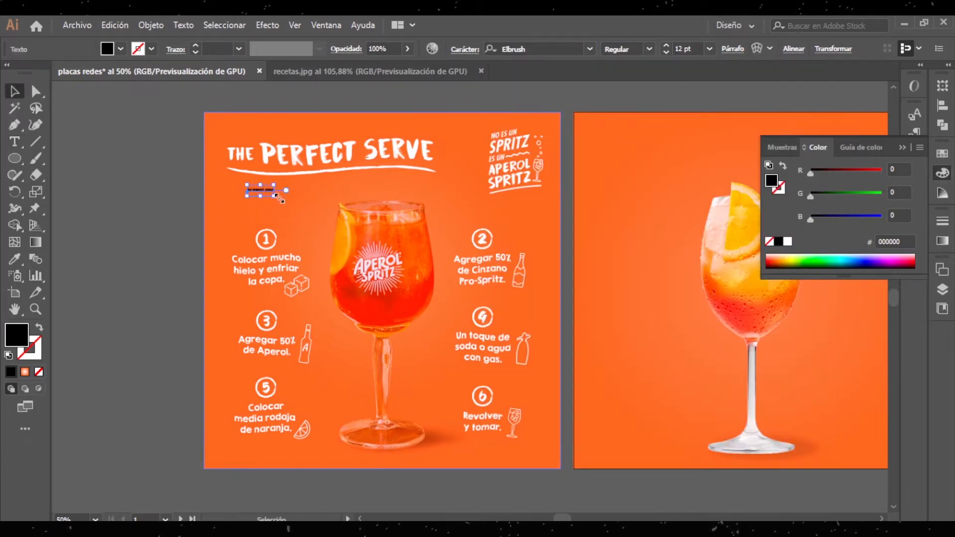
drag(275, 195, 470, 250)
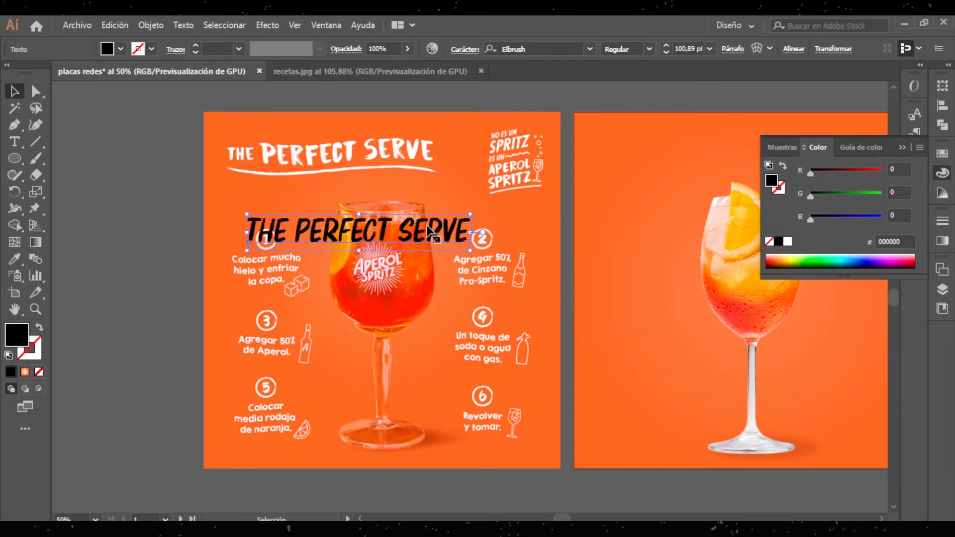
drag(427, 228, 404, 140)
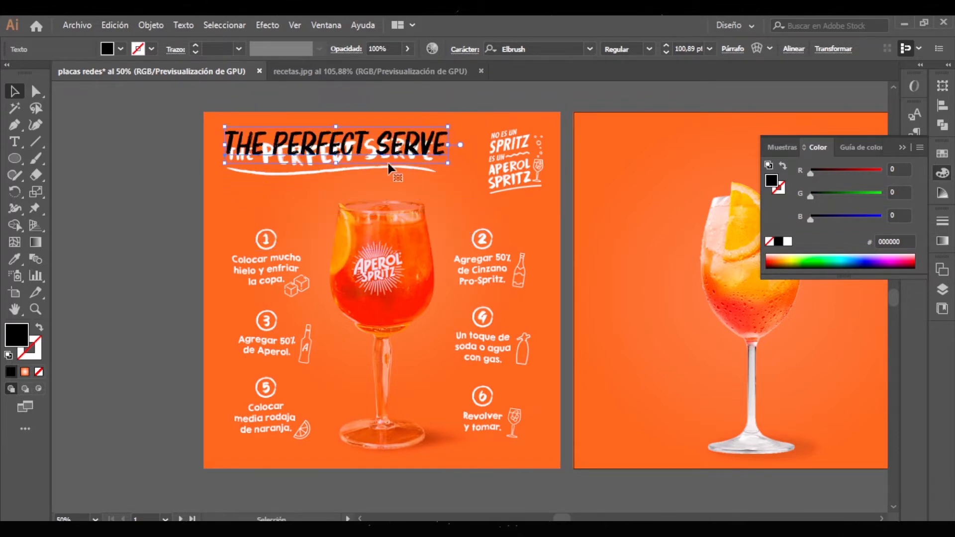
scroll(405, 157, up, 5)
drag(410, 239, 411, 150)
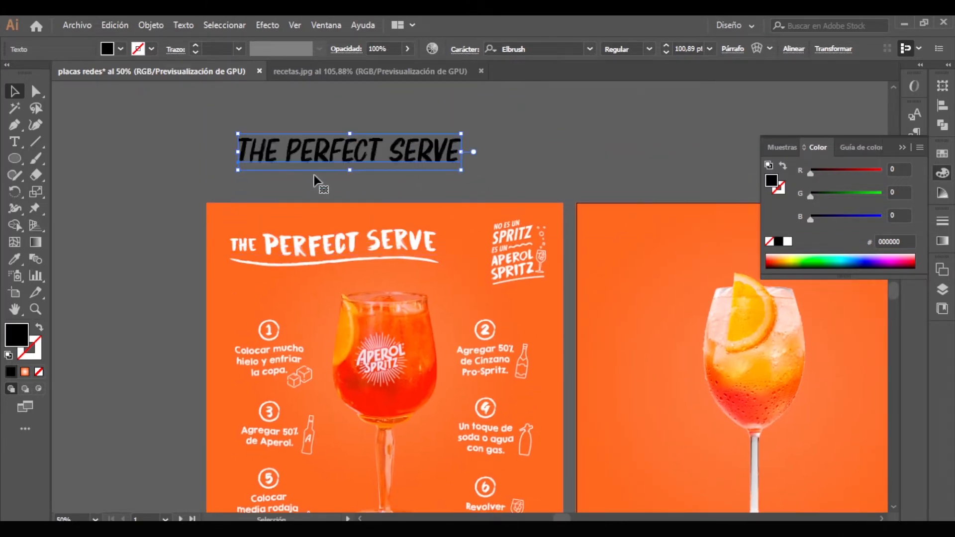
- Reduce only the word THE in the black Elbrush title above the first artboard to 73 pt
scroll(278, 214, up, 2)
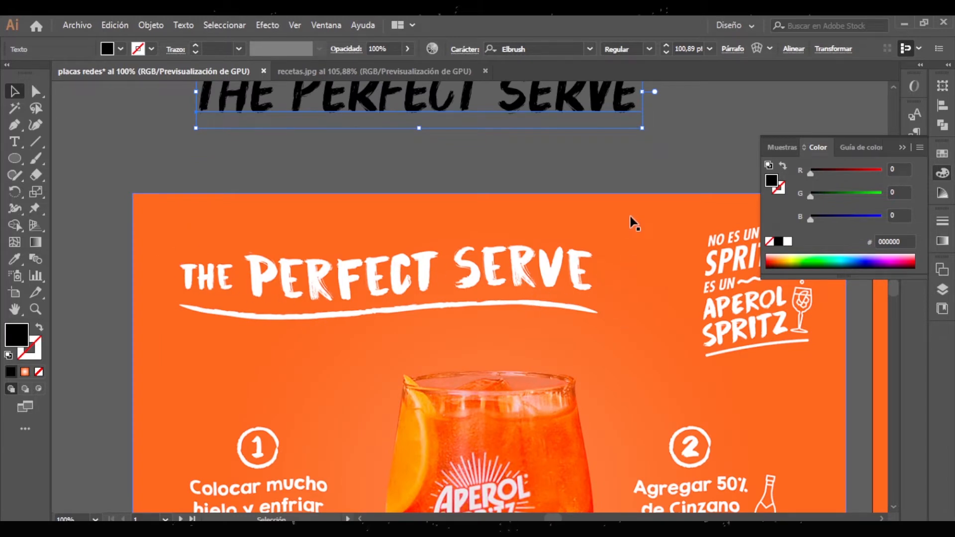
scroll(629, 216, up, 3)
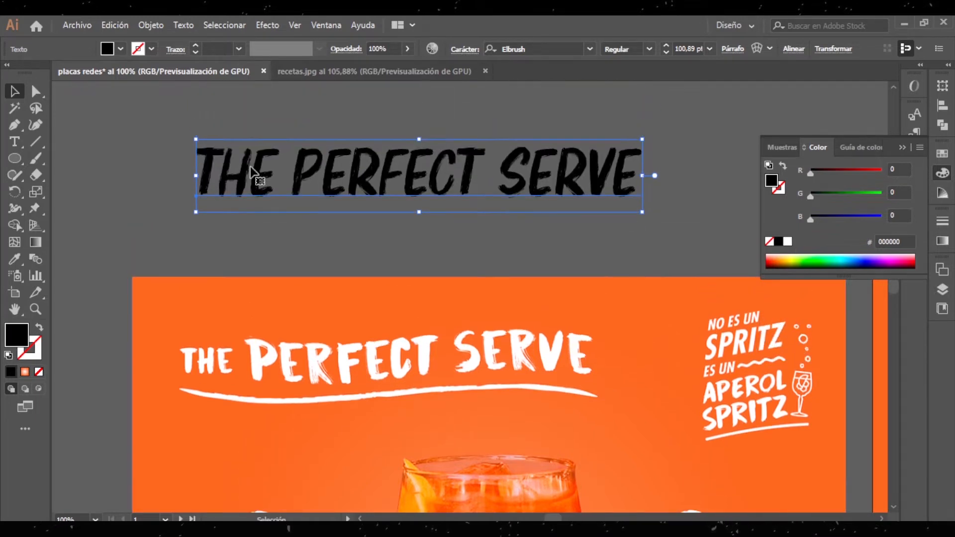
click(18, 144)
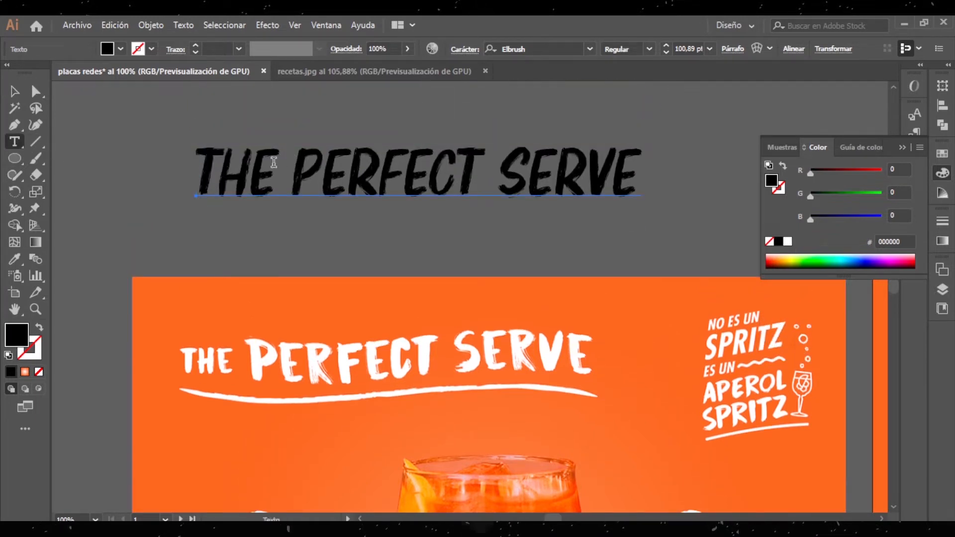
drag(279, 162, 190, 153)
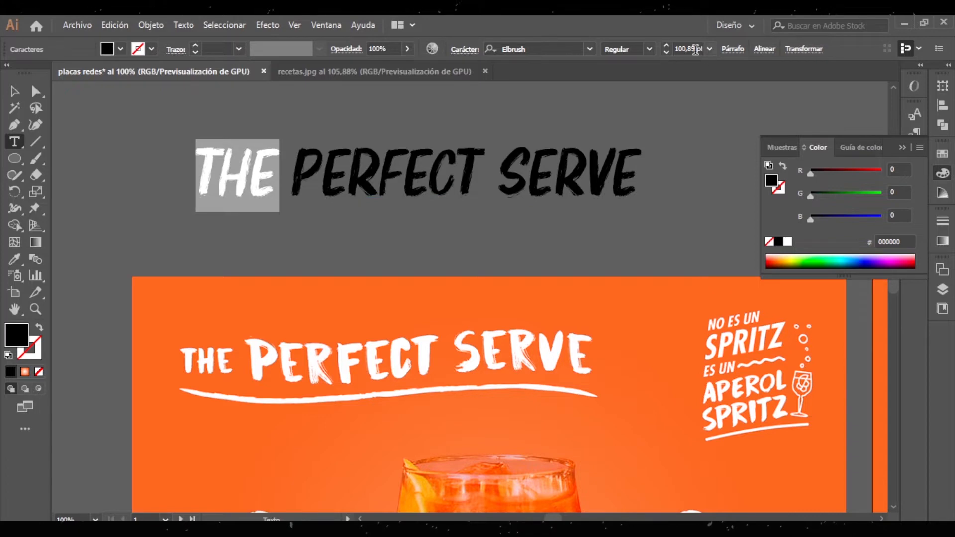
click(666, 51)
click(666, 51)
click(666, 50)
click(666, 51)
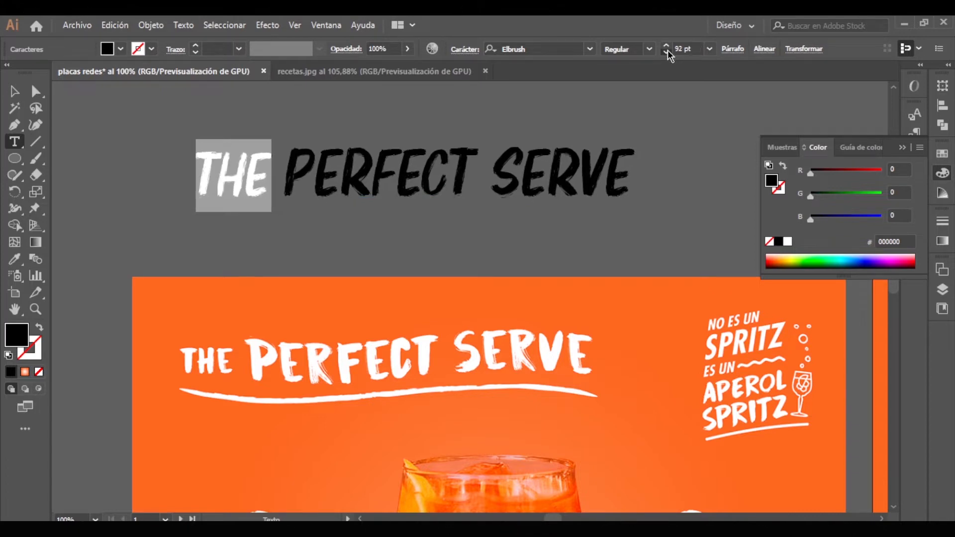
click(666, 51)
click(666, 50)
click(667, 49)
click(667, 50)
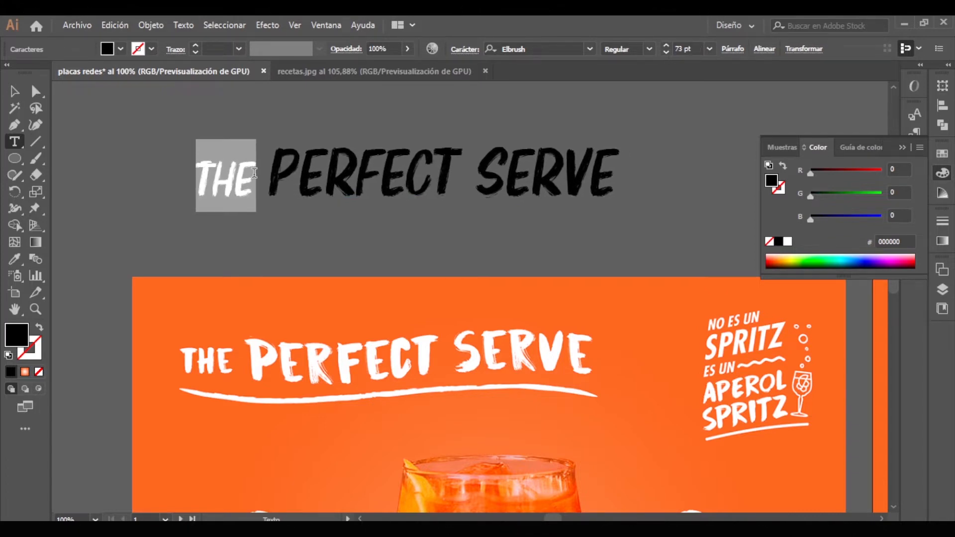
- Delete THE from the black title and retype it as a separate text object in front of PERFECT SERVE
drag(256, 168, 136, 175)
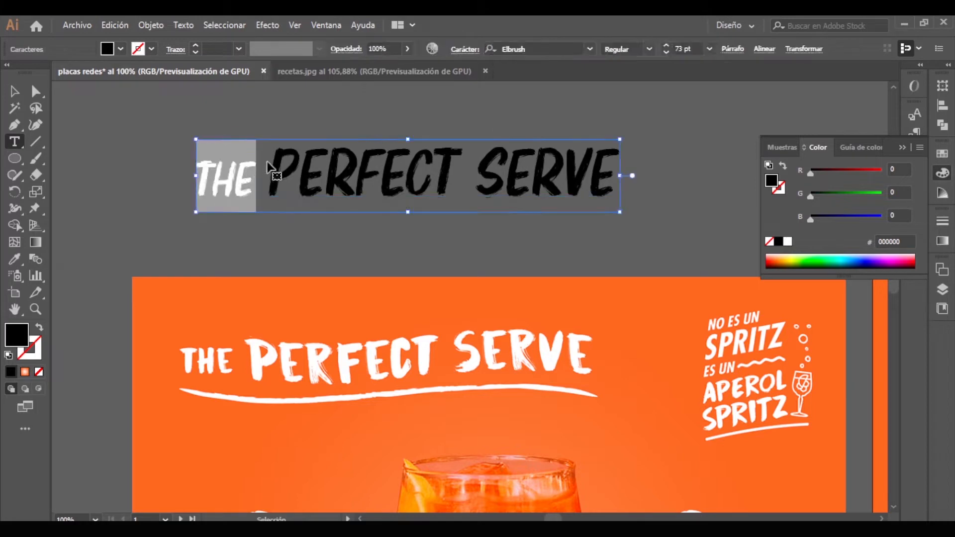
key(BackSpace)
key(Escape)
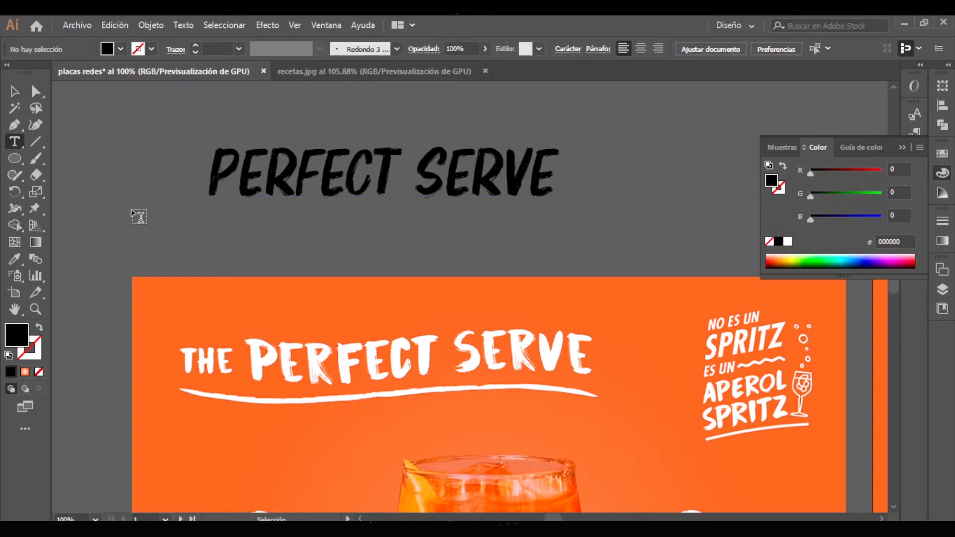
click(133, 208)
text(THE)
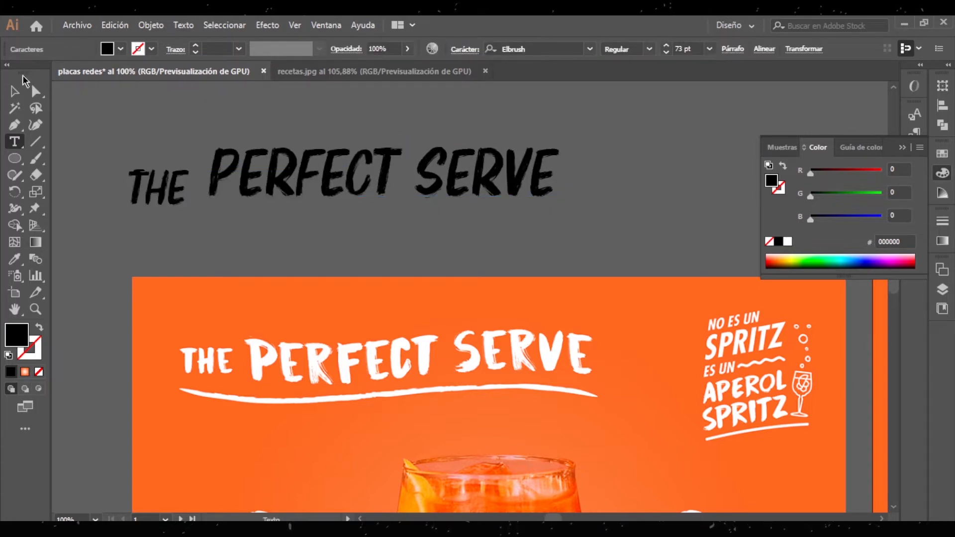
- Move the separate THE close to the front of PERFECT SERVE and scale it down to about 66 pt
click(14, 91)
drag(146, 179, 168, 176)
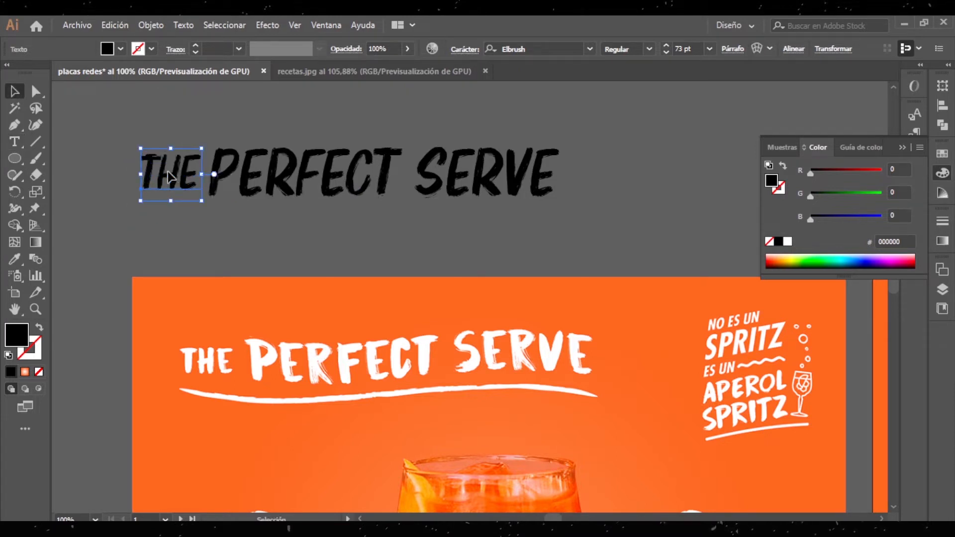
drag(202, 148, 169, 169)
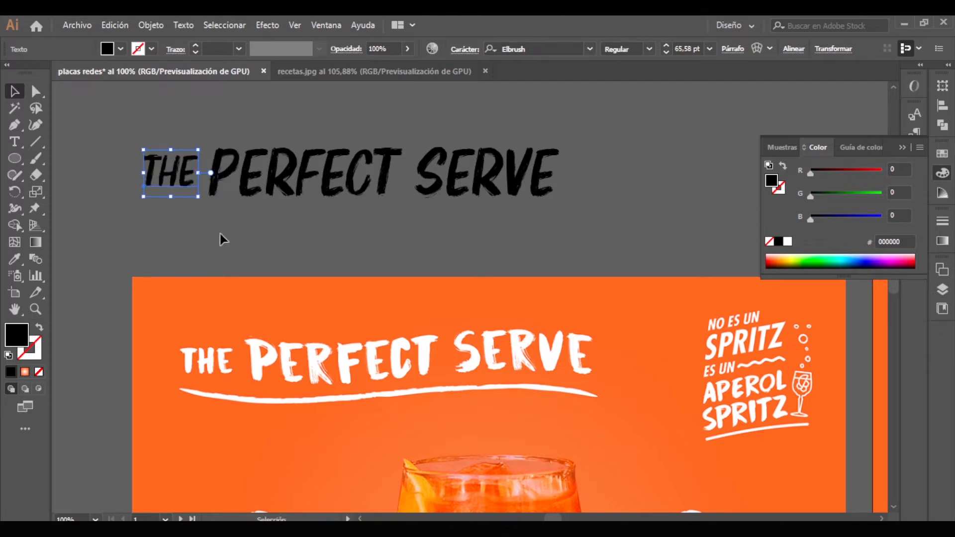
click(221, 234)
click(309, 180)
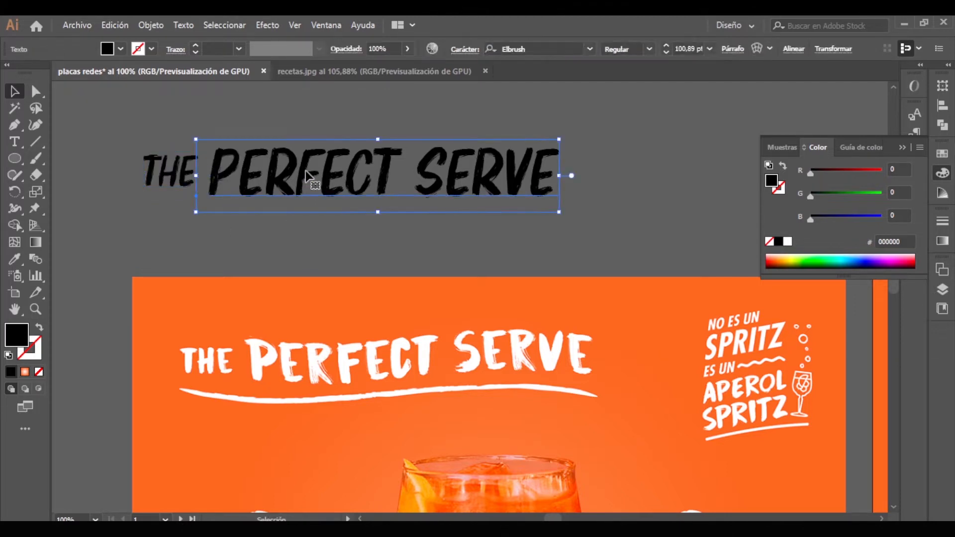
click(138, 247)
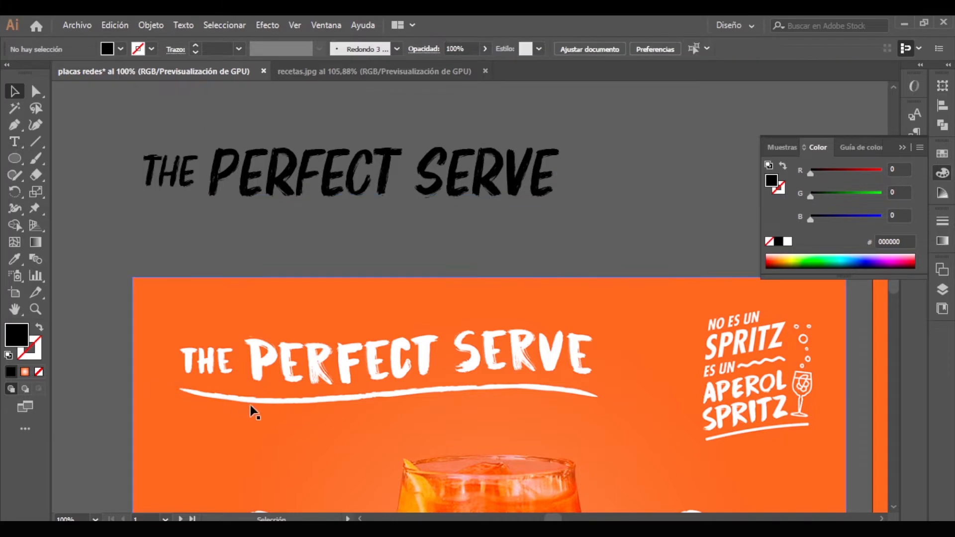
- Start a Pen tool path at the left tip of the white underline beneath the reference title
click(14, 124)
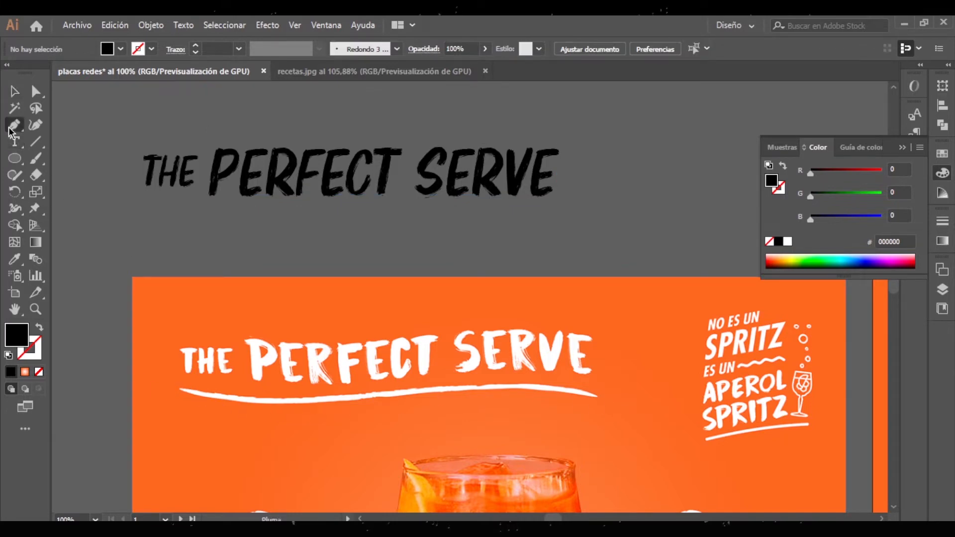
click(179, 389)
click(308, 400)
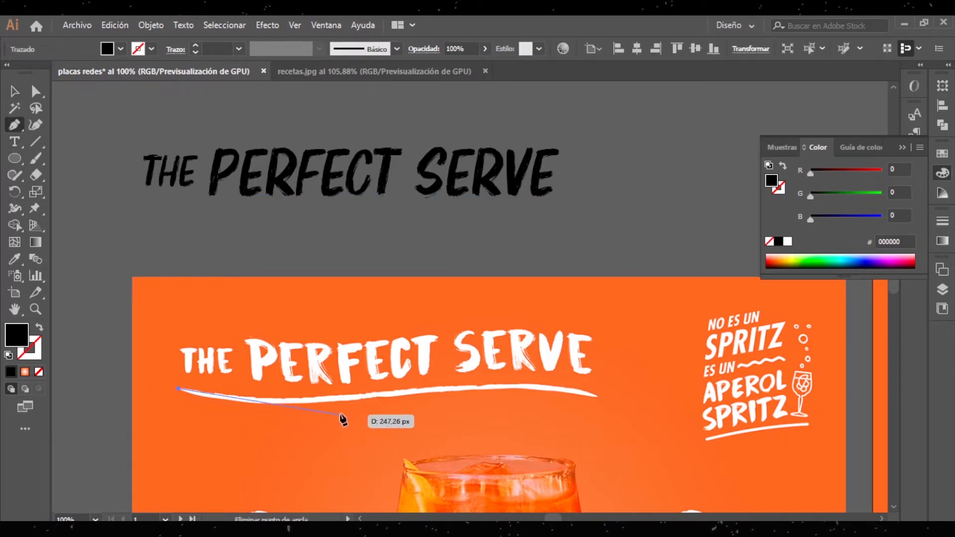
click(401, 390)
click(486, 379)
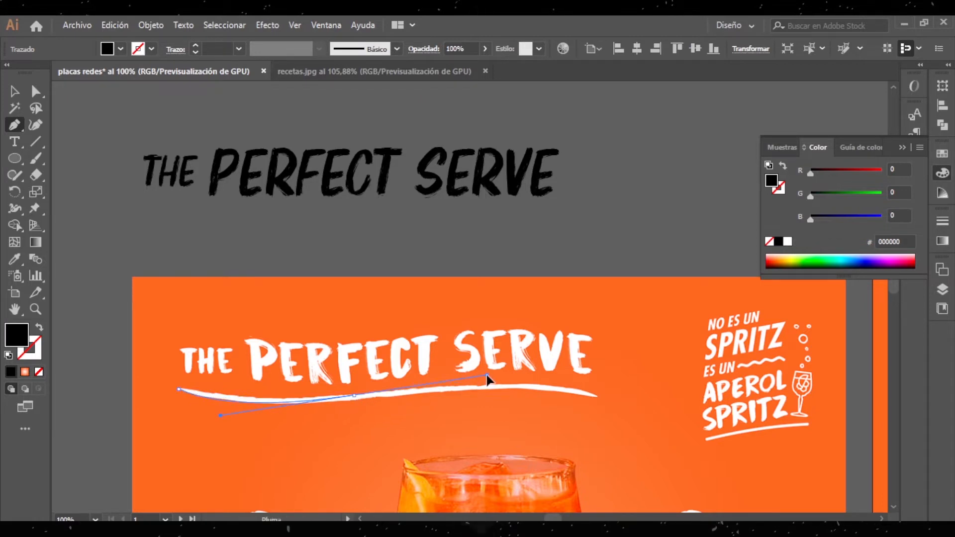
key(ctrl+z)
key(ctrl+z)
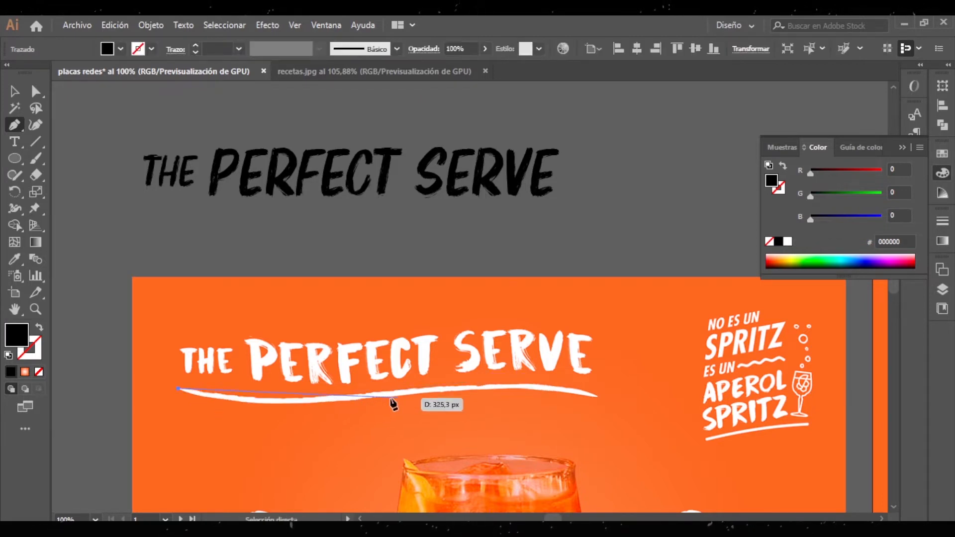
click(367, 394)
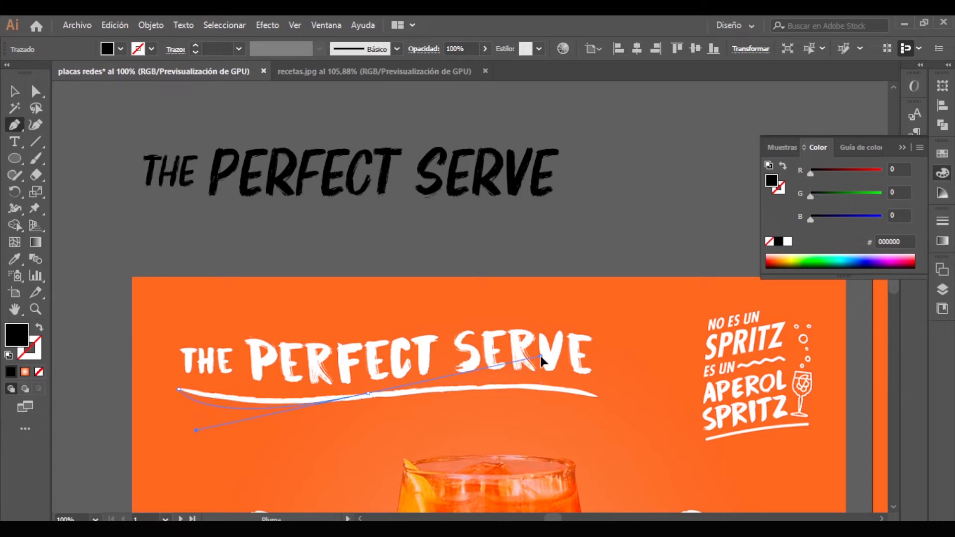
drag(368, 393, 408, 371)
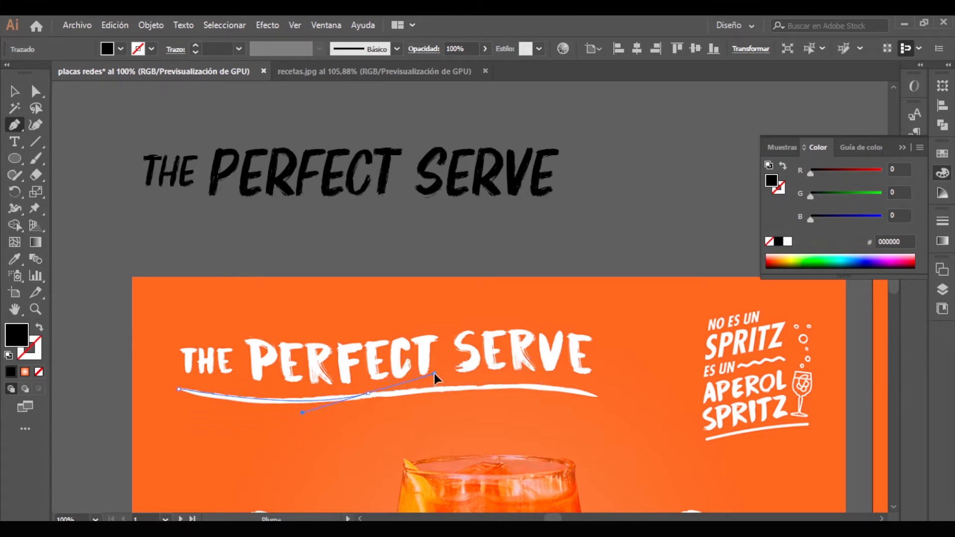
key(ctrl)
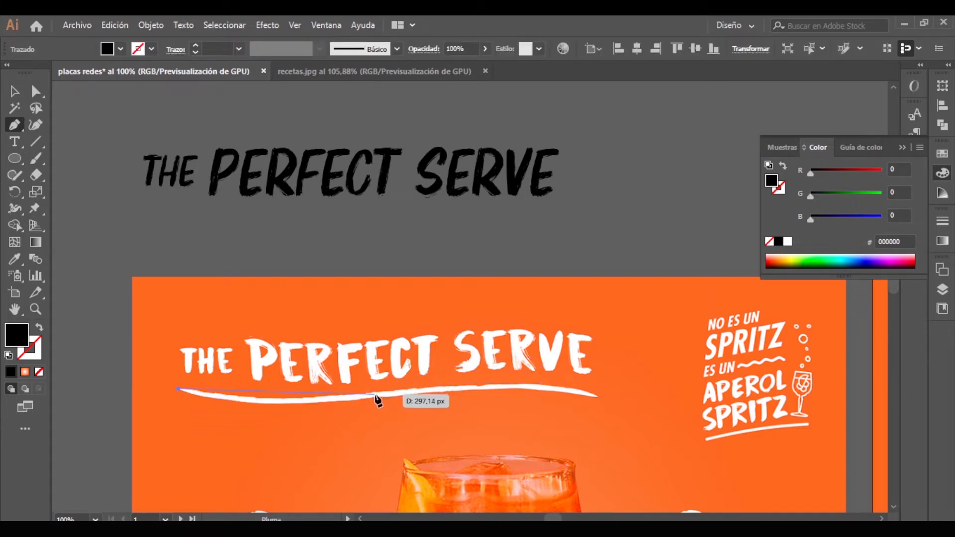
- Continue the path in curves along the reference underline to its right tip, and swap its black fill to the stroke
drag(366, 396, 422, 392)
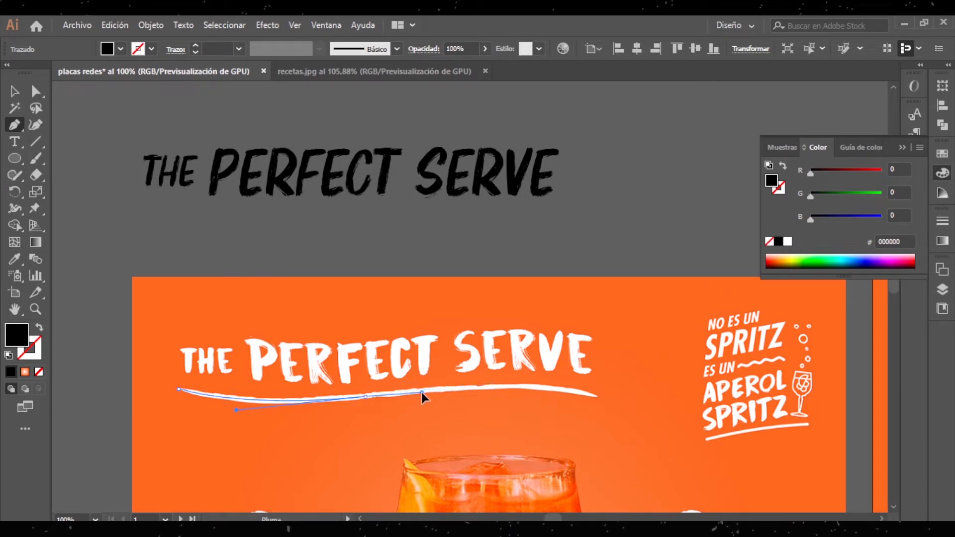
click(401, 392)
click(389, 393)
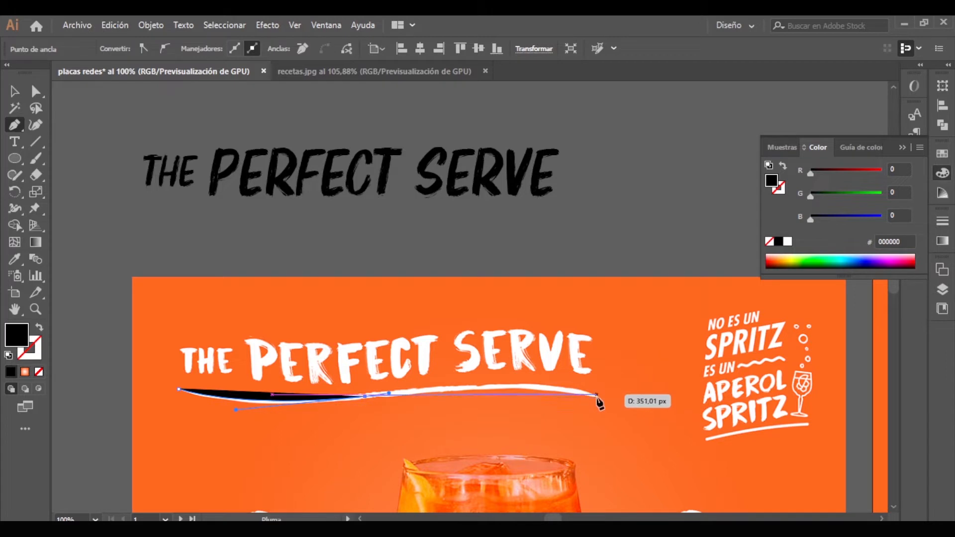
click(596, 396)
drag(631, 404, 703, 411)
key(v)
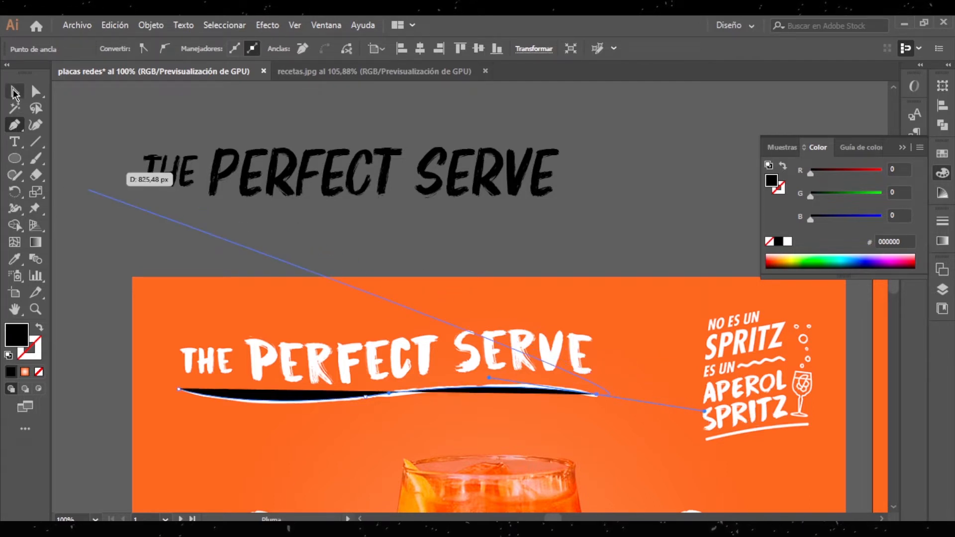
click(38, 327)
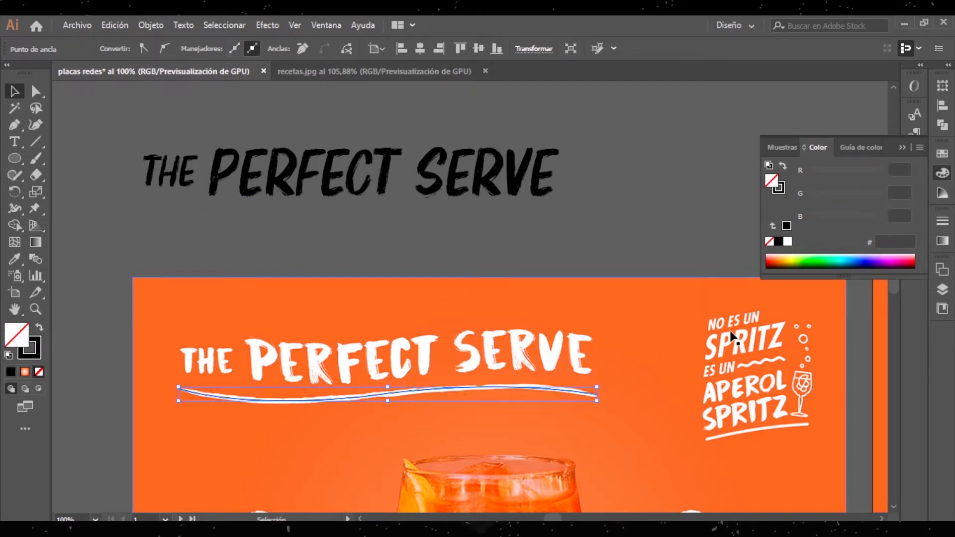
click(673, 121)
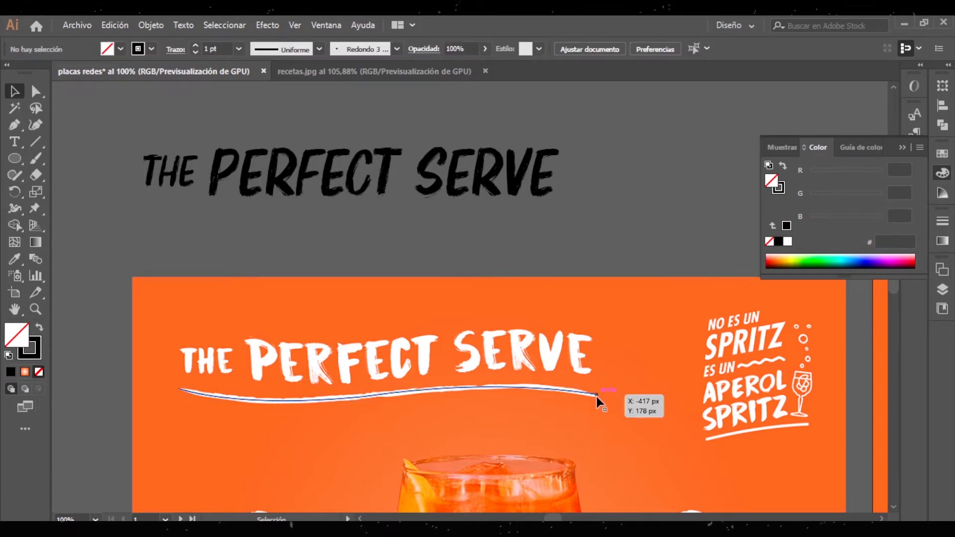
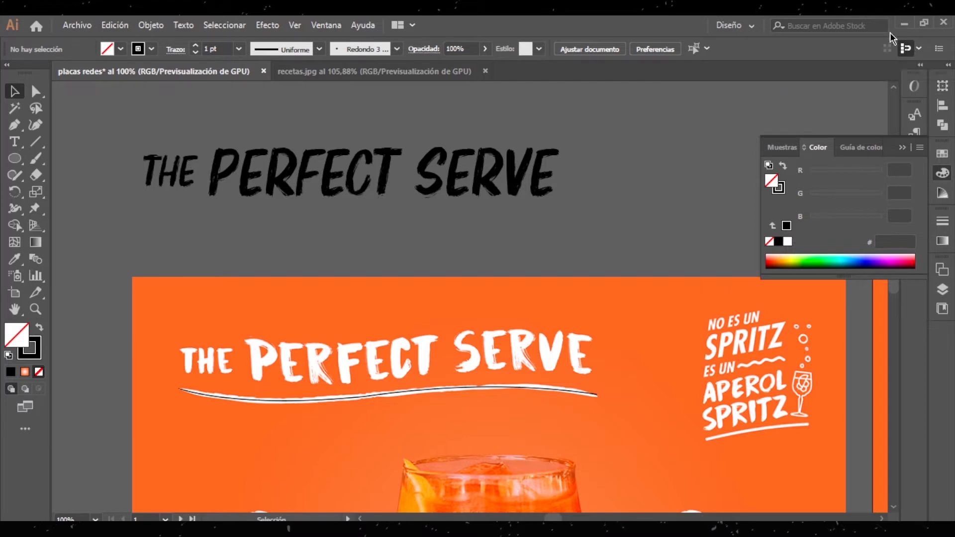
- Close the floating colour controls and extend the curve handle at the underline path's right end to fit the reference line
click(910, 147)
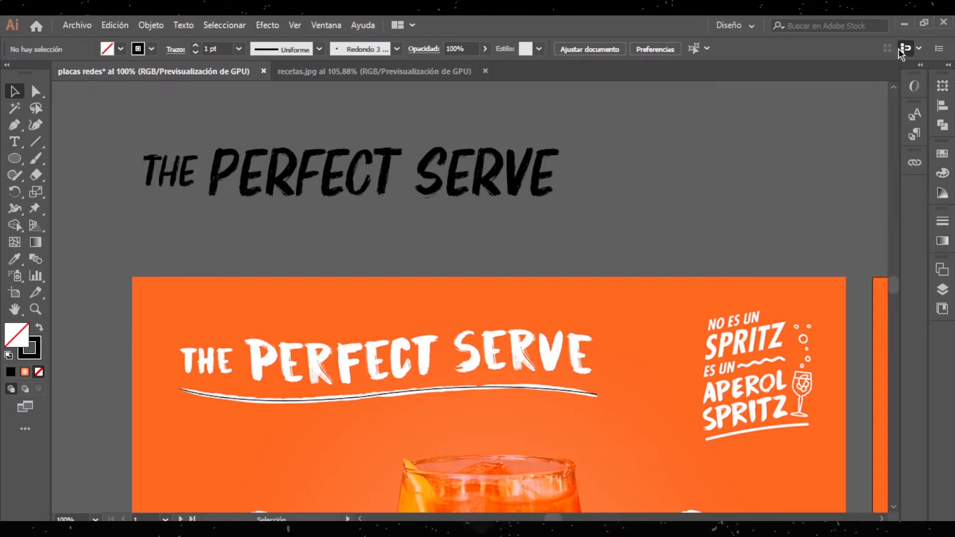
click(596, 395)
click(36, 91)
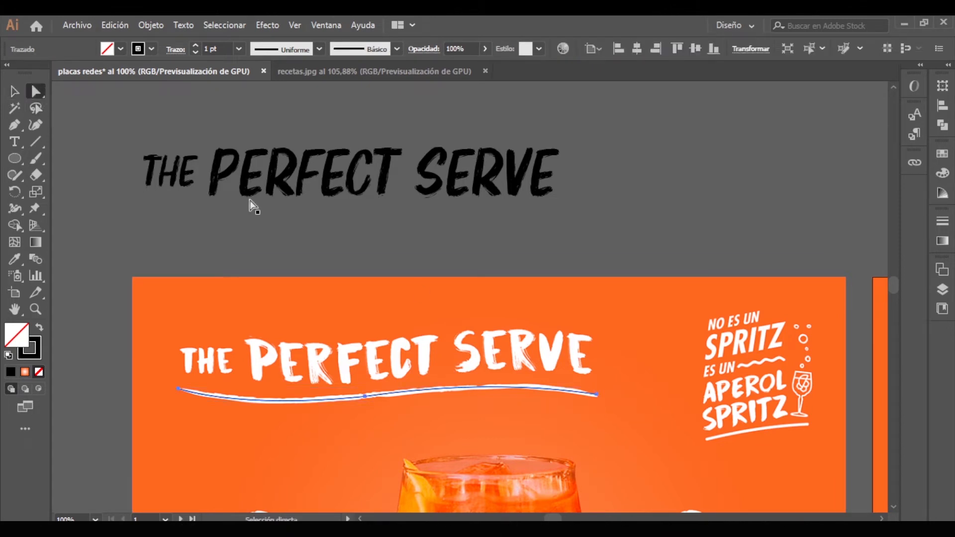
click(596, 395)
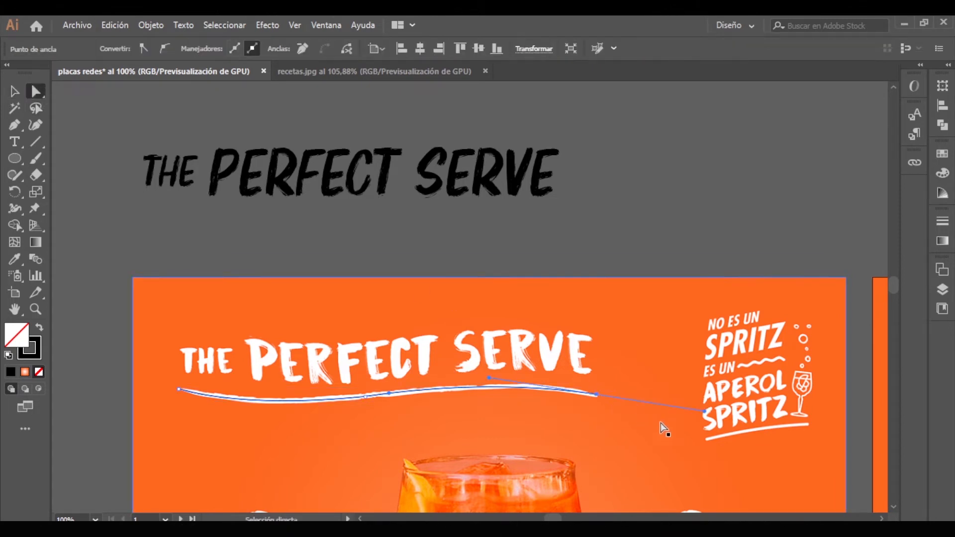
drag(706, 412, 723, 418)
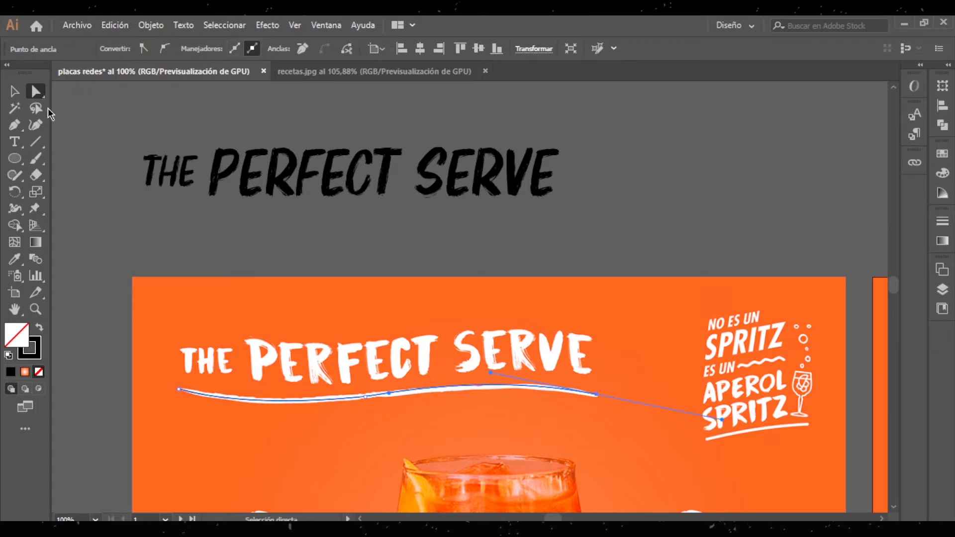
click(15, 91)
click(94, 210)
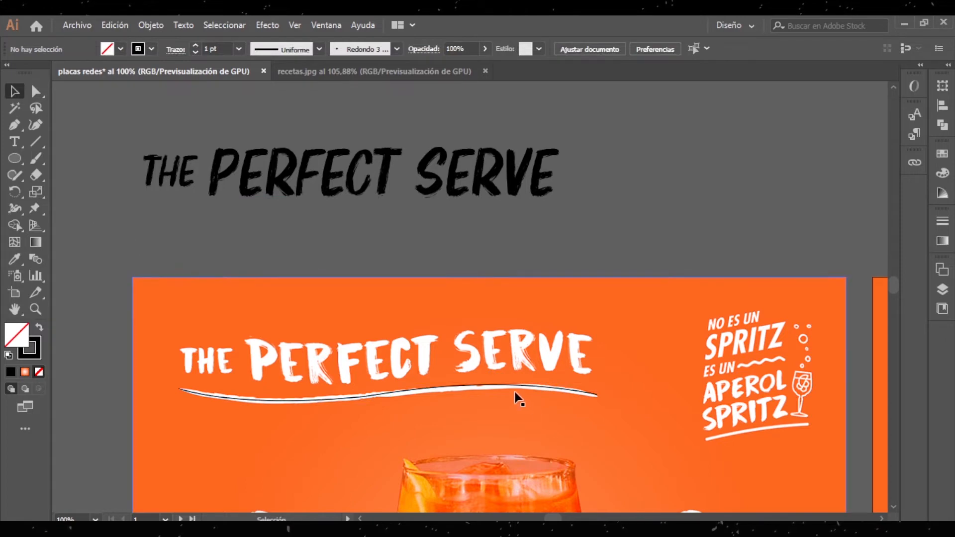
- Apply the rough charcoal-like brush to the traced underline and set its stroke weight to 4 pt
click(502, 386)
click(396, 48)
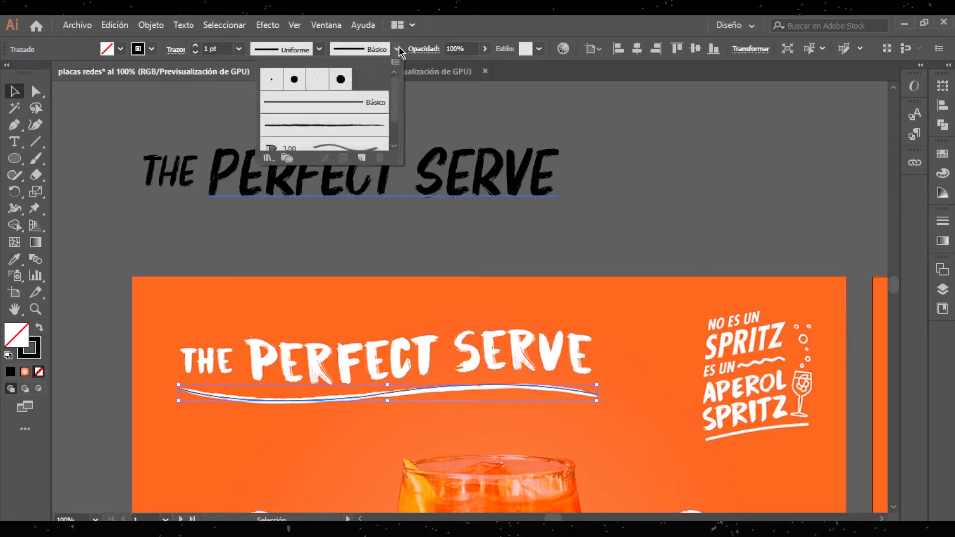
click(324, 125)
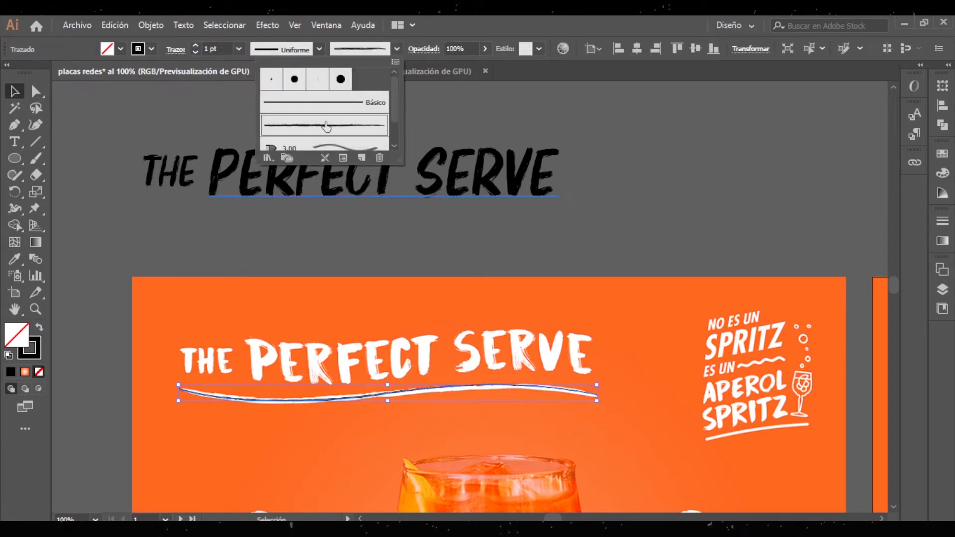
click(199, 48)
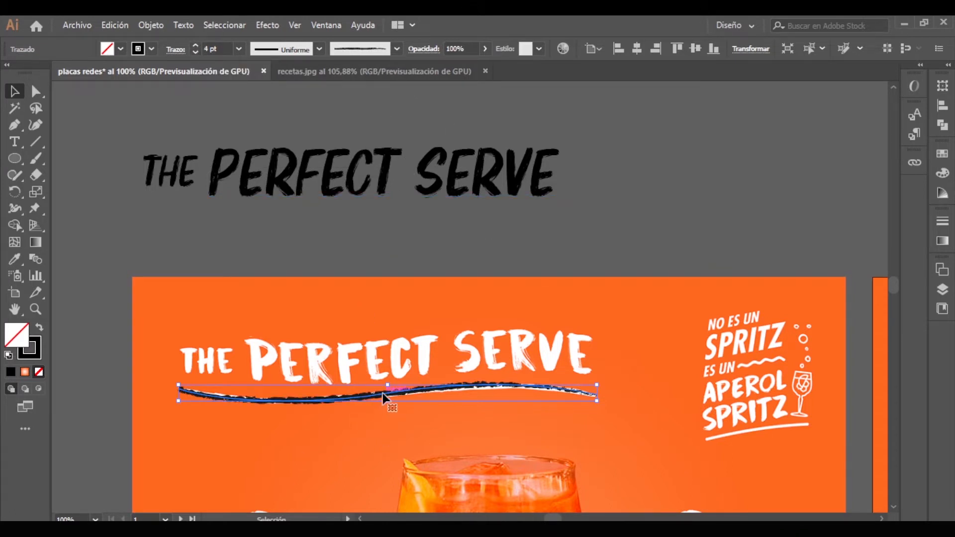
click(343, 115)
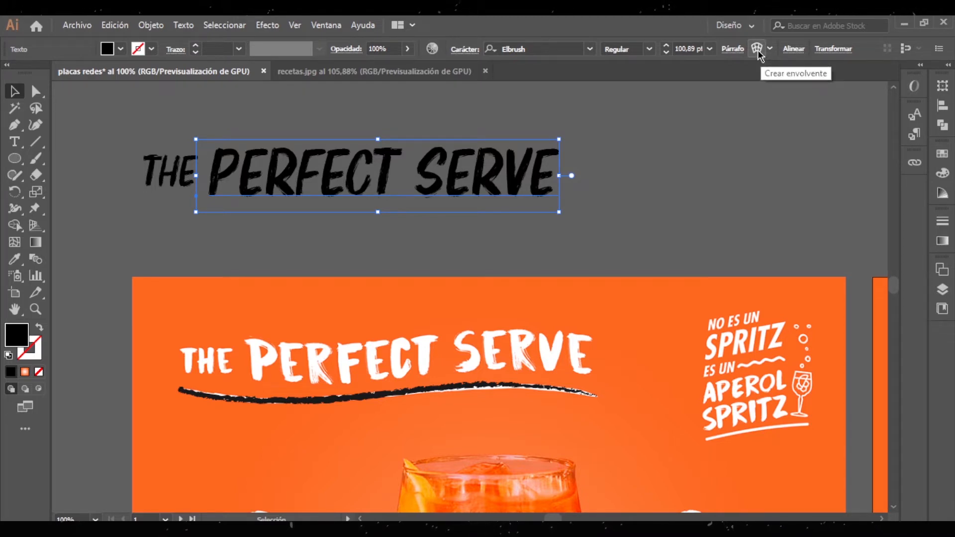
click(150, 25)
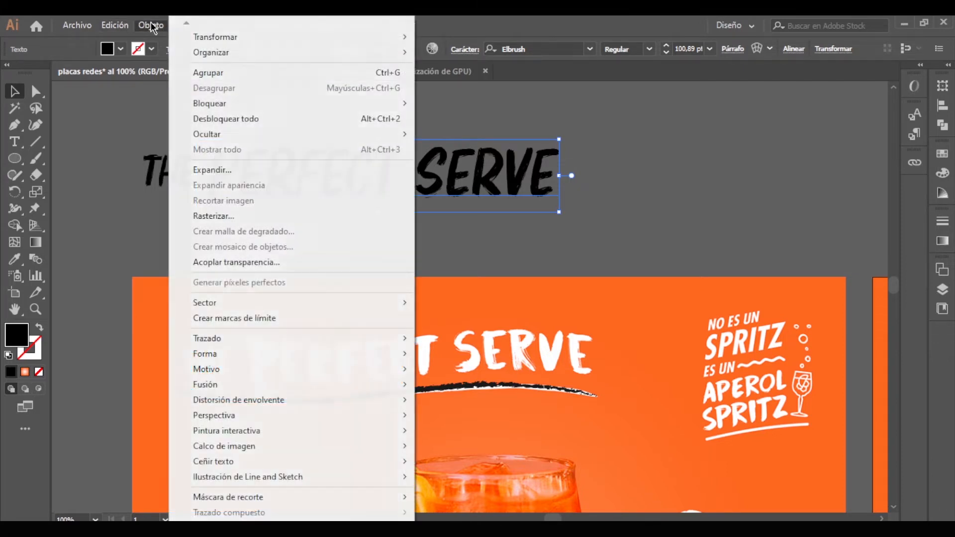
mouse_move(324, 401)
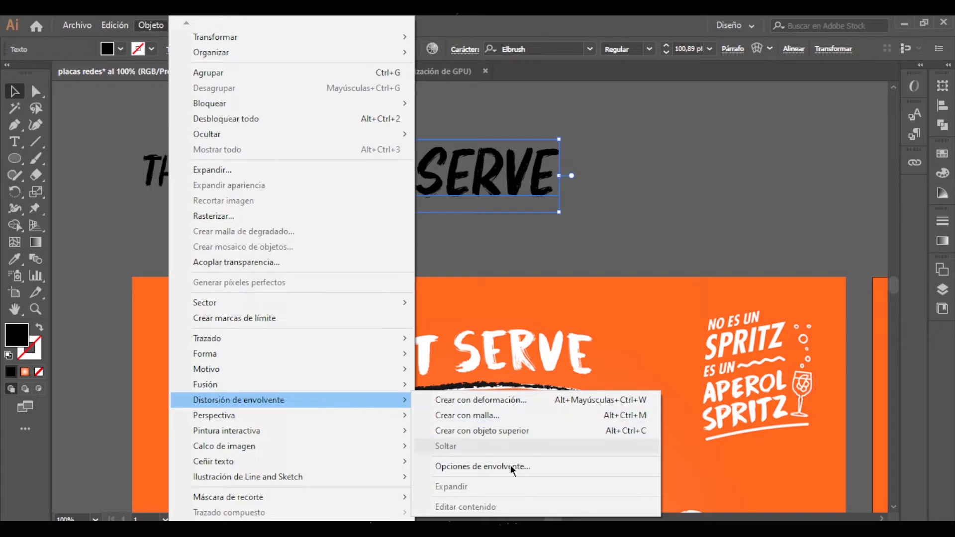
click(500, 405)
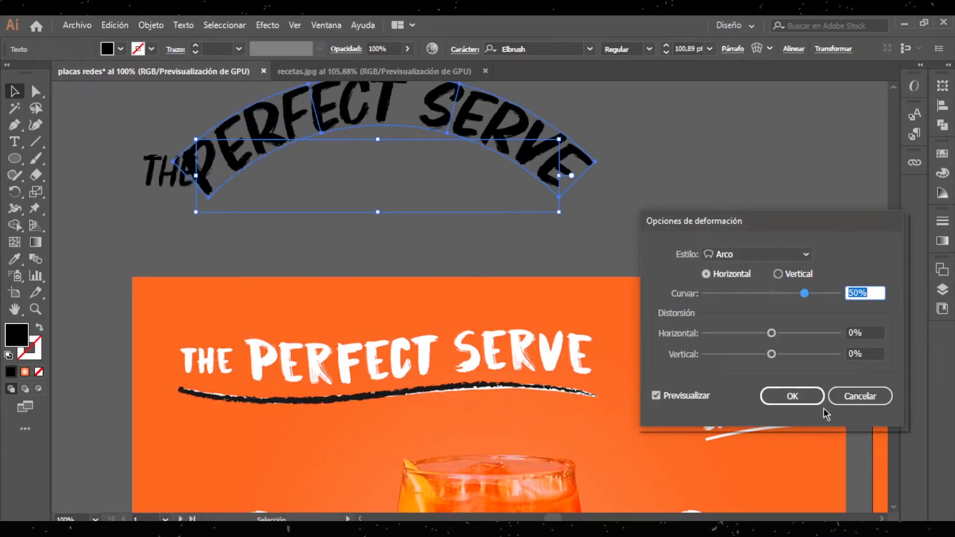
click(852, 401)
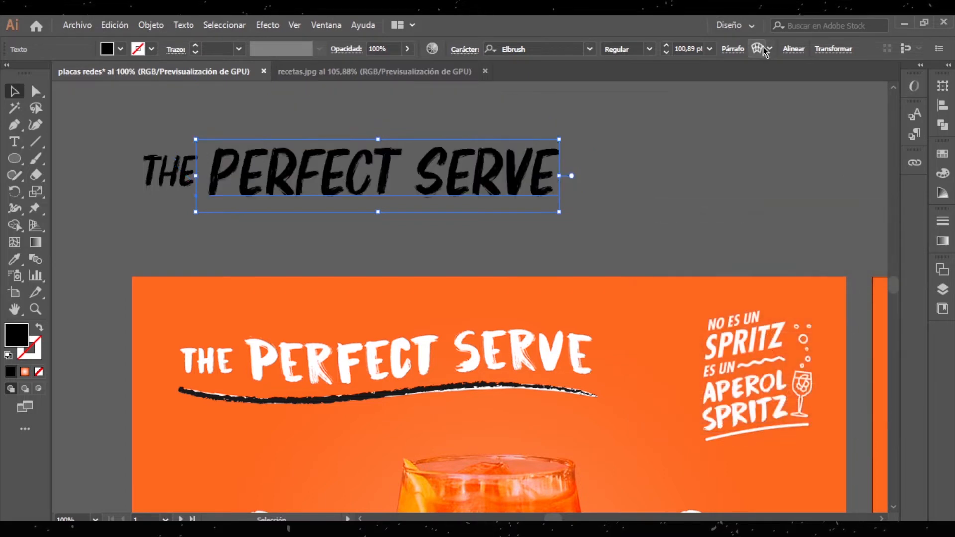
- Start an envelope warp on the PERFECT SERVE text and preview the Arco inferior, Arco superior, Bóveda and Abombar styles
click(760, 48)
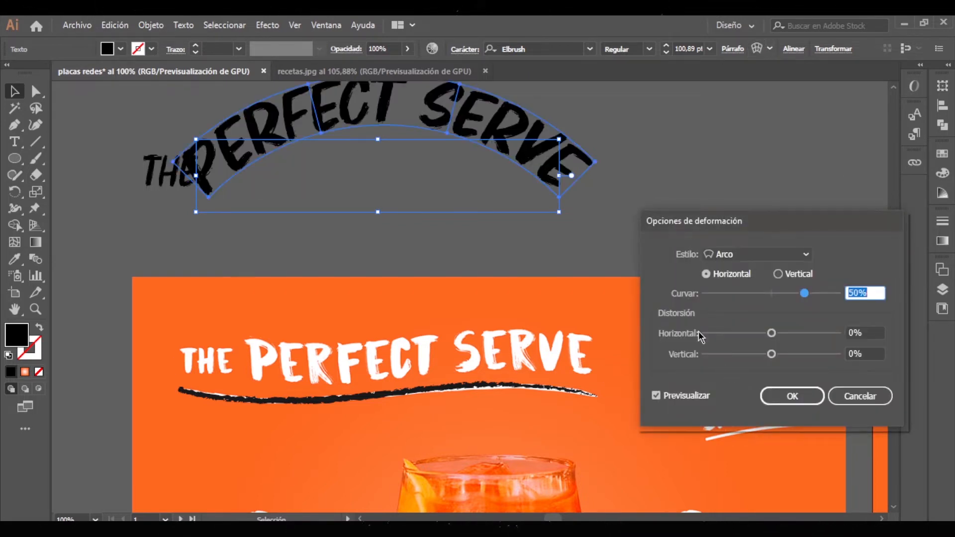
drag(778, 225, 746, 155)
click(714, 183)
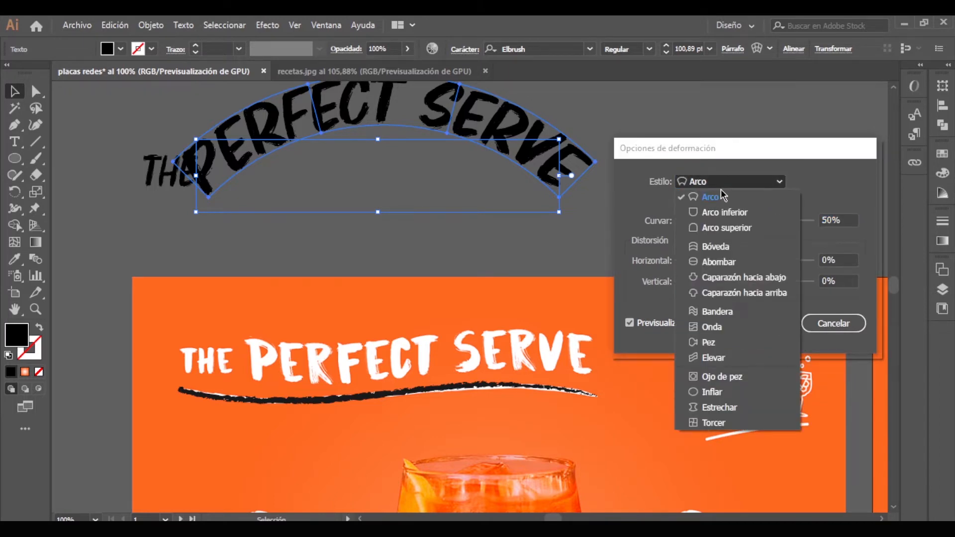
click(724, 211)
click(732, 184)
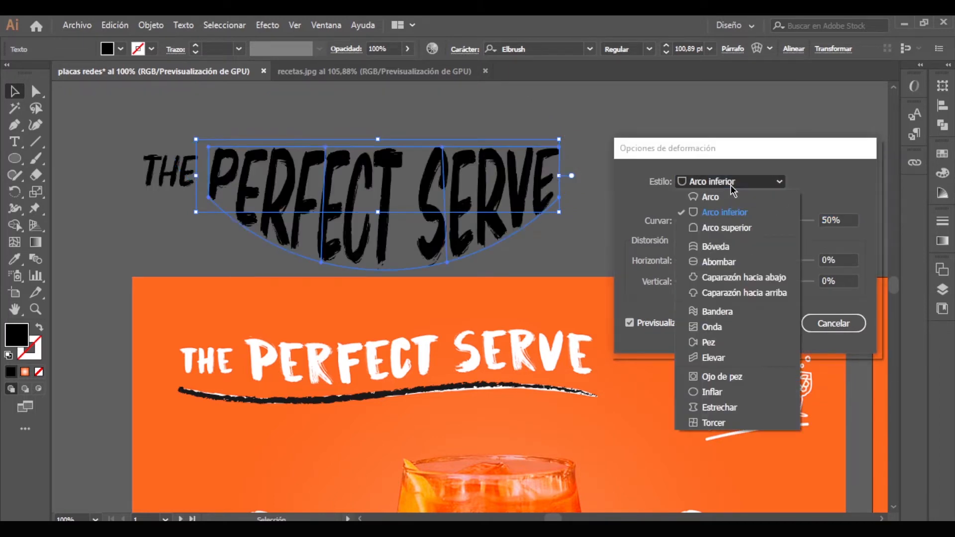
click(739, 228)
click(741, 185)
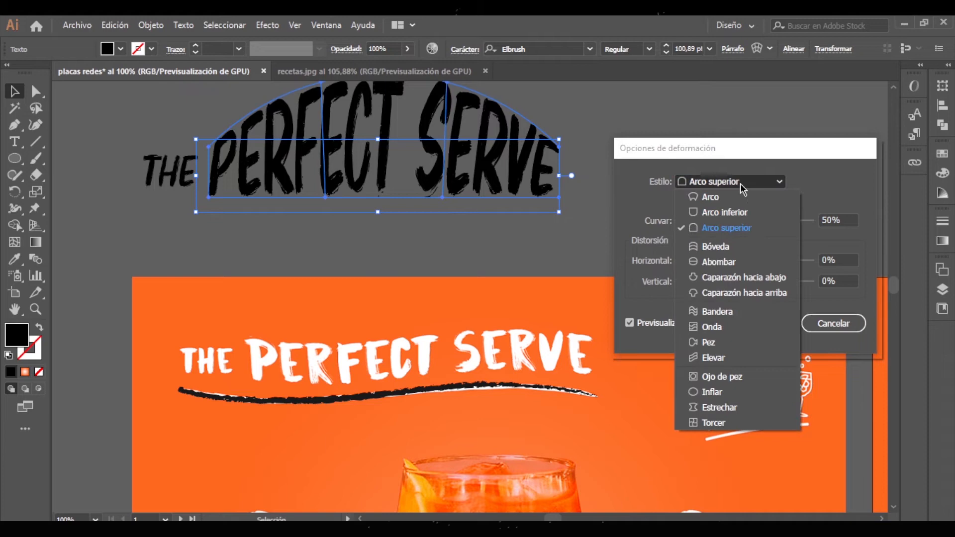
click(741, 248)
click(741, 185)
click(733, 262)
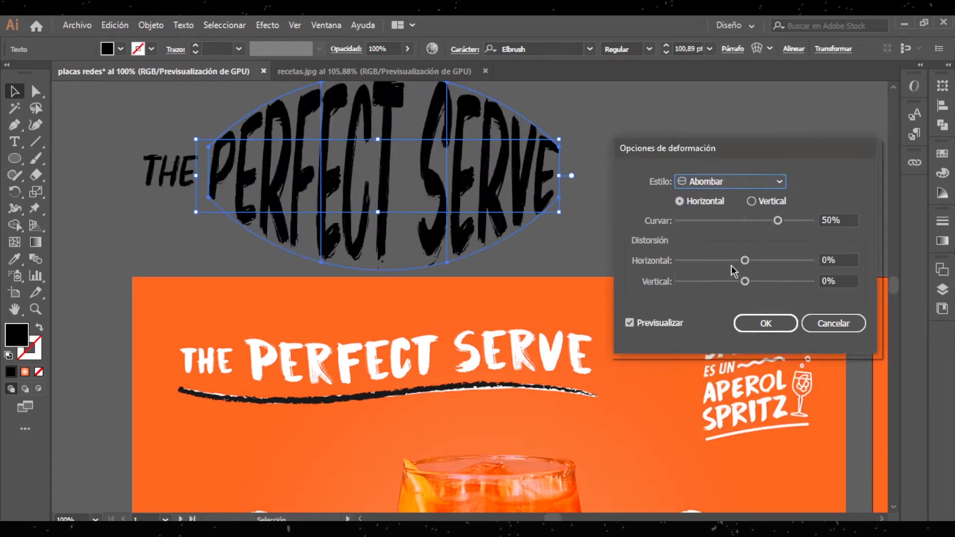
- Preview the Caparazón hacia abajo, Caparazón hacia arriba, Bandera and Onda warp styles on PERFECT SERVE
click(744, 186)
click(732, 278)
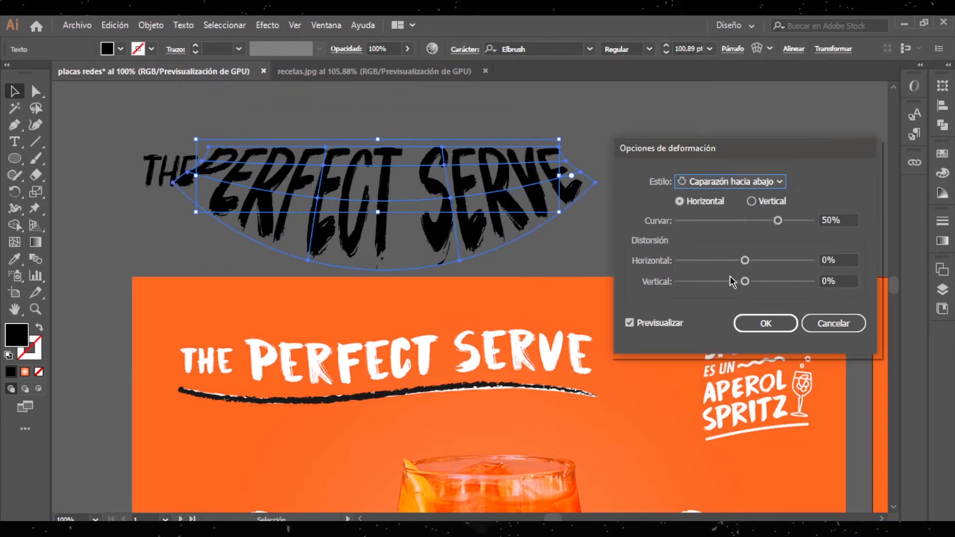
click(741, 186)
click(746, 293)
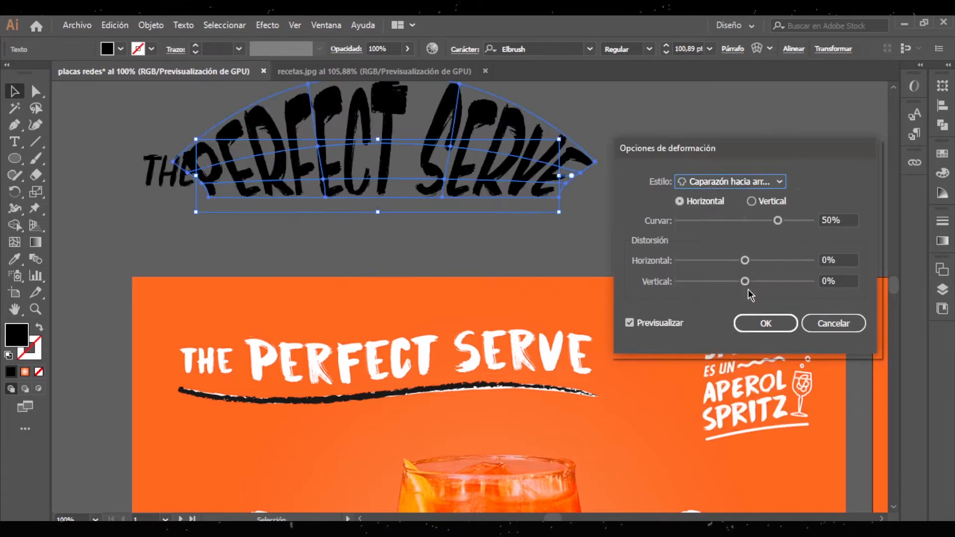
click(736, 187)
click(736, 312)
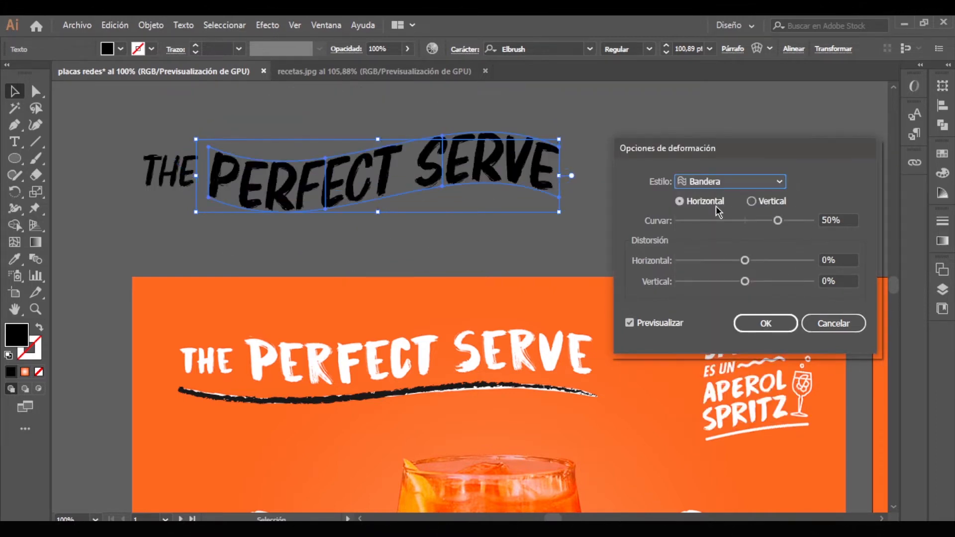
click(712, 188)
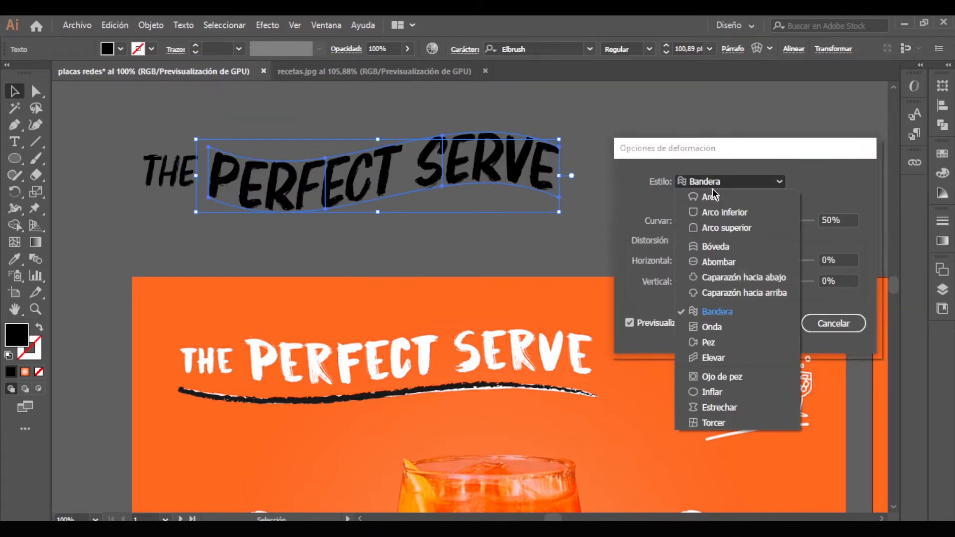
click(724, 324)
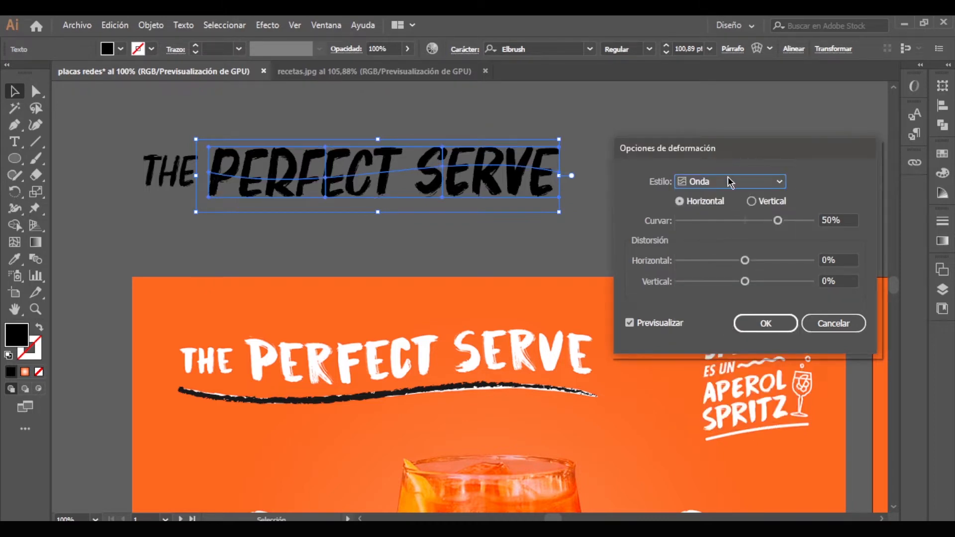
- Preview the Pez, Elevar and Ojo de pez warp styles on the PERFECT SERVE text
click(729, 182)
click(729, 336)
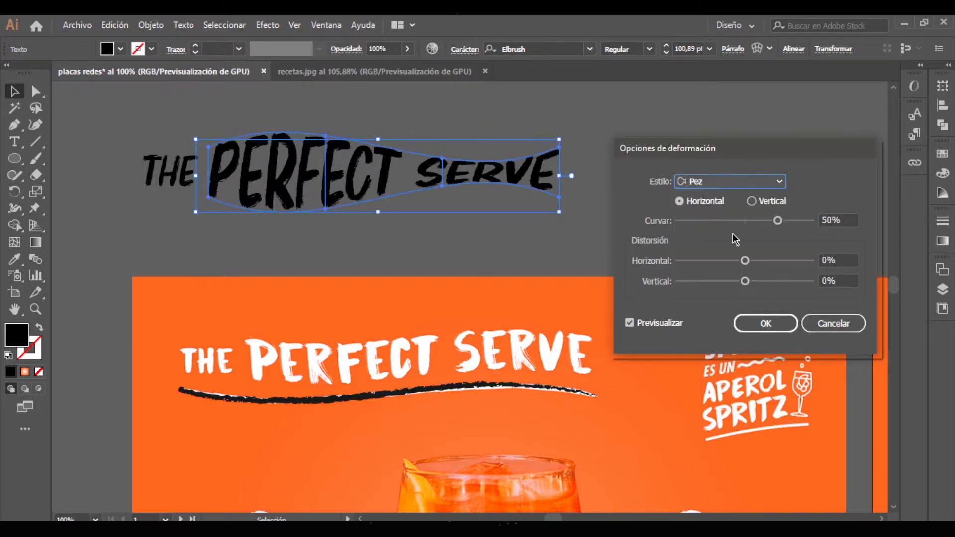
click(736, 187)
click(726, 357)
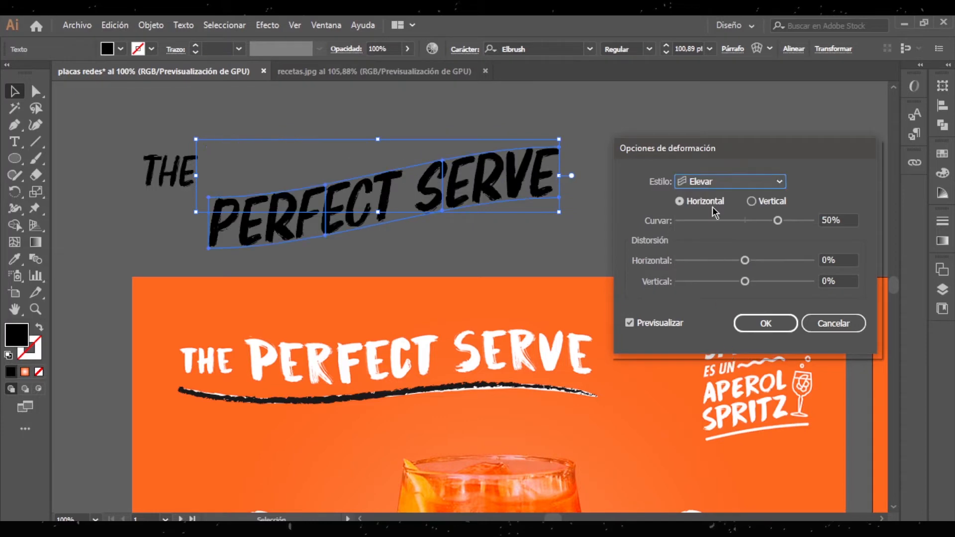
click(722, 188)
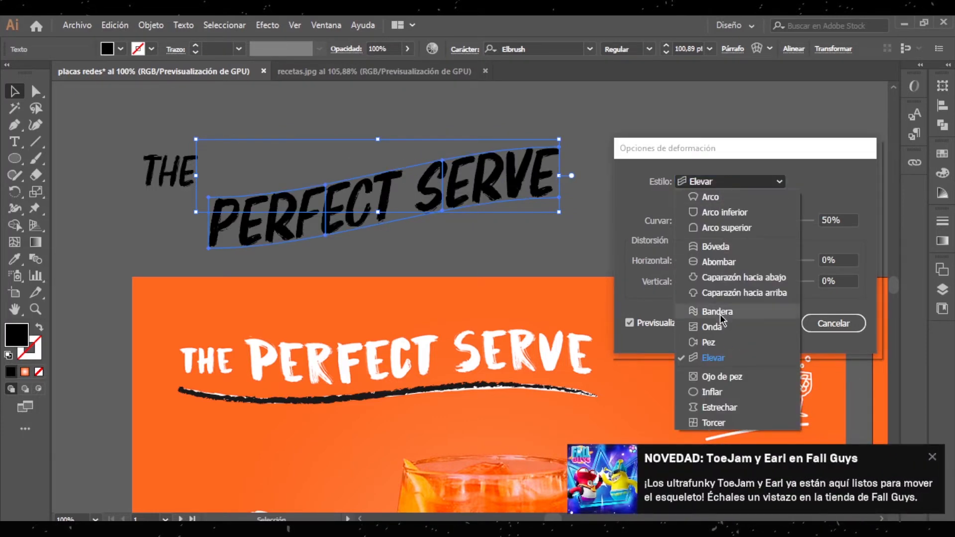
click(716, 379)
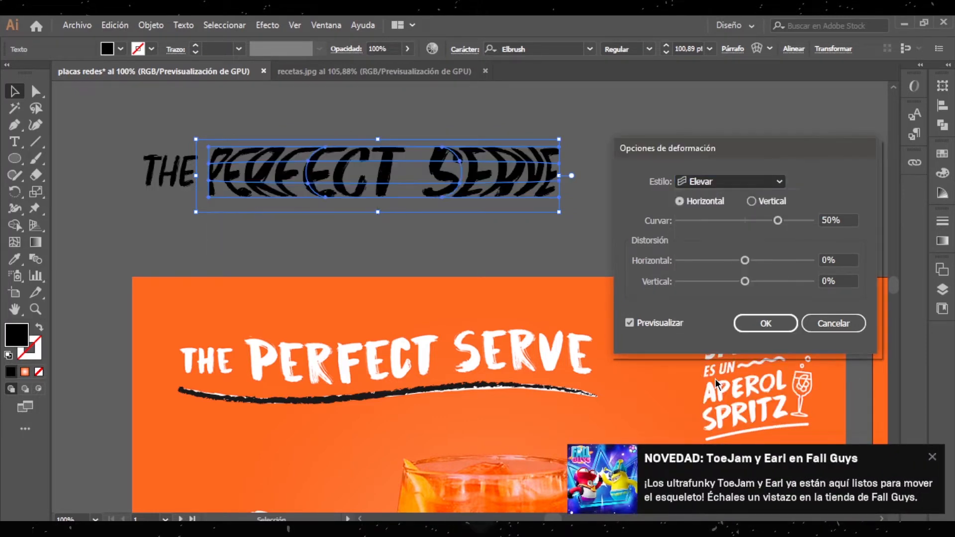
- Dismiss the Fall Guys notification and preview the Inflar, Estrechar and Torcer warp styles on PERFECT SERVE
click(932, 459)
click(748, 184)
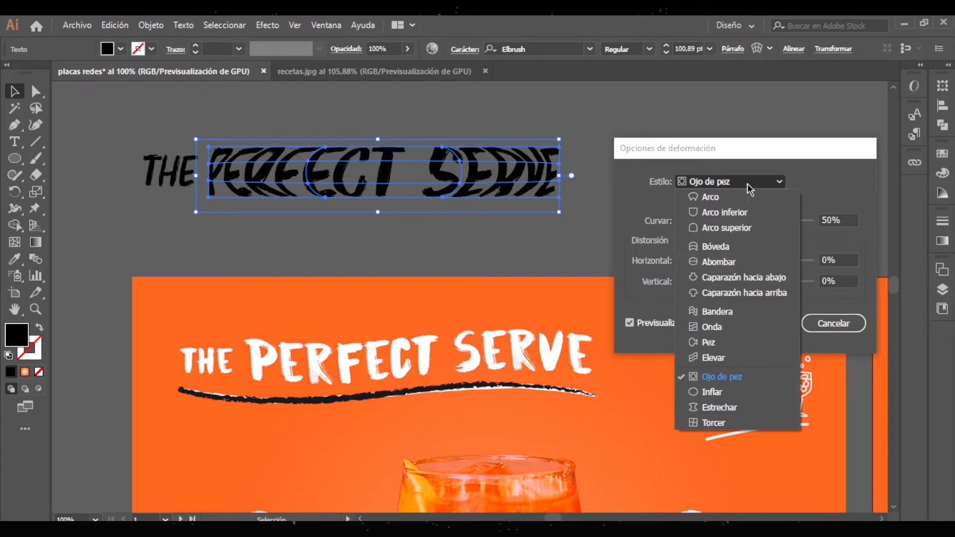
click(742, 395)
click(721, 181)
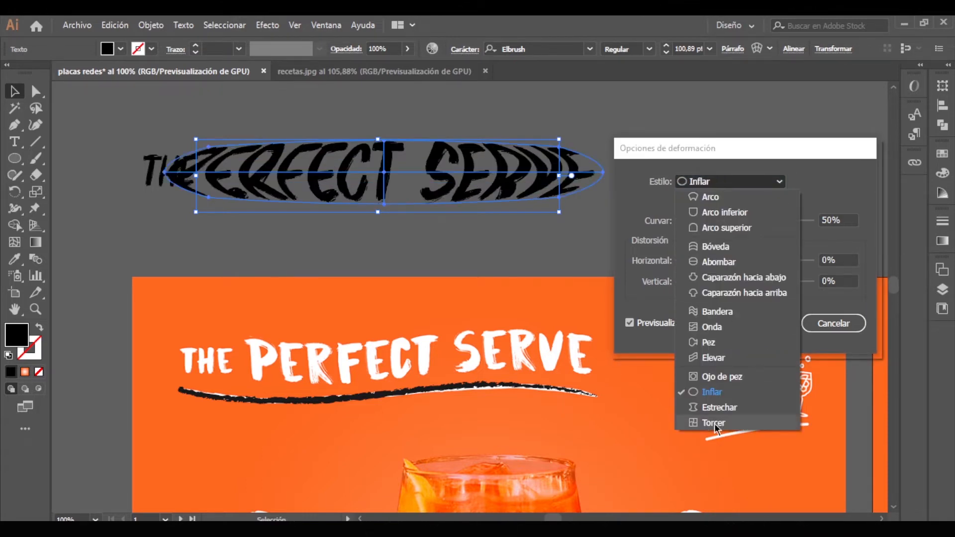
click(719, 408)
click(718, 183)
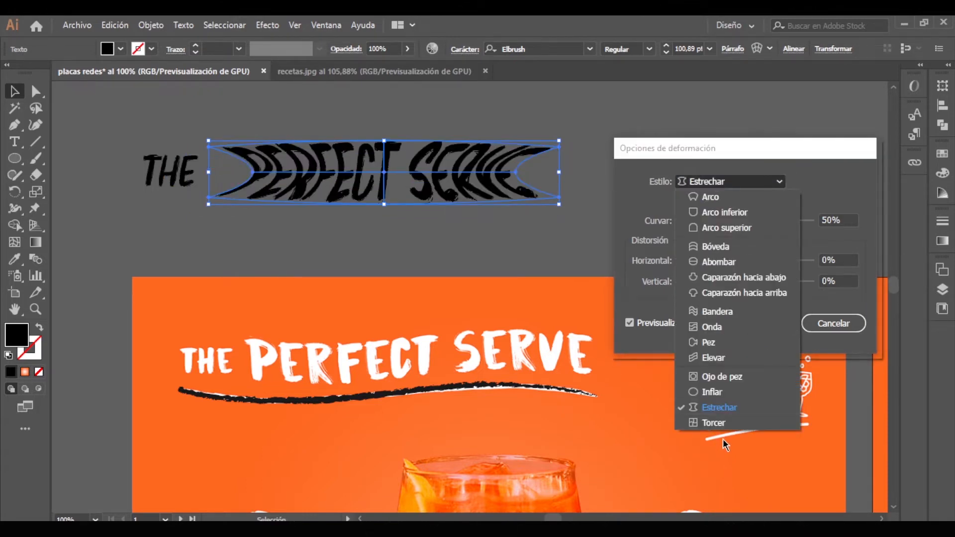
click(722, 423)
- Try the Onda warp style on PERFECT SERVE with its bend set to 34%
click(741, 182)
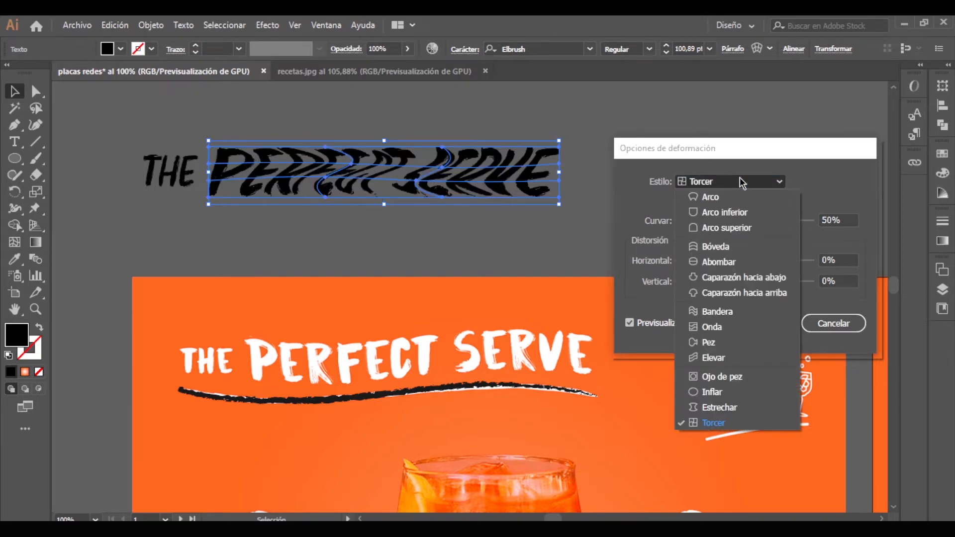
click(739, 333)
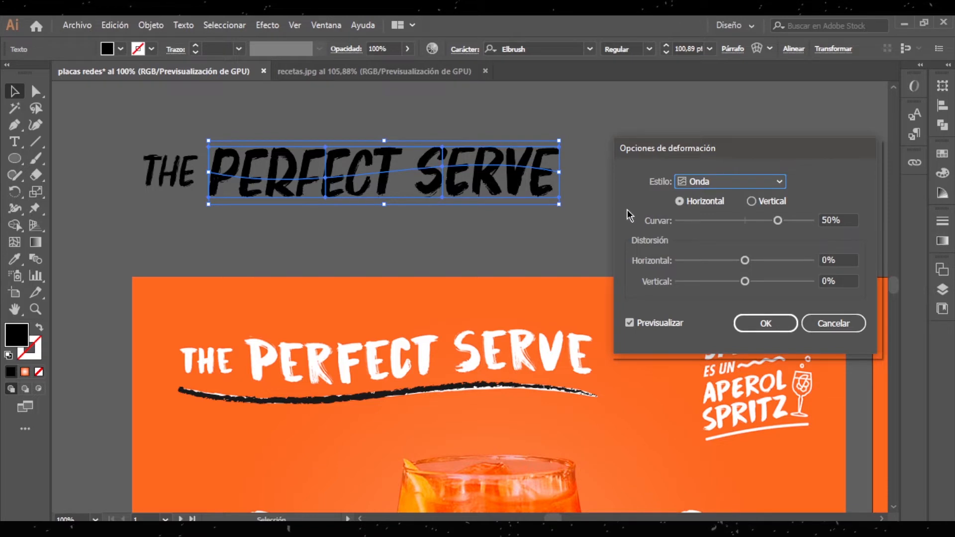
drag(781, 218, 768, 219)
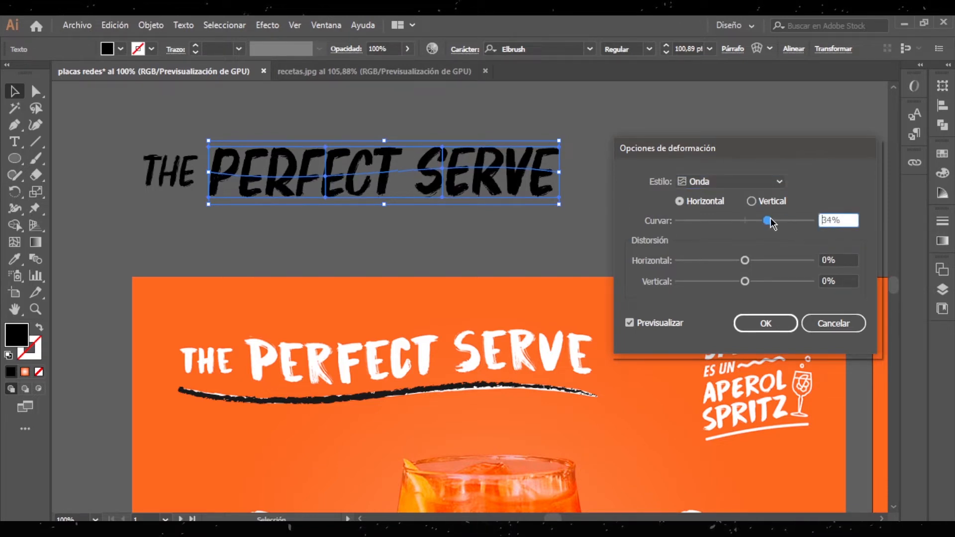
- Set the warp style of PERFECT SERVE to Bandera, horizontal, with a 41% bend
click(735, 182)
click(714, 313)
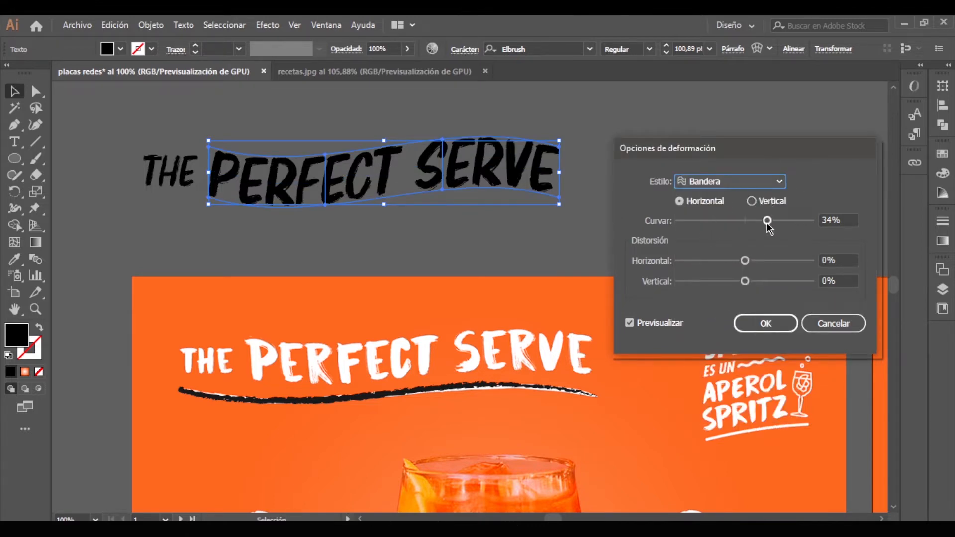
mouse_move(768, 224)
mouse_down()
mouse_move(786, 222)
mouse_move(697, 223)
mouse_move(771, 221)
mouse_up()
- Try slight horizontal and -15% vertical distortion on the Bandera warp, and reset both distortions to 0%
mouse_move(745, 260)
mouse_down()
mouse_move(720, 260)
mouse_move(791, 260)
mouse_move(714, 262)
mouse_move(812, 258)
mouse_move(746, 258)
mouse_move(768, 259)
mouse_move(746, 262)
mouse_move(746, 272)
mouse_up()
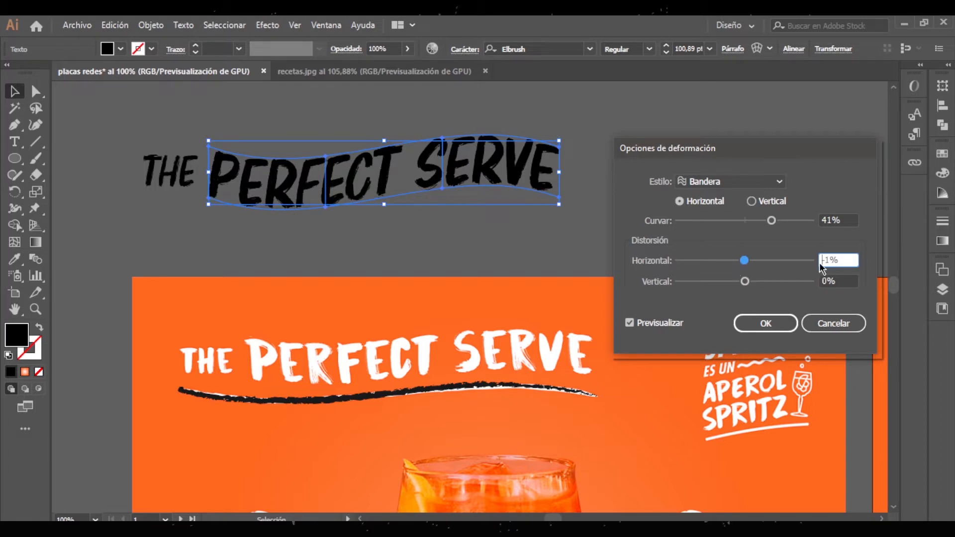
drag(820, 261, 840, 260)
text(0)
mouse_move(744, 281)
mouse_down()
mouse_move(734, 281)
mouse_move(764, 282)
mouse_move(734, 289)
mouse_up()
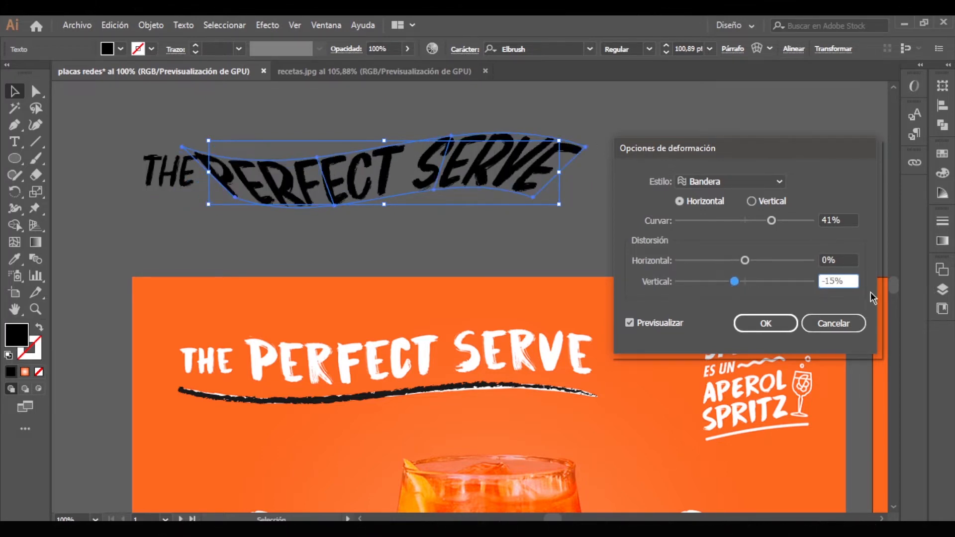
double_click(855, 280)
text(0)
click(846, 257)
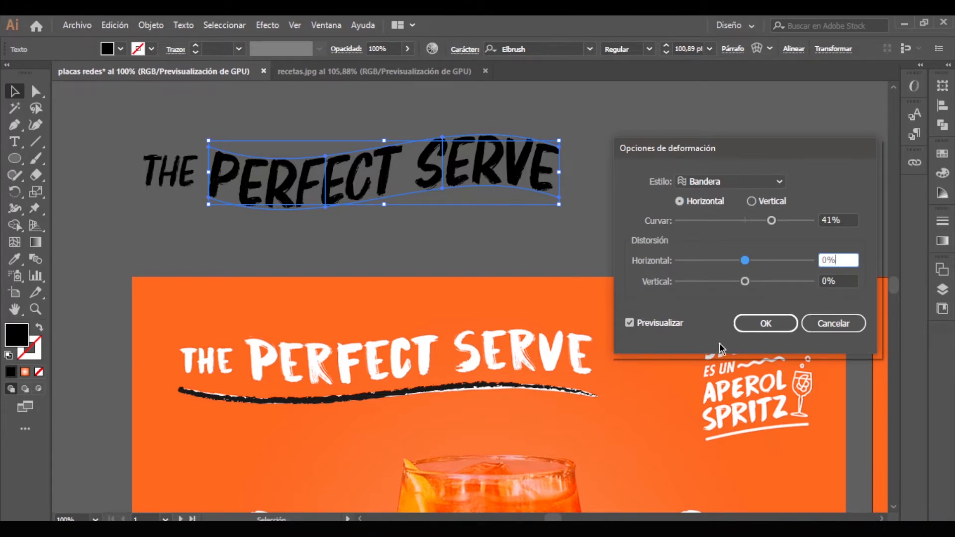
- Compare PERFECT SERVE with the warp preview off and on, and apply the Bandera warp
click(636, 324)
click(669, 324)
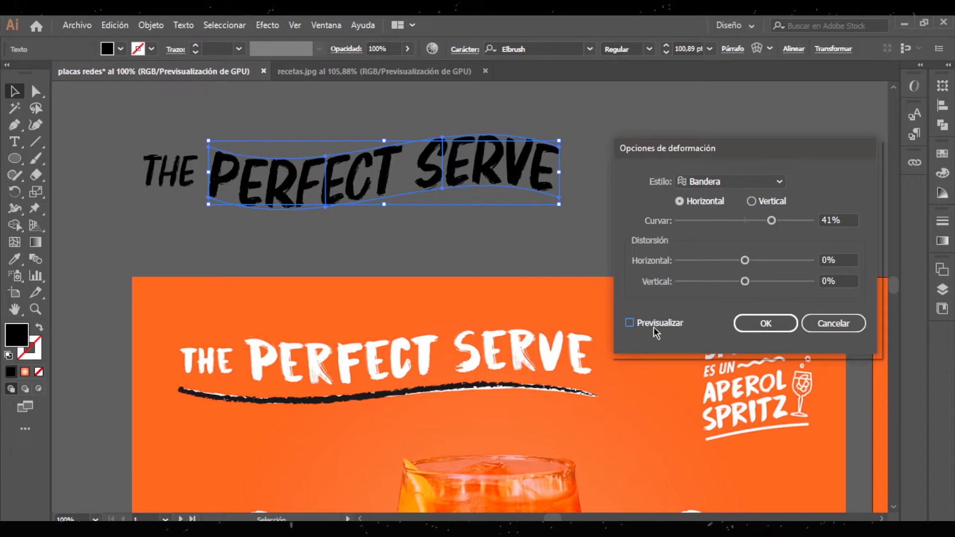
click(629, 323)
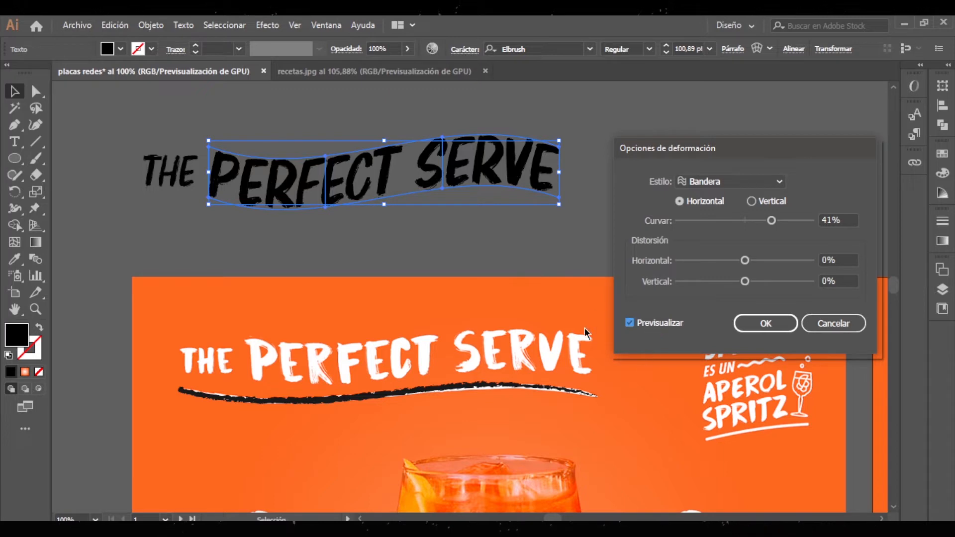
click(766, 323)
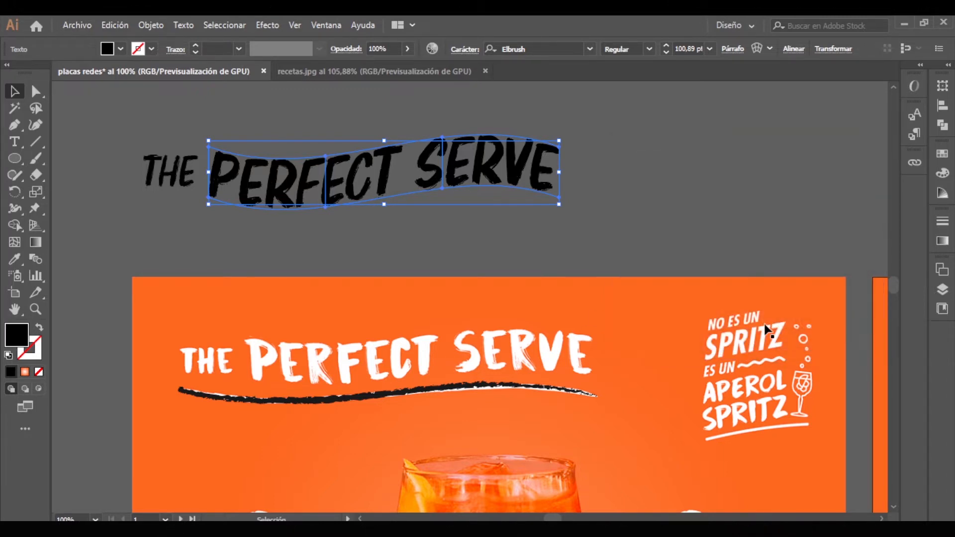
- Move the words THE and PERFECT SERVE together onto the white reference title above the traced underline
click(294, 207)
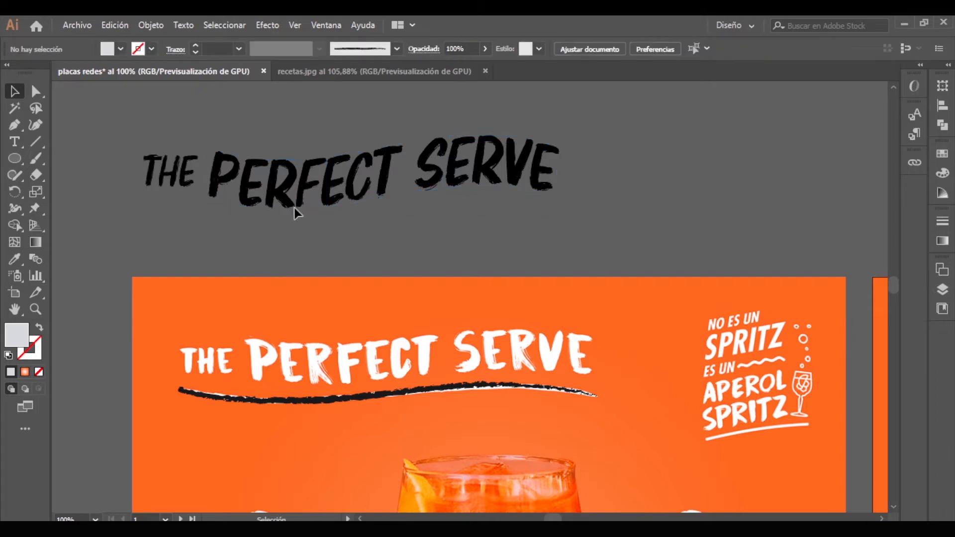
click(163, 167)
shift+click(348, 188)
drag(348, 187, 378, 354)
click(359, 189)
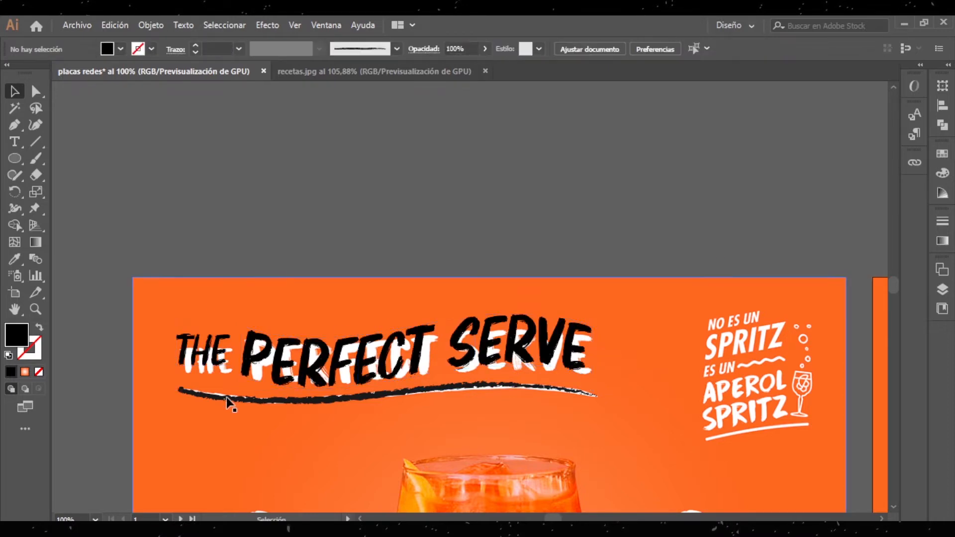
- Shift the word THE over its white reference lettering and scale it down proportionally to about 56 pt
scroll(226, 397, up, 2)
drag(182, 307, 187, 319)
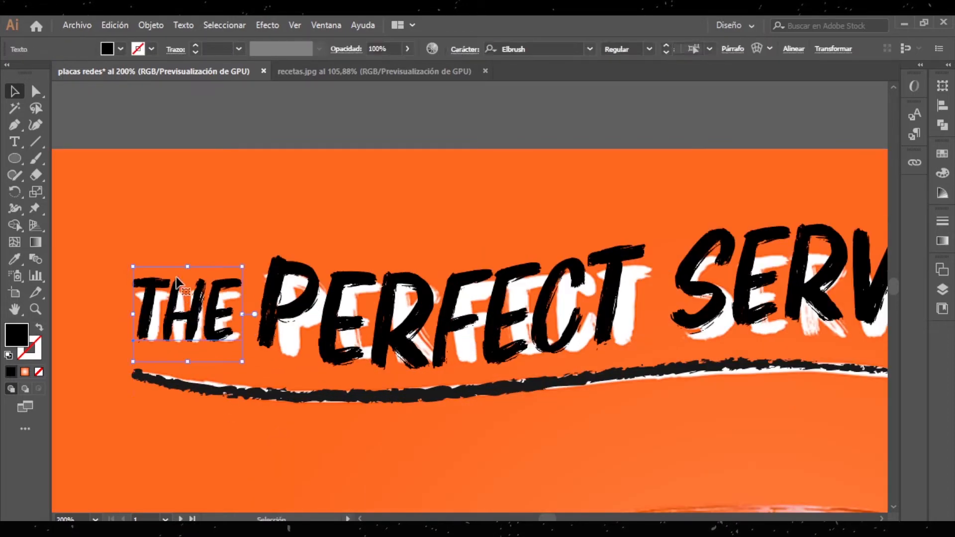
drag(187, 270, 190, 298)
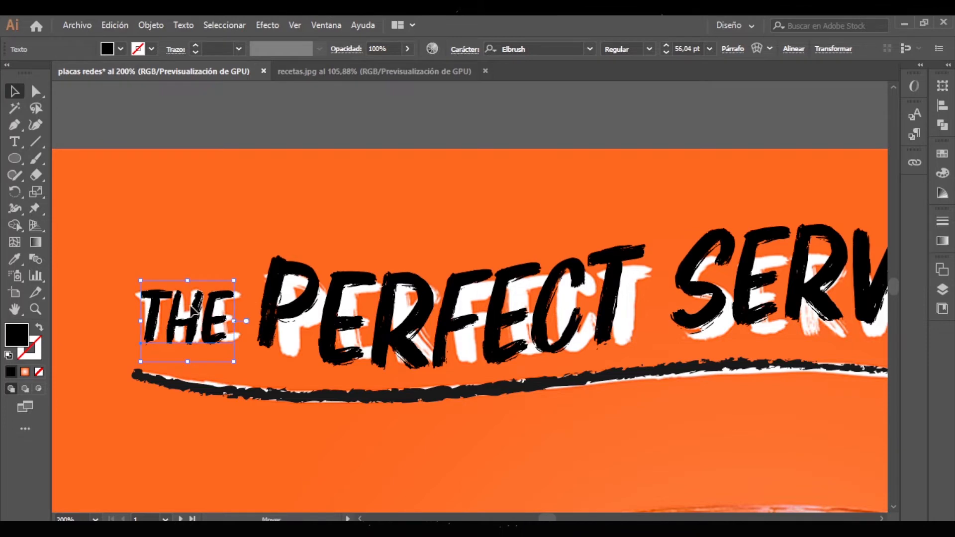
- Move THE, PERFECT SERVE and the brush-stroke underline together off the reference onto the empty canvas above the first artboard
scroll(229, 320, down, 3)
scroll(348, 335, up, 2)
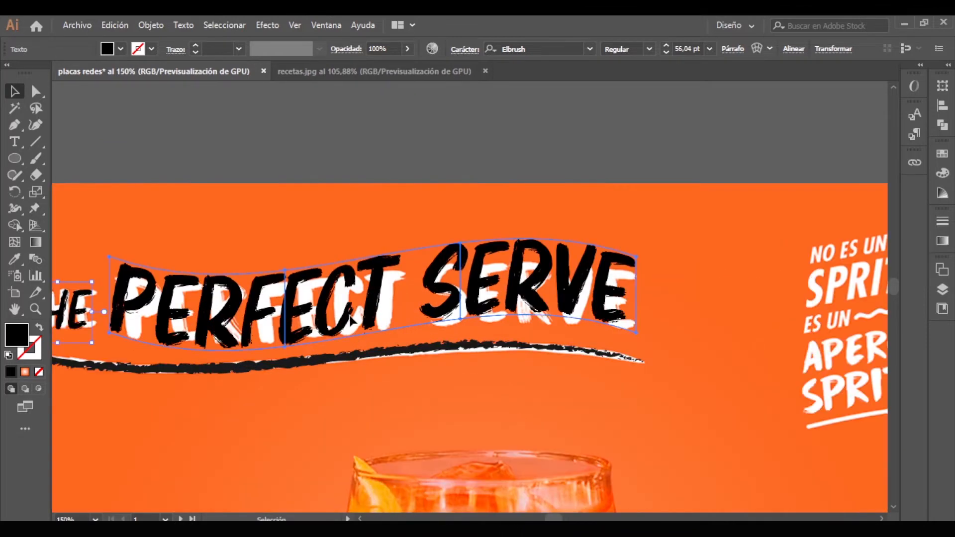
click(352, 332)
scroll(353, 327, down, 1)
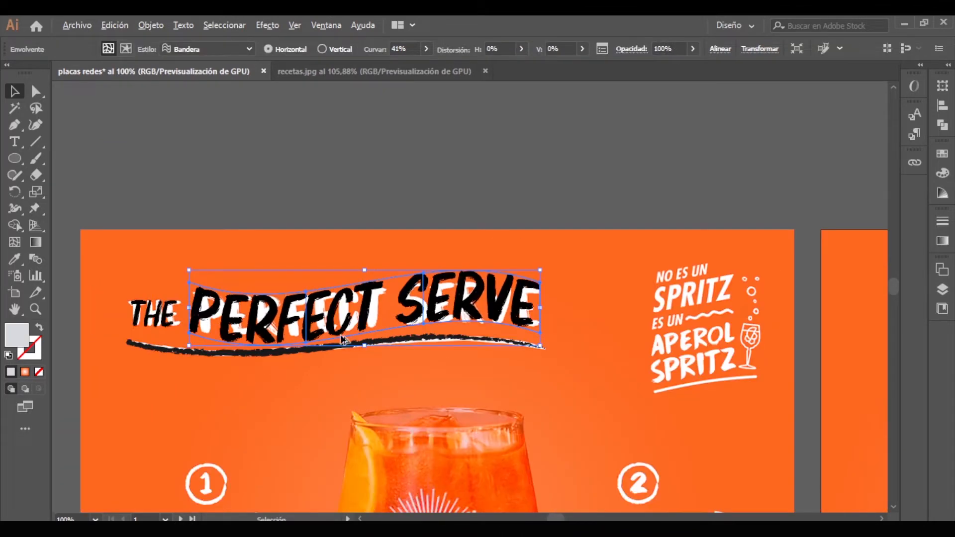
scroll(348, 329, up, 1)
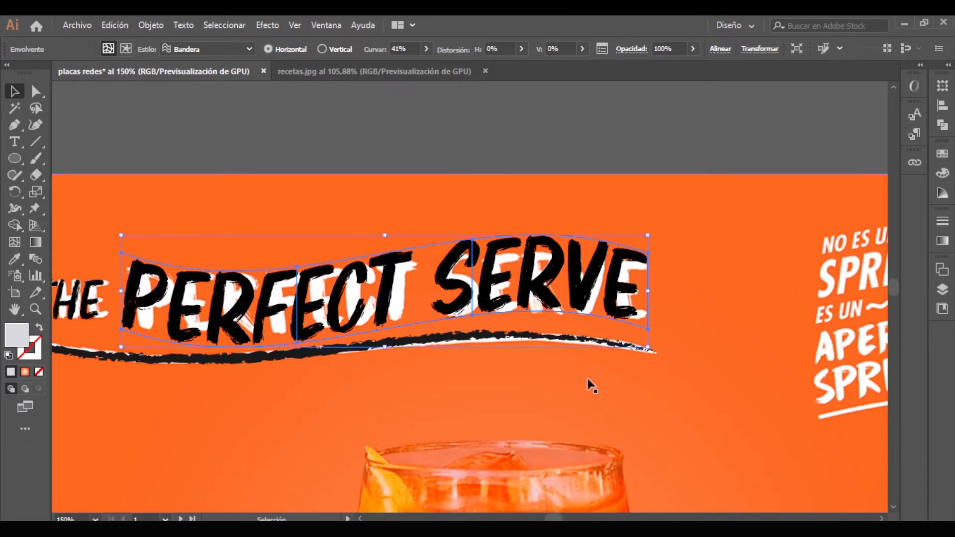
key(alt)
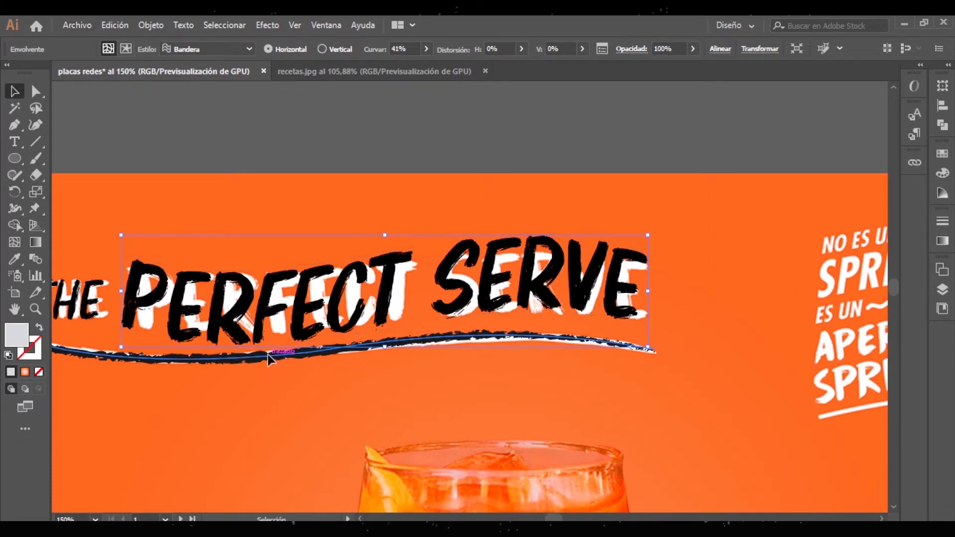
click(269, 357)
scroll(269, 358, down, 1)
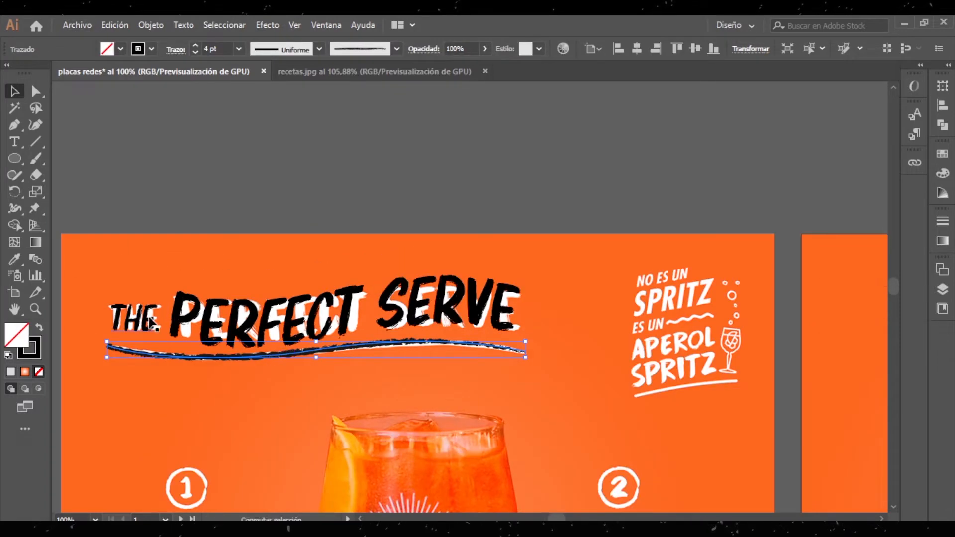
shift+click(298, 324)
scroll(298, 324, down, 1)
drag(297, 323, 332, 141)
click(275, 218)
click(353, 151)
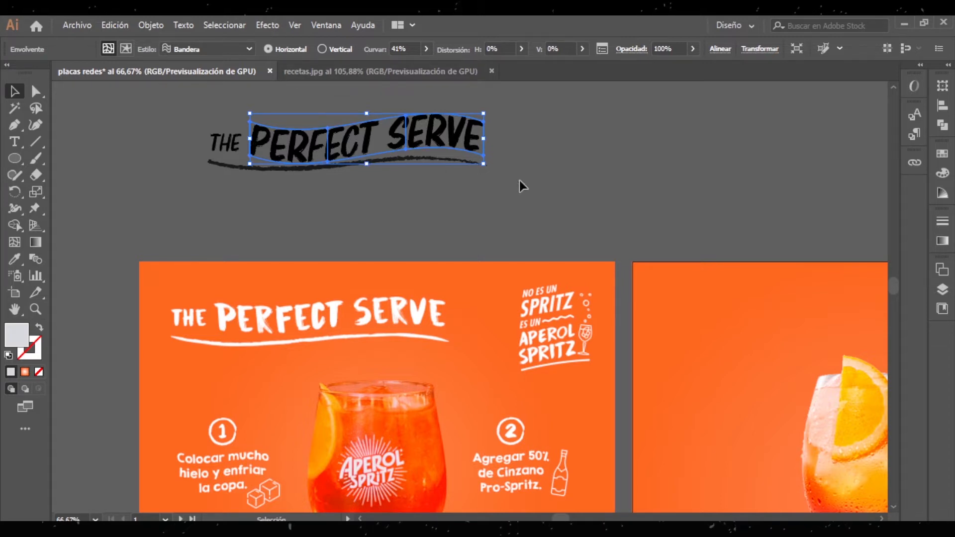
click(477, 219)
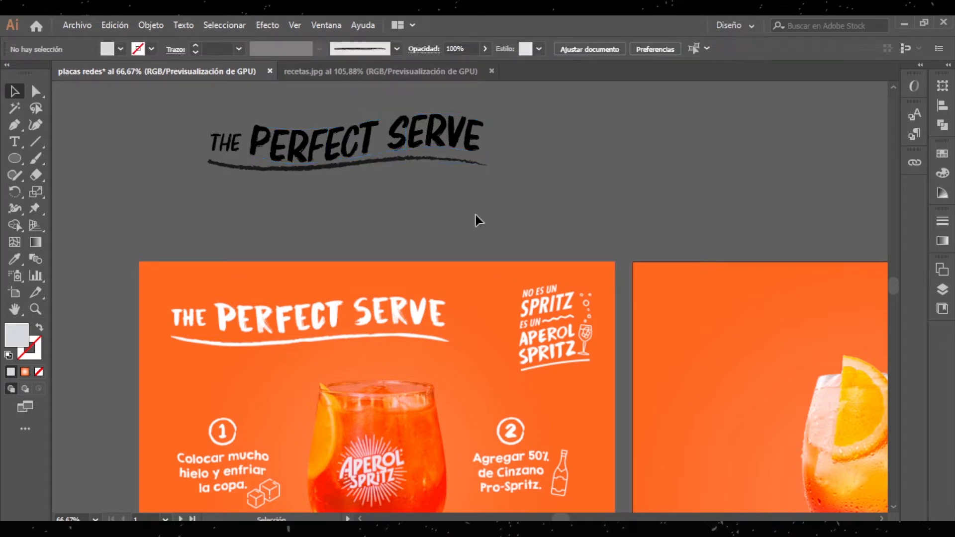
- Duplicate the whole title with its underline onto the empty canvas beside the original
drag(111, 106, 298, 151)
alt+drag(395, 159, 684, 194)
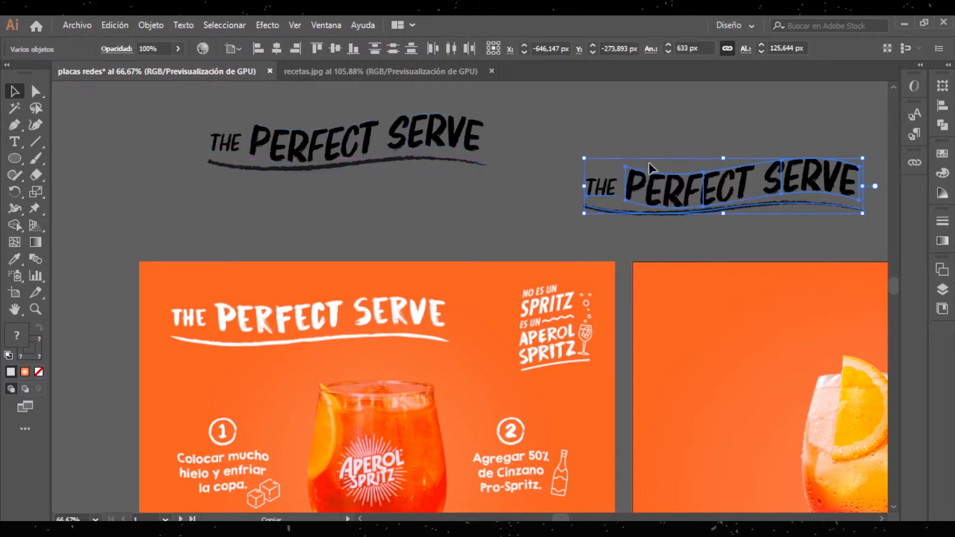
drag(638, 137, 496, 186)
- Try a -96% bend on the duplicated PERFECT SERVE warp, and return the bend to 41%
alt+scroll(518, 219, up, 2)
click(420, 260)
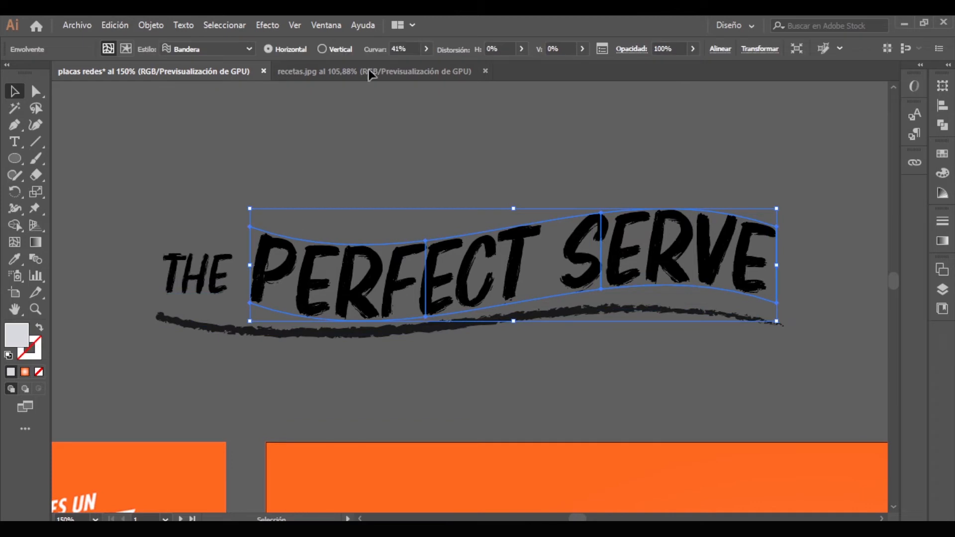
click(426, 48)
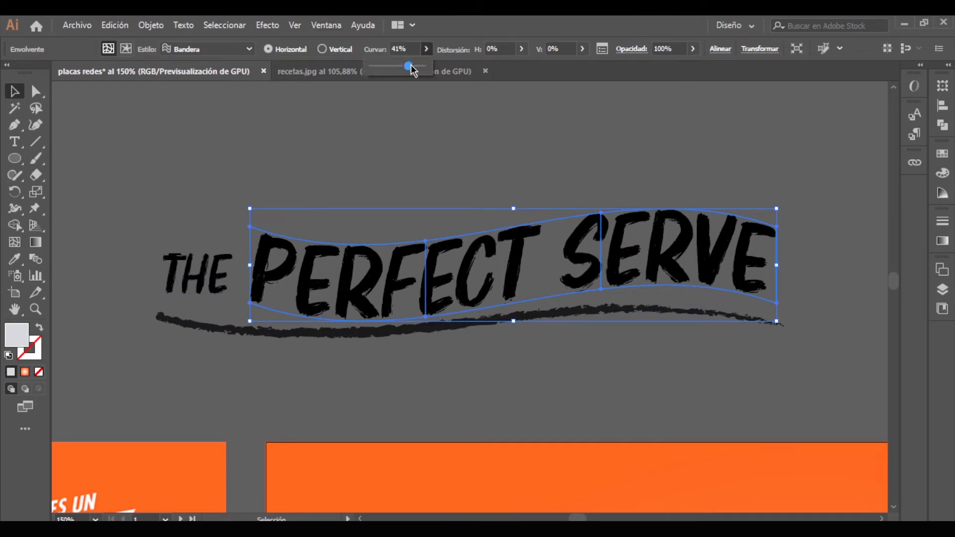
drag(411, 66, 373, 66)
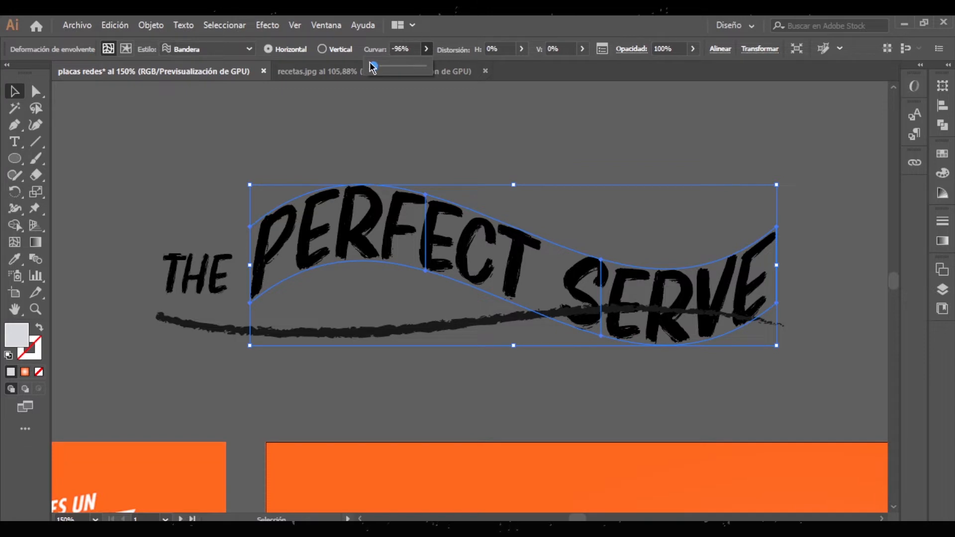
drag(373, 67, 406, 69)
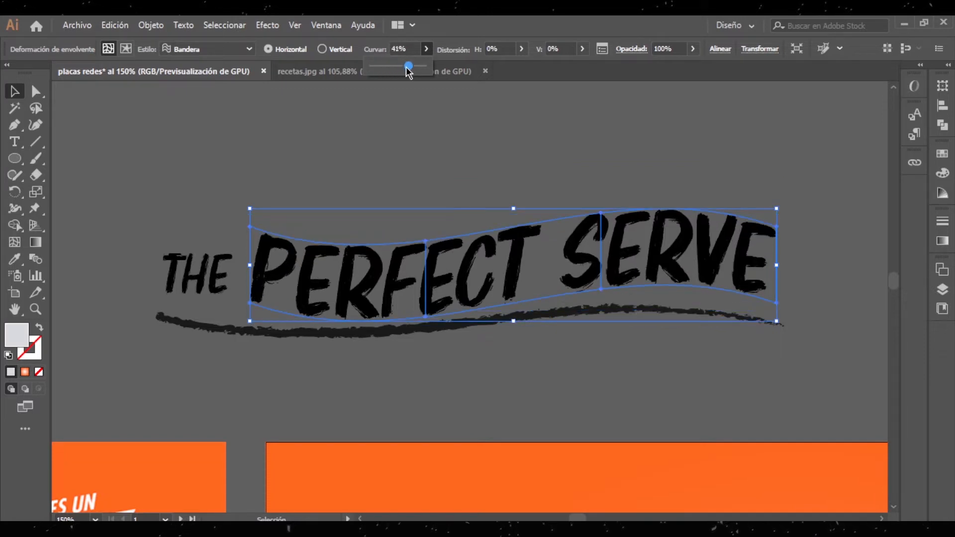
- Try to edit the warped lettering of the duplicate directly with the Type tool, and undo the stray placeholder text
click(350, 181)
click(10, 144)
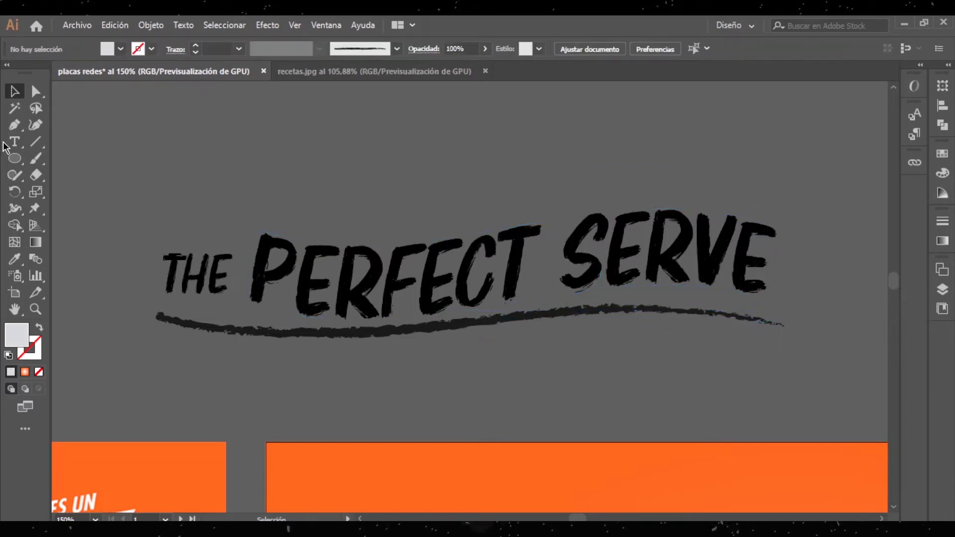
click(544, 271)
key(ctrl+z)
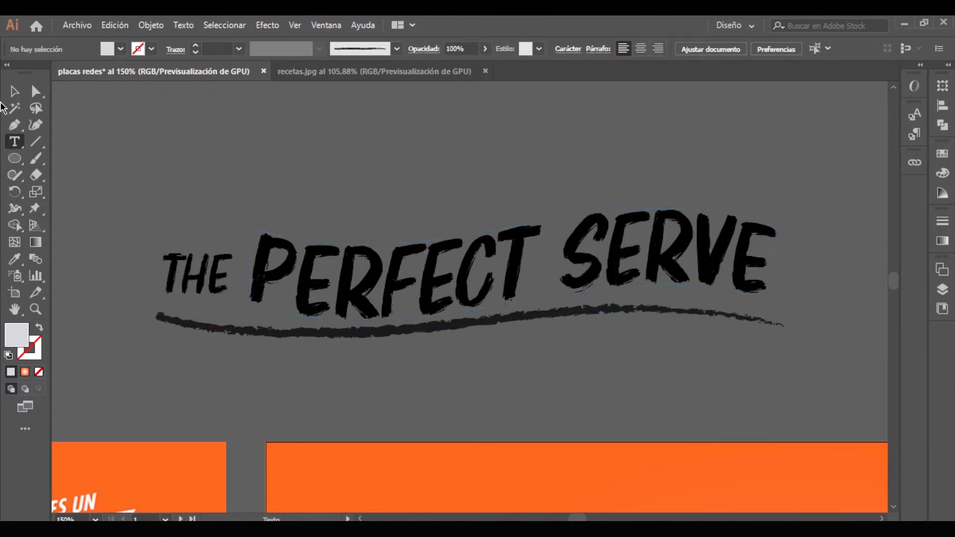
click(405, 297)
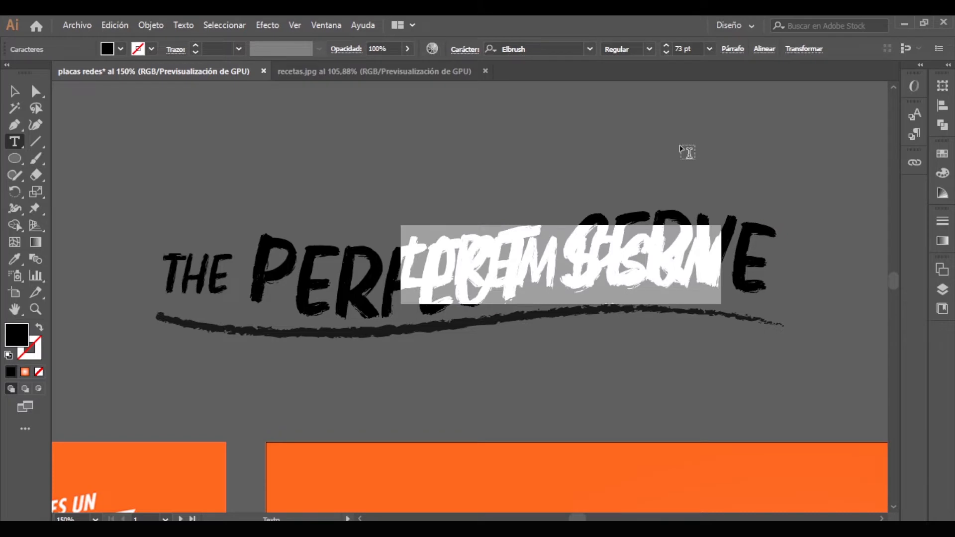
key(ctrl+z)
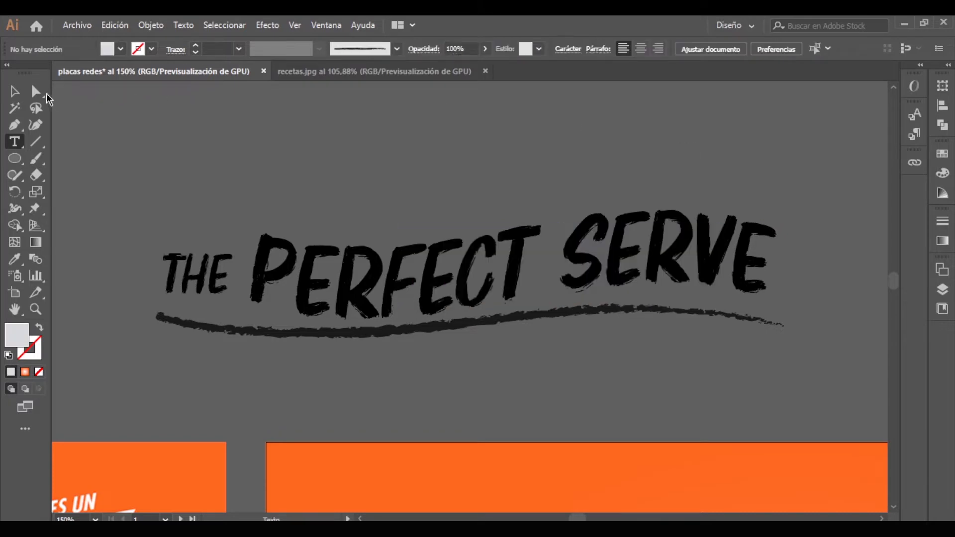
click(351, 271)
key(ctrl+z)
- Edit the contents of the duplicate's warp envelope and replace PERFECT SERVE with a person's first name in capitals
click(14, 91)
click(354, 258)
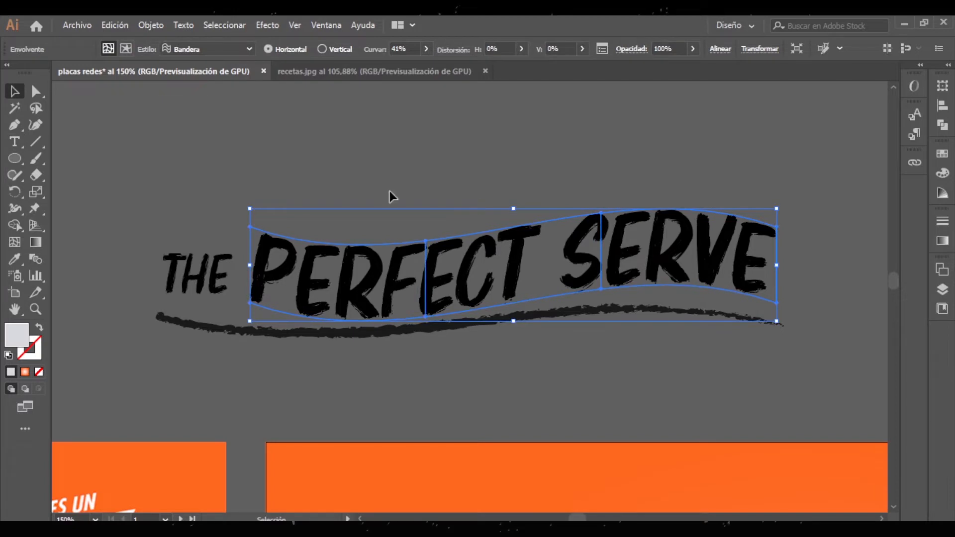
click(127, 49)
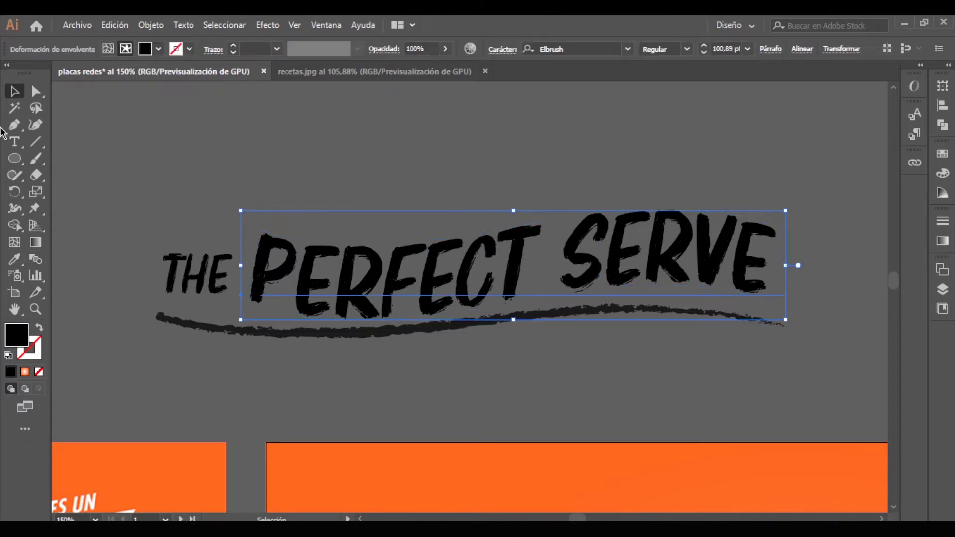
click(17, 143)
click(341, 271)
key(ctrl+a)
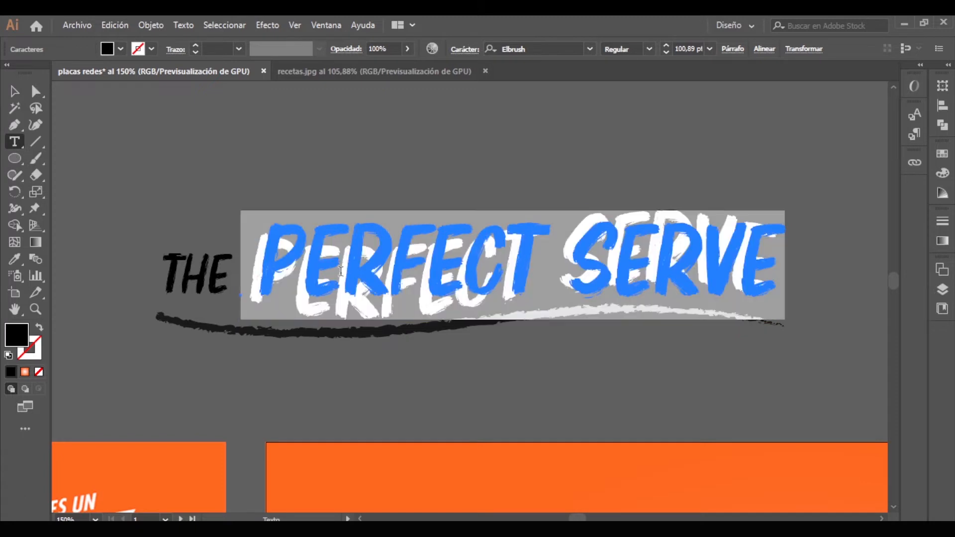
key(BackSpace)
text(XIO)
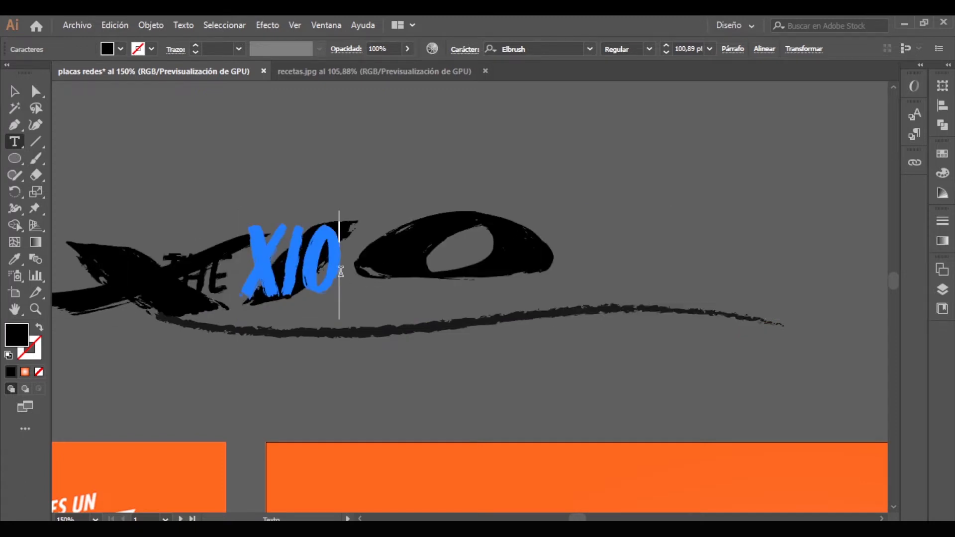
text(MARA)
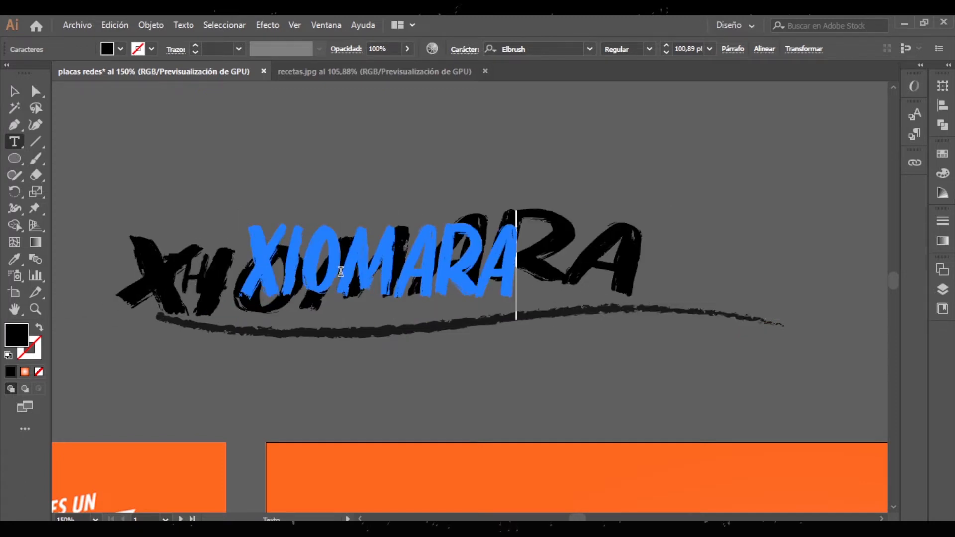
- Fill the replacement name inside the envelope with the near-white grey swatch
click(14, 91)
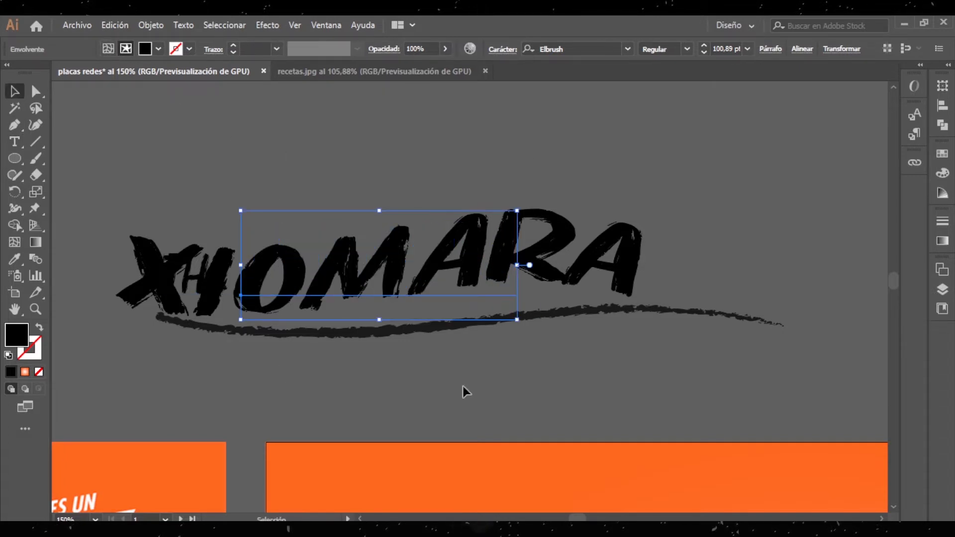
click(154, 49)
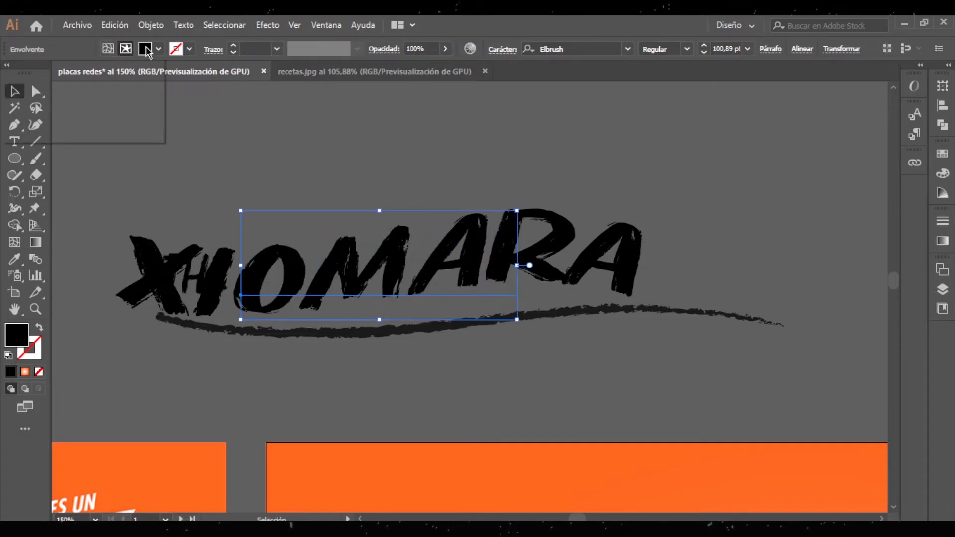
click(118, 111)
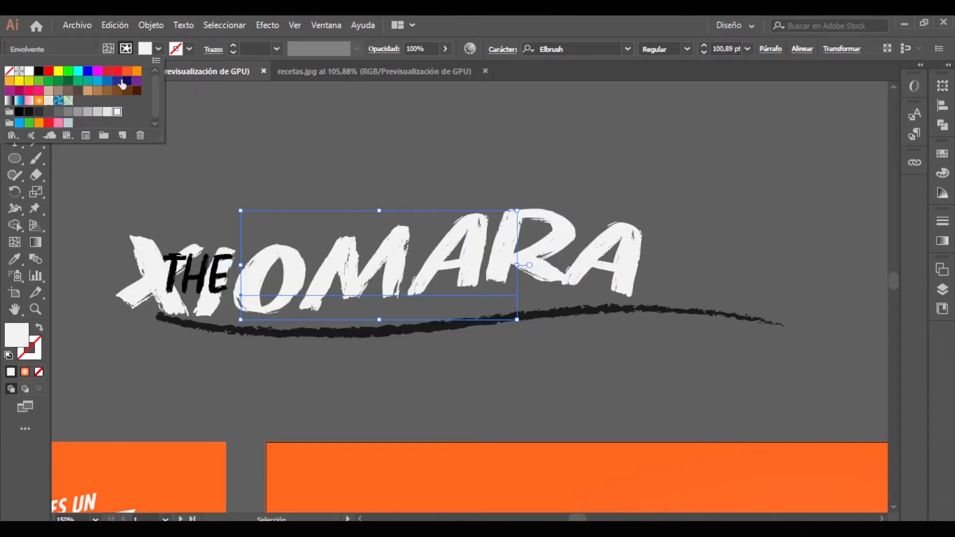
- Switch the duplicate back to its envelope settings and set the Bandera warp's bend to -8%
click(108, 48)
click(108, 48)
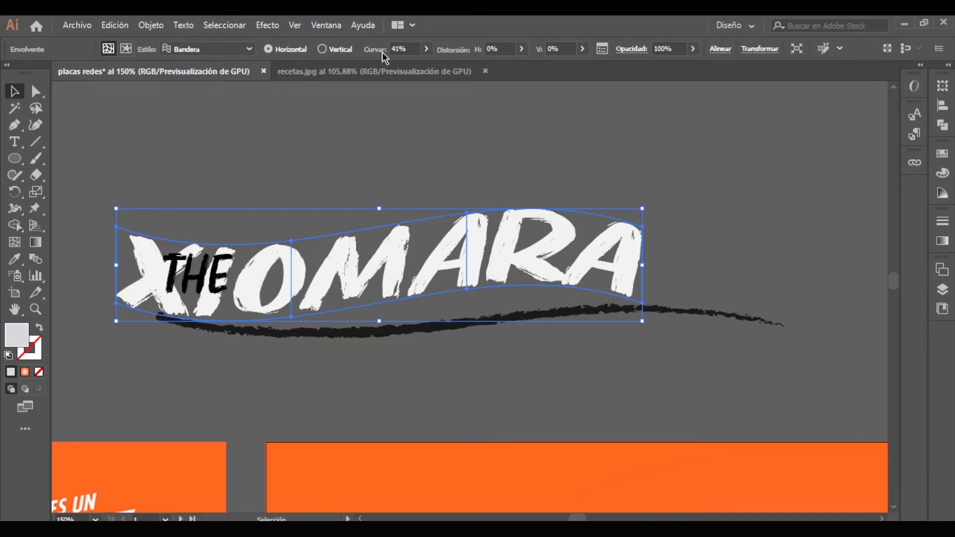
click(418, 49)
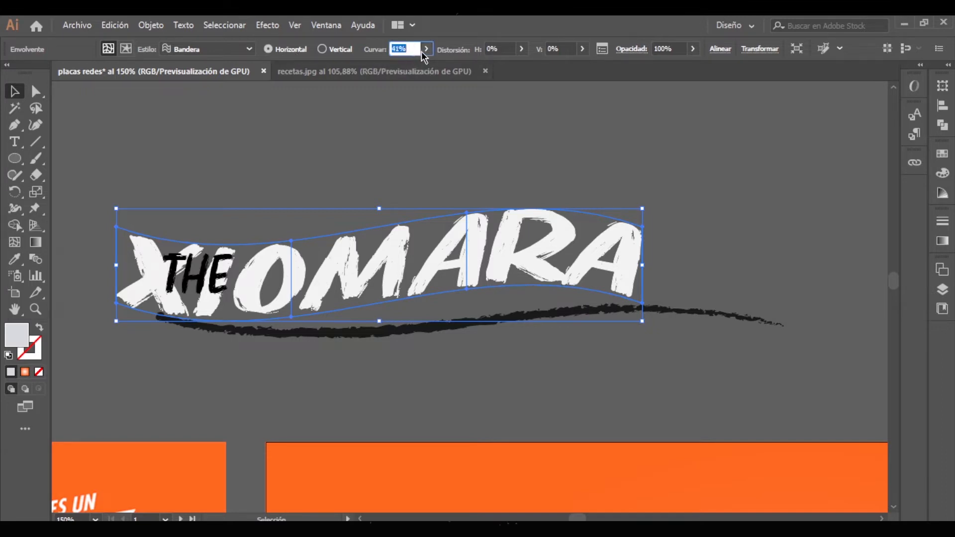
click(427, 49)
drag(411, 66, 398, 70)
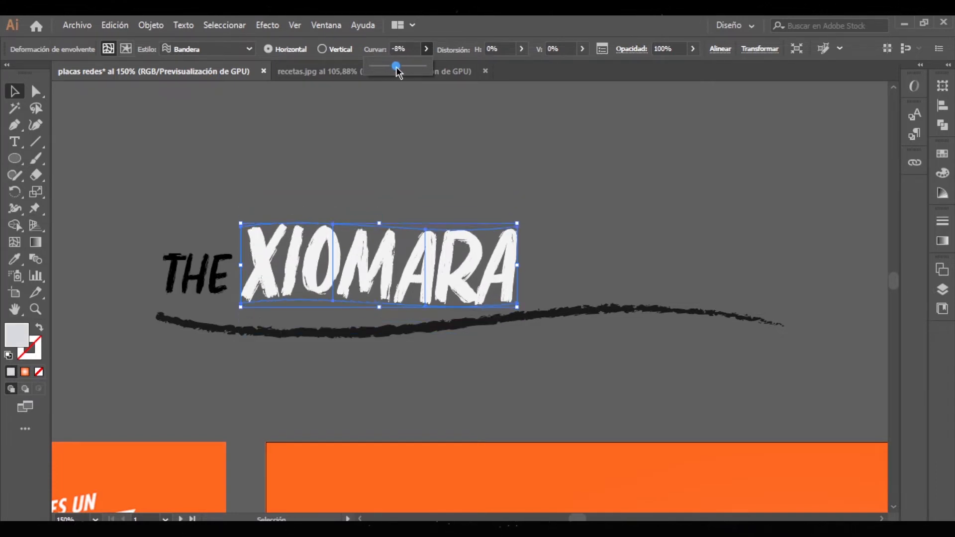
- Delete the duplicated title together with its word THE and underline
click(582, 267)
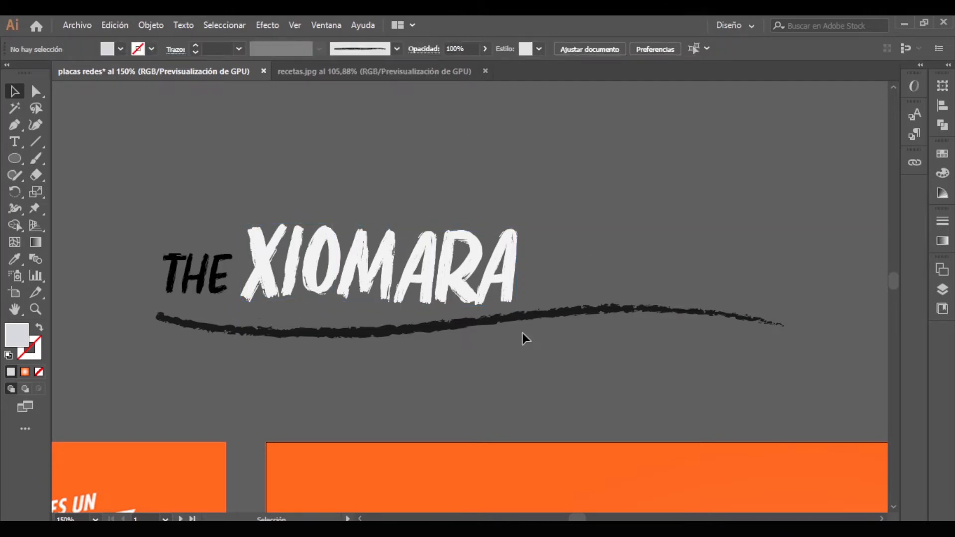
drag(169, 286, 121, 249)
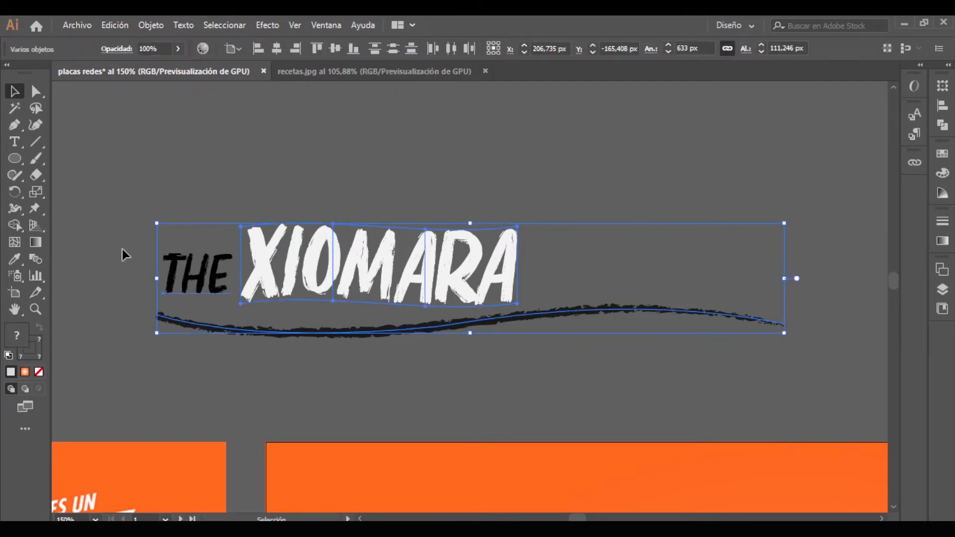
key(Delete)
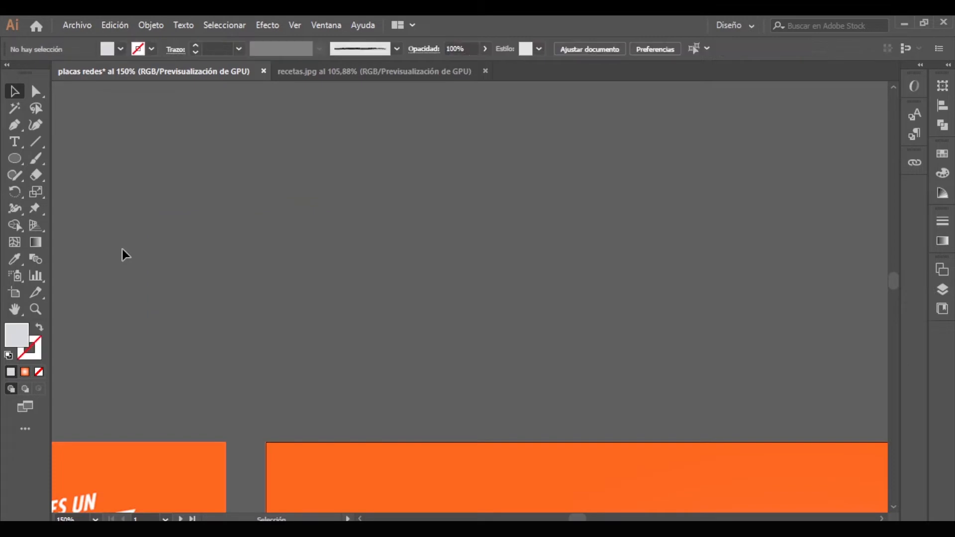
- Set the stroke of the original title's brush-stroke underline to white, FFFFFF
key(ctrl+minus)
key(ctrl+minus)
key(ctrl+minus)
key(ctrl+minus)
key(ctrl+plus)
key(ctrl+plus)
key(ctrl+plus)
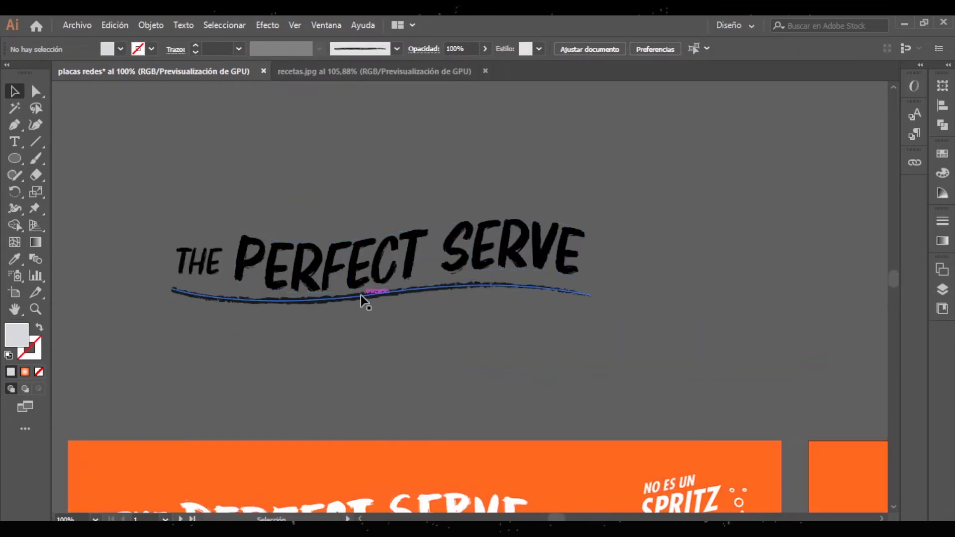
click(360, 294)
click(40, 347)
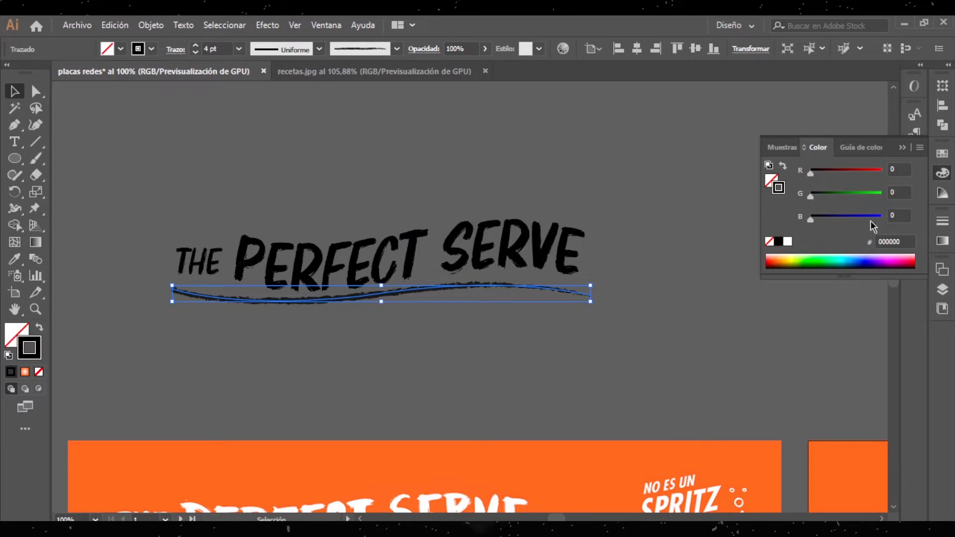
click(787, 242)
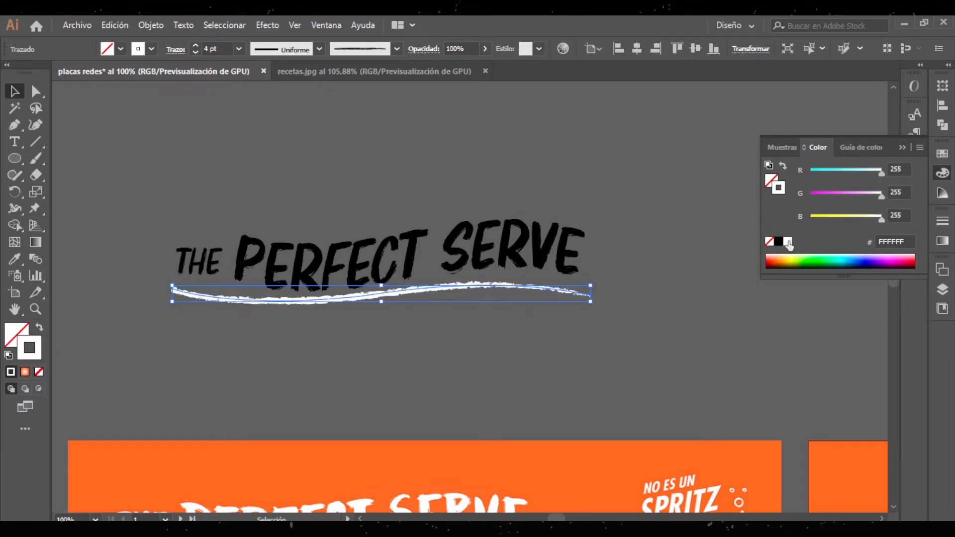
- Fill the enveloped PERFECT SERVE lettering and the separate word THE with white, FFFFFF
click(328, 292)
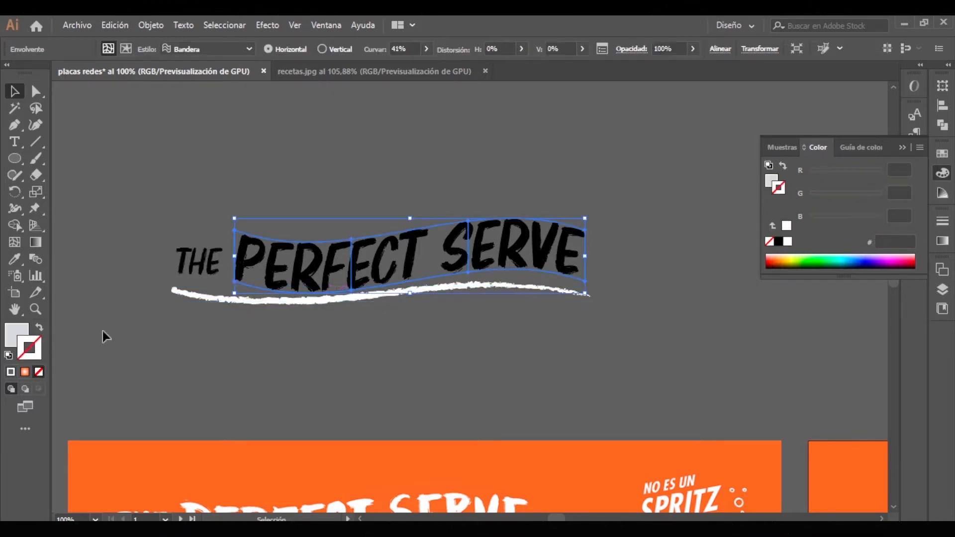
click(126, 48)
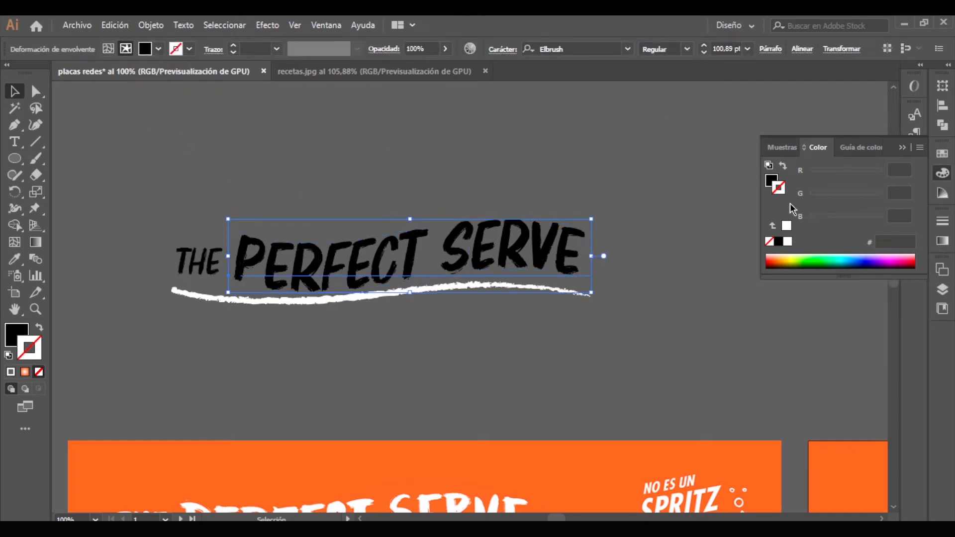
click(772, 181)
click(788, 243)
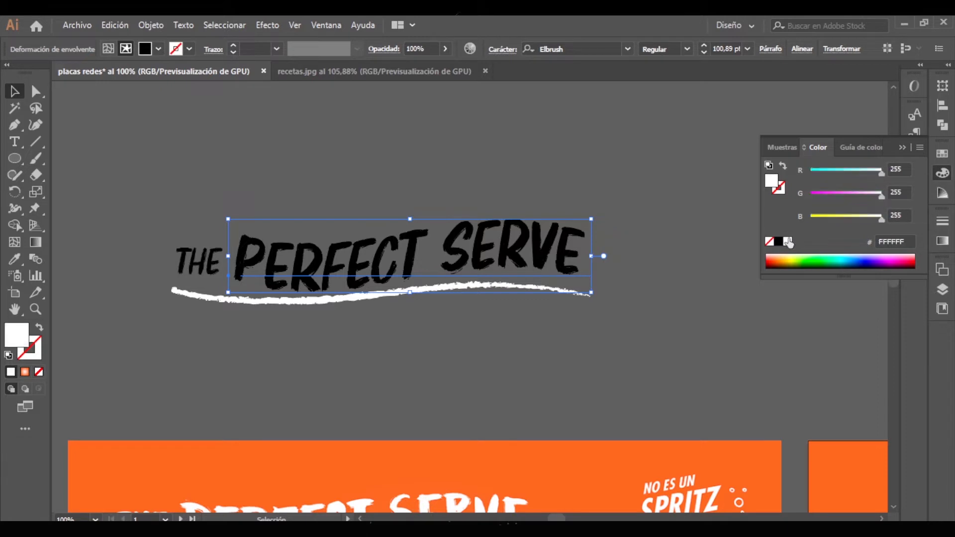
click(108, 49)
click(189, 268)
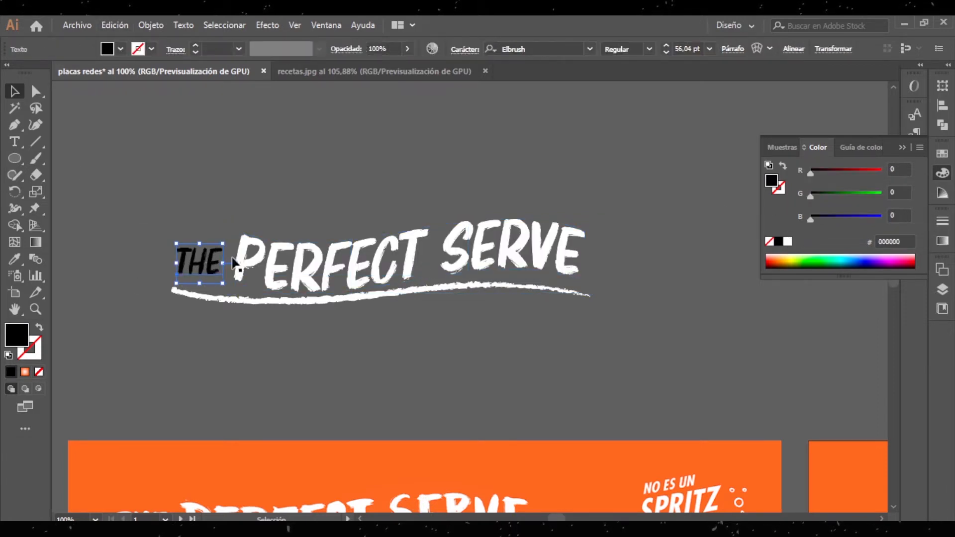
click(788, 242)
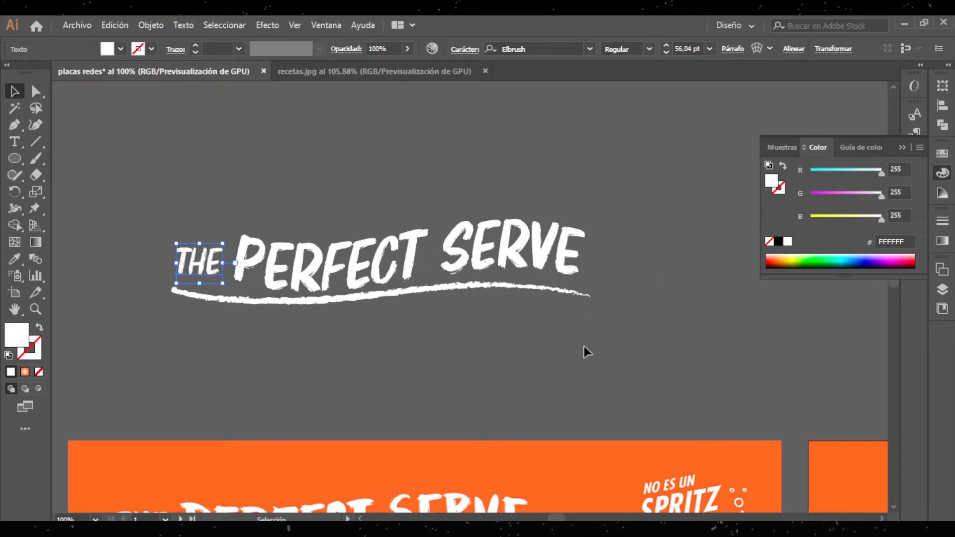
- Group the word THE, the warped PERFECT SERVE lettering and the brush-stroke underline into one object
drag(584, 351, 175, 176)
key(v)
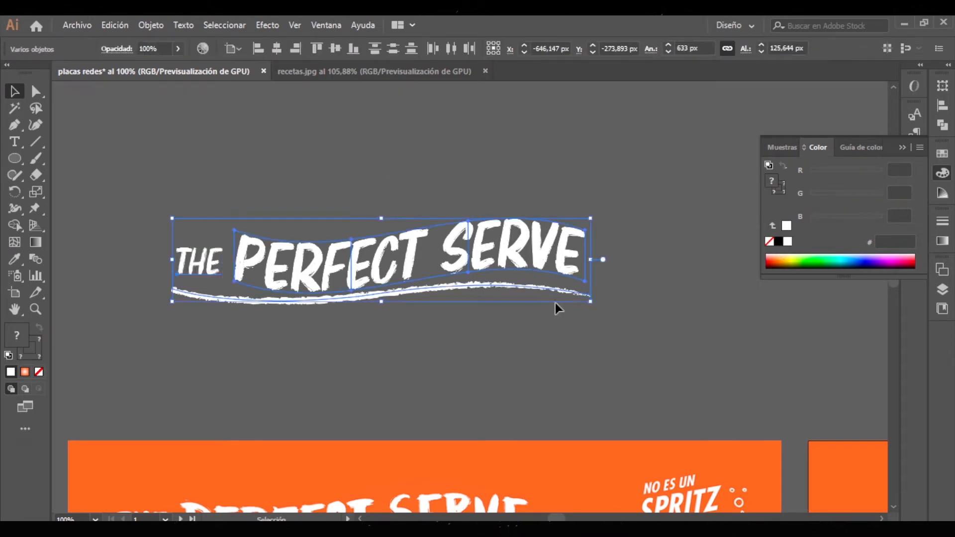
click(647, 312)
drag(143, 140, 348, 298)
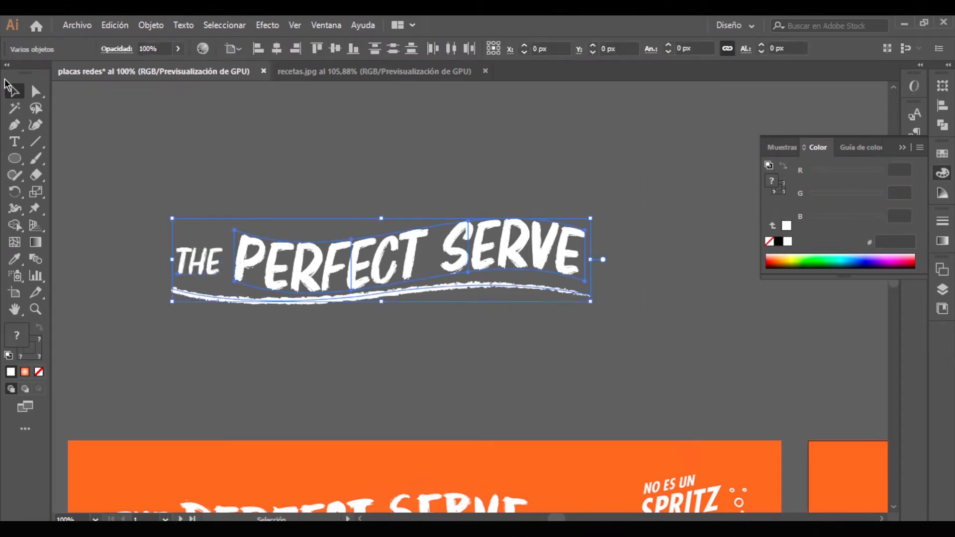
key(a)
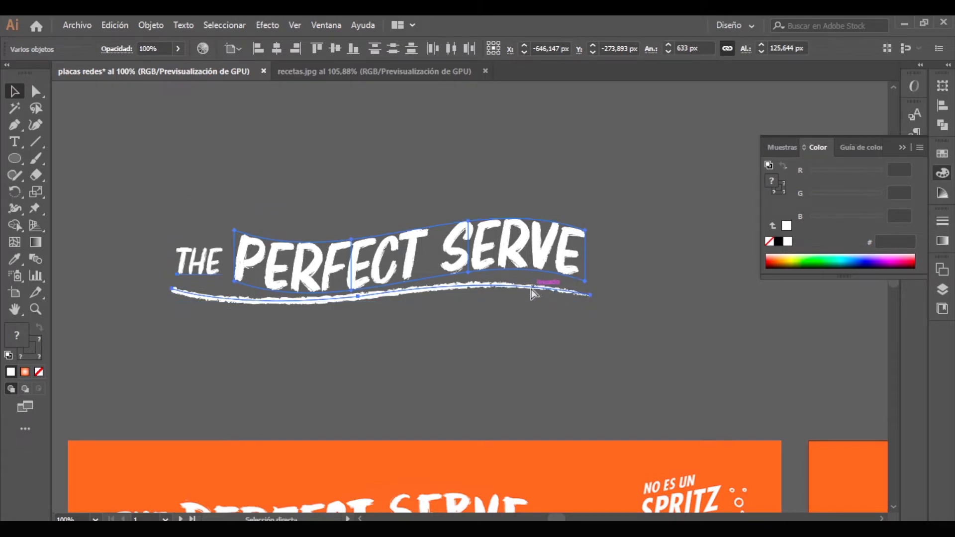
key(v)
scroll(487, 243, down, 1)
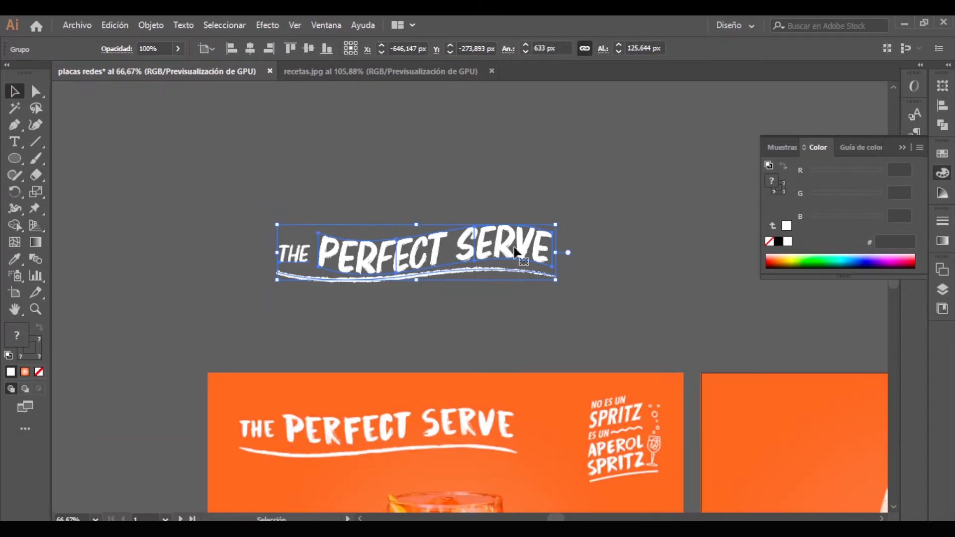
- Move the grouped white title onto the orange artboard with the plain glass, above the glass
drag(495, 270, 497, 243)
drag(505, 314, 419, 273)
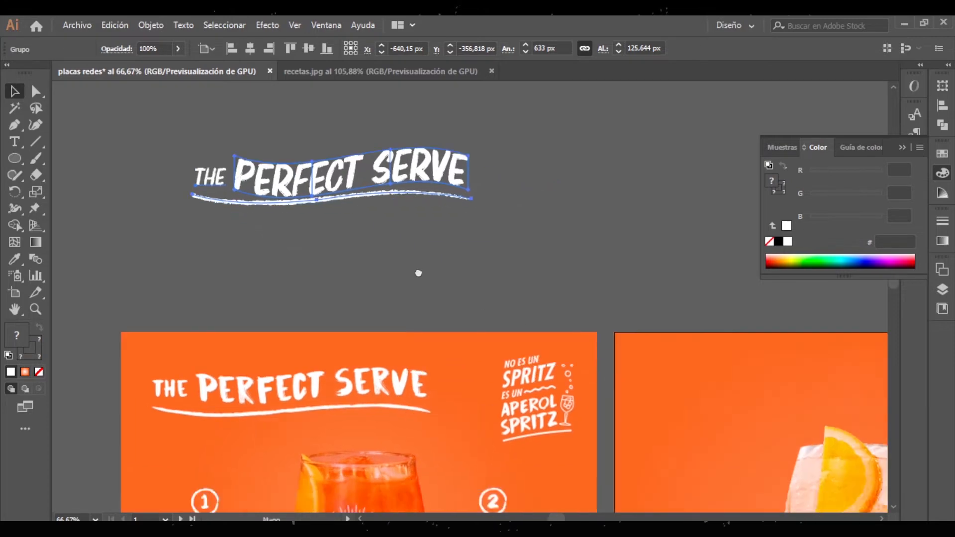
key(ctrl+minus)
drag(349, 199, 577, 307)
click(604, 222)
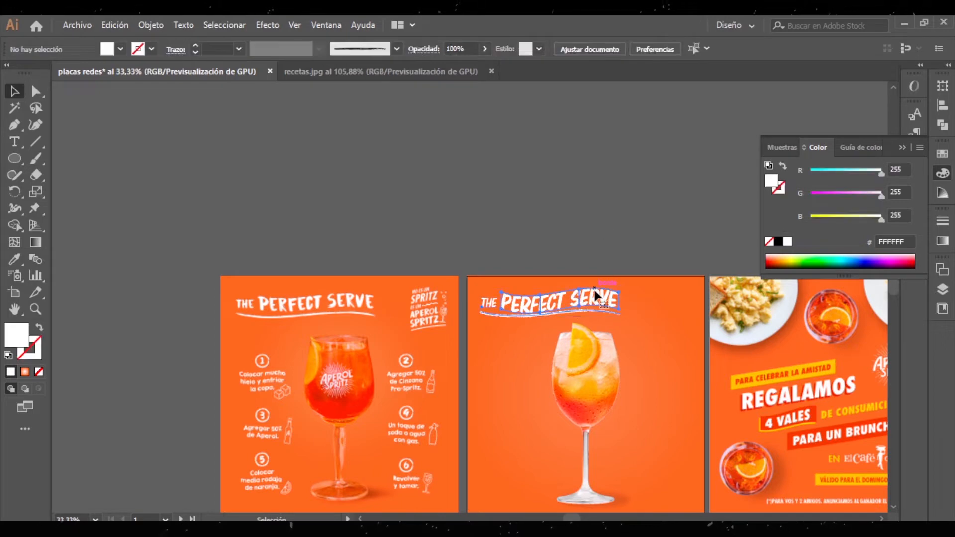
click(593, 288)
- Scale the title group down slightly and place it in the artboard's upper-left corner, matching the reference post
key(ctrl+plus)
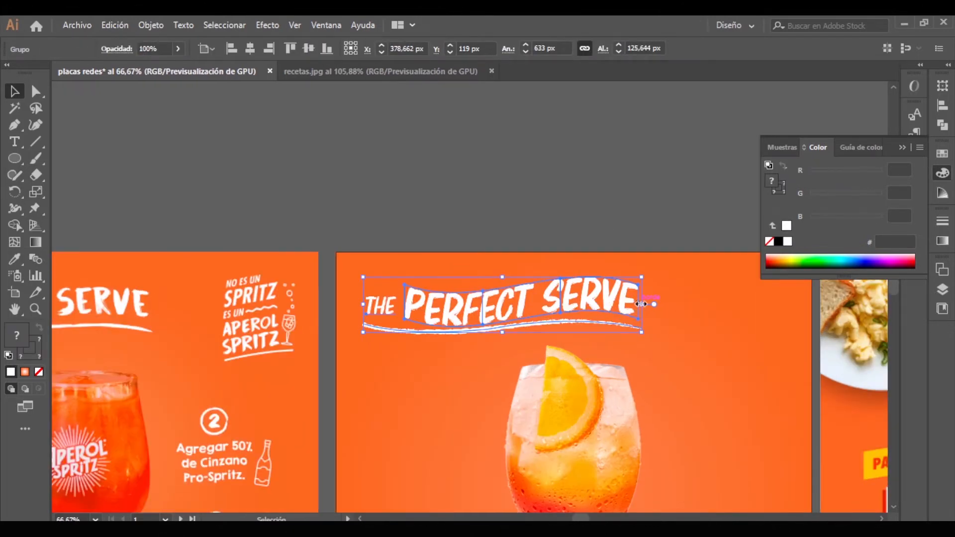
drag(638, 307, 606, 305)
click(575, 166)
key(ctrl+minus)
key(ctrl+minus)
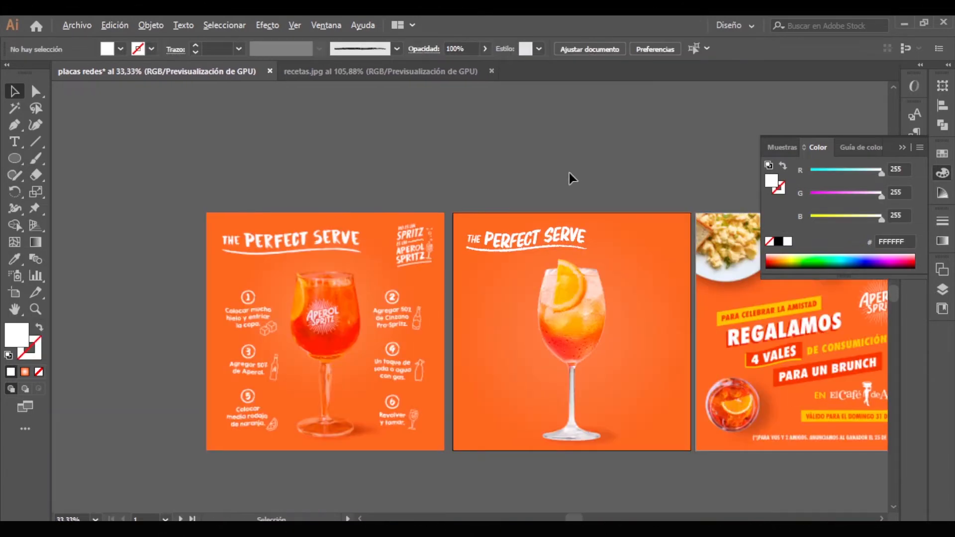
drag(538, 240, 535, 231)
click(546, 165)
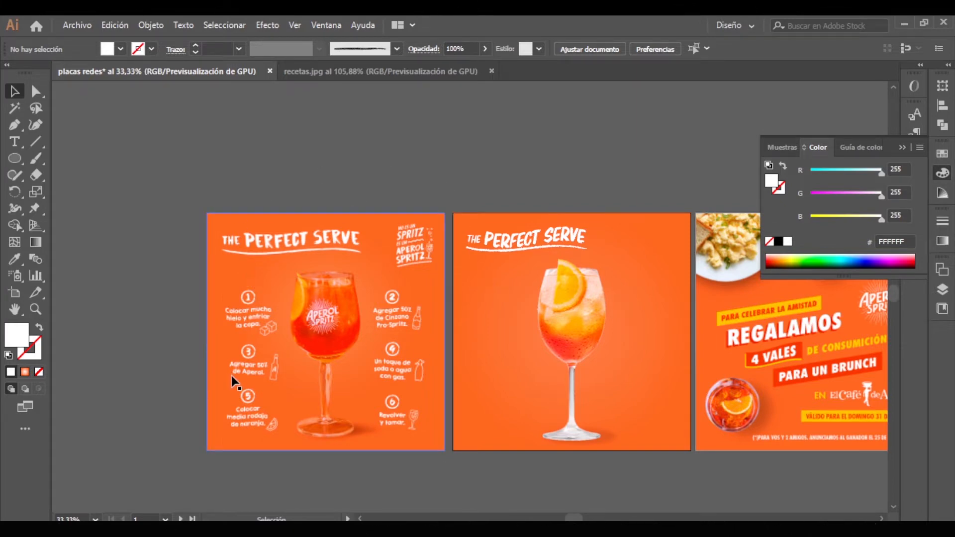
- Add the number 1 as white Elbrush text at 51.08 pt beside the reference post's circled number 1
scroll(239, 317, up, 2)
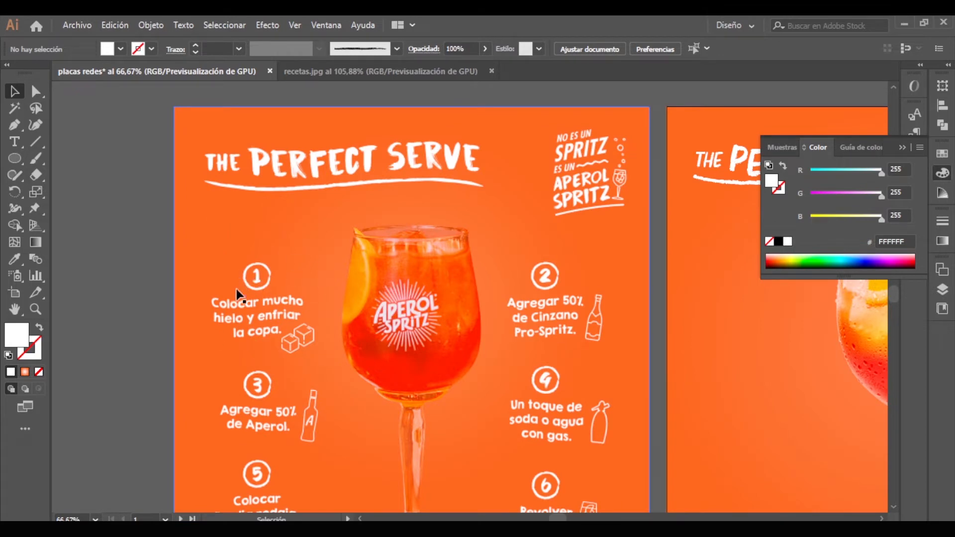
scroll(213, 354, down, 2)
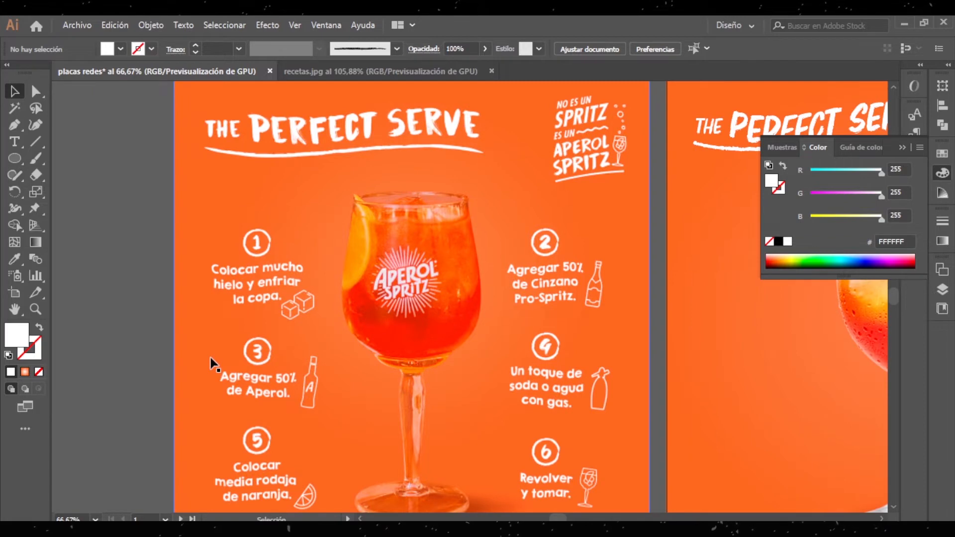
scroll(213, 363, down, 1)
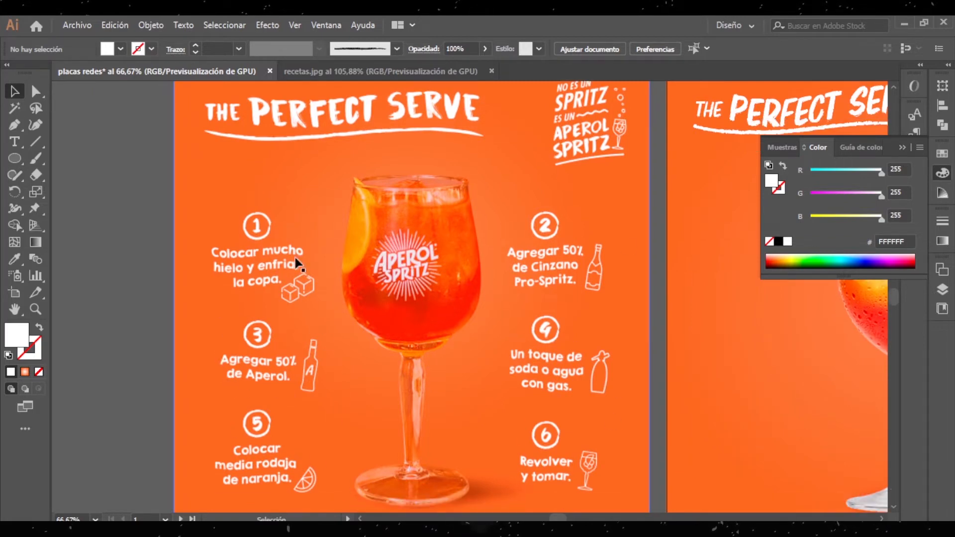
scroll(248, 218, up, 4)
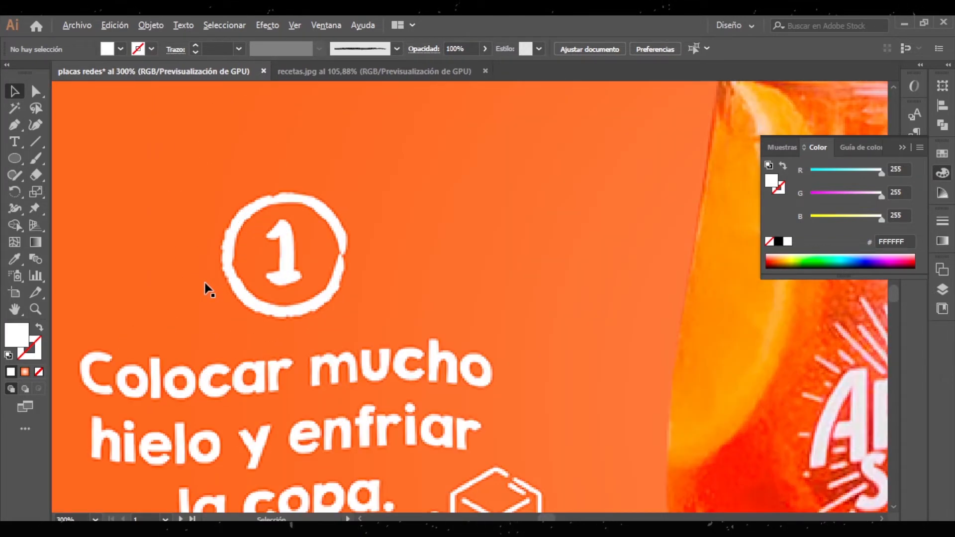
scroll(209, 290, down, 1)
key(t)
click(389, 256)
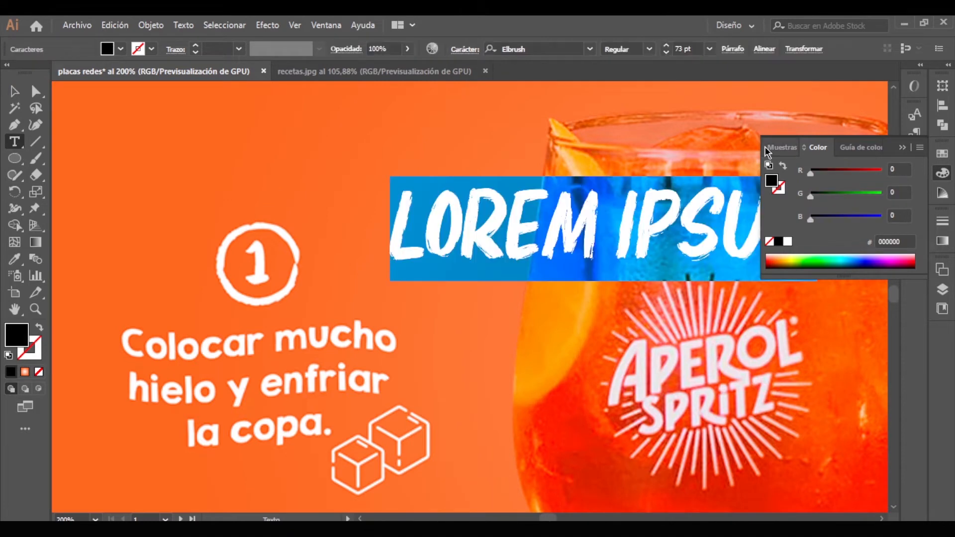
text(1)
click(14, 91)
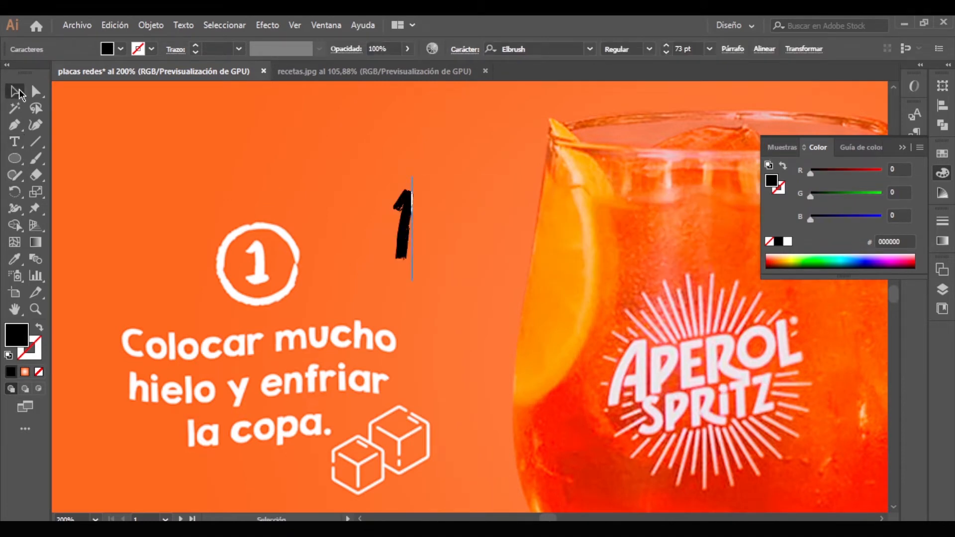
click(787, 242)
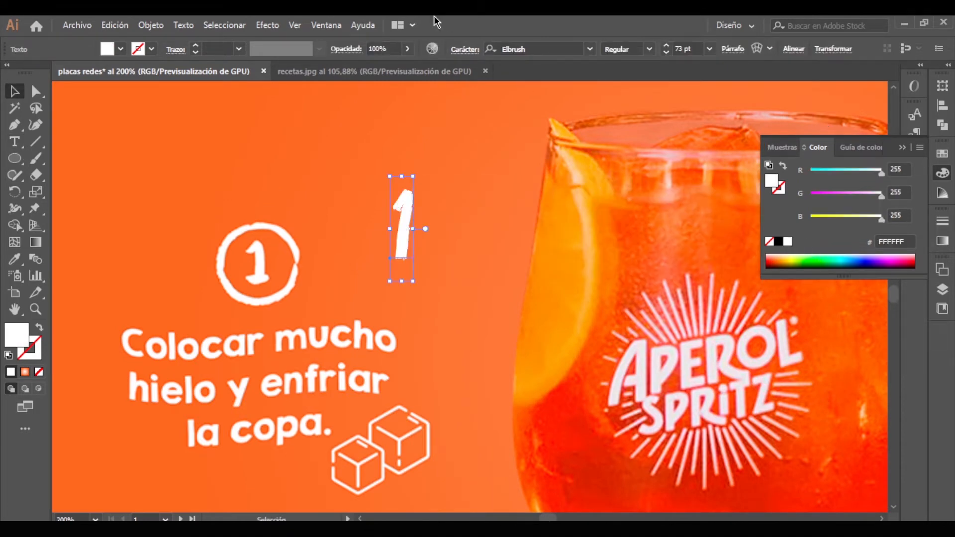
drag(413, 176, 406, 208)
drag(395, 262, 373, 282)
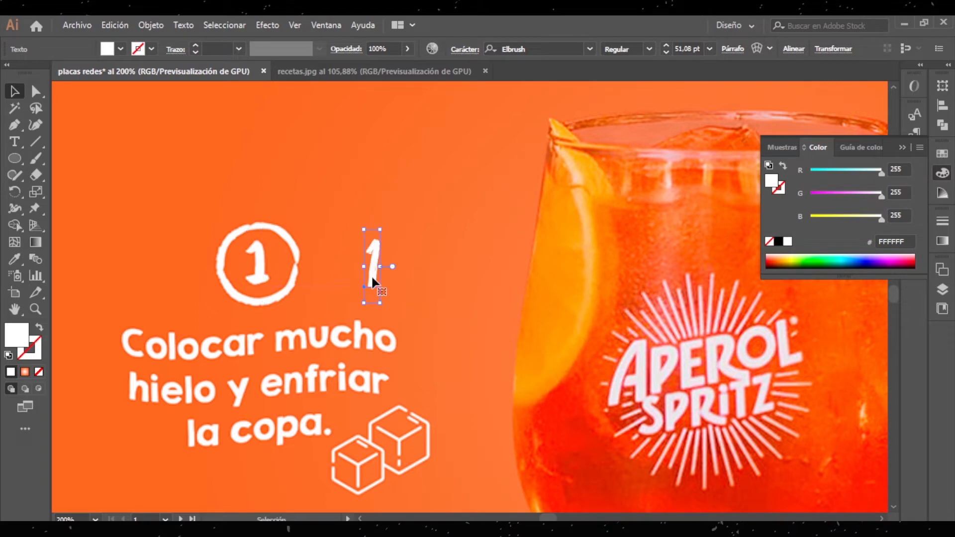
- Draw a circle over the reference's number 1 ring with a white stroke and no fill
click(14, 158)
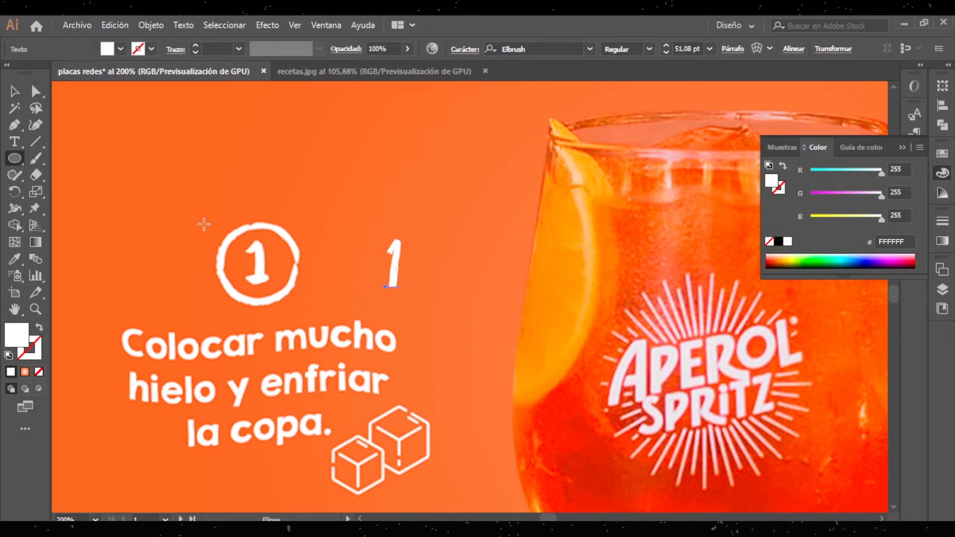
drag(221, 232, 300, 280)
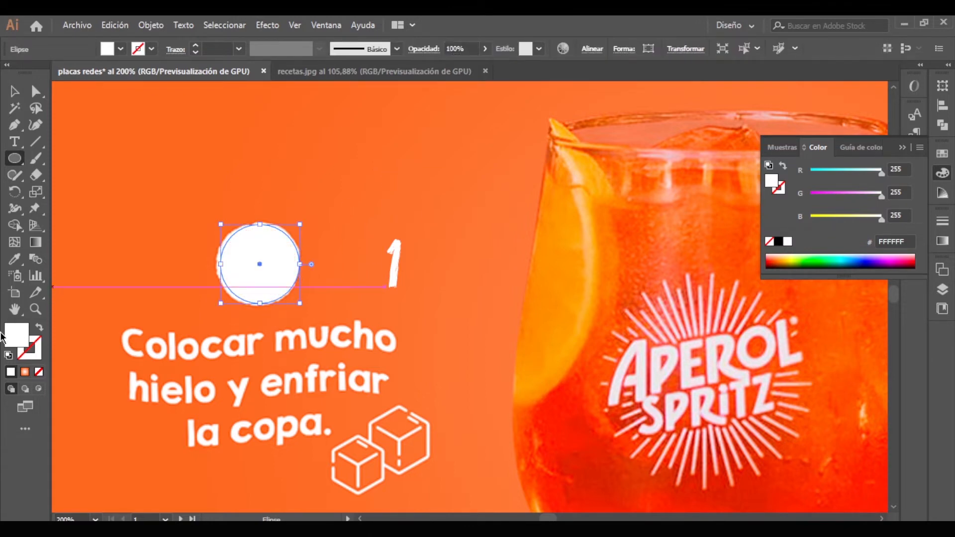
click(40, 329)
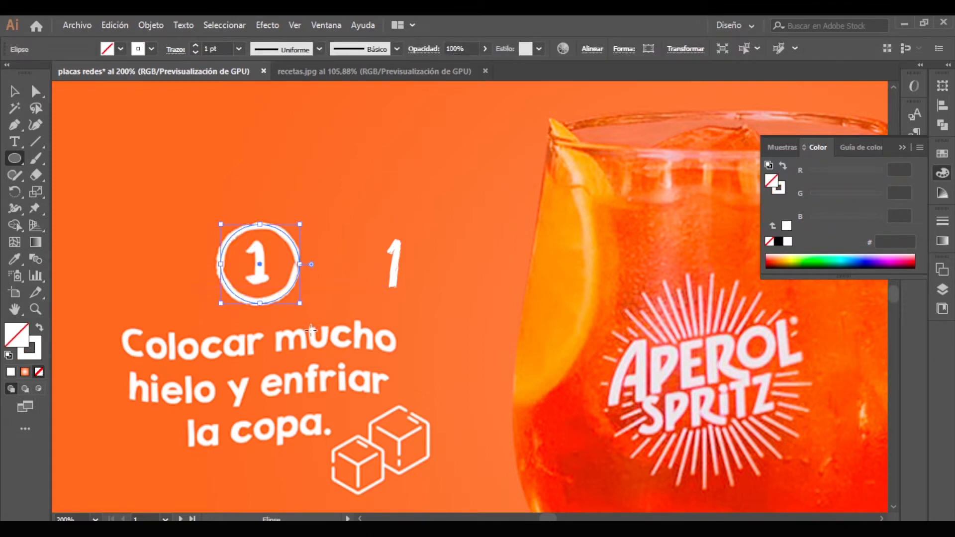
- Apply the rough charcoal-like brush to the circle's stroke and set its weight to 3 pt
click(395, 50)
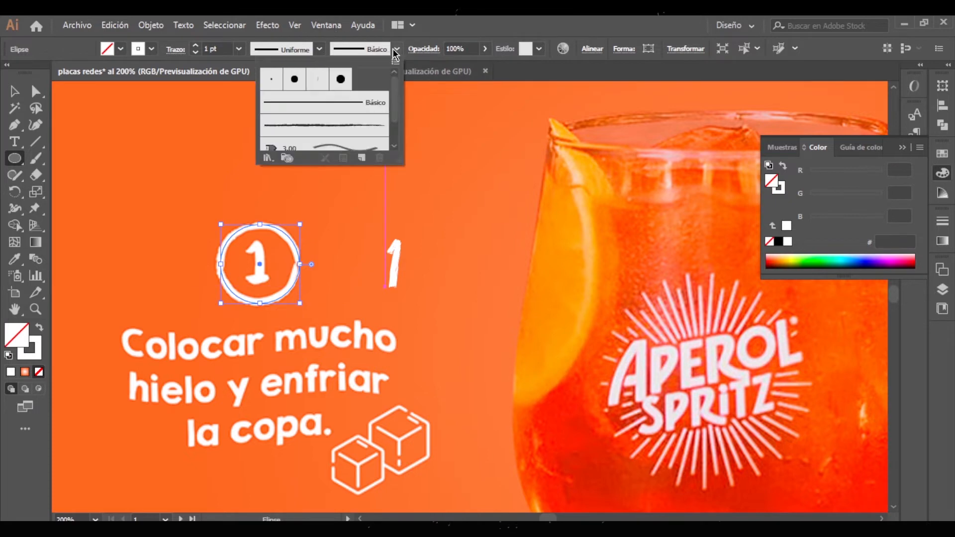
click(330, 125)
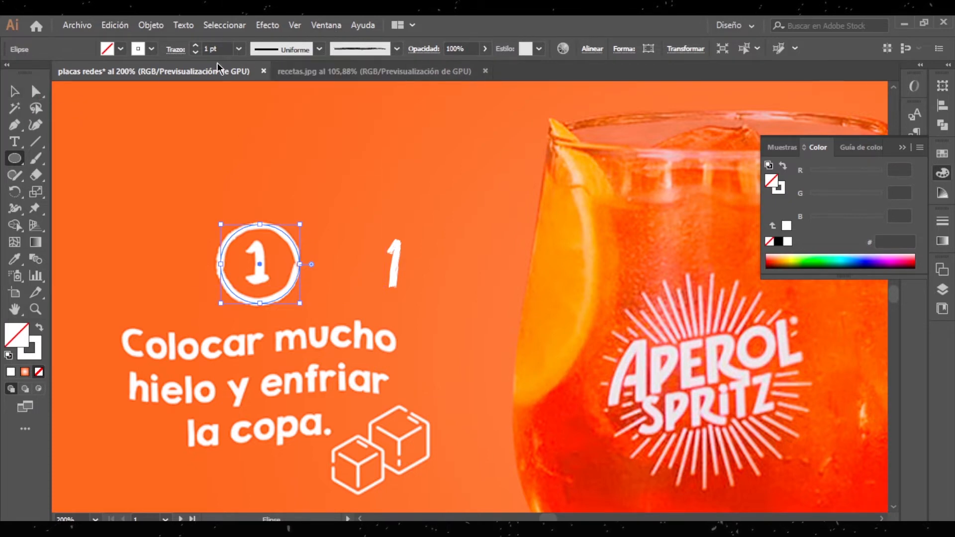
click(195, 46)
click(195, 46)
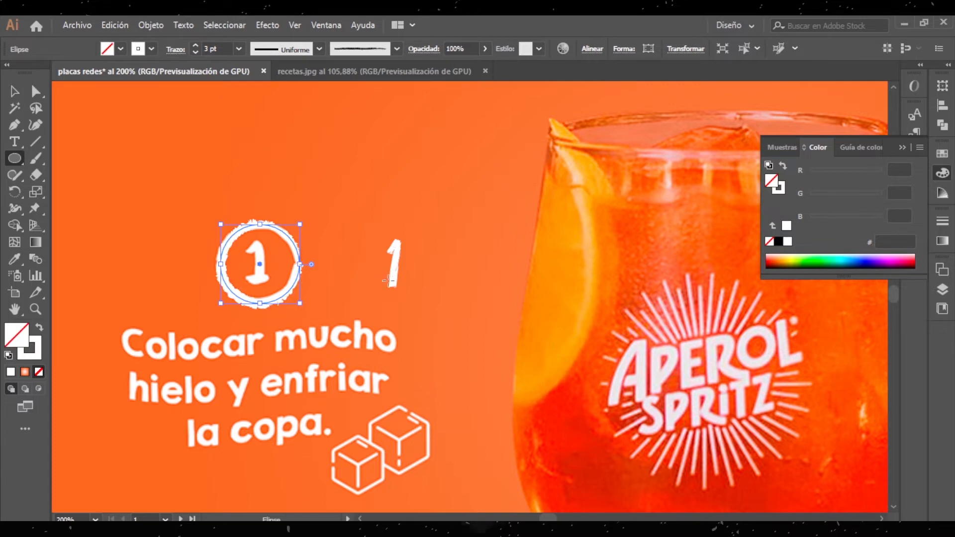
- Bring the brushed circle and the new number 1 together beside the reference, with the number inside the circle
click(14, 91)
drag(395, 268, 367, 257)
shift+click(284, 236)
click(421, 197)
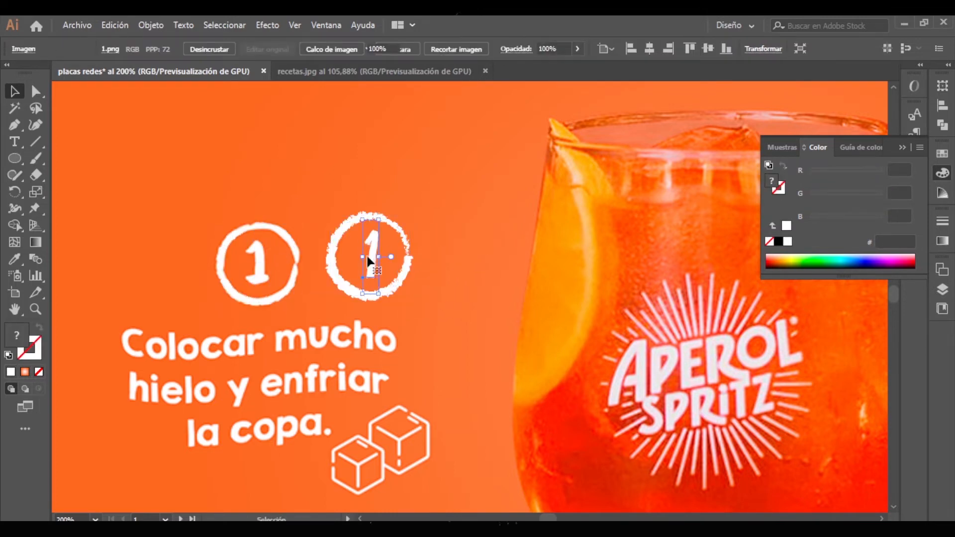
- Reduce the brushed circle's stroke weight and nudge the number 1 to the centre of the circle
click(397, 282)
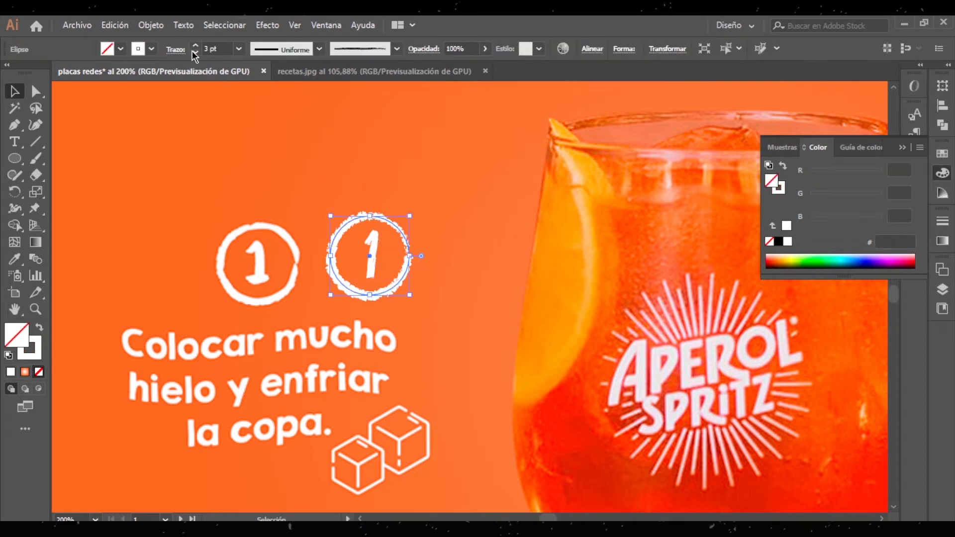
click(500, 234)
scroll(363, 143, down, 2)
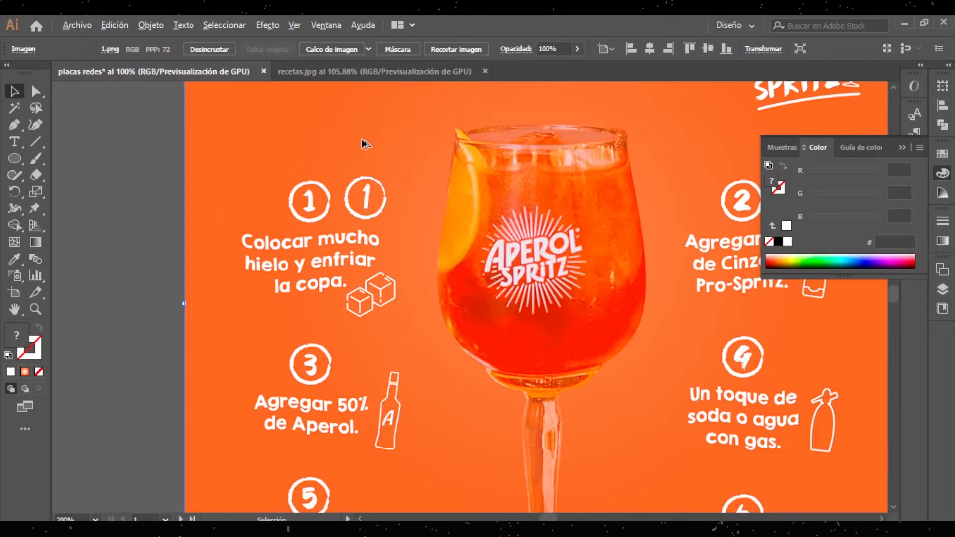
scroll(335, 224, up, 1)
scroll(336, 224, up, 1)
drag(402, 191, 398, 191)
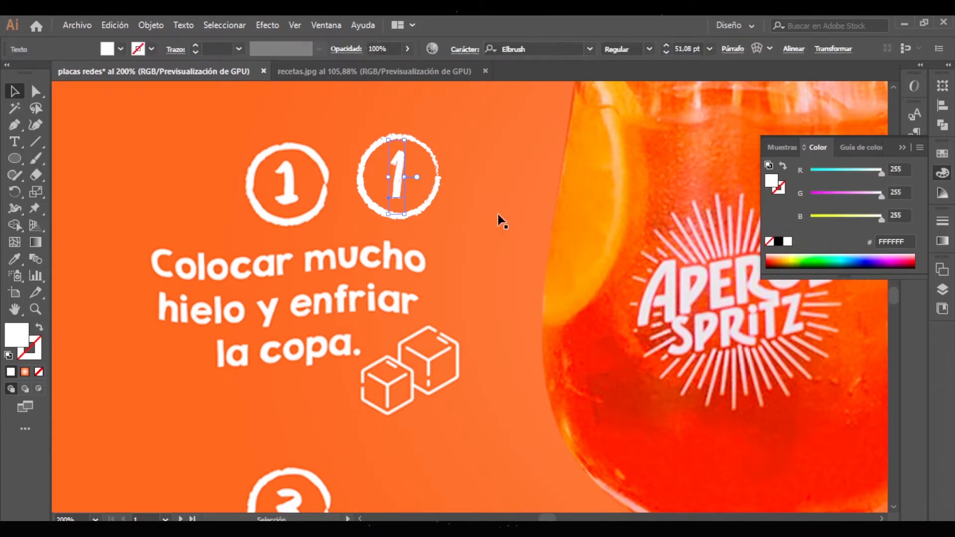
click(500, 219)
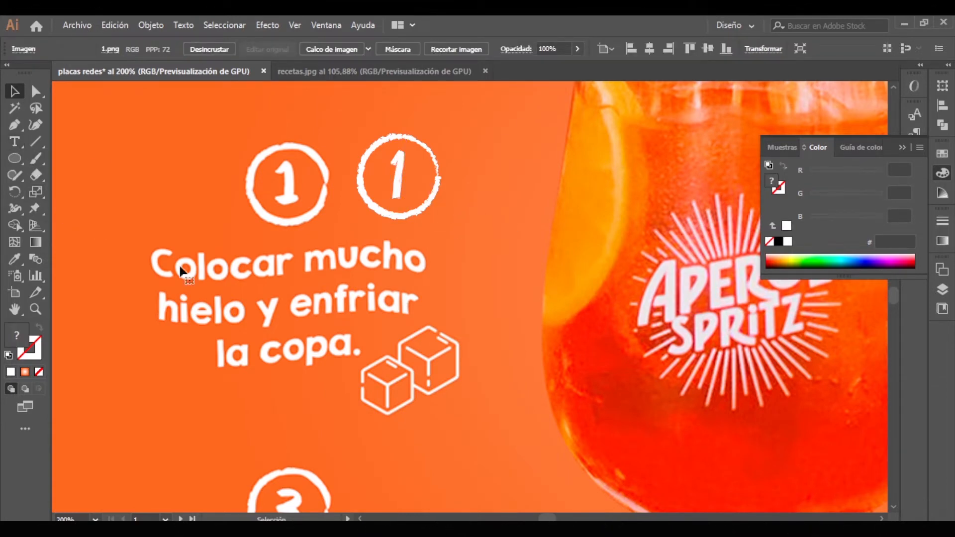
- Start a new text line over the reference's first instruction and set its font to Frutiger LT Std 65 Bold
click(15, 142)
scroll(234, 348, down, 1)
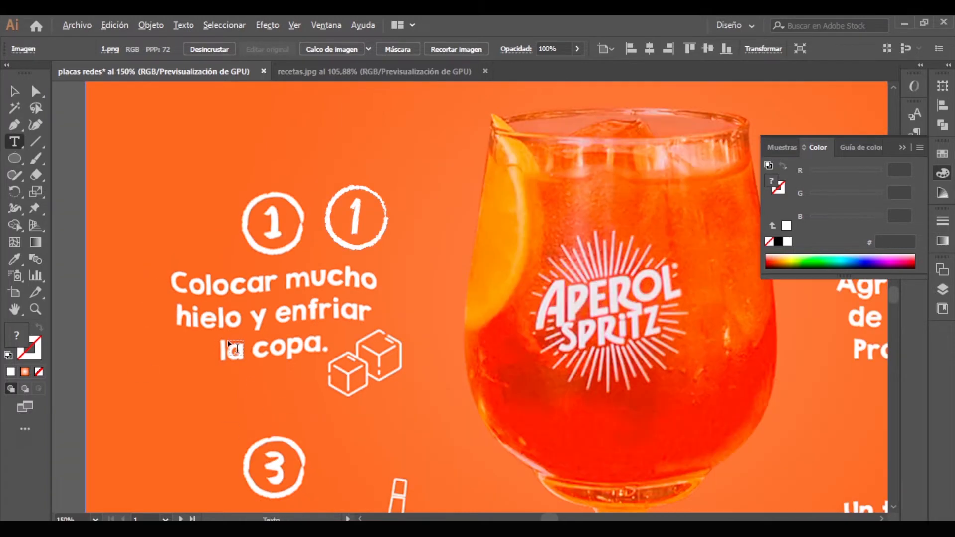
click(188, 358)
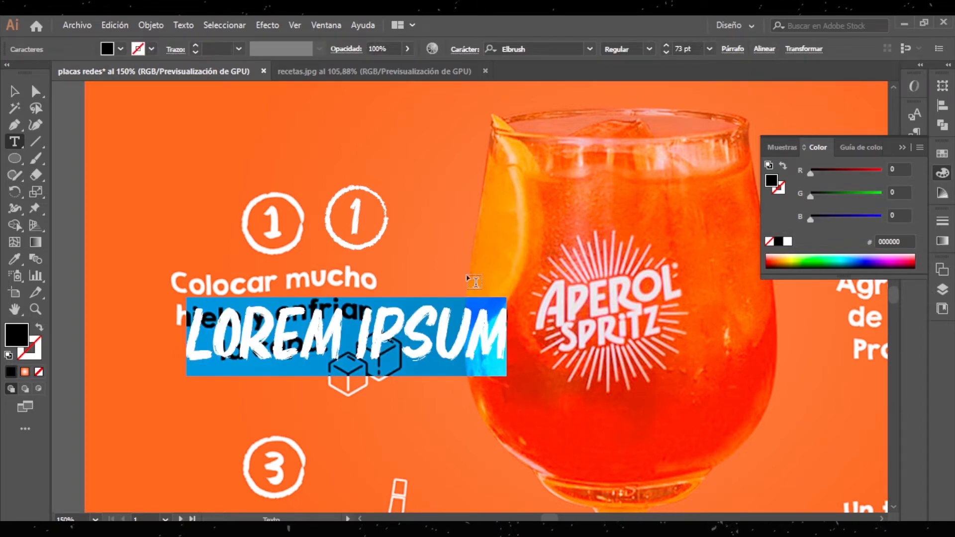
click(561, 47)
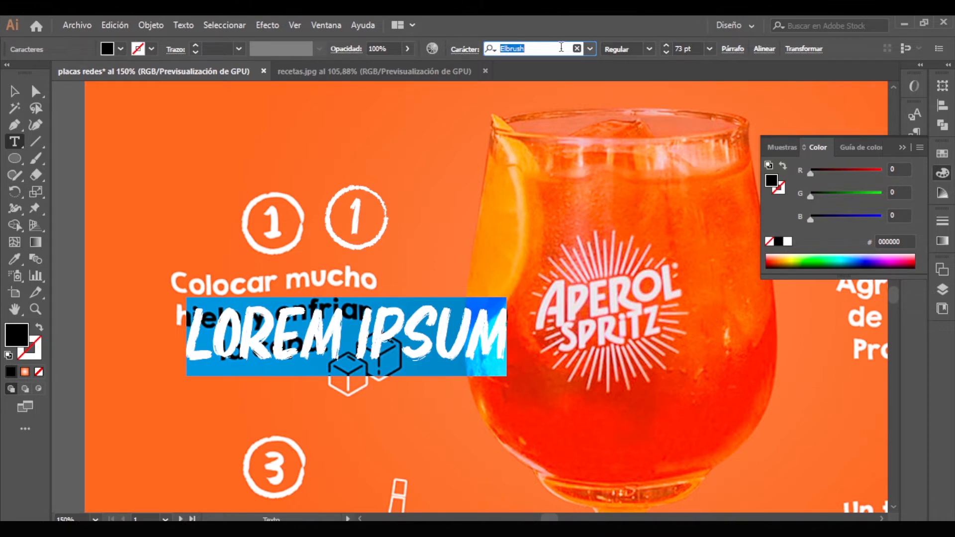
text(fru)
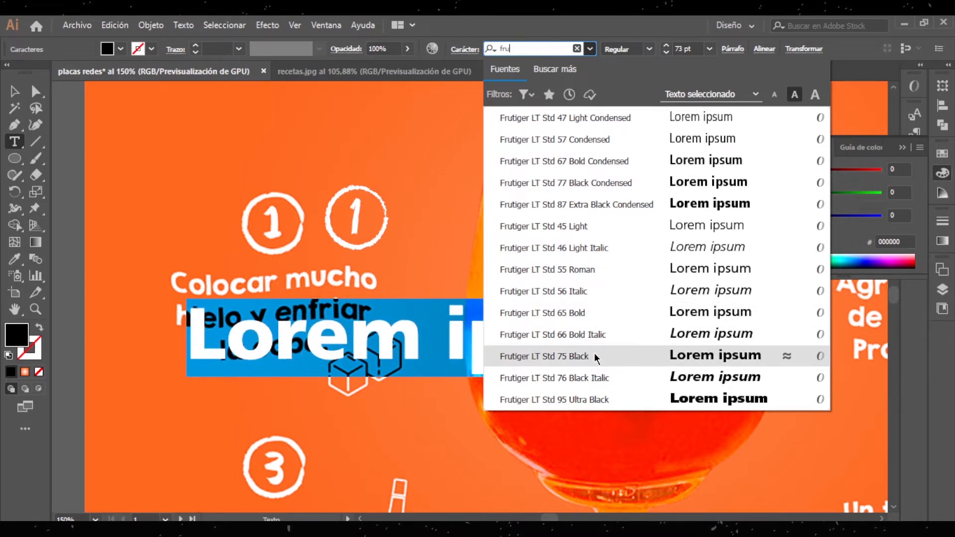
click(591, 314)
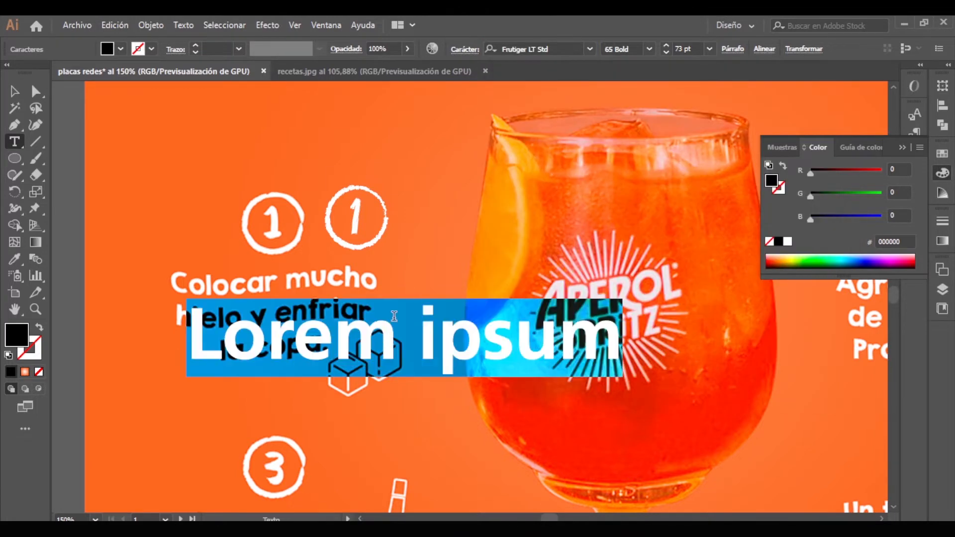
- Replace the placeholder point text with "Colocar mucho", "hielo y enfriar" and "la copa" on three separate lines
text(CO)
key(BackSpace)
key(BackSpace)
text(Co)
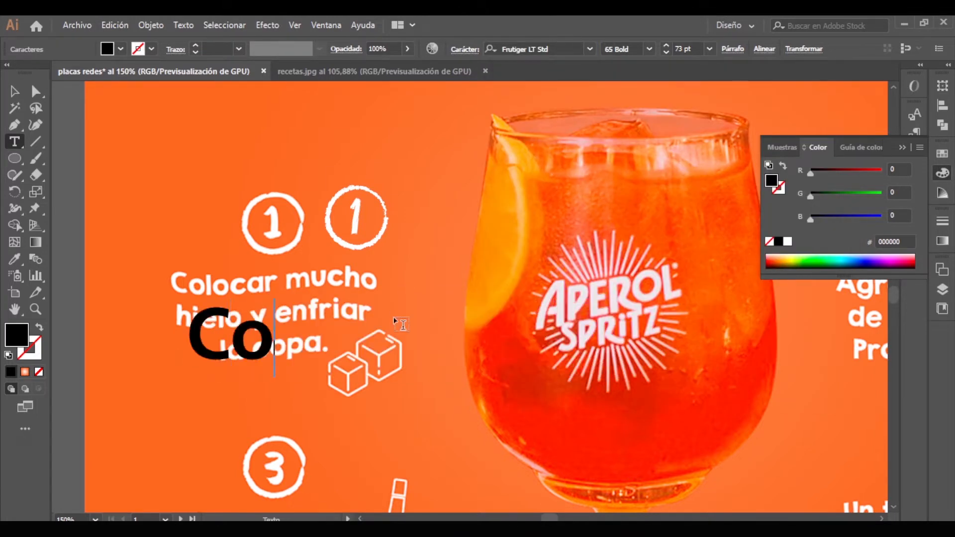
text(locar m)
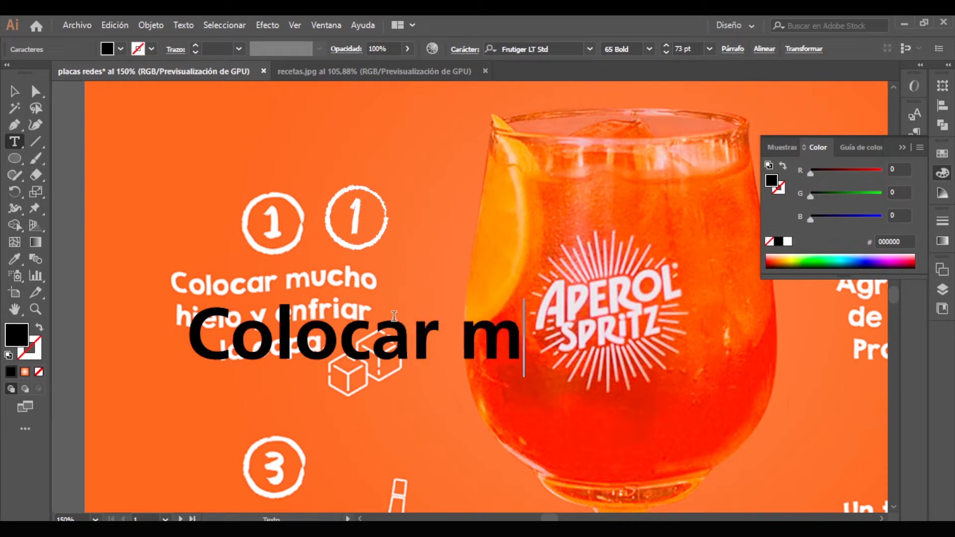
text(ucho)
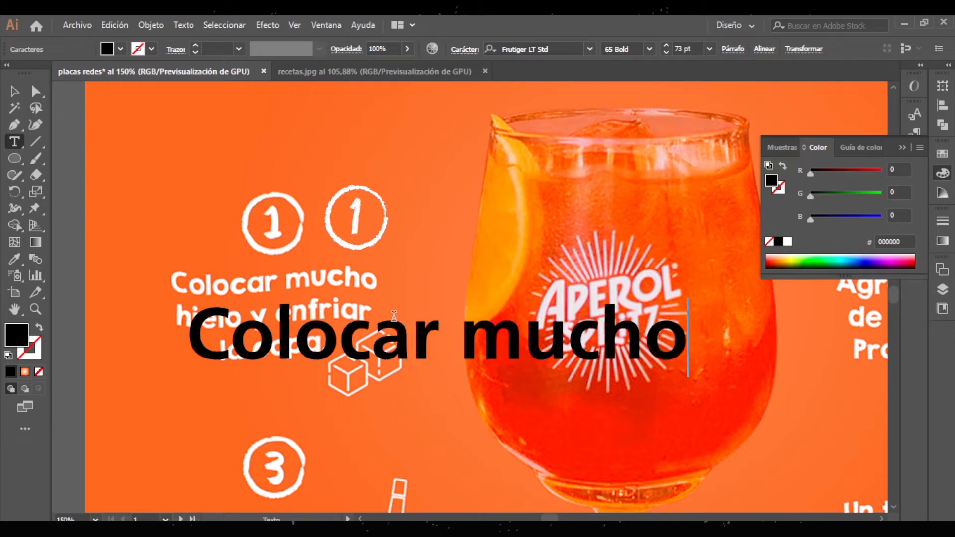
key(Return)
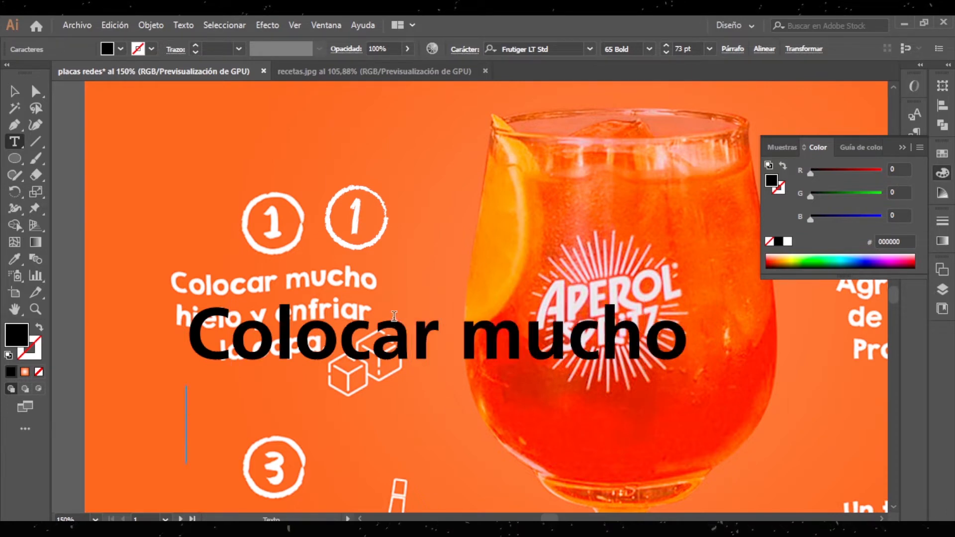
text(hielo y )
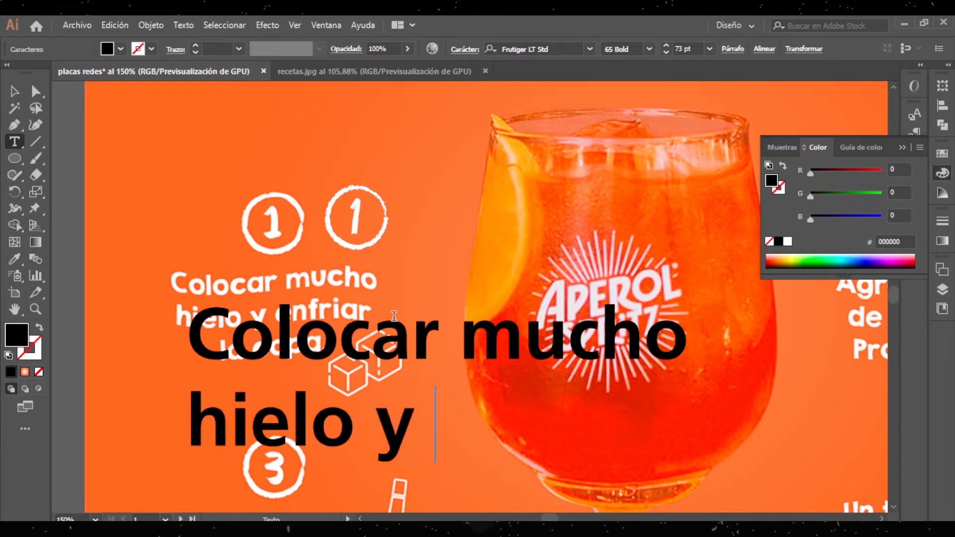
text(enfr)
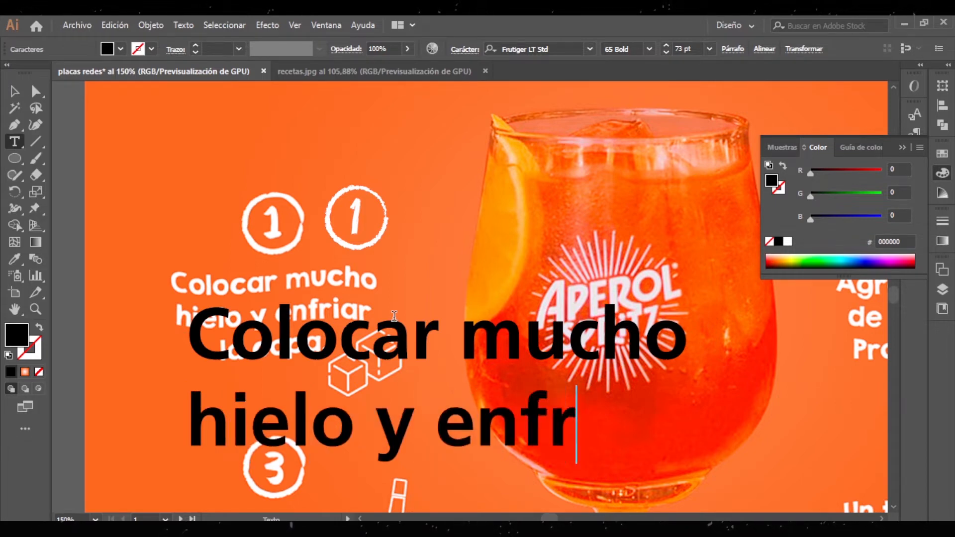
text(ias)
key(BackSpace)
text(r)
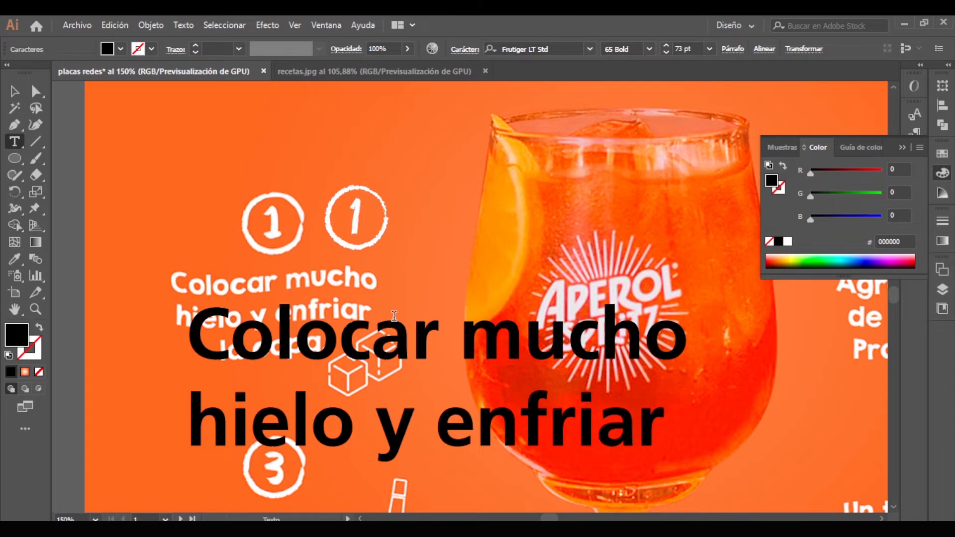
key(Return)
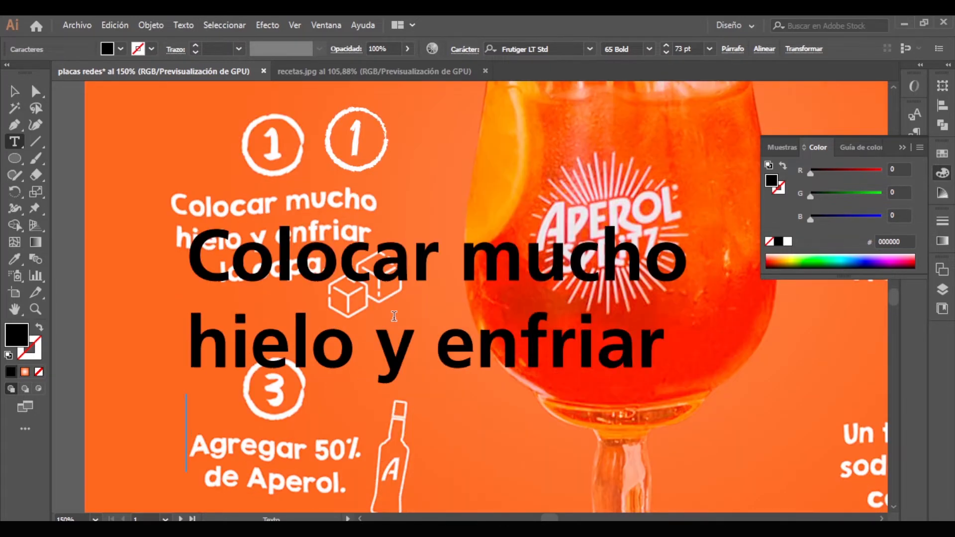
text(la copa)
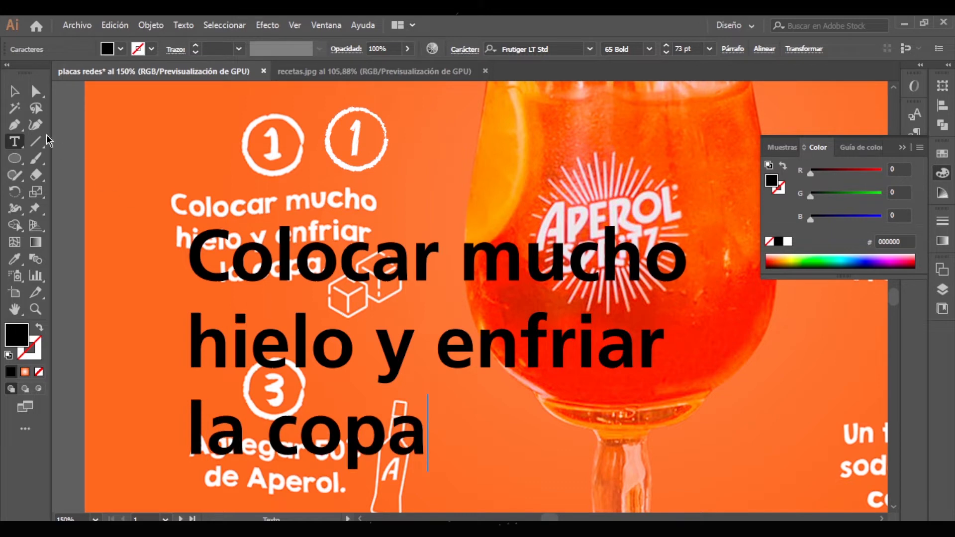
key(Escape)
- Move the three-line text off the orange artboard into the empty canvas area beside its upper part
scroll(612, 313, down, 3)
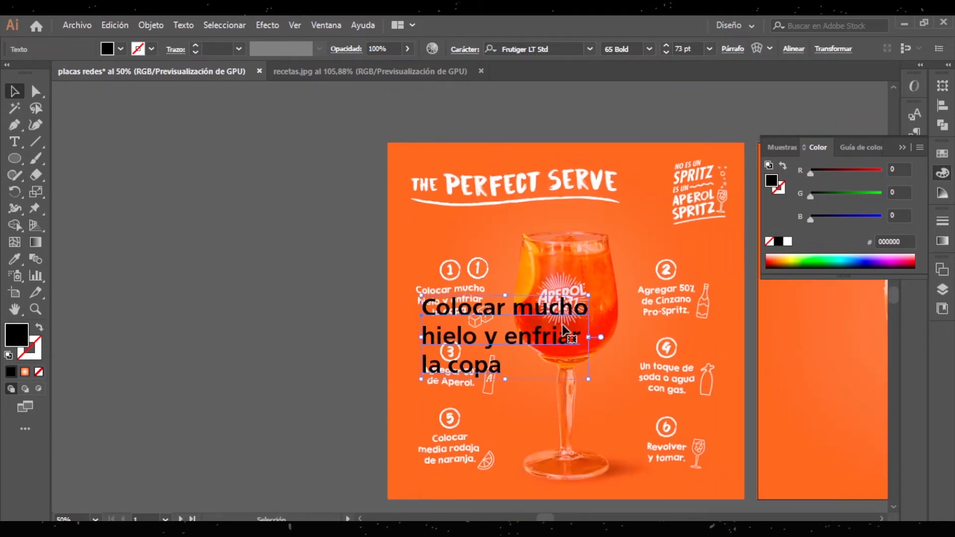
drag(534, 300, 320, 291)
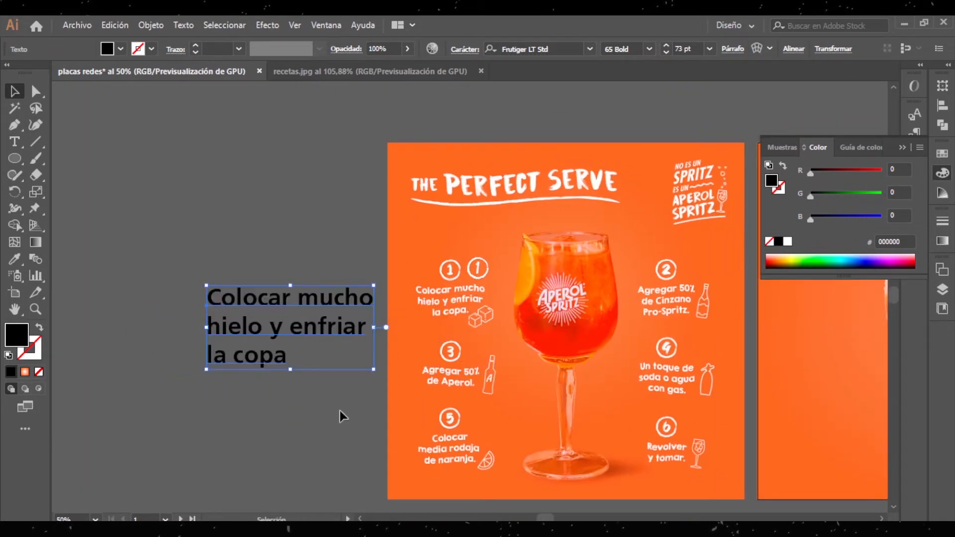
drag(330, 323, 219, 200)
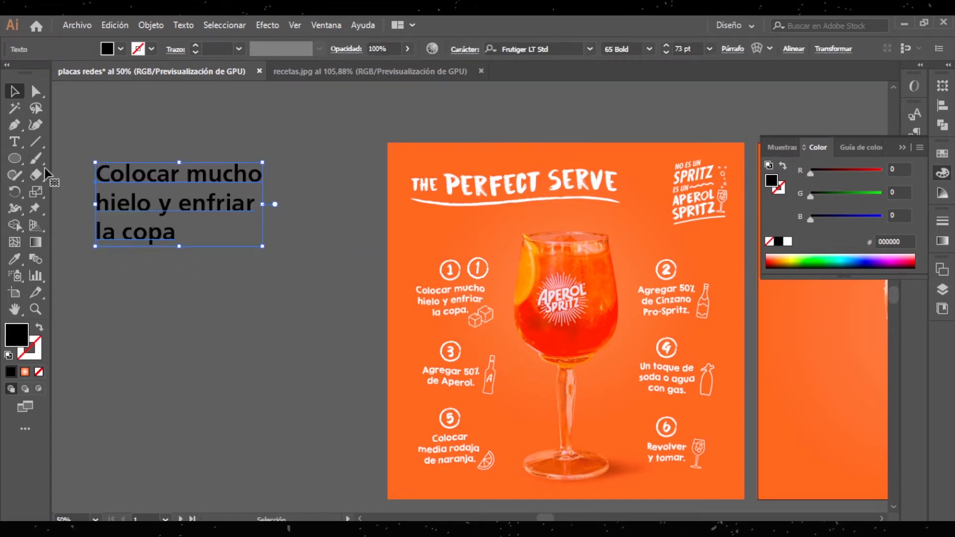
- Create an area text frame below the first text, outside the artboard, containing "Colocar mucho hielo y enfriar la copa"
click(14, 142)
drag(187, 286, 356, 395)
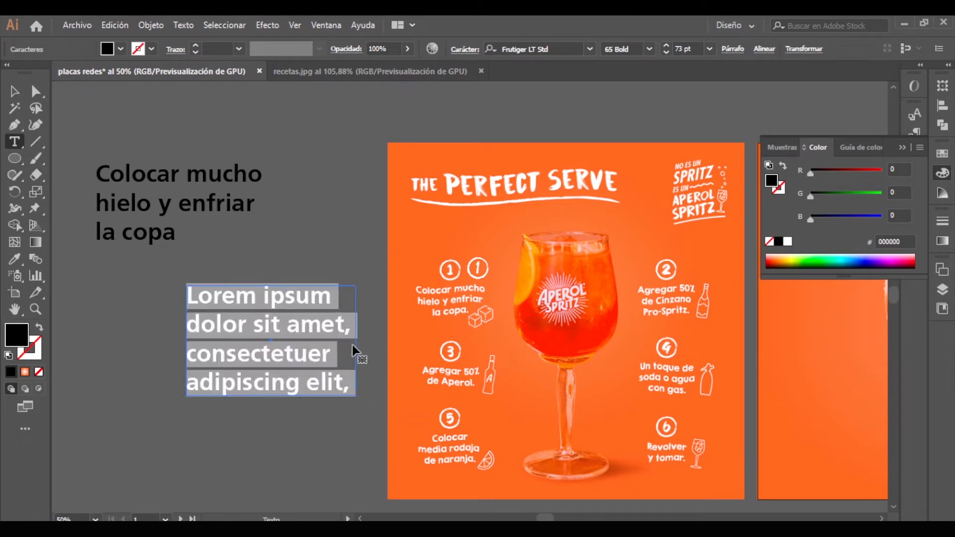
key(ctrl+z)
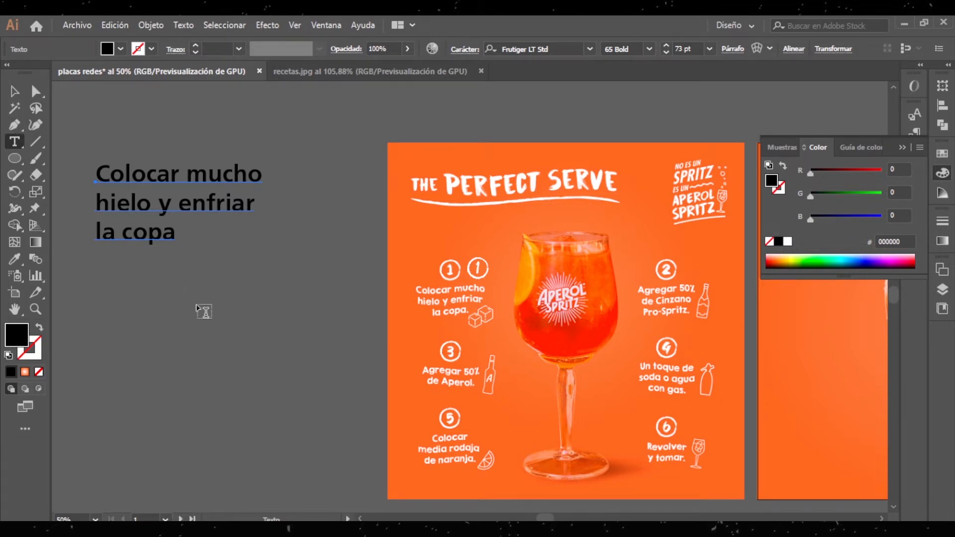
drag(198, 304, 333, 411)
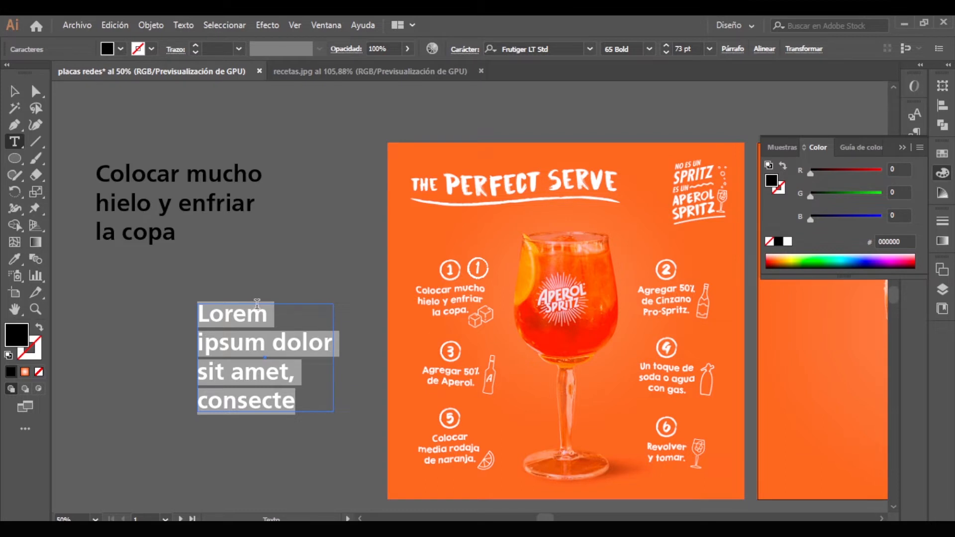
text(Coloca)
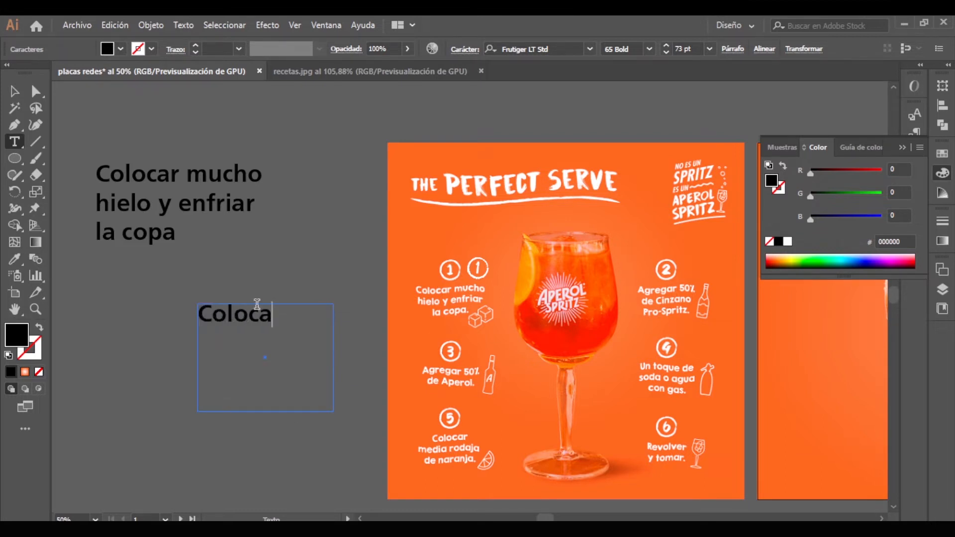
text(r mucho)
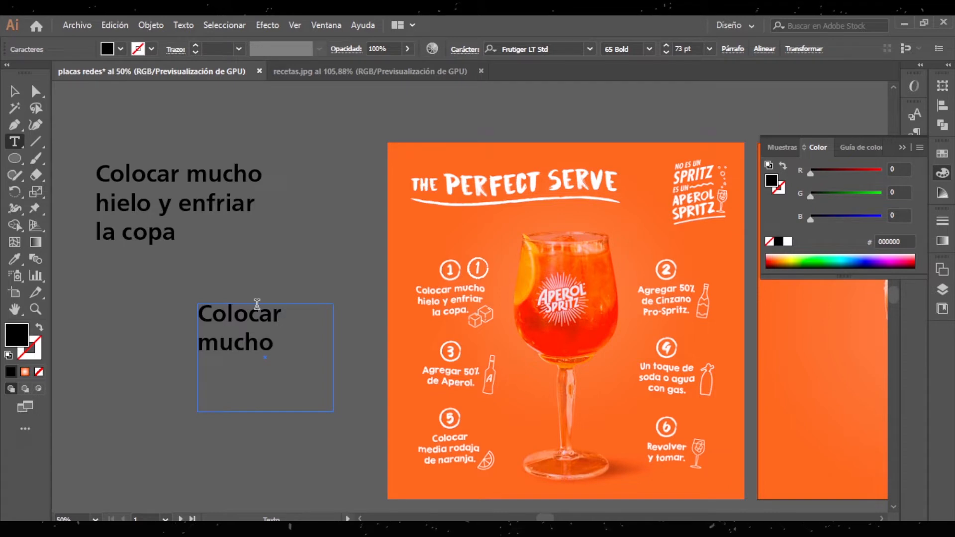
text( hielo y e)
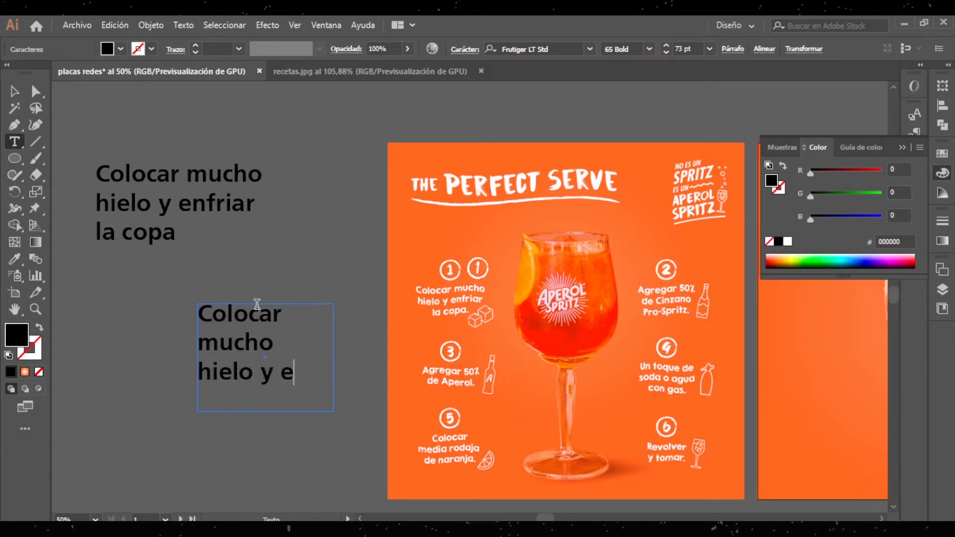
text(nfriar la copa)
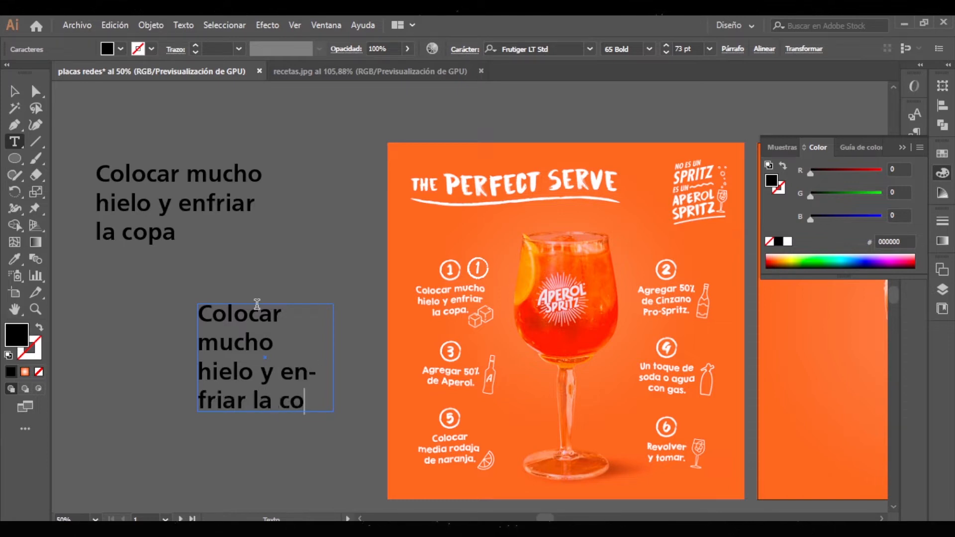
click(14, 91)
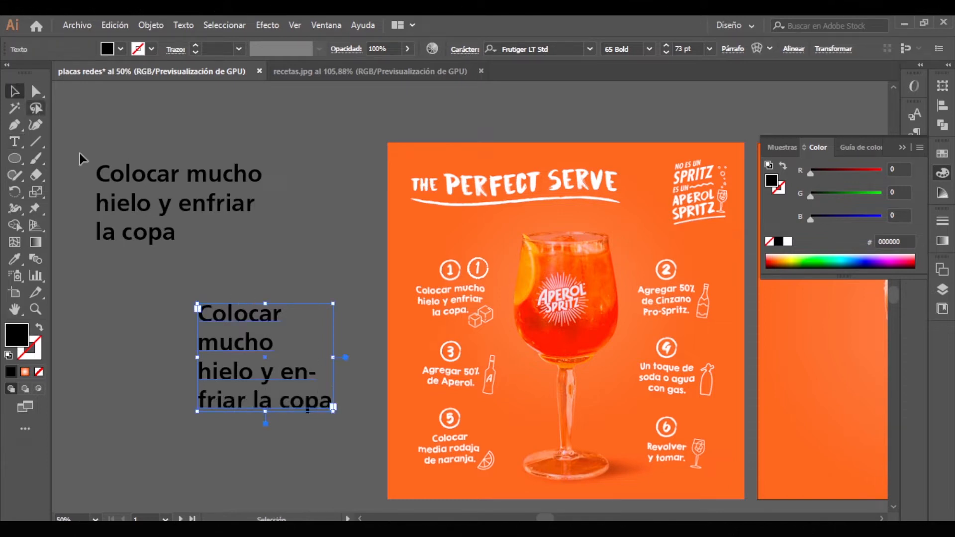
- Widen the area text frame until its text wraps into three lines, and place it directly beneath the first text
drag(332, 359, 367, 361)
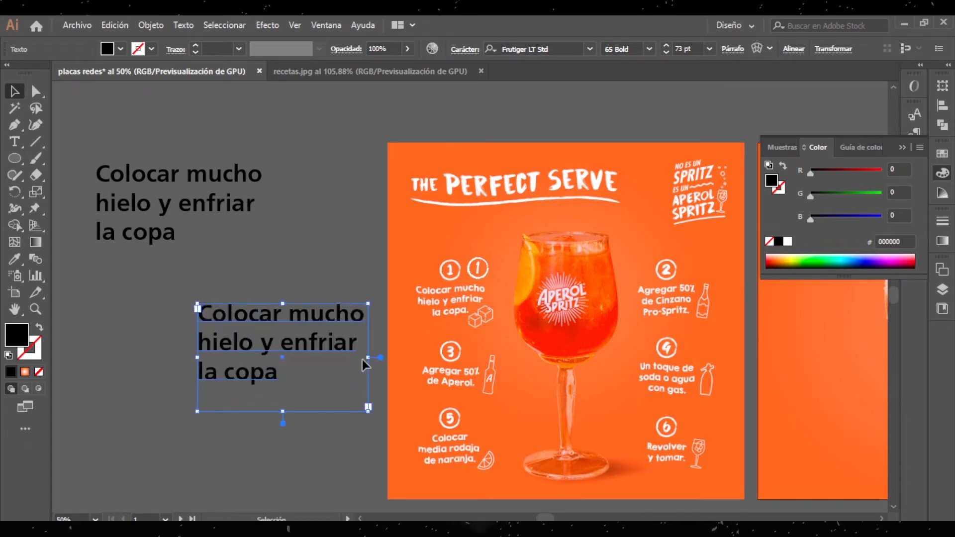
click(312, 256)
click(309, 338)
drag(283, 413, 214, 332)
- Select the upper text block, show the paragraph settings beside it and collapse the color settings
click(213, 190)
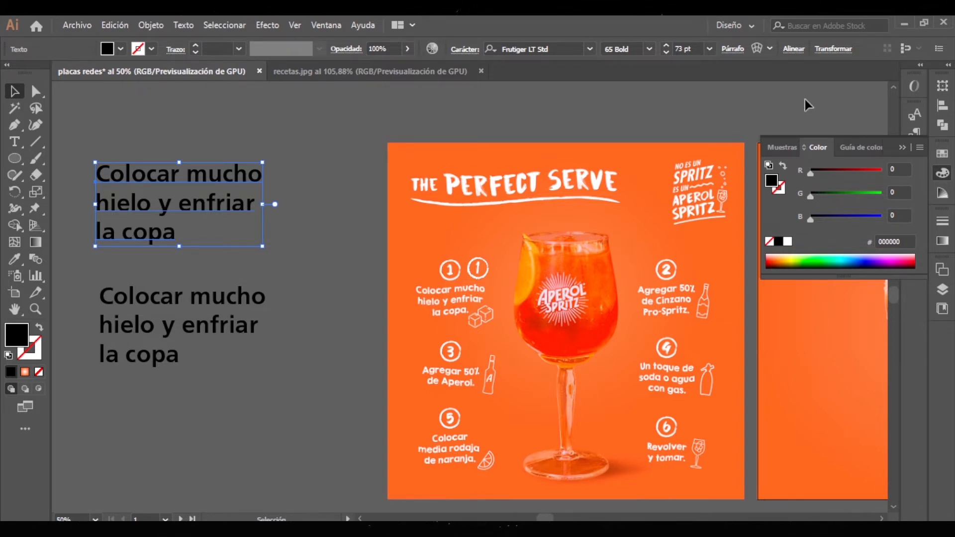
click(328, 26)
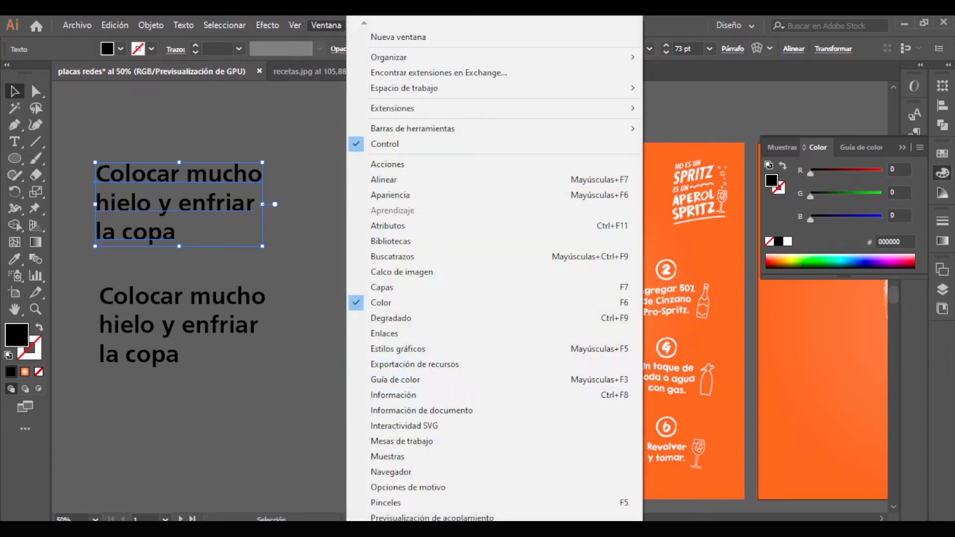
scroll(494, 268, down, 9)
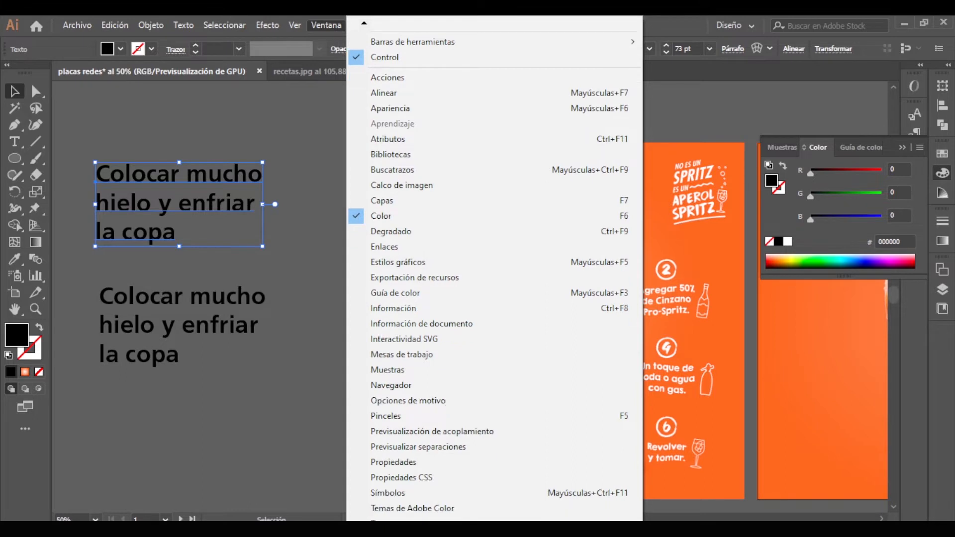
scroll(376, 484, down, 1)
mouse_move(381, 467)
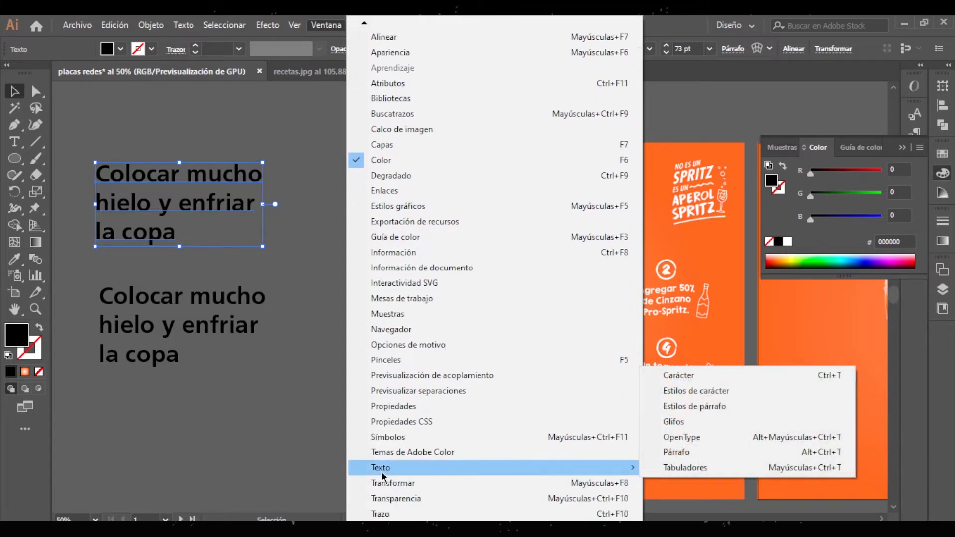
click(672, 453)
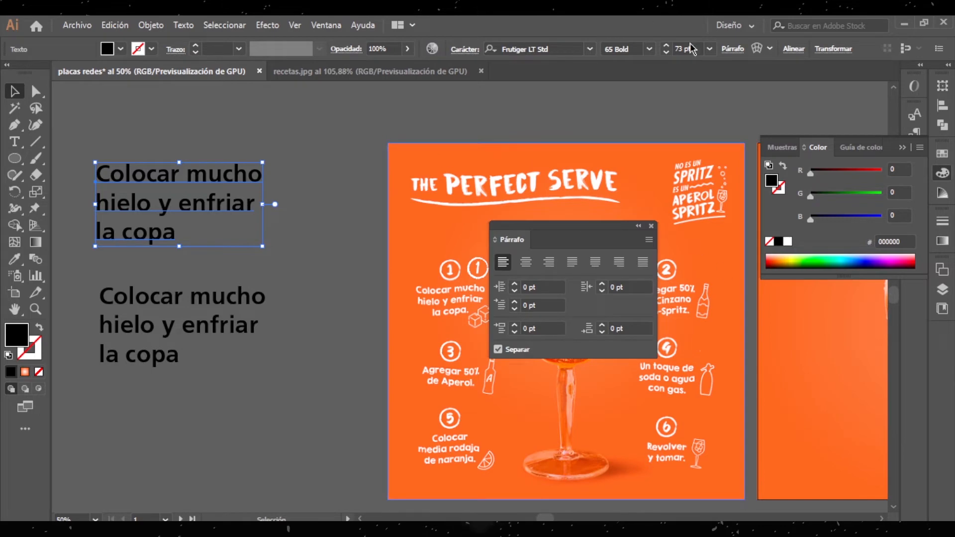
click(730, 50)
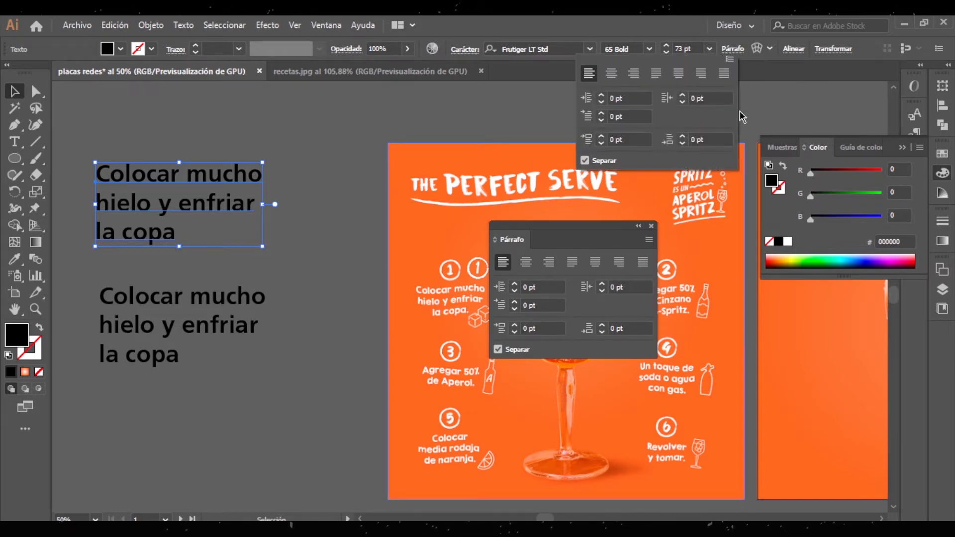
click(905, 152)
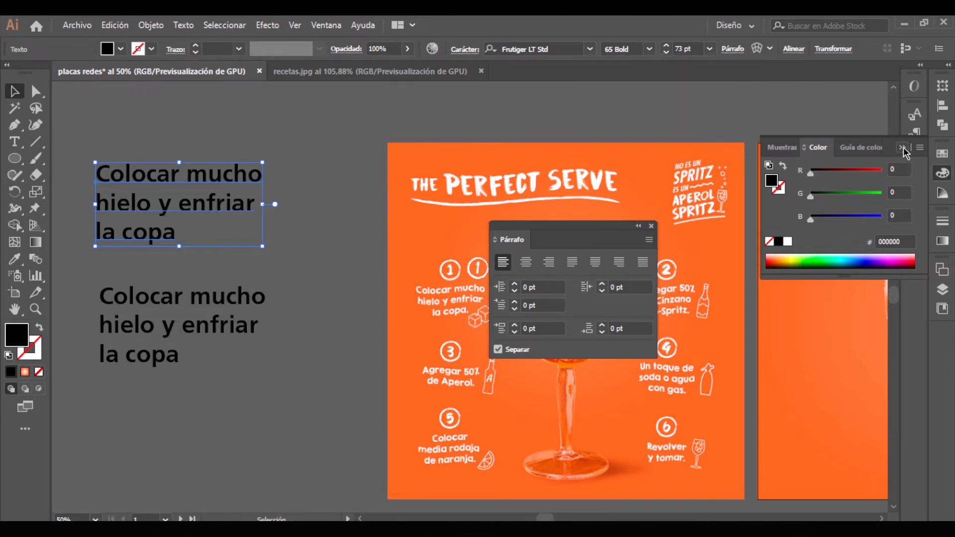
click(899, 149)
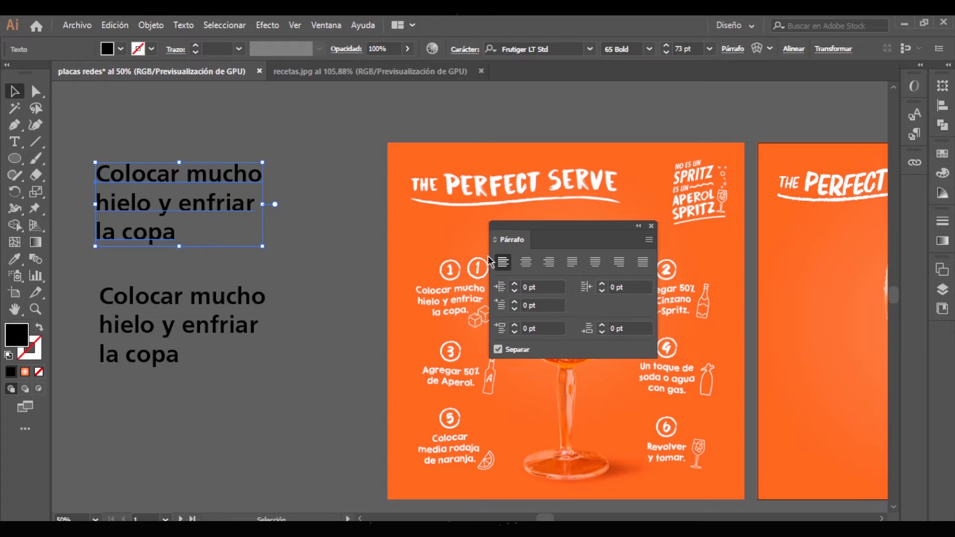
drag(513, 243, 293, 262)
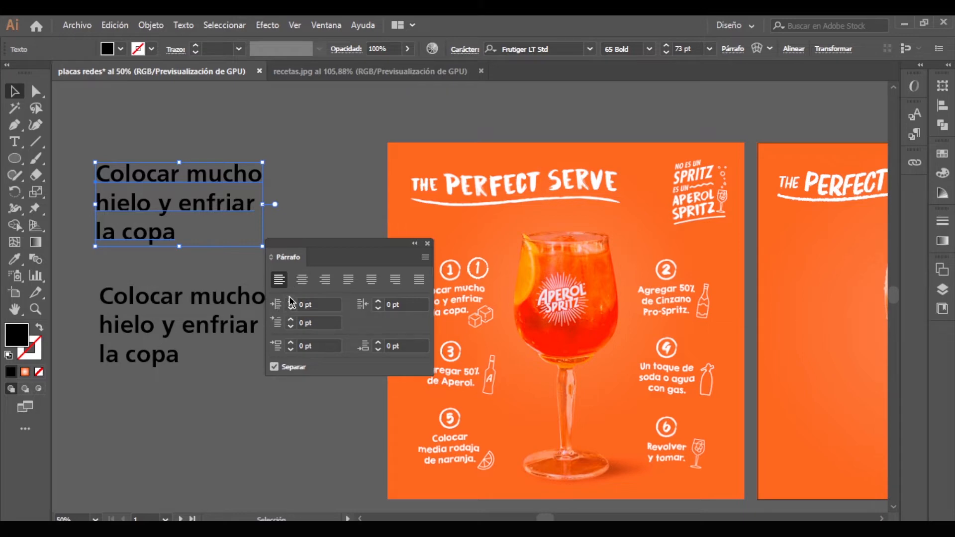
- Try the justify options on the upper text block: last line left, centered and right, plus all lines justified
click(351, 282)
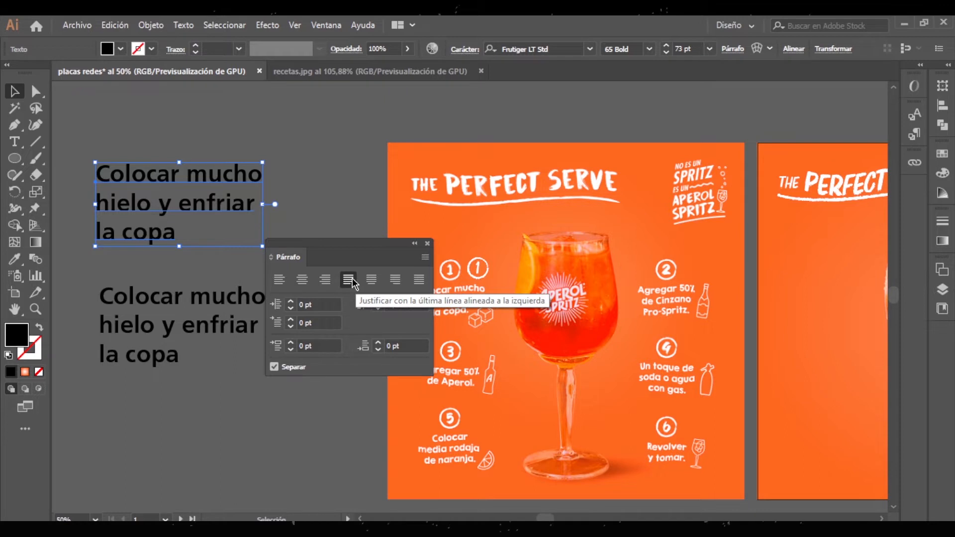
click(371, 279)
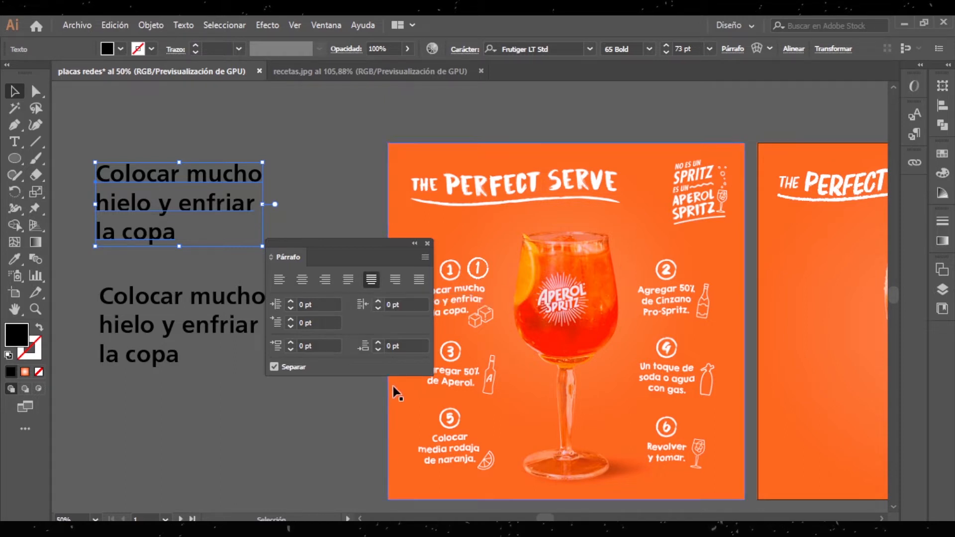
click(395, 280)
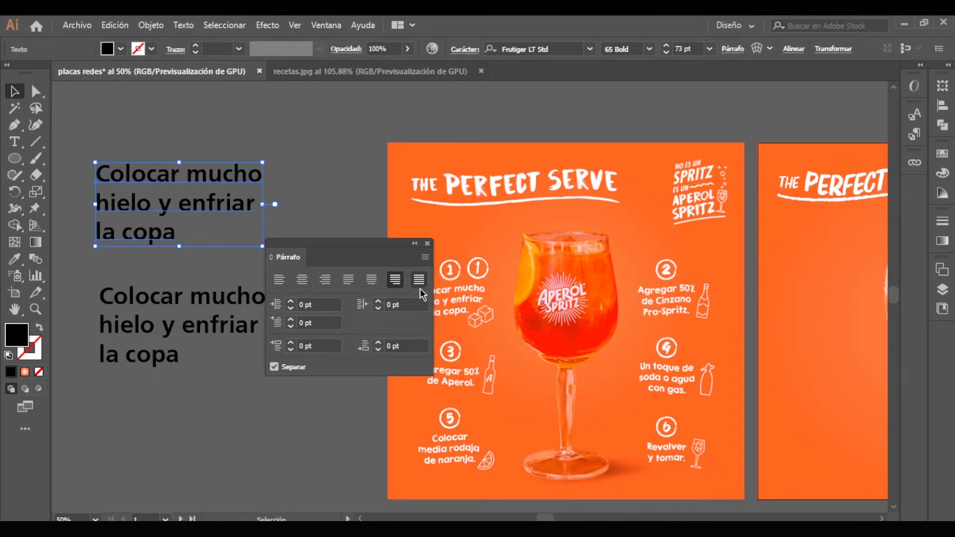
click(419, 280)
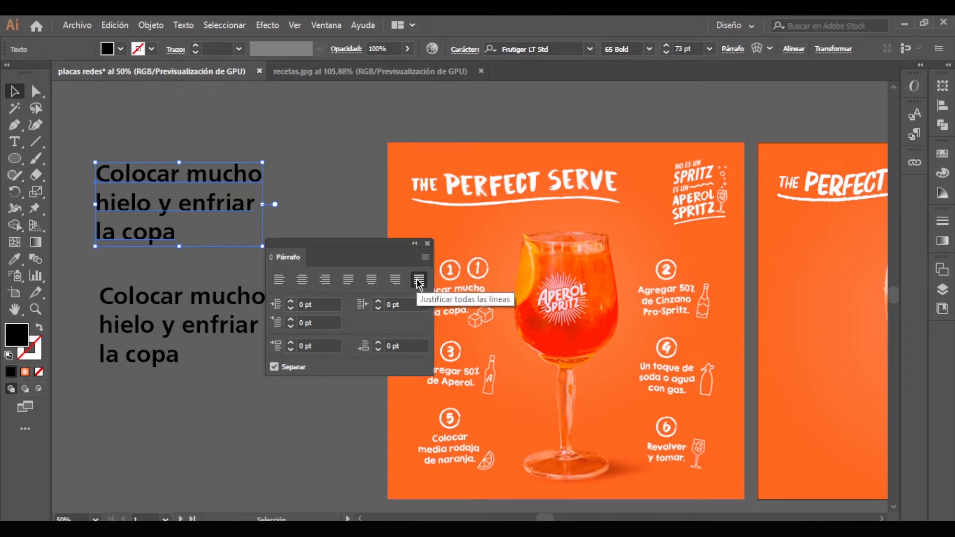
- Center-align the upper text block and move it back above the lower text block
click(301, 279)
drag(124, 203, 215, 202)
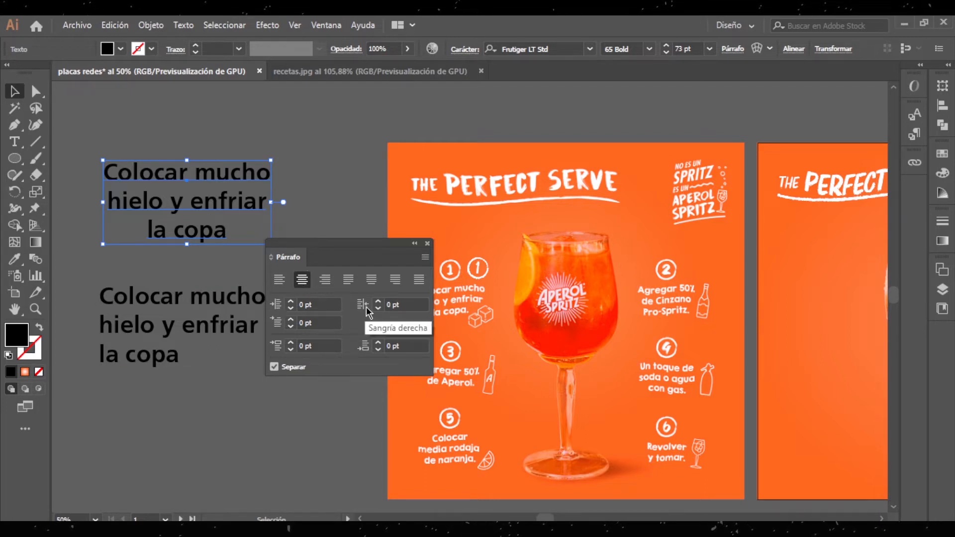
- Try a 7 pt left indent and a 45 pt first-line indent on the upper text block
click(290, 302)
click(291, 302)
click(291, 301)
click(290, 301)
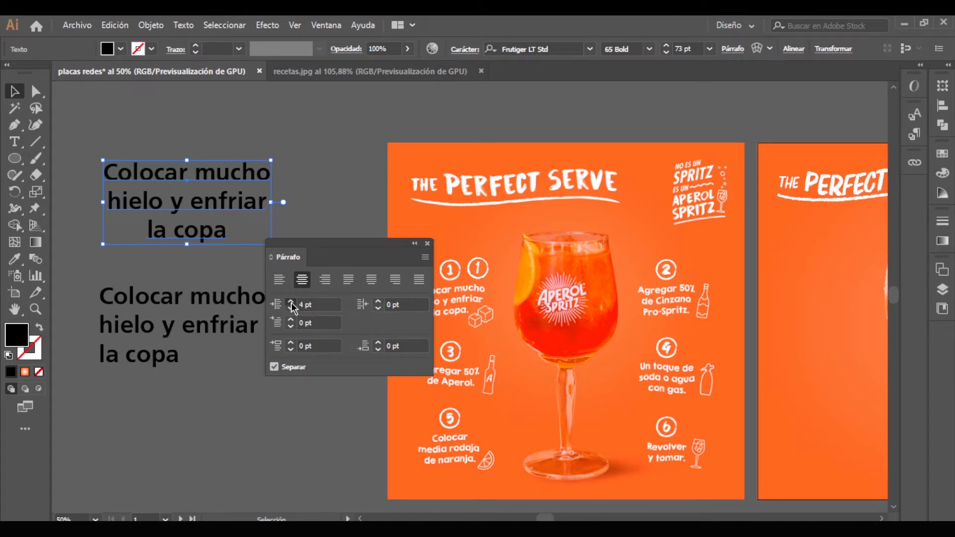
click(290, 301)
click(291, 321)
drag(291, 321, 292, 321)
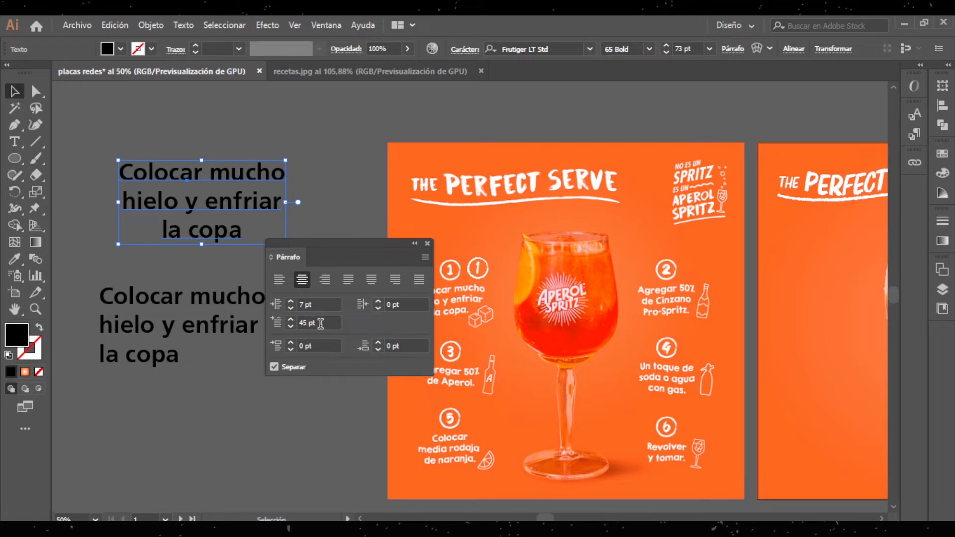
- Try a space before paragraph of -9 pt on the upper text block, and reset it to 0 pt
click(290, 342)
drag(290, 342, 291, 350)
click(290, 350)
click(315, 346)
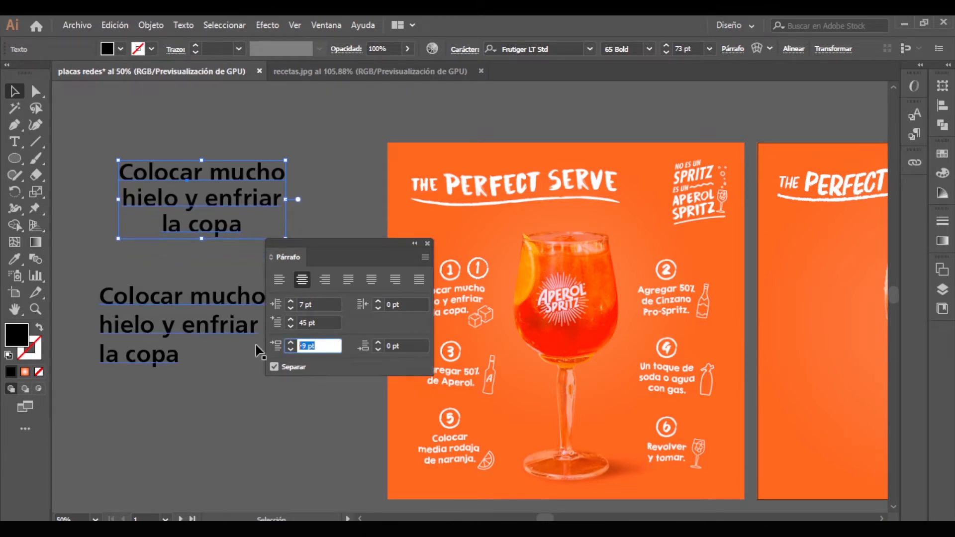
text(0)
- Reset the upper text block's first-line indent and left indent to 0 pt
click(306, 322)
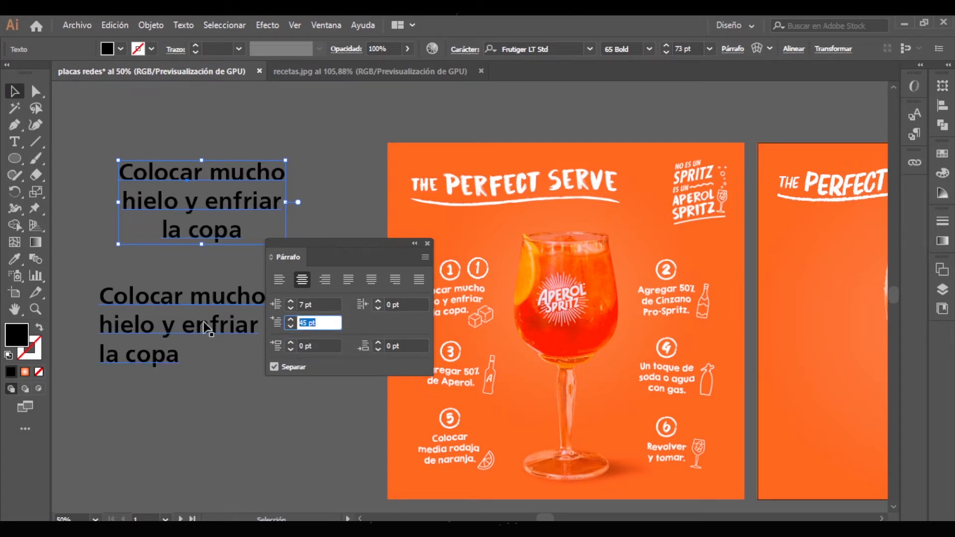
text(0)
click(321, 304)
text(0)
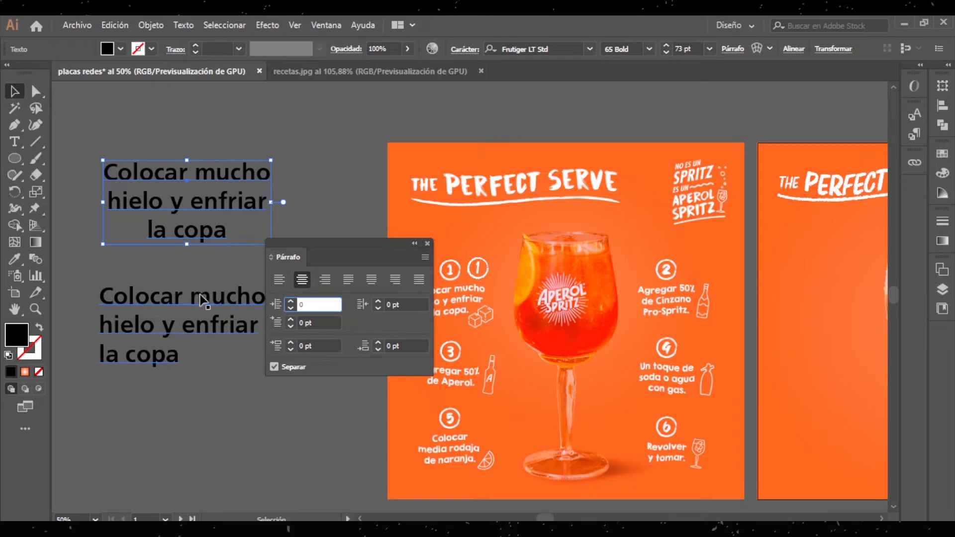
click(394, 322)
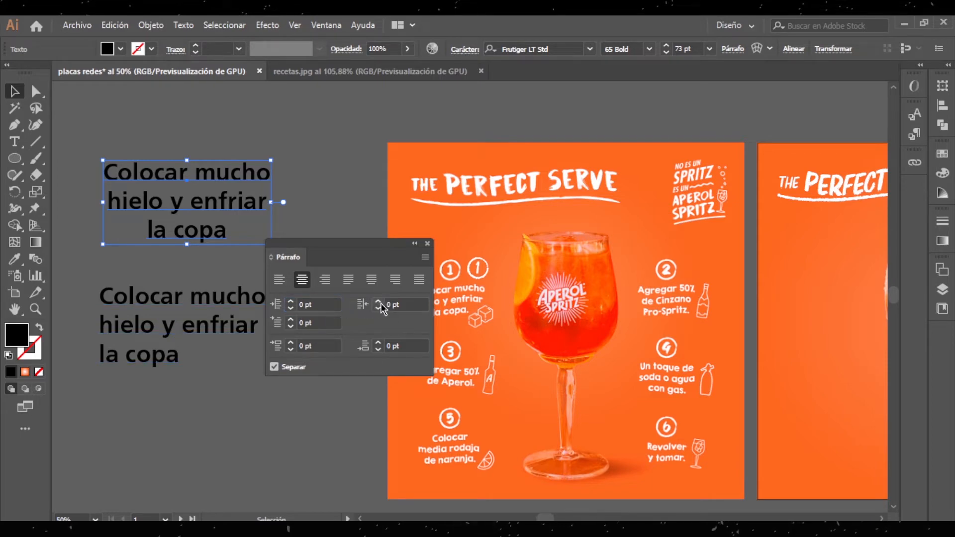
- Try a larger space after paragraph on the upper text block, reset it to 0 pt, and toggle hyphenation
click(378, 342)
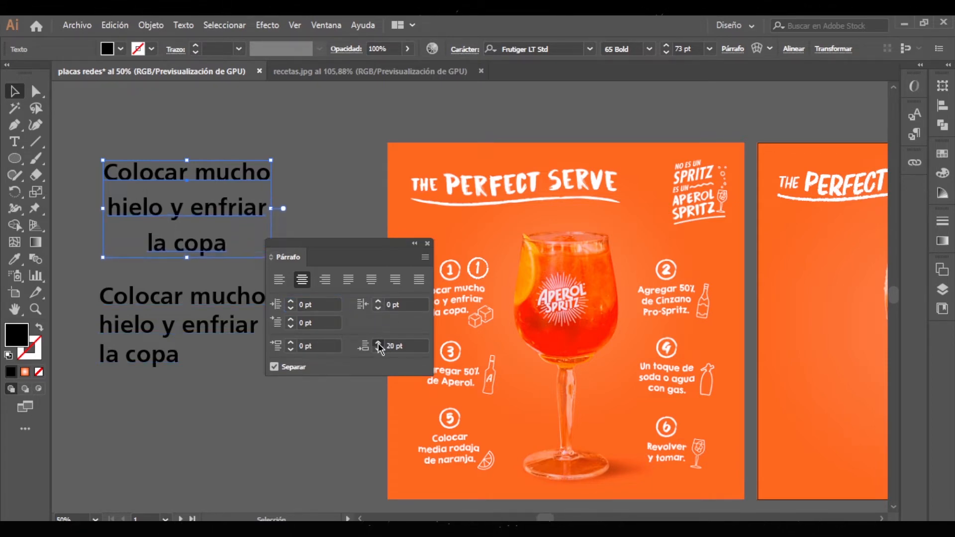
click(378, 343)
double_click(403, 346)
text(0)
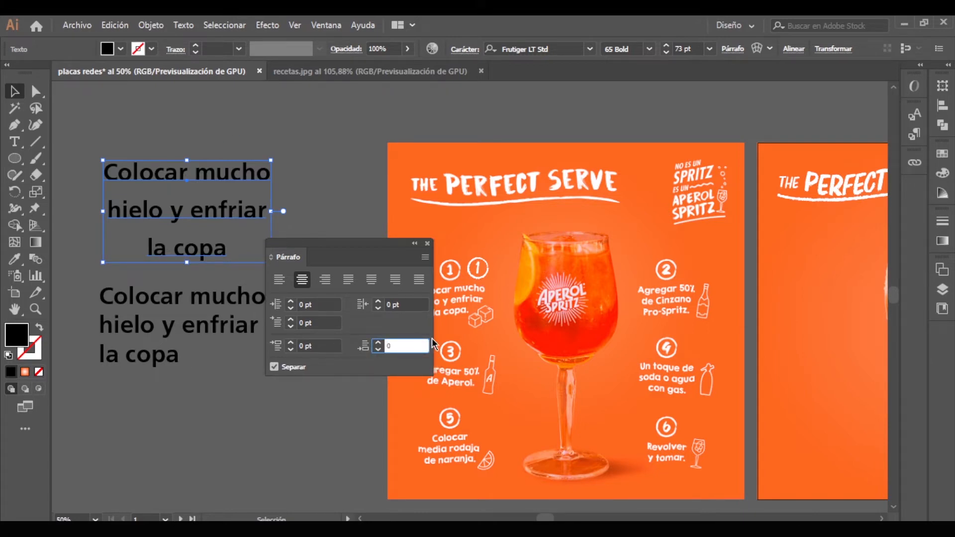
key(Tab)
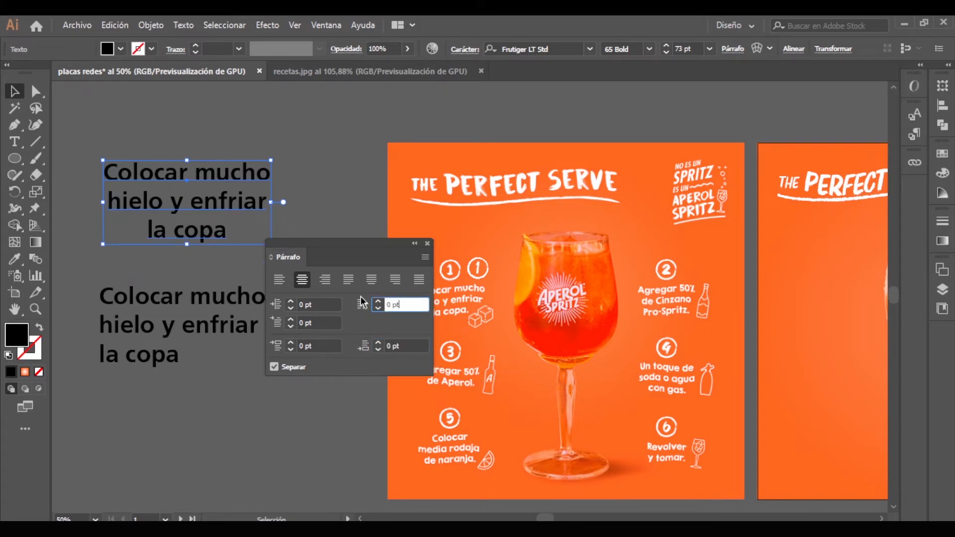
click(296, 369)
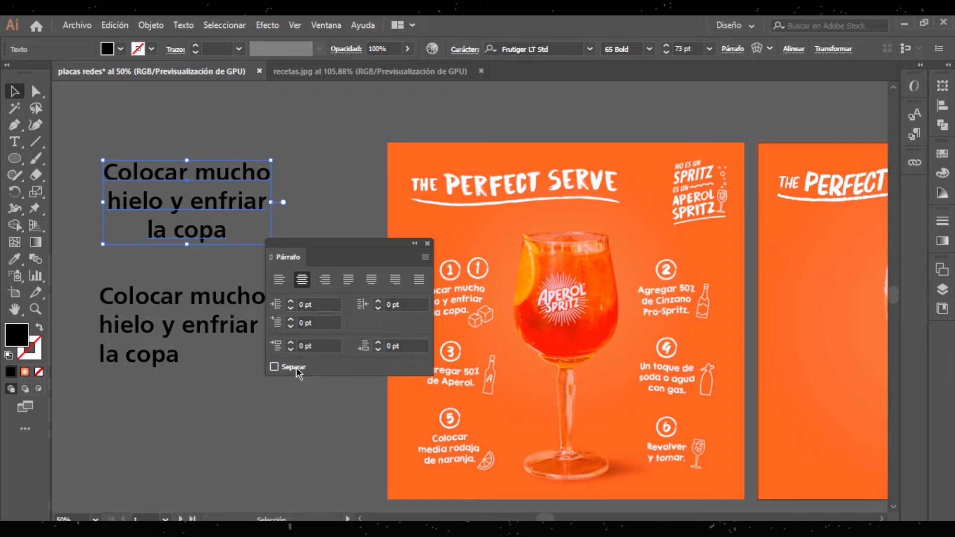
- Draw a large area text frame with Lorem ipsum placeholder below the two text blocks, and move the paragraph settings clear of it
click(260, 433)
key(t)
scroll(261, 433, down, 3)
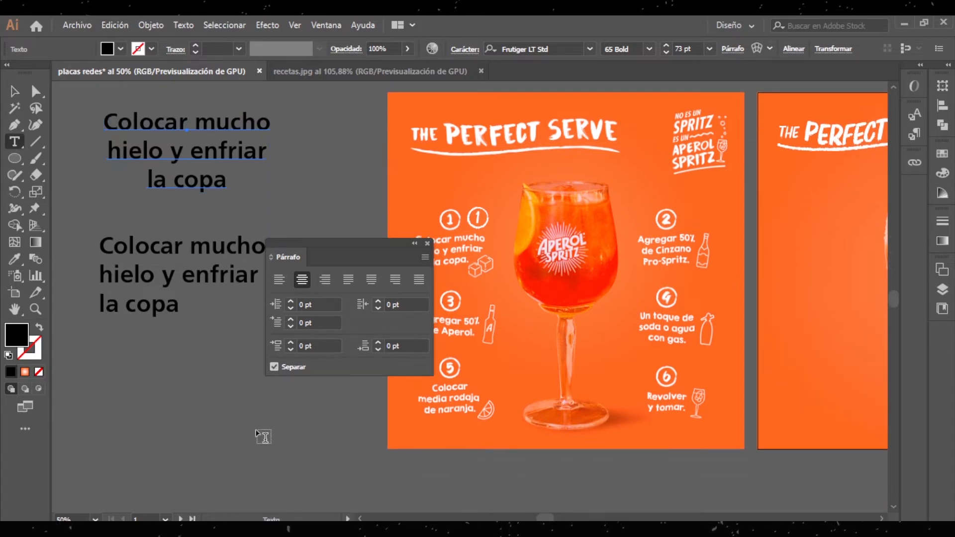
scroll(142, 396, down, 6)
drag(78, 175, 351, 463)
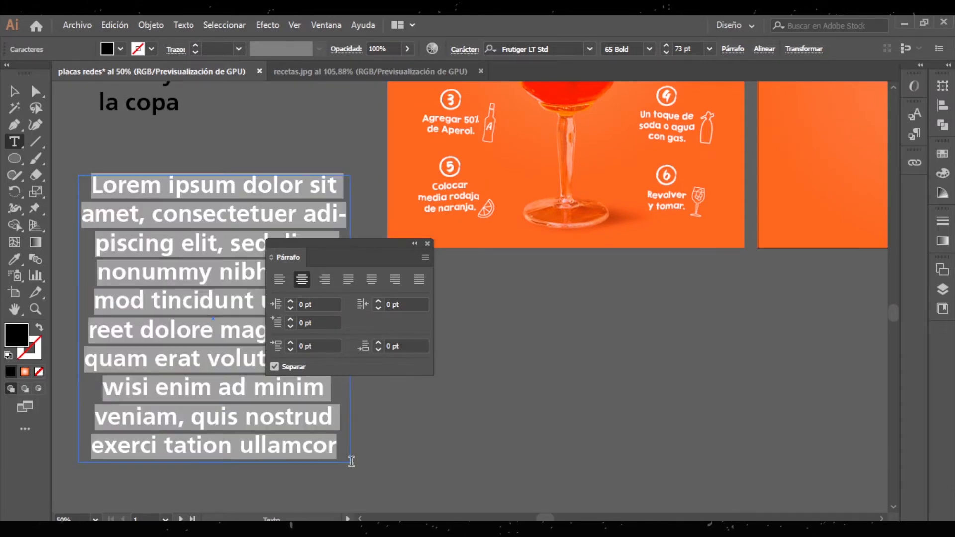
click(14, 91)
drag(360, 252, 542, 272)
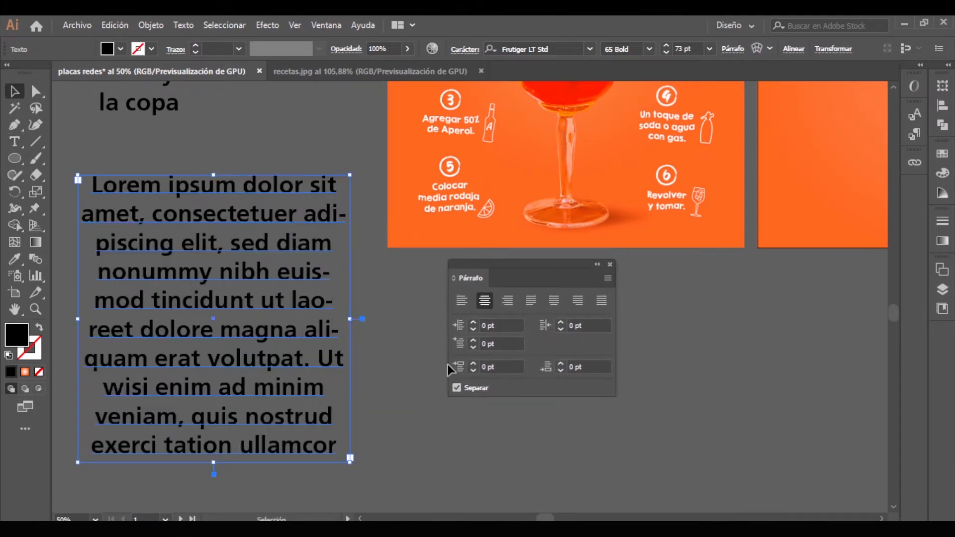
- Try left, center and right alignment on the Lorem ipsum text frame
click(462, 300)
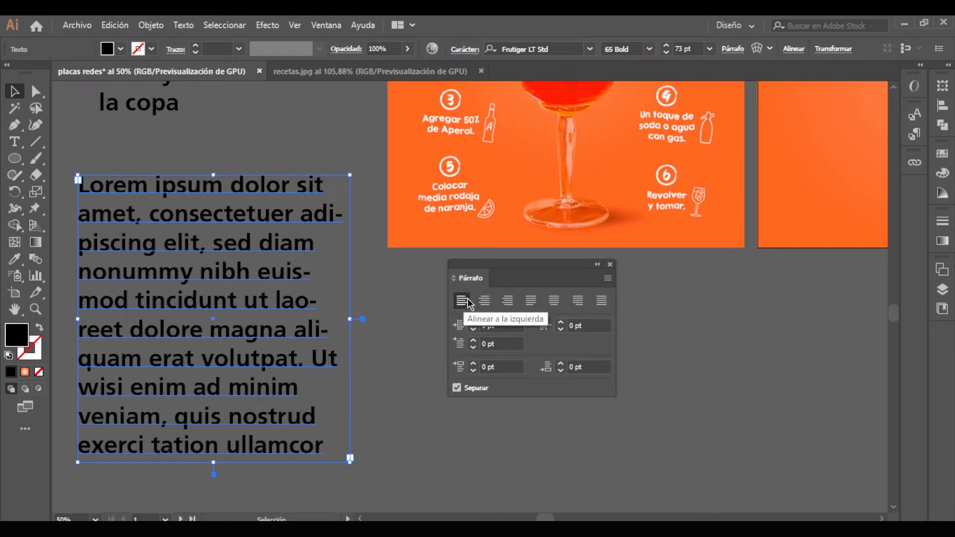
click(485, 300)
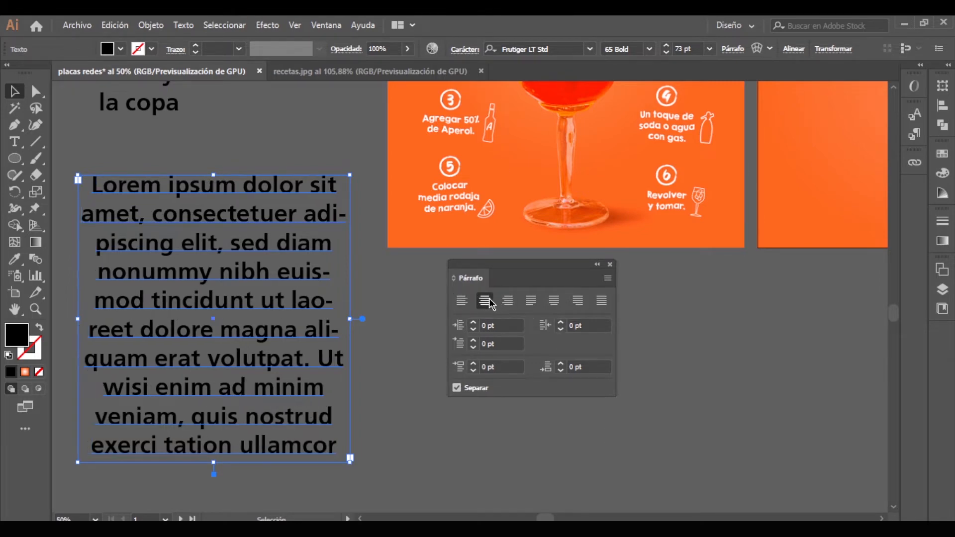
click(512, 305)
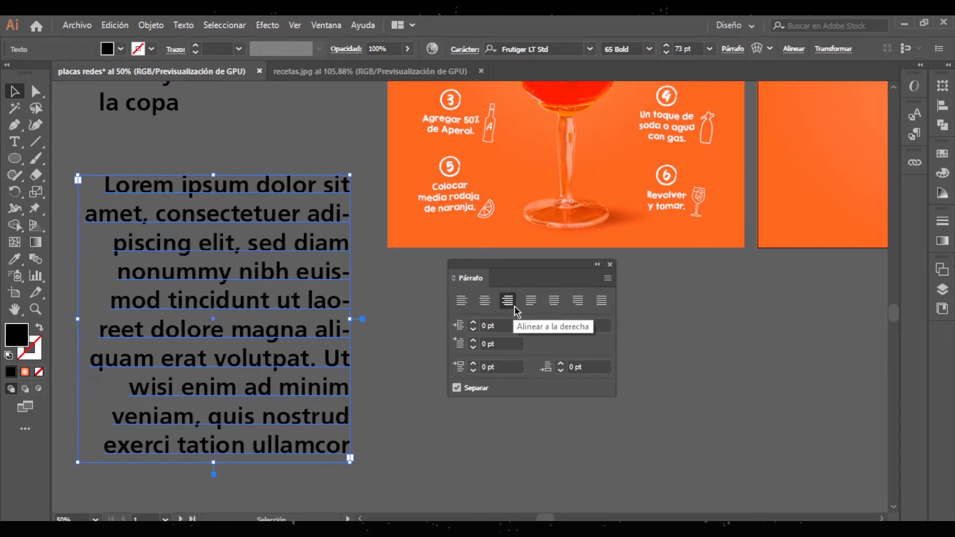
- Compare the justify options on the Lorem ipsum text, last line left, centered, right and all lines, and keep last line left
click(531, 301)
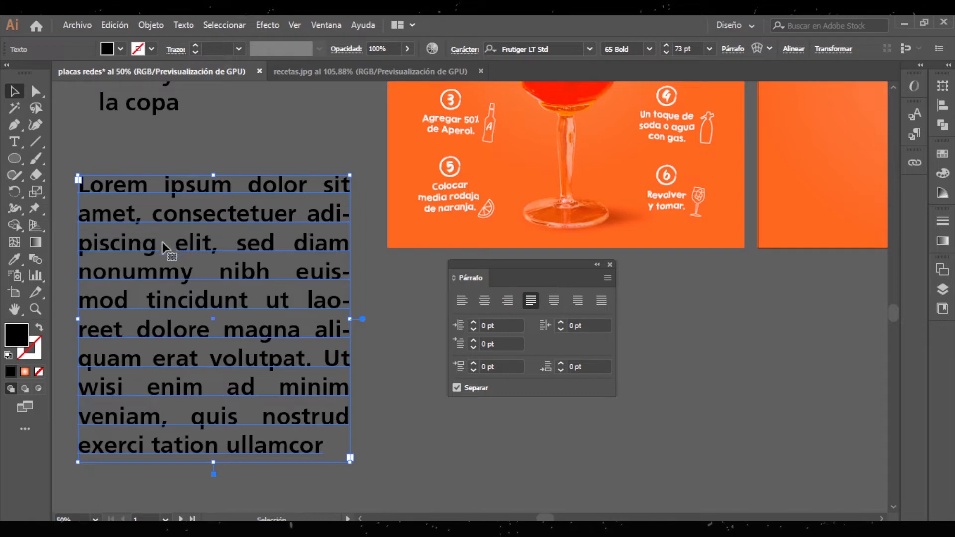
click(553, 300)
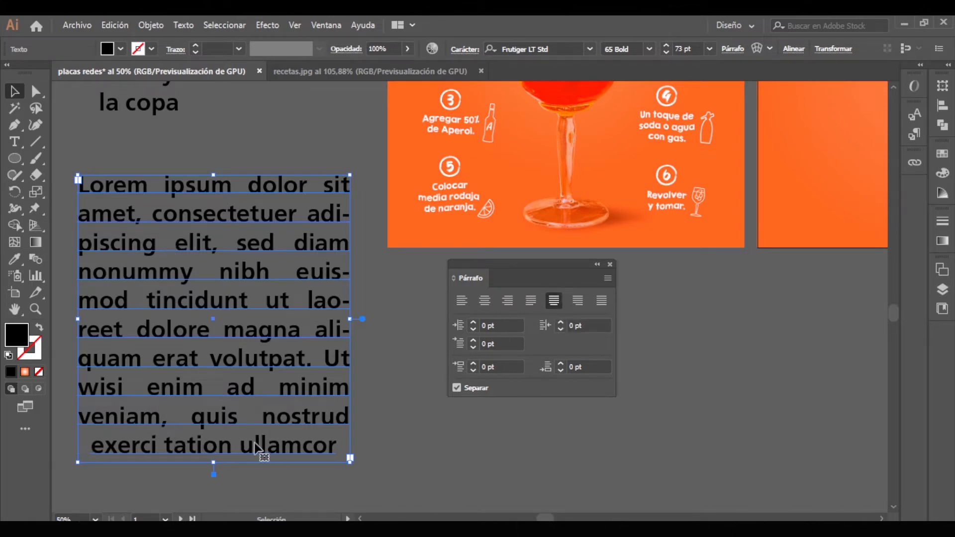
click(578, 302)
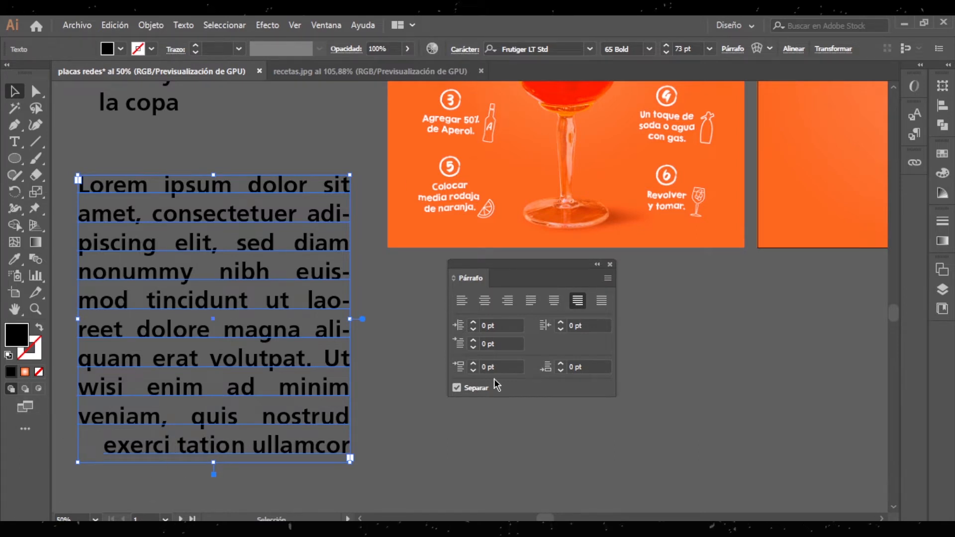
click(601, 301)
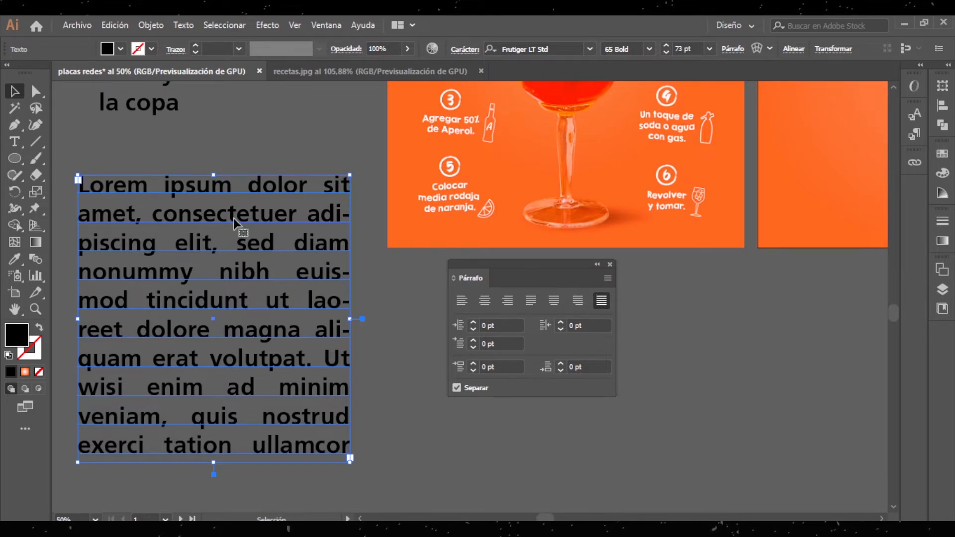
click(531, 301)
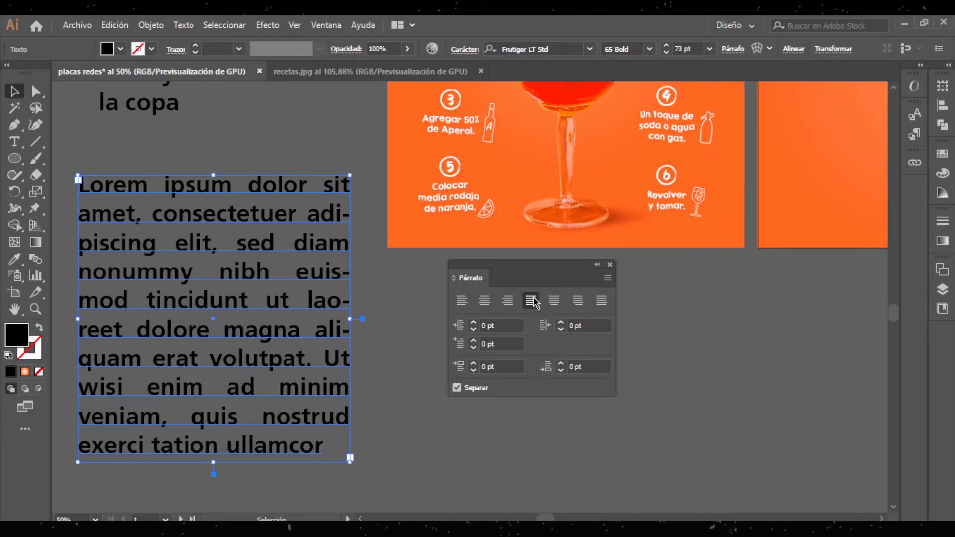
- Increase the left indent of the Lorem ipsum text to 202 pt
click(473, 322)
click(474, 324)
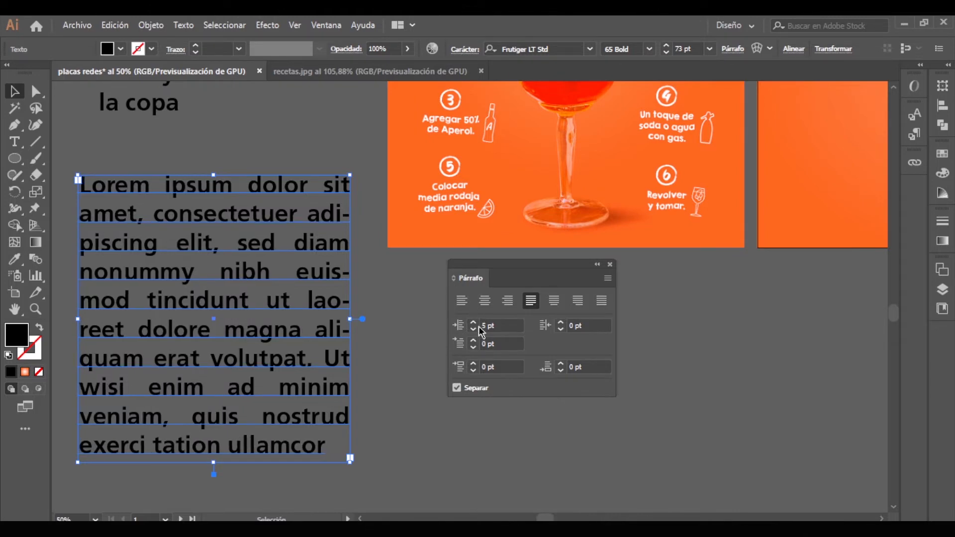
click(474, 324)
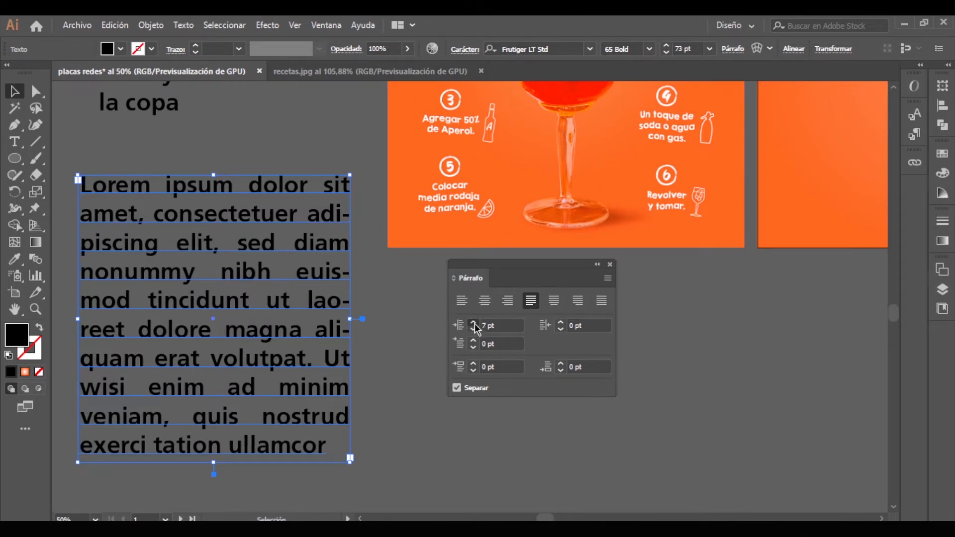
click(473, 324)
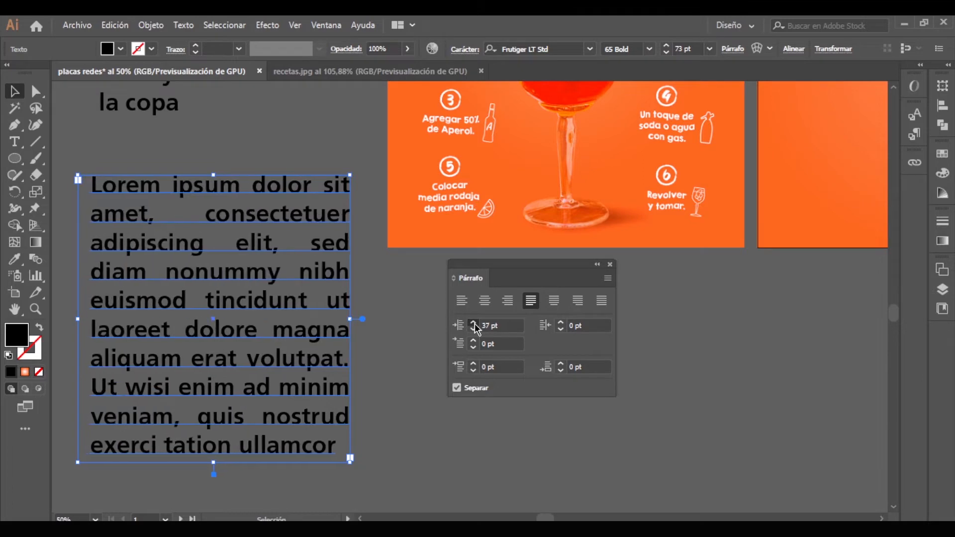
click(473, 324)
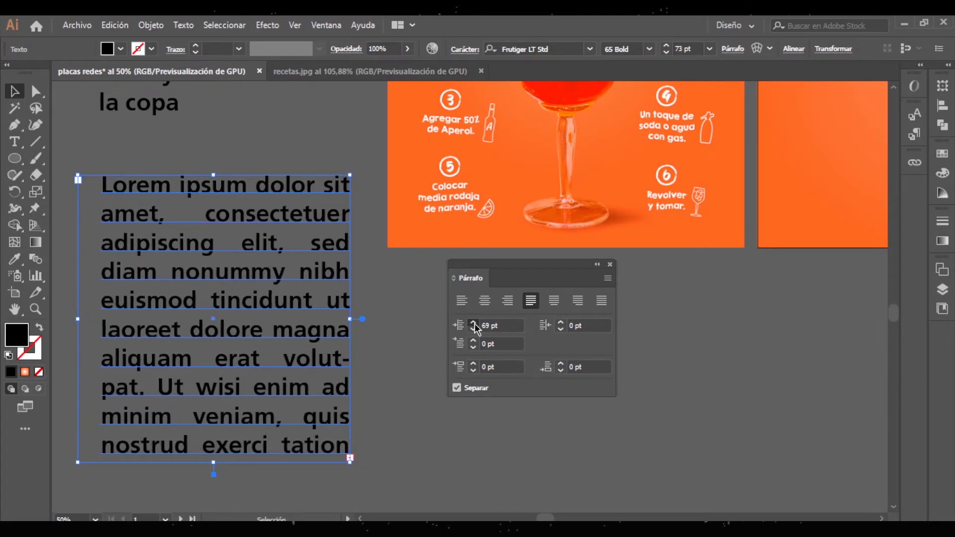
click(474, 324)
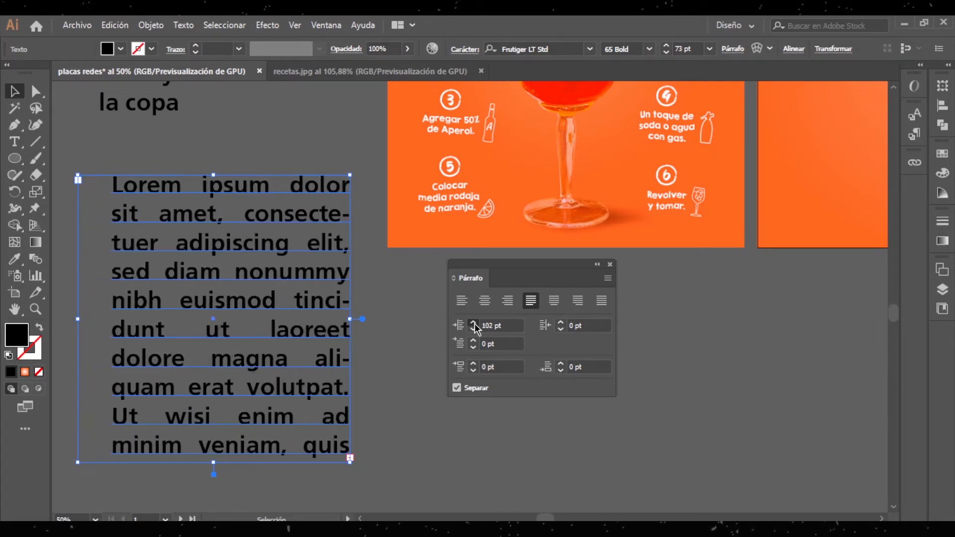
click(474, 324)
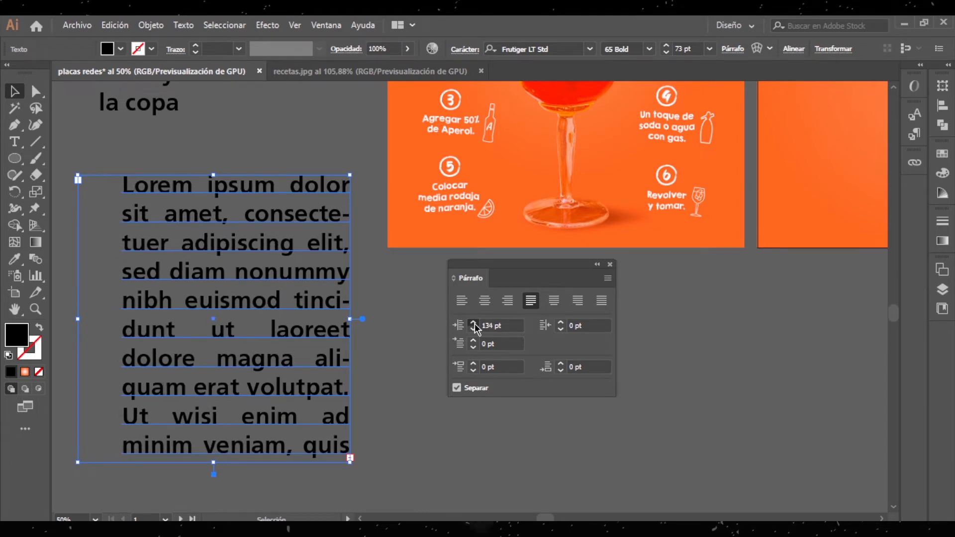
click(474, 325)
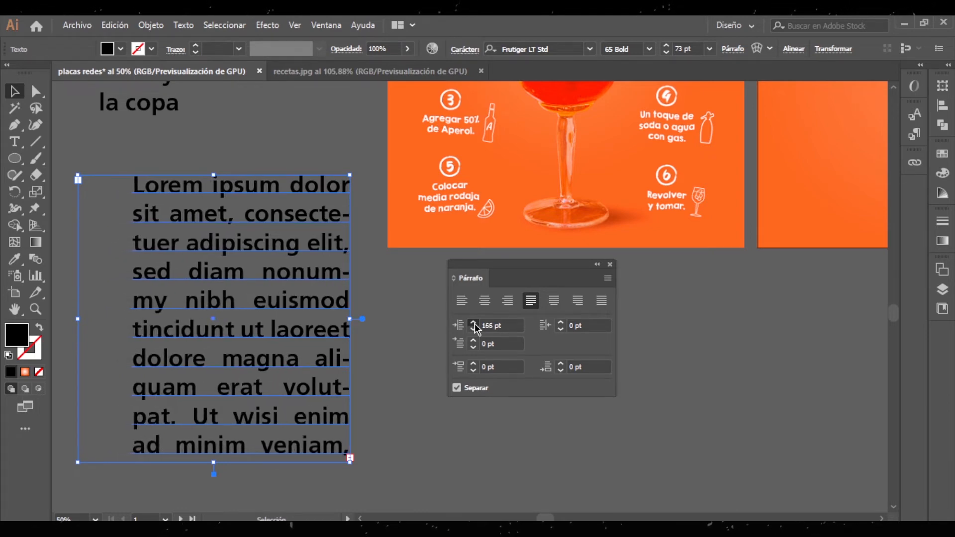
click(473, 325)
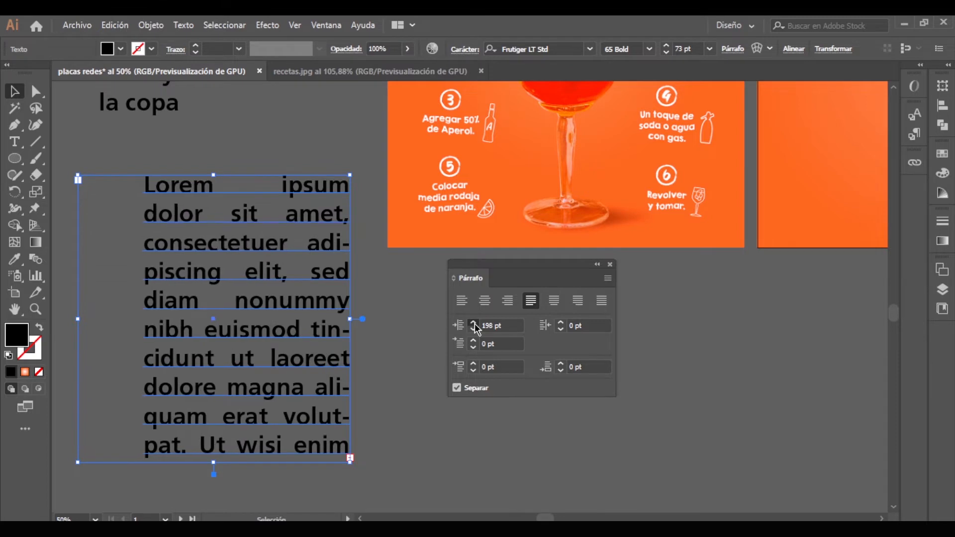
click(474, 324)
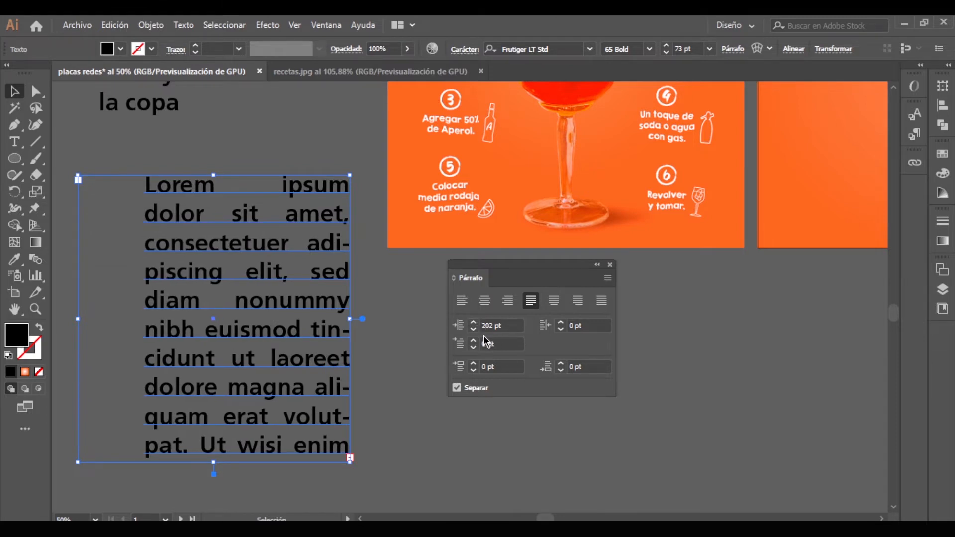
- Extend the Lorem ipsum frame downward until the overflowing text fits, and undo the resize
scroll(194, 420, down, 3)
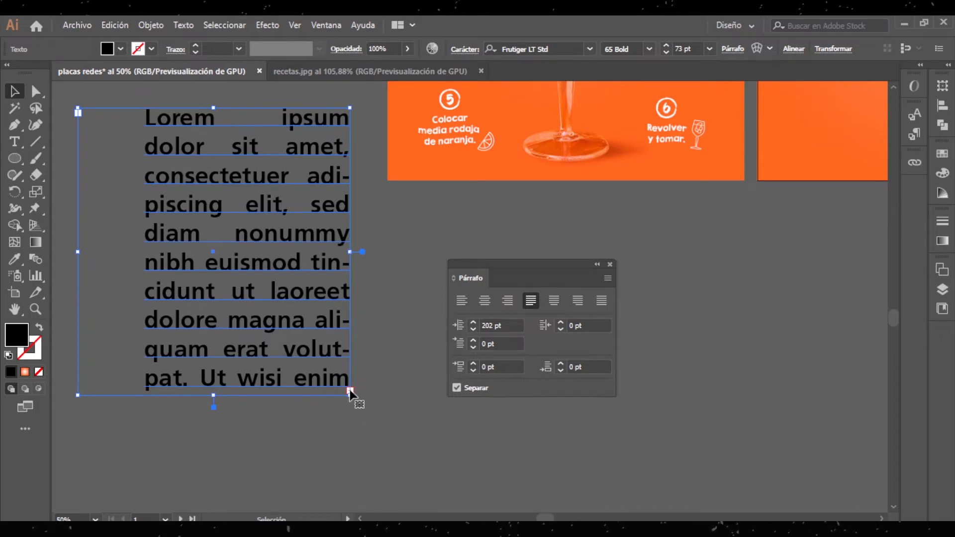
drag(213, 398, 195, 479)
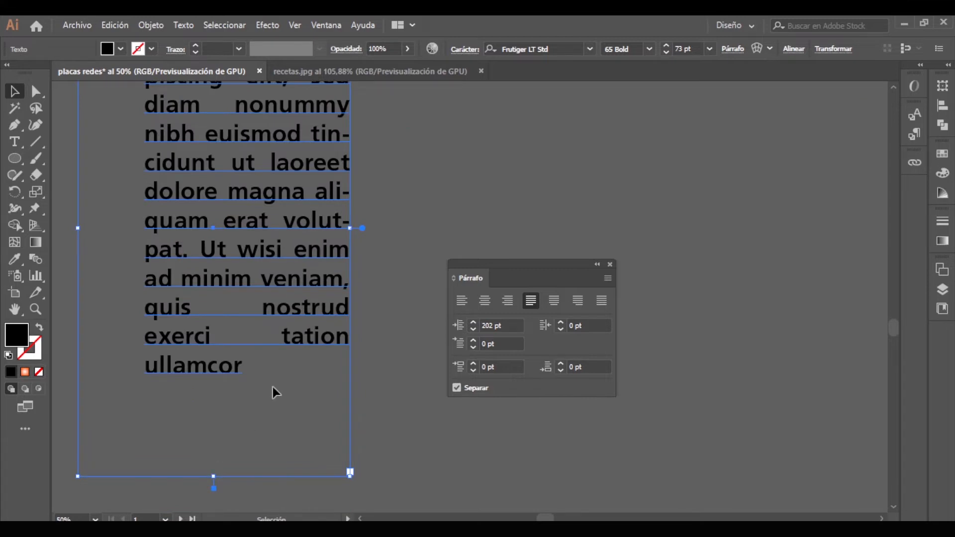
scroll(298, 395, up, 3)
key(ctrl+z)
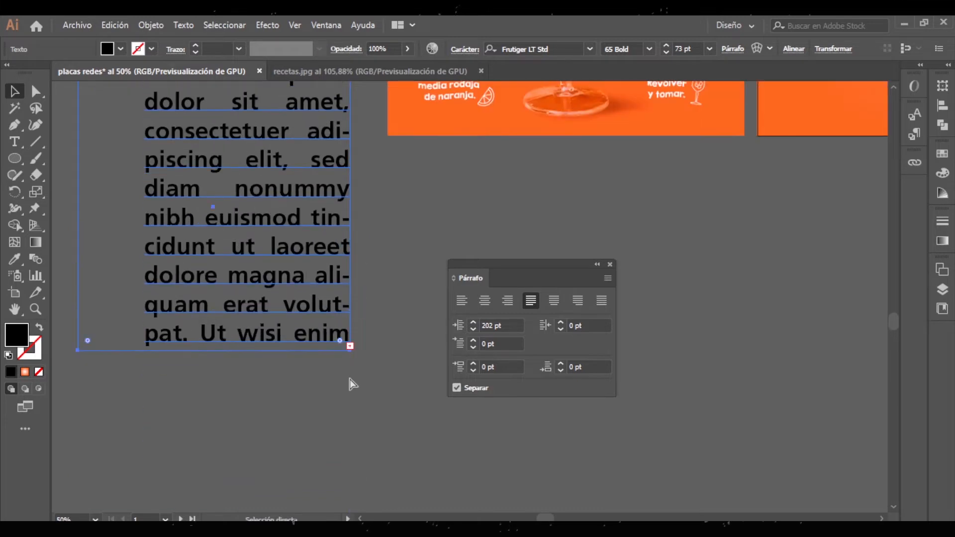
- Reset the left indent of the Lorem ipsum text to 0 pt
scroll(363, 338, up, 2)
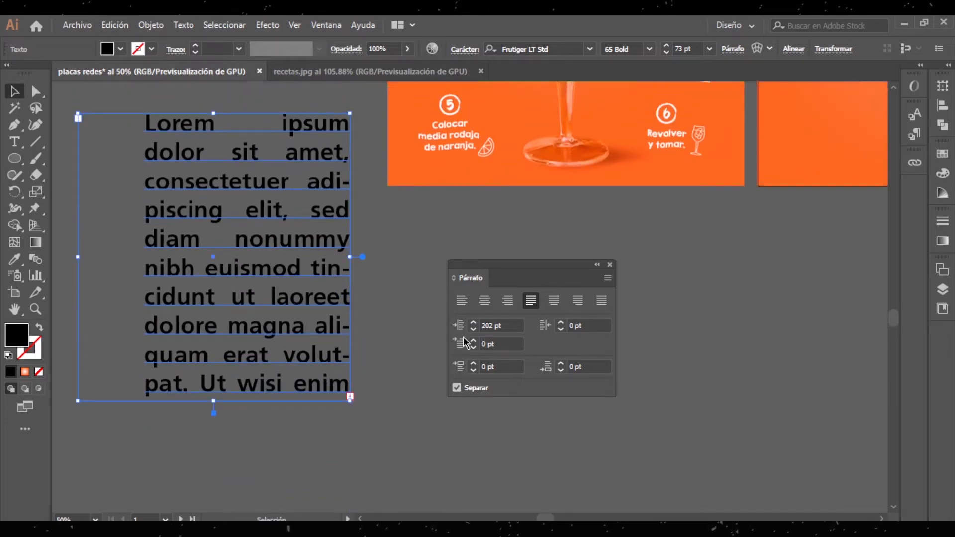
click(502, 326)
text(0)
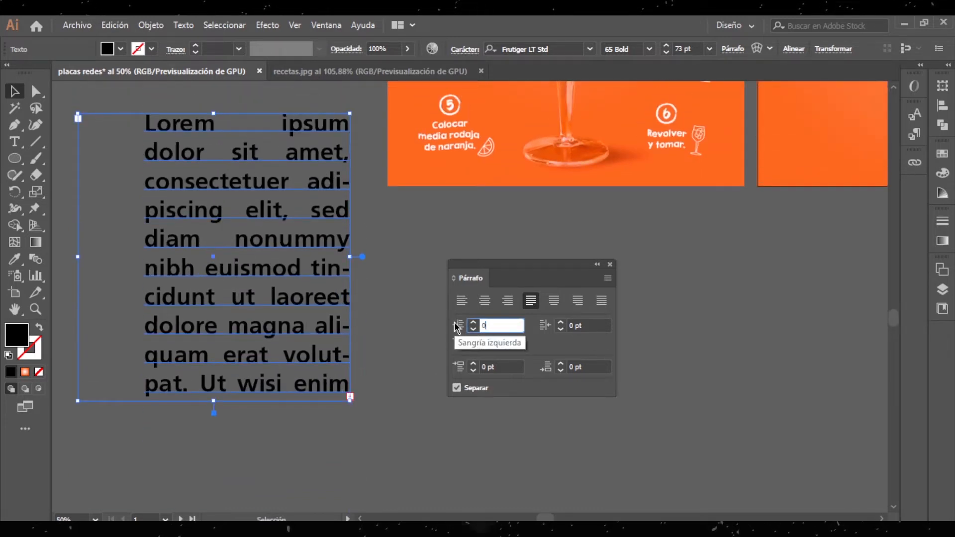
key(Tab)
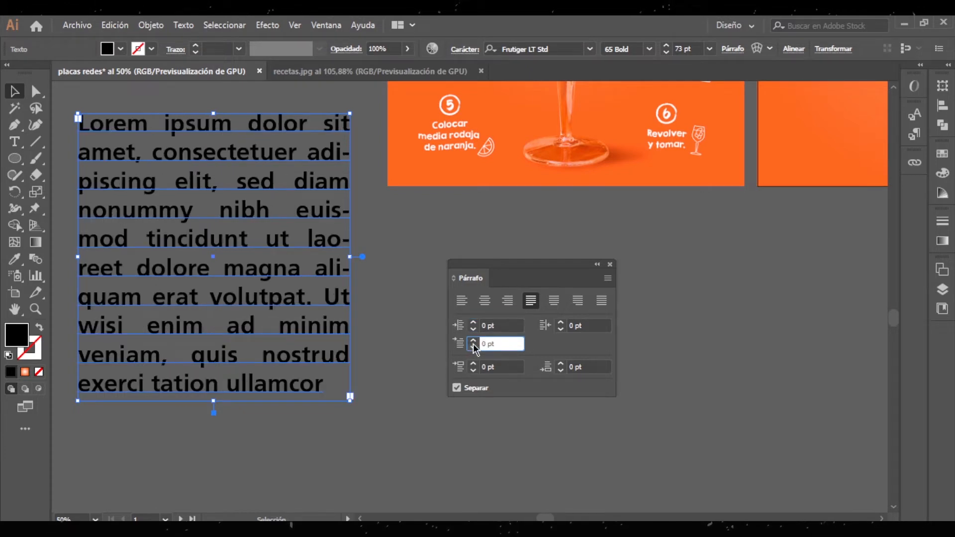
- Try a first-line indent of up to 97 pt on the Lorem ipsum text, and reset it to 0 pt
click(473, 341)
click(473, 341)
click(473, 342)
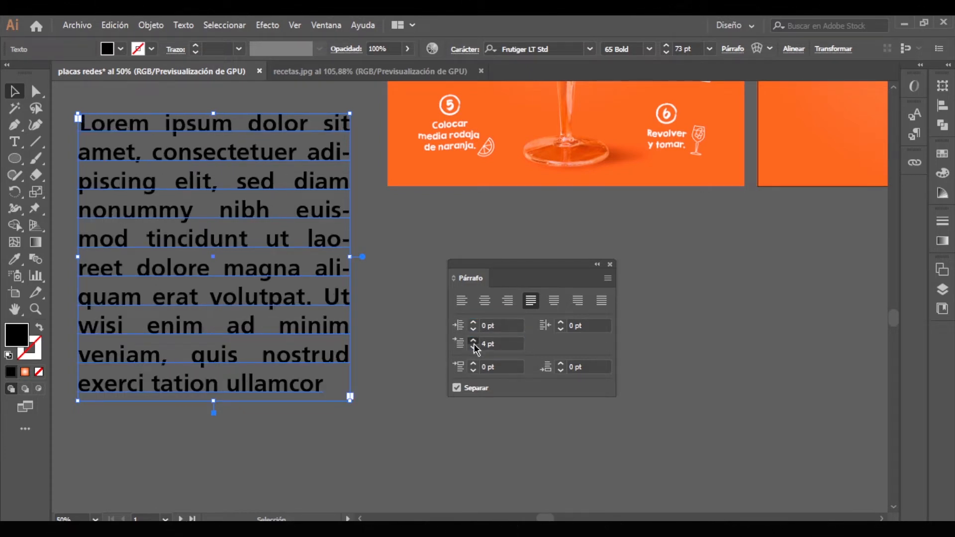
click(473, 341)
click(472, 342)
click(473, 341)
click(473, 341)
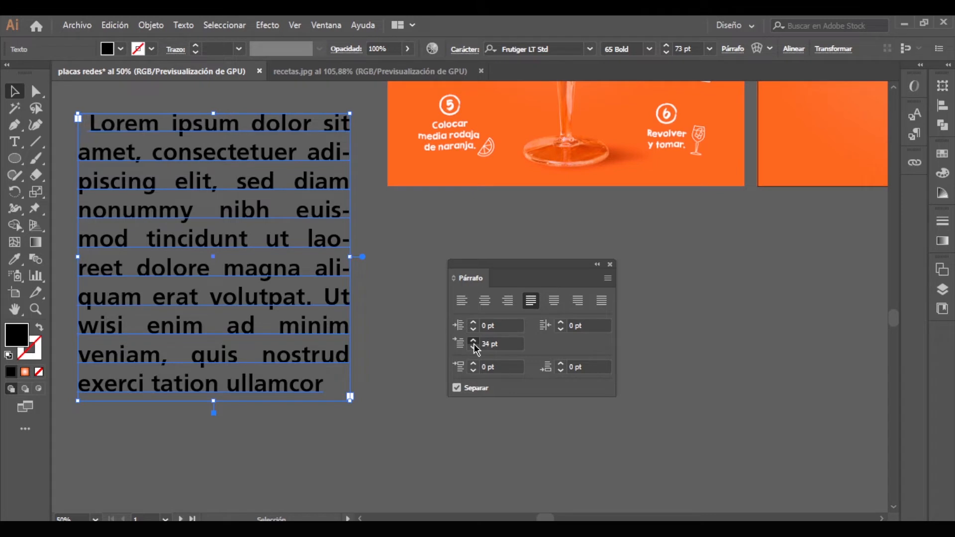
click(473, 341)
click(472, 341)
click(473, 341)
click(473, 341)
click(473, 341)
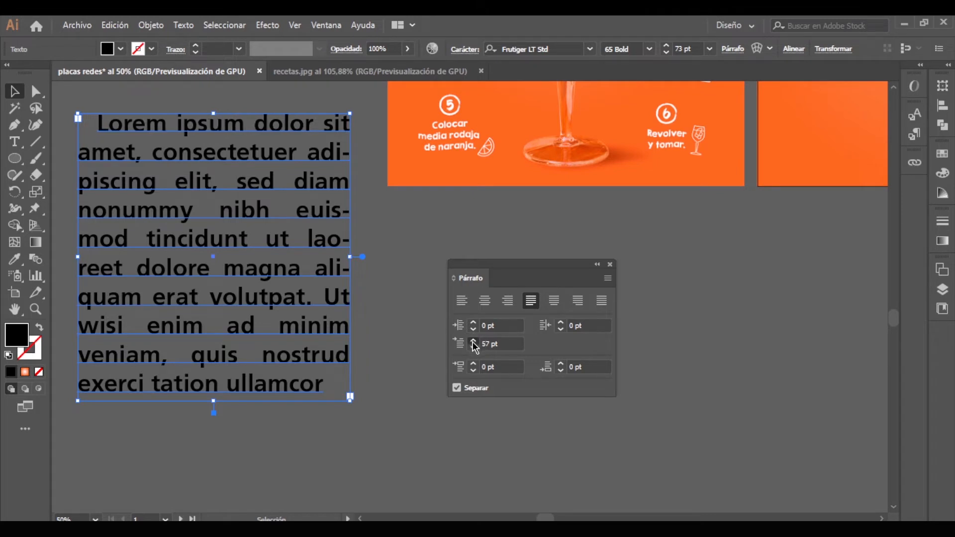
click(473, 341)
click(473, 341)
click(472, 341)
click(473, 341)
click(473, 341)
click(473, 341)
click(473, 341)
click(472, 341)
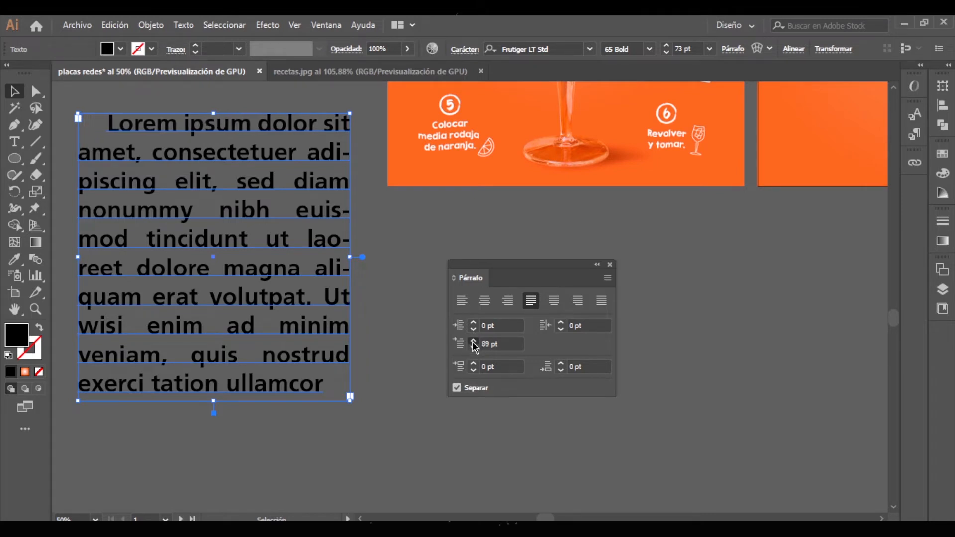
click(473, 341)
click(473, 341)
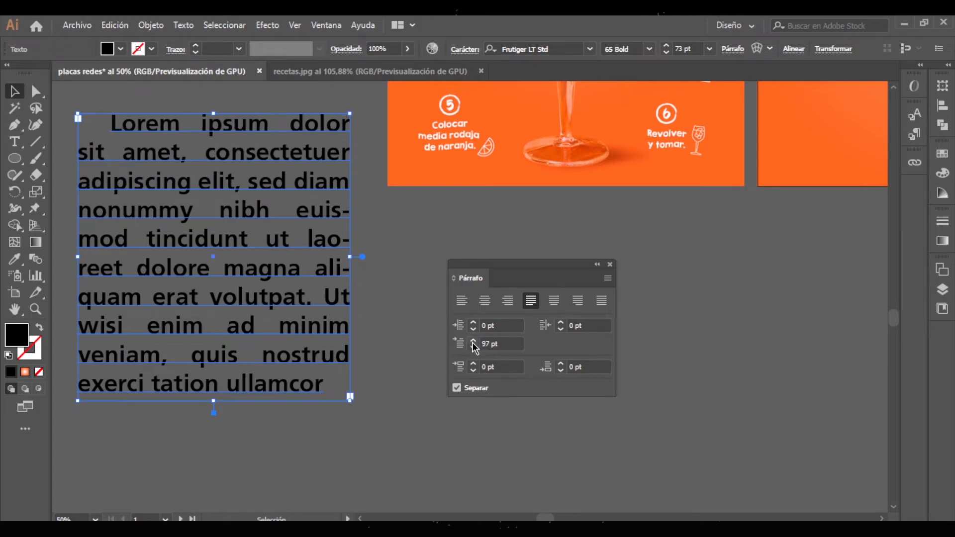
click(503, 342)
text(0)
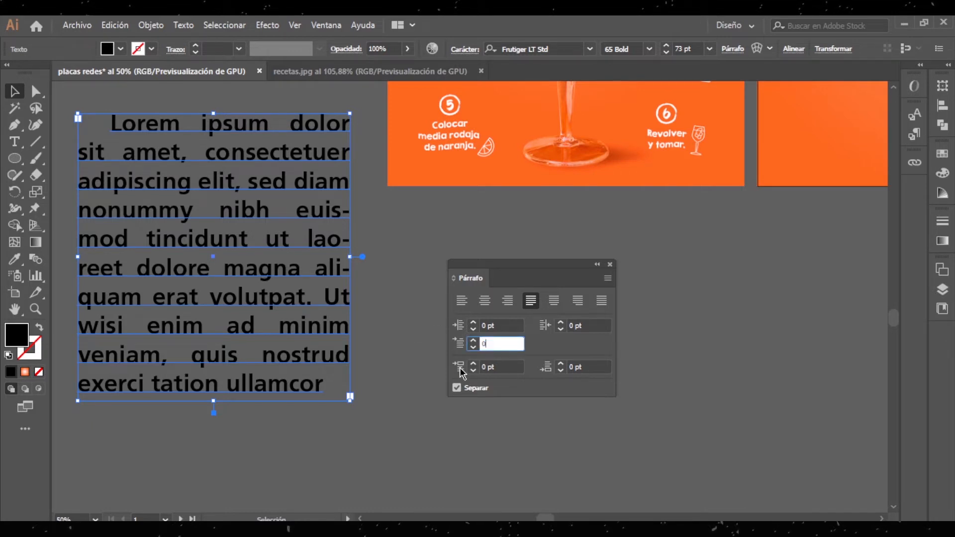
key(Return)
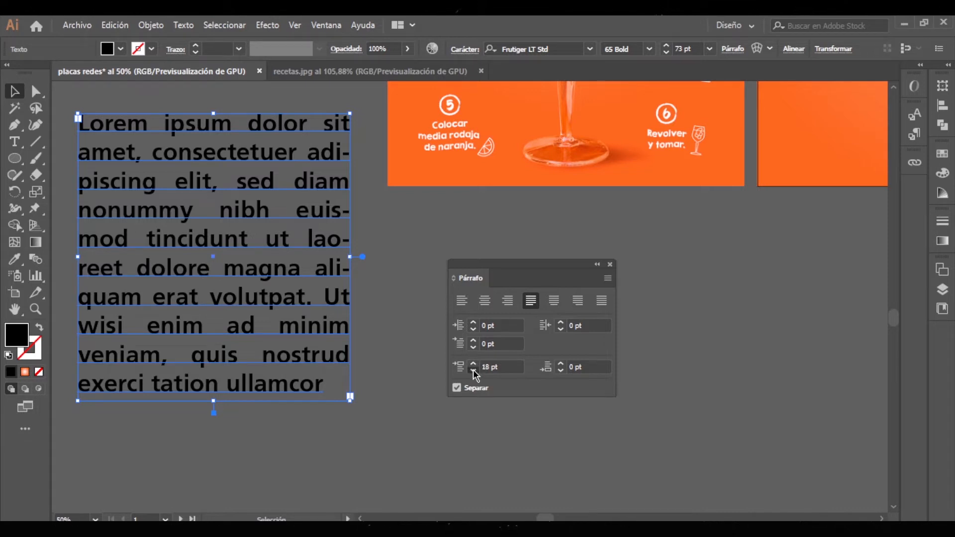
- Try changing the space before the paragraph and a 40 pt right indent, and reset both to 0 pt
click(472, 371)
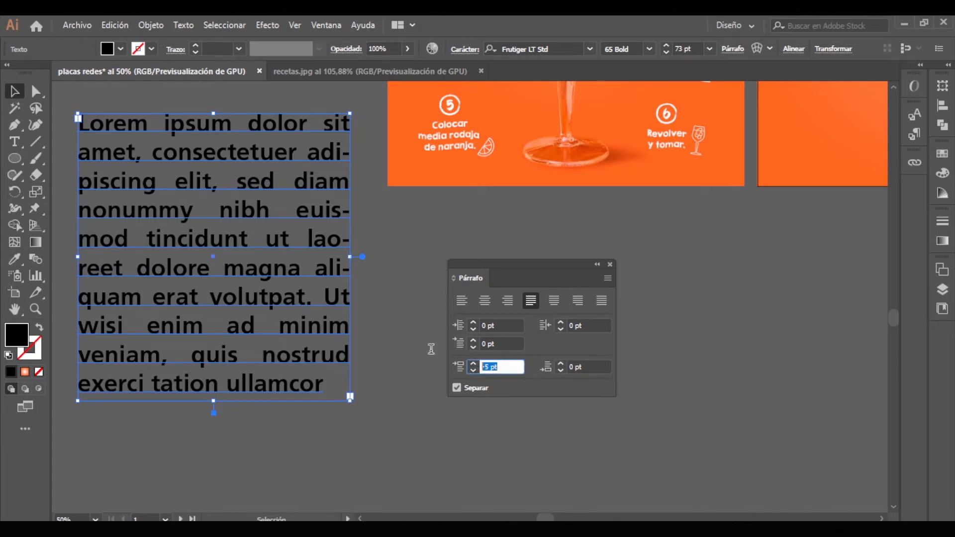
text(0)
click(561, 323)
drag(562, 324, 561, 323)
click(590, 326)
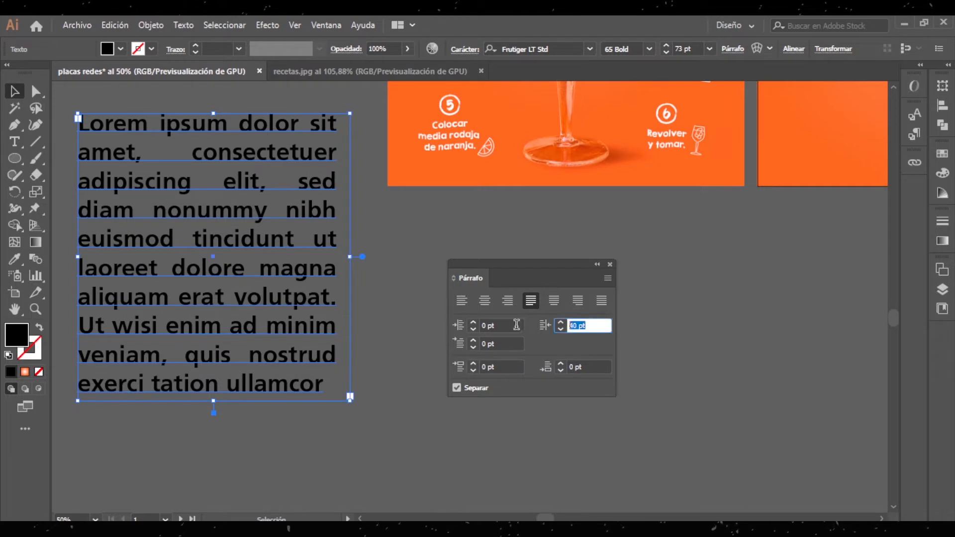
text(0)
key(Return)
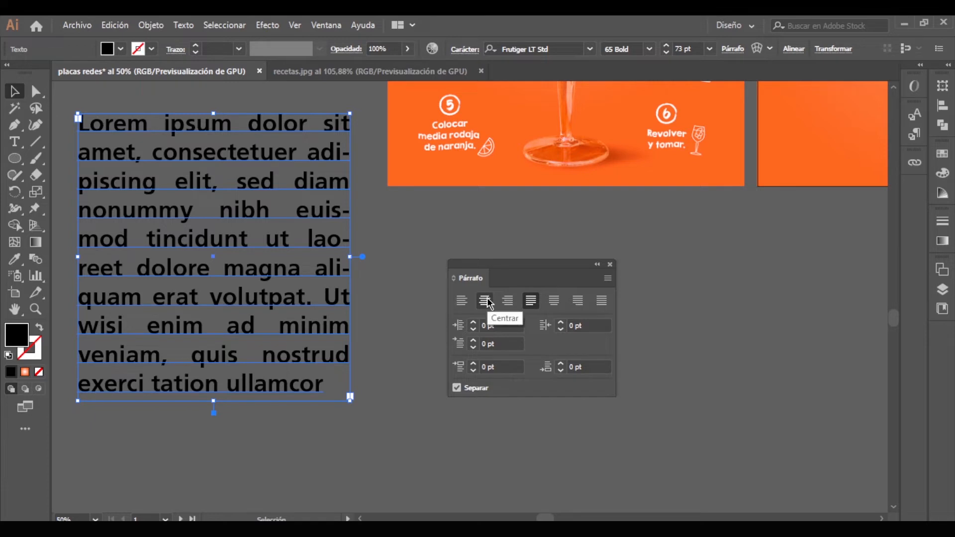
click(607, 279)
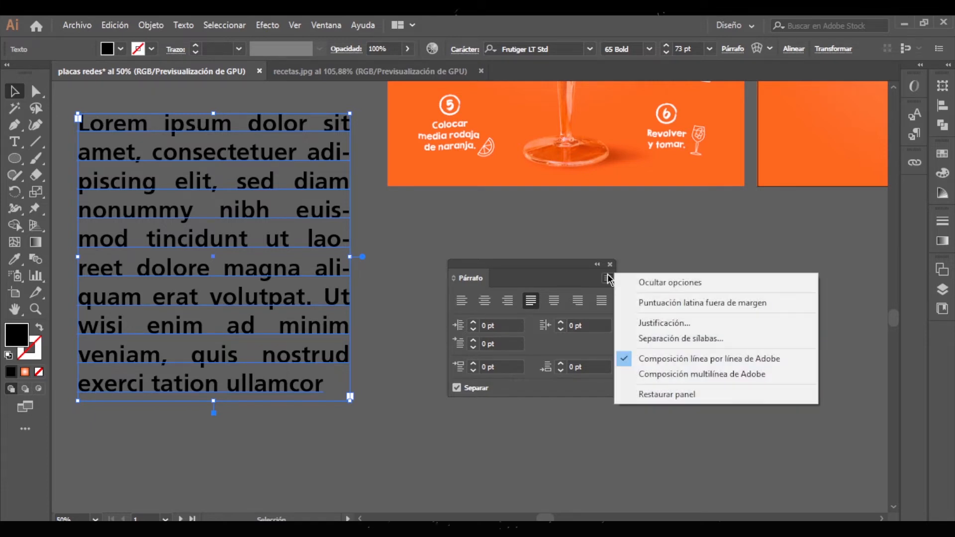
click(663, 324)
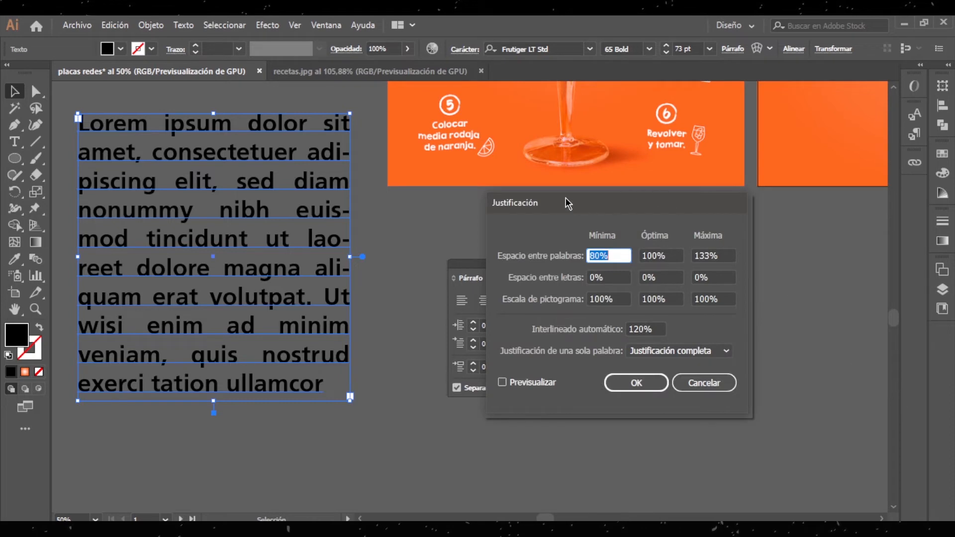
drag(567, 202, 674, 209)
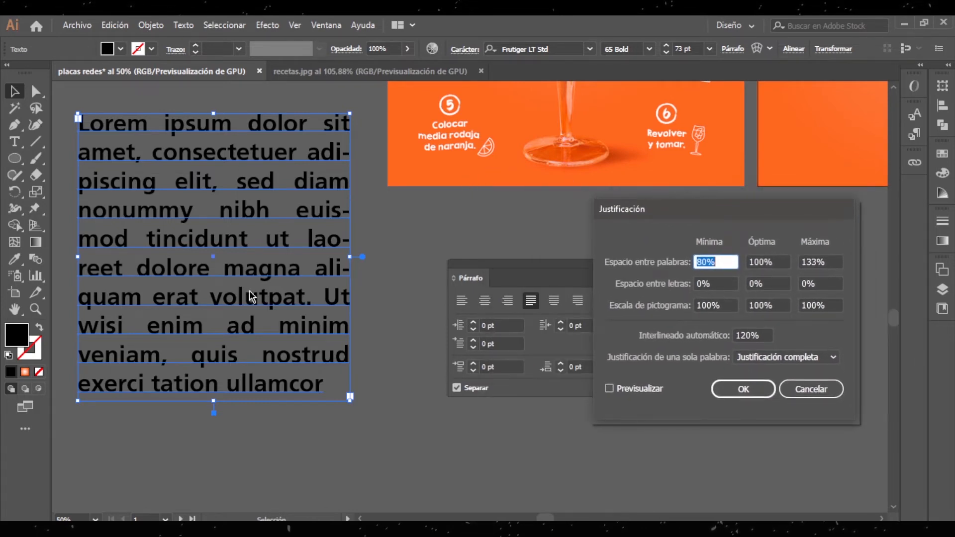
click(825, 392)
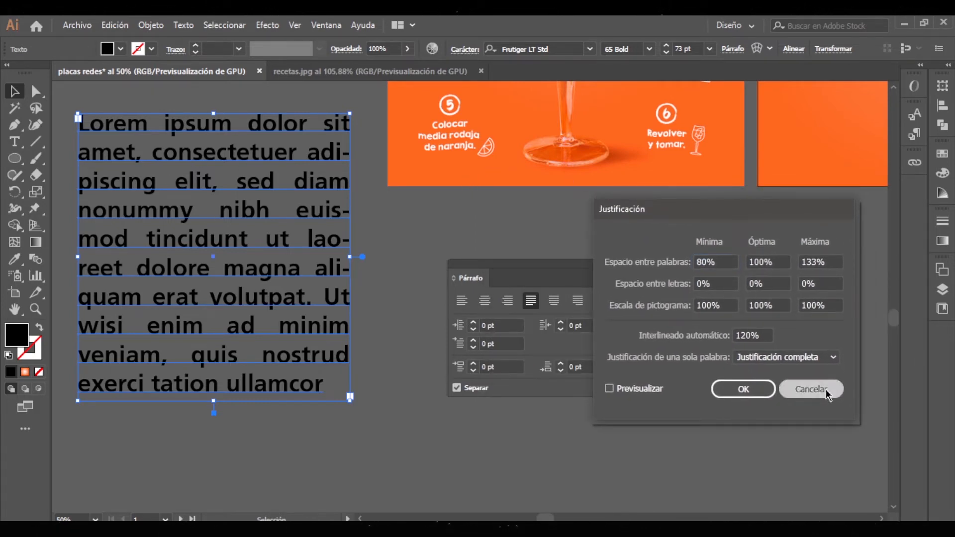
- Compare the Lorem ipsum text with and without hyphenation, and leave hyphenation off
click(481, 390)
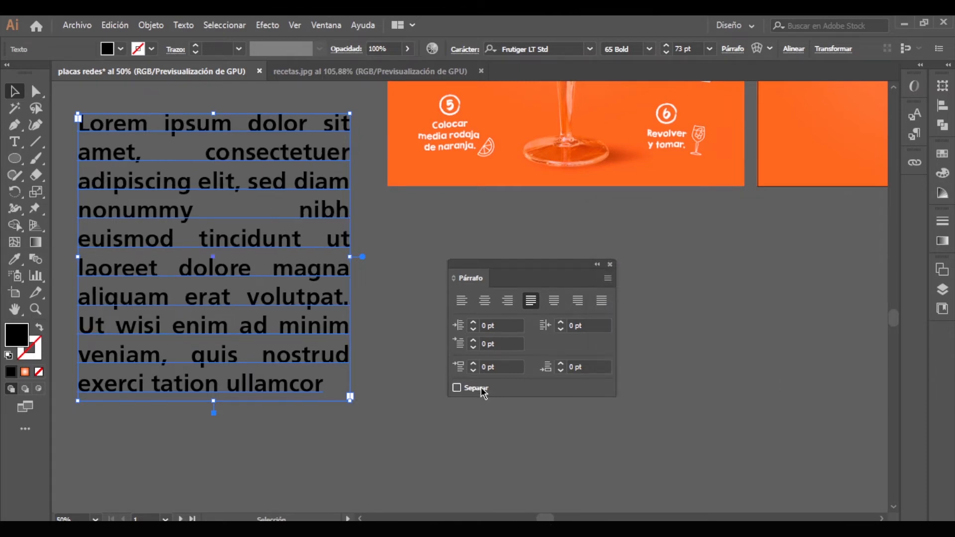
click(457, 388)
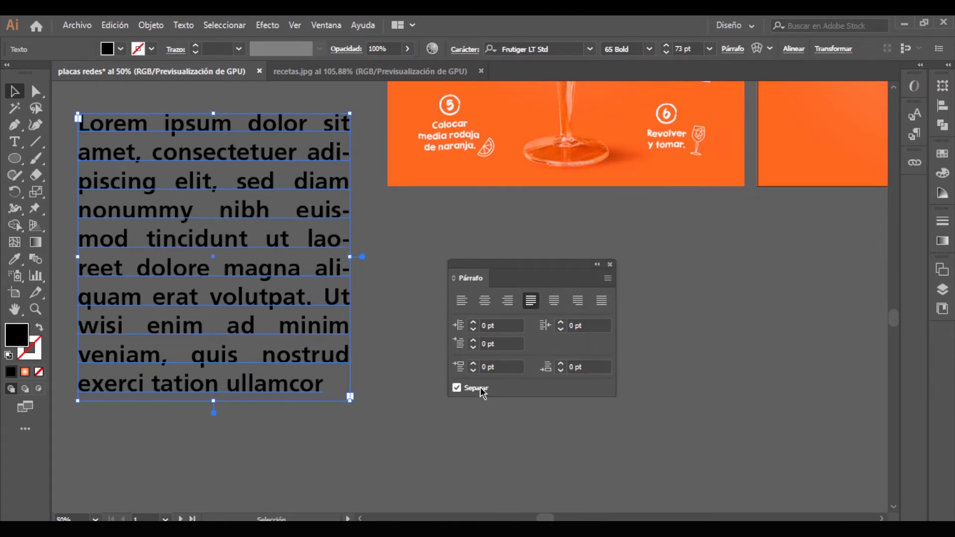
click(481, 388)
click(481, 390)
click(474, 389)
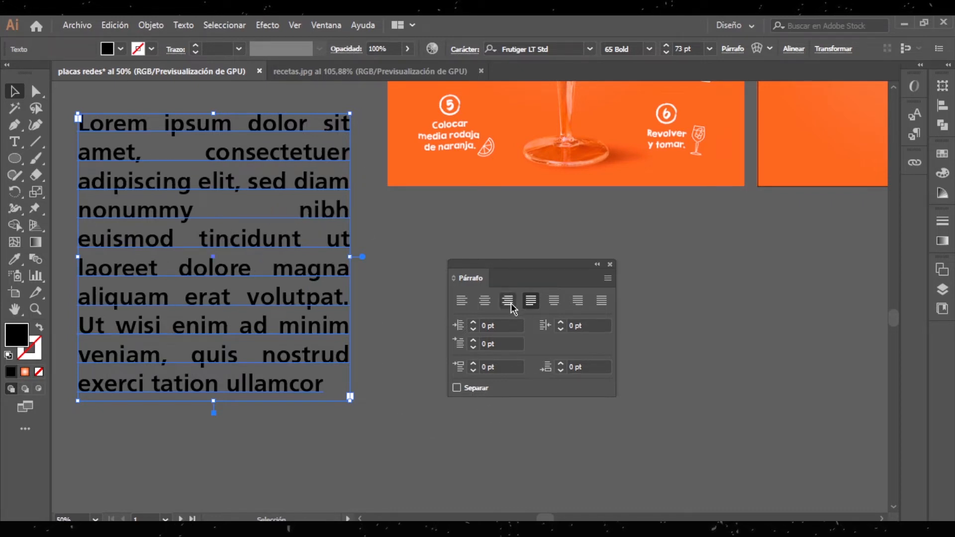
- Set the justification word spacing of the Lorem ipsum text to 85% minimum, 95% optimal and 95% maximum
click(608, 279)
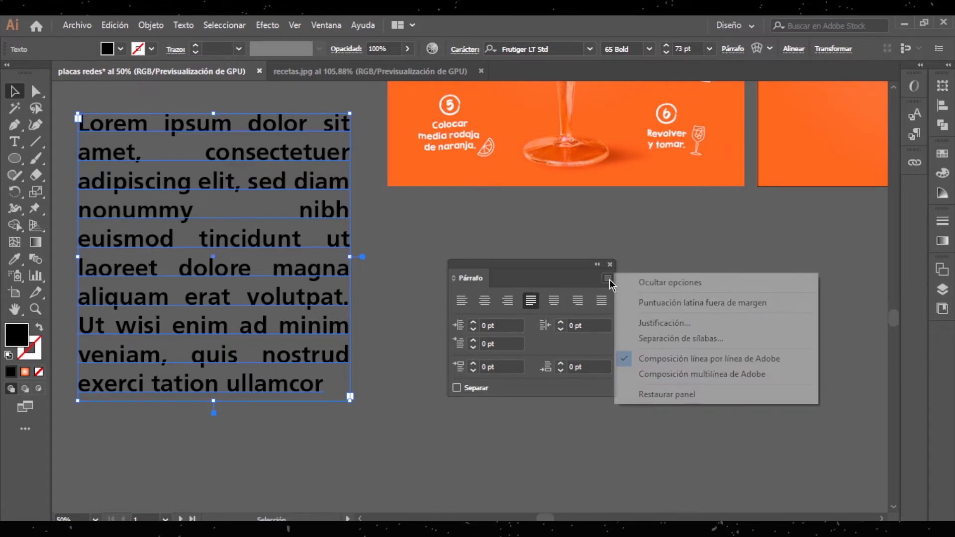
click(694, 327)
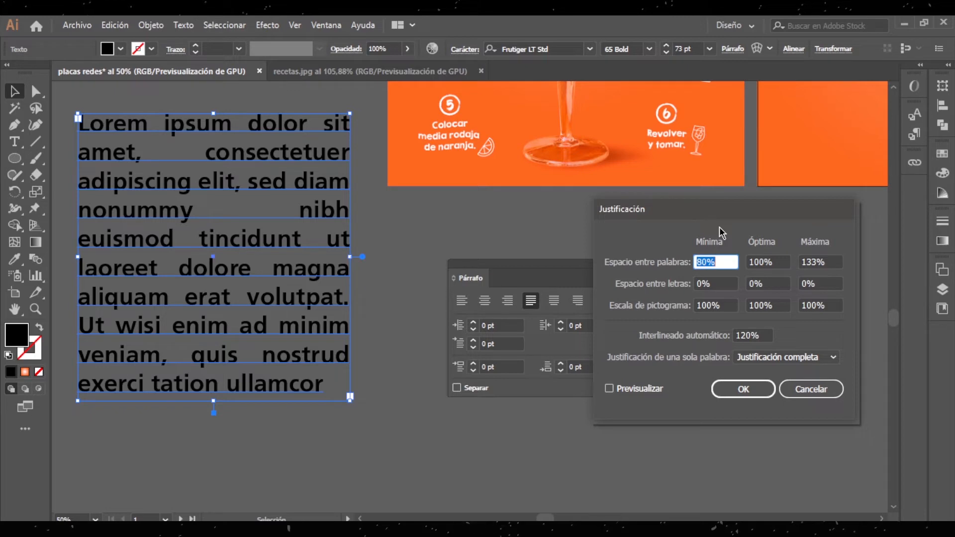
text(85)
key(Tab)
text(10)
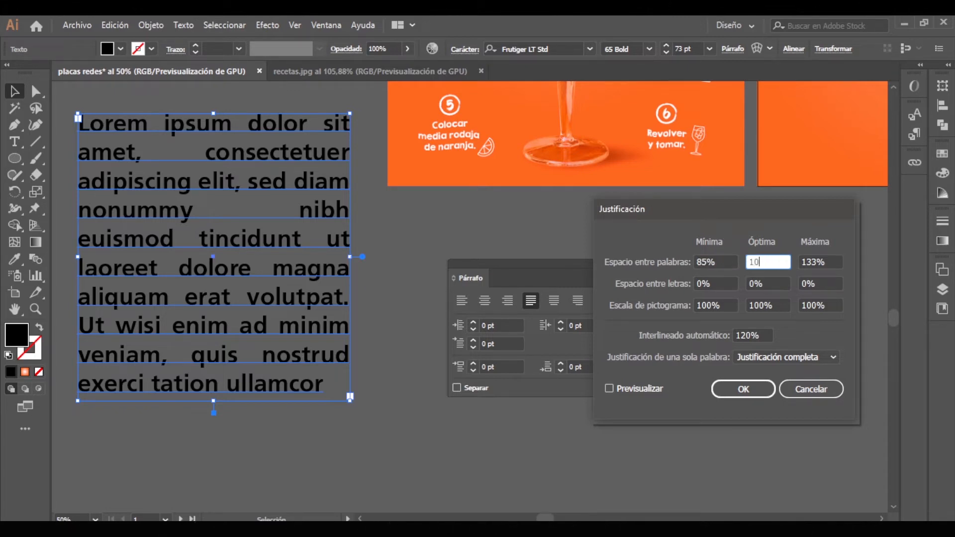
text(0)
key(Tab)
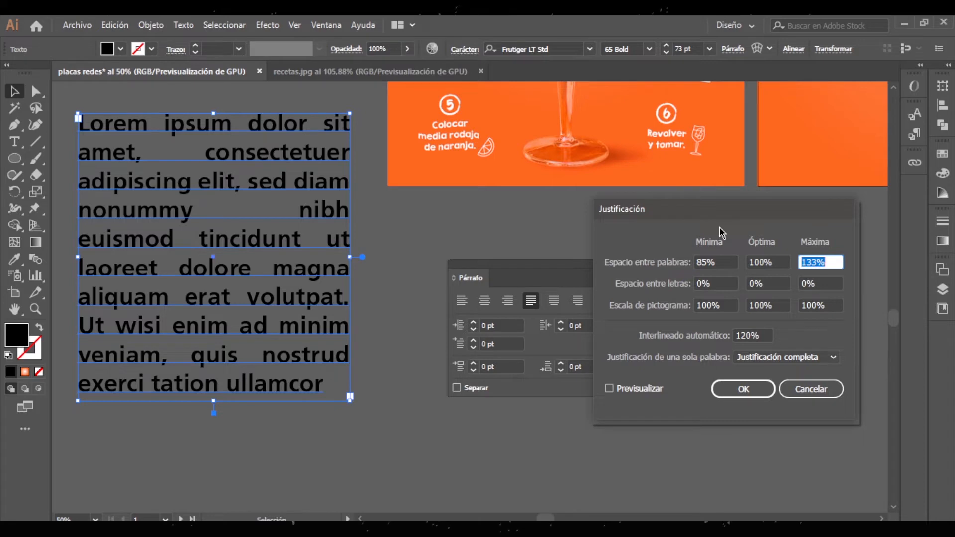
text(95)
key(Tab)
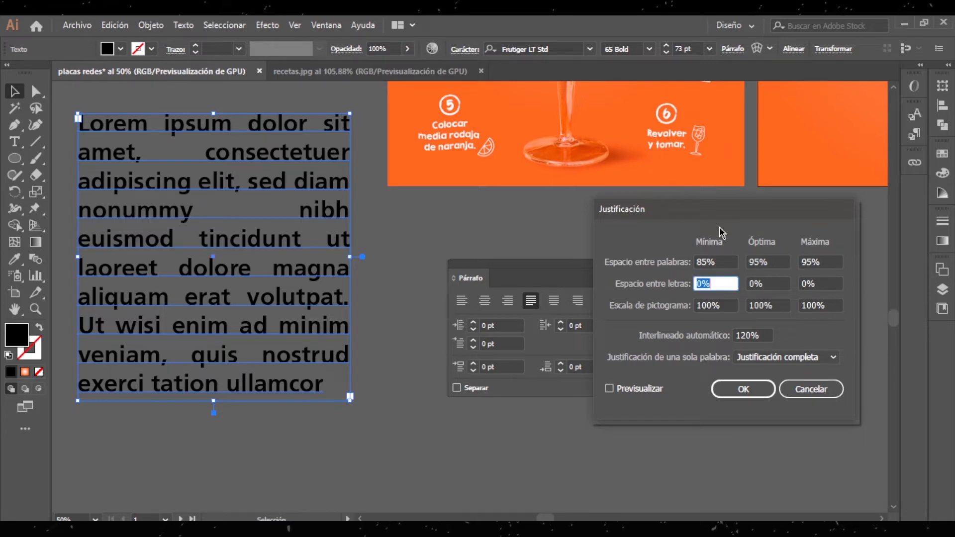
- Set the justification letter spacing to -5% minimum, 0% optimal and 5% maximum
text(-5)
key(Tab)
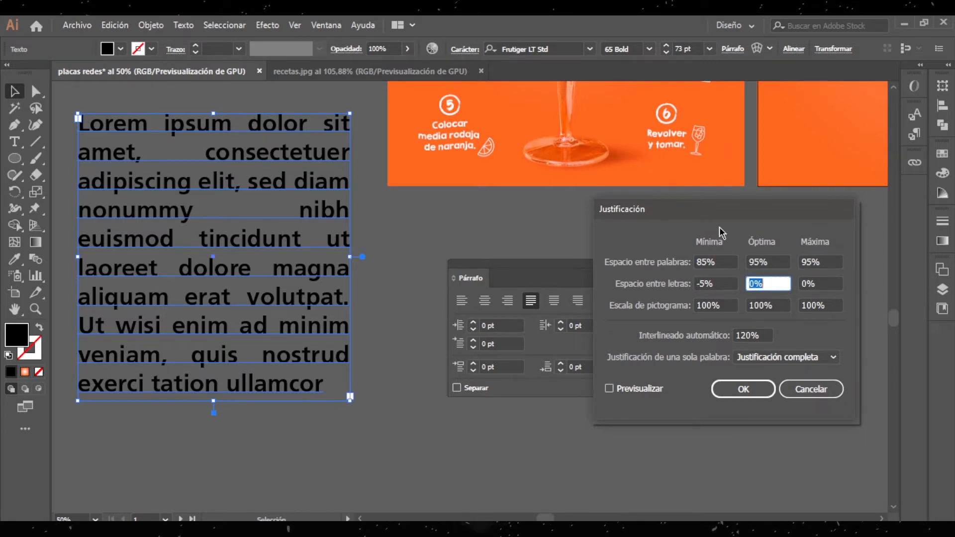
text(0)
key(Tab)
text(5)
key(Tab)
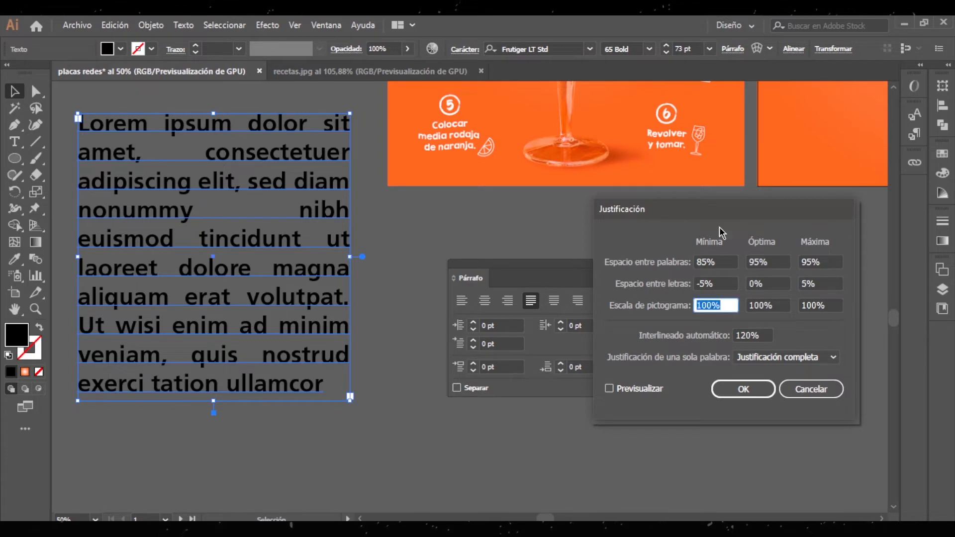
- Set the minimum glyph scaling to 100% and turn on the preview of the justification settings
text(1)
key(Tab)
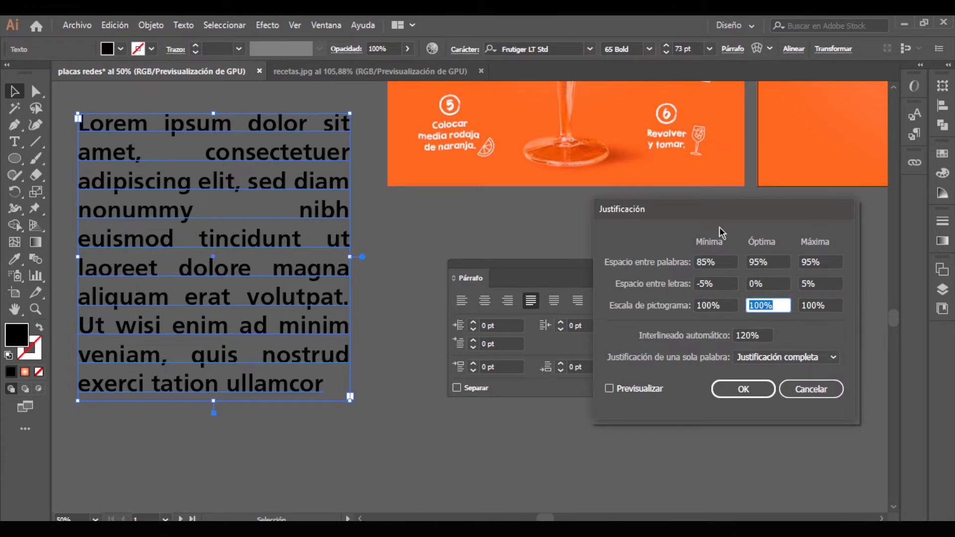
click(646, 398)
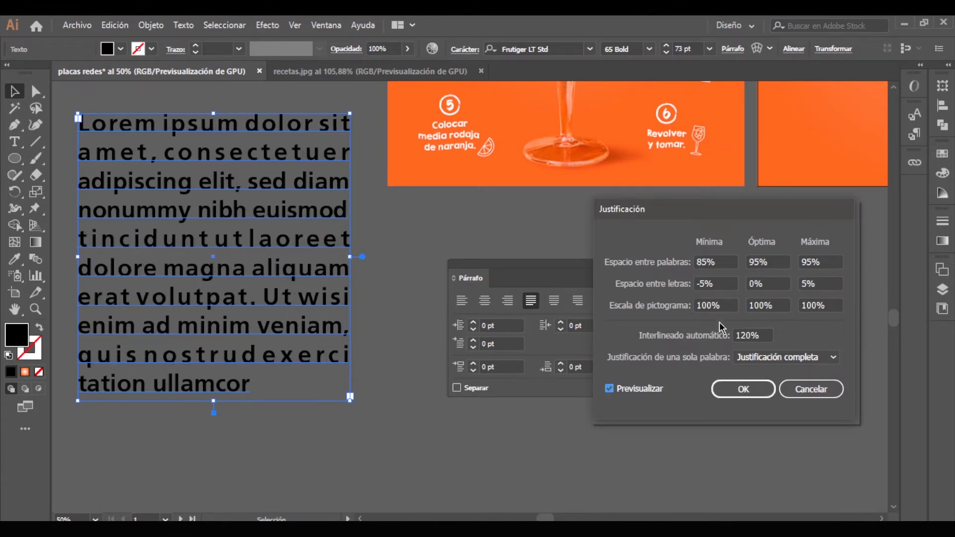
drag(724, 306, 657, 318)
text(10)
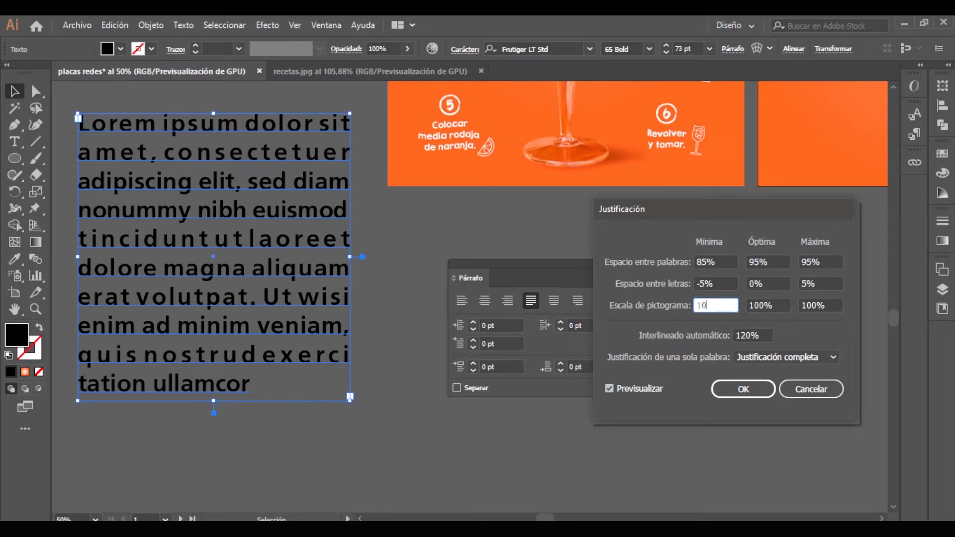
key(Tab)
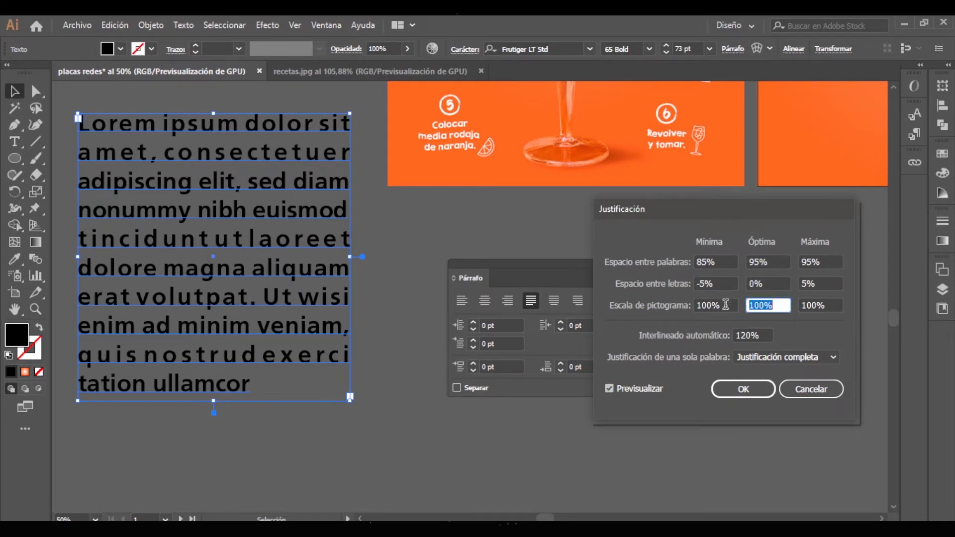
key(shift+Tab)
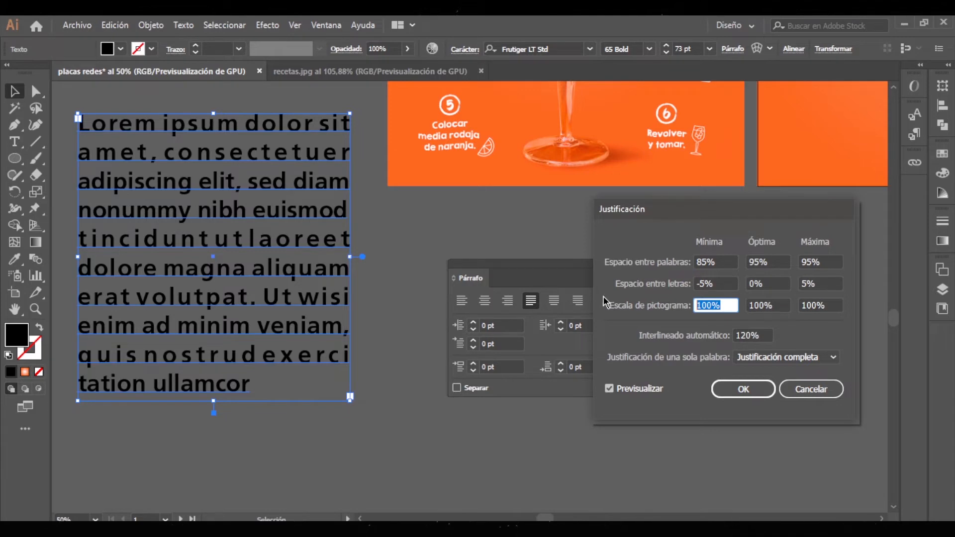
- Toggle the justification preview off and on, and set the glyph scaling to 95% minimum, 100% optimal and 103% maximum
click(609, 389)
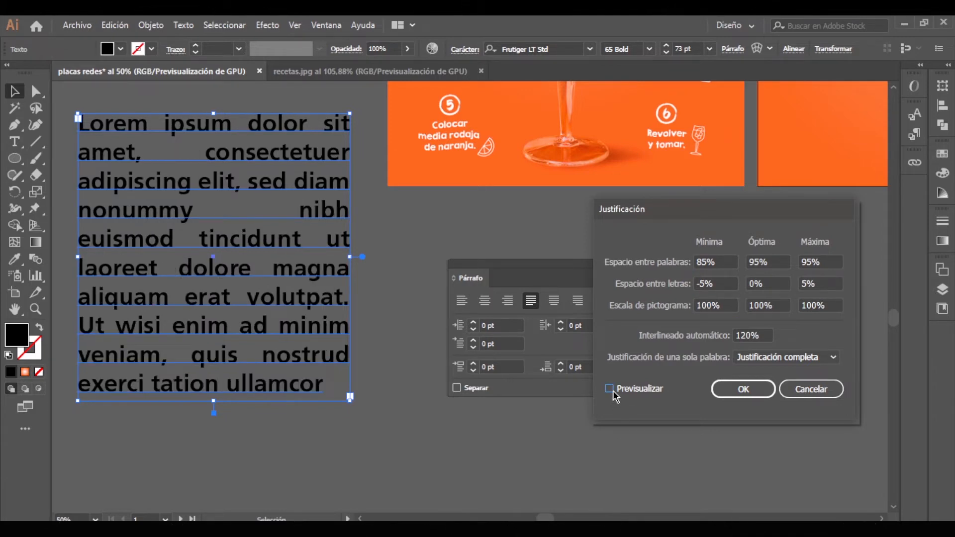
click(612, 389)
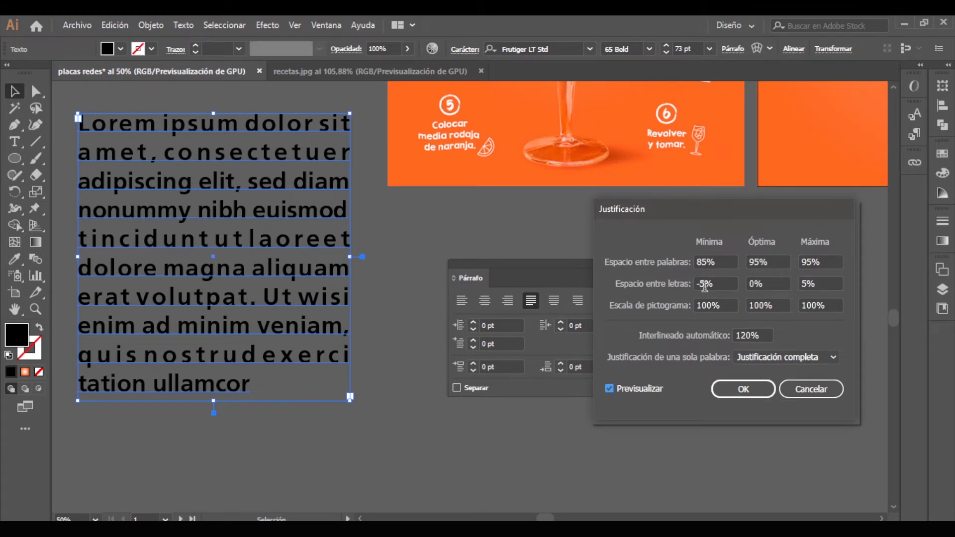
drag(729, 304, 667, 308)
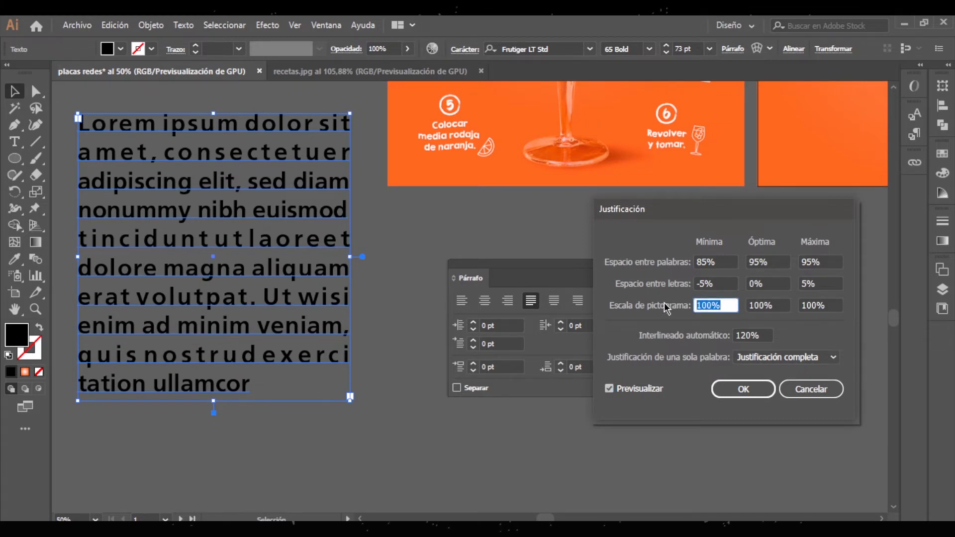
text(95)
key(Tab)
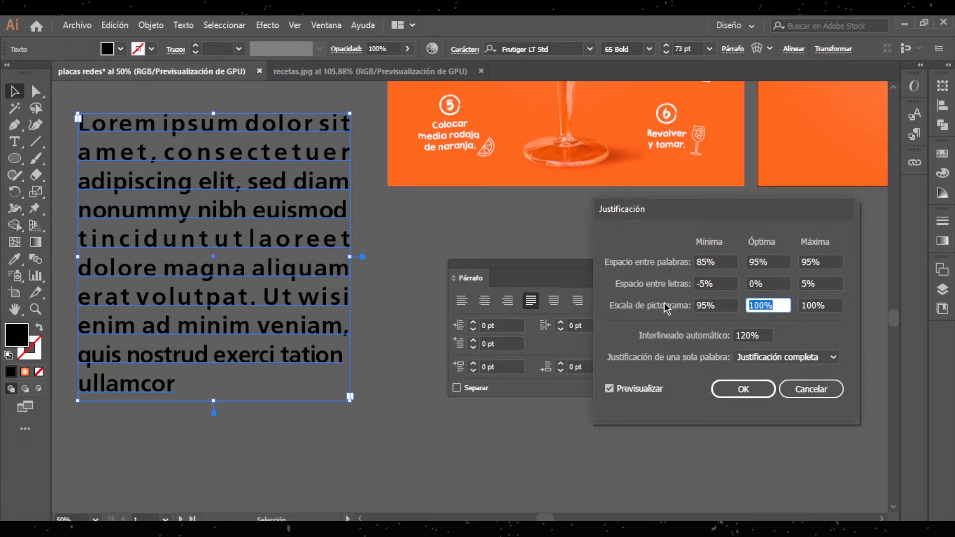
text(100)
key(Tab)
text(103)
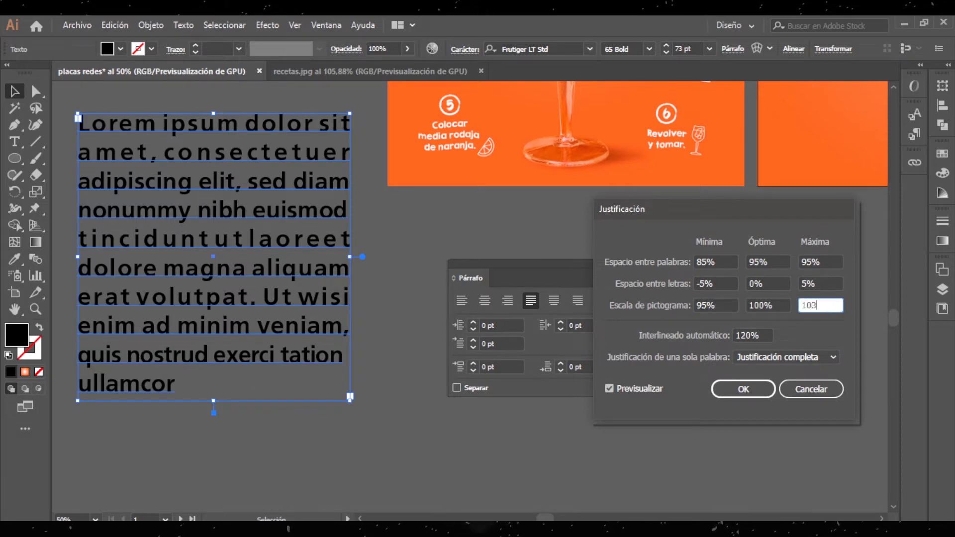
click(818, 282)
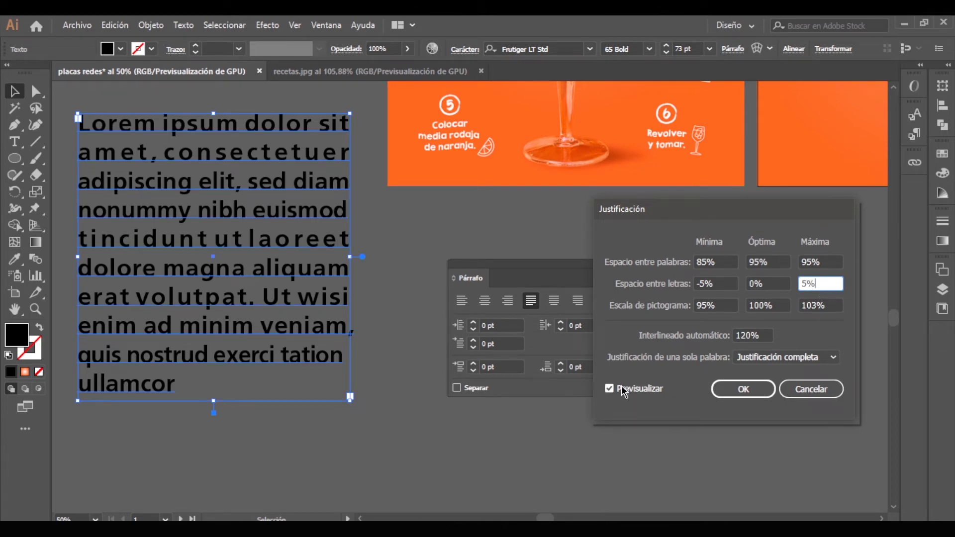
- Compare the Lorem ipsum text with the justification preview off and on
click(780, 261)
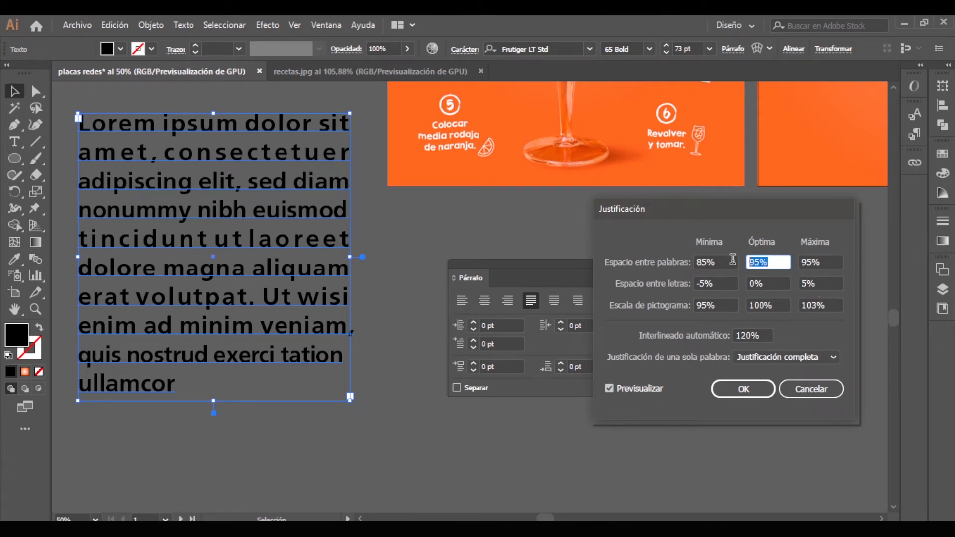
text(100)
click(833, 262)
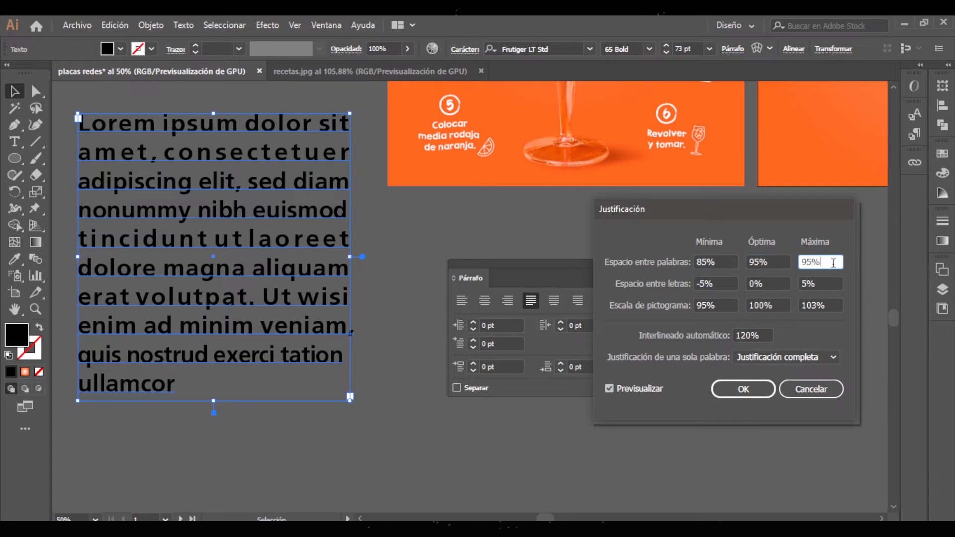
click(637, 392)
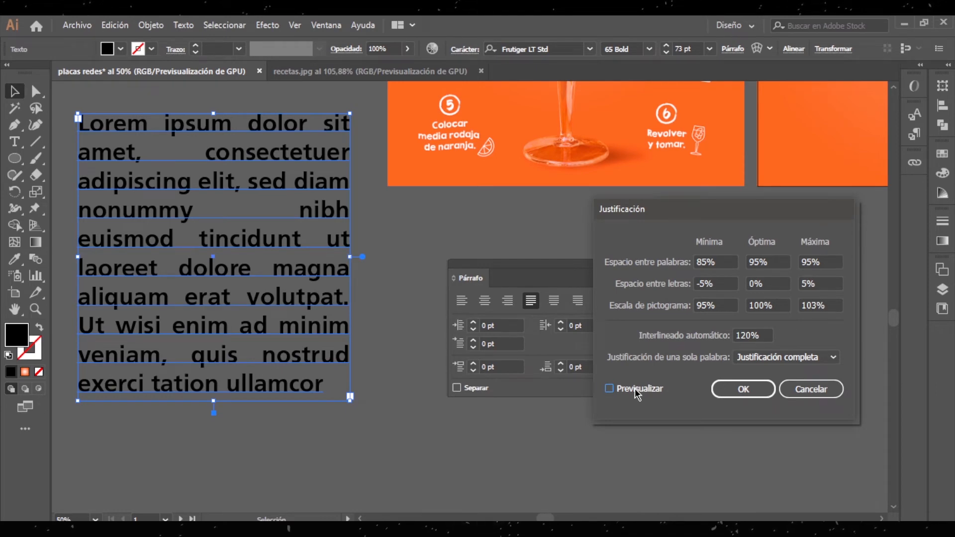
click(632, 388)
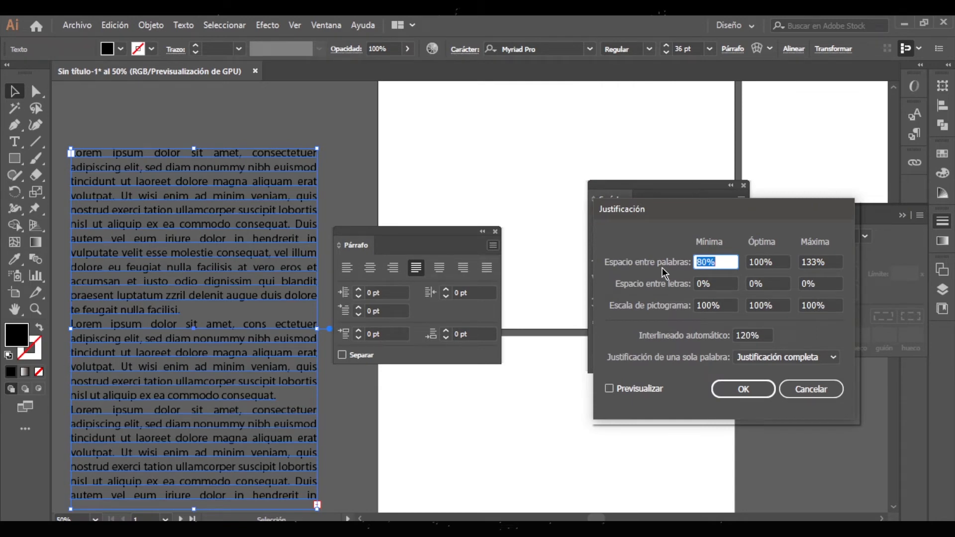
- For the text in the untitled document, set the justification word spacing to 85% minimum, 100% optimal and 115% maximum
text(85)
key(Tab)
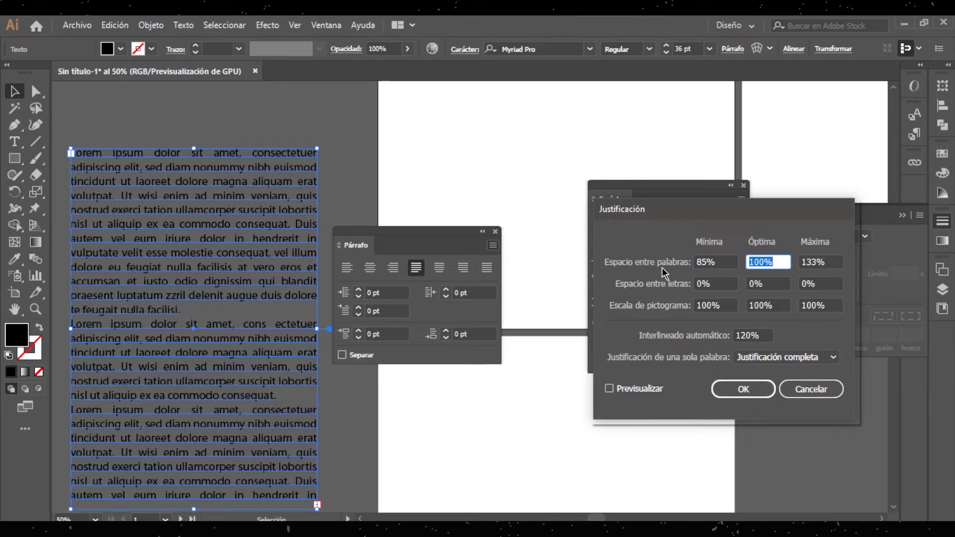
key(Tab)
text(115)
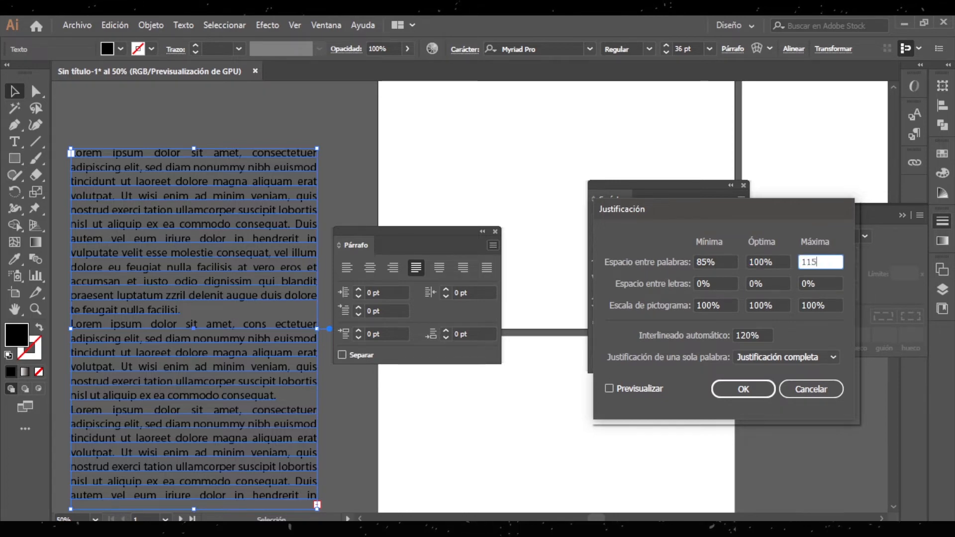
- Set the untitled document text's justification letter spacing to -5% minimum, 0% optimal and 5% maximum
click(703, 282)
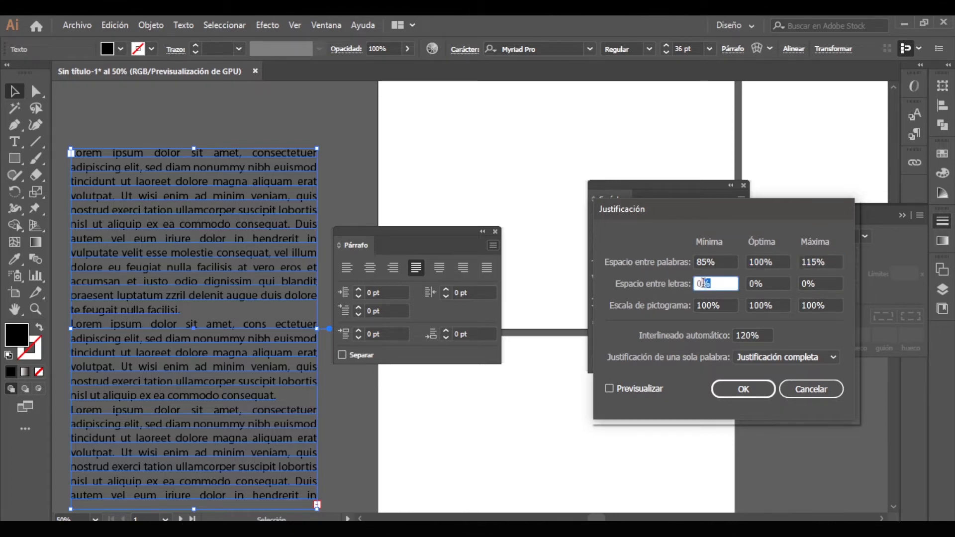
text(-5)
key(Tab)
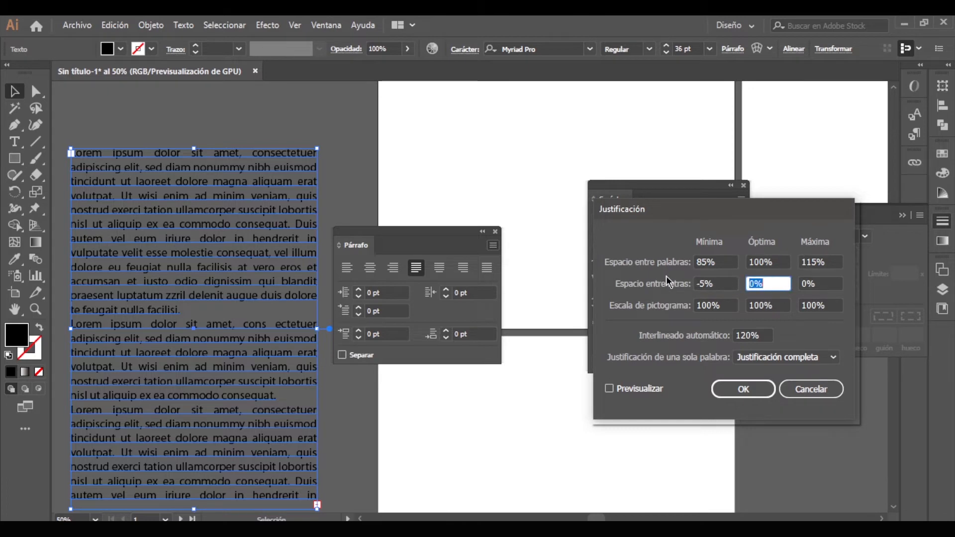
text(0)
key(Tab)
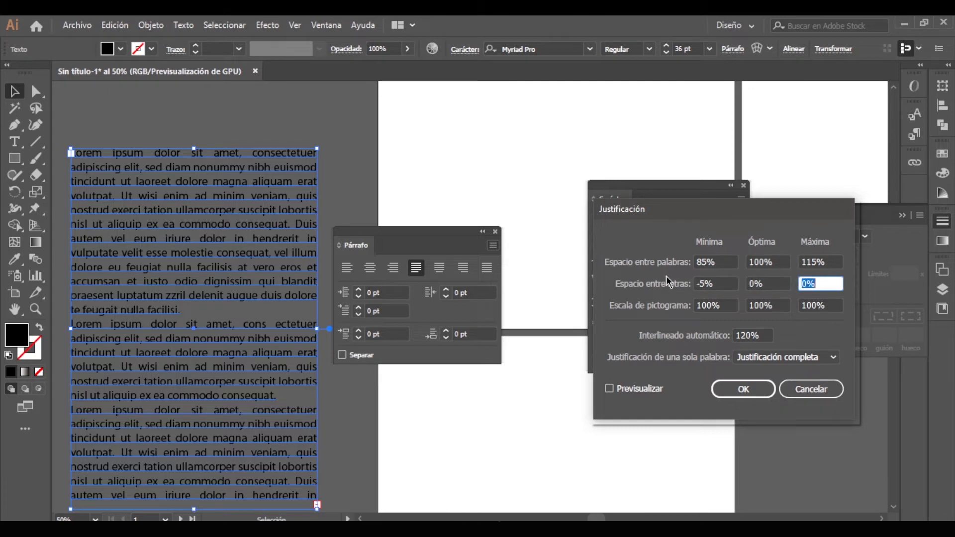
text(5)
- Set the justification glyph scaling of the text to 97% minimum, 100% optimal and 103% maximum
key(Tab)
text(9)
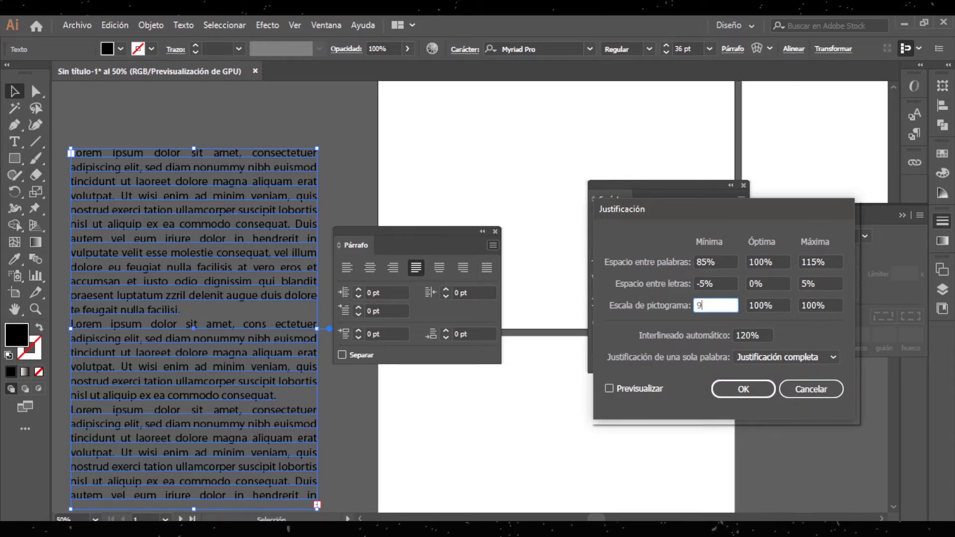
key(Tab)
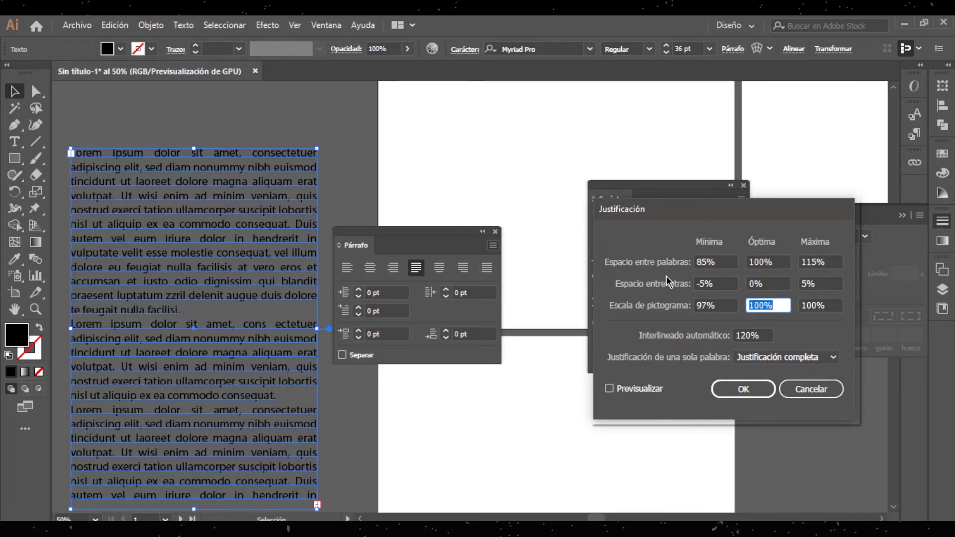
key(Tab)
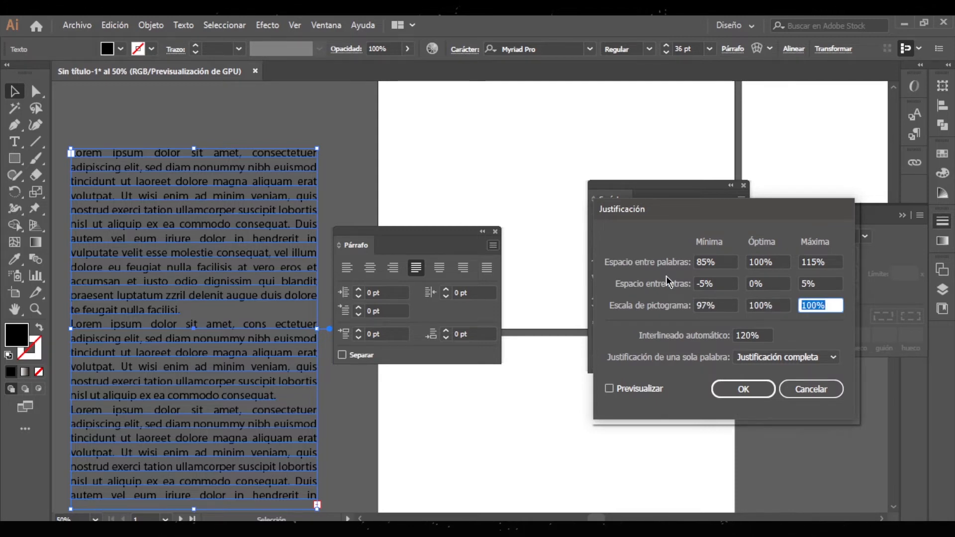
text(103)
click(817, 285)
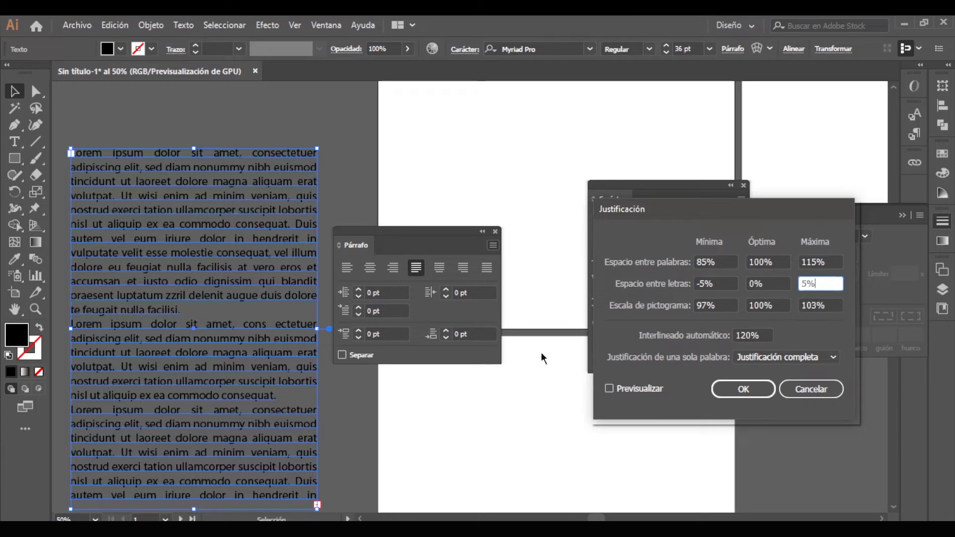
- Compare the multi-paragraph text with the preview on and off, and apply the justification settings
click(643, 390)
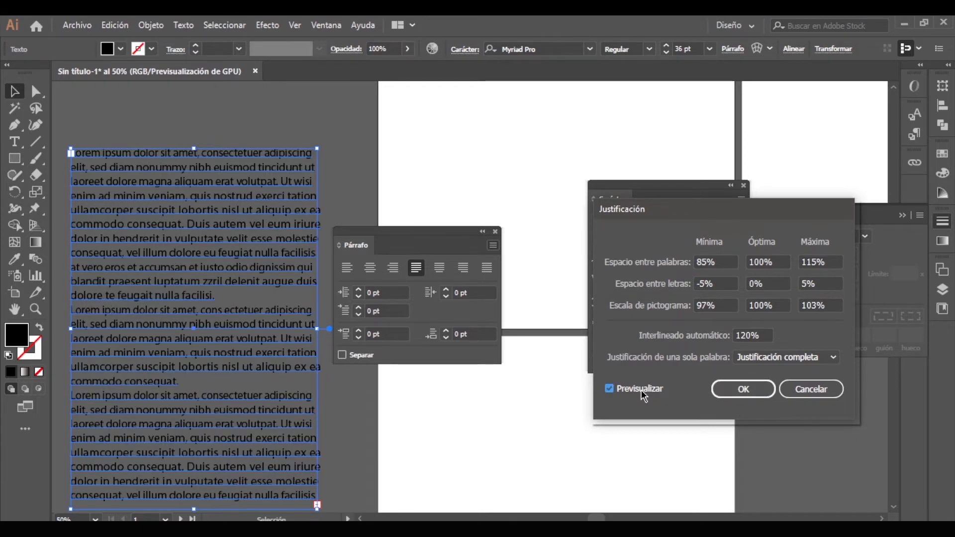
click(641, 389)
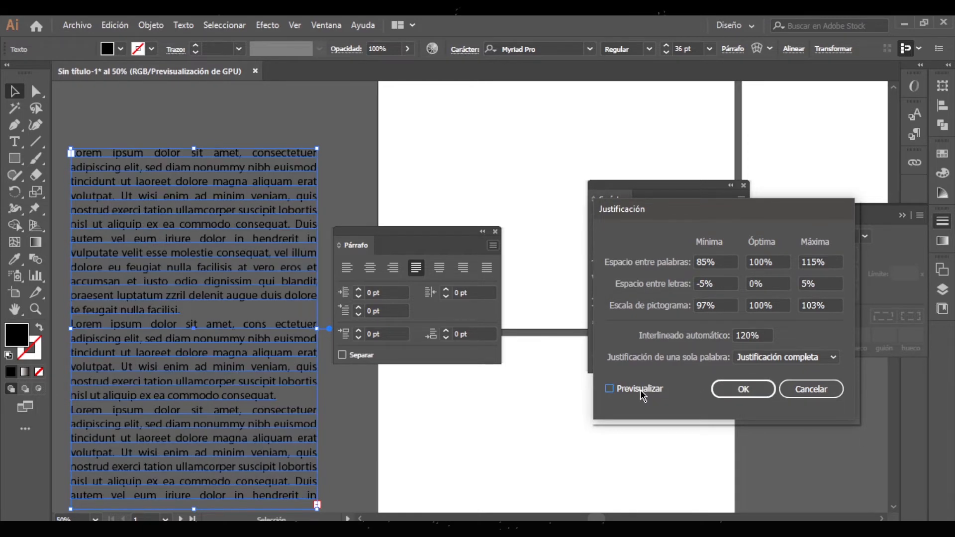
click(640, 390)
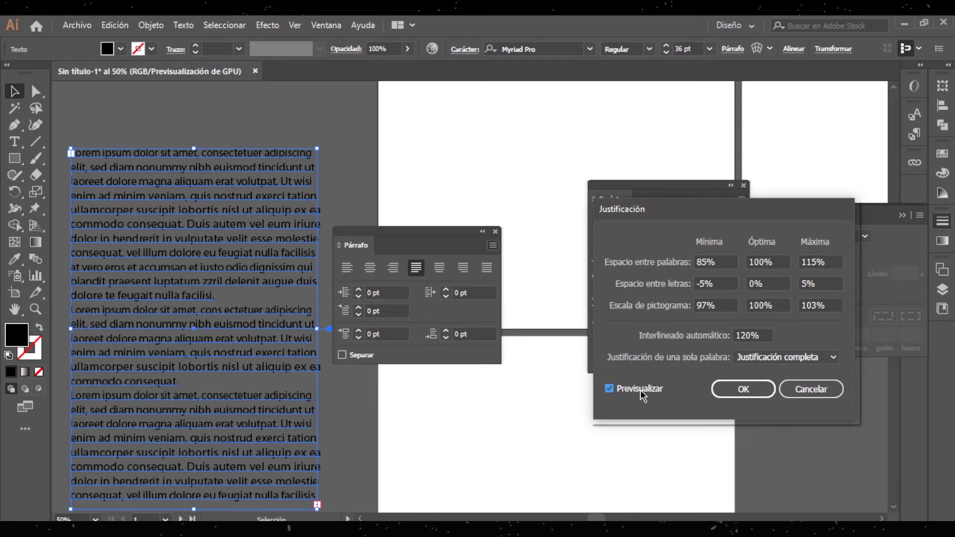
click(753, 393)
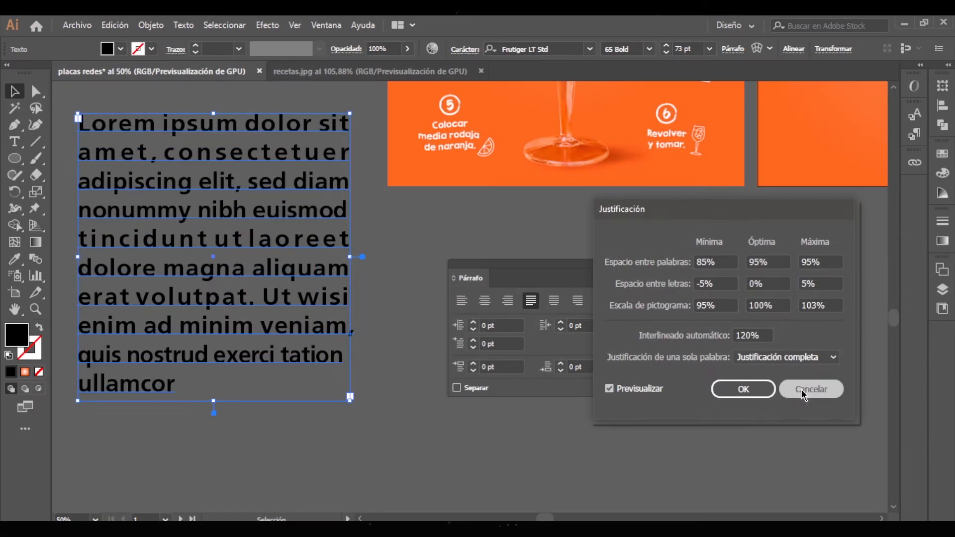
- Discard the pending justification settings in the placas redes document and turn on hyphenation for the Lorem ipsum text
click(801, 389)
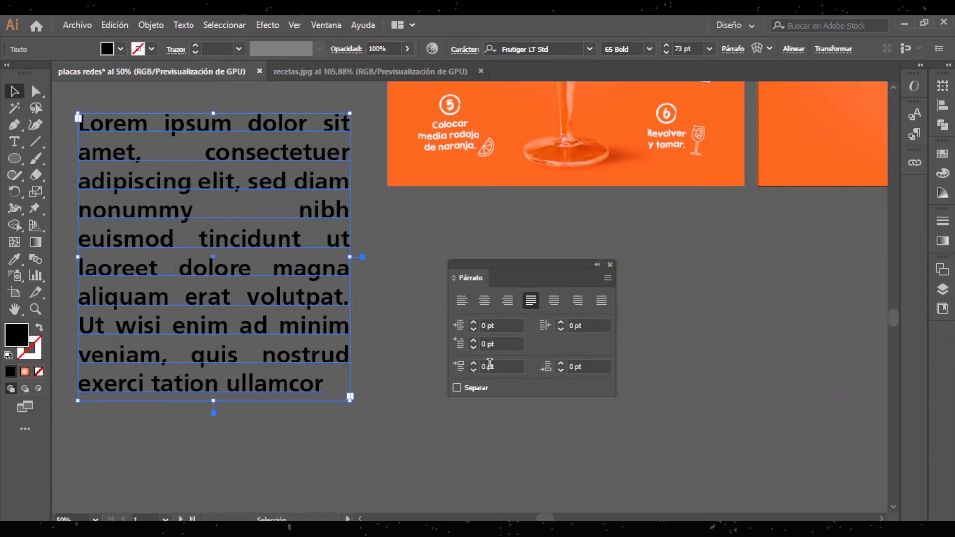
click(477, 391)
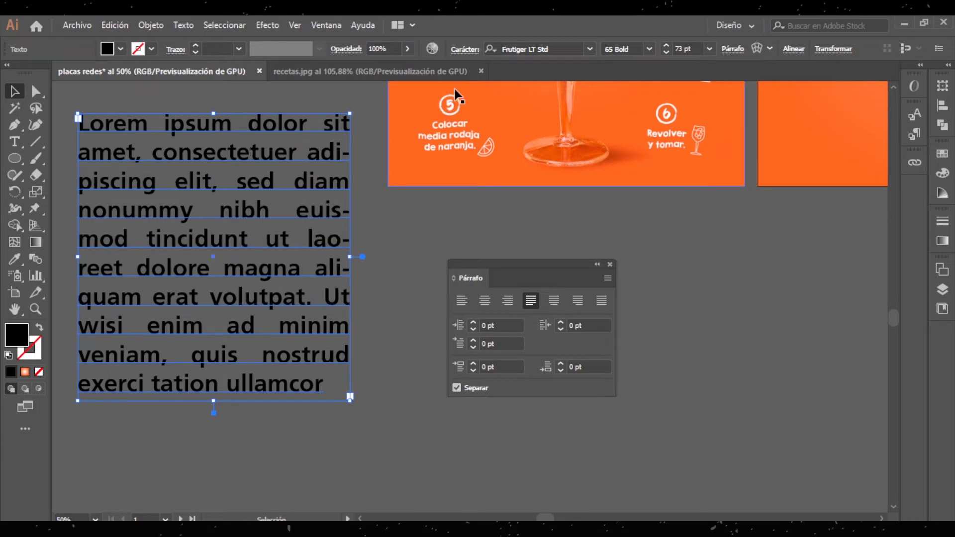
- Set the justification word spacing of the hyphenated Lorem ipsum text to 85% minimum, 95% optimal and 95% maximum
click(607, 278)
click(644, 323)
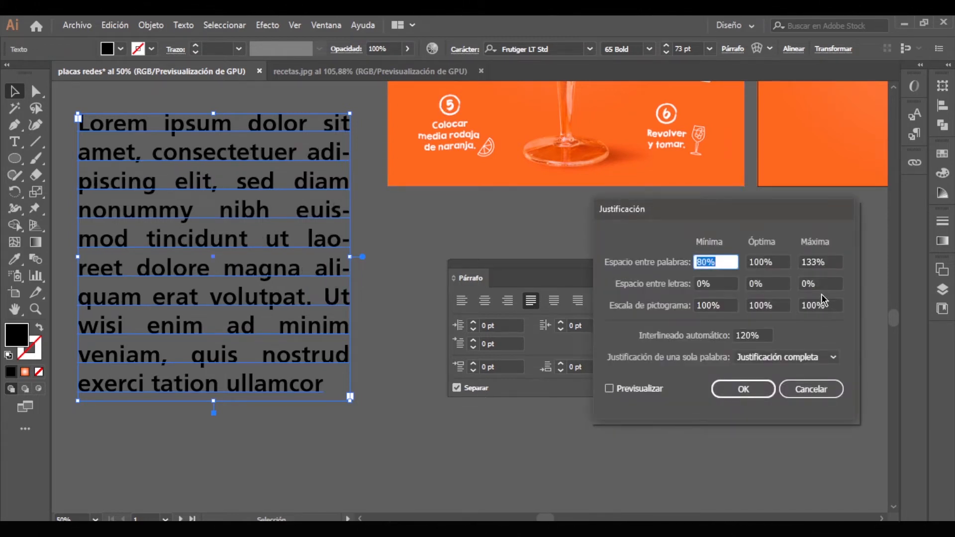
text(85)
key(Tab)
key(Tab)
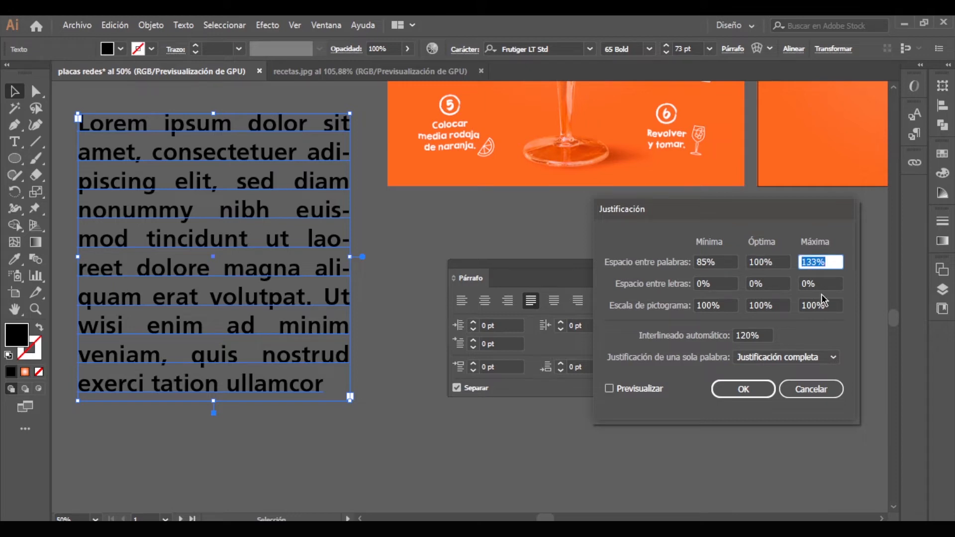
text(95)
- Set the hyphenated text's justification letter spacing to -5% minimum, 0% optimal and 5% maximum
key(Tab)
text(-5)
key(Tab)
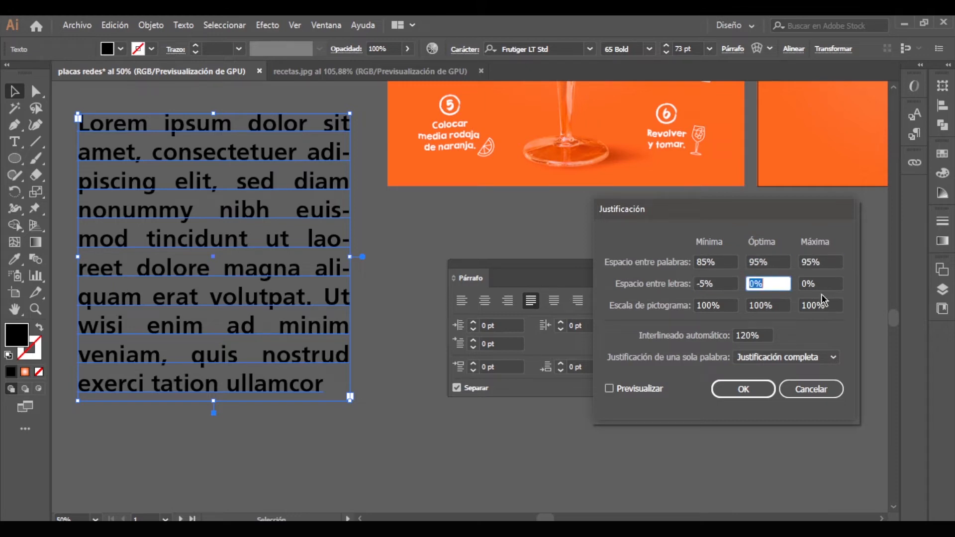
key(Tab)
text(5)
- Set the hyphenated text's glyph scaling to 95% minimum and 95% maximum, and apply the justification settings
key(Tab)
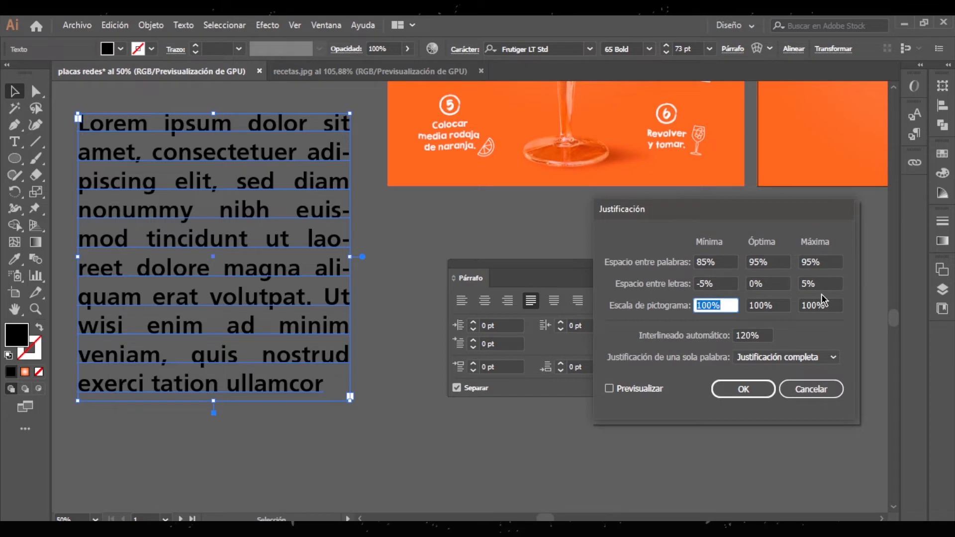
text(95)
key(Tab)
key(Tab)
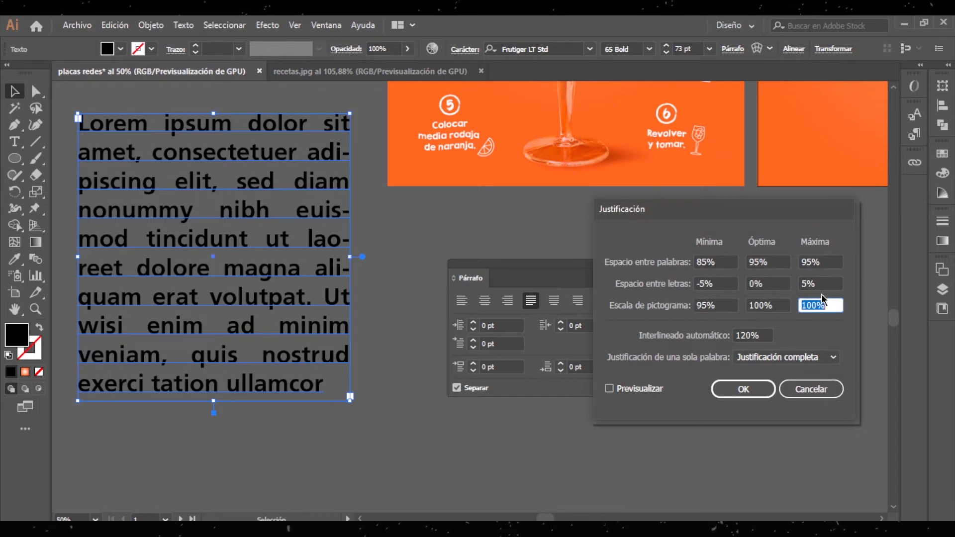
text(95)
key(BackSpace)
key(BackSpace)
text(95%)
key(Return)
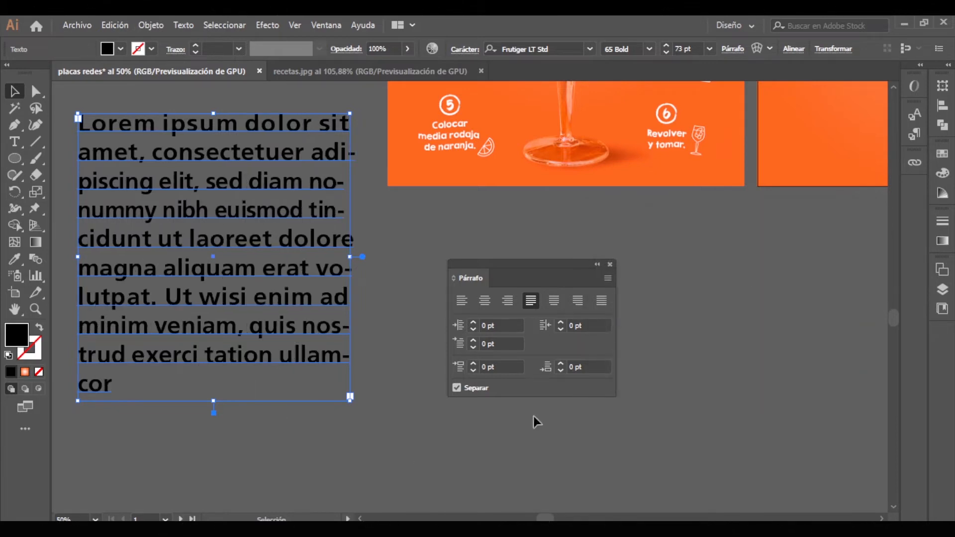
- Show the character settings for the Lorem ipsum text in a floating Character panel
click(473, 50)
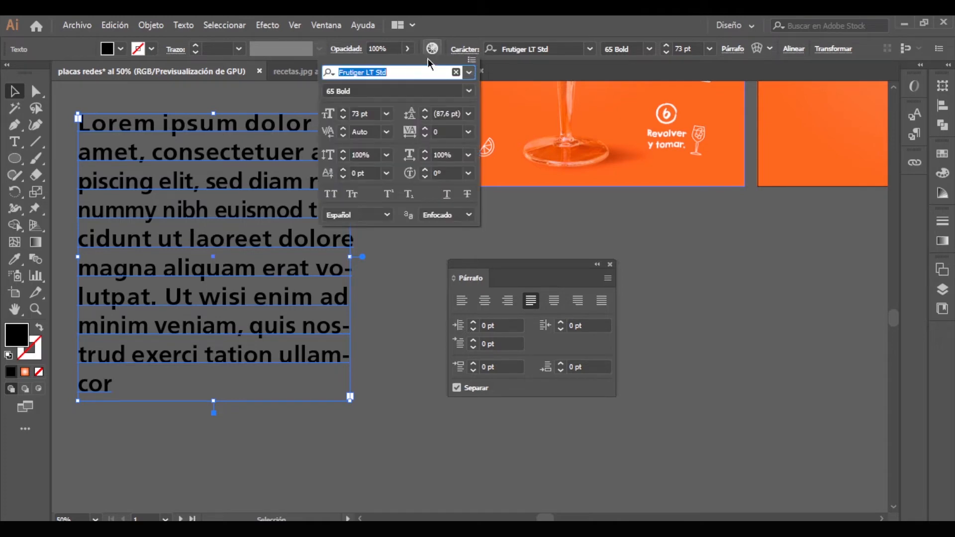
click(323, 25)
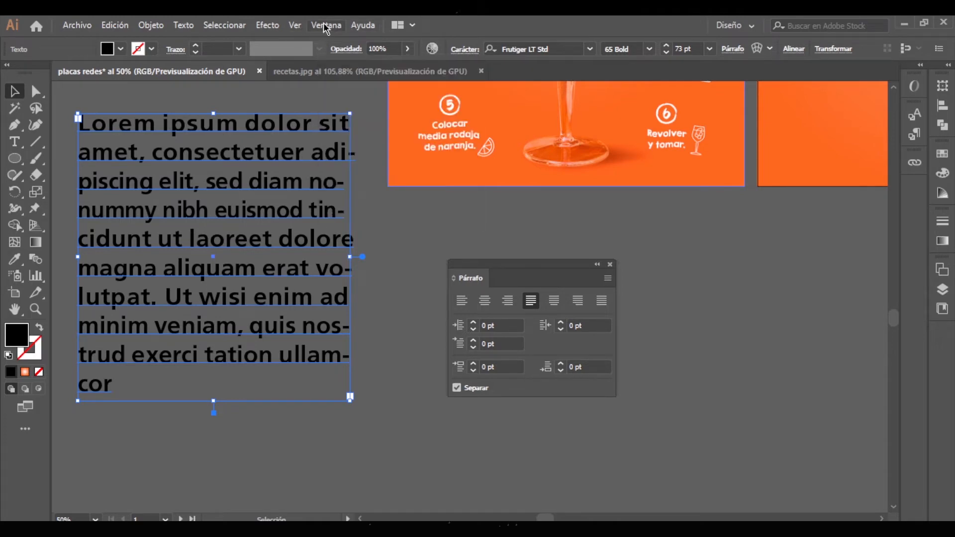
click(323, 26)
scroll(403, 448, down, 2)
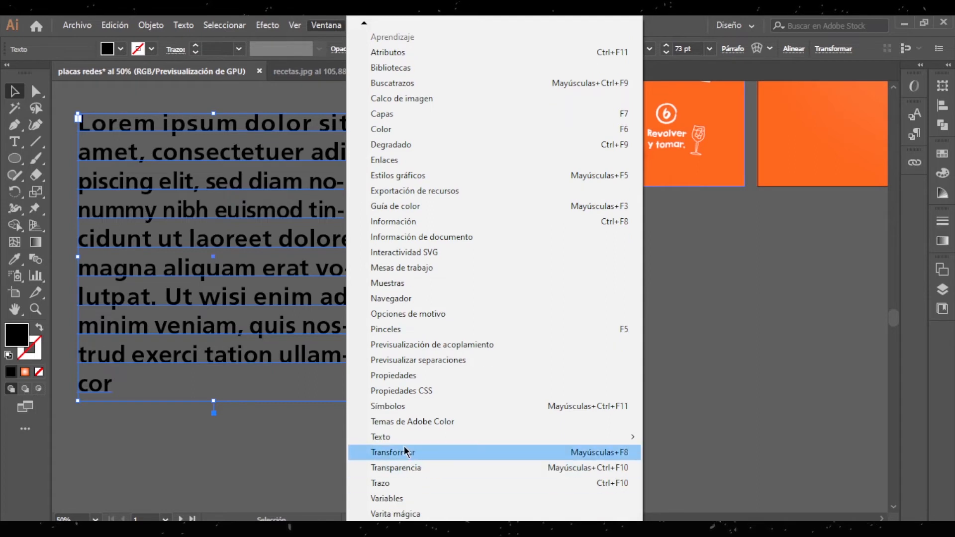
mouse_move(401, 440)
click(716, 436)
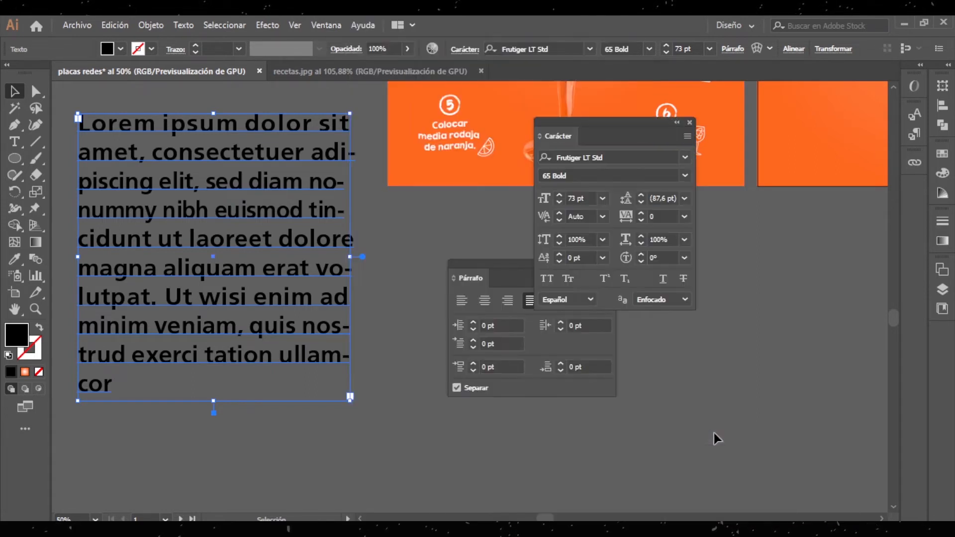
- Move the floating Paragraph and Character panels apart, and set the Lorem ipsum text's font size to 72 pt after trying 48 pt
drag(492, 262, 778, 248)
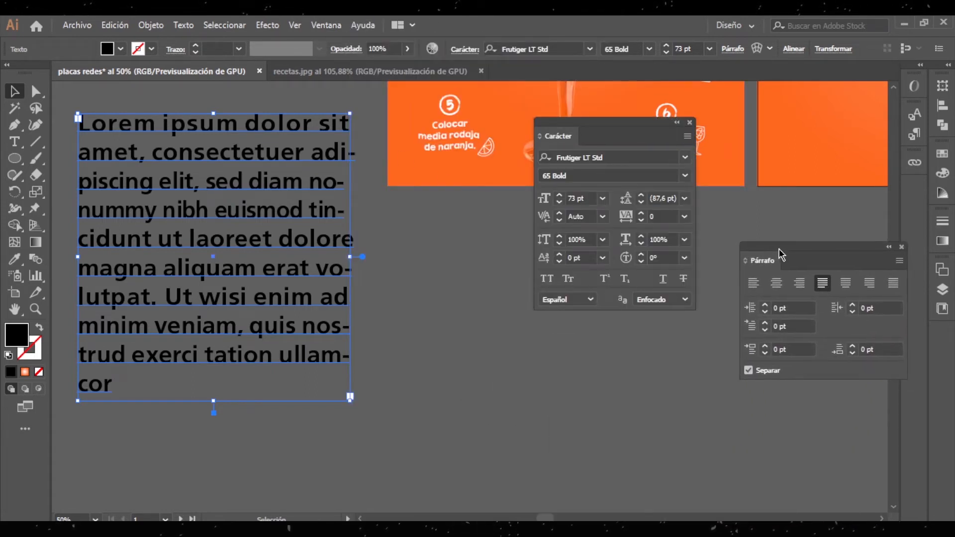
drag(613, 132, 533, 244)
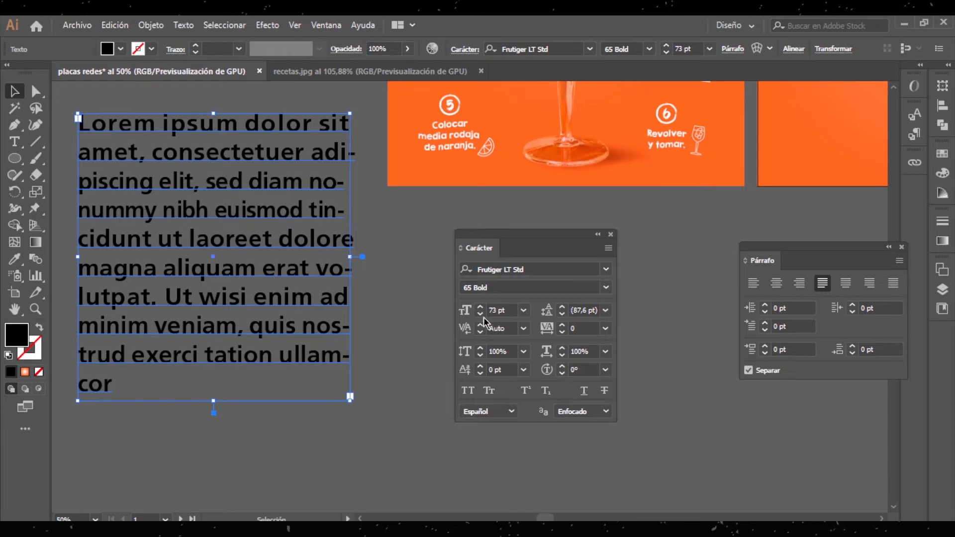
click(523, 310)
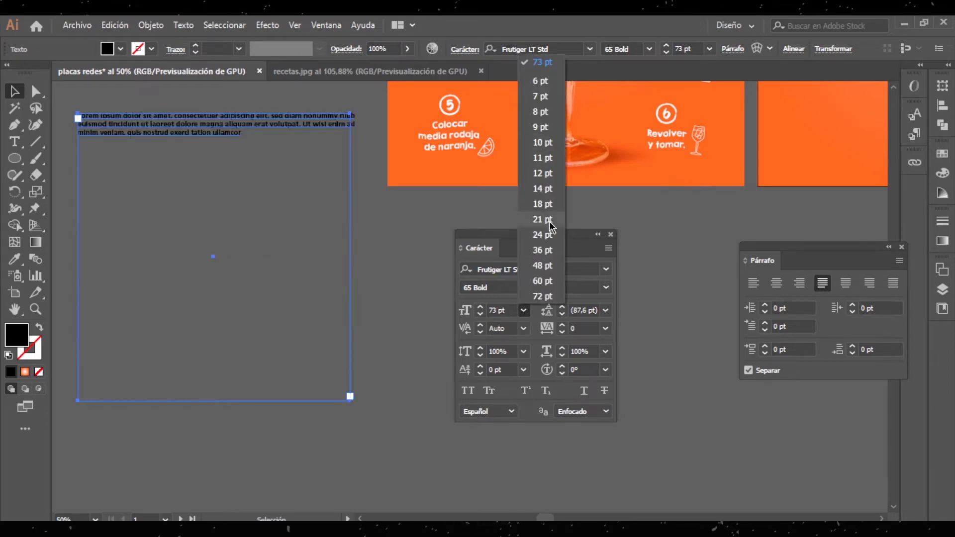
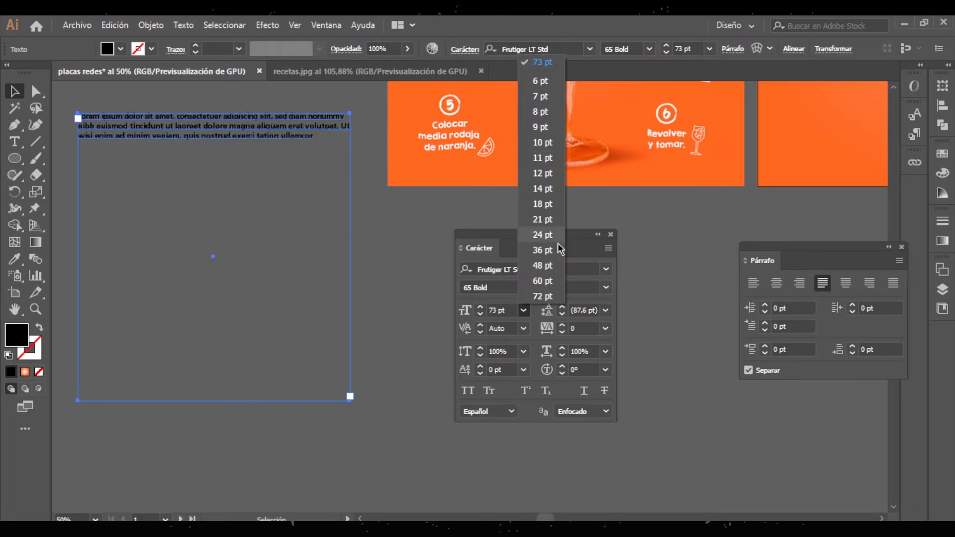
click(541, 268)
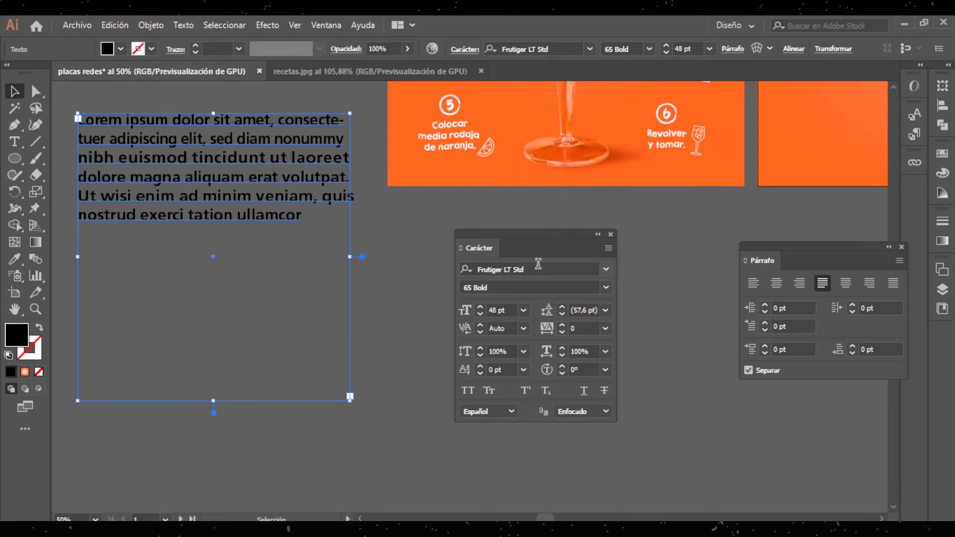
click(523, 310)
click(552, 296)
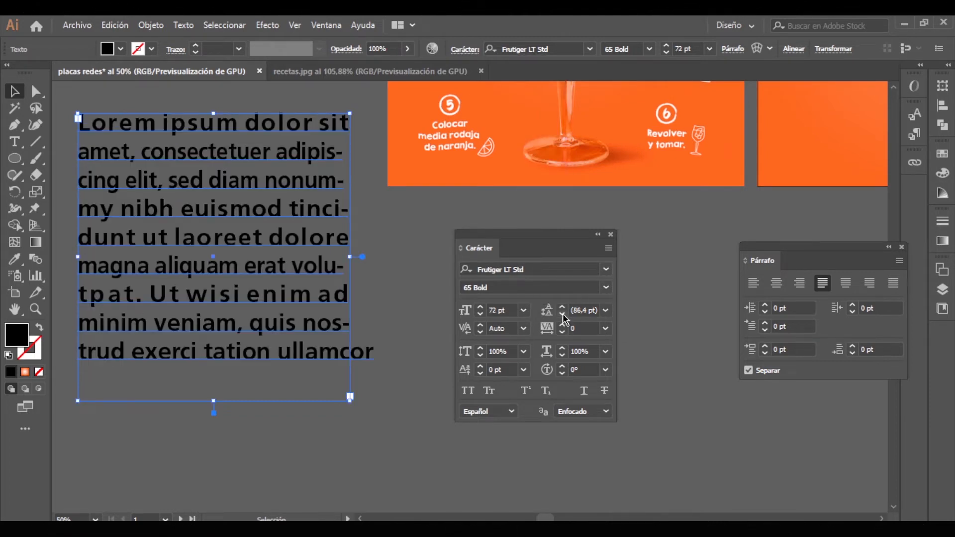
- Set the Lorem ipsum text's leading to 72 pt and increase it gradually to 175 pt
click(605, 310)
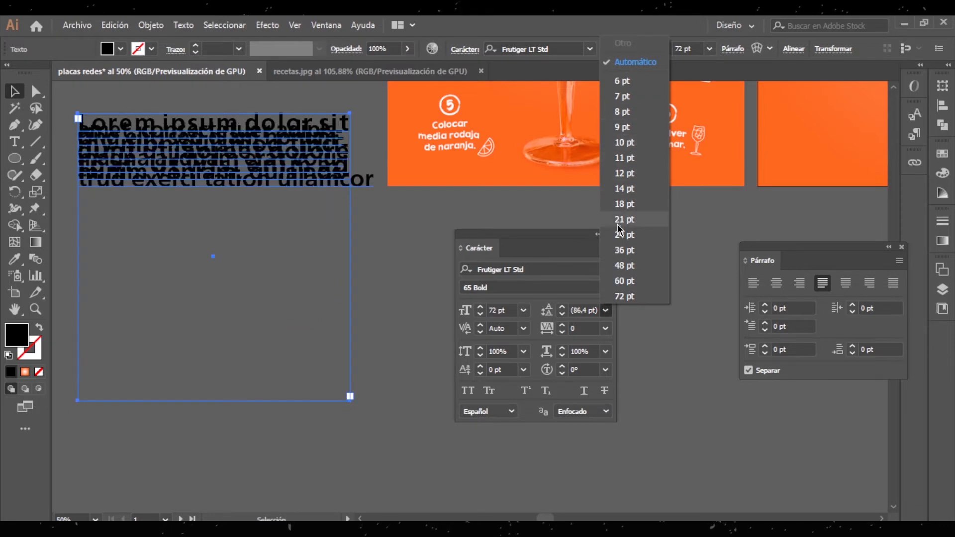
click(635, 296)
click(562, 310)
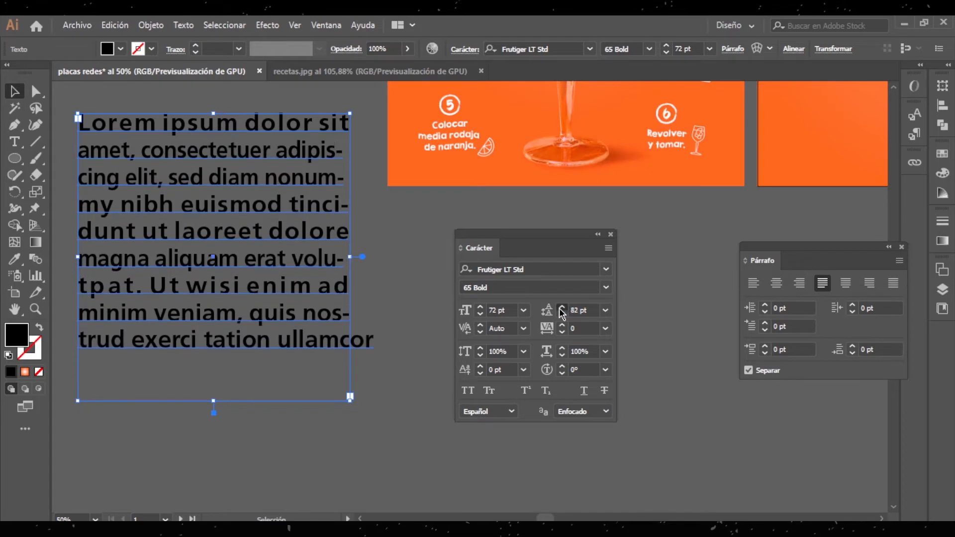
click(562, 310)
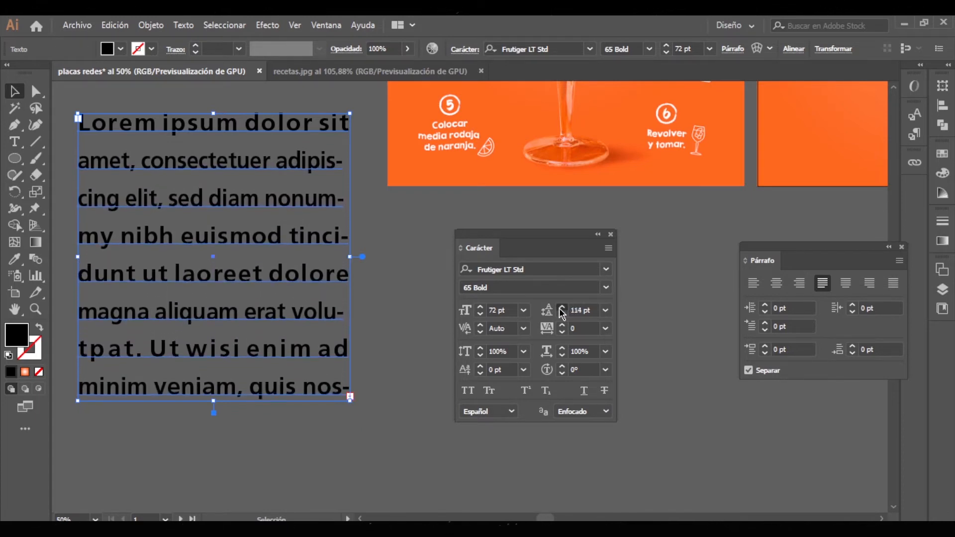
click(562, 310)
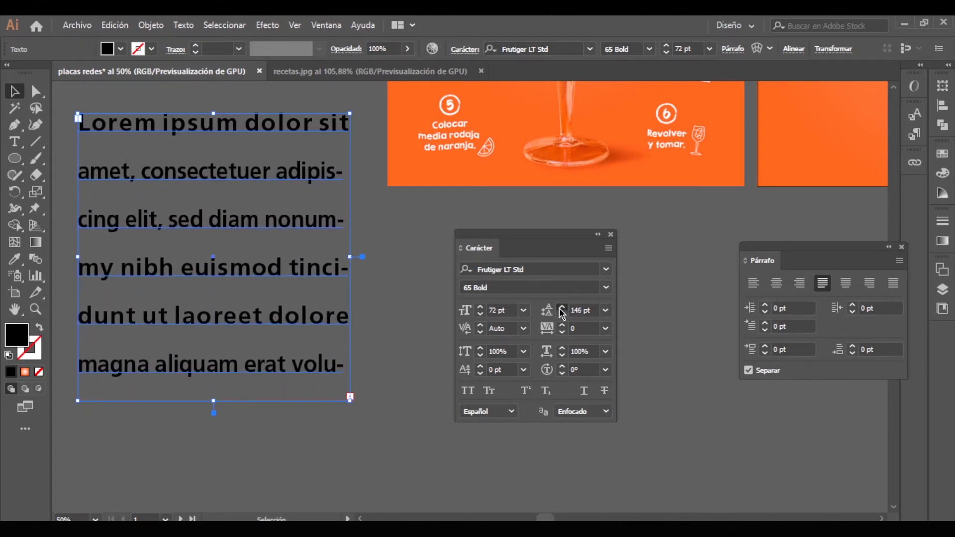
click(562, 310)
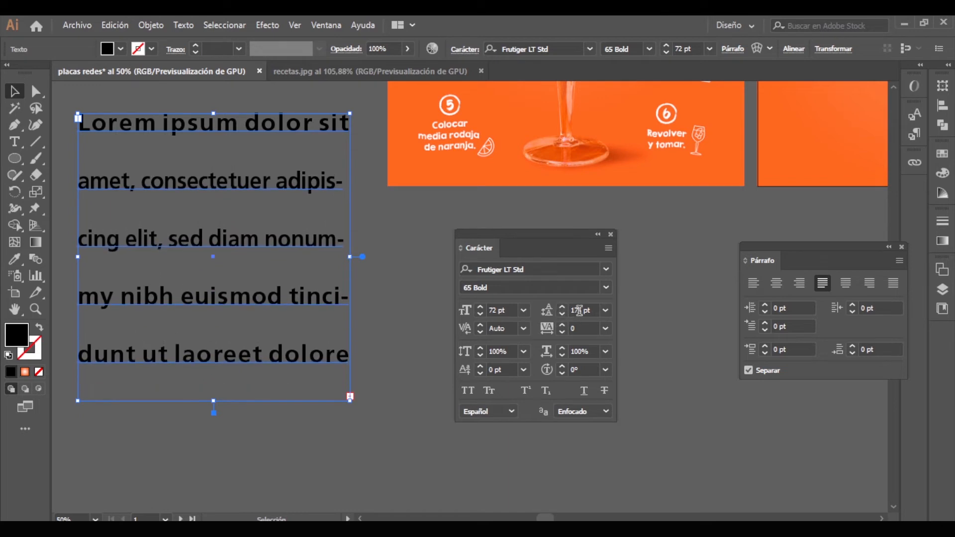
- Try a leading of 1 pt on the Lorem ipsum text and return it to automatic leading
click(582, 310)
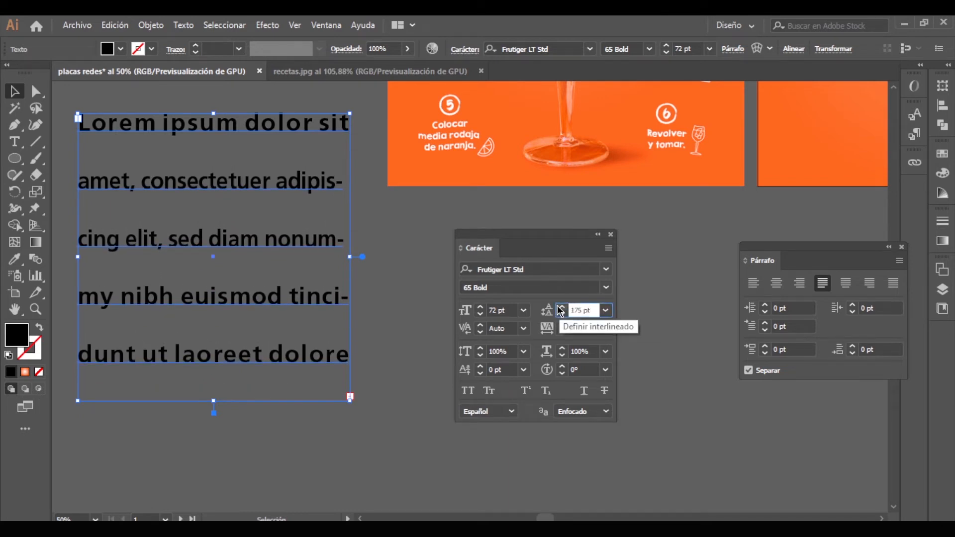
key(BackSpace)
key(BackSpace)
key(BackSpace)
text(1)
key(Return)
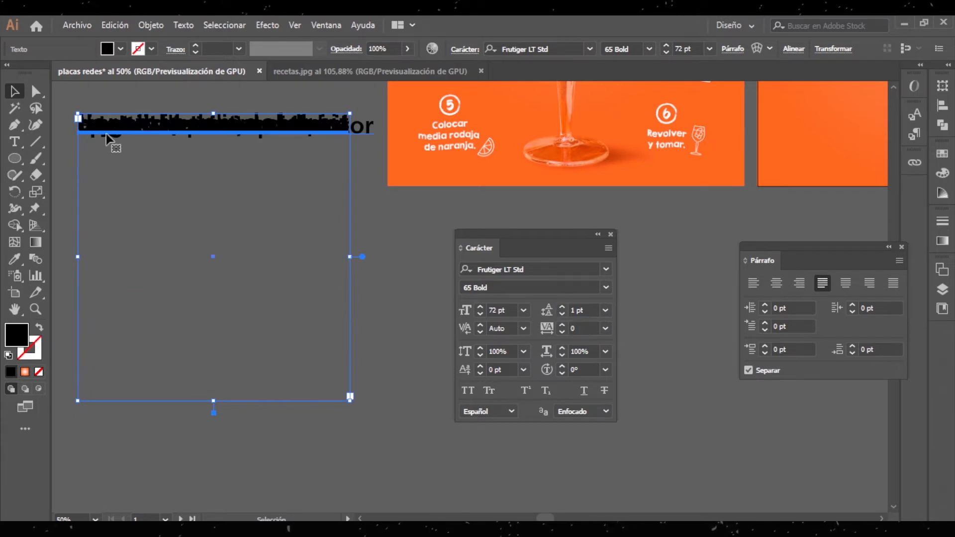
click(606, 311)
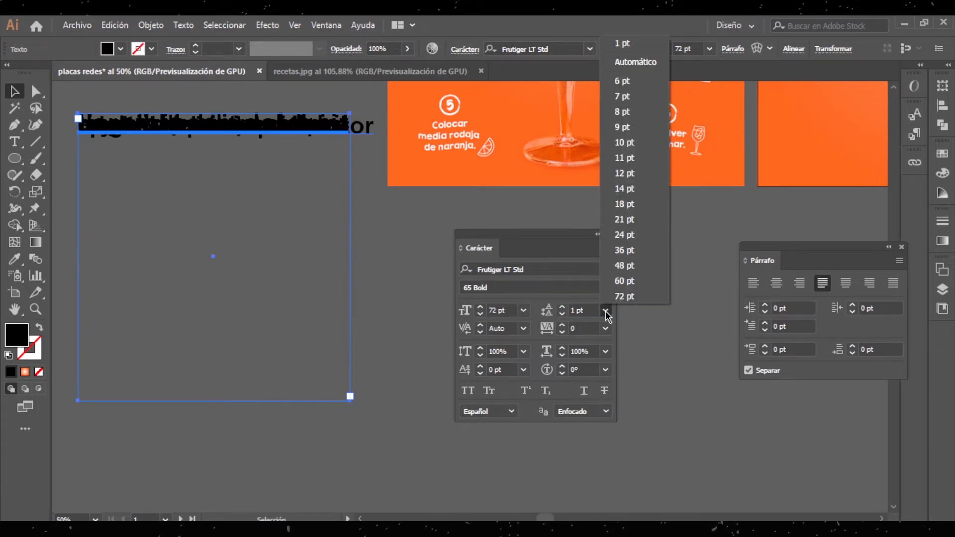
click(630, 61)
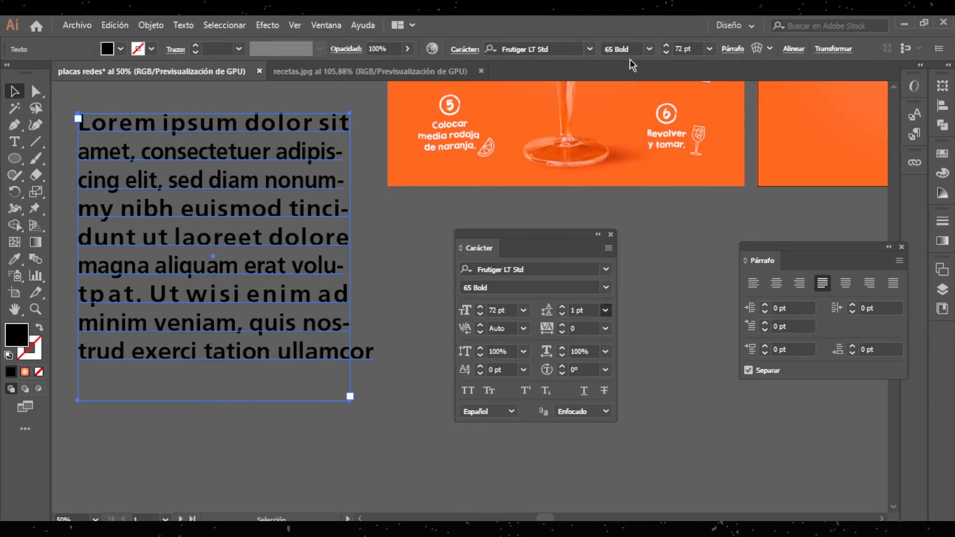
- Tighten the Lorem ipsum text's tracking gradually down to -193
click(562, 332)
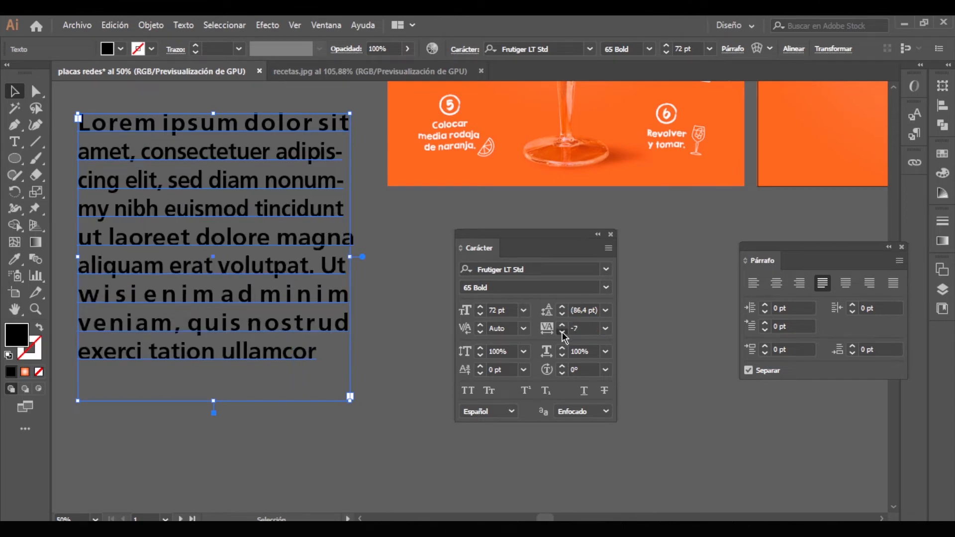
click(562, 332)
click(562, 331)
click(562, 331)
click(562, 332)
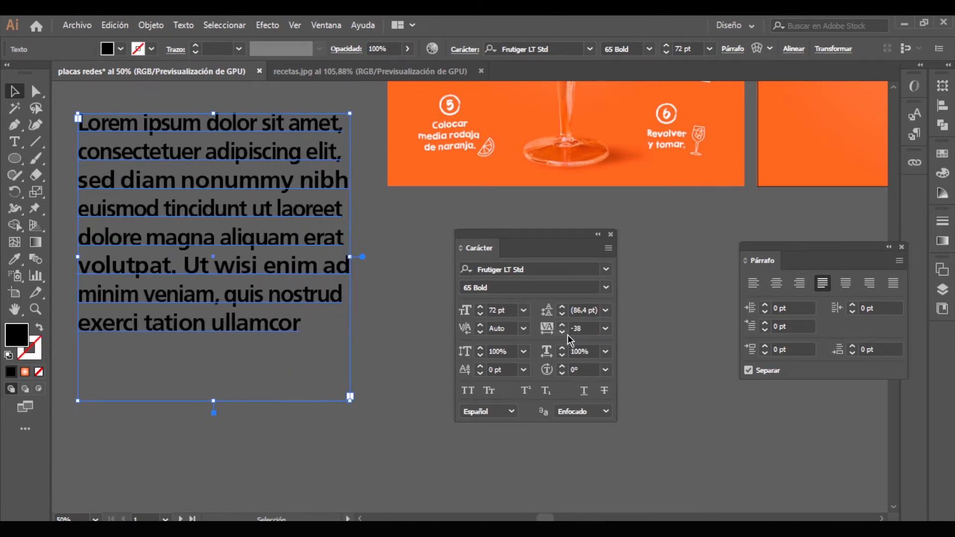
click(566, 333)
click(566, 332)
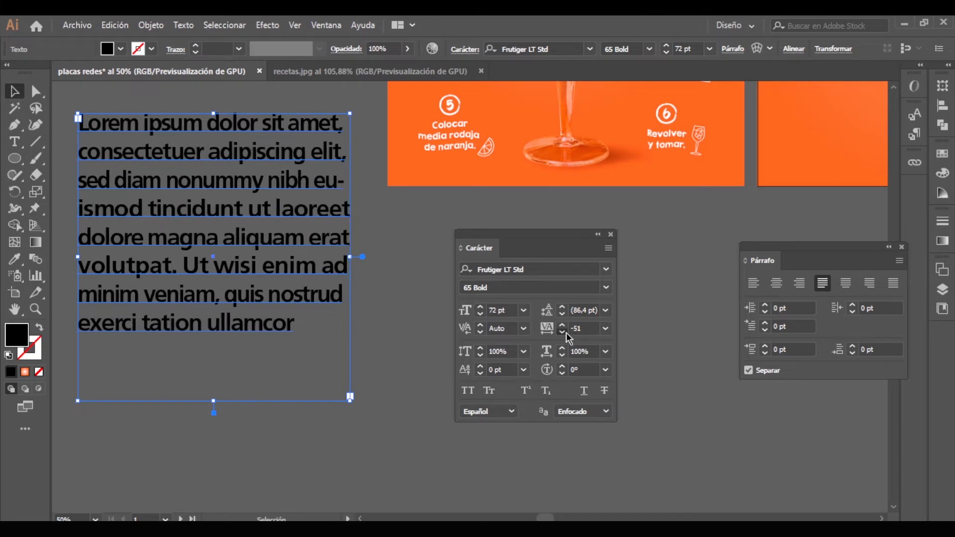
click(566, 332)
click(566, 333)
click(565, 332)
click(566, 332)
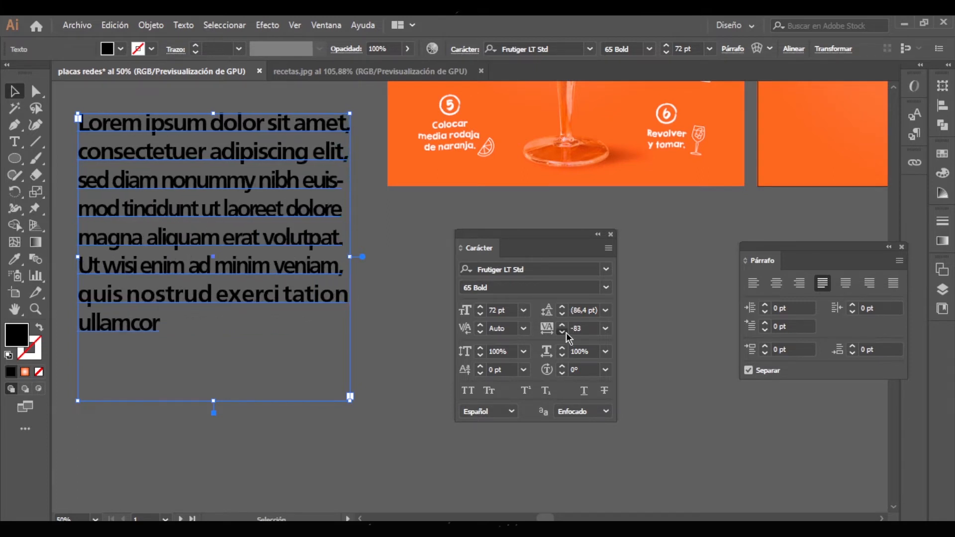
click(565, 332)
click(566, 332)
click(566, 333)
click(566, 332)
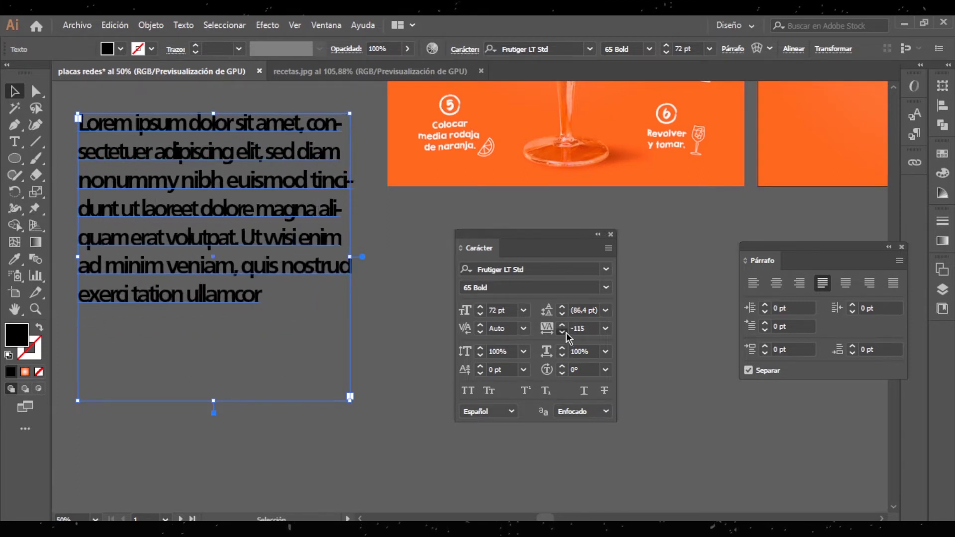
click(566, 333)
click(566, 332)
click(566, 333)
click(566, 332)
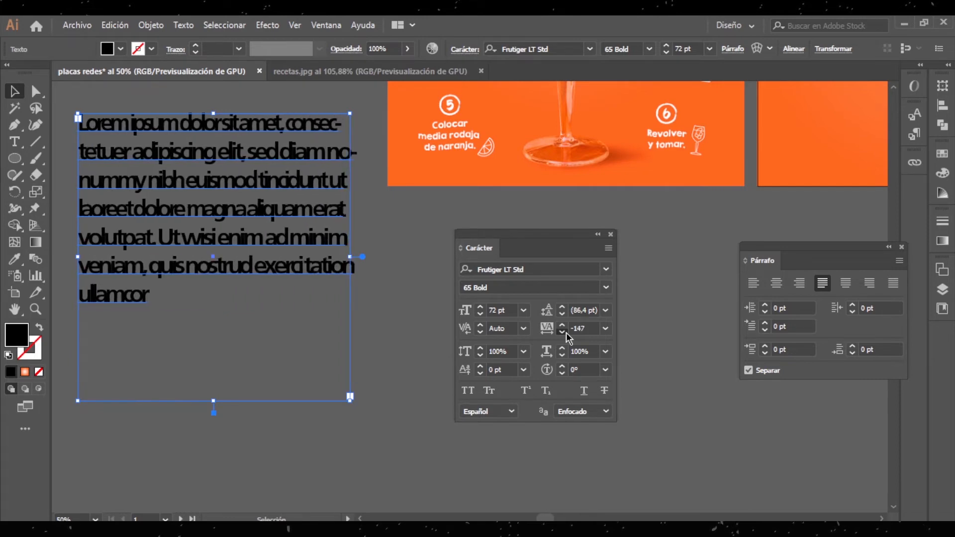
click(566, 332)
click(566, 333)
click(566, 332)
click(566, 332)
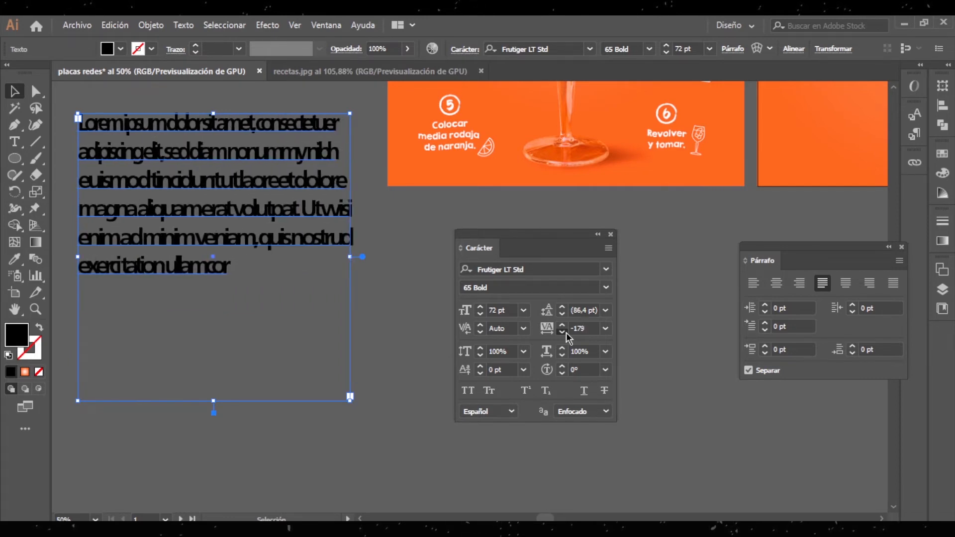
click(566, 332)
click(566, 332)
- Try a wide tracking of 200 on the Lorem ipsum text and reset the tracking to 0
click(605, 328)
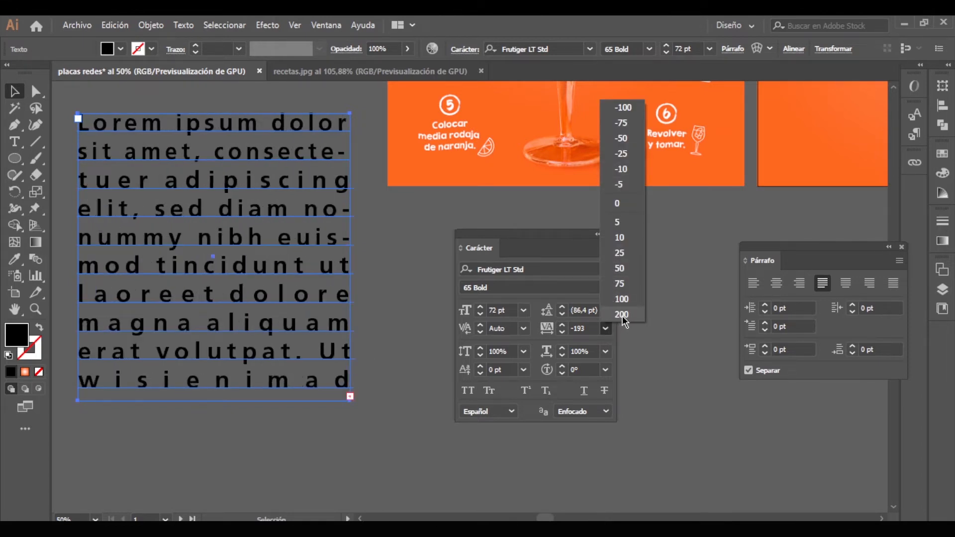
click(623, 314)
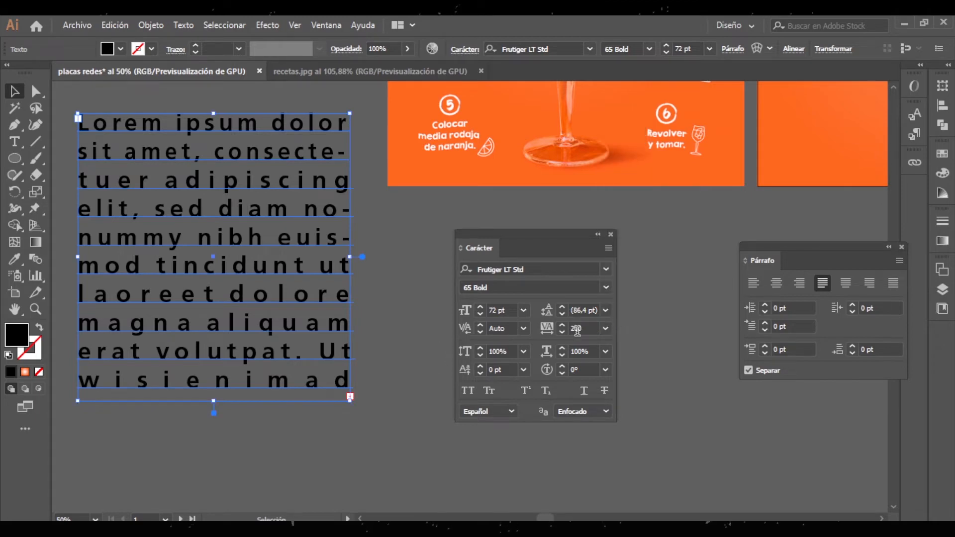
click(605, 328)
click(627, 209)
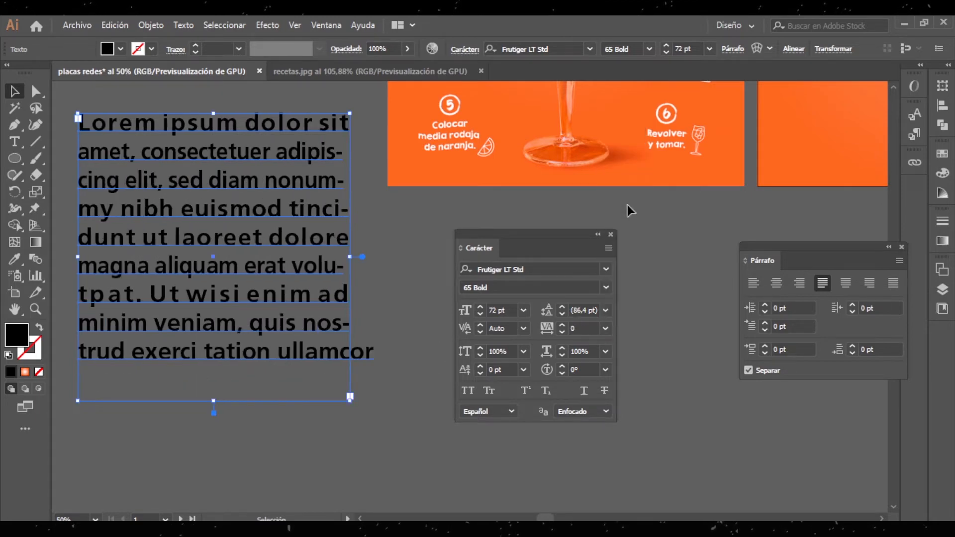
- Try a tracking of -25 on the Lorem ipsum text and settle on -5
click(607, 327)
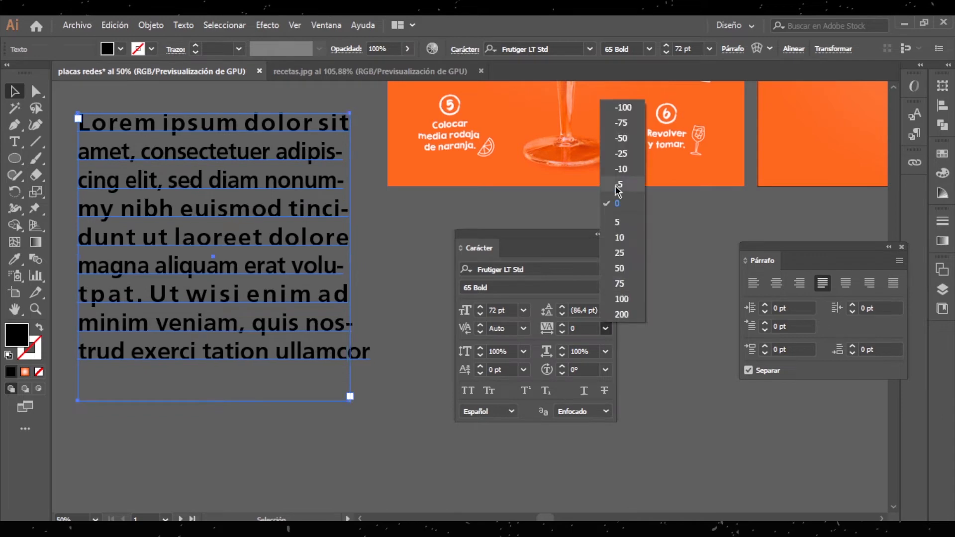
click(619, 157)
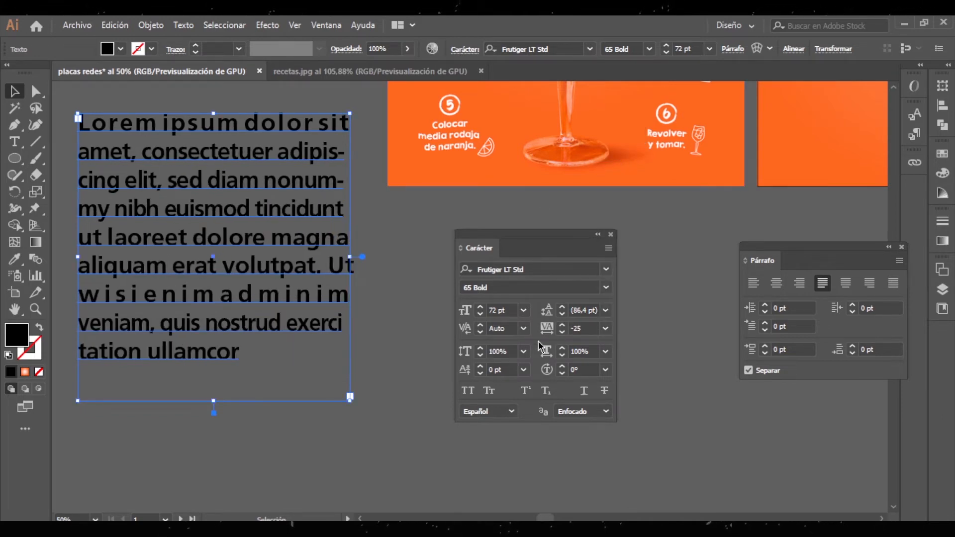
click(605, 328)
click(625, 178)
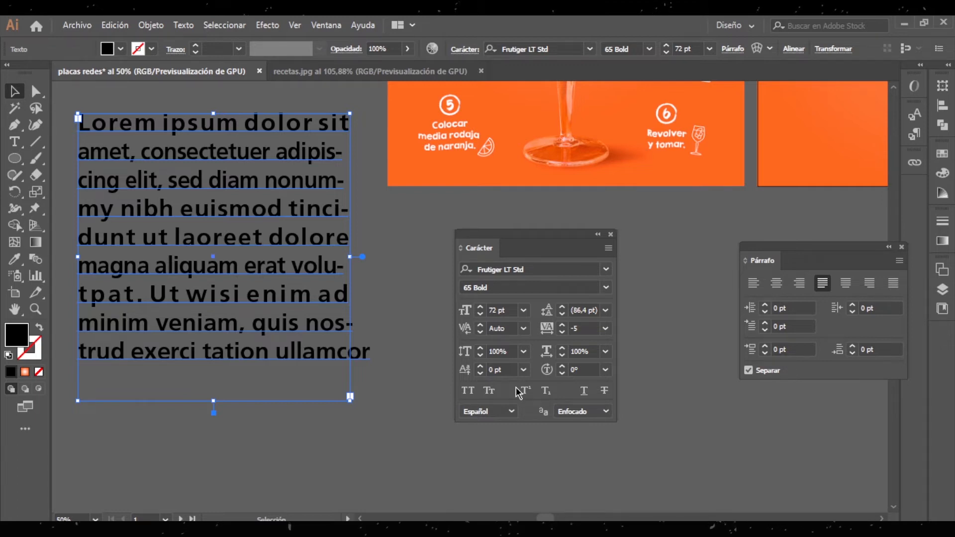
- Widen the Lorem ipsum characters to 109% horizontal scale and narrow them to 94%
click(562, 348)
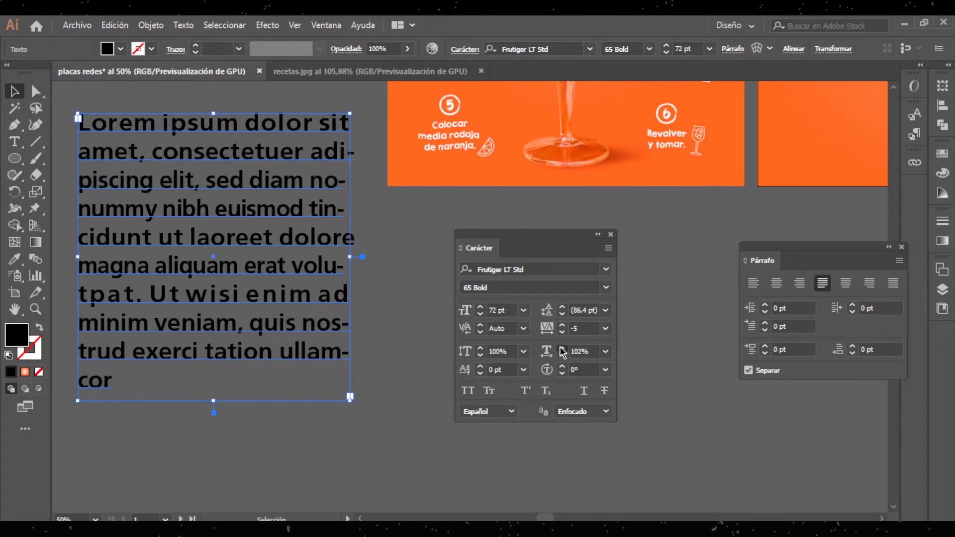
click(562, 355)
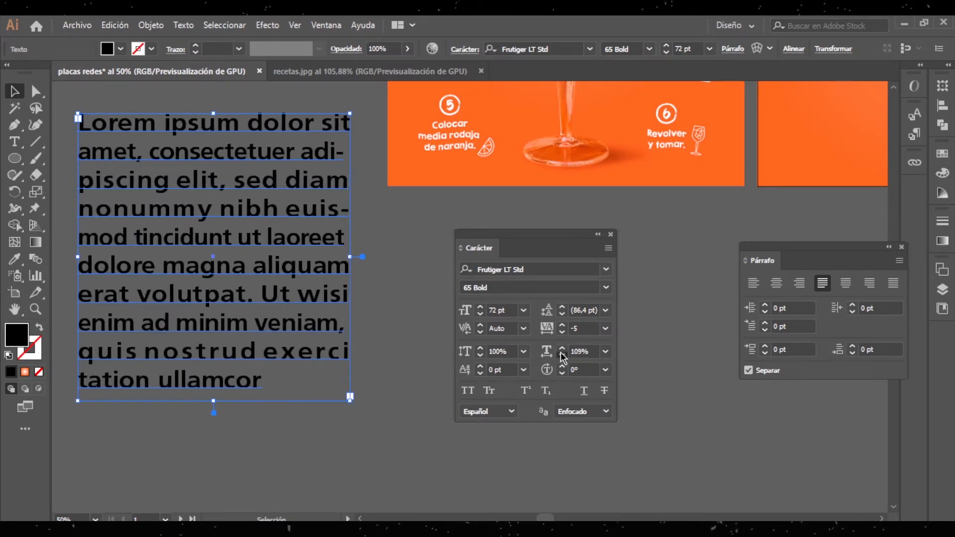
click(562, 355)
click(562, 355)
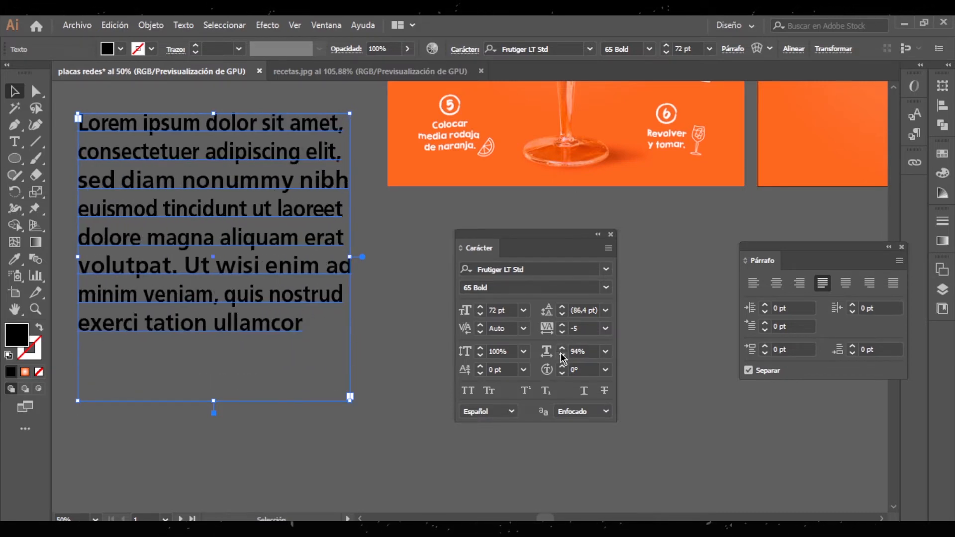
- Increase the vertical scale of the Lorem ipsum characters gradually to 188%
click(480, 349)
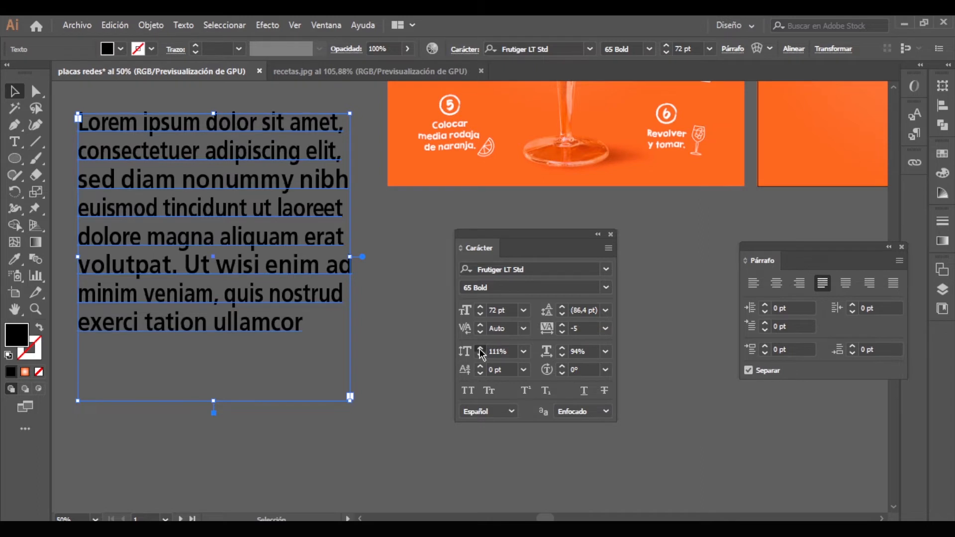
click(481, 349)
click(480, 348)
click(480, 349)
click(480, 349)
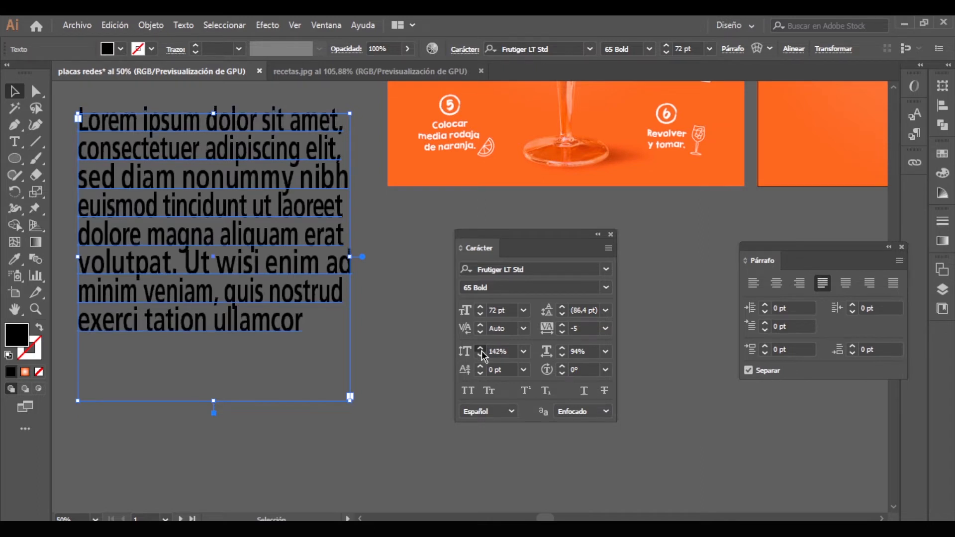
click(480, 348)
click(480, 349)
click(481, 349)
click(480, 349)
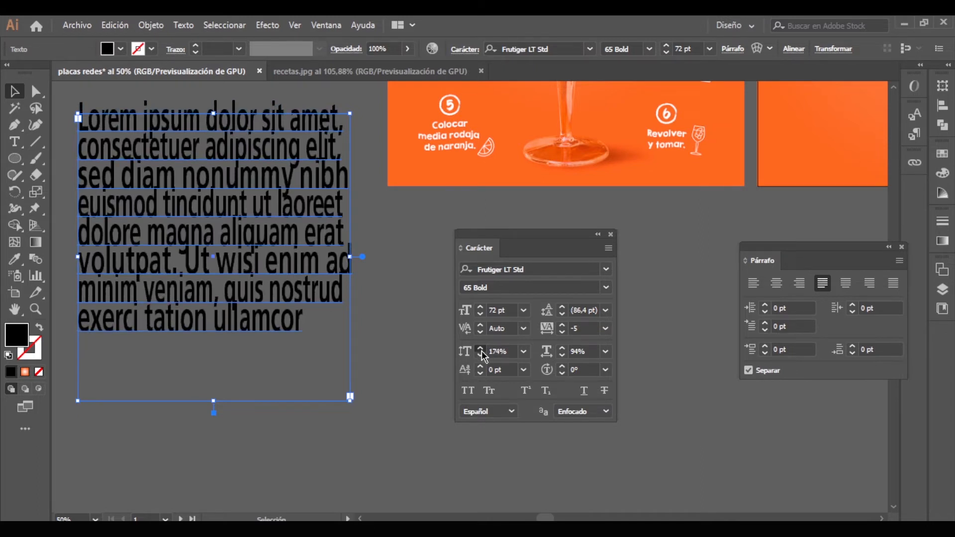
click(480, 349)
click(480, 348)
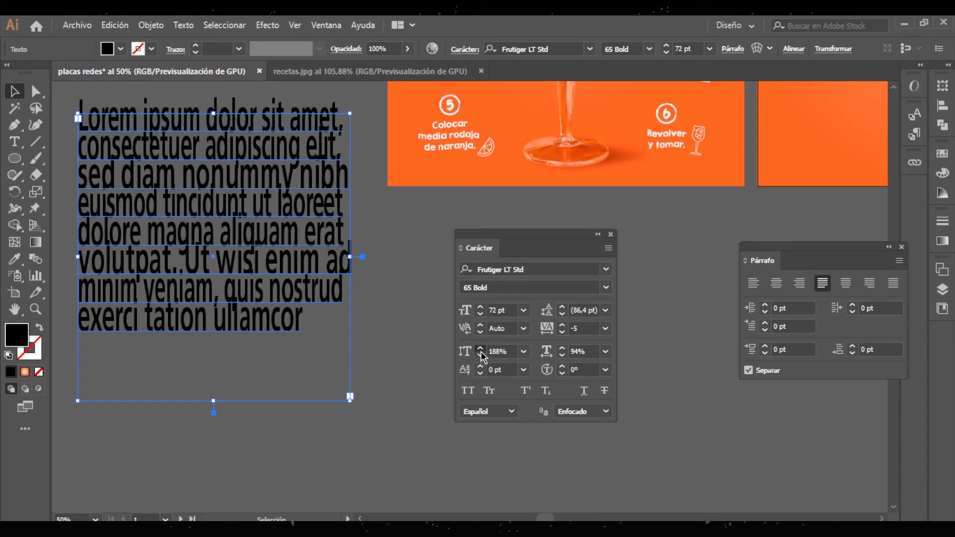
- Increase the vertical scale of the Lorem ipsum characters further to 242%
click(481, 349)
click(480, 348)
click(480, 348)
click(480, 349)
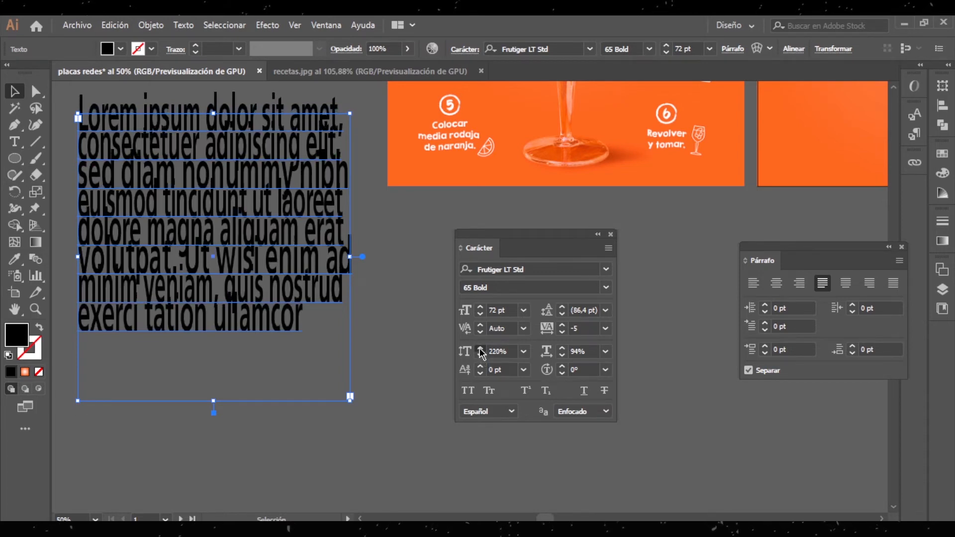
click(480, 349)
click(480, 349)
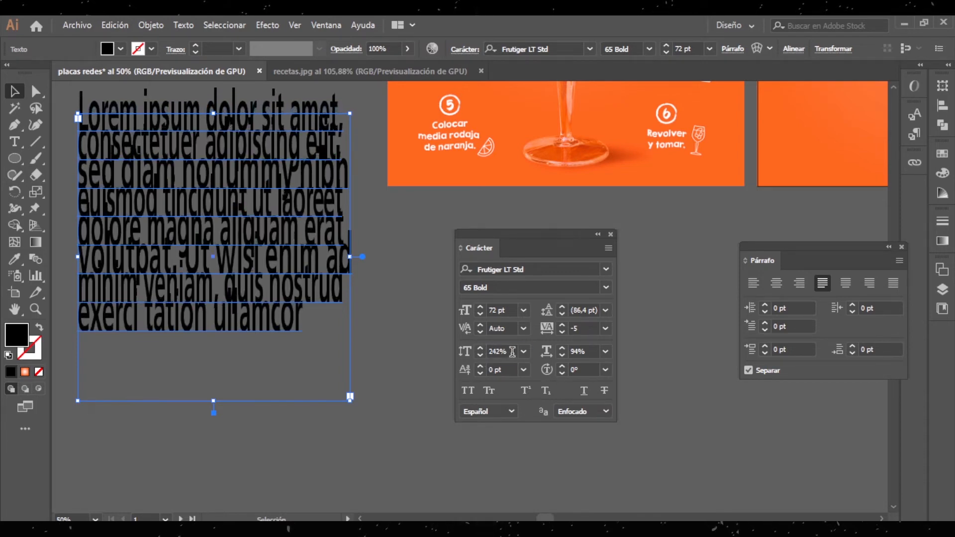
- Reset the vertical scale of the Lorem ipsum characters to 100%
click(473, 353)
text(100)
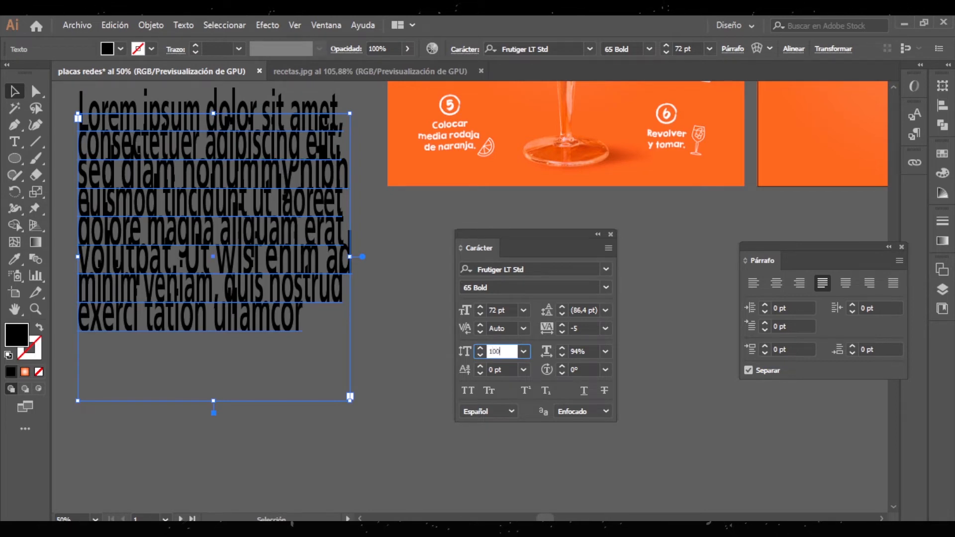
key(Tab)
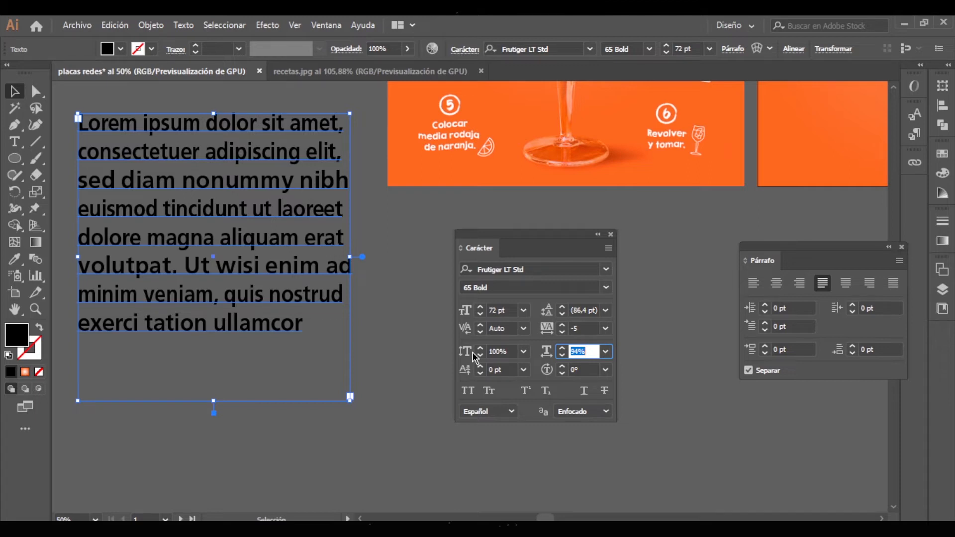
- Try a horizontal scale of 50% on the Lorem ipsum characters and set it to 100%
text(50)
key(Tab)
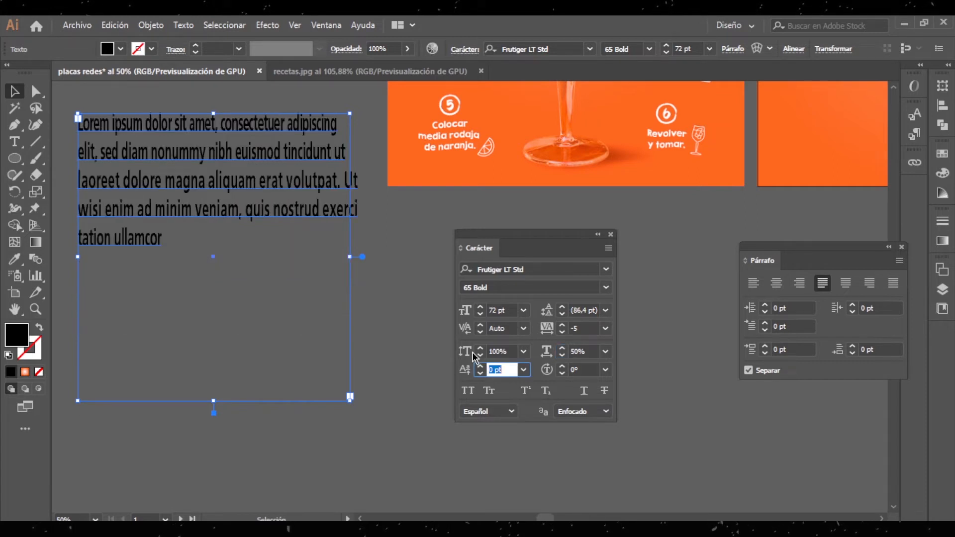
click(579, 351)
text(100)
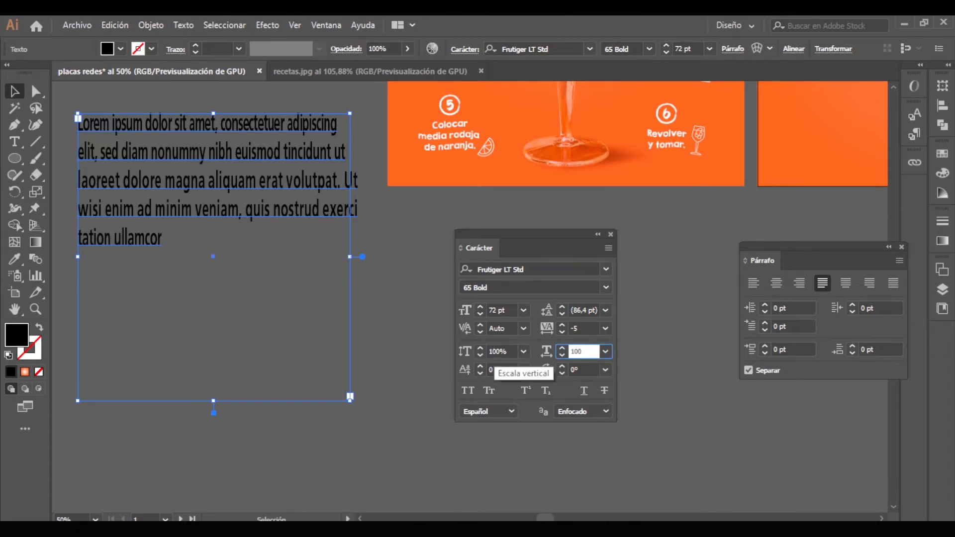
key(Tab)
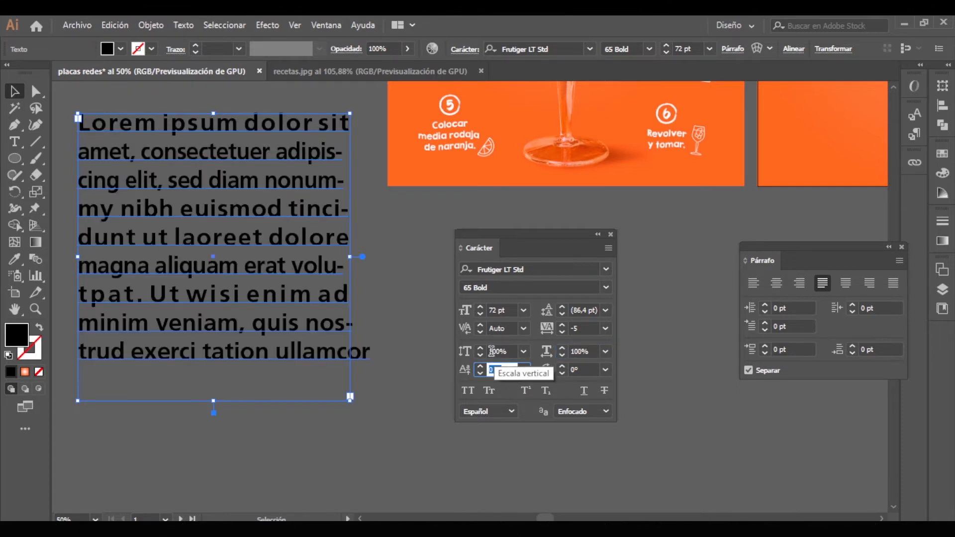
- Try horizontal scales of 150% and 1% on the Lorem ipsum characters and return them to 100%
click(582, 351)
text(15)
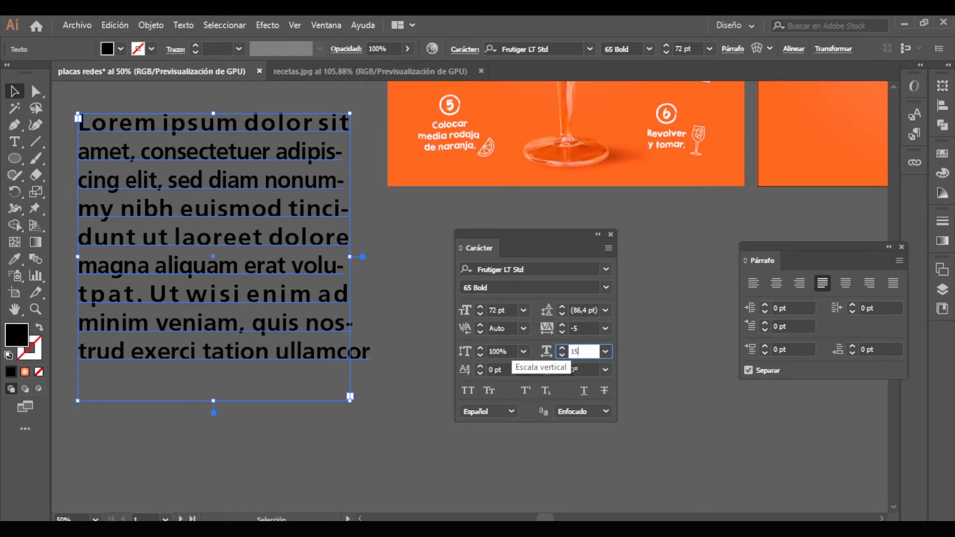
text(0)
key(Tab)
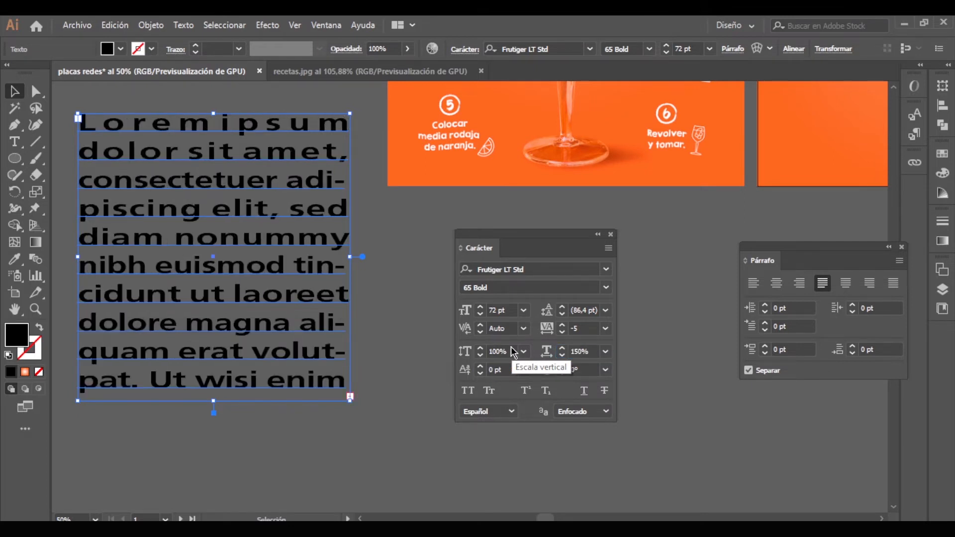
click(579, 351)
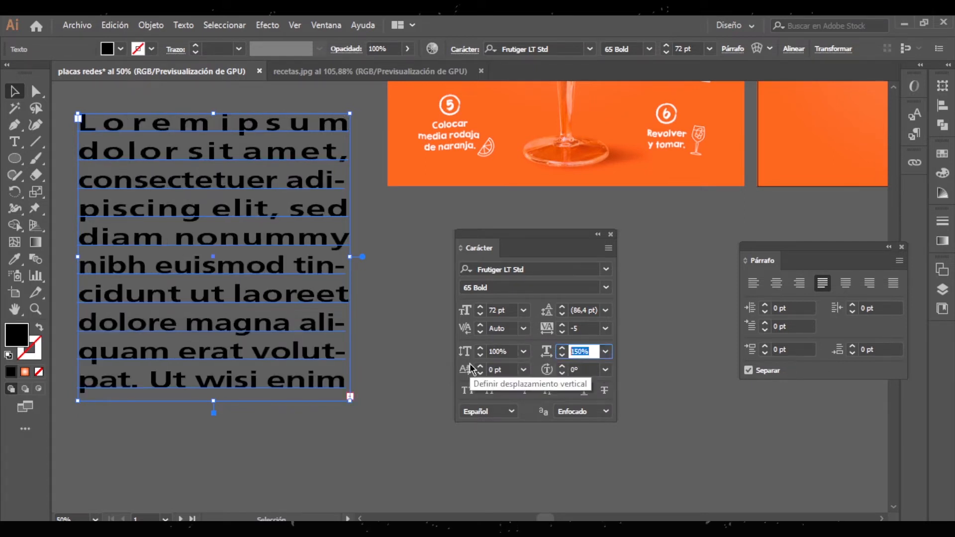
text(1)
key(Return)
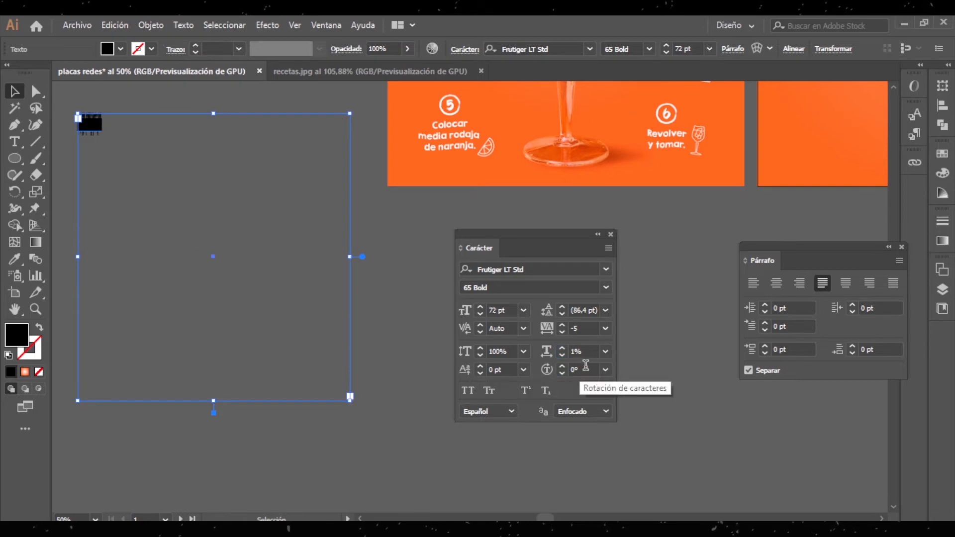
click(579, 351)
text(100)
key(Return)
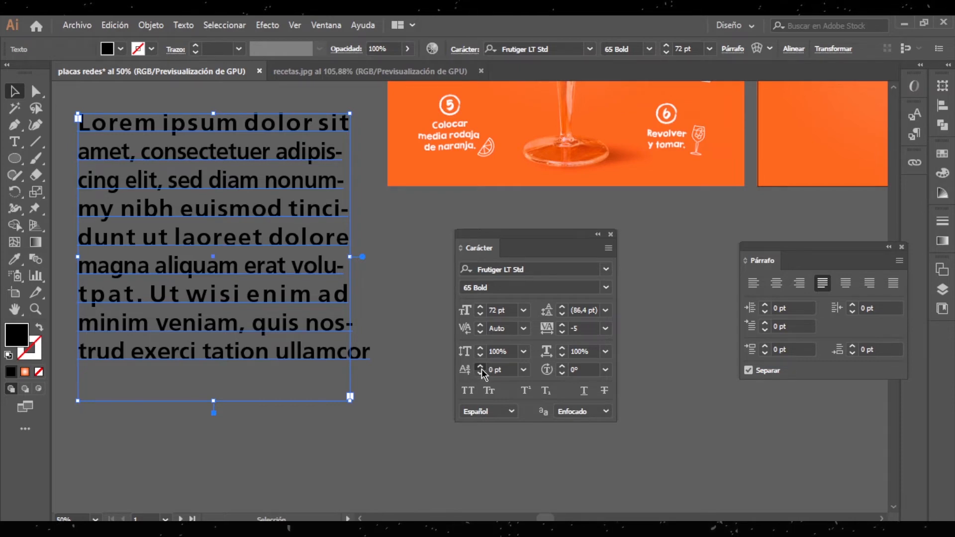
- Raise the baseline shift of the Lorem ipsum text to 19 pt and bring it back to 0 pt
click(481, 367)
drag(481, 367, 479, 369)
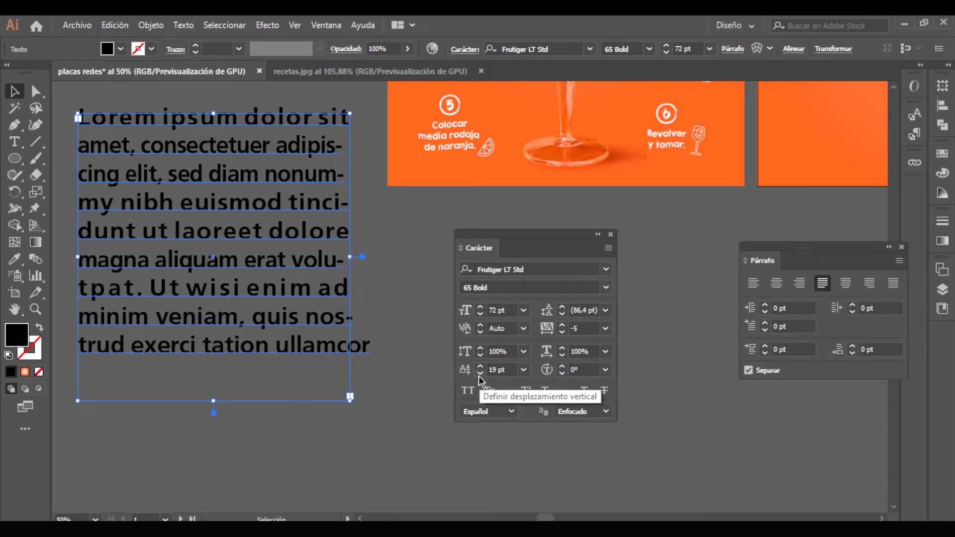
click(479, 376)
drag(480, 375, 480, 374)
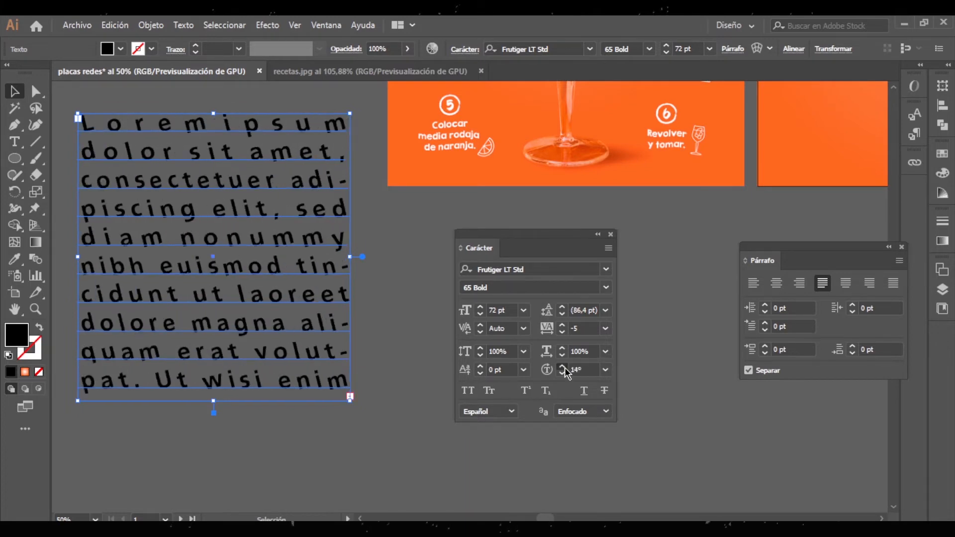
- Rotate the individual Lorem ipsum characters gradually up to 359° and reset their rotation to 0°
drag(565, 367, 564, 367)
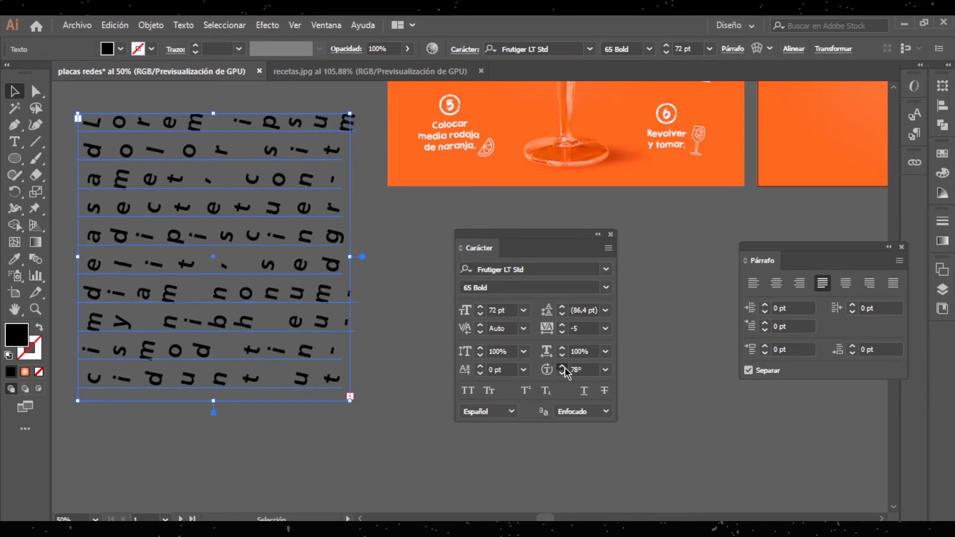
drag(564, 367, 564, 368)
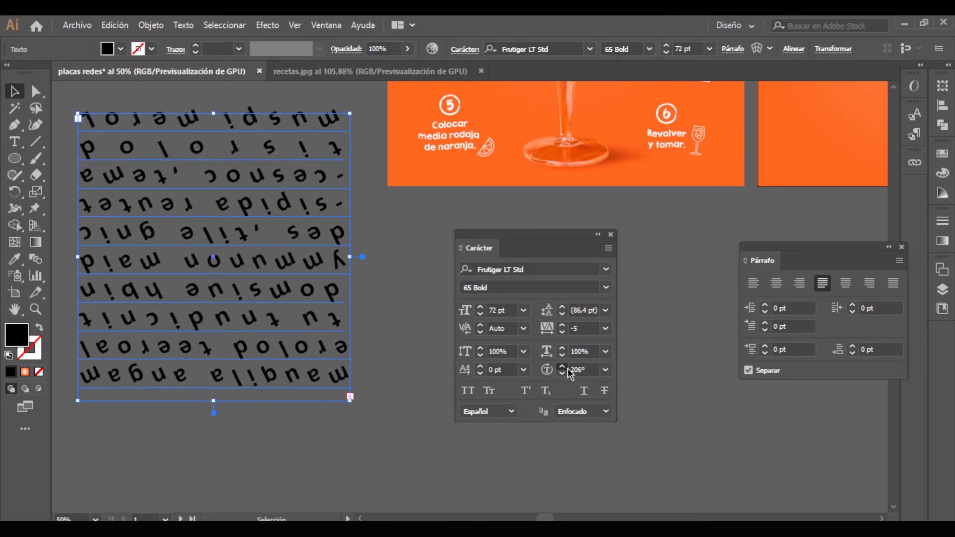
drag(568, 368, 568, 368)
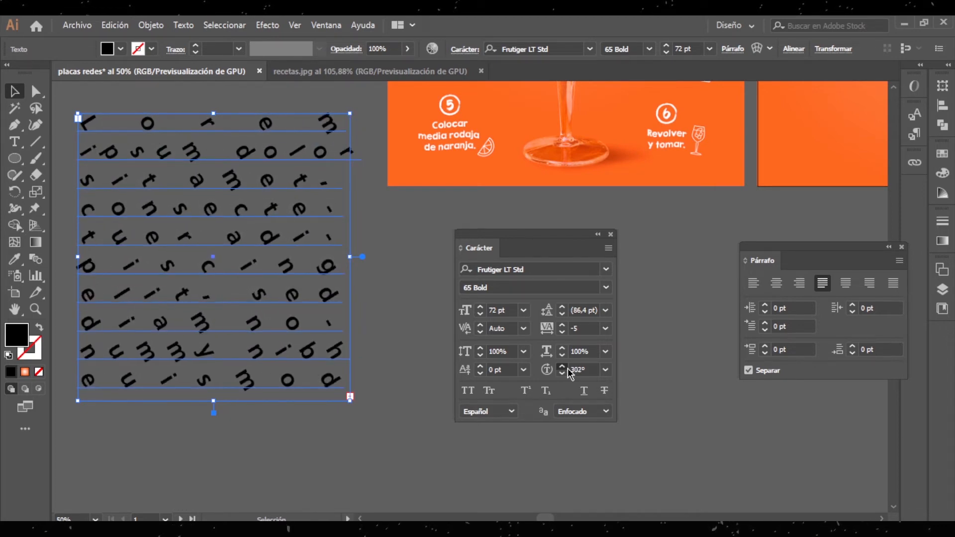
drag(563, 368, 564, 369)
click(564, 369)
click(589, 369)
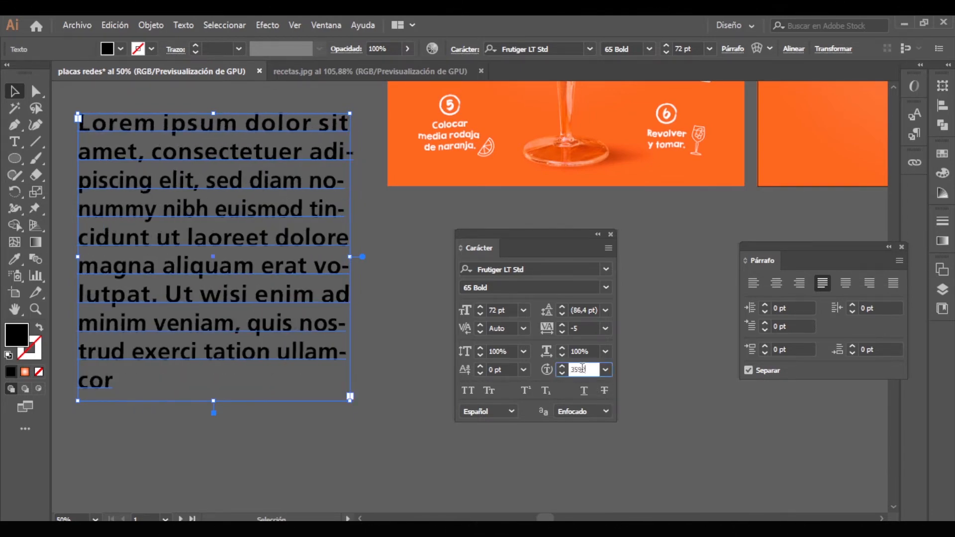
text(0)
key(Return)
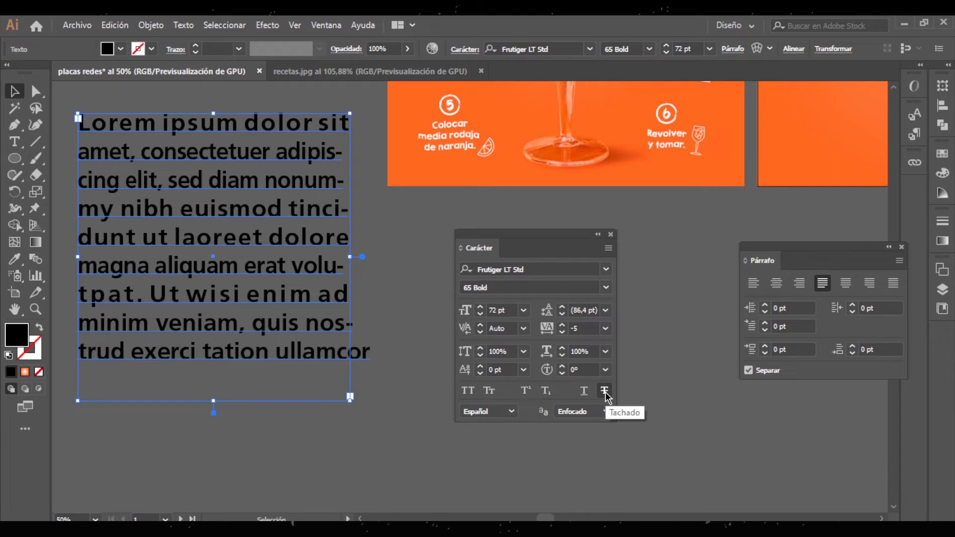
- Try all caps, small caps and superscript on the whole Lorem ipsum text, turning each style off again
click(468, 391)
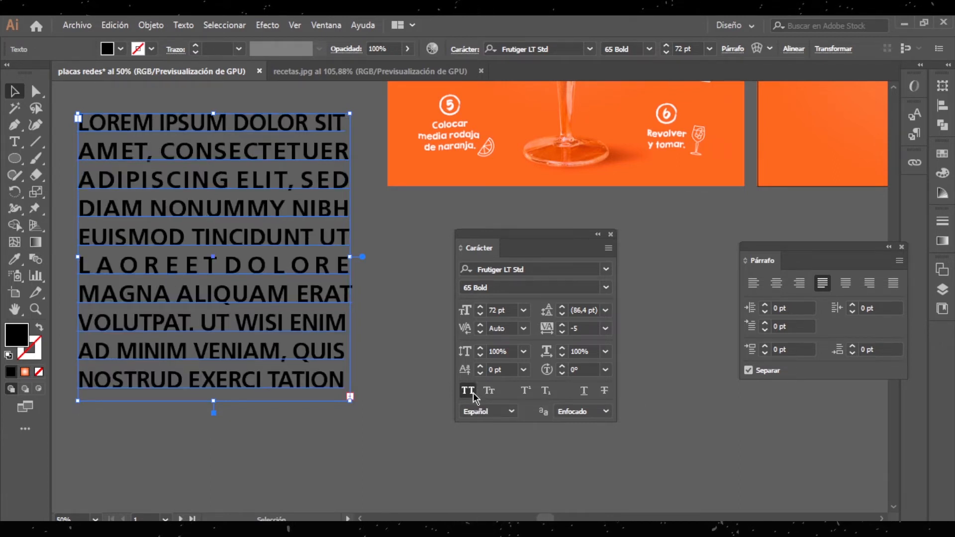
click(472, 392)
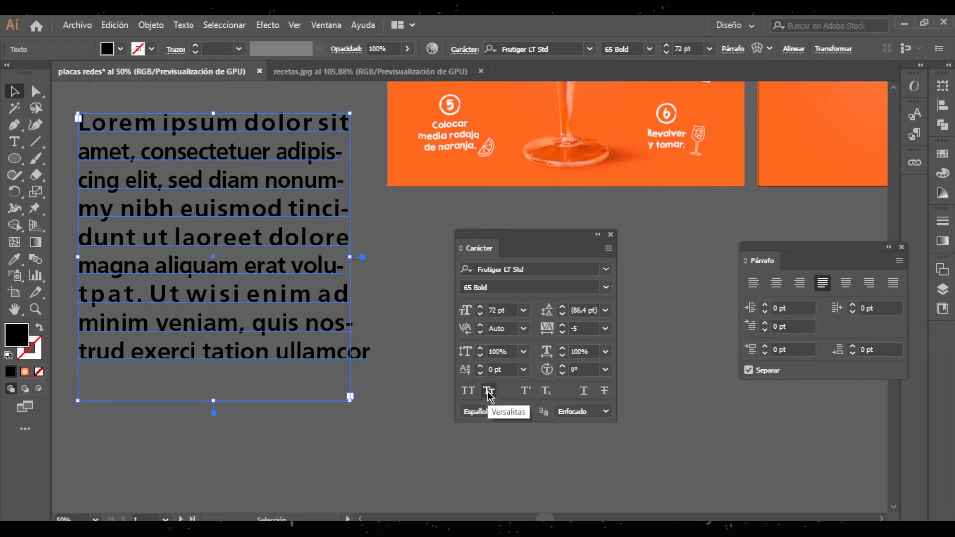
click(489, 392)
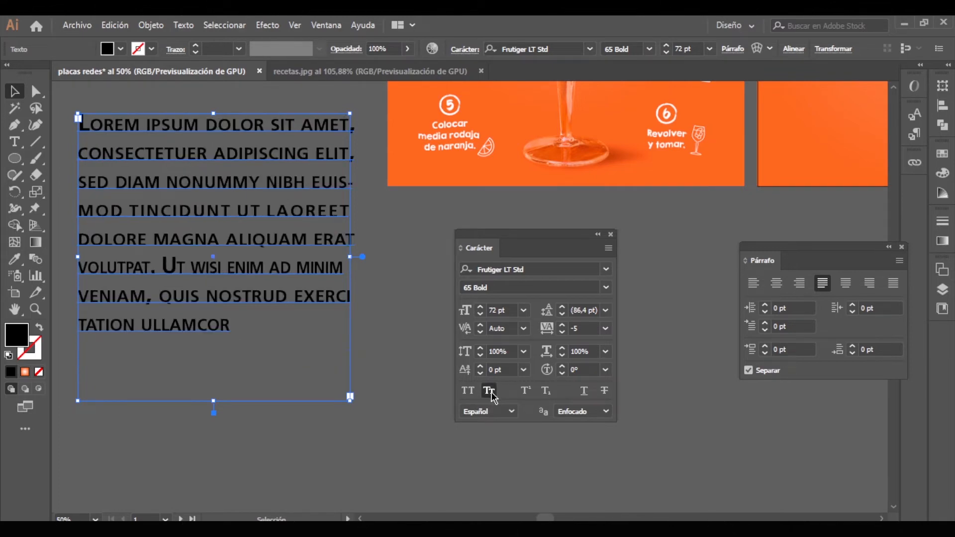
click(489, 393)
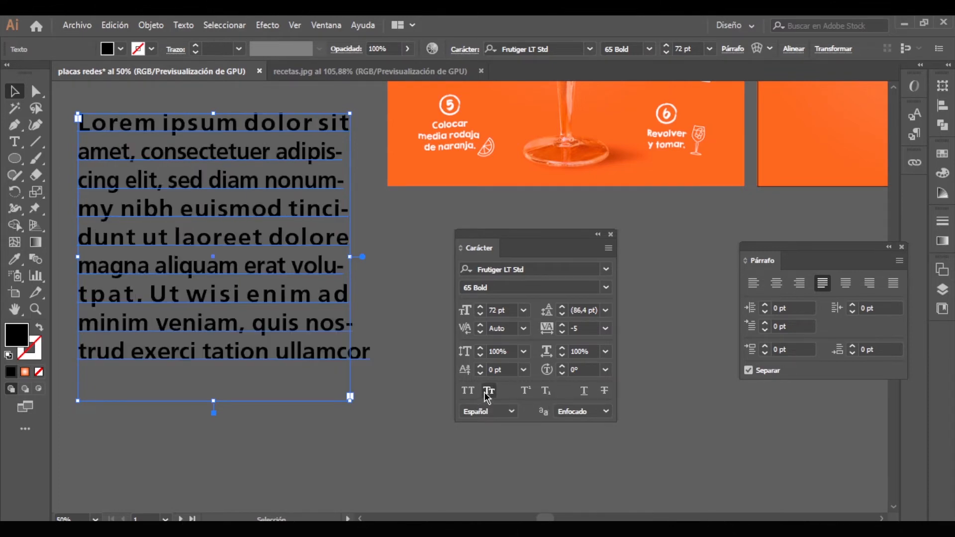
click(490, 393)
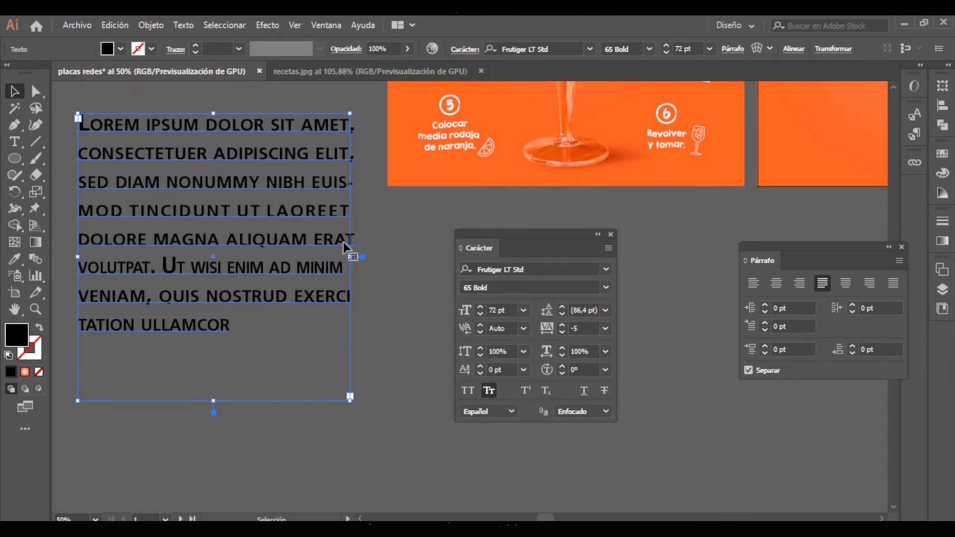
click(490, 391)
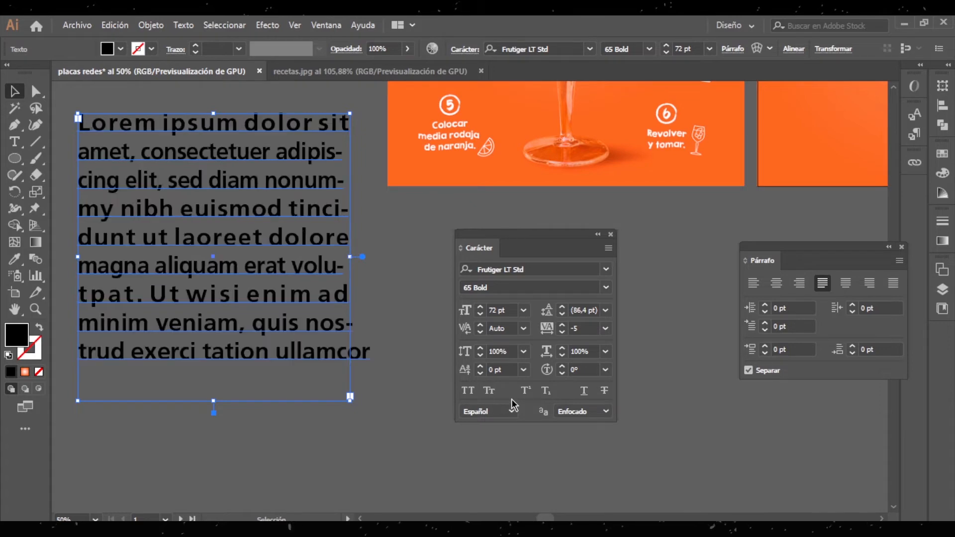
click(524, 390)
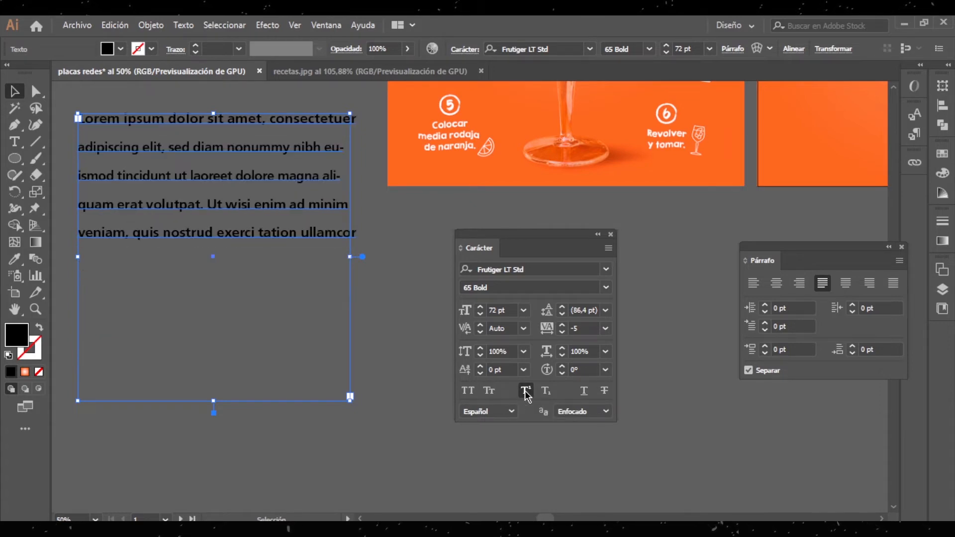
click(525, 390)
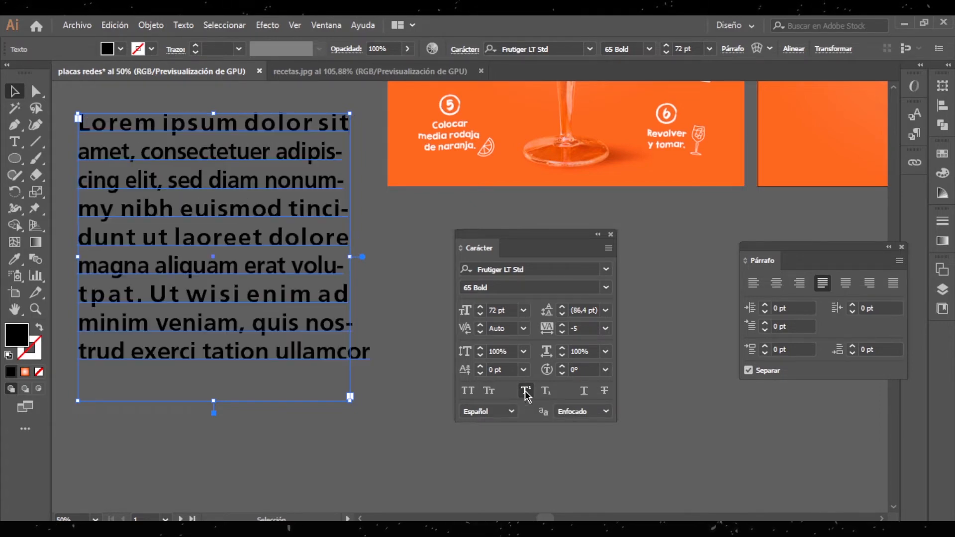
- Insert a 1 right after "amet" in the Lorem ipsum text and format it as superscript, also trying subscript
click(15, 142)
click(130, 152)
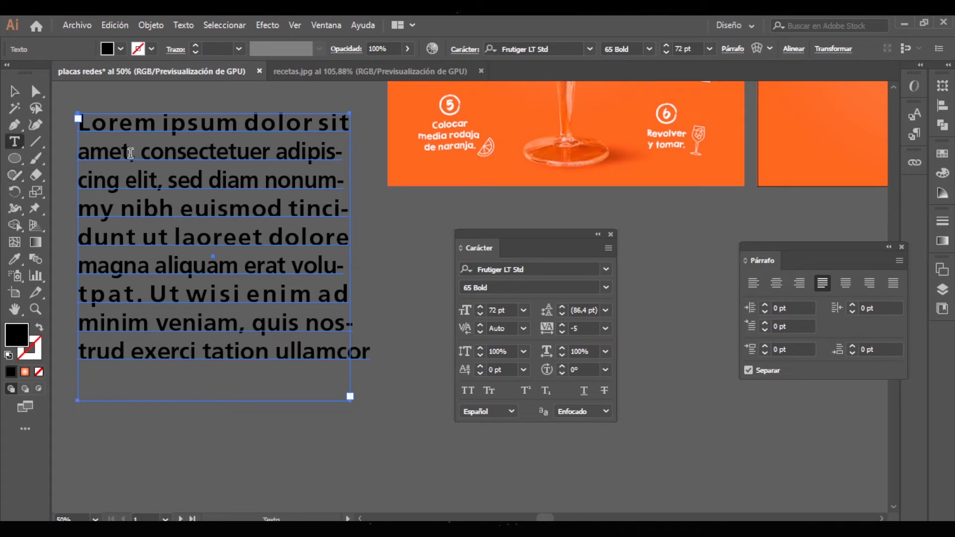
text(1)
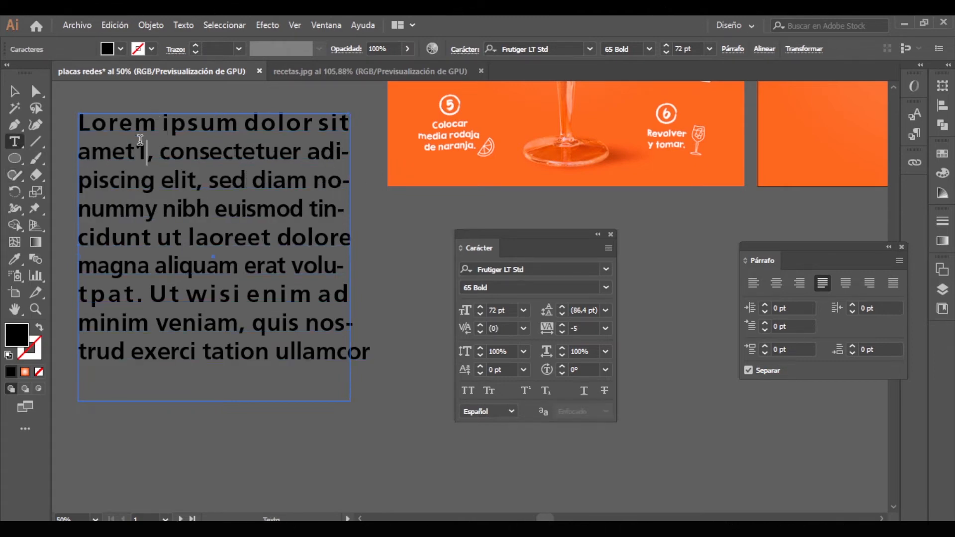
drag(135, 152, 146, 151)
click(525, 390)
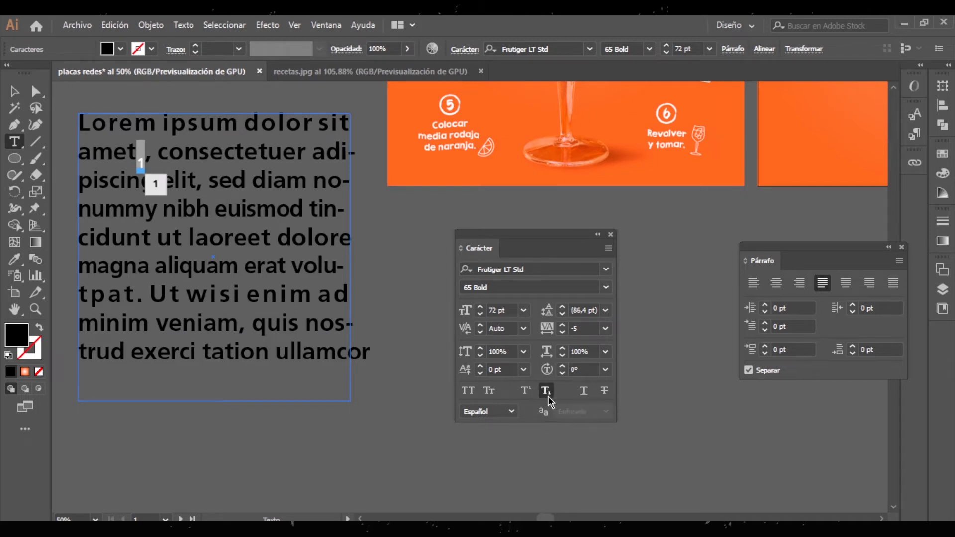
click(264, 180)
- Select the Lorem ipsum text frame and try underline and strikethrough on it, turning each off again
click(14, 91)
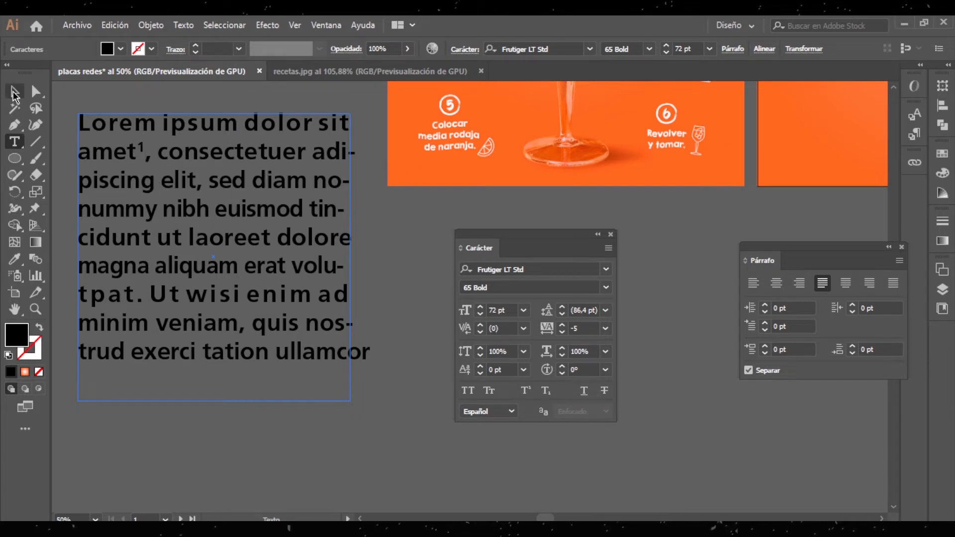
click(584, 392)
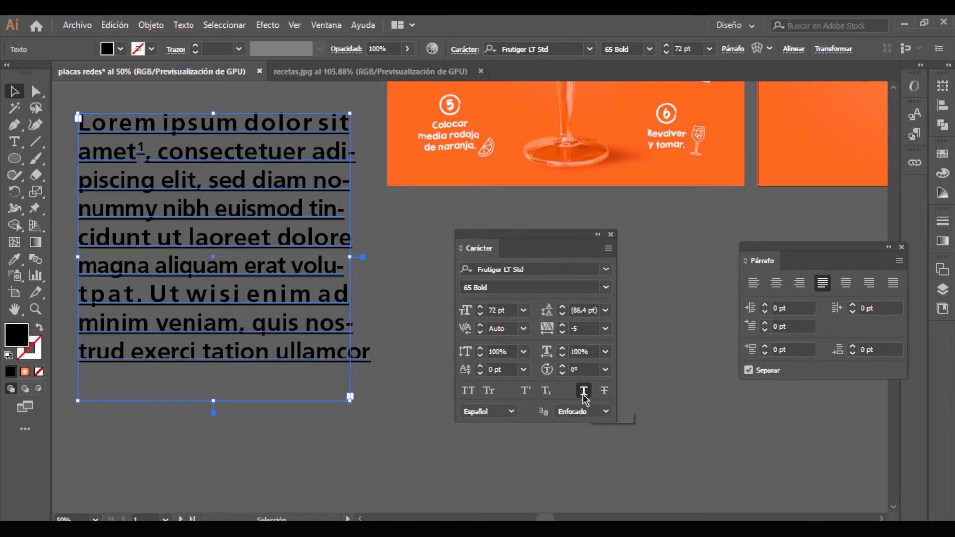
click(584, 392)
click(603, 392)
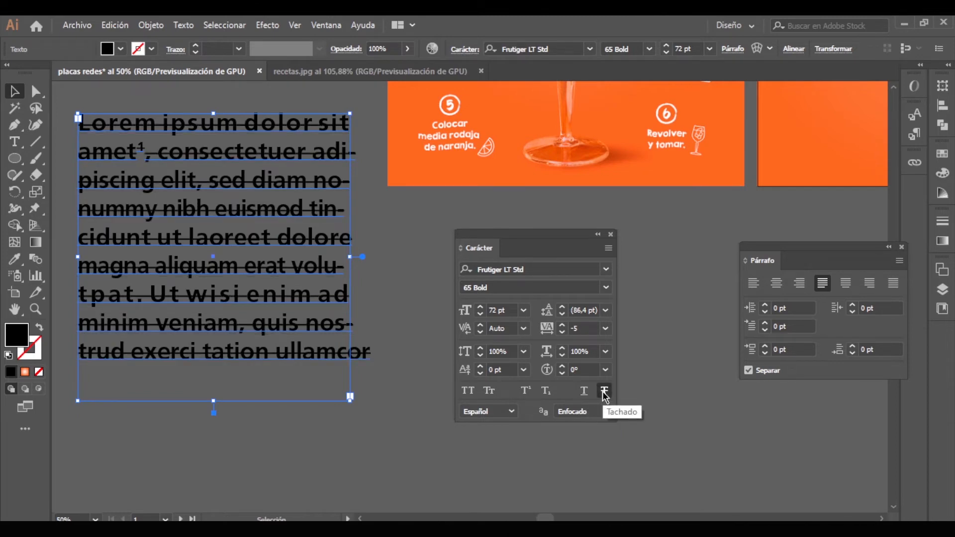
click(604, 392)
- Set the anti-aliasing method of the Lorem ipsum text to Nítido
click(604, 412)
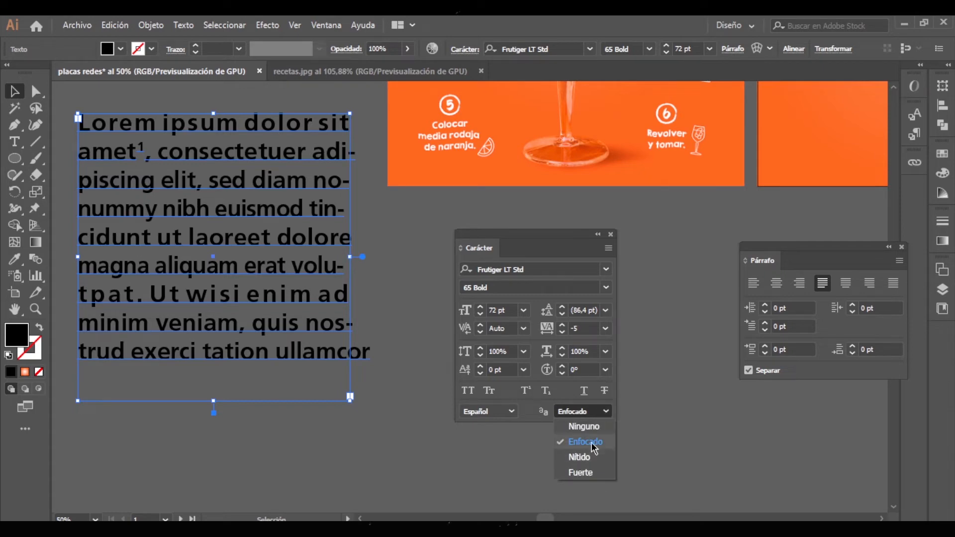
key(Escape)
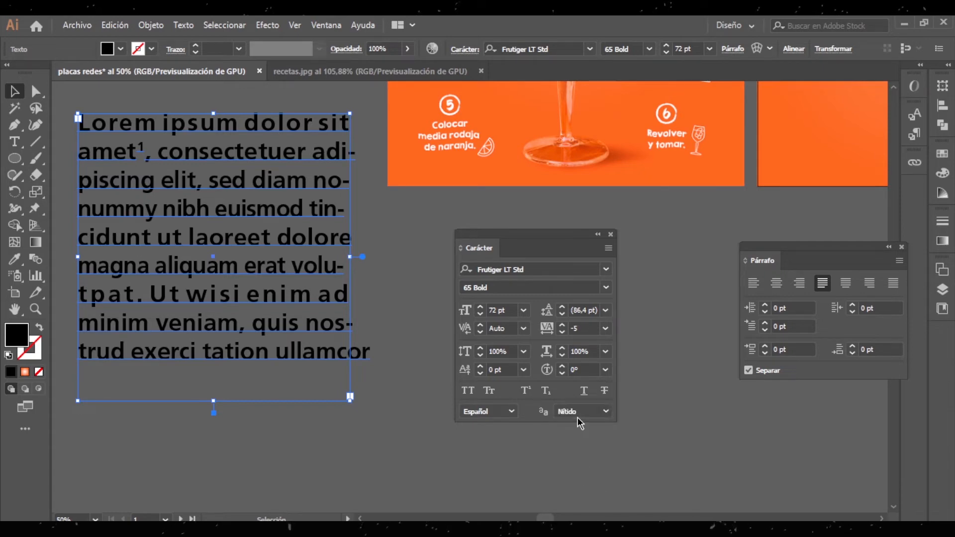
- Try the Fuerte and Enfocado anti-aliasing methods on the Lorem ipsum text and look through the available languages
click(587, 411)
click(590, 471)
click(587, 411)
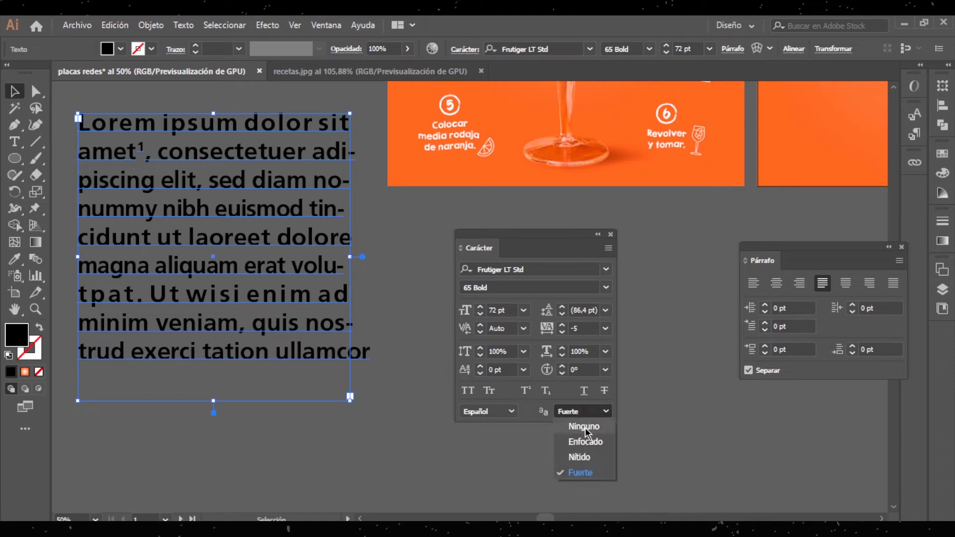
click(584, 440)
click(493, 411)
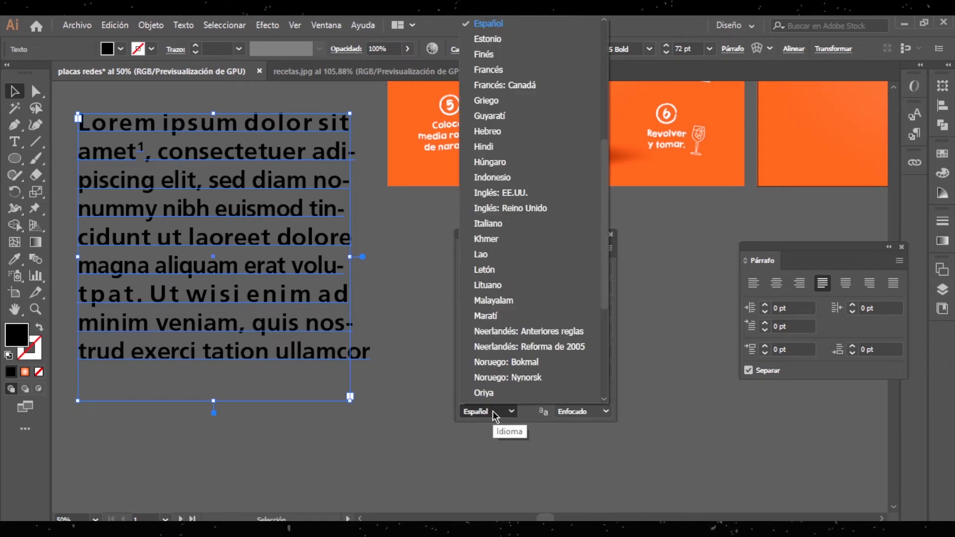
key(Escape)
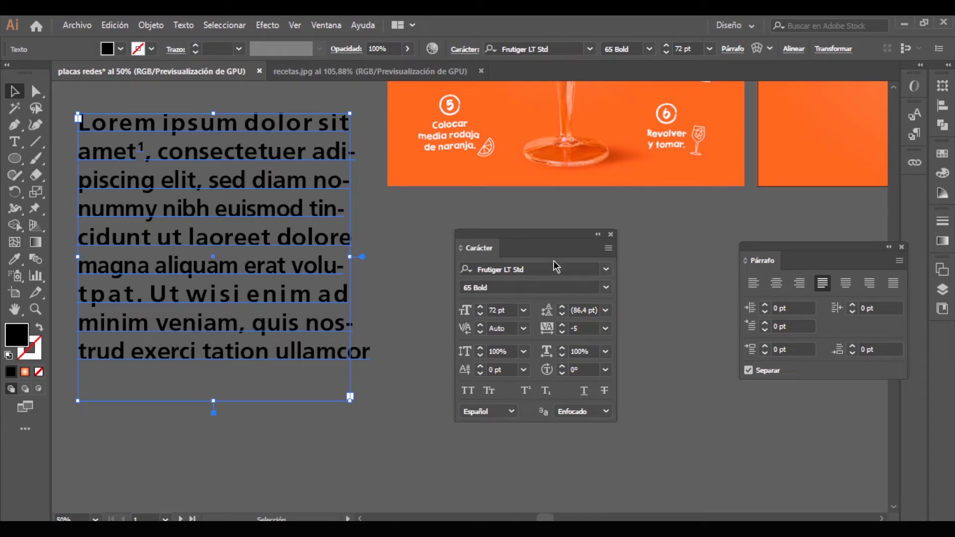
- Try the font styles 47 Light Condensed, 67 Bold Condensed, 45 Light and 56 Italic on the Lorem ipsum text
click(606, 287)
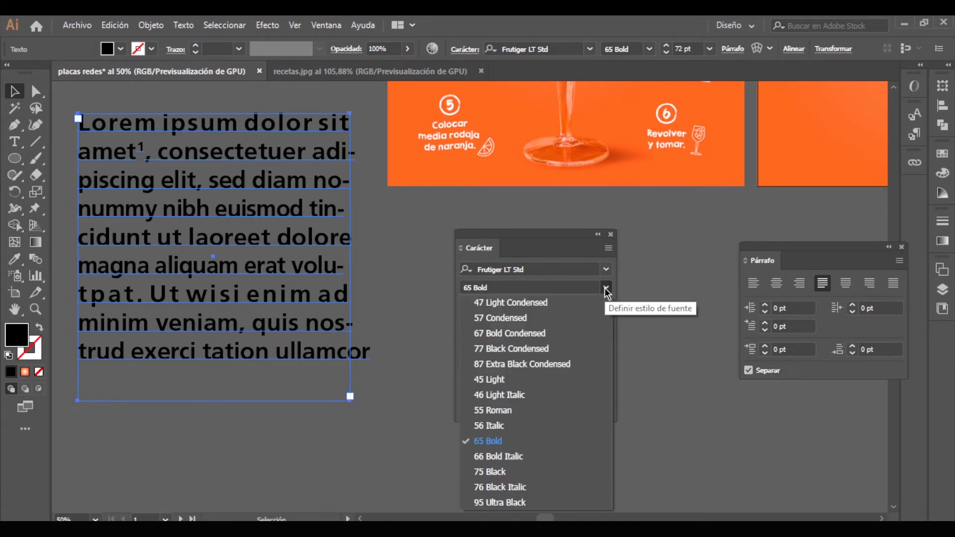
click(532, 303)
click(606, 288)
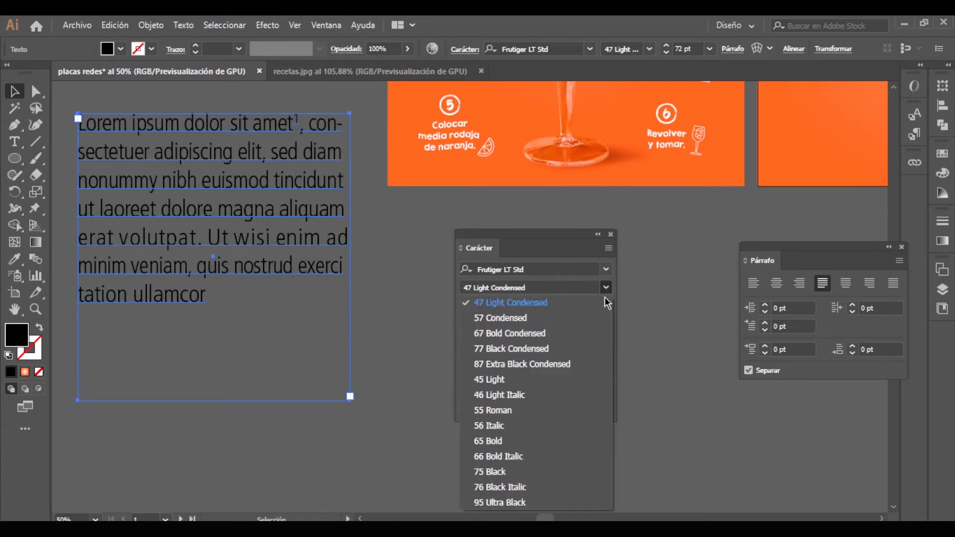
click(573, 339)
click(605, 288)
click(556, 375)
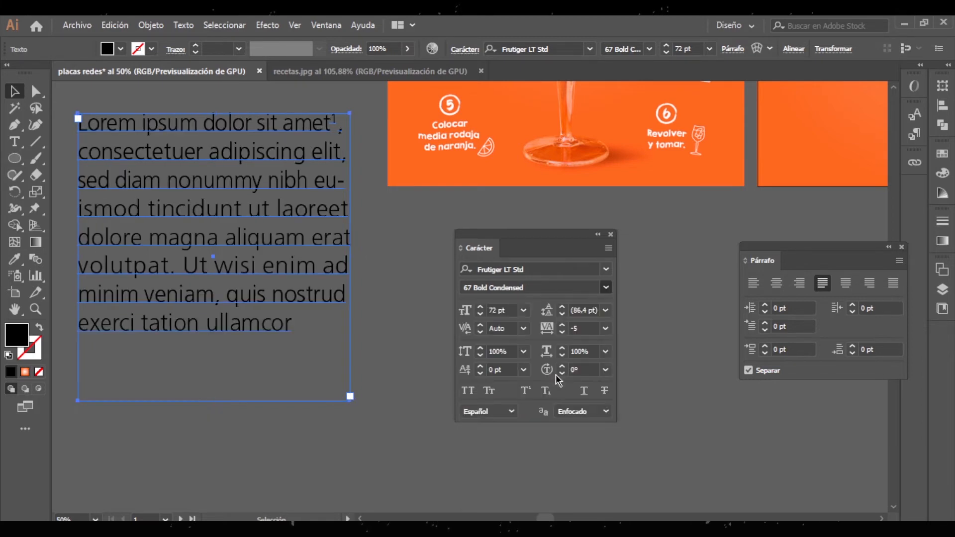
click(605, 289)
click(550, 428)
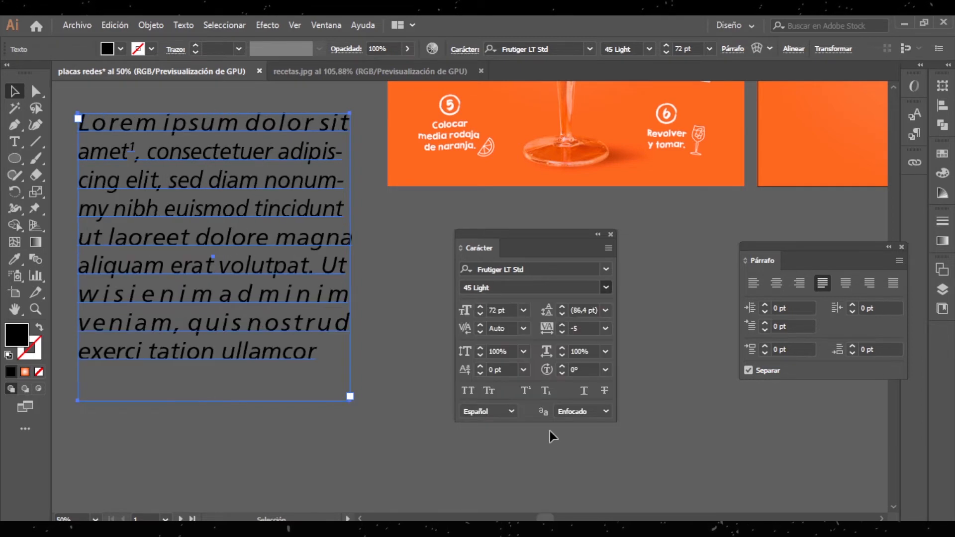
- Browse the font list and apply Akzidenz-Grotesk BQ Light with to the Lorem ipsum text
click(606, 269)
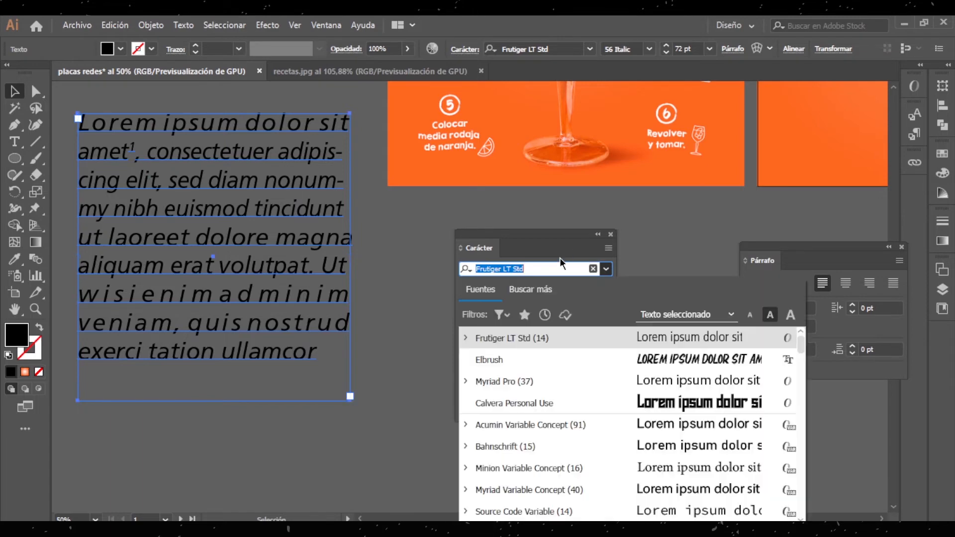
scroll(532, 451, down, 5)
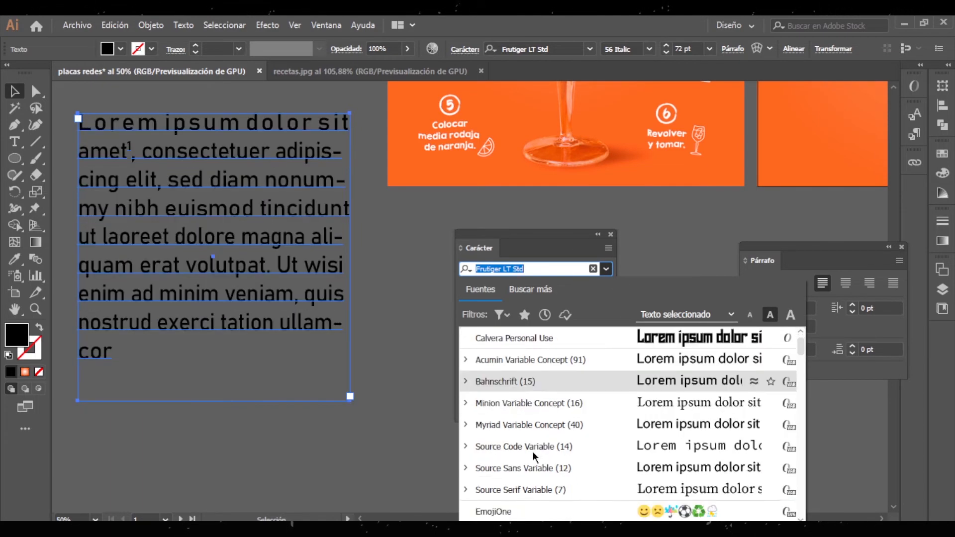
scroll(526, 467, down, 10)
scroll(520, 469, up, 8)
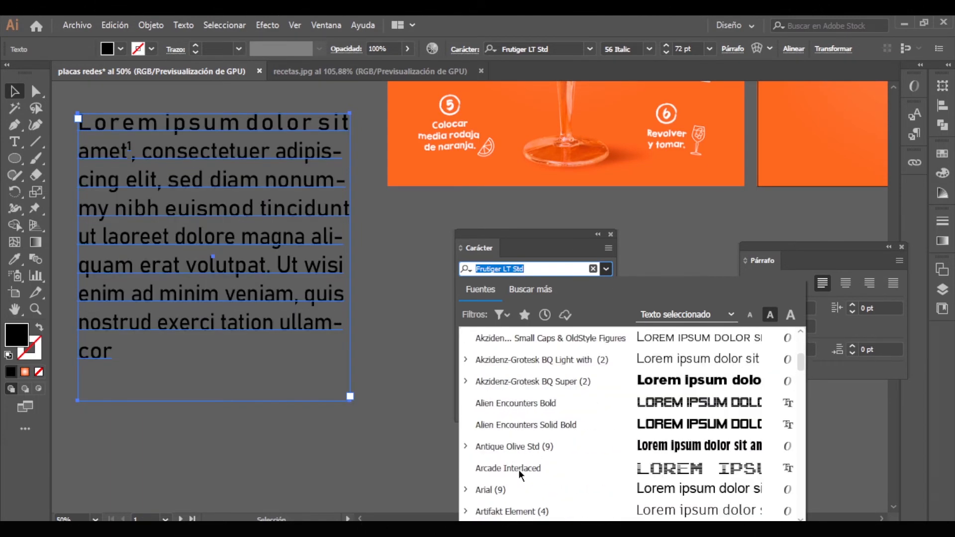
click(671, 360)
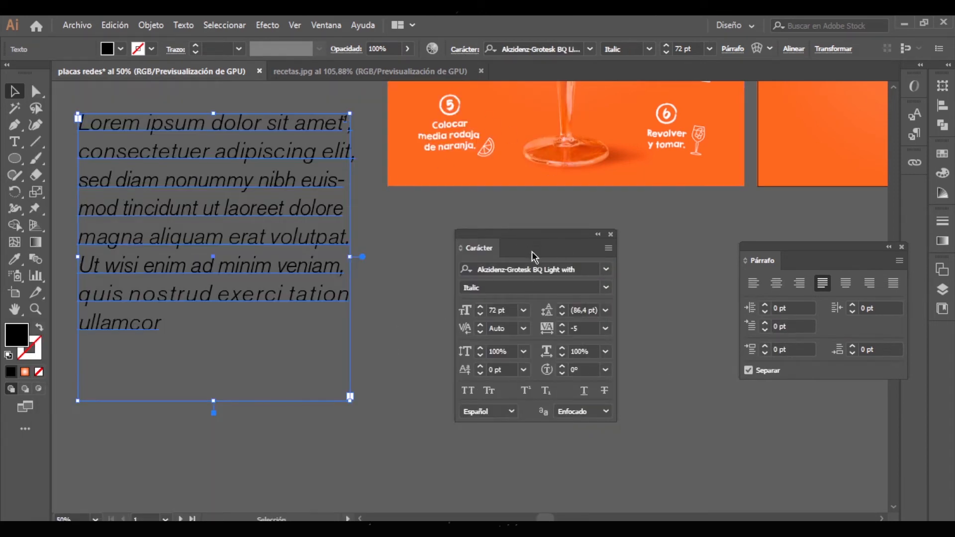
- Close the character and paragraph settings and delete the Lorem ipsum text frame
click(400, 319)
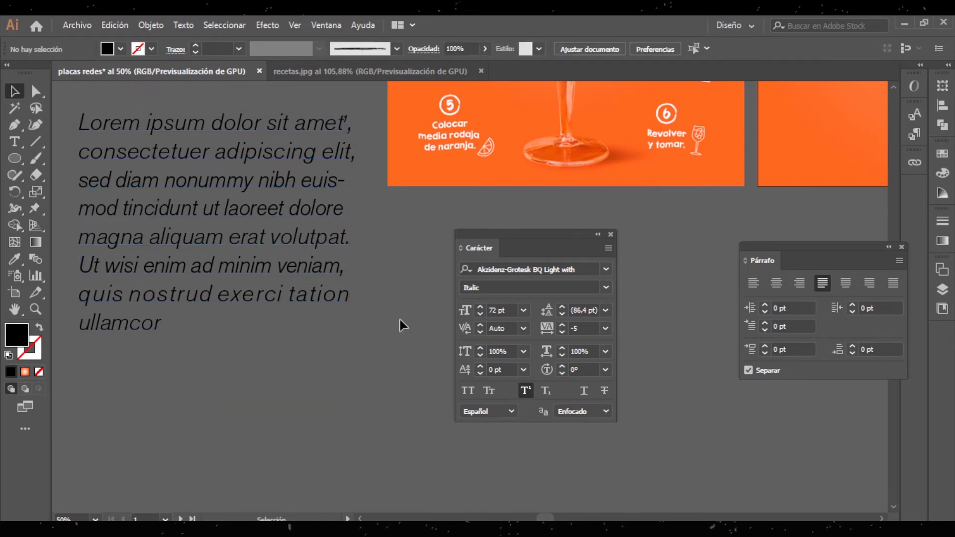
scroll(399, 320, down, 1)
click(611, 234)
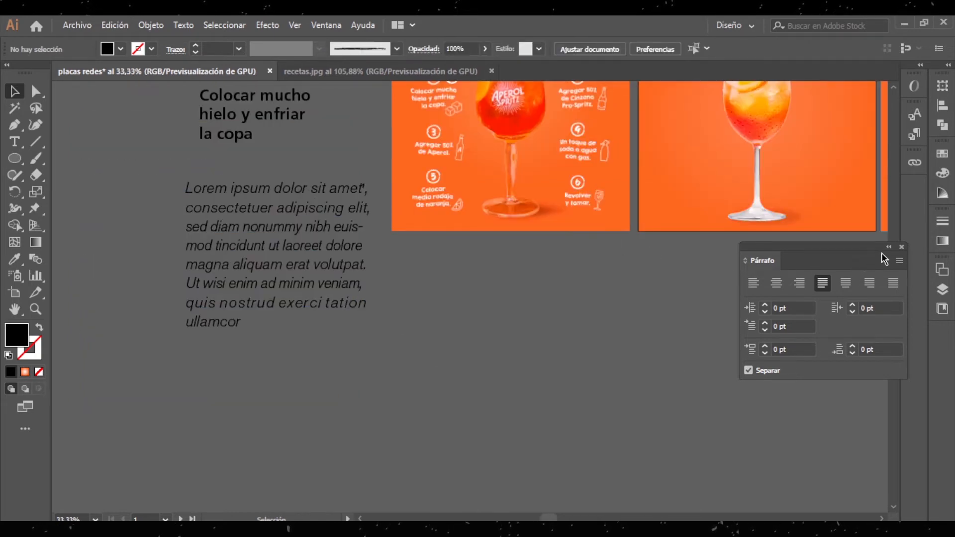
click(900, 247)
click(308, 277)
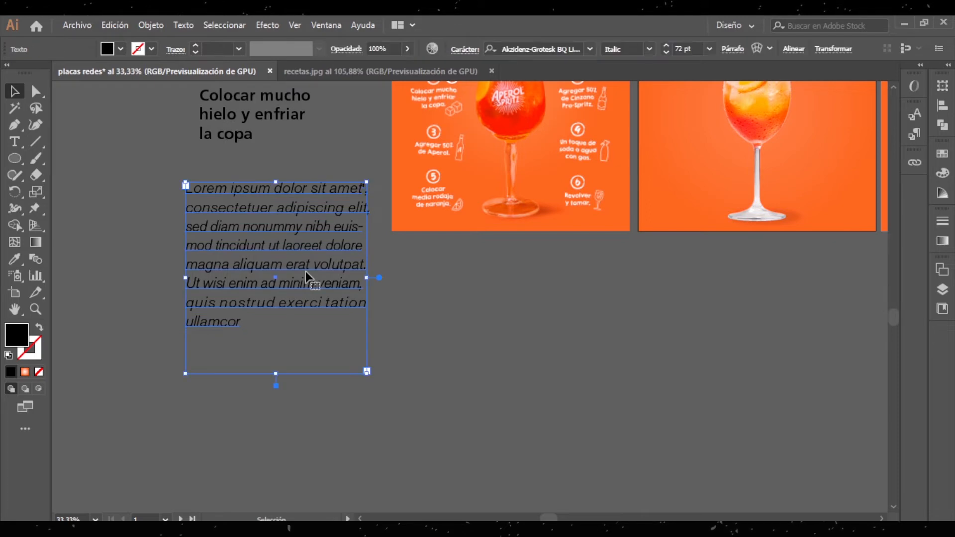
key(Delete)
- Delete the left-aligned "Colocar mucho hielo y enfriar la copa" area text, keeping the centred version
scroll(308, 273, up, 5)
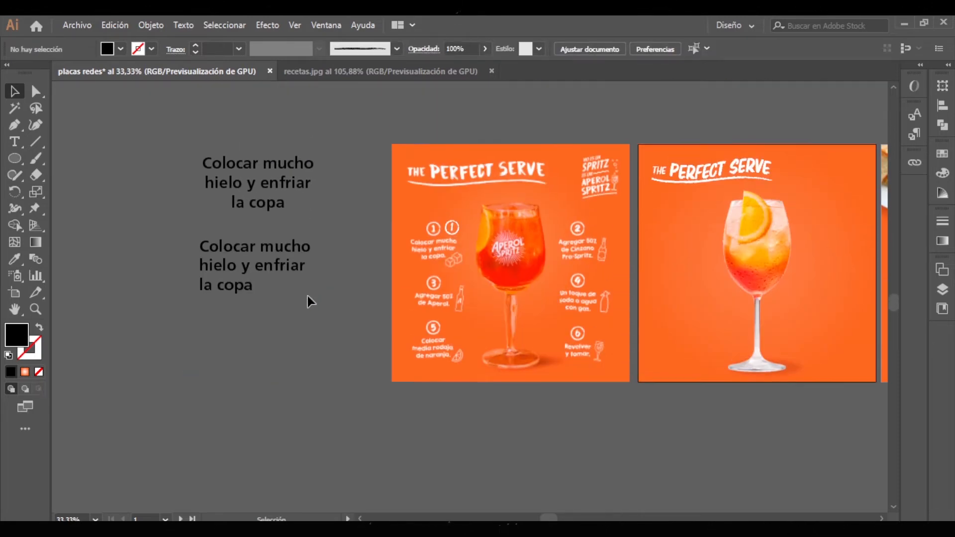
scroll(252, 323, up, 2)
click(252, 324)
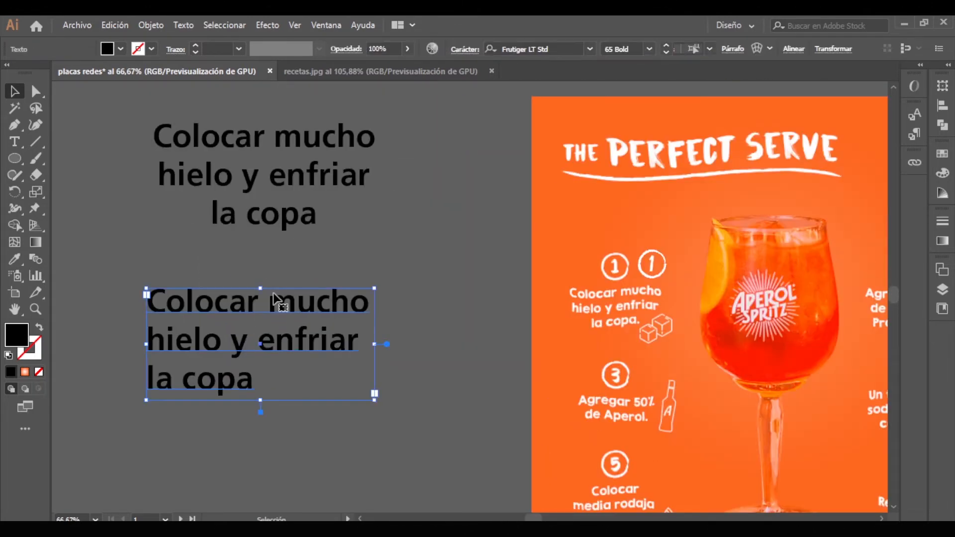
key(Delete)
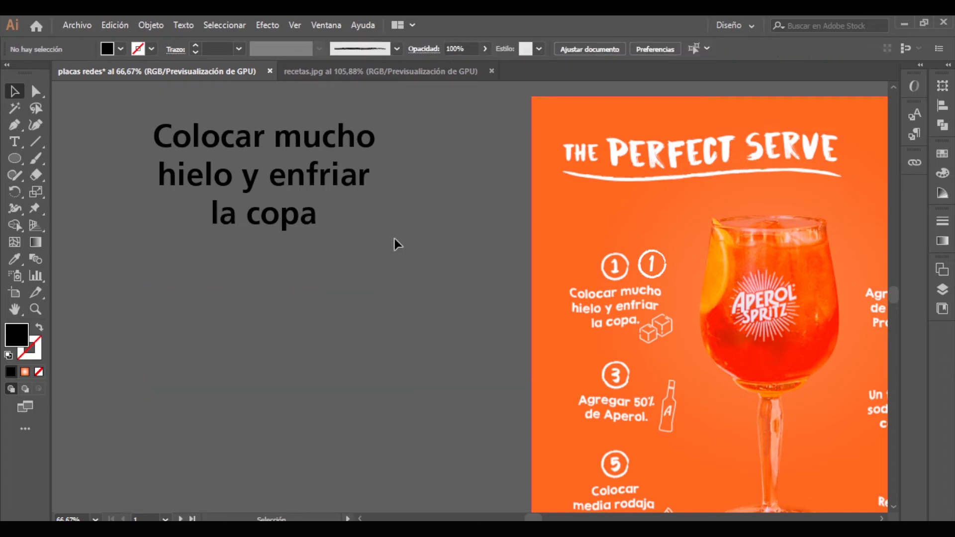
- Move the centred recipe text lower, scale it to about 72 pt and add a period after "copa"
drag(294, 188, 345, 289)
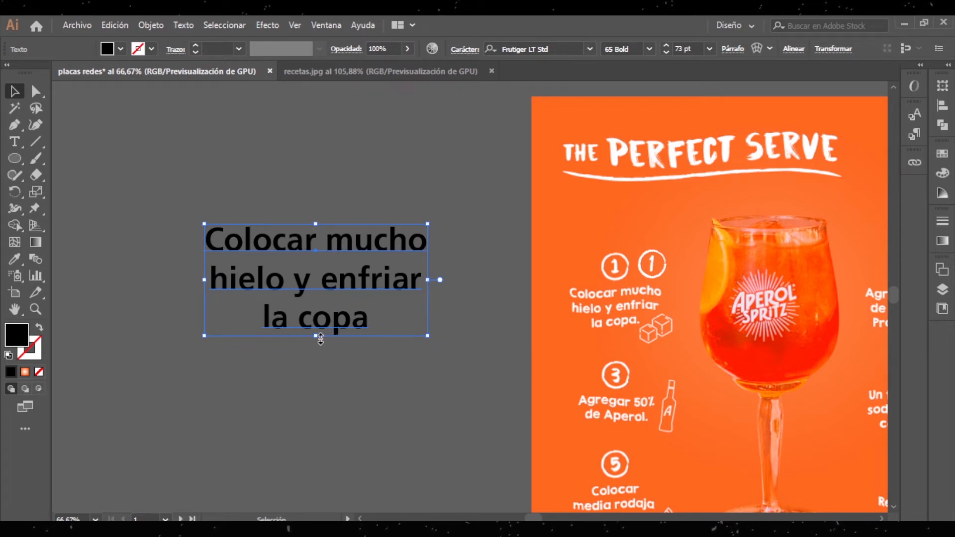
drag(318, 336, 316, 335)
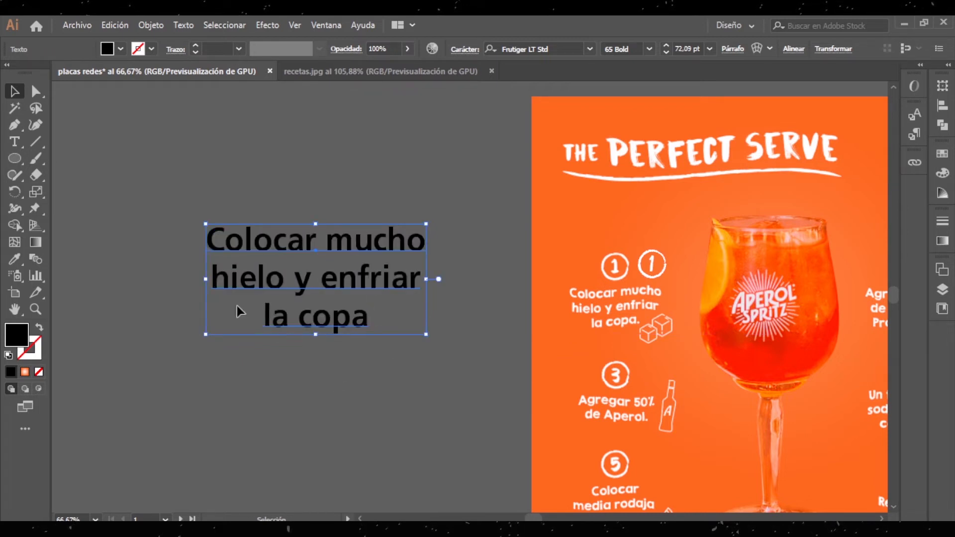
click(14, 141)
click(366, 315)
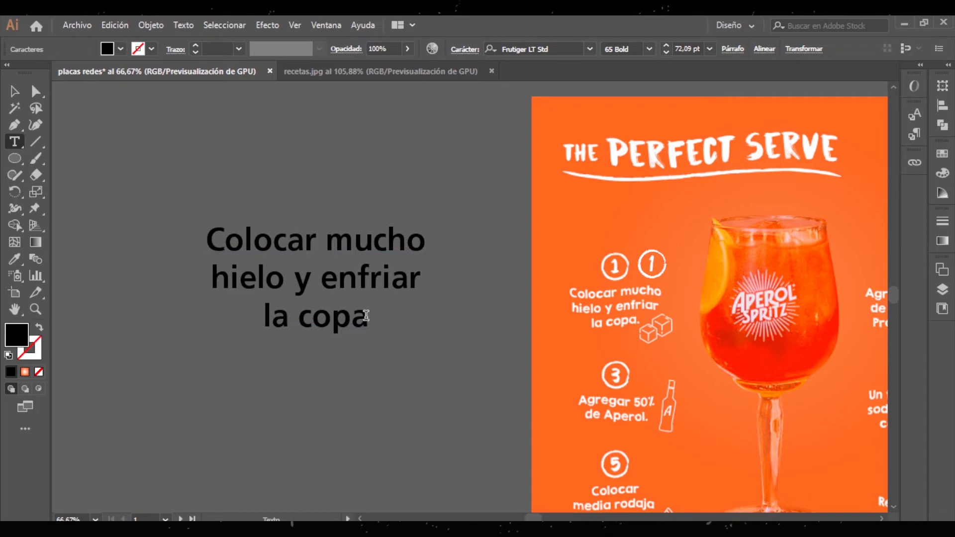
text(.)
click(21, 89)
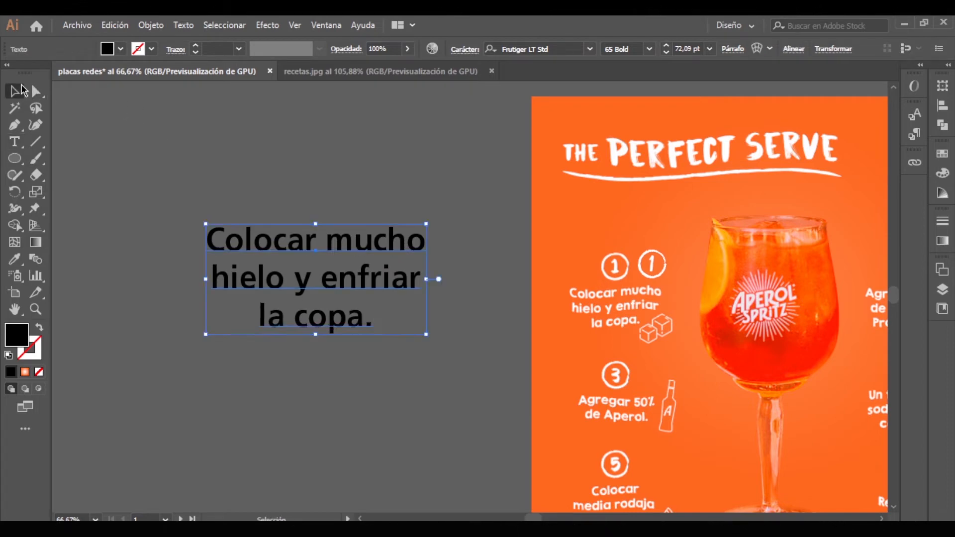
- Reduce the recipe text to 31 pt and place it over the matching first-step text on the orange artboard
drag(313, 228, 307, 282)
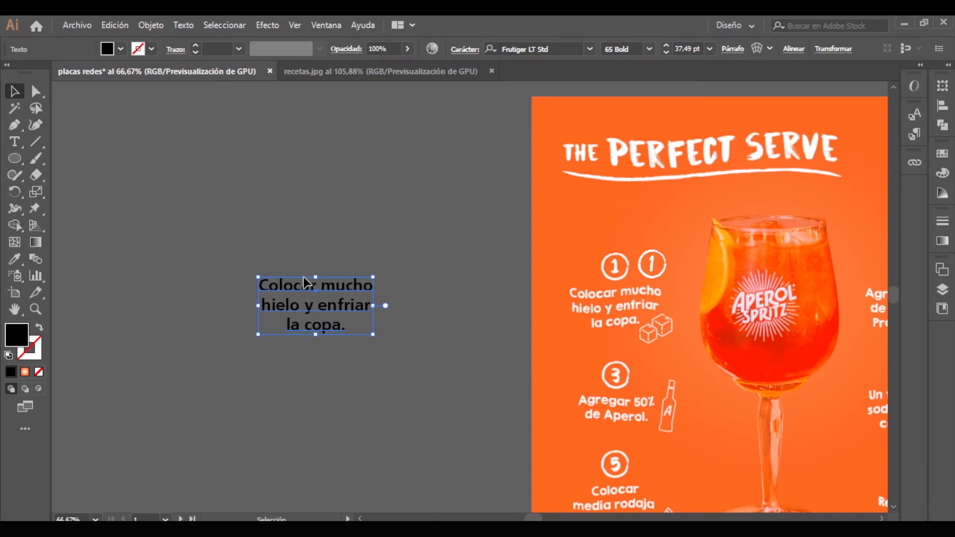
drag(345, 304, 456, 301)
click(710, 50)
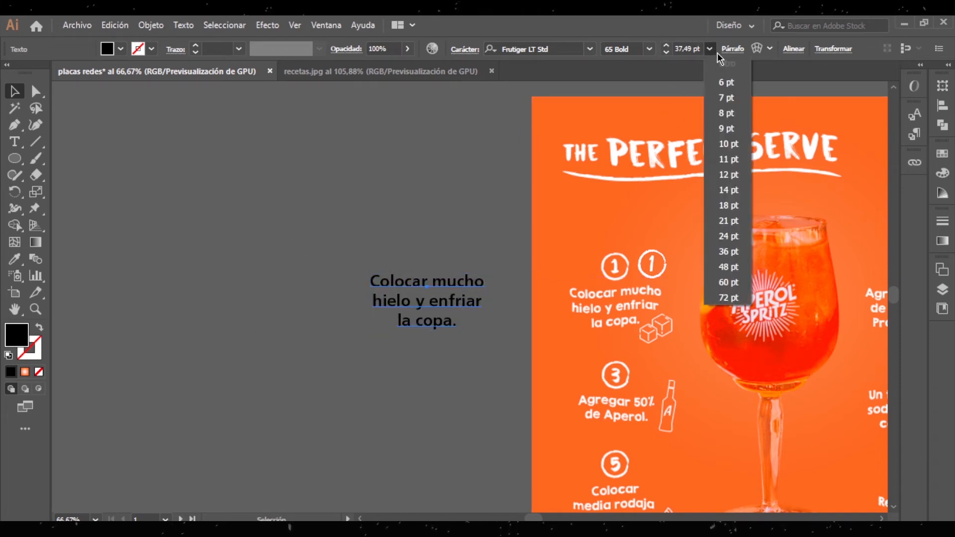
click(726, 248)
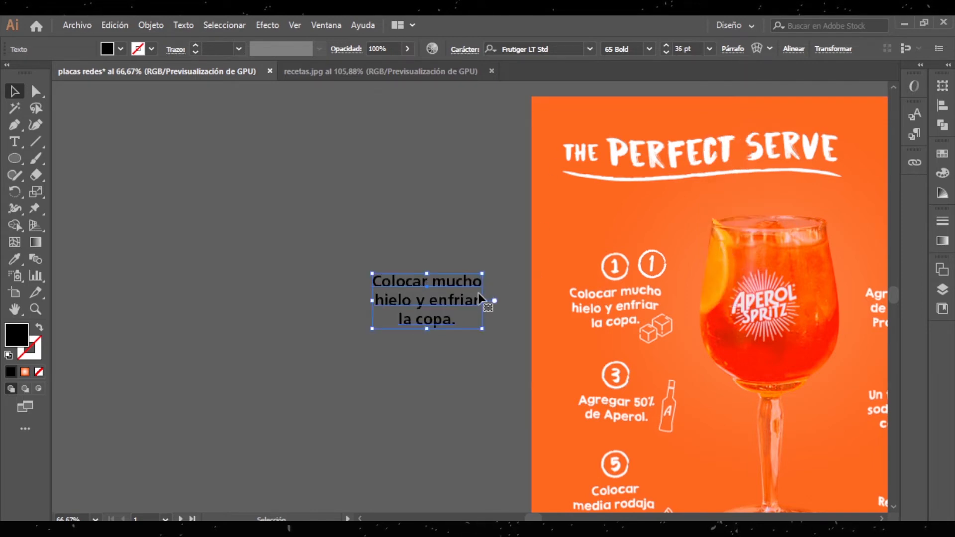
mouse_move(465, 301)
mouse_down()
mouse_move(668, 307)
mouse_move(430, 305)
mouse_move(473, 296)
mouse_up()
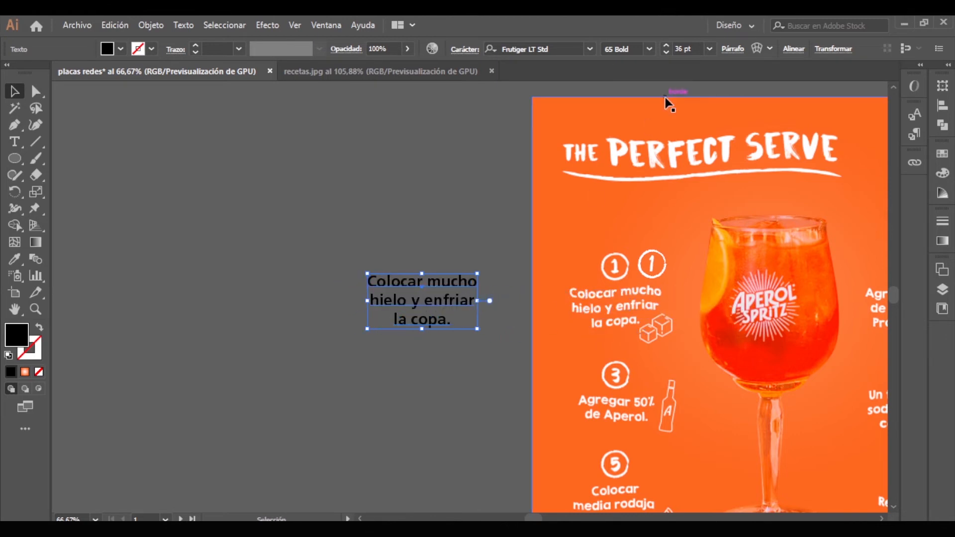
click(665, 52)
click(666, 53)
click(665, 53)
click(665, 52)
click(666, 52)
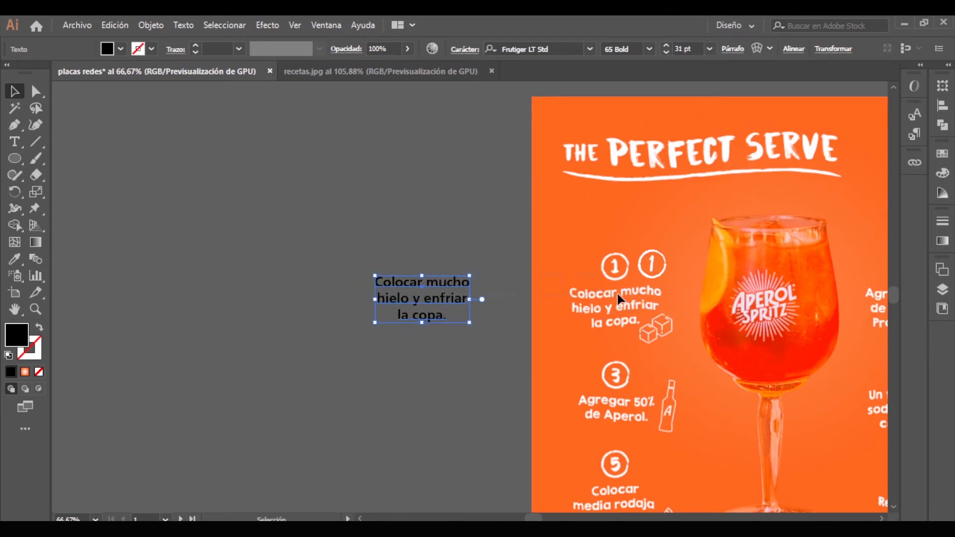
drag(428, 283, 615, 298)
- Warp the recipe text with a horizontal Bandera curve of 9% and scale it to about 29.3 pt over the reference text
scroll(661, 318, up, 2)
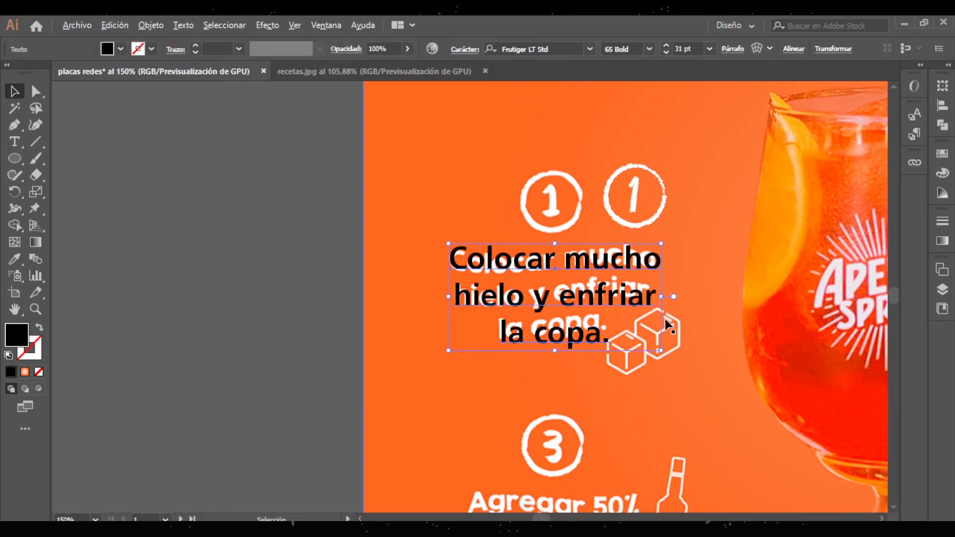
scroll(666, 321, up, 1)
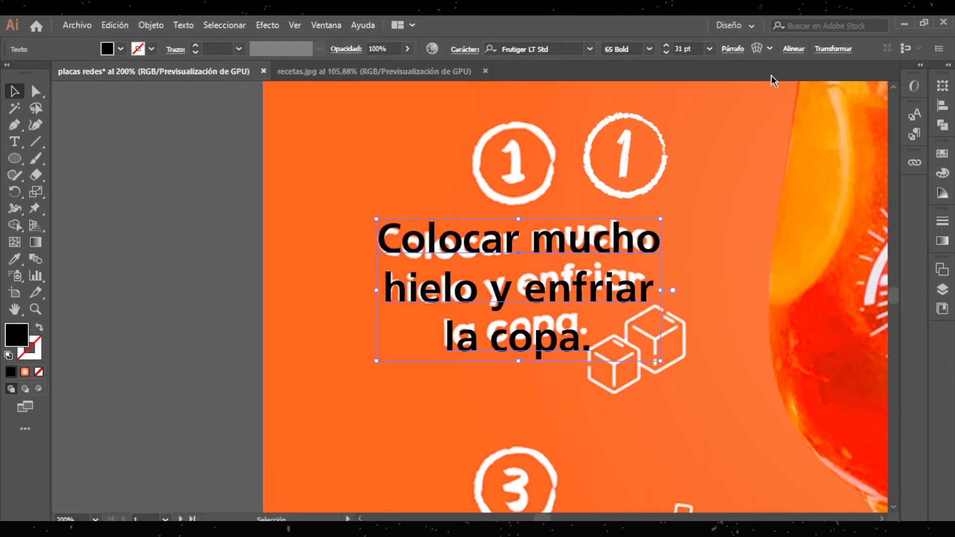
click(757, 48)
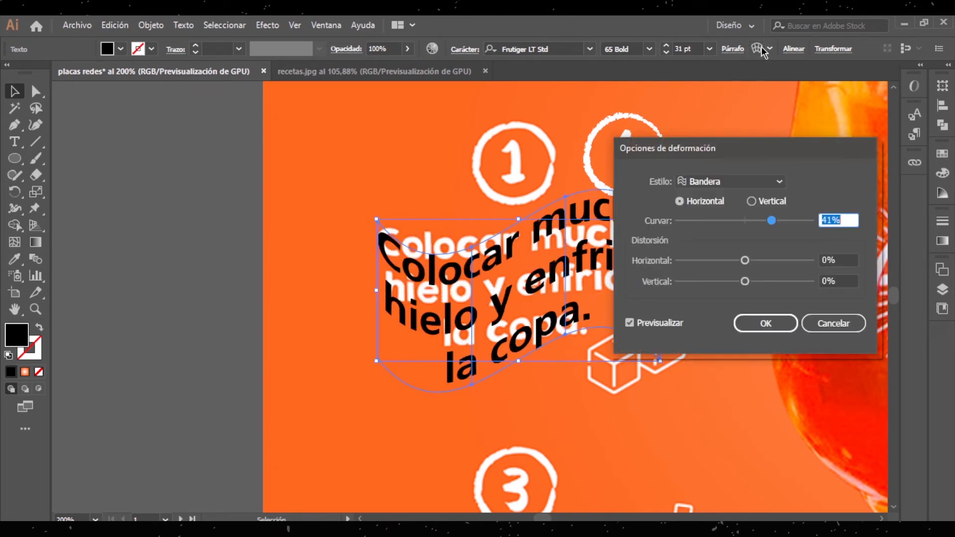
drag(771, 220, 750, 225)
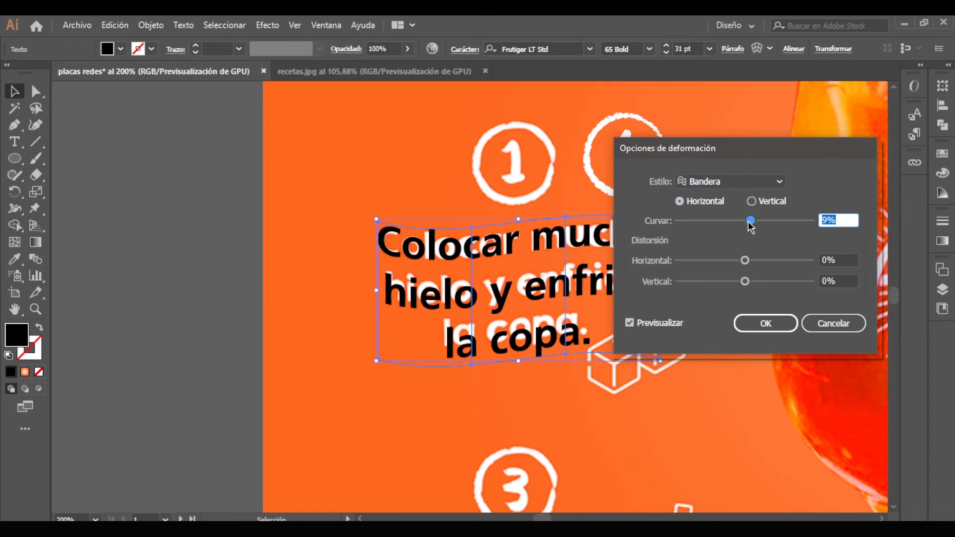
click(765, 323)
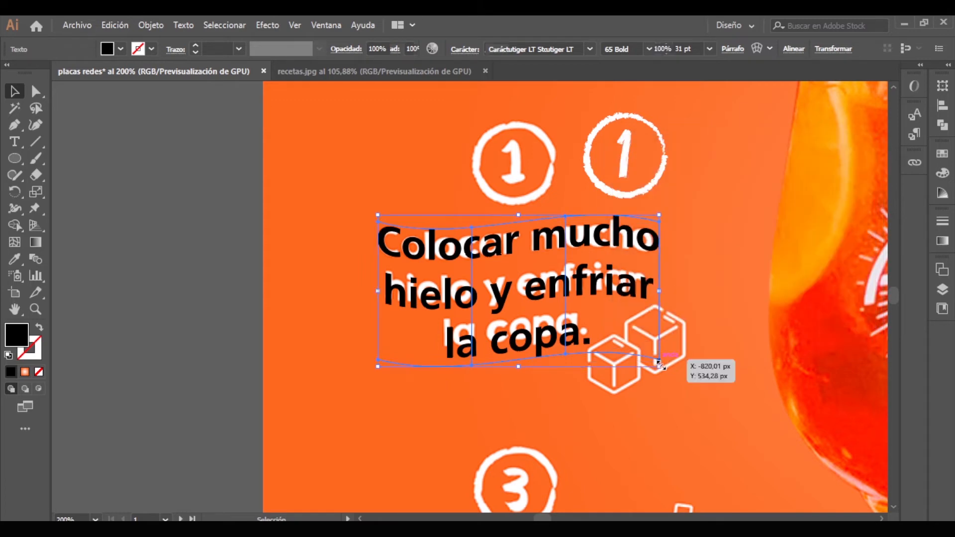
drag(657, 364, 655, 361)
drag(629, 284, 634, 284)
- Edit the contents of the warped recipe text, fill them with white and deselect
click(126, 49)
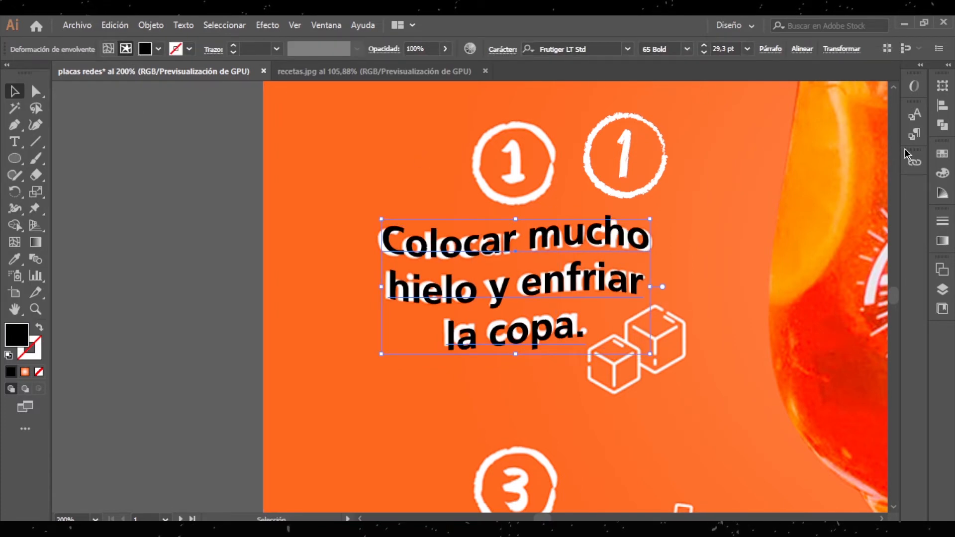
click(943, 154)
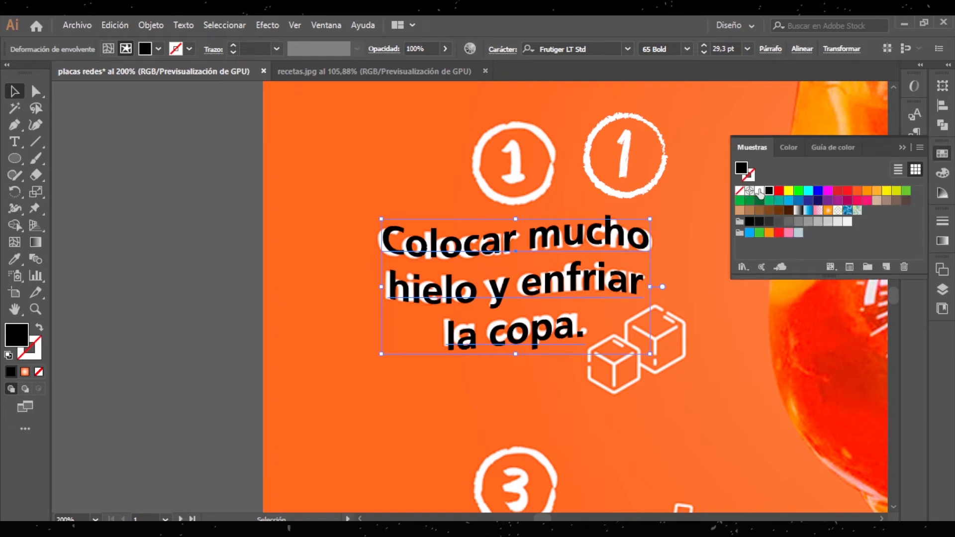
click(760, 192)
click(142, 261)
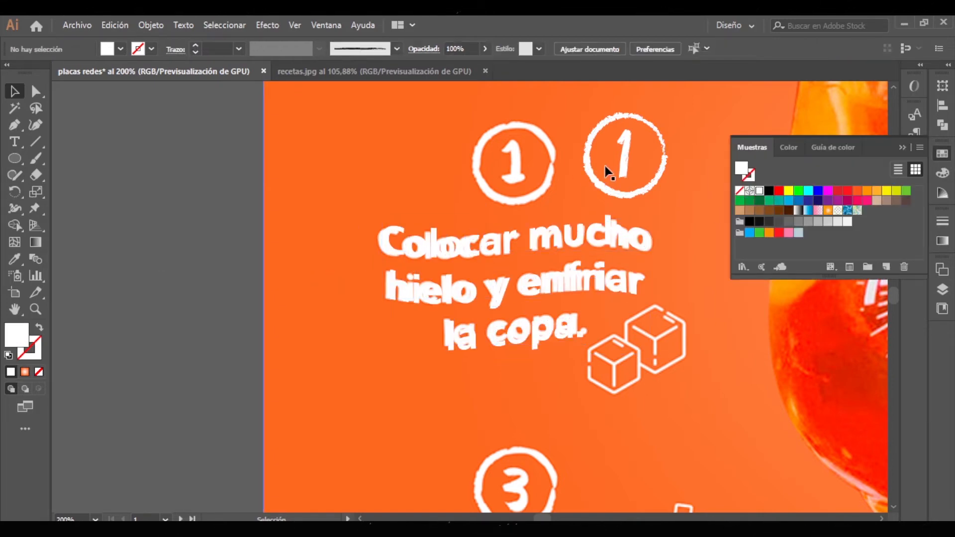
- Select the hand-drawn number 1 together with its circle and move them over the reference number 1
click(628, 160)
shift+click(642, 188)
drag(644, 188, 534, 197)
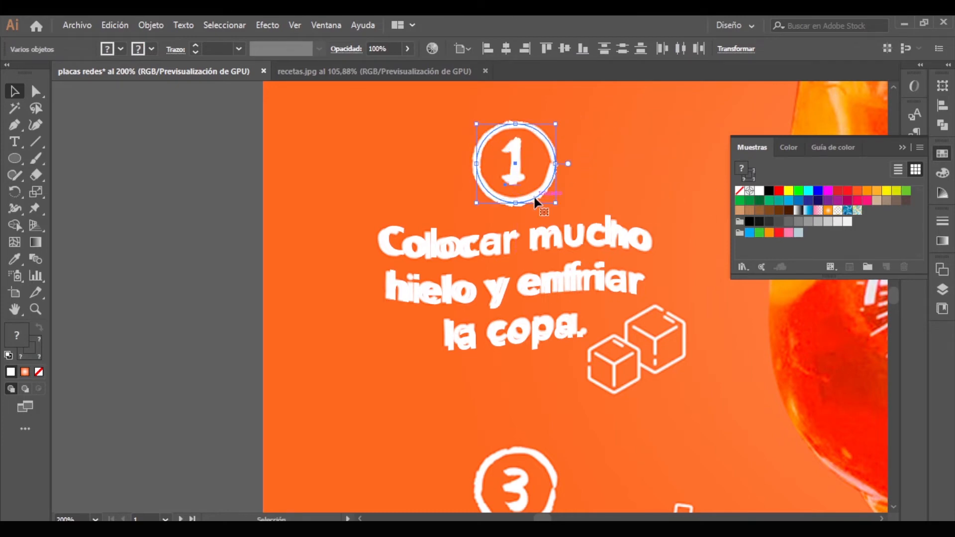
- Trace the outer hexagon of the smaller ice cube with the Pen tool, leaving the reference's gap in its left side open
click(99, 237)
key(p)
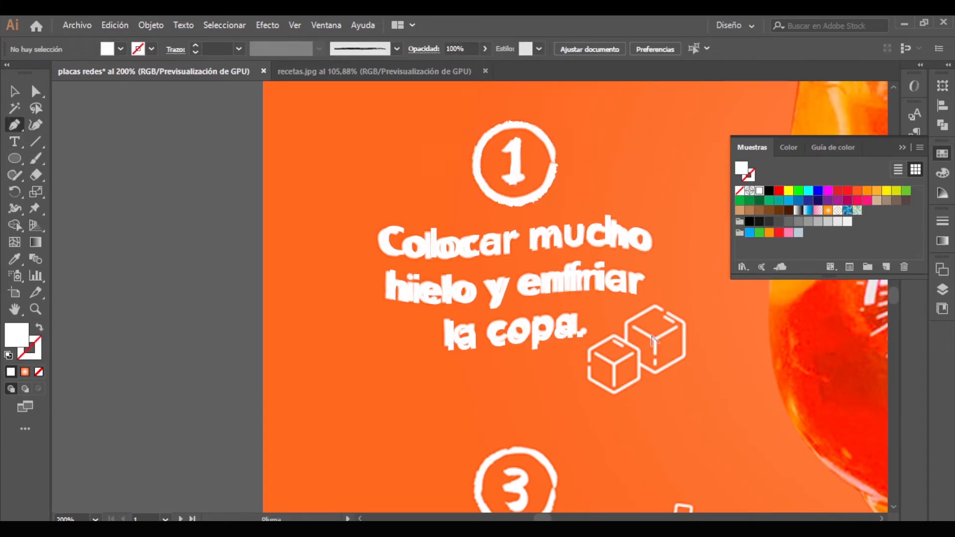
scroll(652, 339, up, 3)
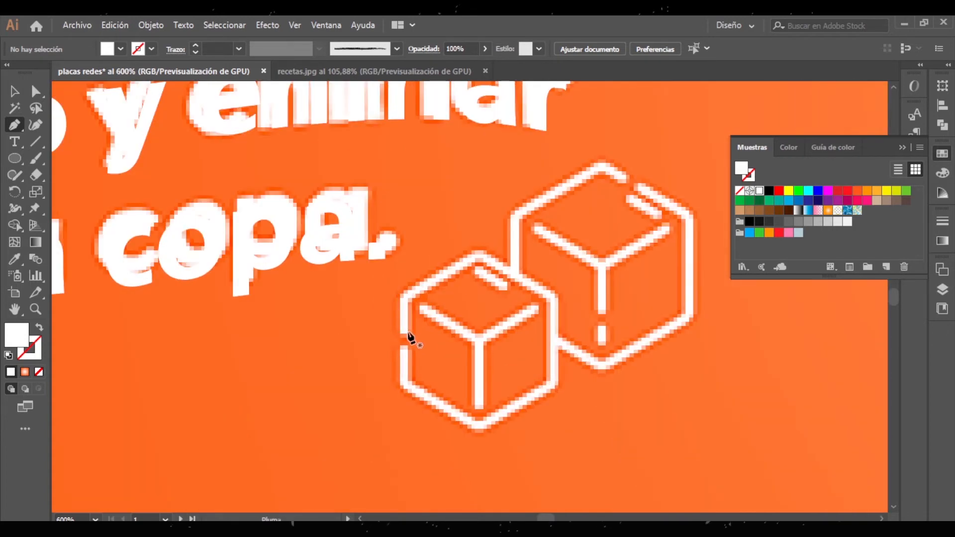
click(403, 332)
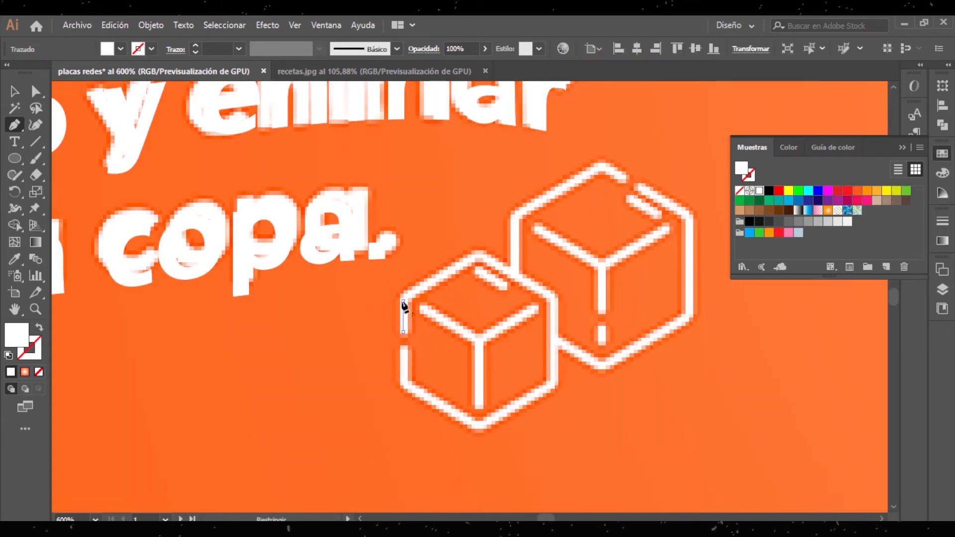
click(402, 301)
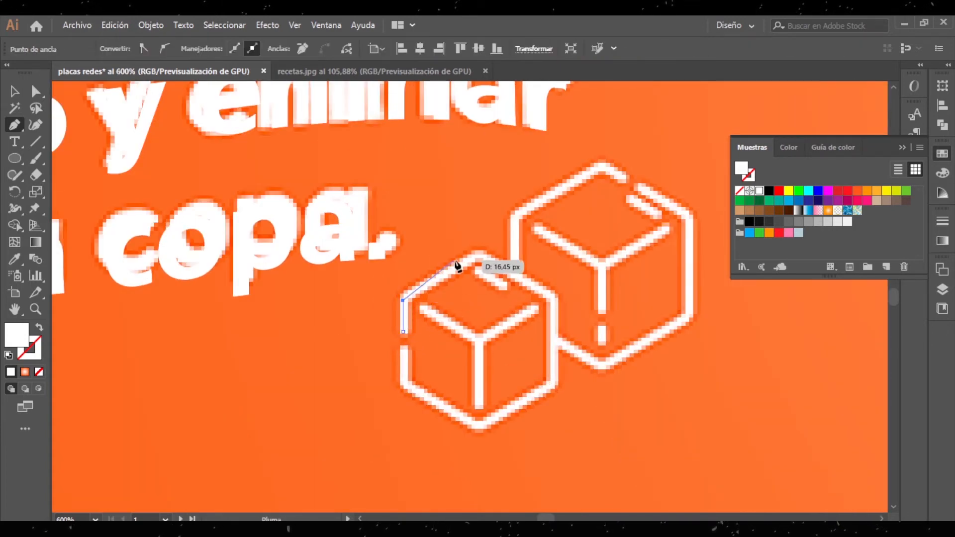
click(480, 254)
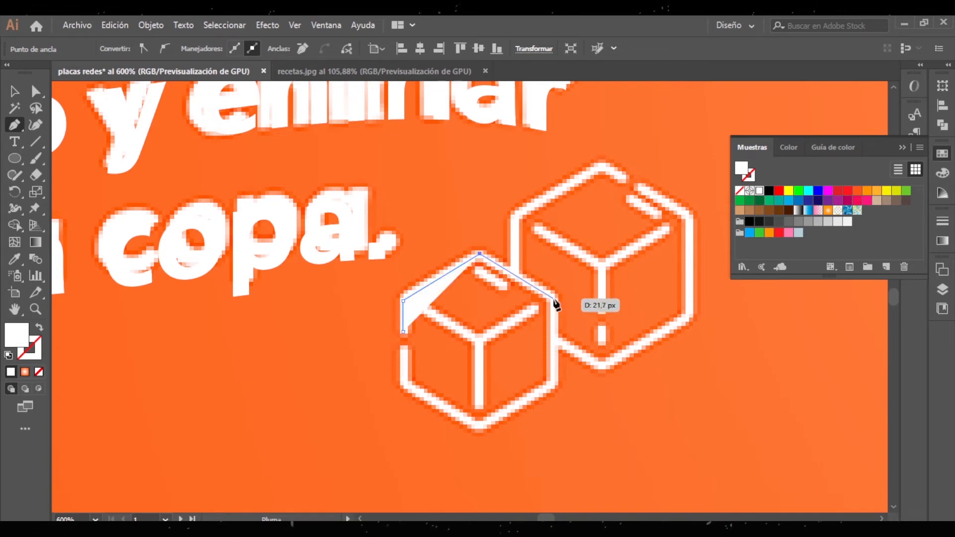
drag(552, 297, 554, 337)
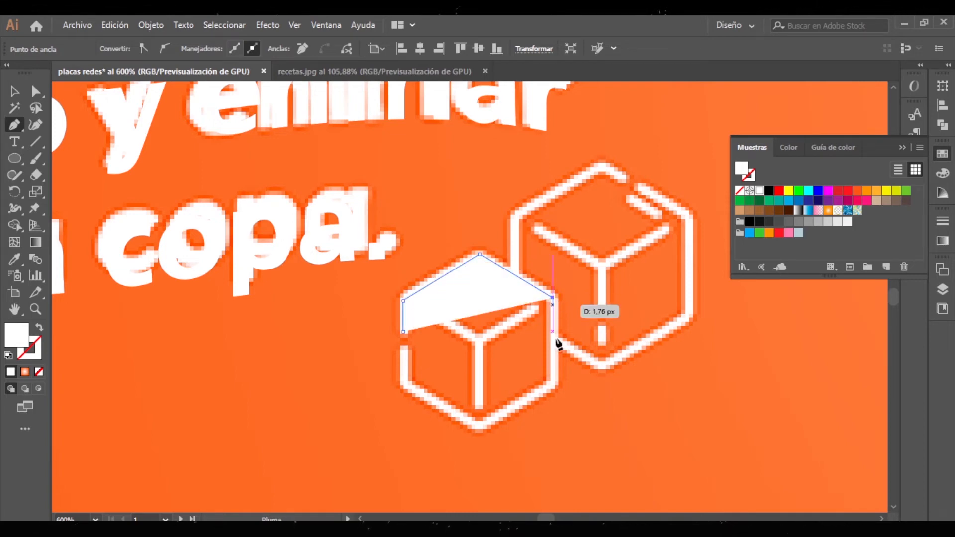
click(552, 384)
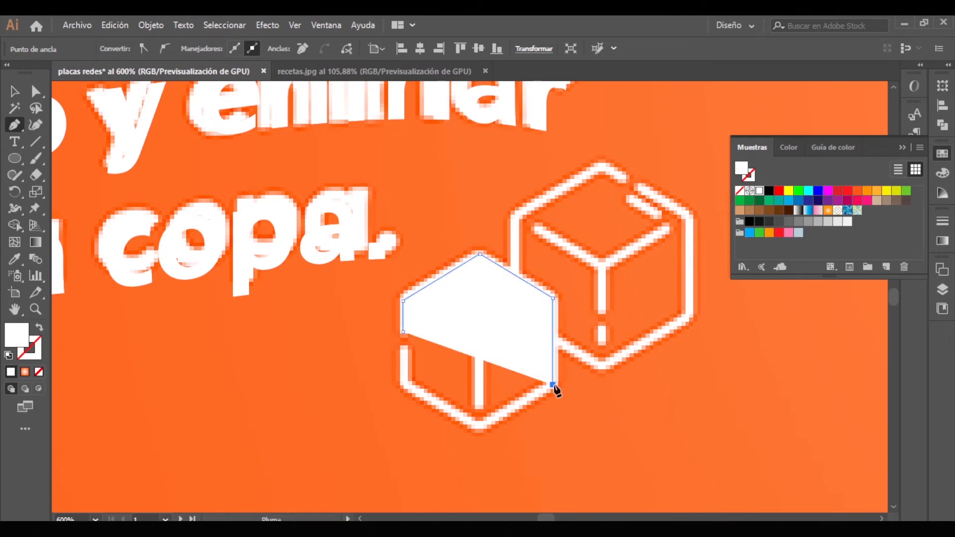
click(478, 426)
click(403, 384)
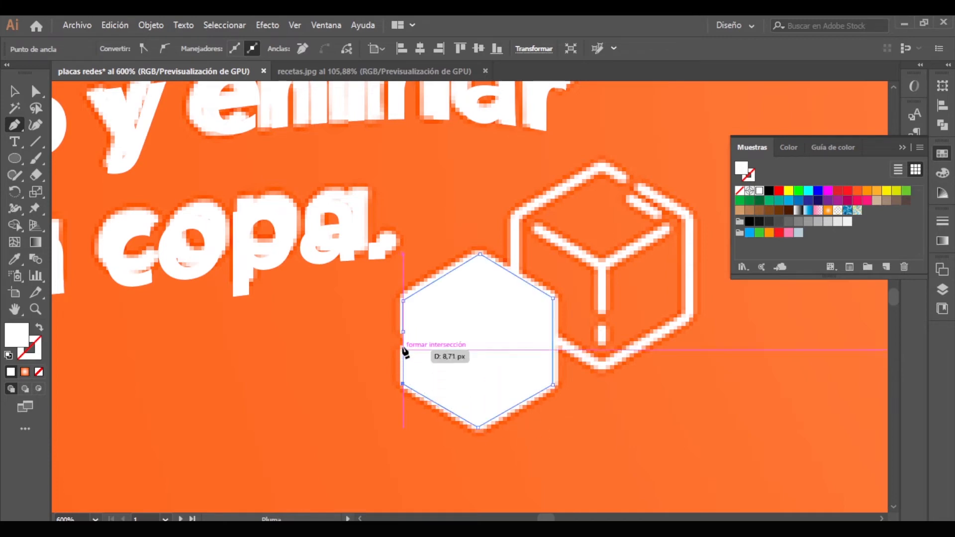
click(404, 345)
- Give the traced hexagon a black stroke and no fill
click(15, 91)
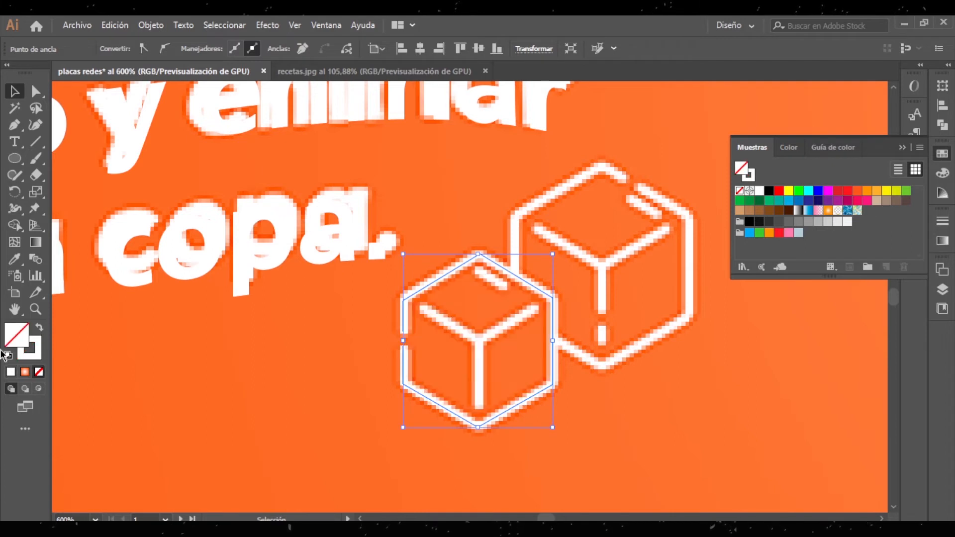
click(39, 328)
click(902, 148)
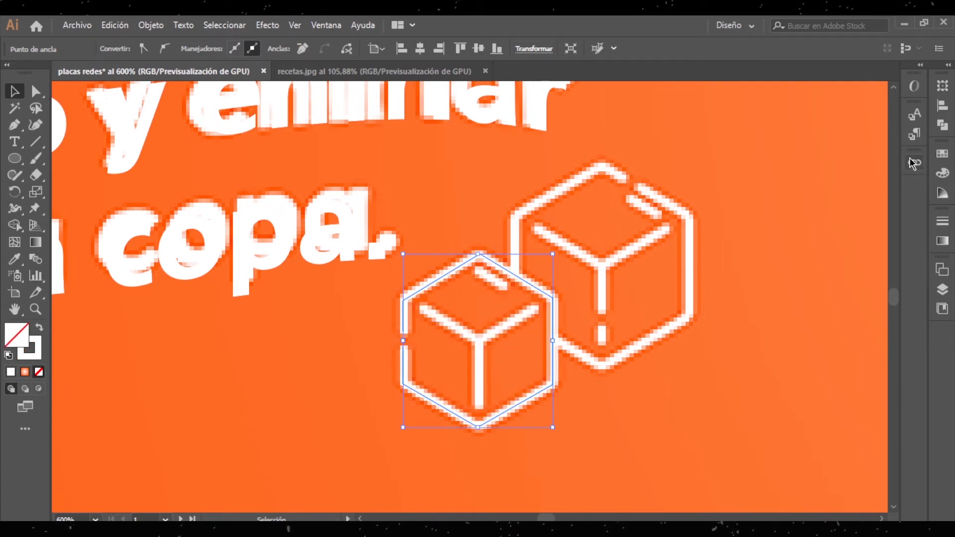
click(942, 153)
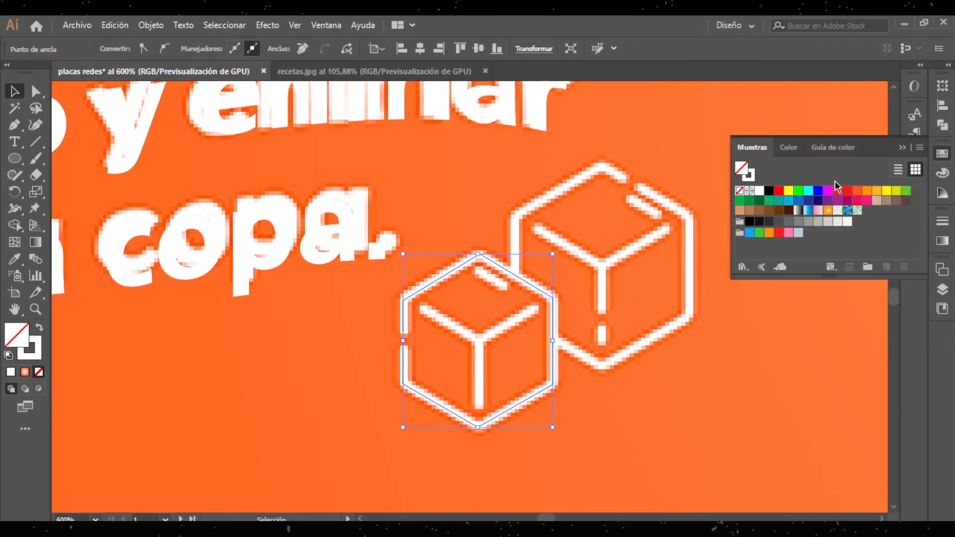
click(768, 191)
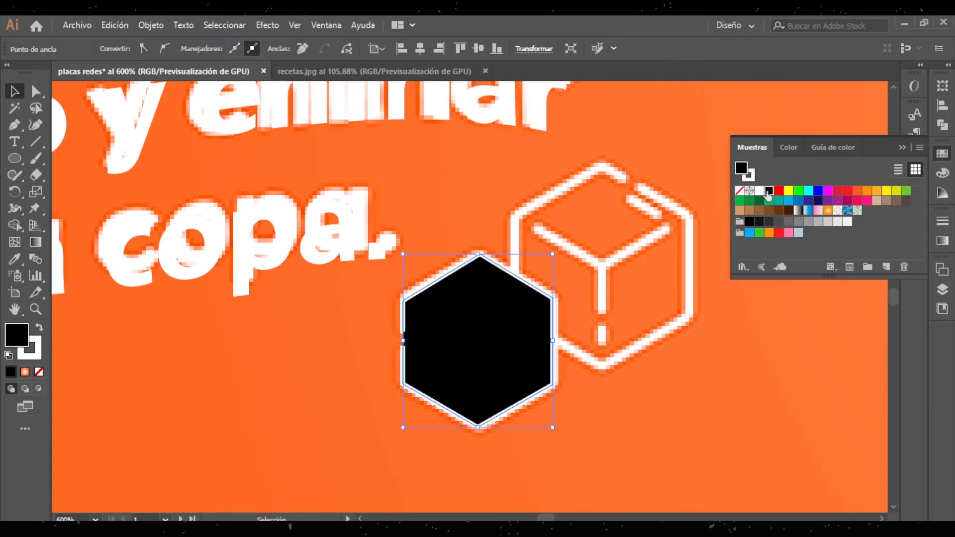
click(903, 148)
click(39, 327)
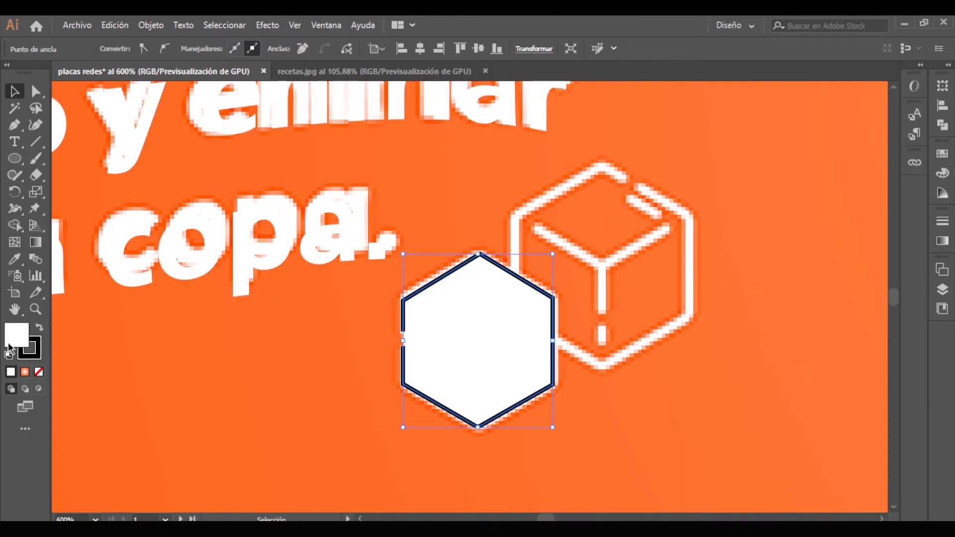
click(38, 372)
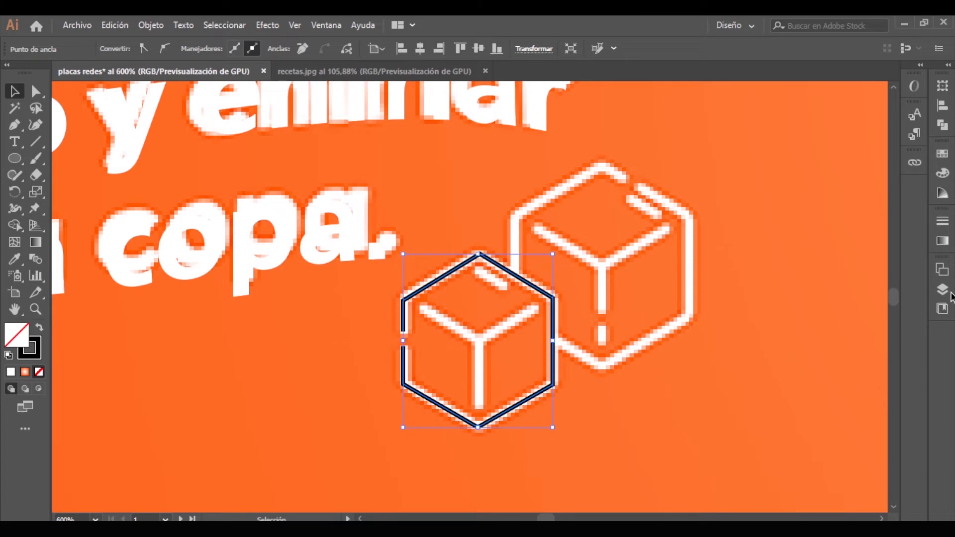
- Try the mitre and bevel joins on the hexagon's stroke and settle on the rounded join (Unión redondeada)
click(942, 222)
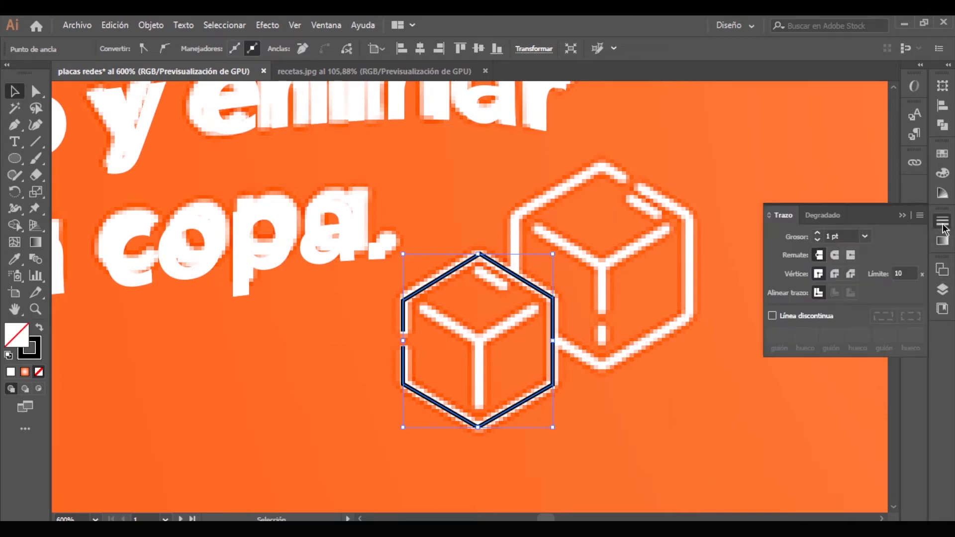
click(836, 273)
scroll(485, 278, up, 2)
scroll(497, 224, up, 2)
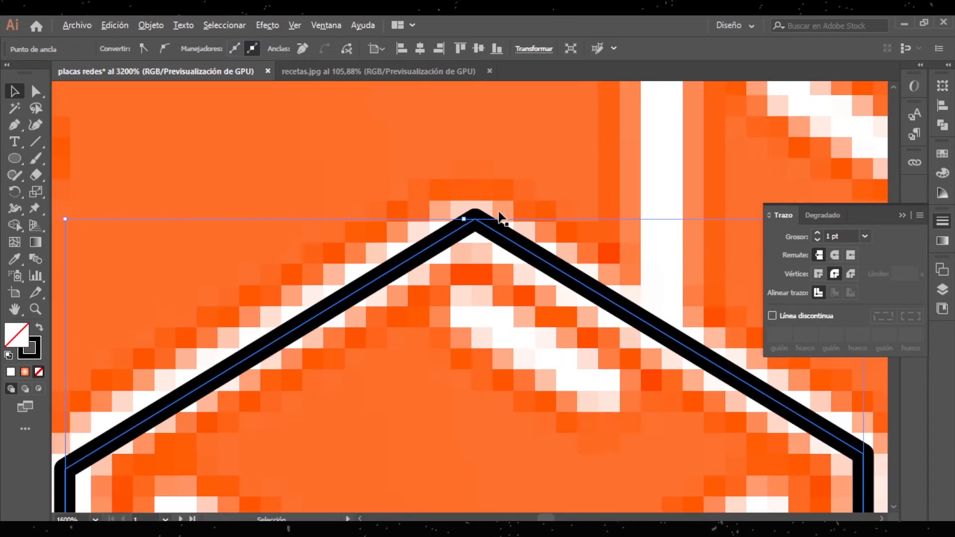
scroll(499, 217, up, 1)
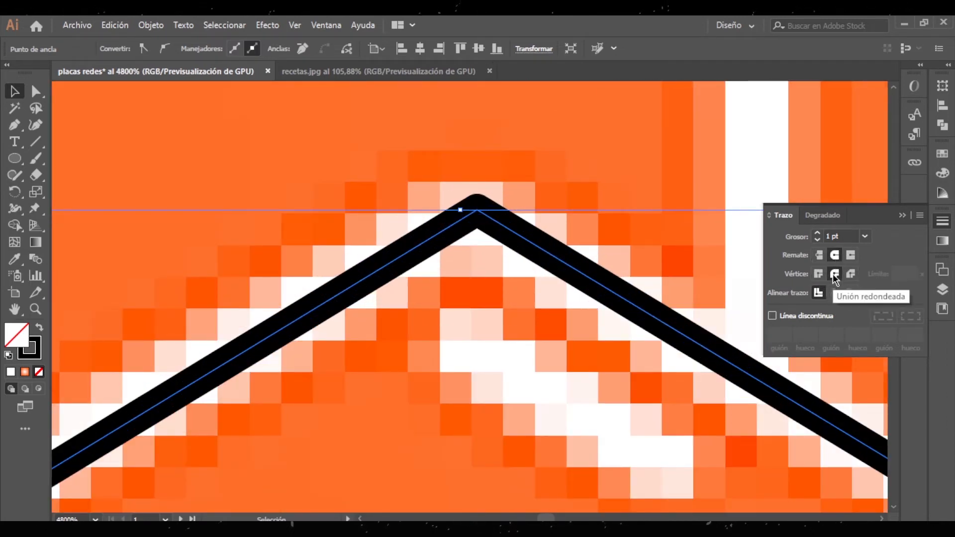
click(818, 273)
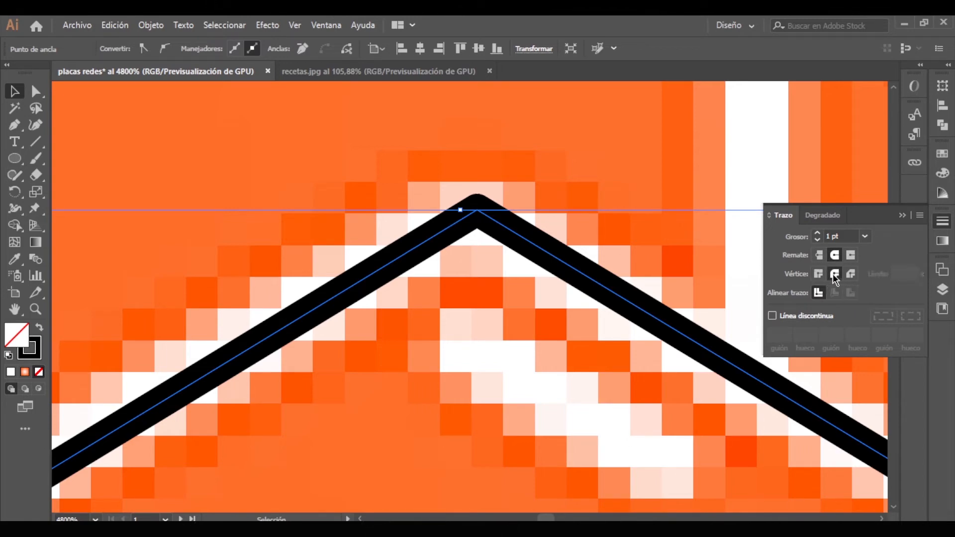
click(849, 274)
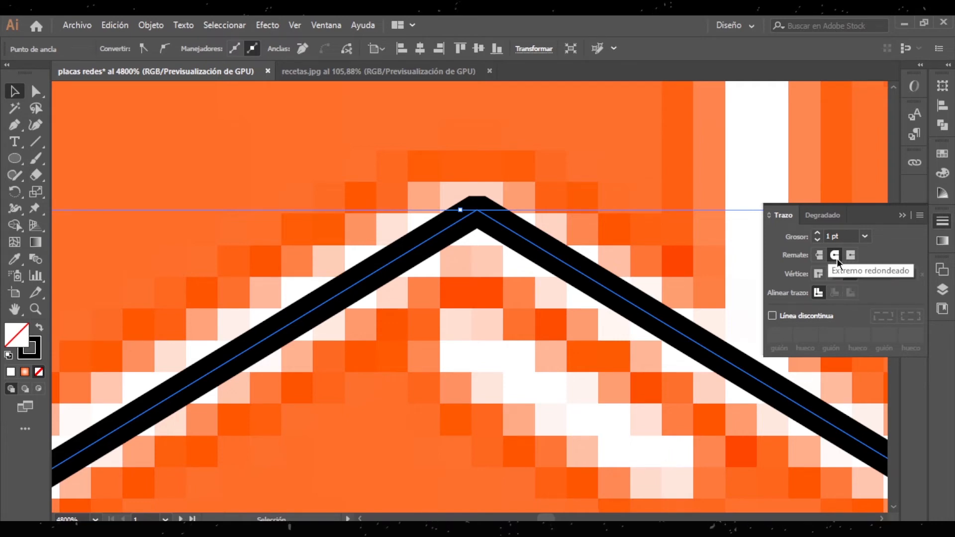
click(834, 273)
- Compare the butt and projecting caps on the hexagon's open ends and choose the rounded cap (Extremo redondeado)
scroll(335, 277, down, 4)
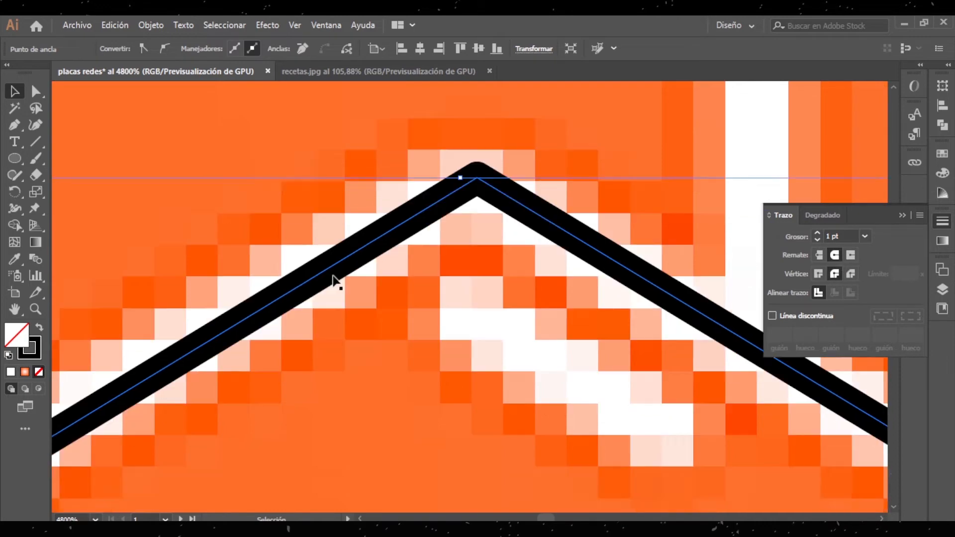
scroll(196, 443, up, 2)
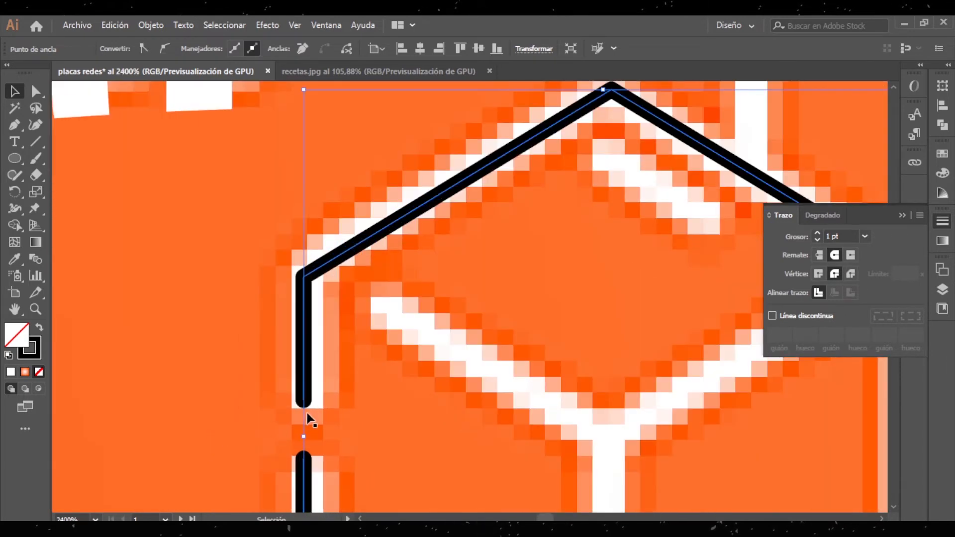
scroll(297, 410, up, 1)
click(819, 255)
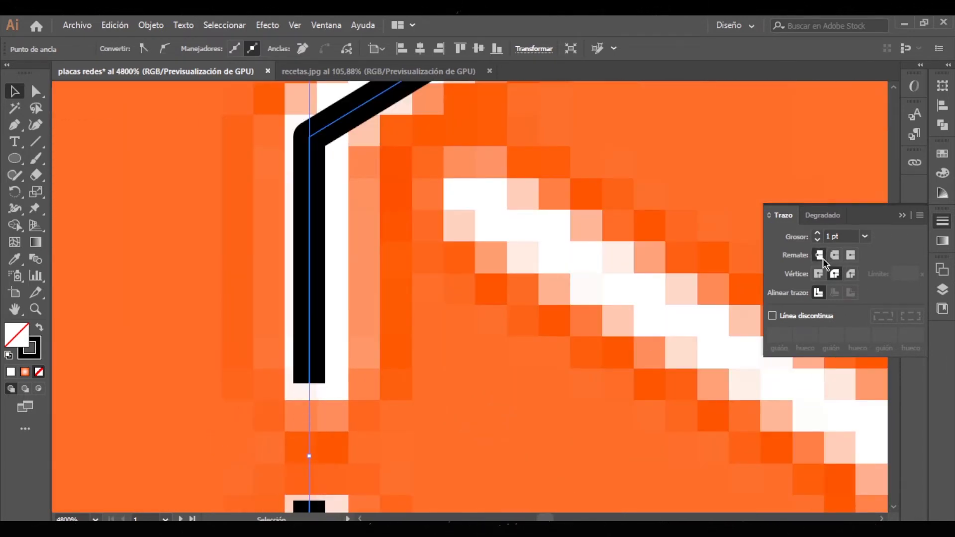
click(850, 255)
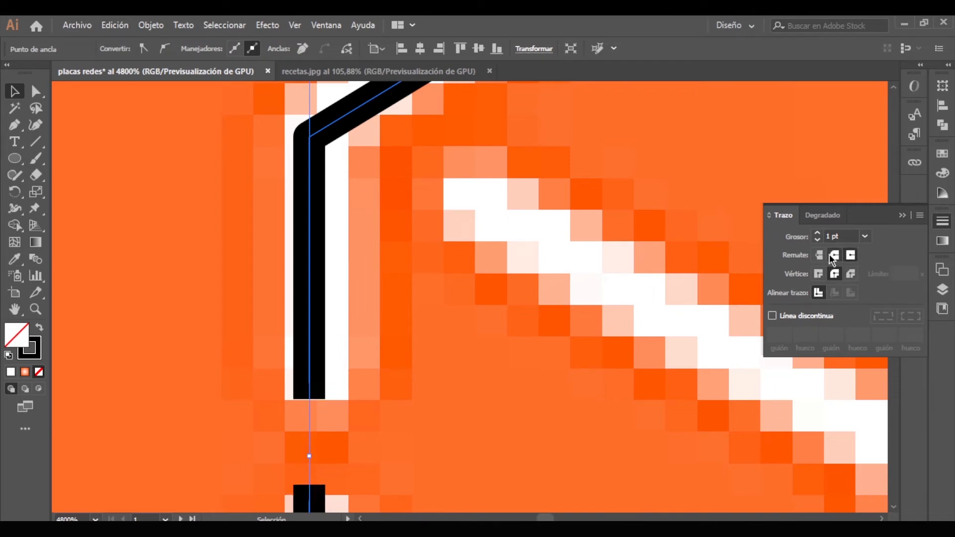
click(834, 254)
click(850, 255)
click(834, 255)
scroll(507, 336, down, 4)
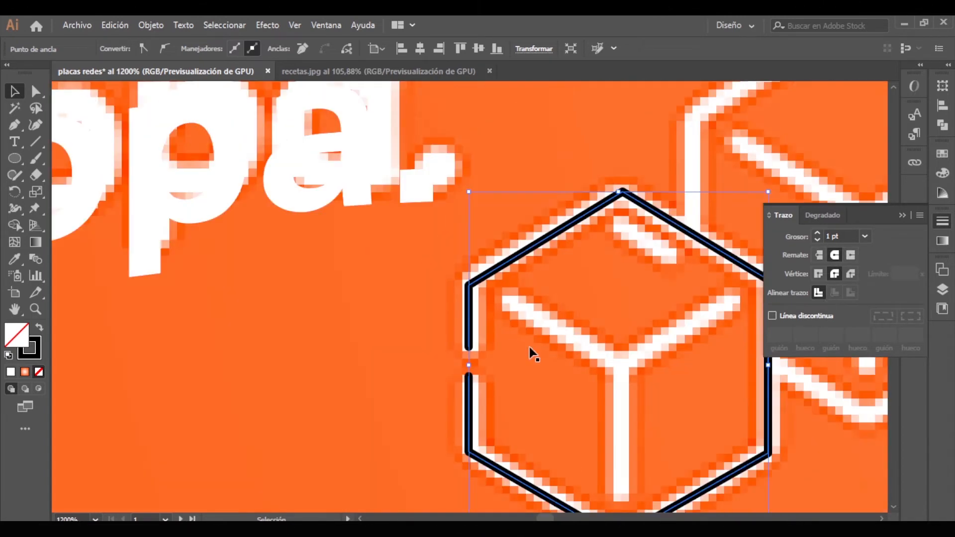
- Set the hexagon's stroke weight to 2 pt, keeping the rounded join
drag(529, 347, 412, 287)
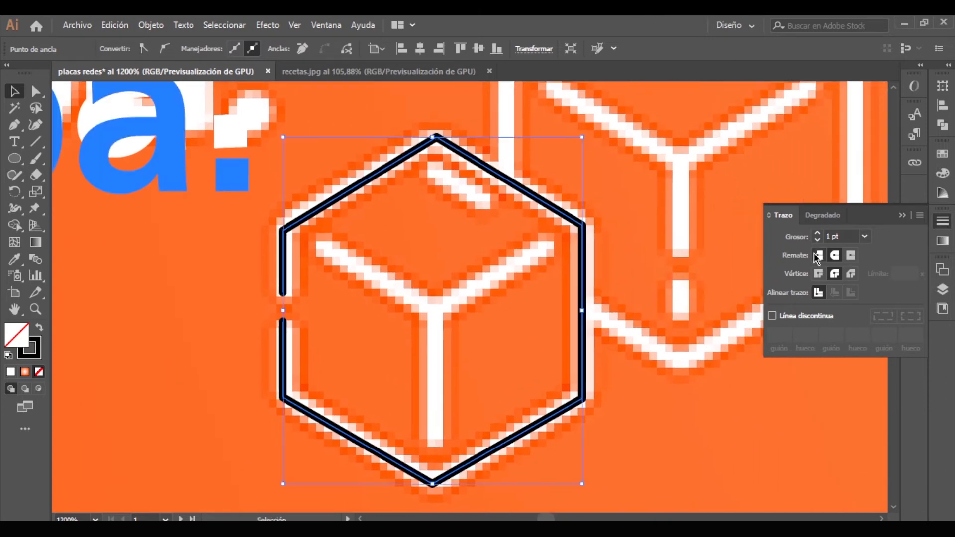
click(836, 274)
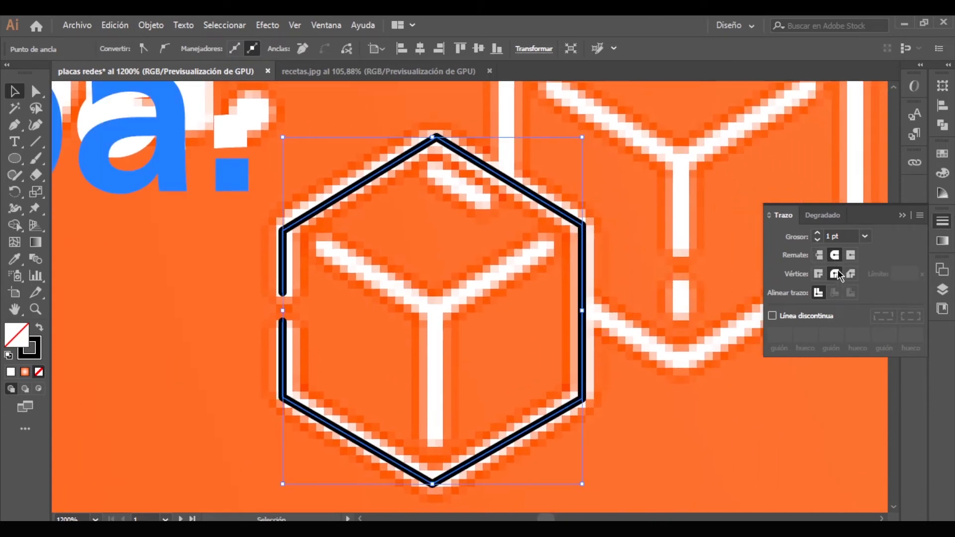
click(816, 234)
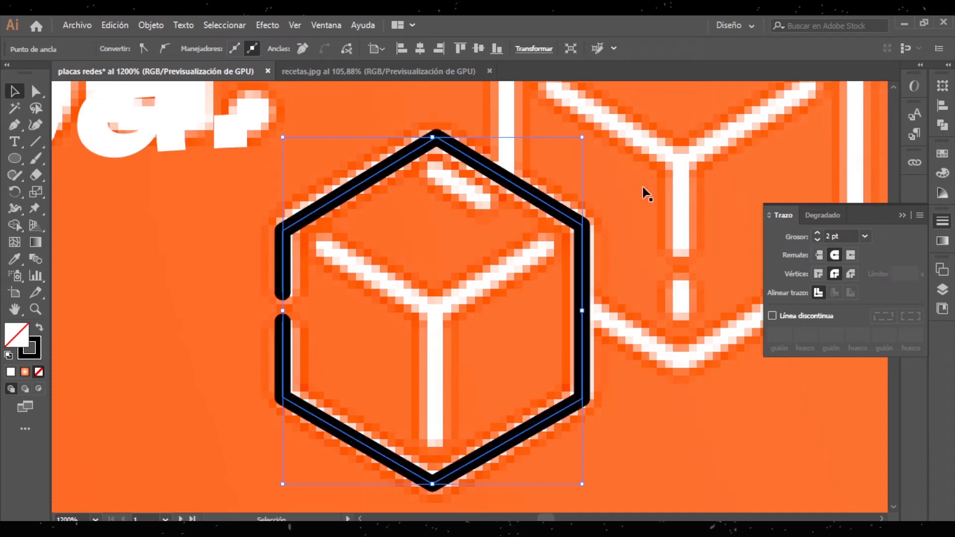
- Deselect the hexagon and trace the smaller cube's V-shaped inner edges as one open path with the Pen tool
click(35, 91)
click(172, 308)
click(172, 309)
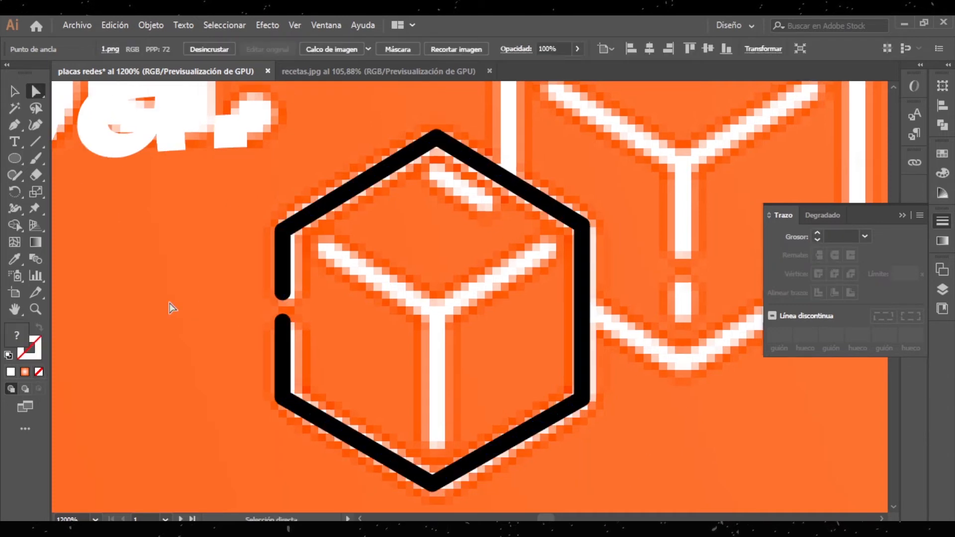
click(15, 125)
click(326, 246)
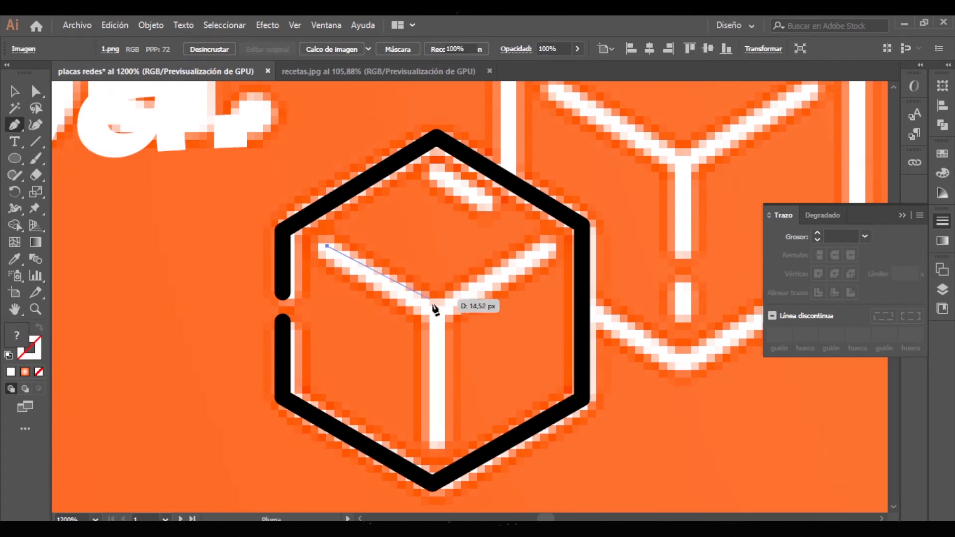
click(436, 317)
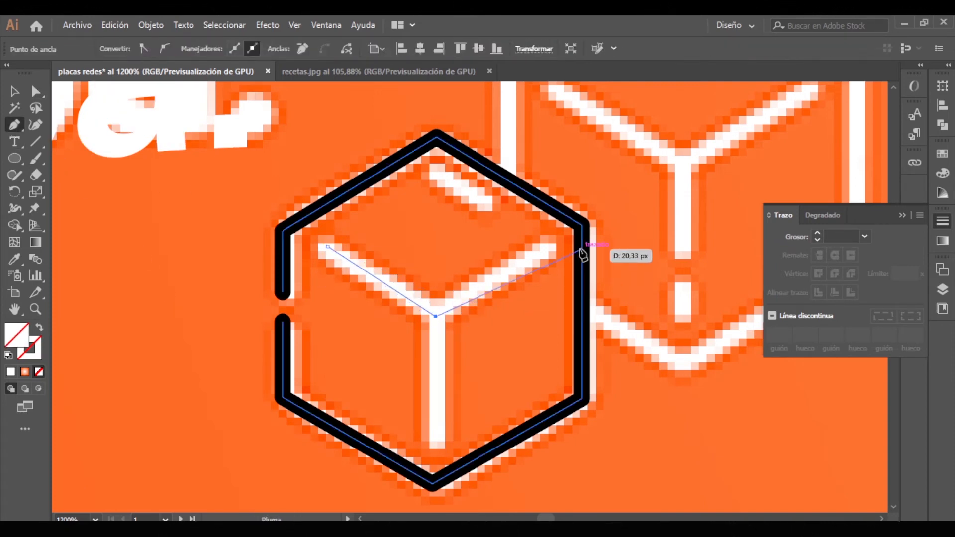
click(547, 248)
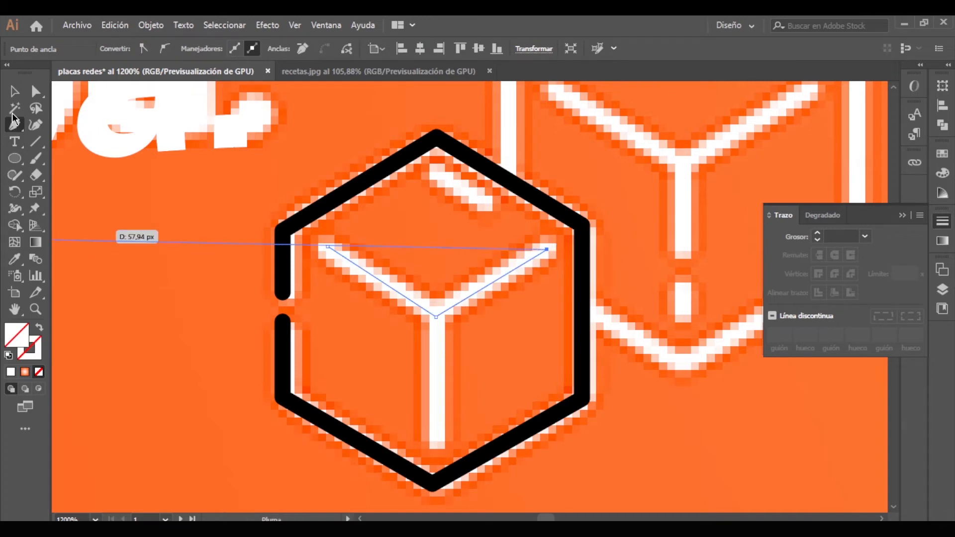
- Copy the hexagon's stroke style onto the V-shaped path with the Eyedropper and deselect the path
click(15, 93)
click(15, 259)
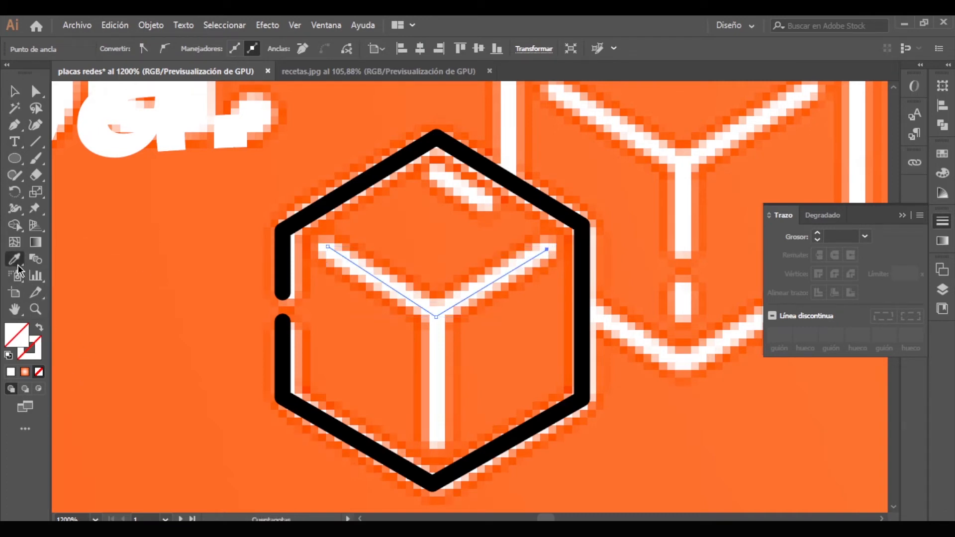
click(354, 189)
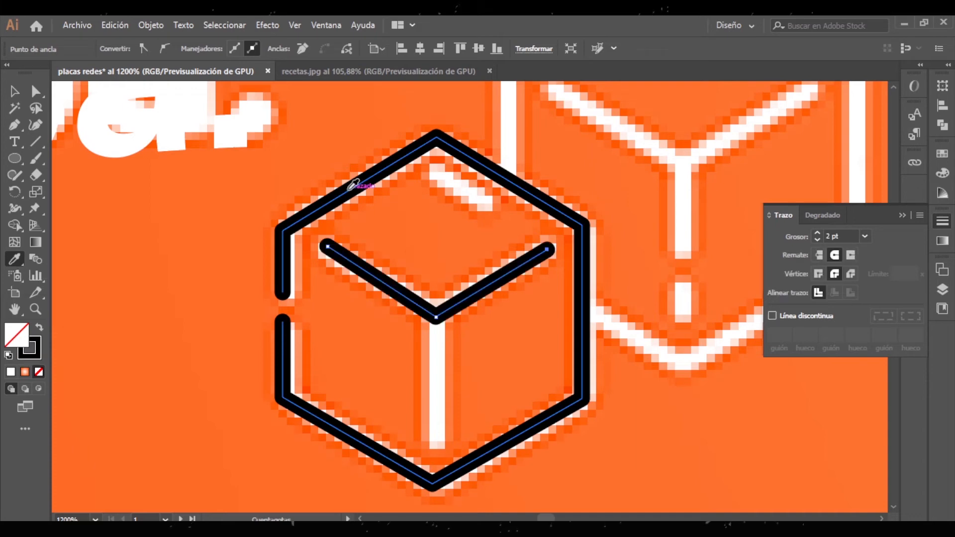
click(22, 92)
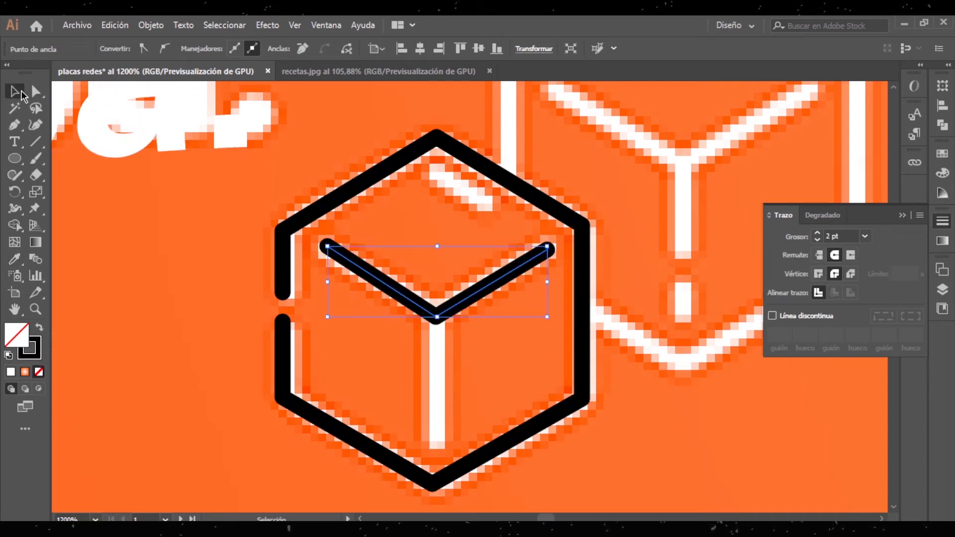
click(137, 267)
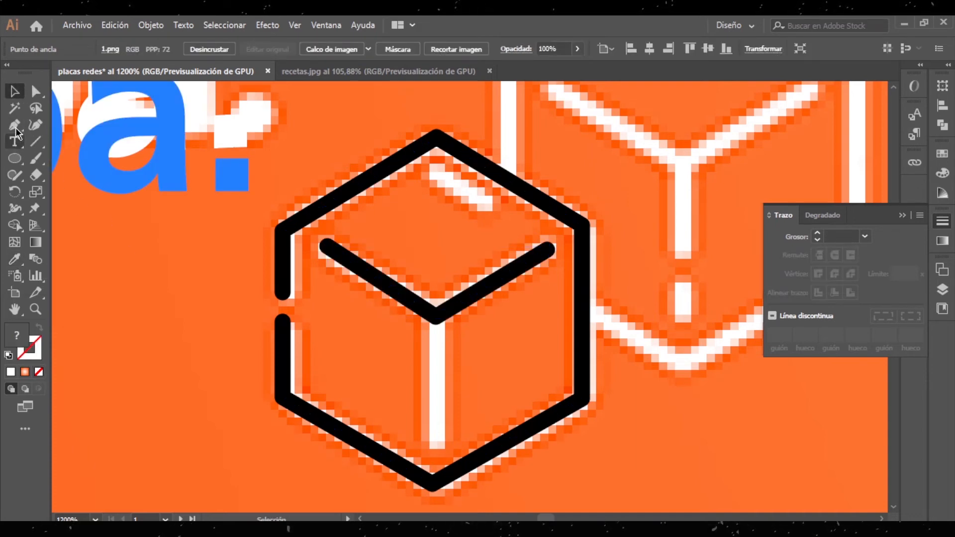
- Draw the smaller cube's vertical inner edge as a straight line and copy the V-shaped path's stroke style onto it
click(36, 141)
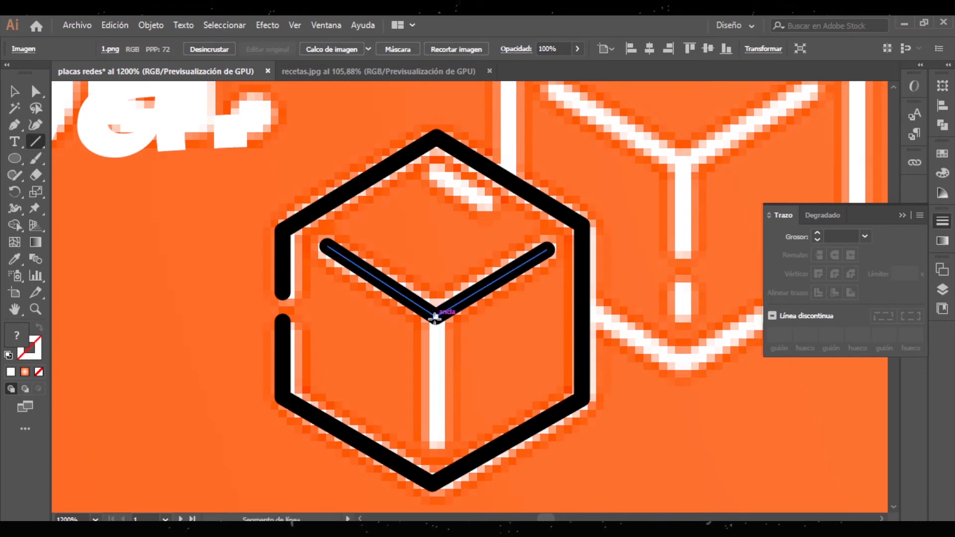
drag(436, 318, 436, 443)
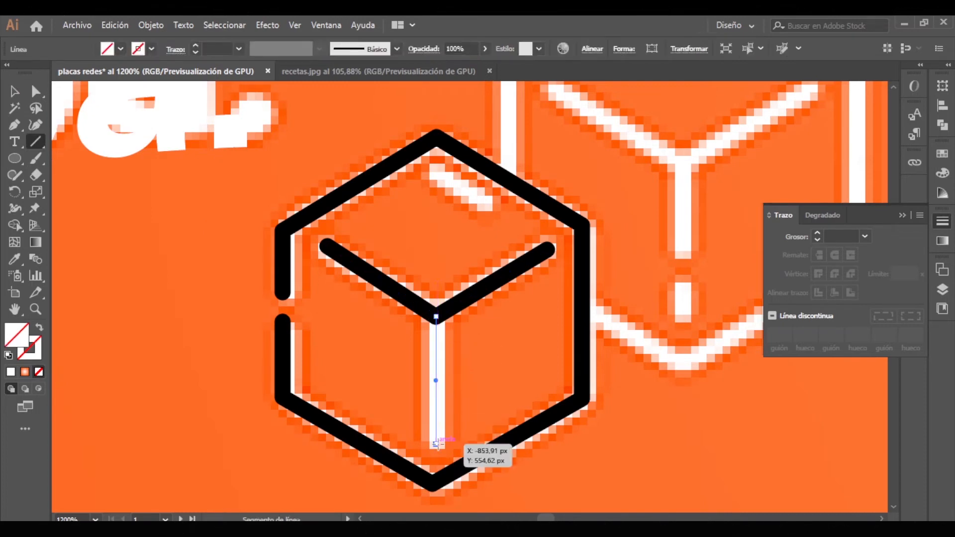
click(14, 259)
click(466, 297)
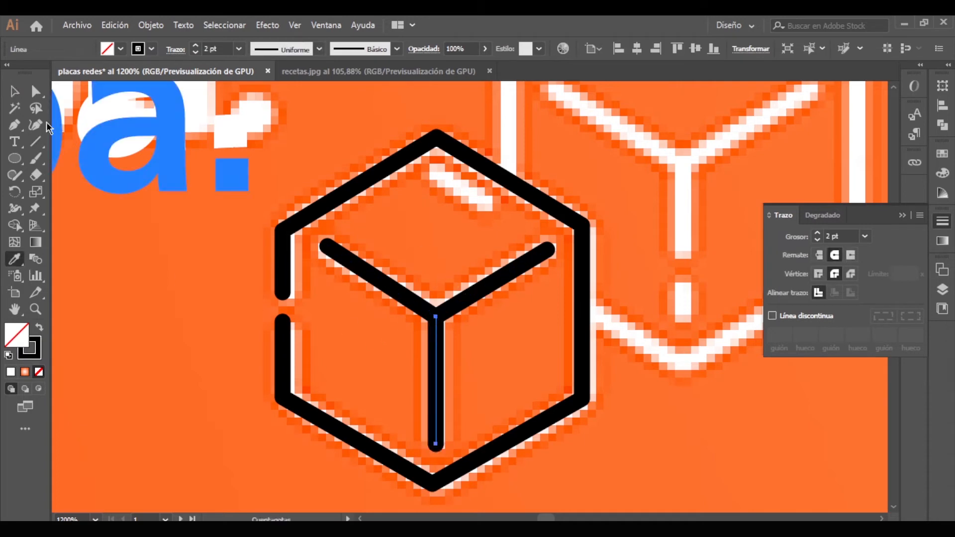
click(35, 91)
click(121, 252)
- Trace the short highlight dash near the smaller cube's top with a line, copy the V-shaped path's stroke style onto it and deselect
click(35, 142)
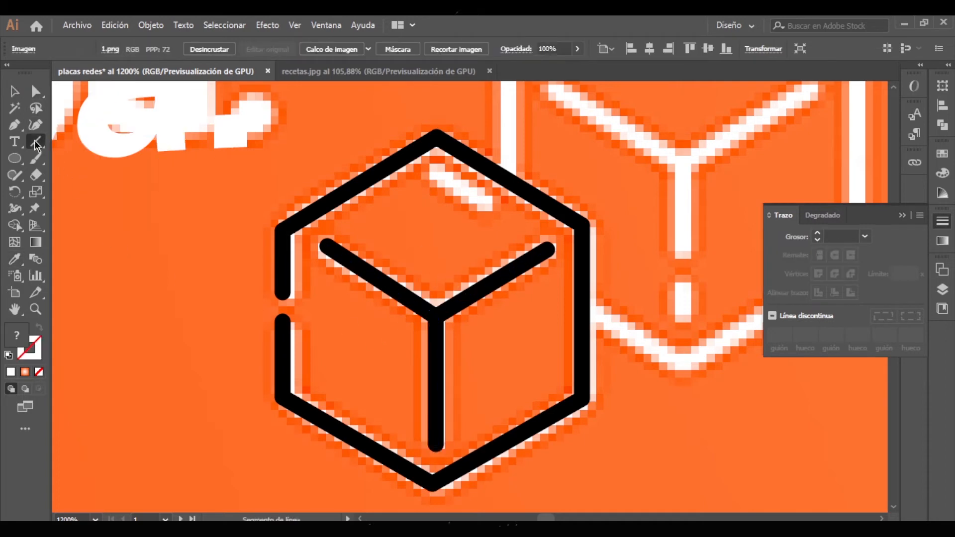
drag(432, 170, 479, 200)
click(14, 91)
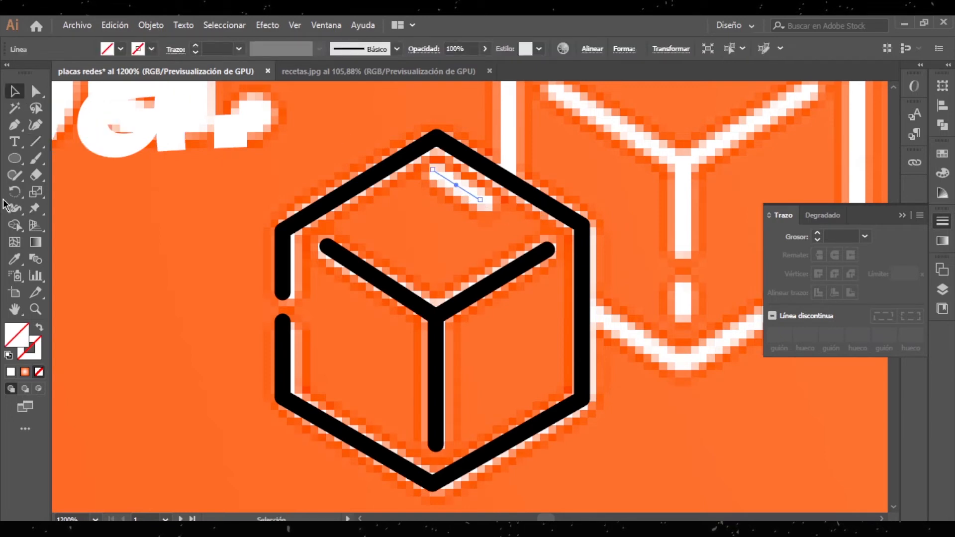
click(14, 259)
click(384, 272)
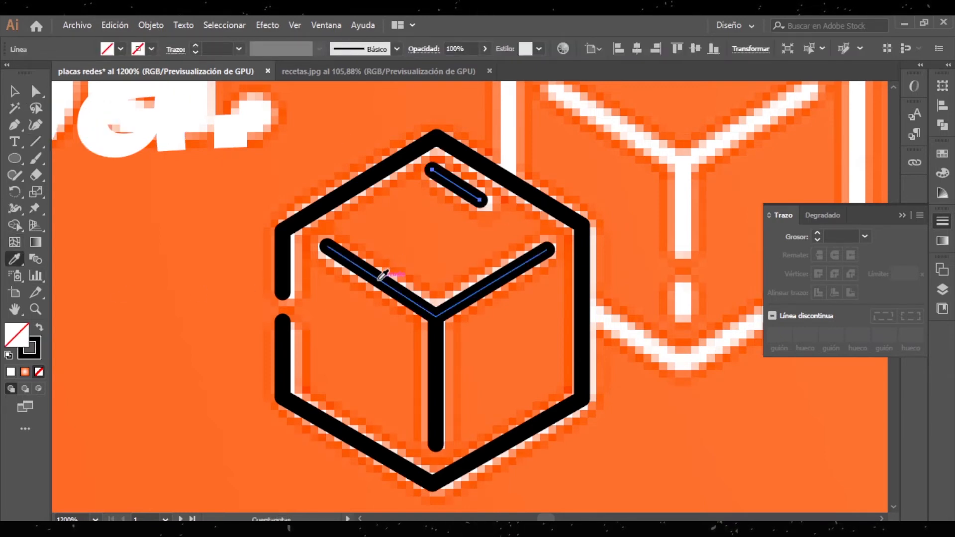
key(v)
scroll(483, 321, down, 5)
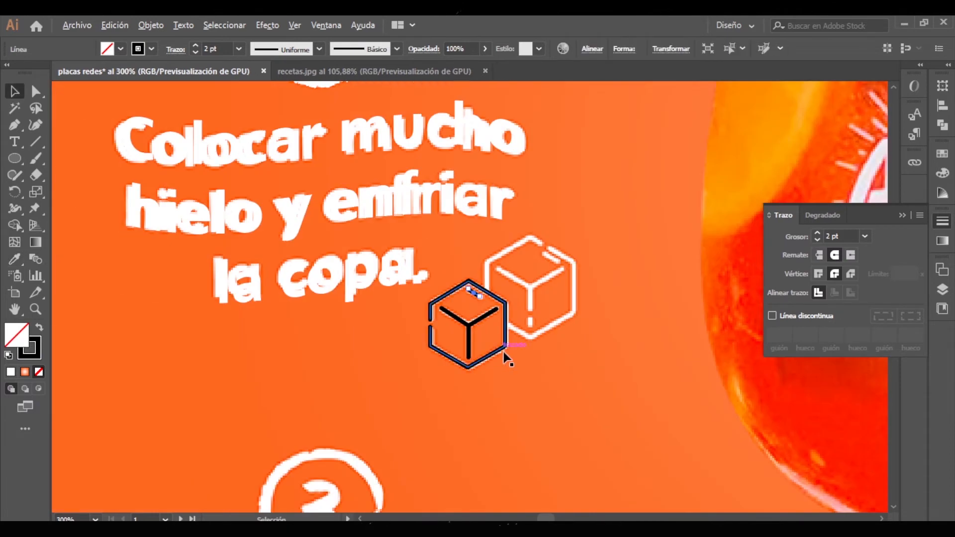
click(538, 370)
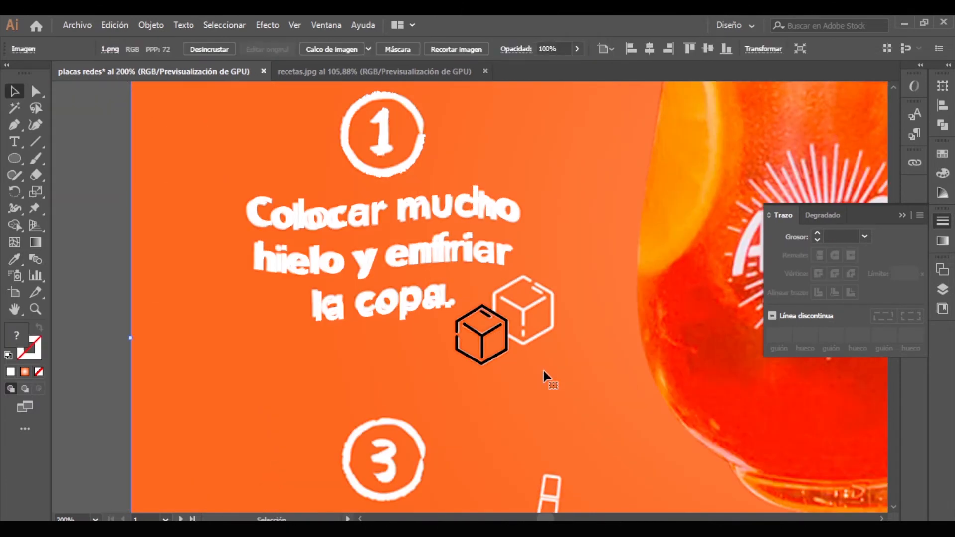
key(ctrl+shift+a)
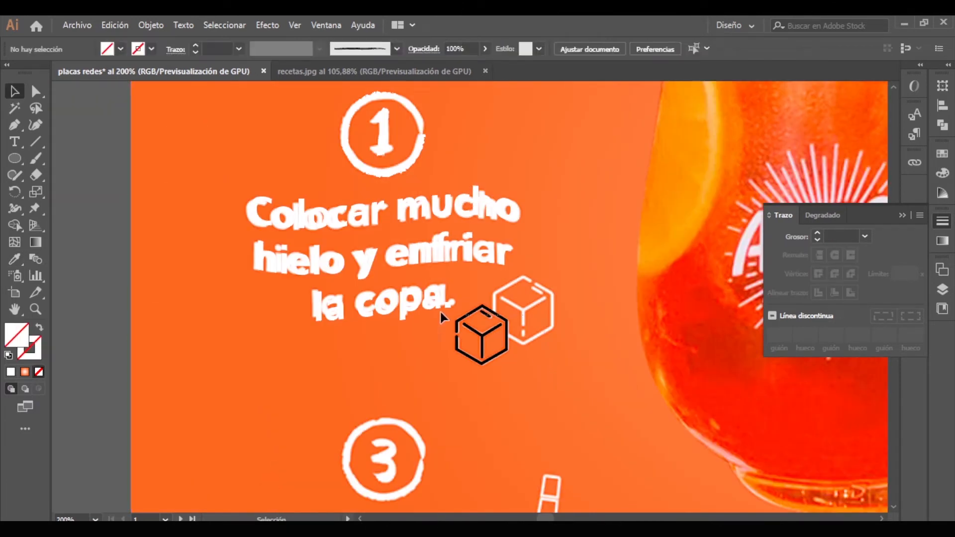
- Group all the smaller cube's paths and set their stroke color to white (FFFFFF)
click(452, 310)
click(533, 373)
click(462, 315)
scroll(483, 329, up, 3)
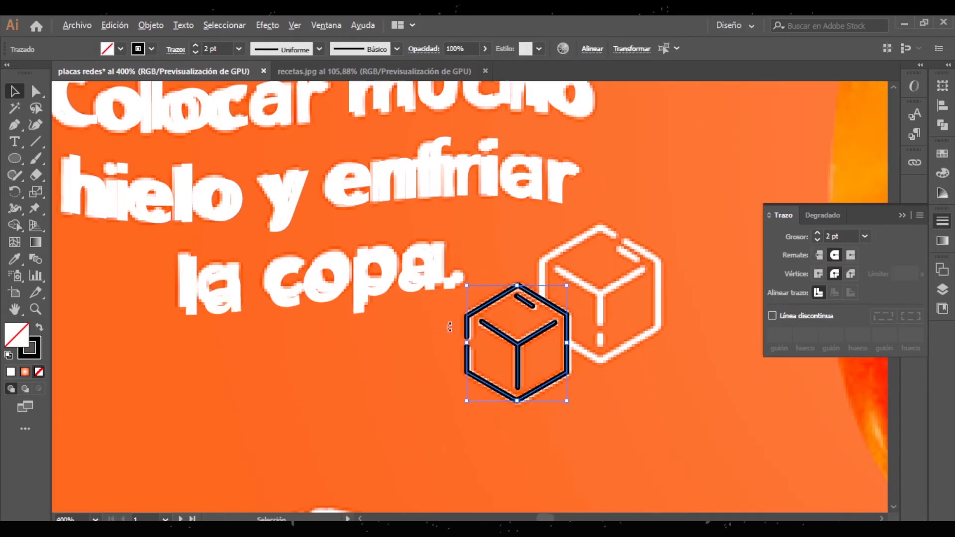
click(536, 356)
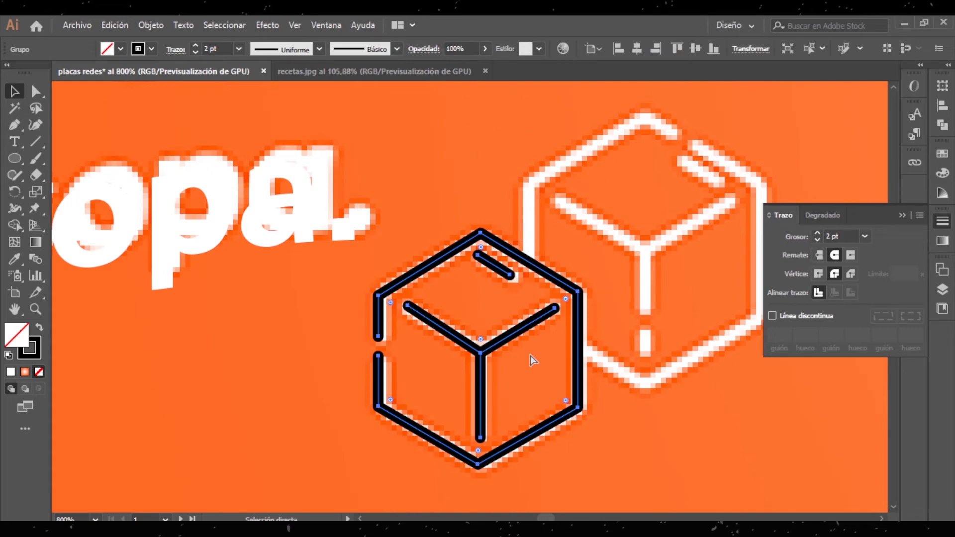
click(29, 357)
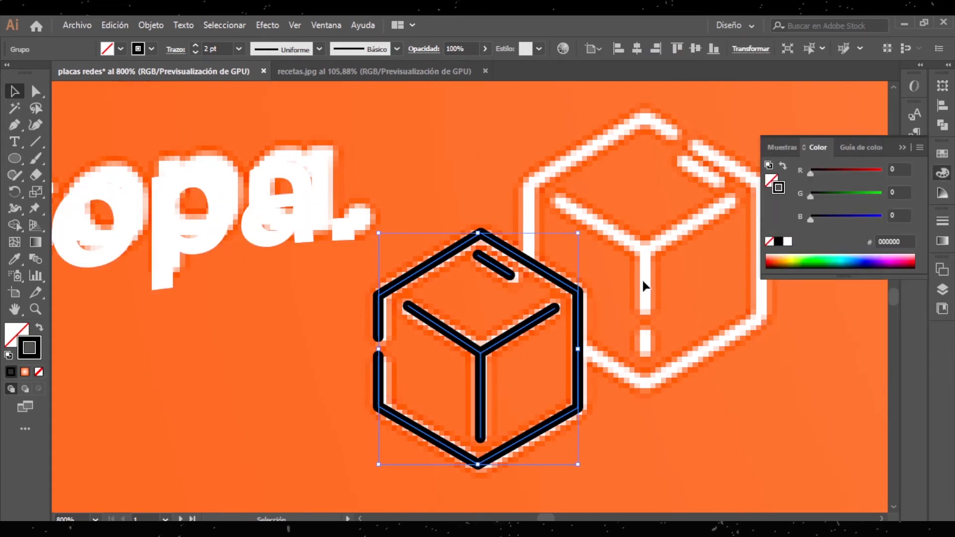
click(787, 242)
scroll(611, 323, down, 2)
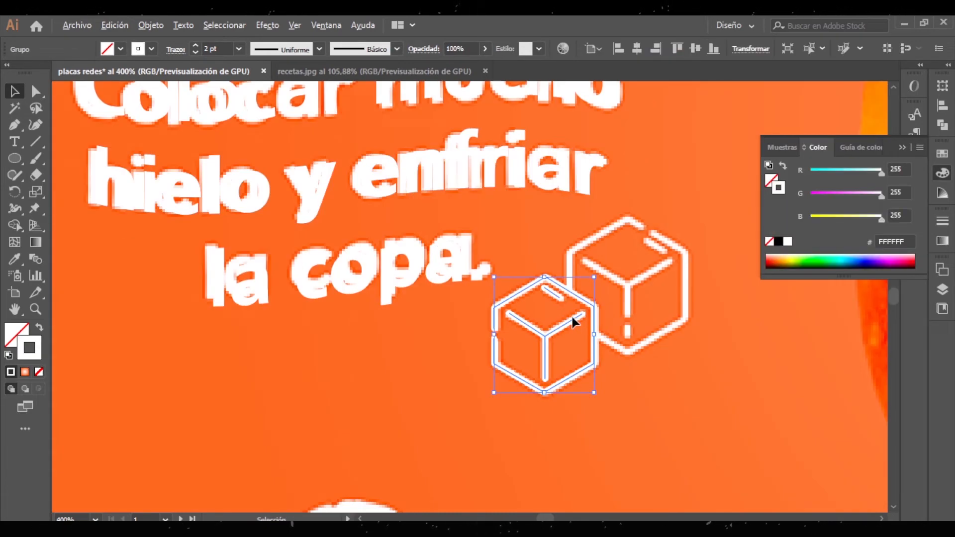
- Duplicate the cube group over the larger reference cube and enlarge the copy proportionally to fit its outline
drag(574, 322, 659, 261)
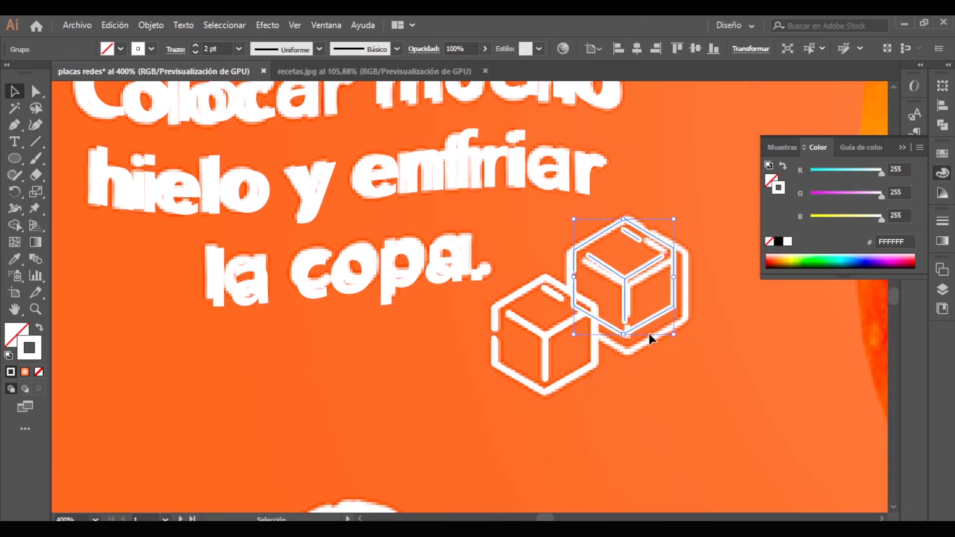
drag(623, 334, 625, 355)
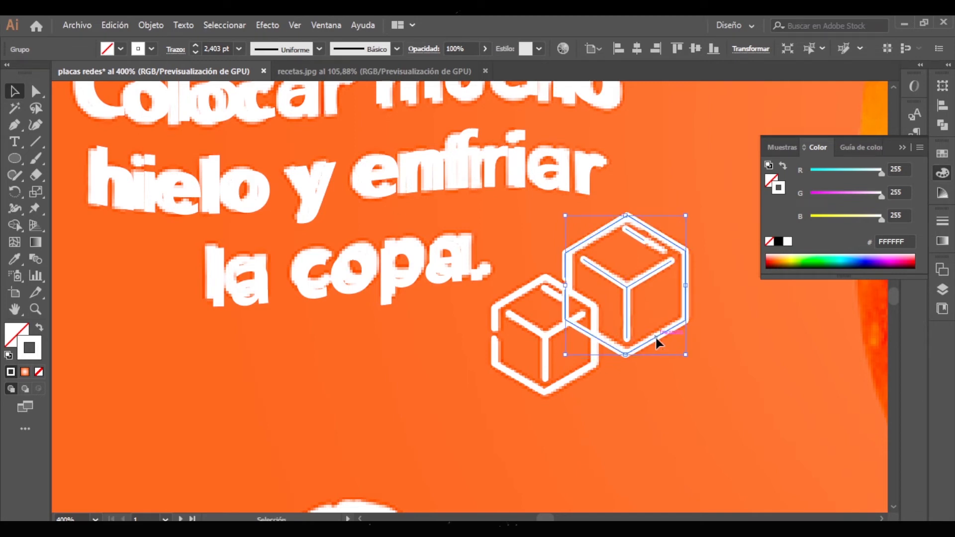
- Arrange the smaller cube in front of the larger one in the stacking order
click(559, 326)
right_click(559, 326)
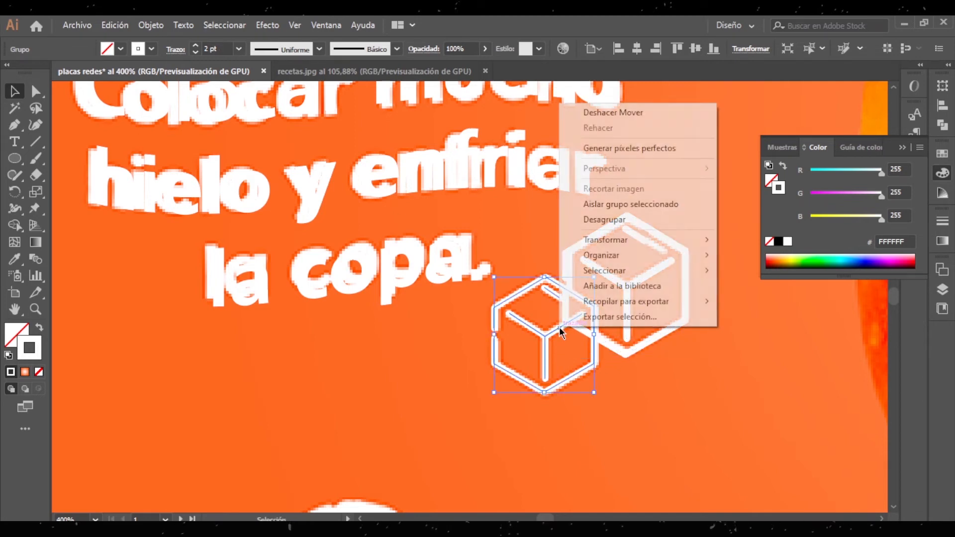
mouse_move(624, 258)
click(738, 270)
scroll(641, 286, up, 1)
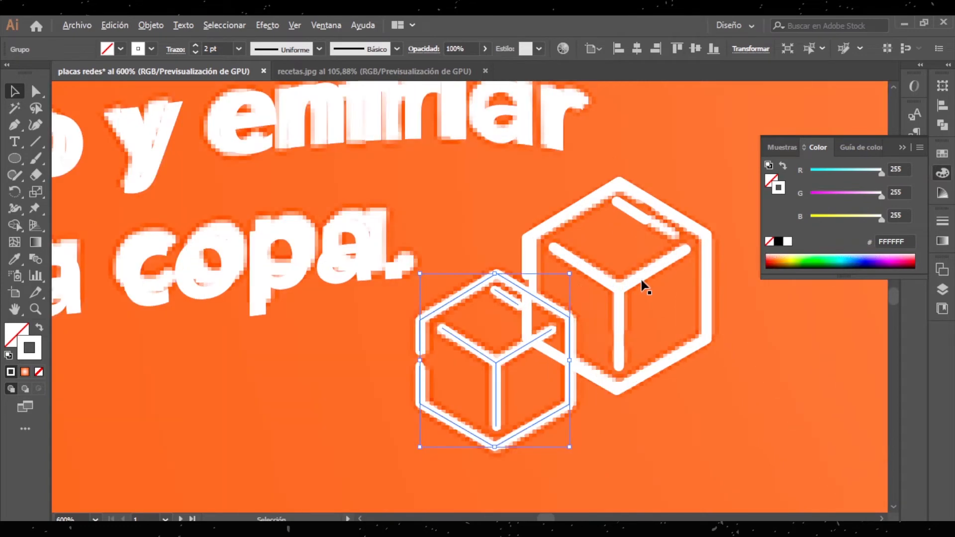
drag(599, 279, 726, 295)
key(ctrl+z)
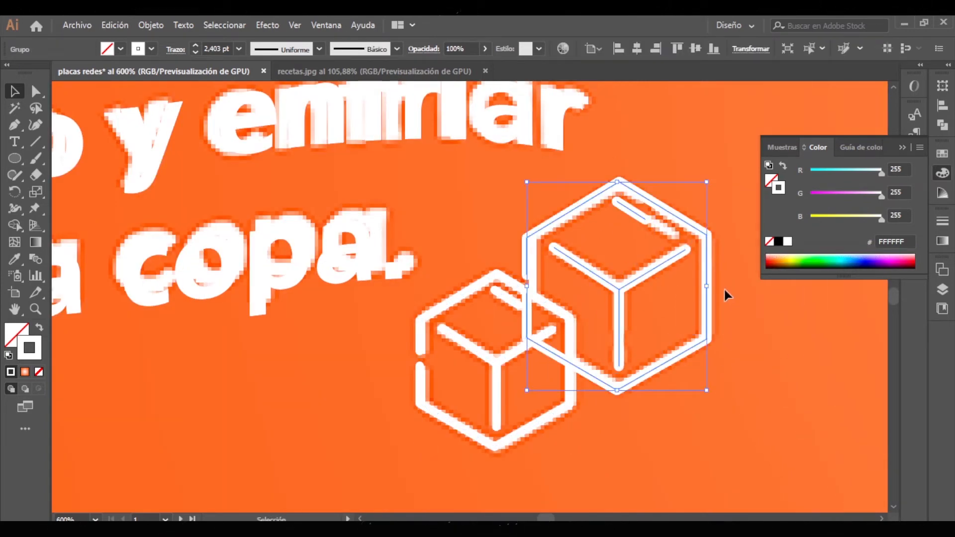
click(640, 445)
- Delete the larger hexagon's segment overlapping the smaller cube and move its open ends to meet the smaller cube's outline
click(586, 374)
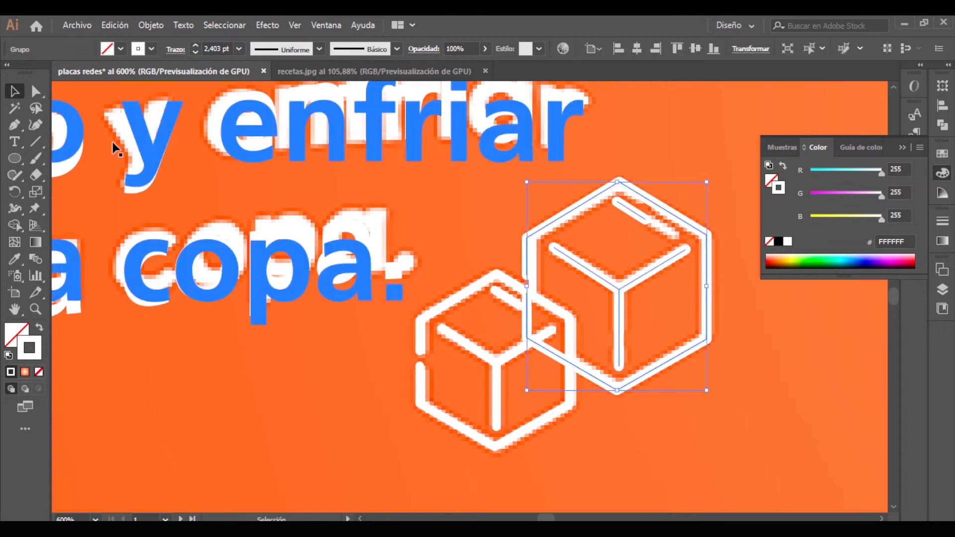
click(36, 91)
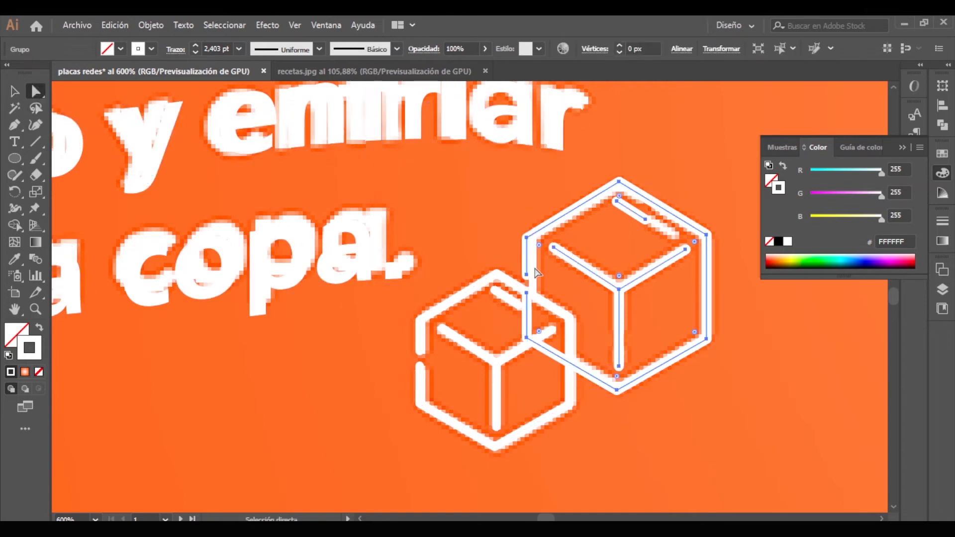
click(527, 294)
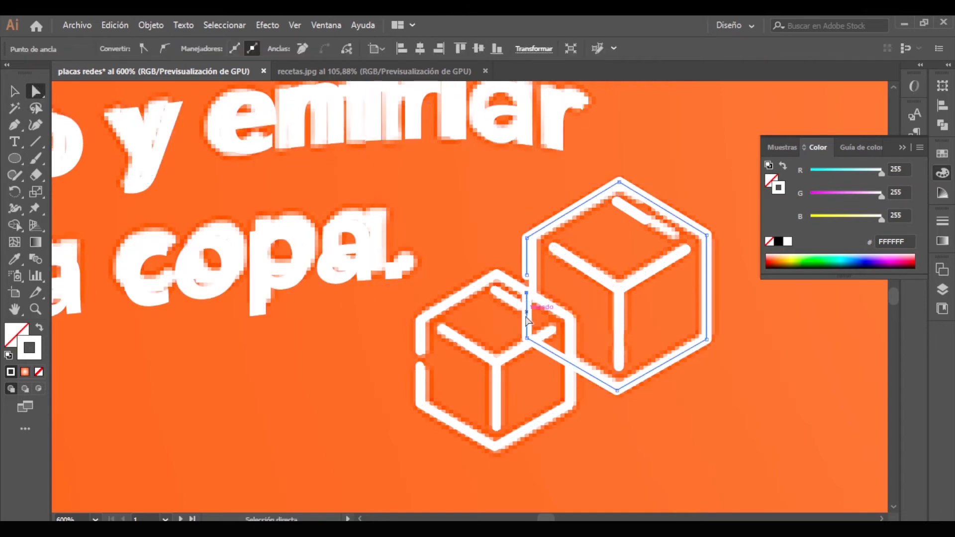
click(301, 48)
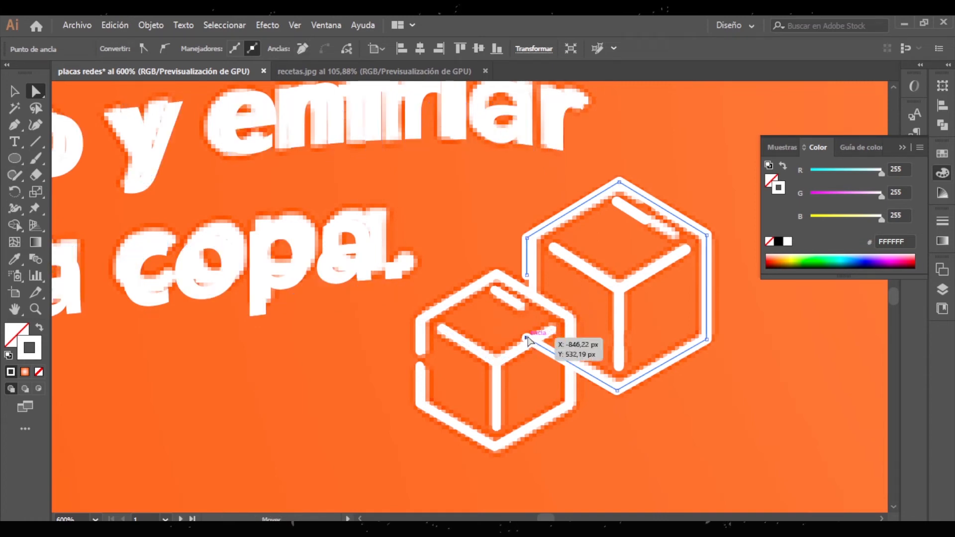
drag(528, 339, 570, 362)
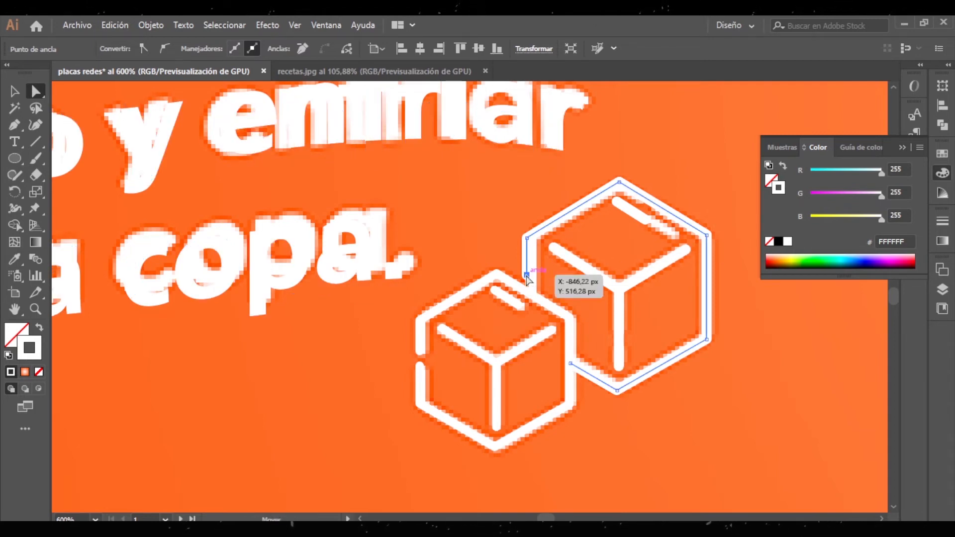
drag(526, 275, 526, 291)
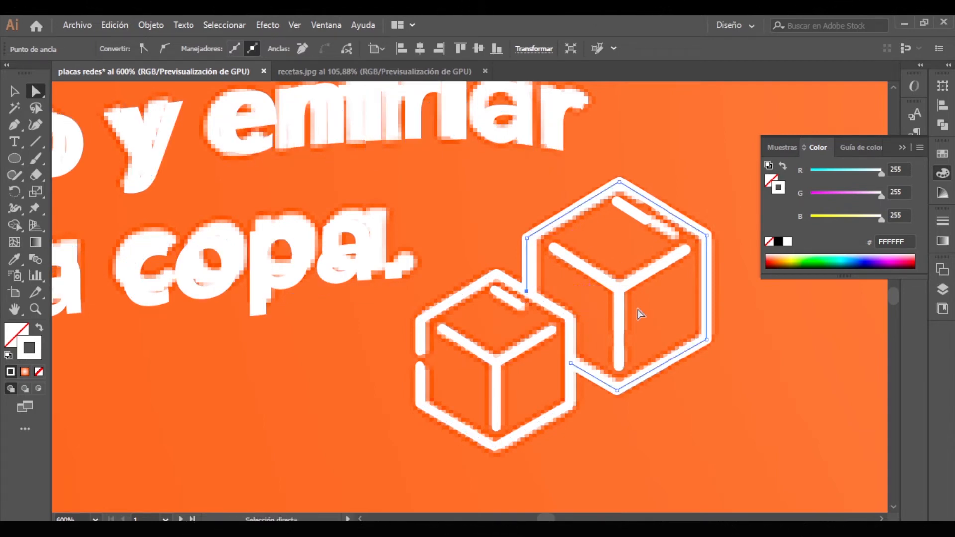
click(744, 324)
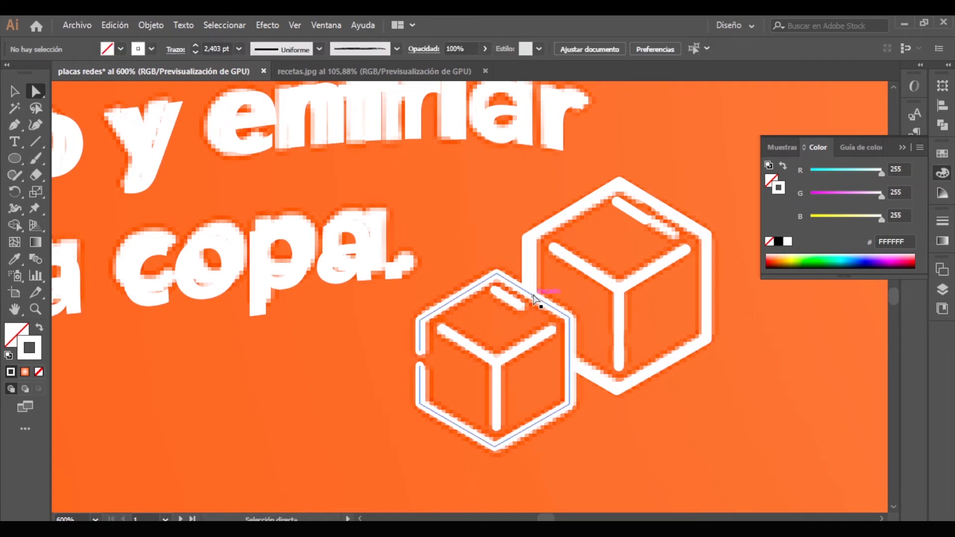
- Cut the larger hexagon's upper-right edge at two points with the Scissors tool and delete the short segment between them
drag(565, 277, 416, 294)
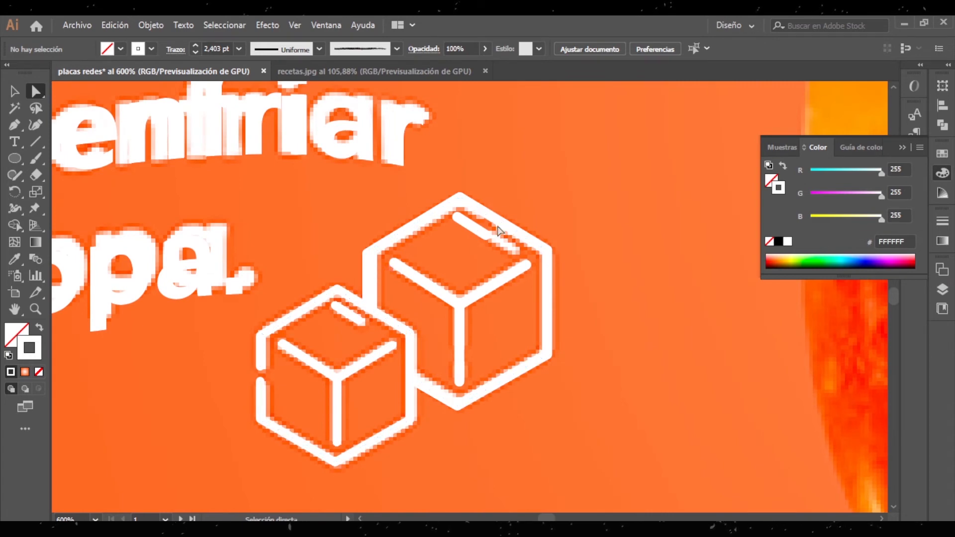
click(483, 215)
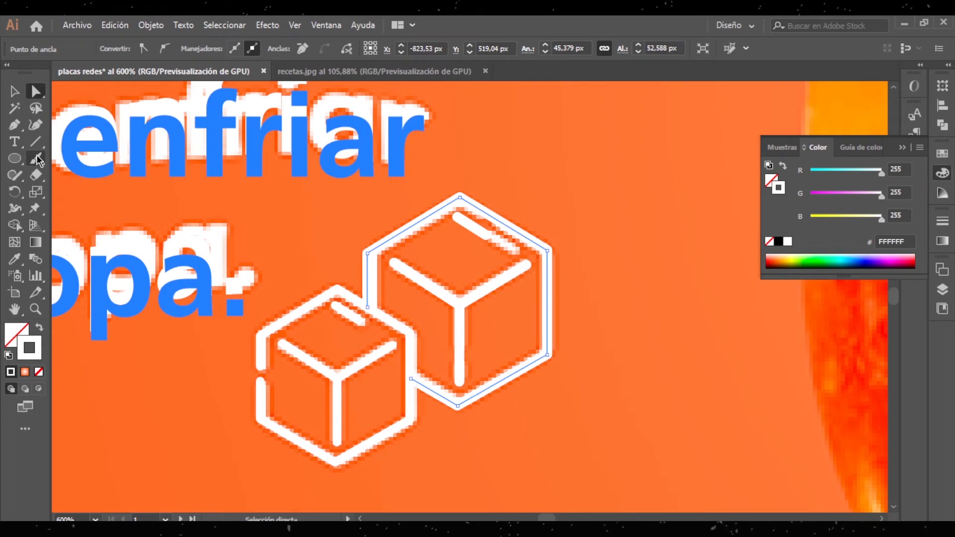
click(35, 174)
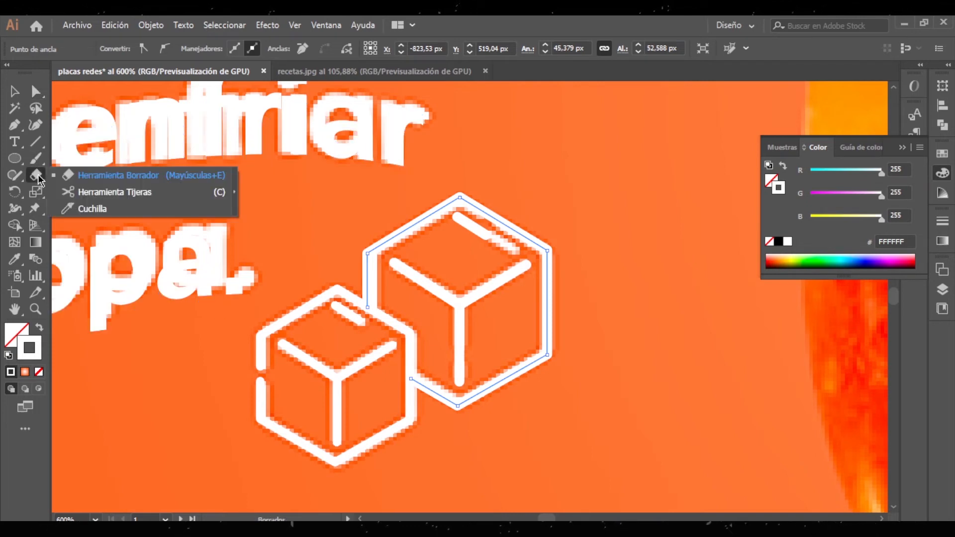
click(114, 192)
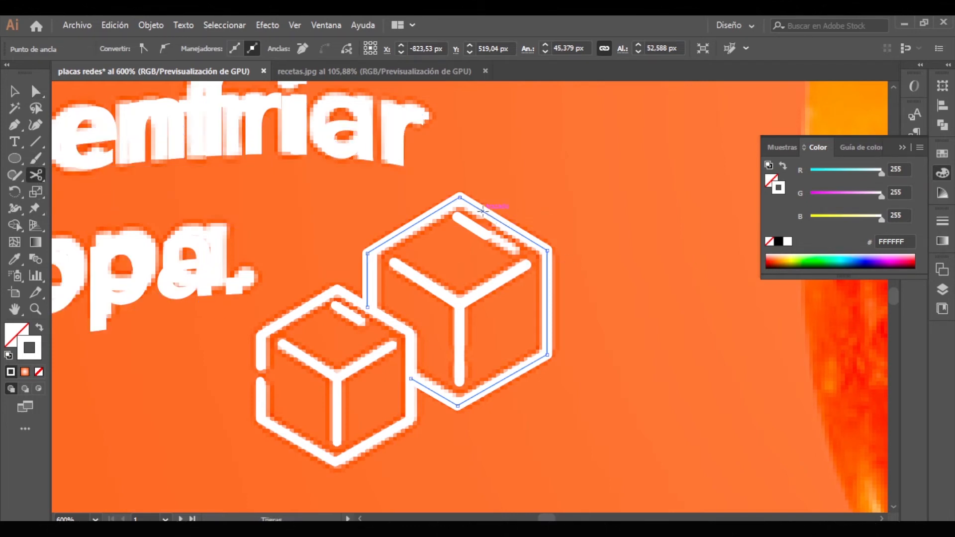
click(482, 211)
click(500, 221)
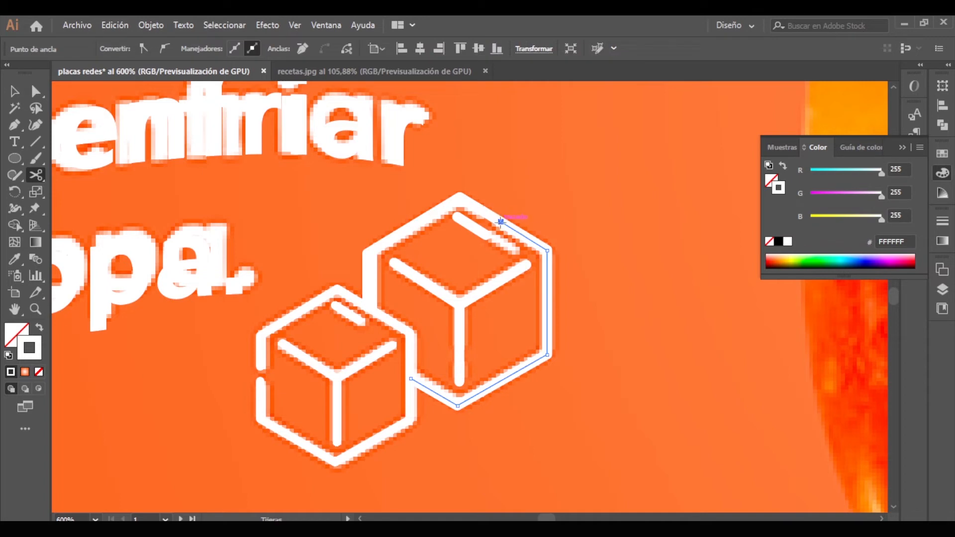
key(a)
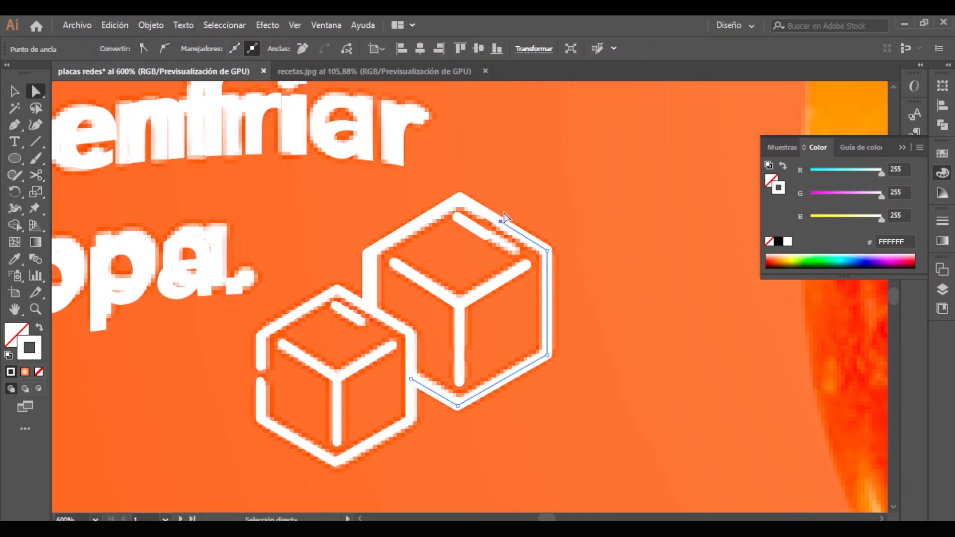
click(493, 220)
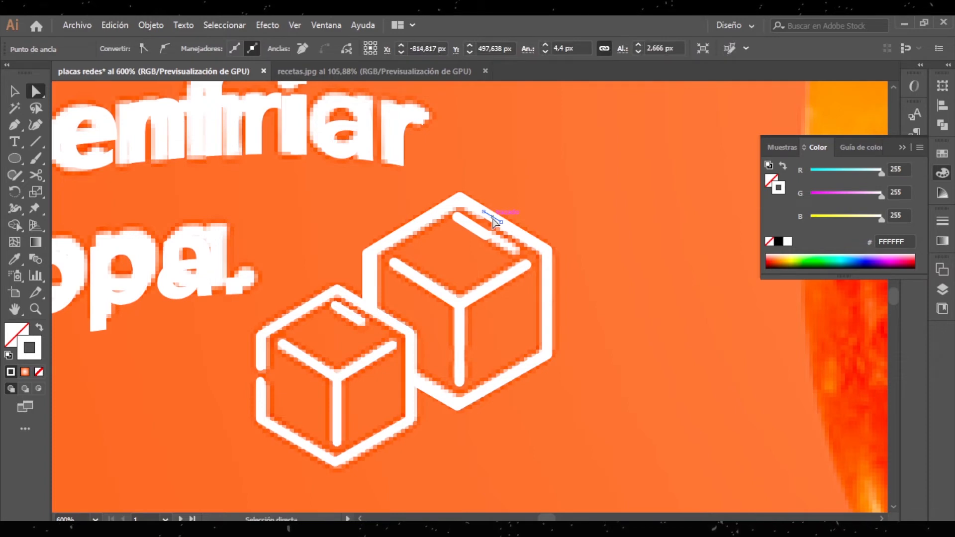
key(Delete)
click(492, 220)
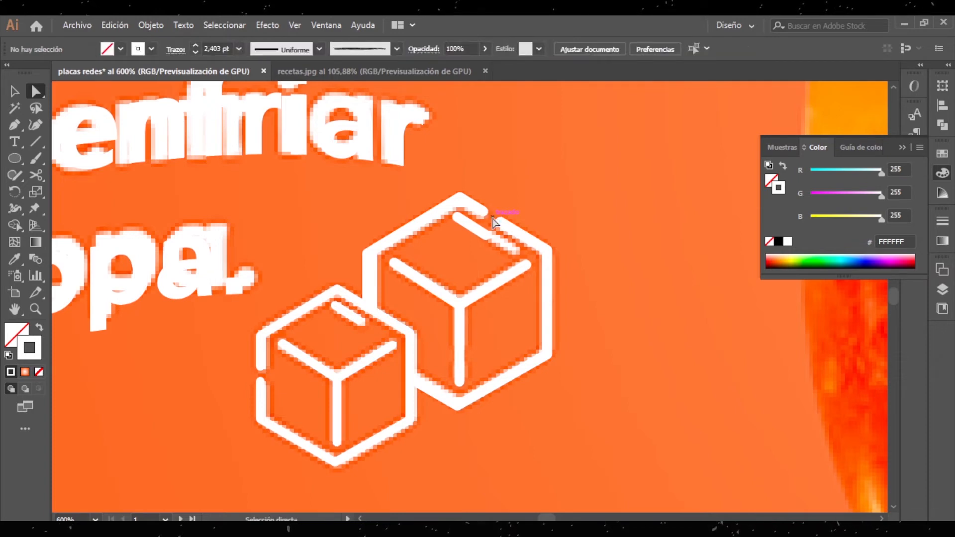
scroll(494, 222, down, 4)
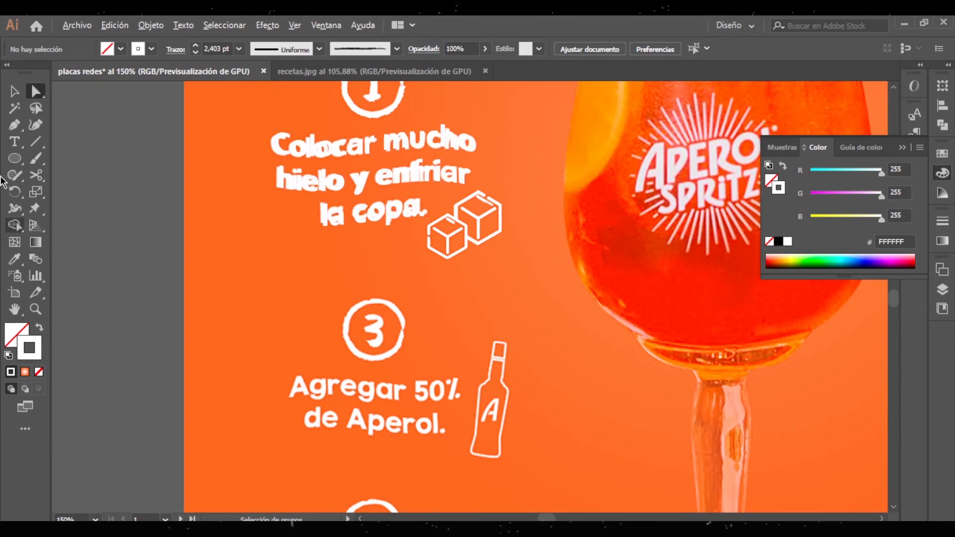
click(13, 92)
scroll(536, 214, down, 3)
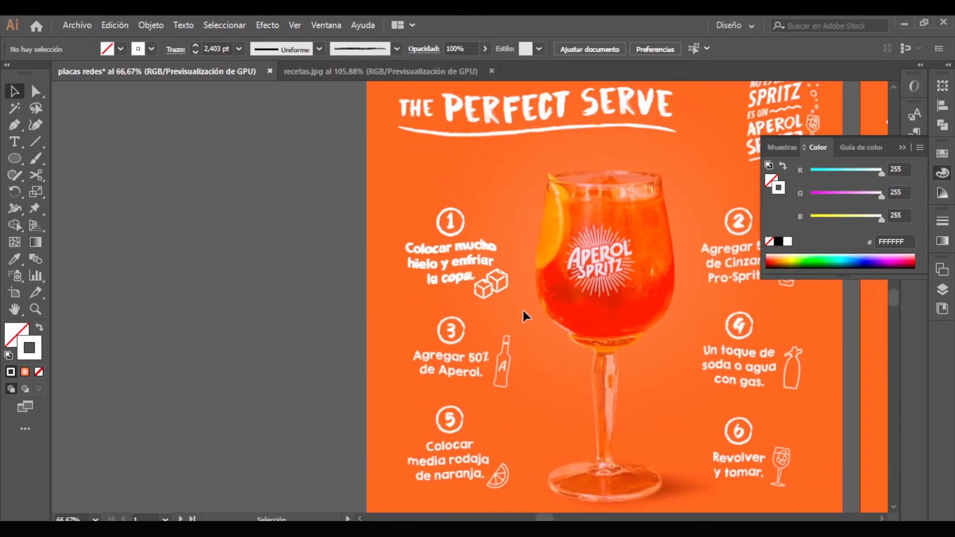
- Group the smaller and larger ice cubes together as one icon
click(380, 197)
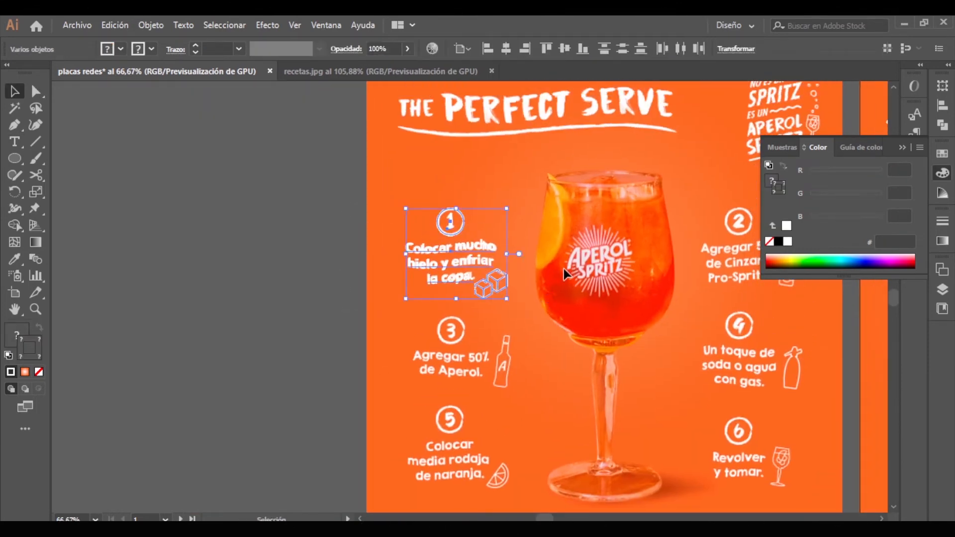
click(531, 285)
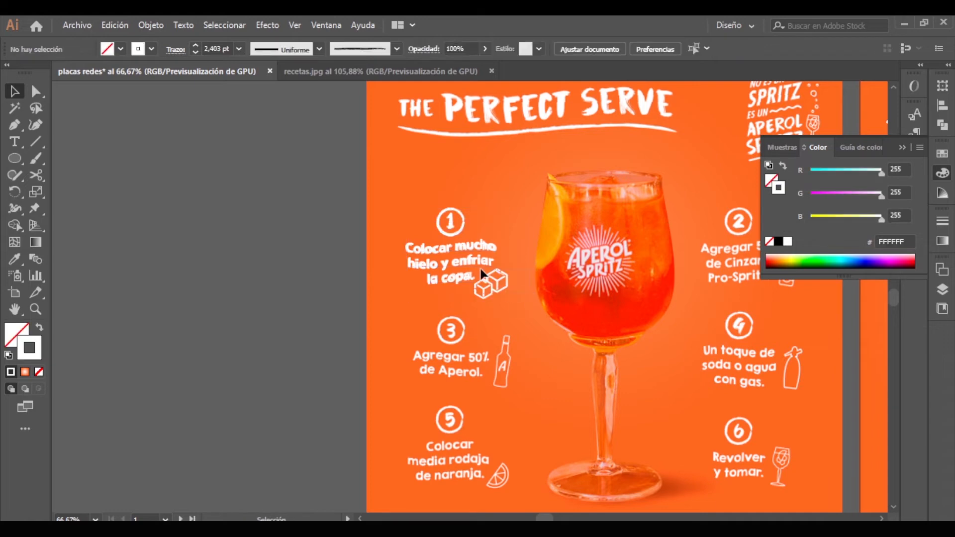
click(497, 279)
click(530, 290)
scroll(517, 296, up, 2)
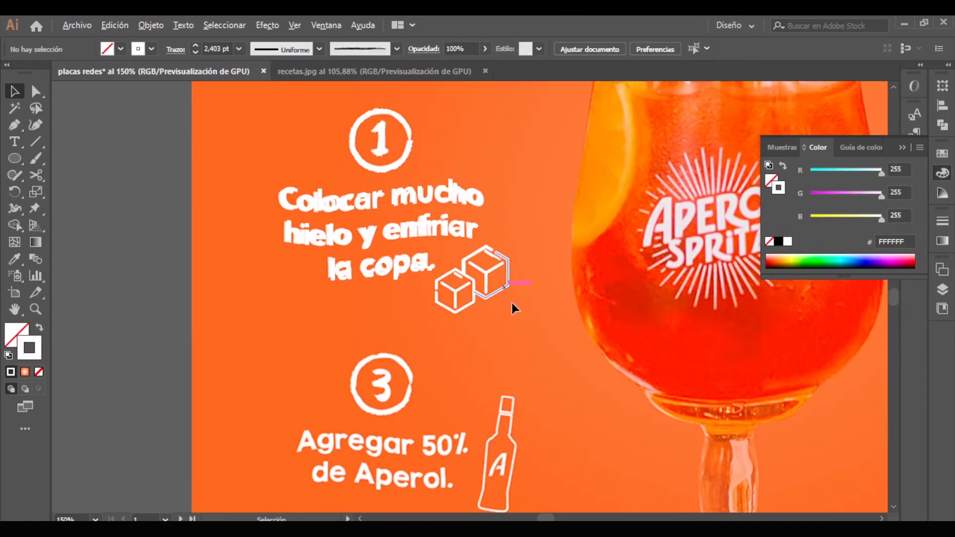
click(456, 267)
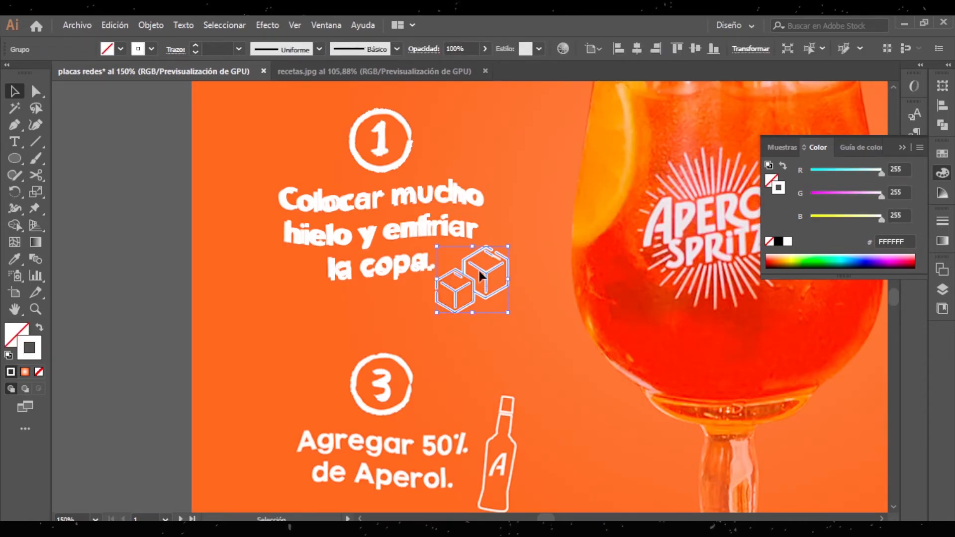
click(542, 326)
- Group the circled number 1, the "Colocar mucho hielo y enfriar la copa." text and the ice cube icon together
click(256, 118)
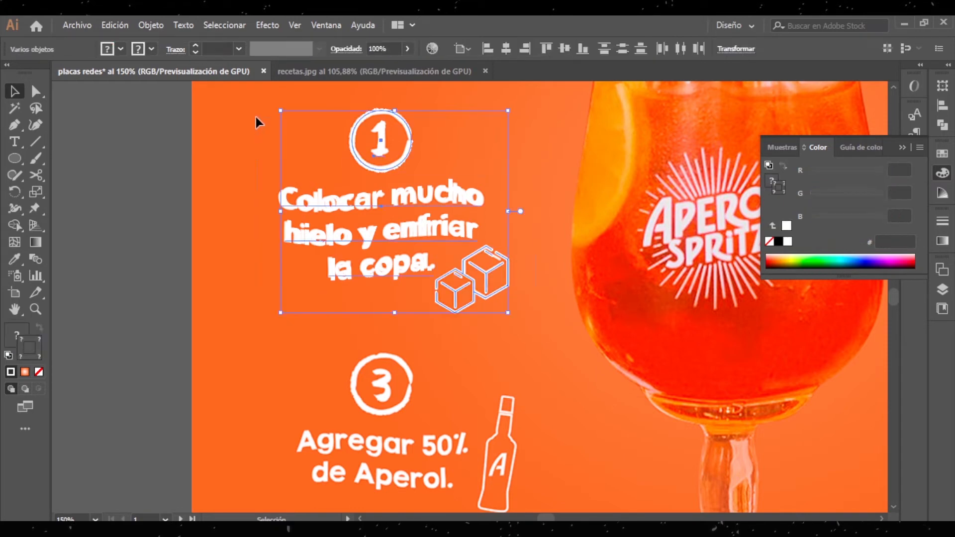
click(413, 149)
click(402, 153)
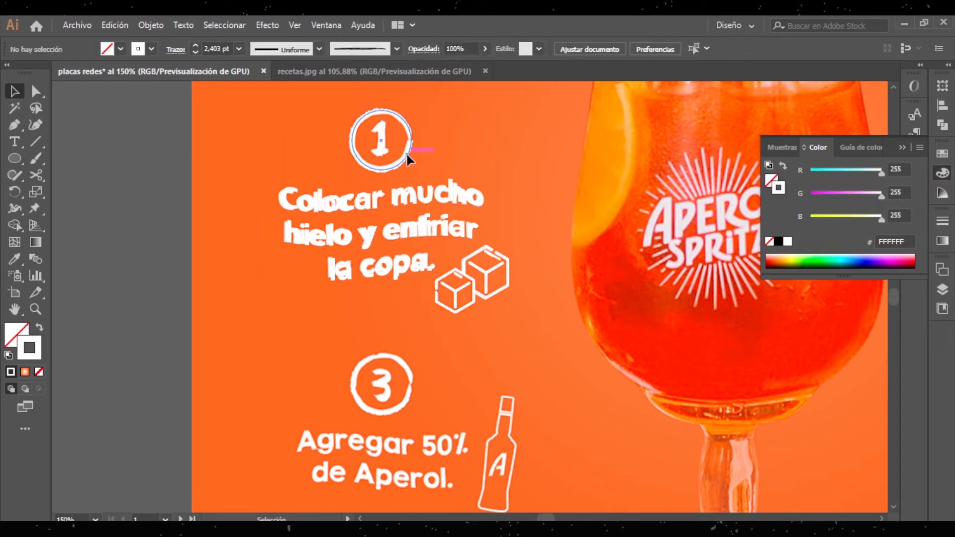
drag(437, 169, 281, 103)
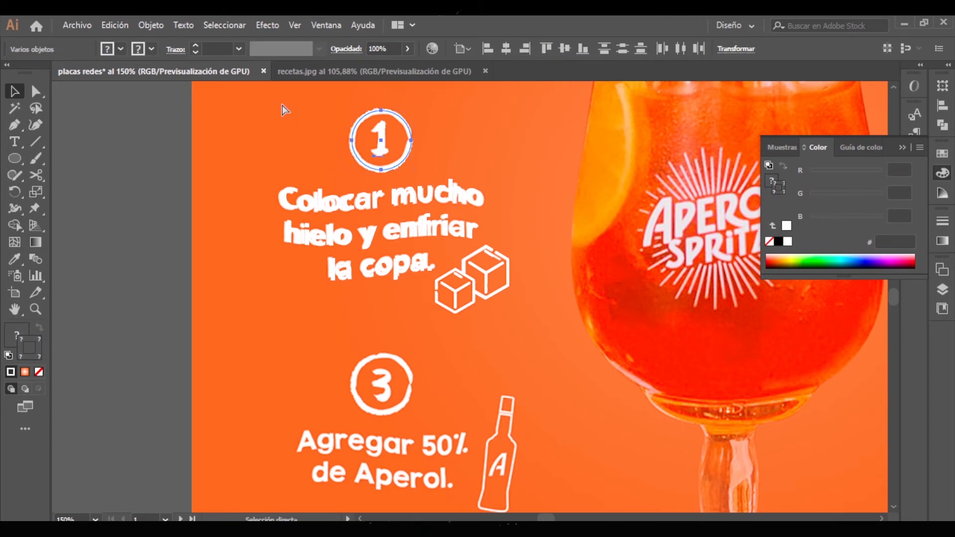
click(416, 164)
click(550, 308)
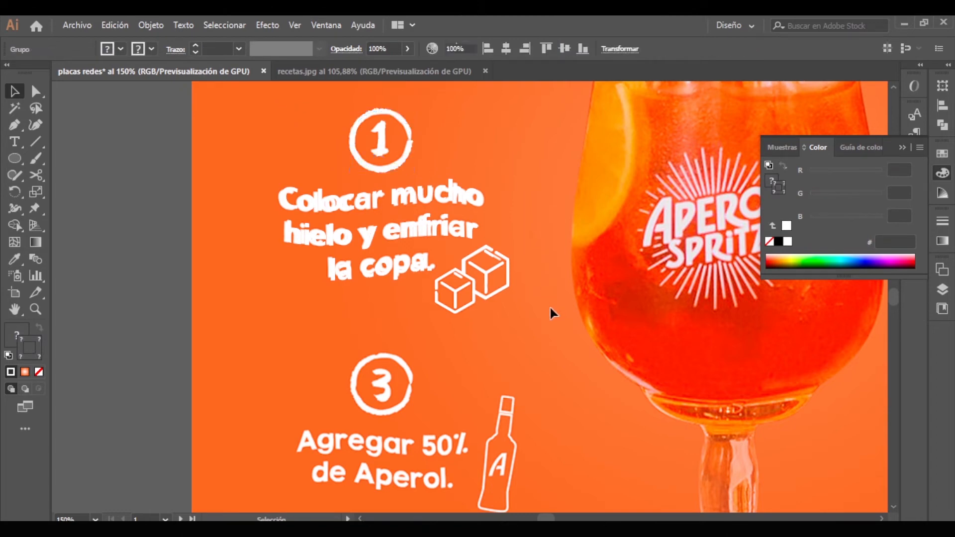
click(264, 128)
key(a)
key(v)
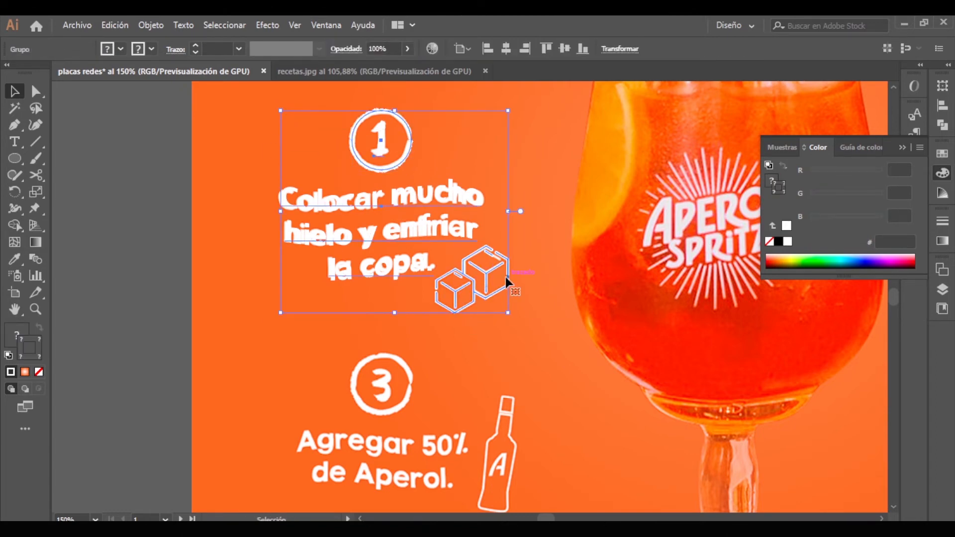
- Move the grouped first recipe step from the reference artwork onto the adjacent artboard, beside the wine glass under the title
scroll(505, 277, down, 4)
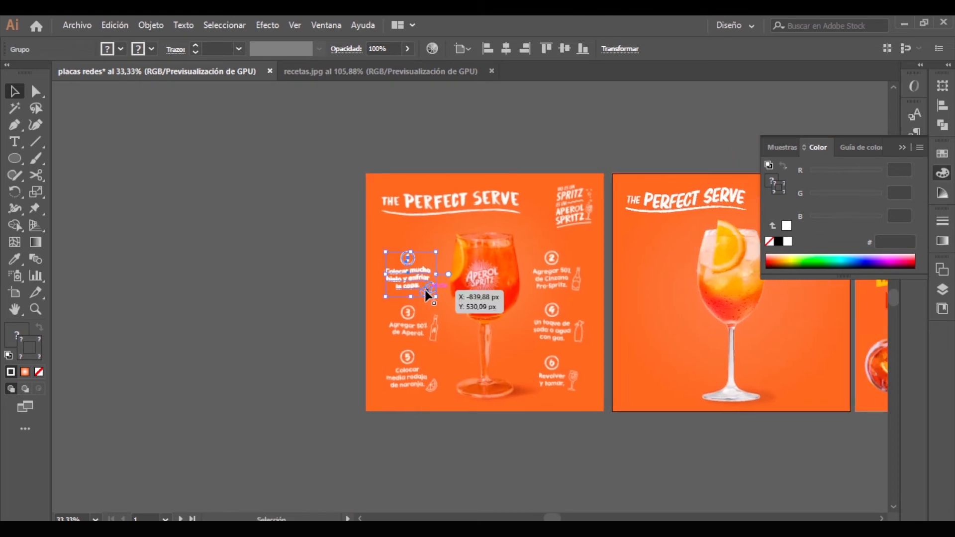
drag(424, 290, 673, 276)
click(663, 380)
drag(651, 323, 522, 304)
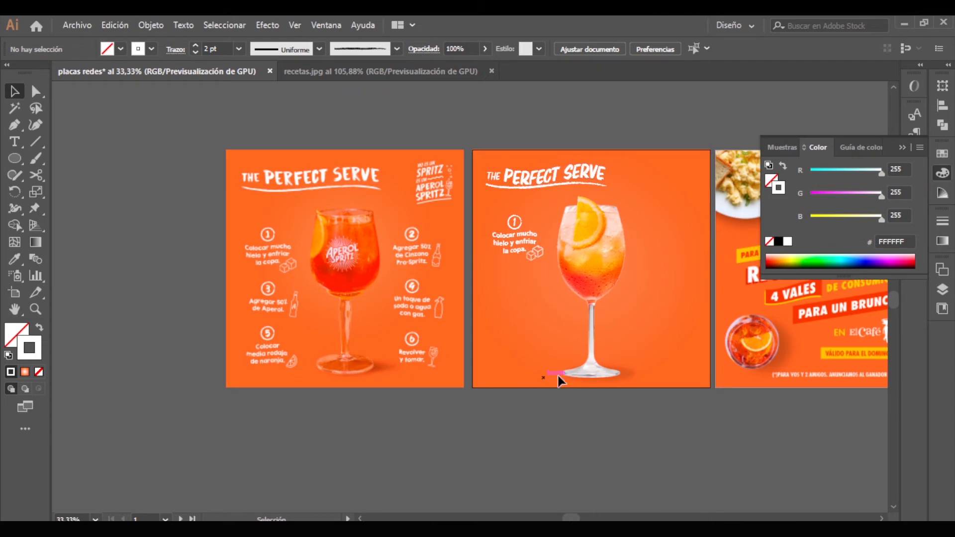
- Add the text REGALAMOS on the brunch giveaway reference post and scale it up to 121,41 pt
drag(678, 294, 364, 302)
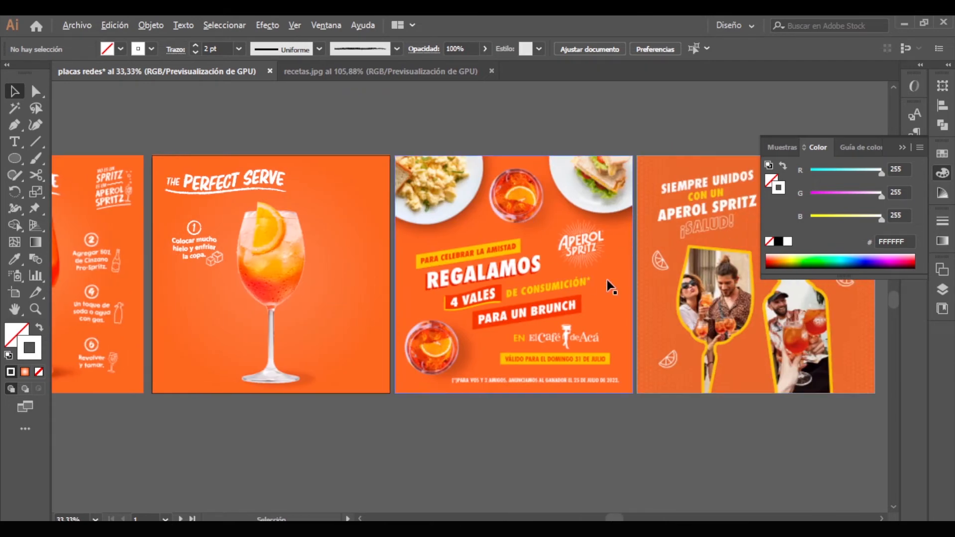
scroll(606, 279, up, 1)
scroll(503, 306, up, 1)
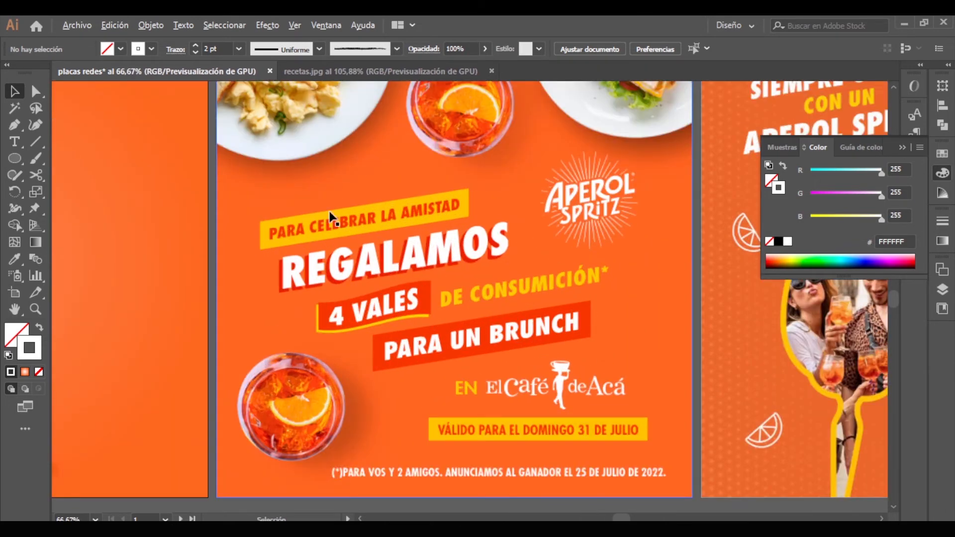
scroll(293, 271, up, 1)
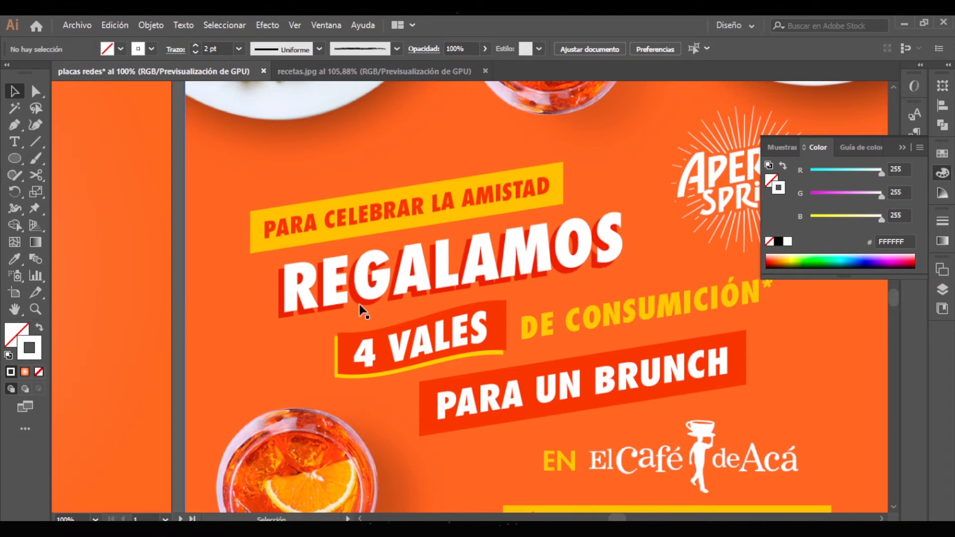
click(14, 141)
click(266, 354)
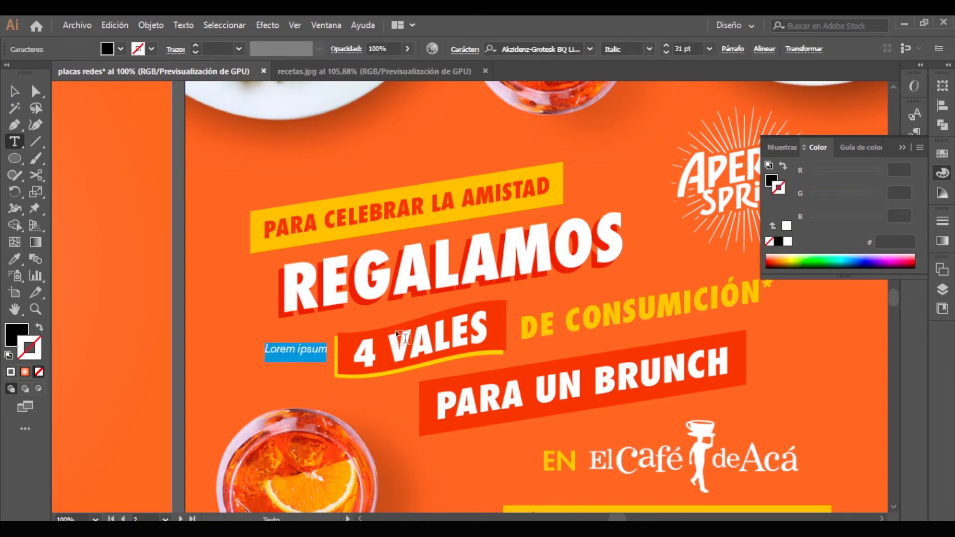
text(REGALAMOS)
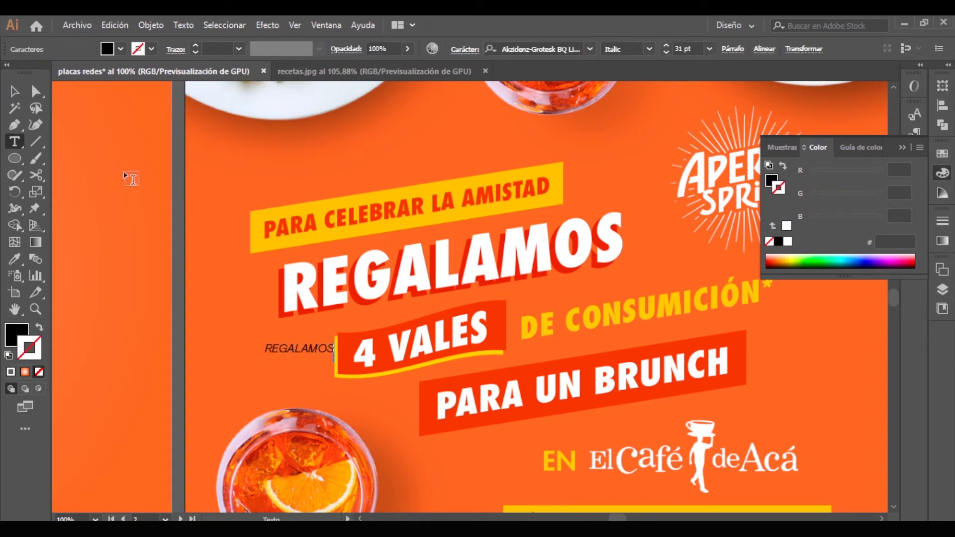
click(14, 91)
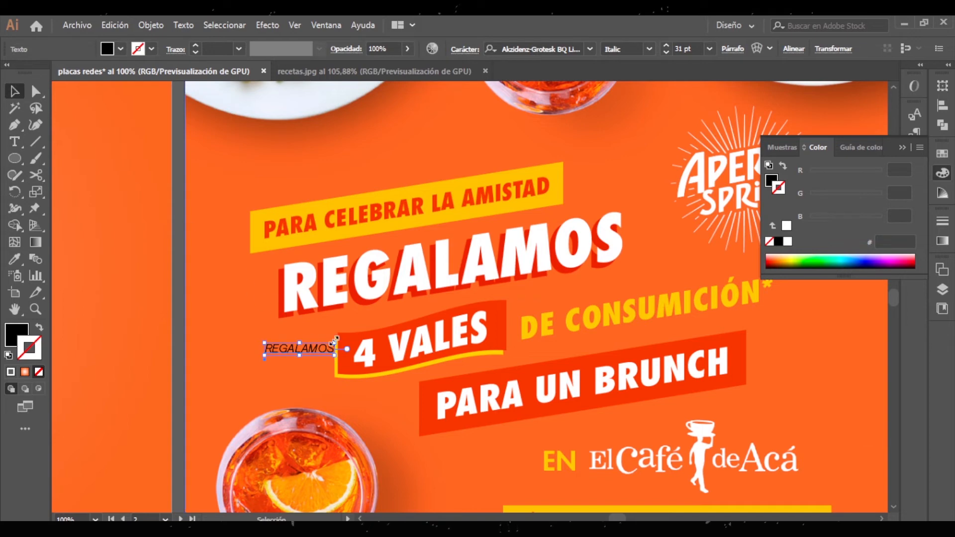
drag(335, 342, 538, 304)
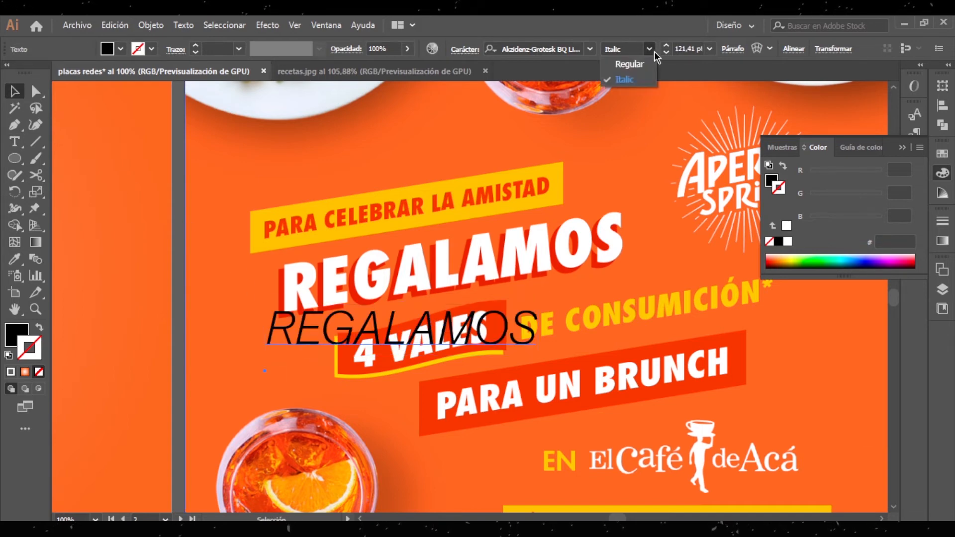
- Set the new REGALAMOS text's font to Akzidenz-Grotesk BQ Extra in Bold Italic
click(590, 49)
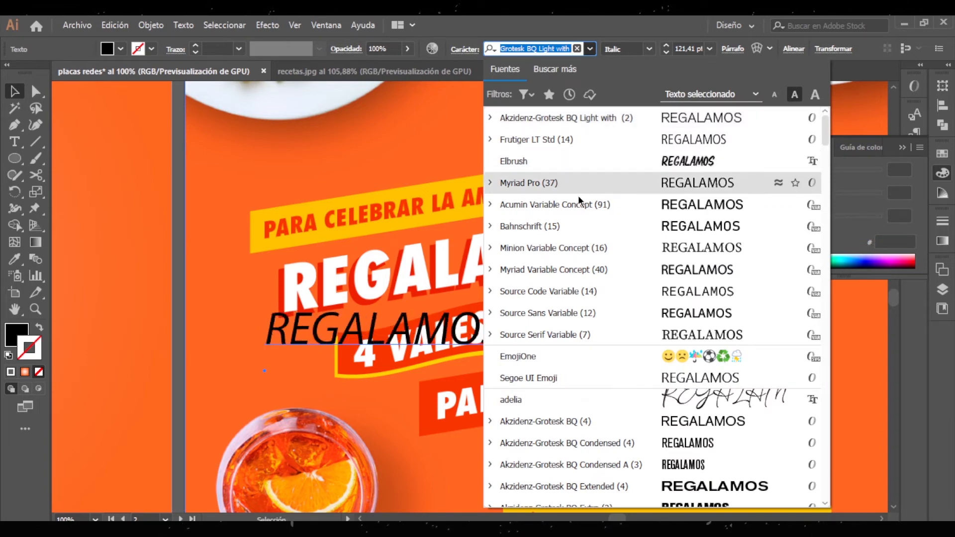
scroll(574, 204, down, 3)
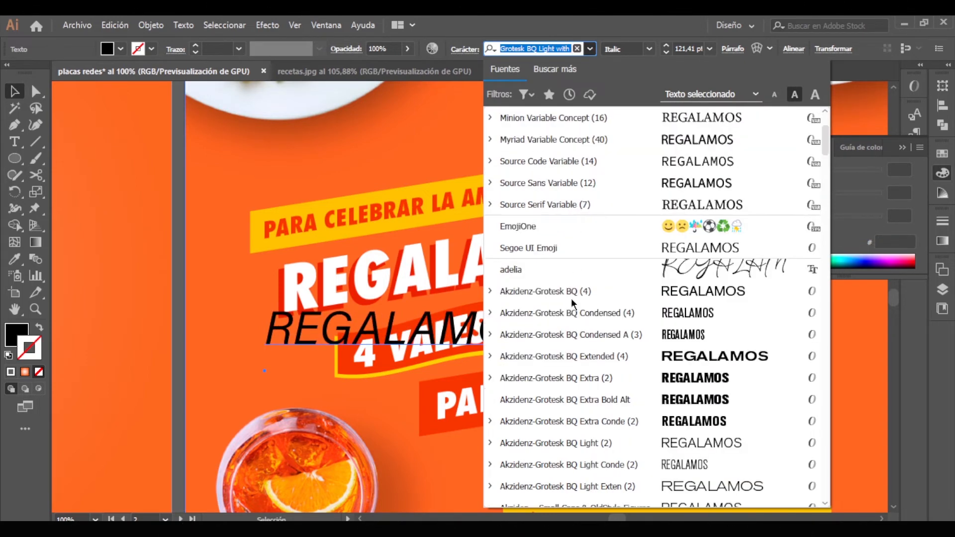
click(582, 377)
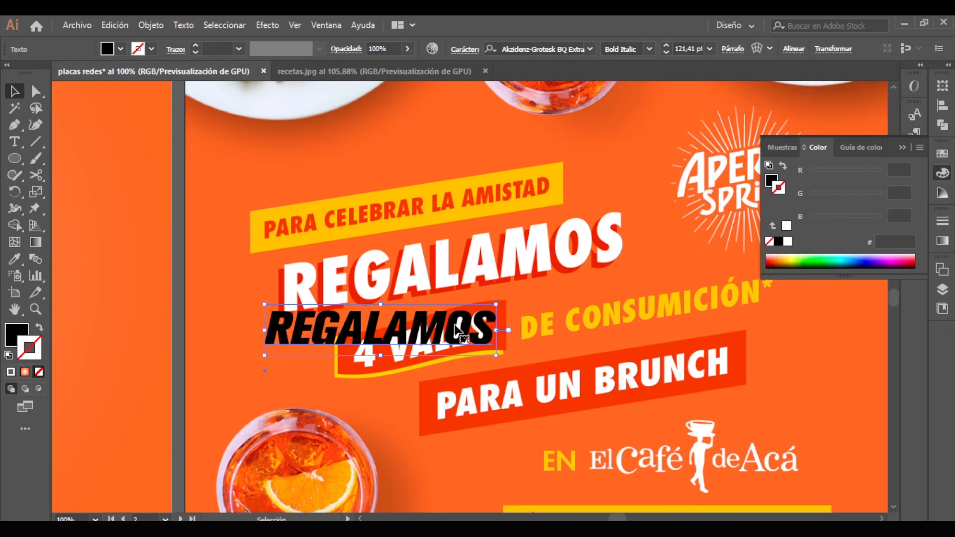
- Move the new REGALAMOS text above the yellow banner and give it a white fill with no stroke
drag(472, 329, 617, 162)
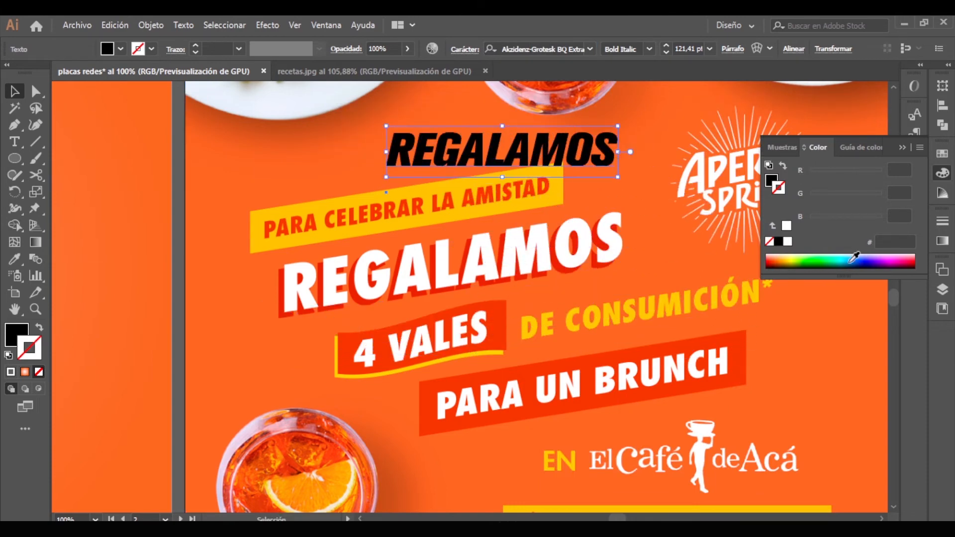
click(786, 225)
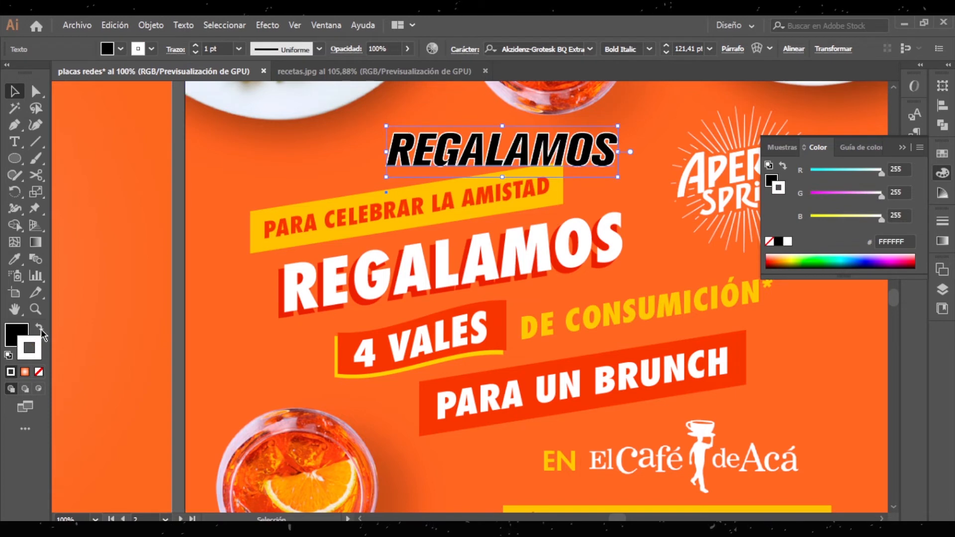
click(39, 328)
click(39, 371)
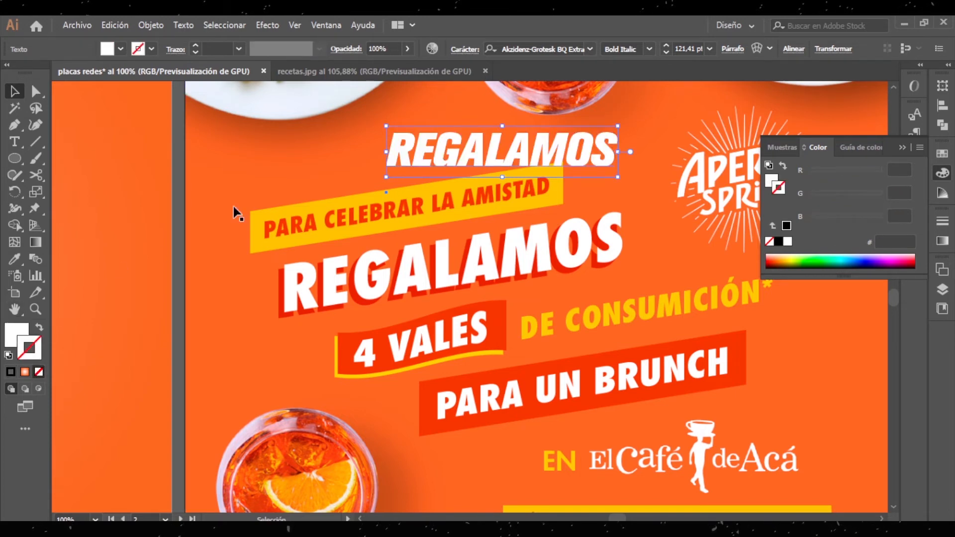
- Duplicate the white REGALAMOS text slightly below itself and recolor the copy with the reference headline's red shadow color
drag(522, 158, 522, 171)
click(14, 259)
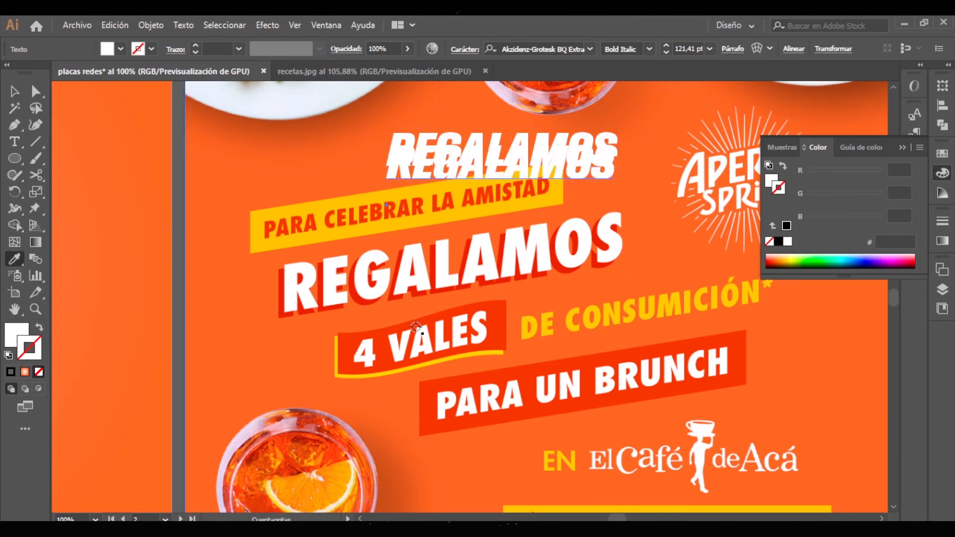
click(280, 280)
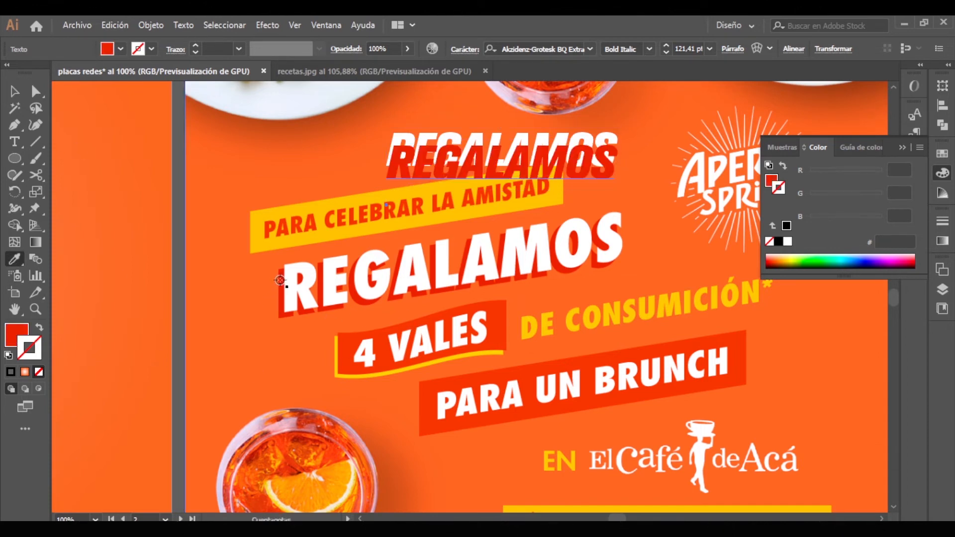
- Send the red copy behind the white REGALAMOS text and shift the white text slightly down and right to form an offset shadow
click(14, 91)
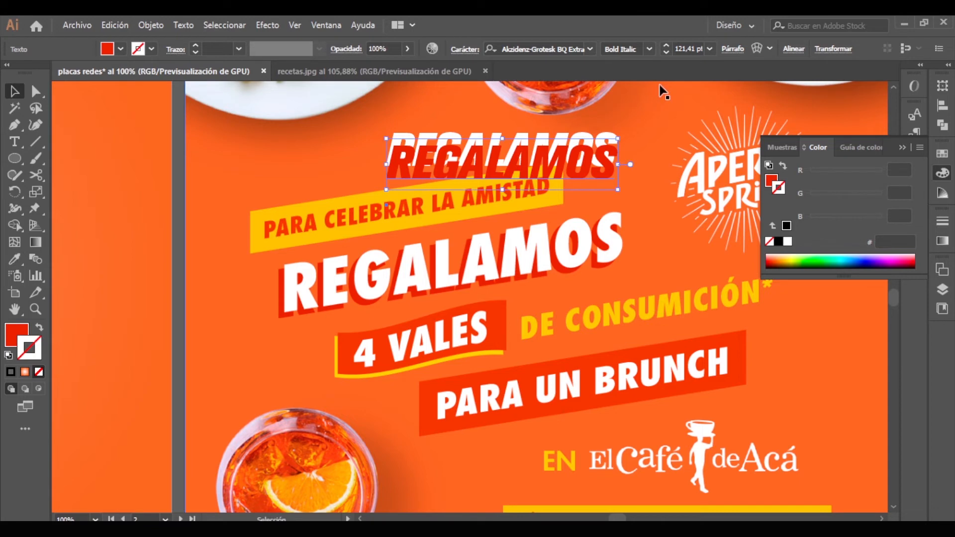
key(ctrl+bracketleft)
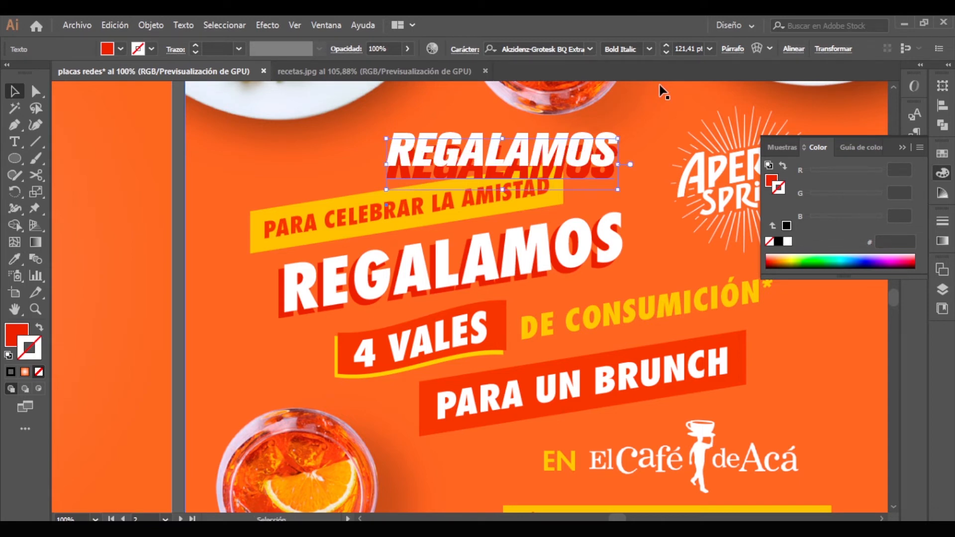
click(592, 167)
mouse_move(591, 175)
mouse_down()
mouse_move(583, 172)
mouse_move(596, 186)
mouse_up()
scroll(366, 145, up, 2)
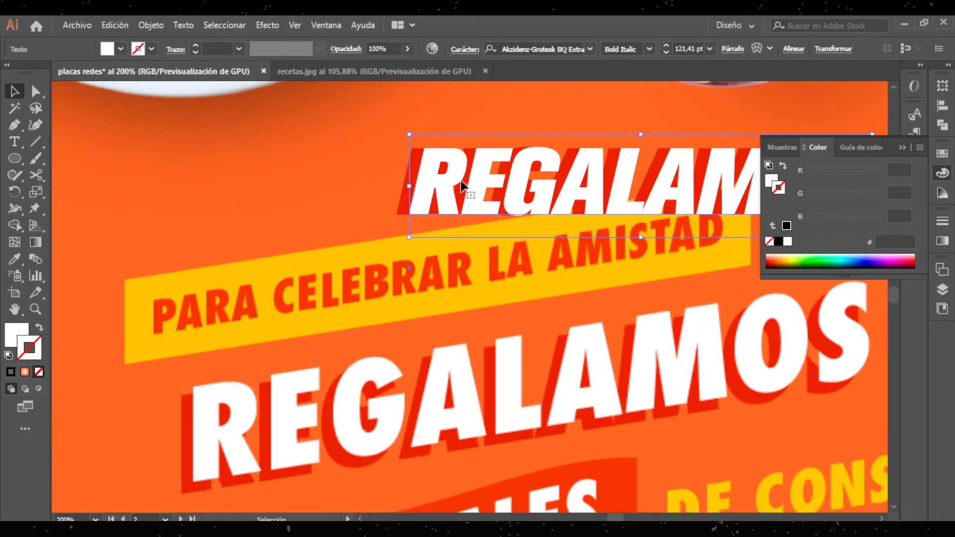
- Offset the white REGALAMOS text slightly up and left of its red copy as a shadow, and move both beyond the poster's left edge
drag(449, 182, 447, 175)
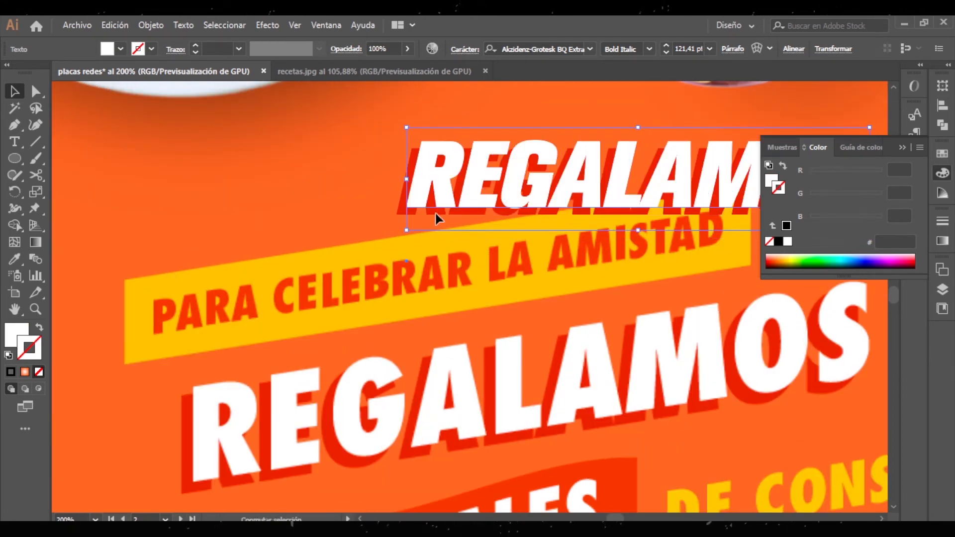
shift+click(485, 197)
scroll(486, 196, down, 2)
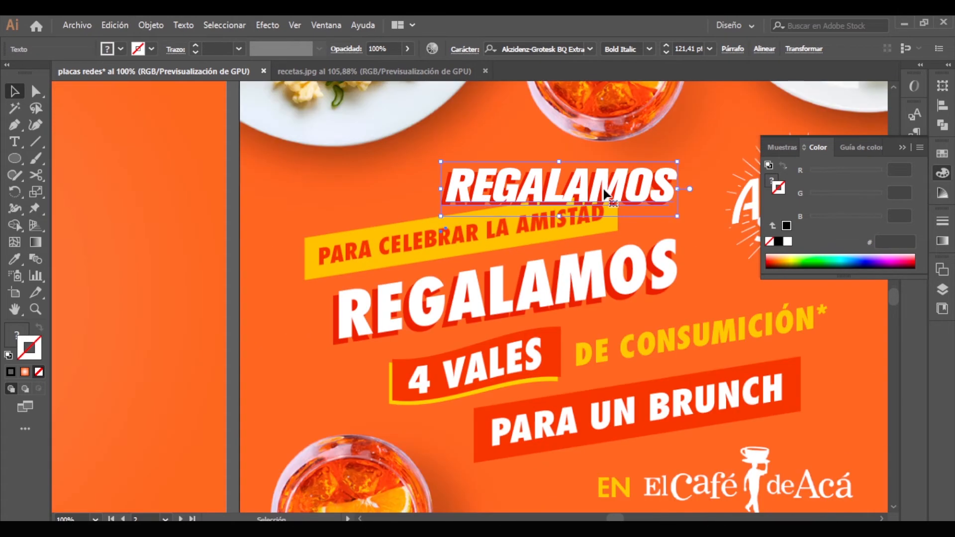
drag(604, 189, 351, 204)
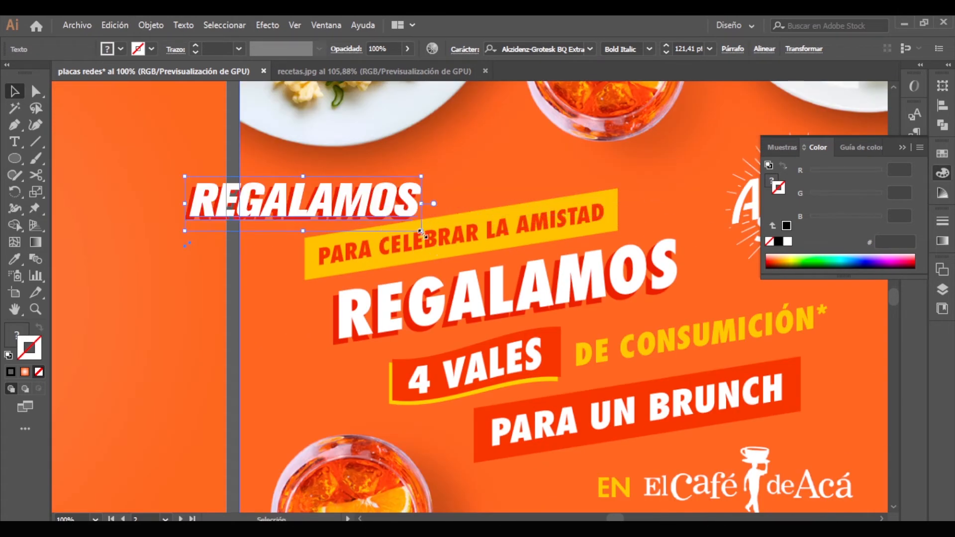
- Tilt the shadowed REGALAMOS text upward and enlarge it just above the yellow PARA CELEBRAR LA AMISTAD banner, matching its slant
drag(430, 232, 500, 160)
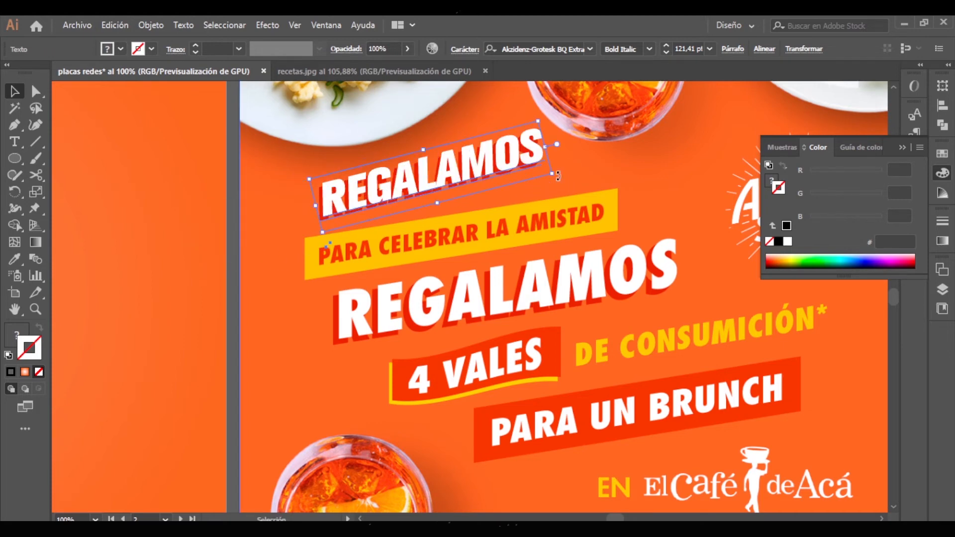
drag(558, 177, 646, 180)
click(655, 272)
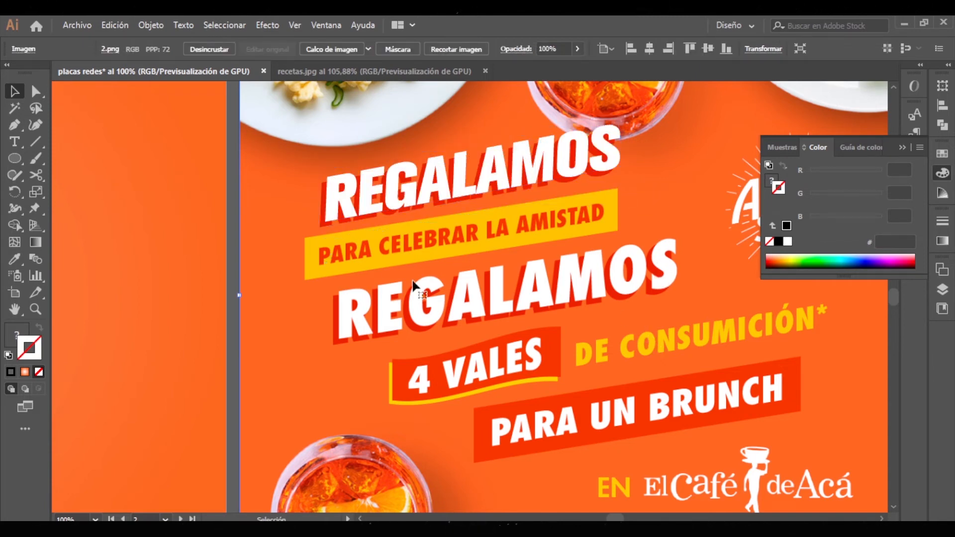
drag(569, 158, 504, 141)
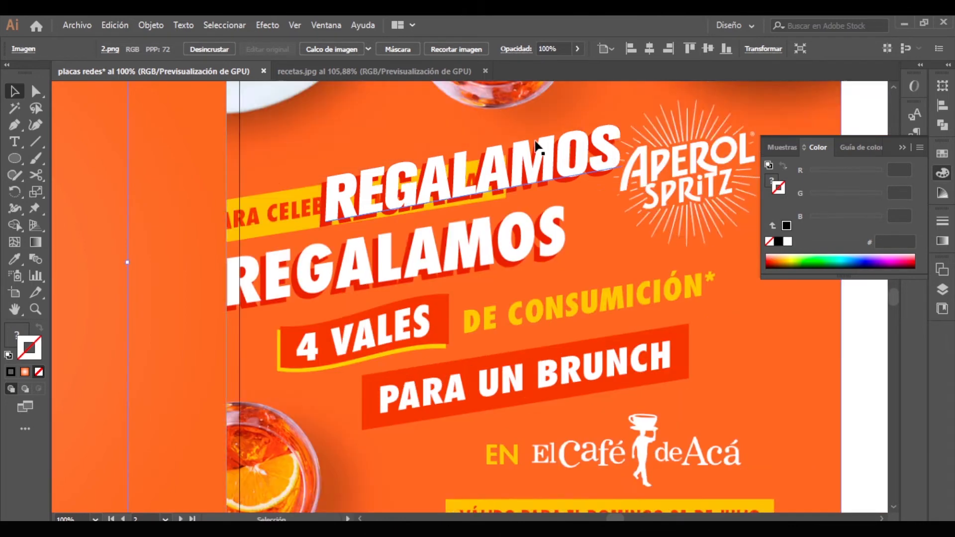
key(ctrl+z)
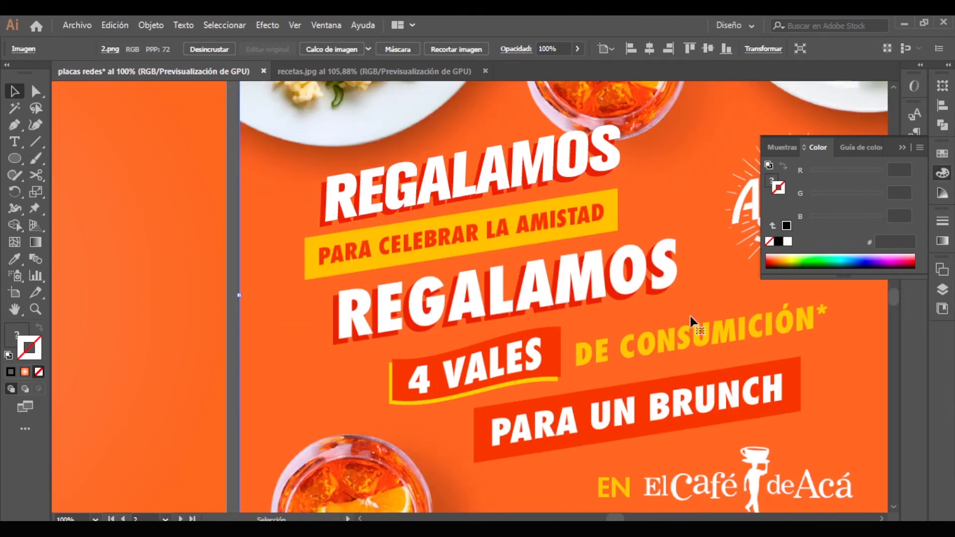
- Draw a white rectangle without stroke just below the 4 VALES banner, beside the glass
drag(689, 319, 667, 241)
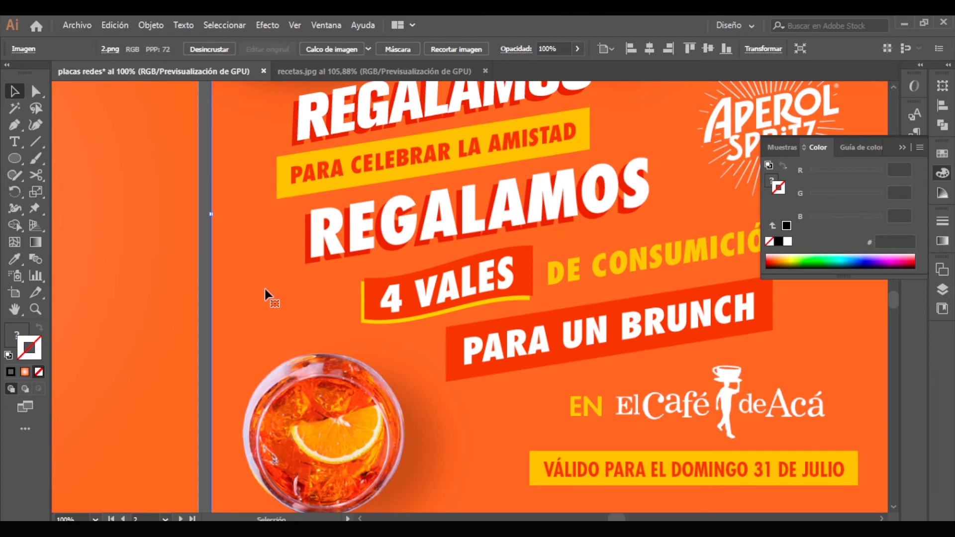
scroll(264, 288, down, 2)
scroll(329, 290, up, 1)
scroll(330, 290, up, 1)
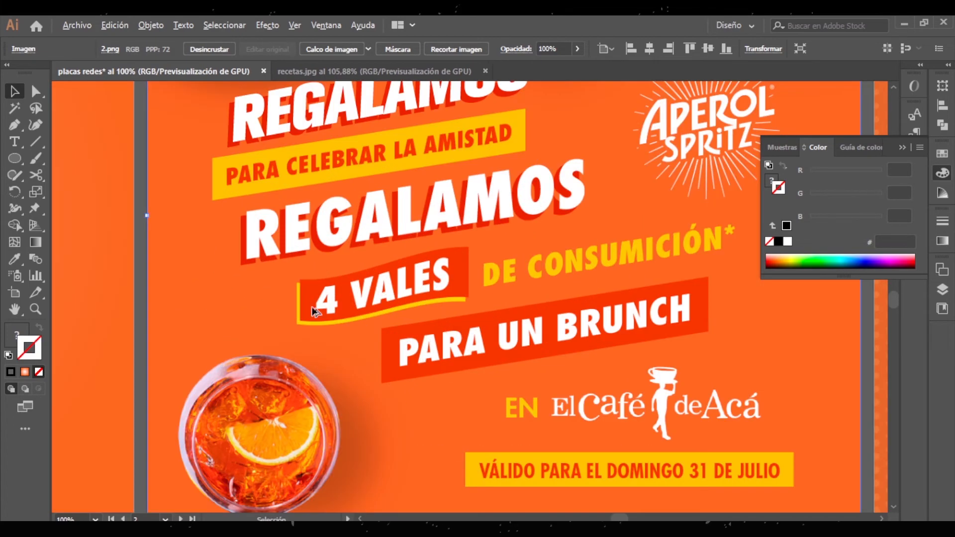
scroll(311, 313, up, 1)
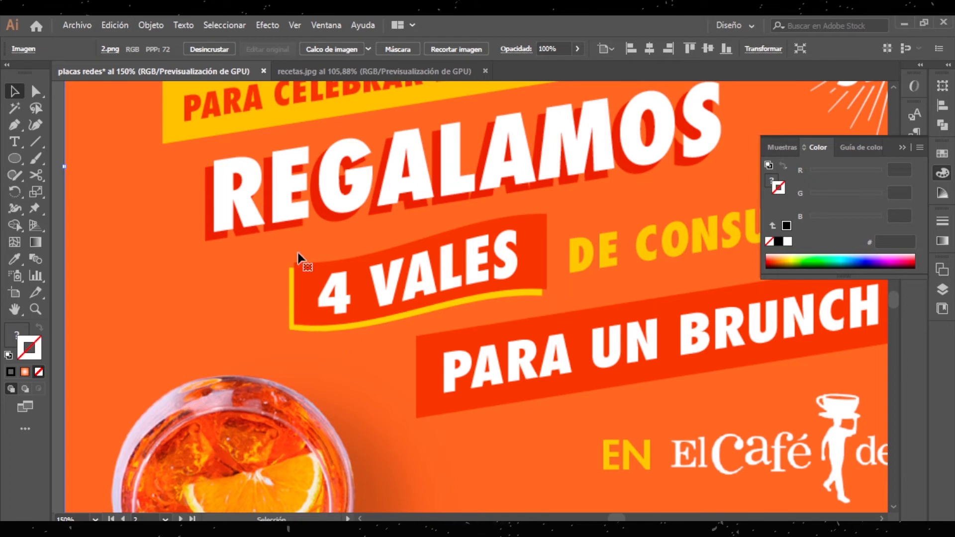
scroll(443, 312, down, 2)
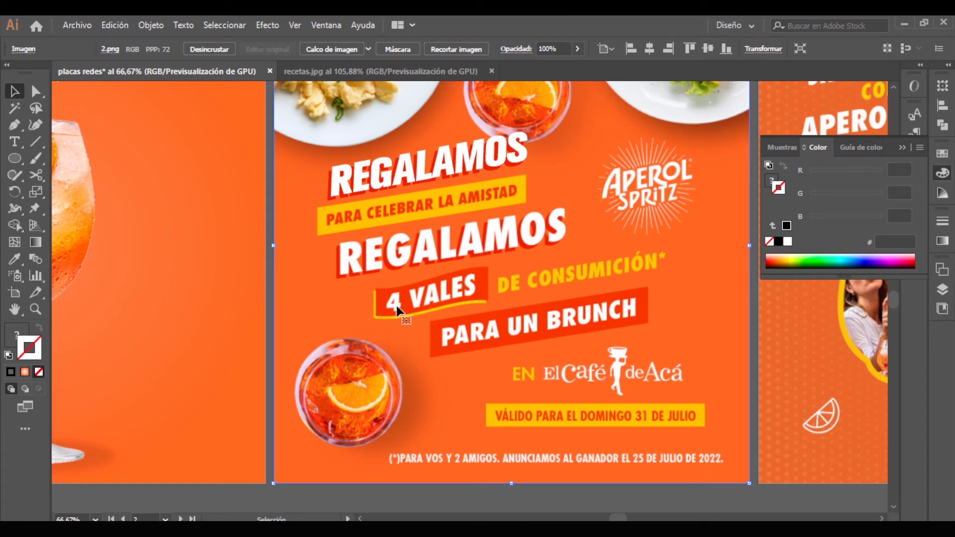
drag(9, 164, 59, 159)
scroll(435, 317, up, 2)
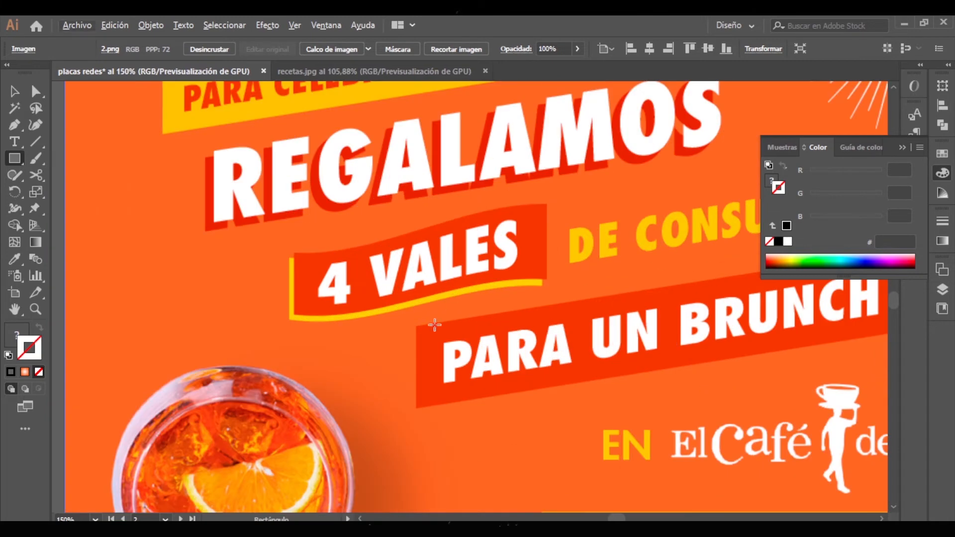
scroll(433, 323, down, 1)
mouse_move(365, 332)
mouse_down()
mouse_move(581, 348)
mouse_move(587, 380)
mouse_move(577, 396)
mouse_up()
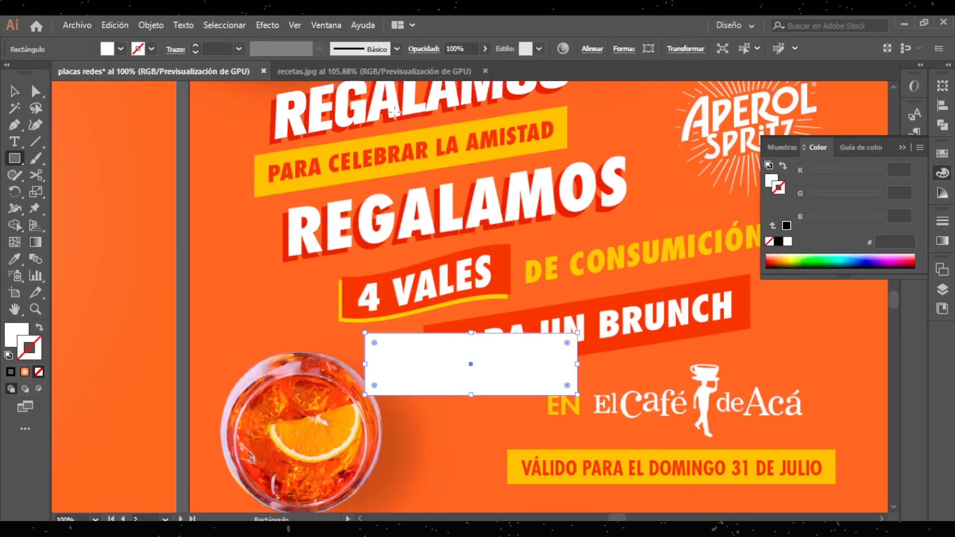
- Warp the white rectangle with an envelope distortion in the Bandera style, horizontal, with a 35% bend
click(14, 91)
click(115, 25)
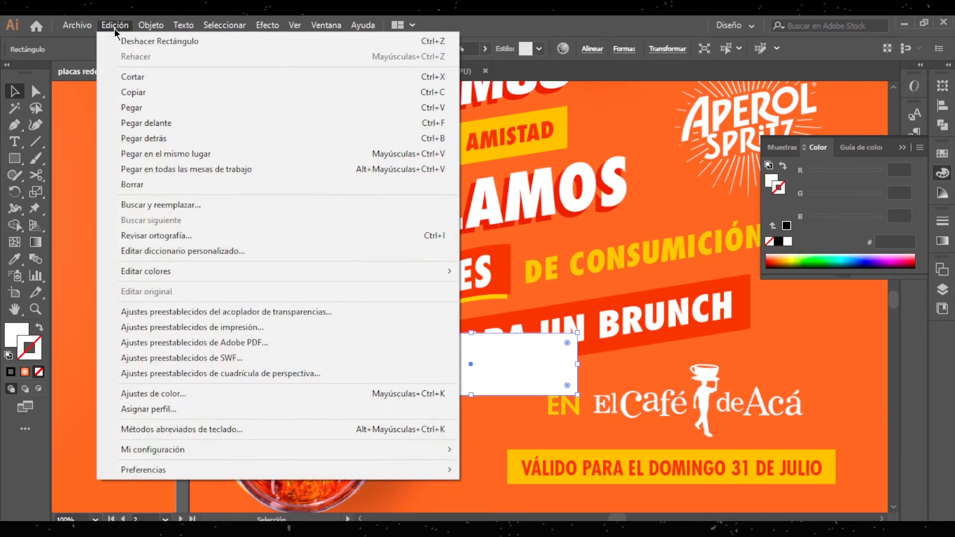
mouse_move(155, 29)
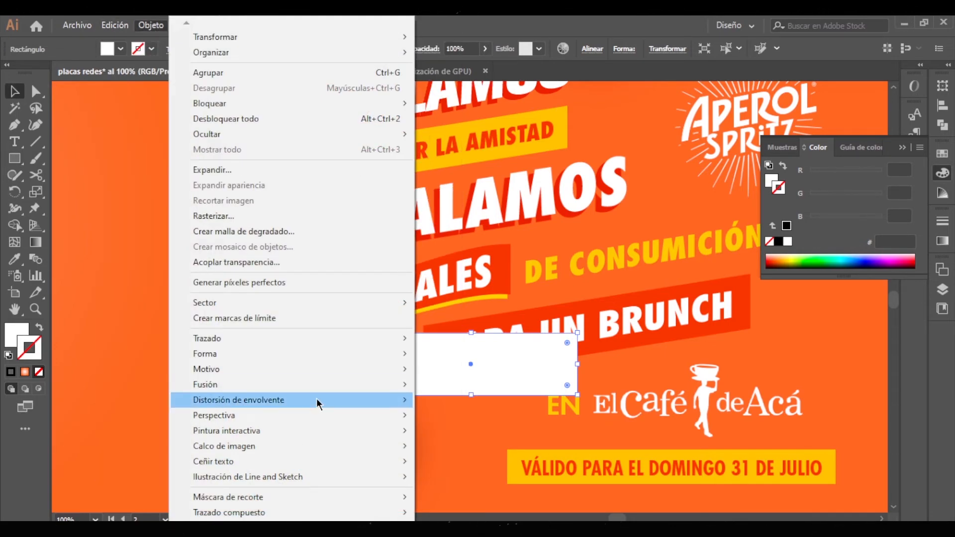
mouse_move(317, 399)
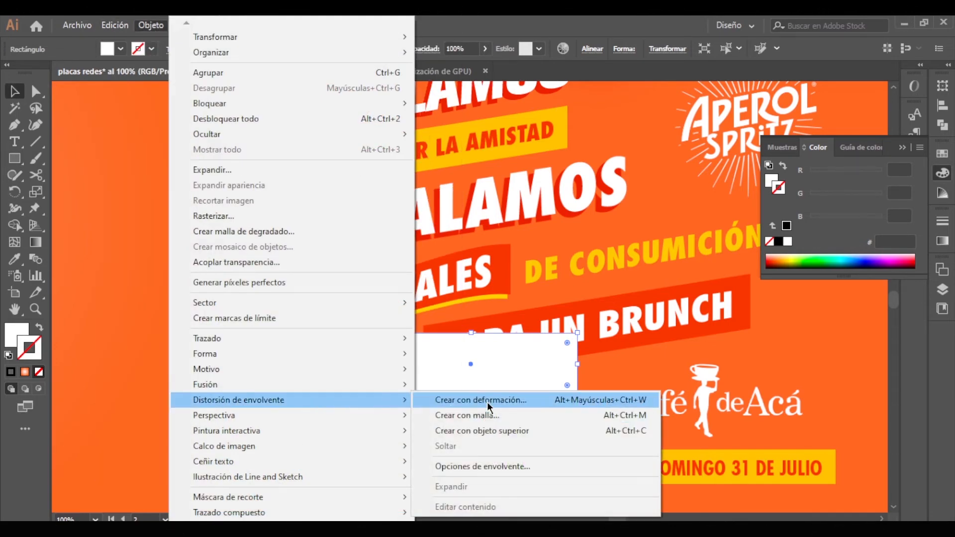
click(487, 401)
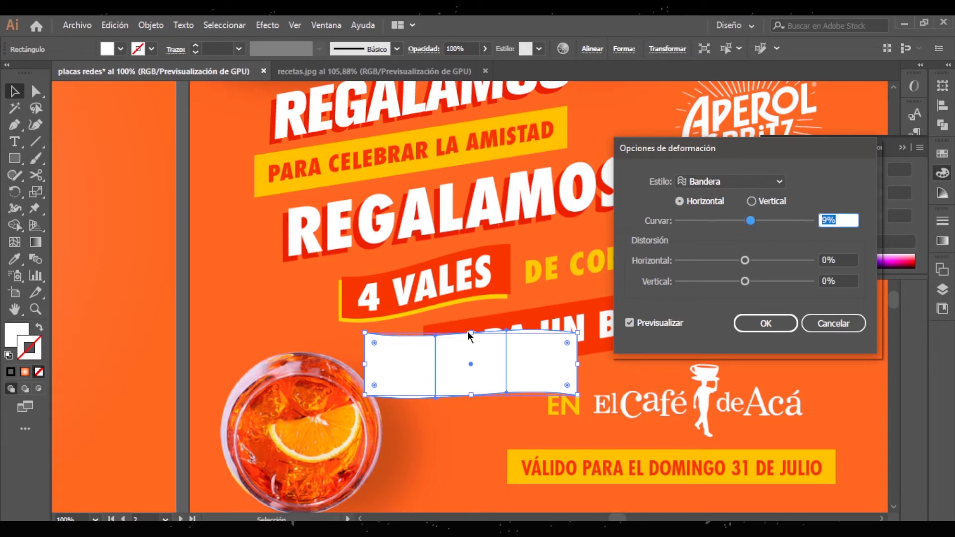
drag(751, 220, 768, 220)
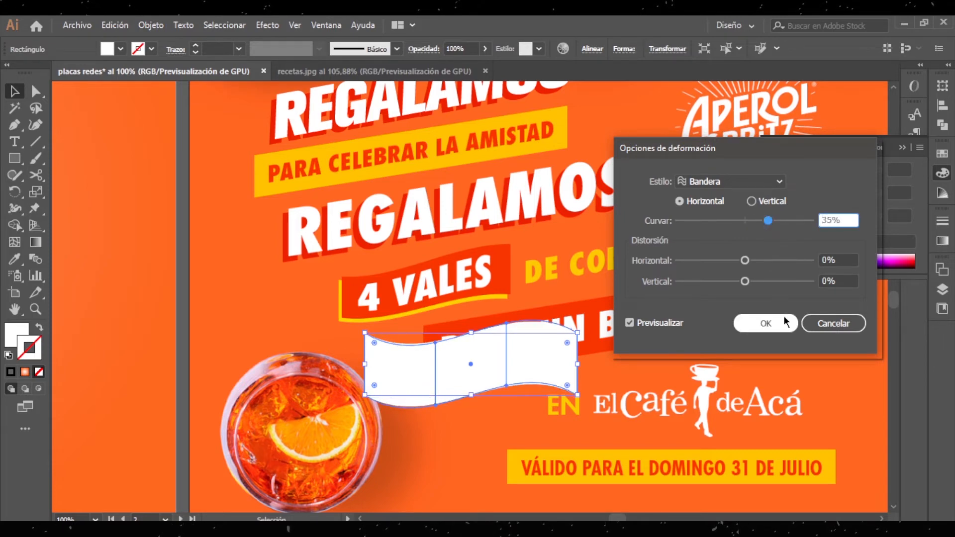
click(788, 323)
- Move the flag-shaped rectangle next to the 4 VALES banner and delete it
drag(548, 373, 680, 241)
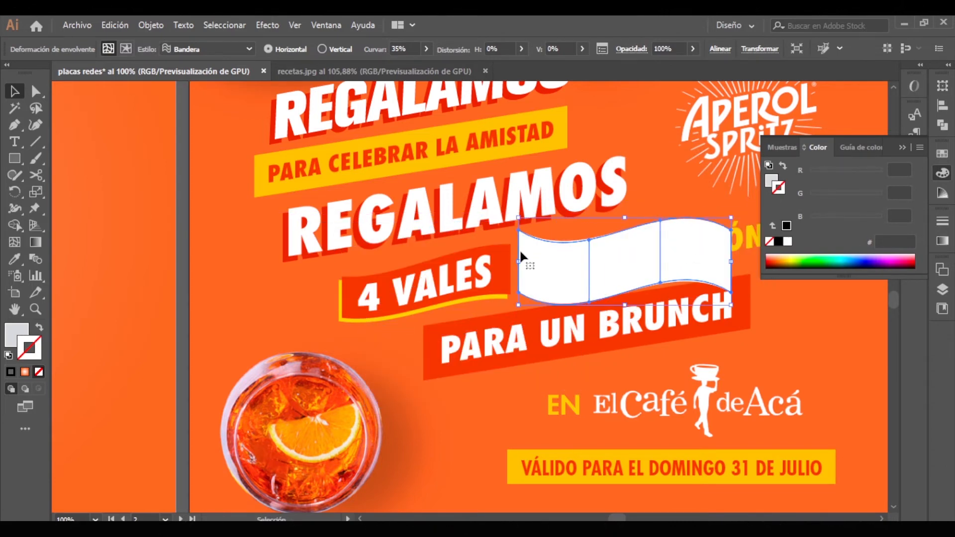
scroll(574, 262, down, 2)
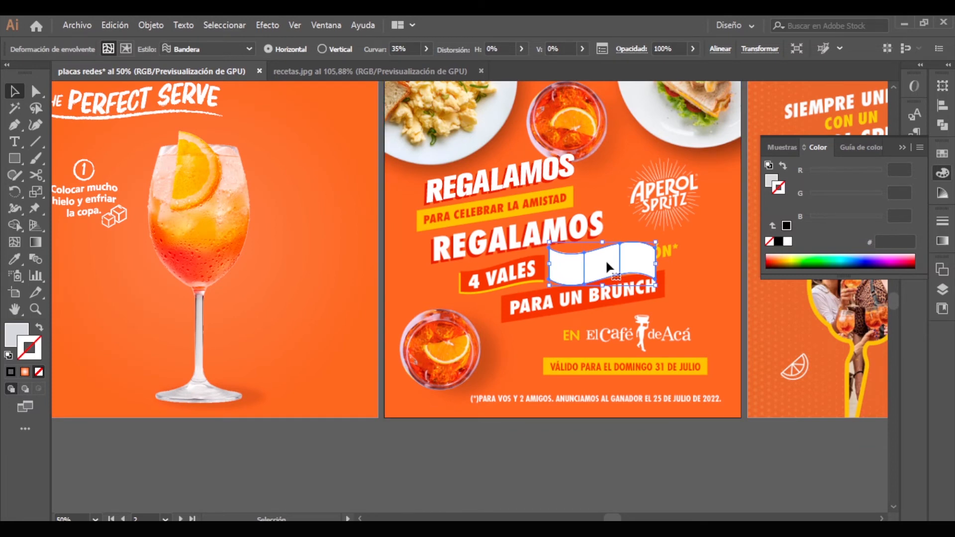
key(Delete)
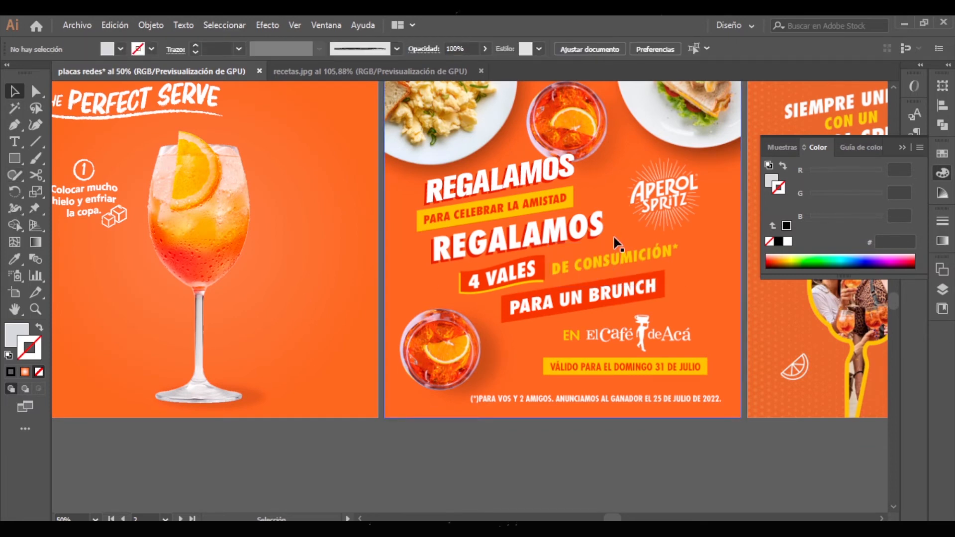
- Delete the extra REGALAMOS text and its red shadow copy above the yellow banner
drag(316, 267, 180, 259)
drag(466, 254, 573, 352)
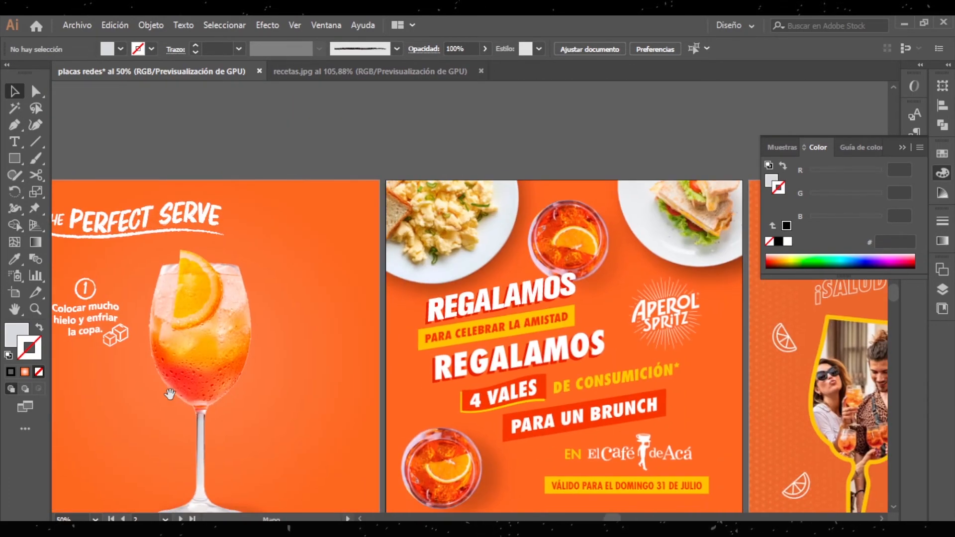
drag(281, 378, 371, 384)
click(661, 313)
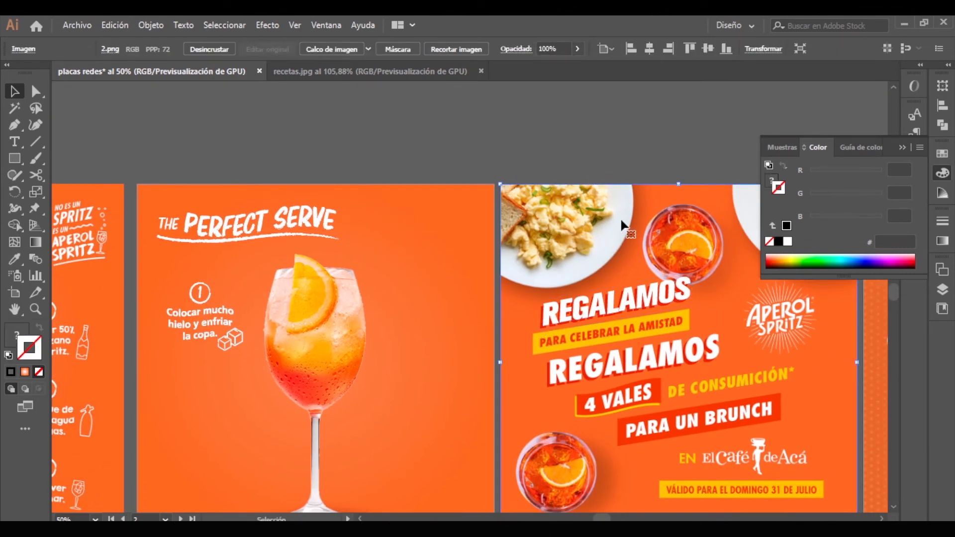
click(682, 326)
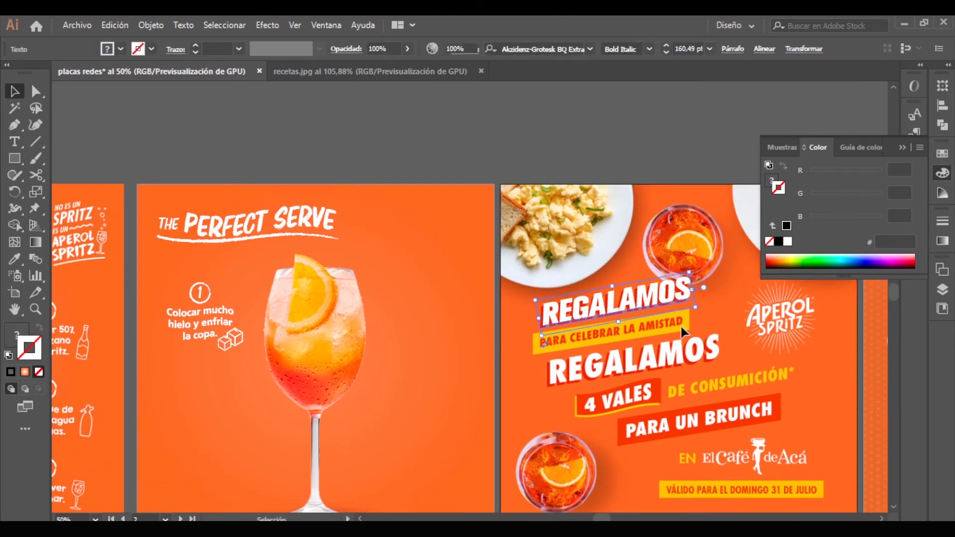
key(Delete)
- Unlock all objects in preparation for reusing the second THE PERFECT SERVE piece
drag(258, 356, 767, 296)
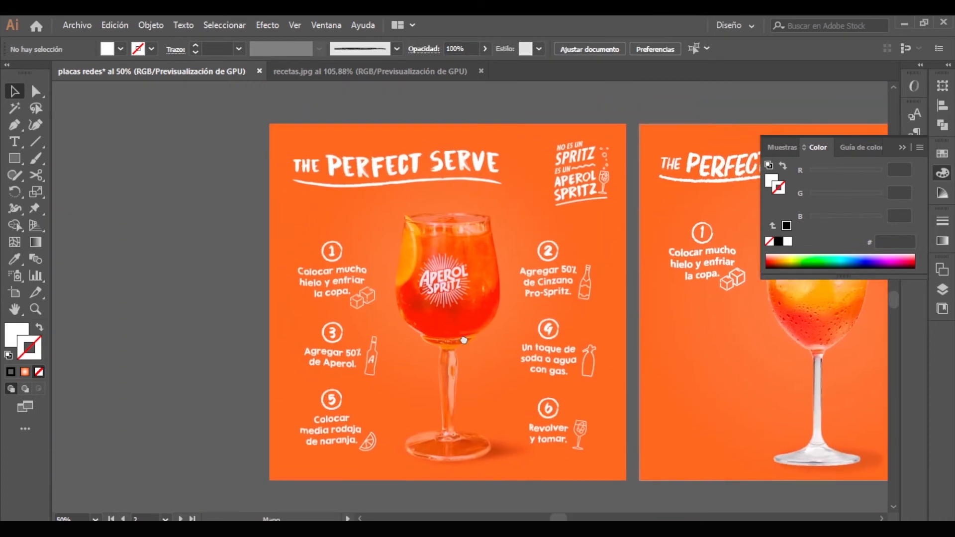
scroll(207, 147, left, 1)
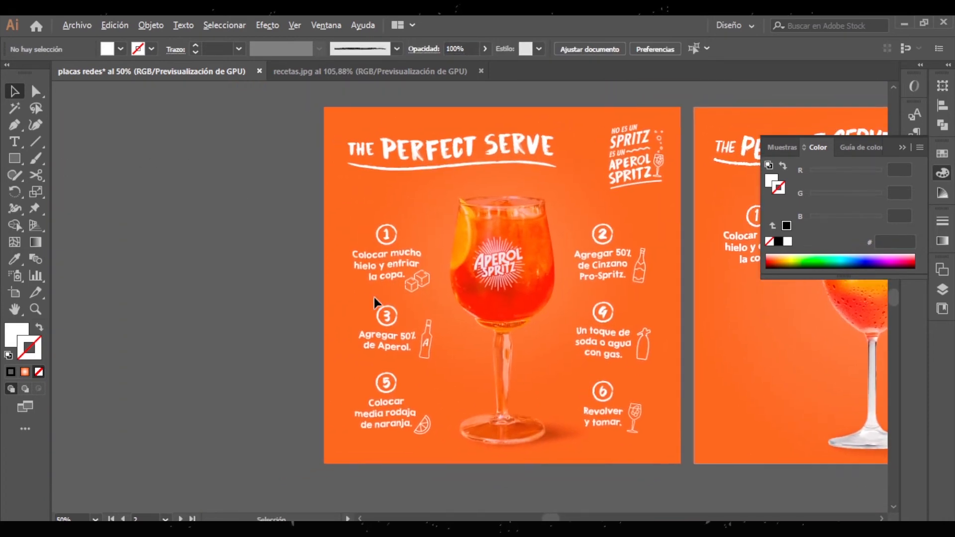
scroll(377, 303, down, 1)
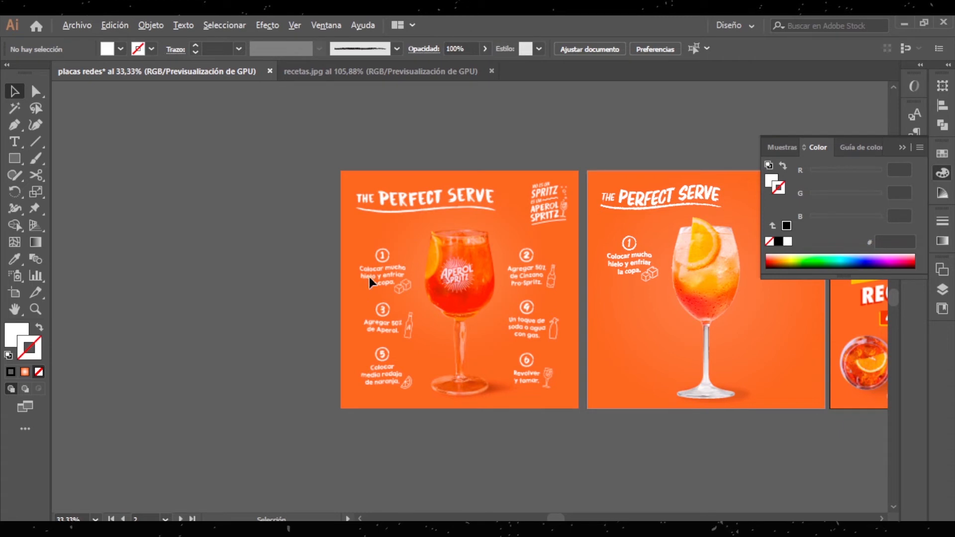
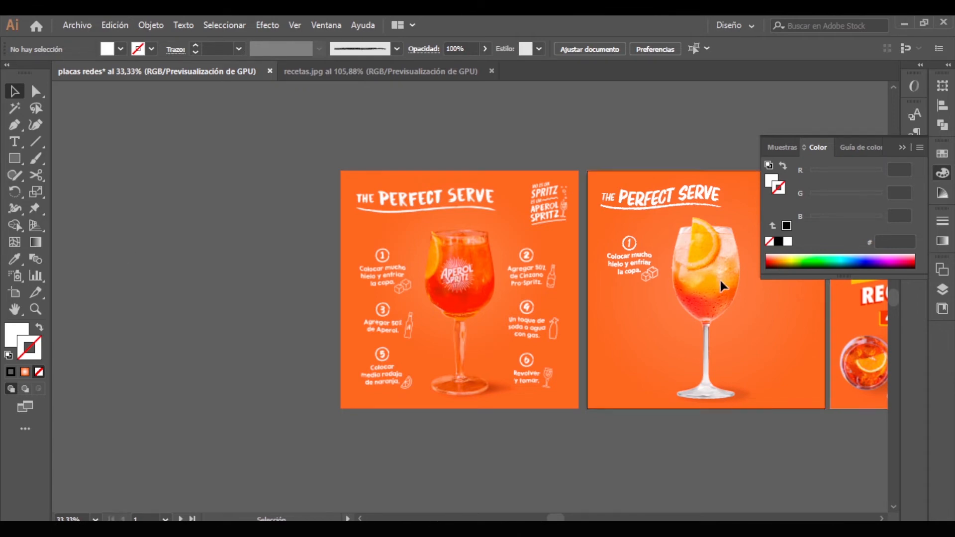
click(150, 25)
click(234, 119)
click(305, 156)
drag(711, 258, 177, 276)
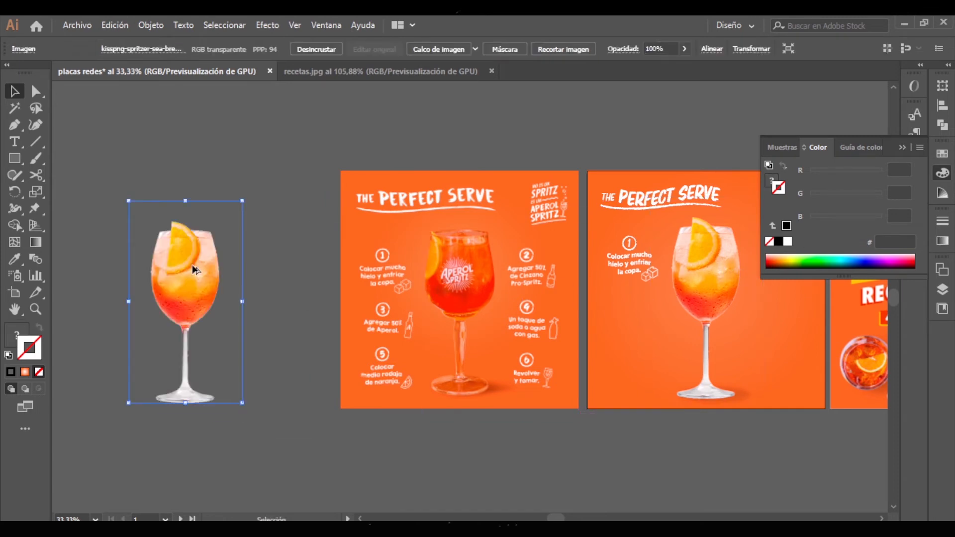
scroll(420, 277, left, 4)
scroll(643, 368, down, 2)
key(ctrl+z)
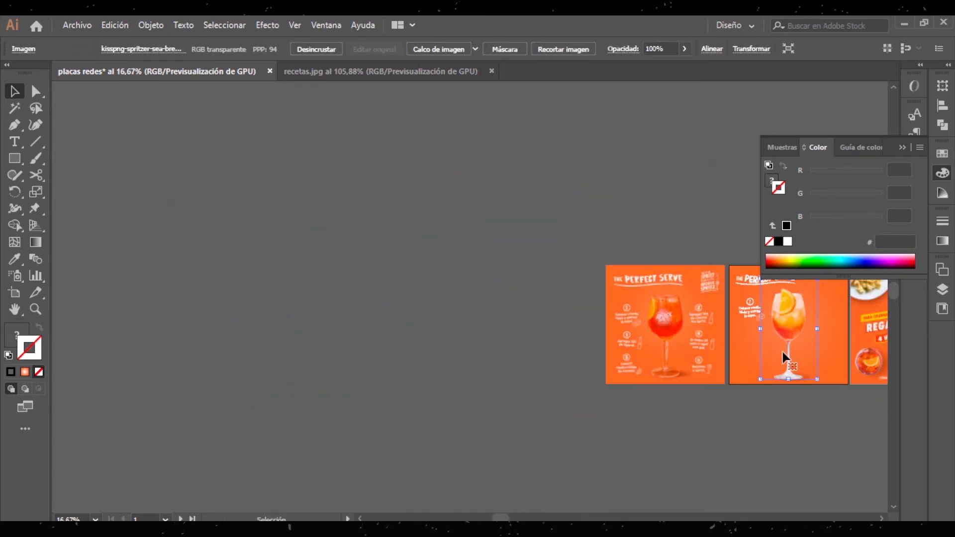
- Duplicate the glass image and its orange background onto the empty canvas, and shift the copied glass to the background's right side
click(789, 339)
drag(790, 320, 339, 339)
scroll(307, 381, up, 3)
click(632, 300)
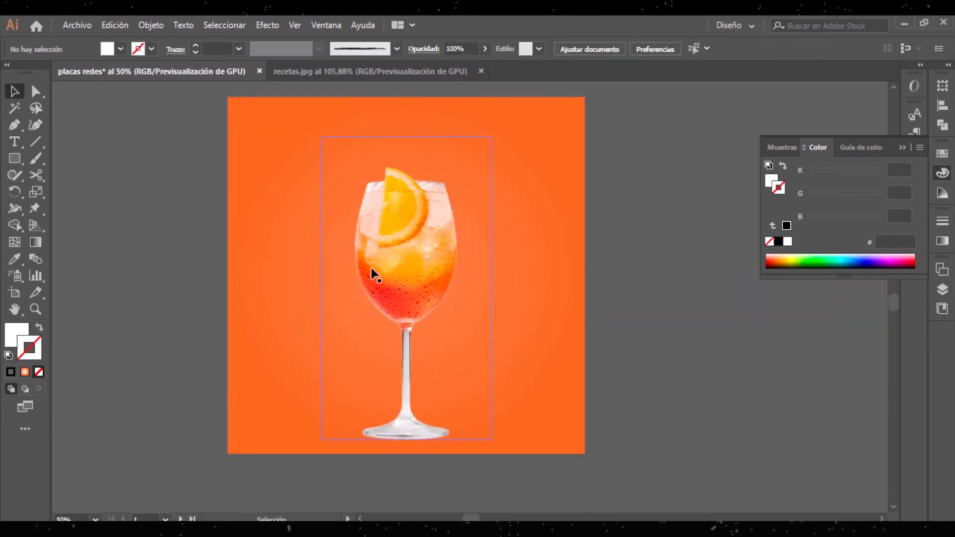
drag(372, 271, 467, 279)
click(666, 295)
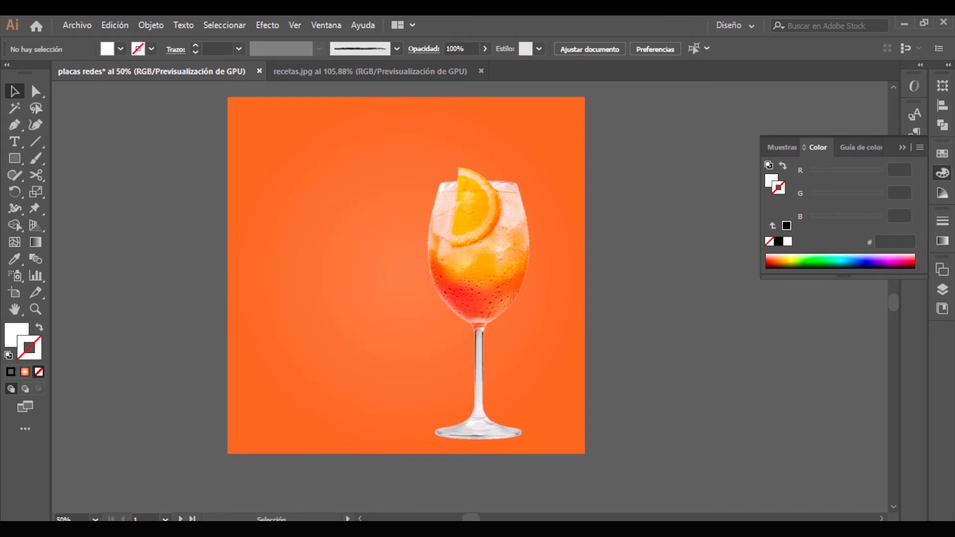
- Switch to the browser and search Google for "aperol"
click(335, 486)
click(311, 32)
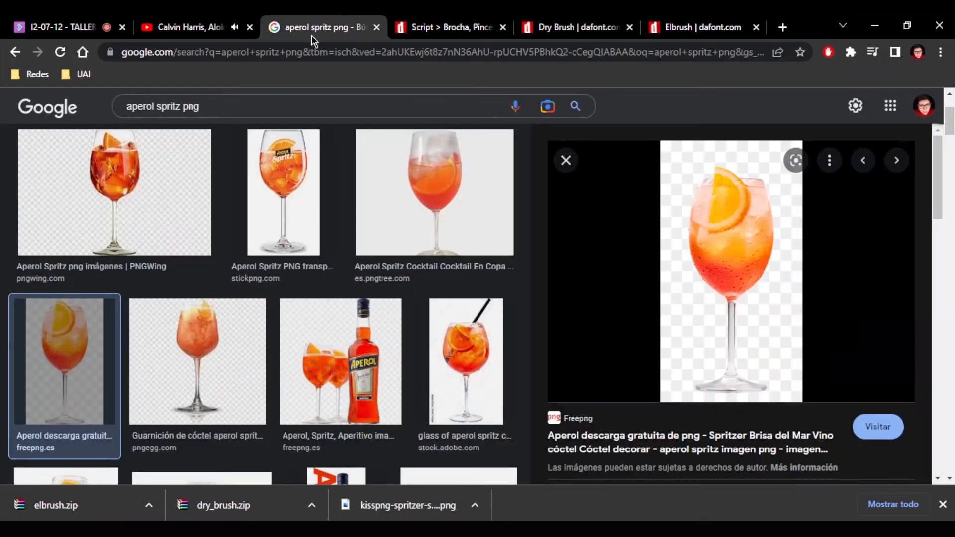
click(52, 110)
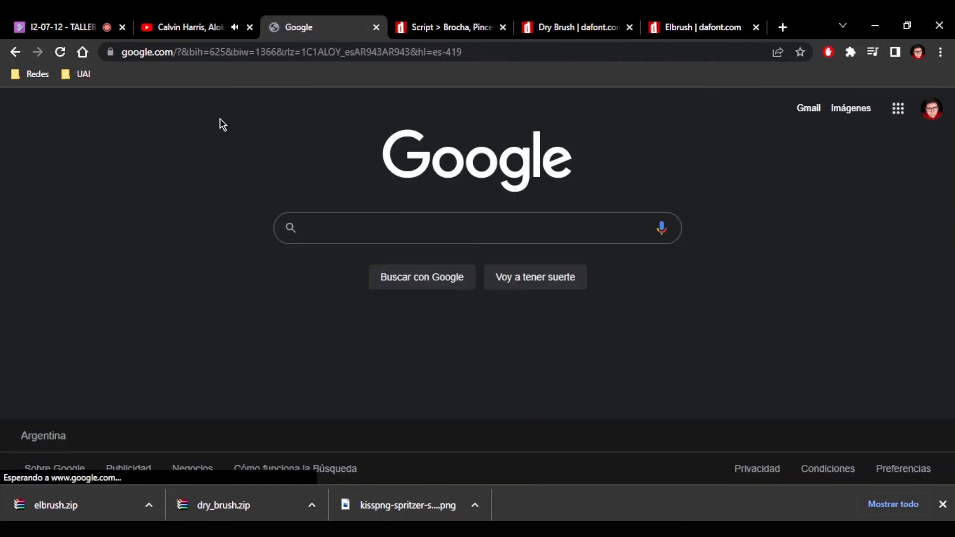
text(APERON)
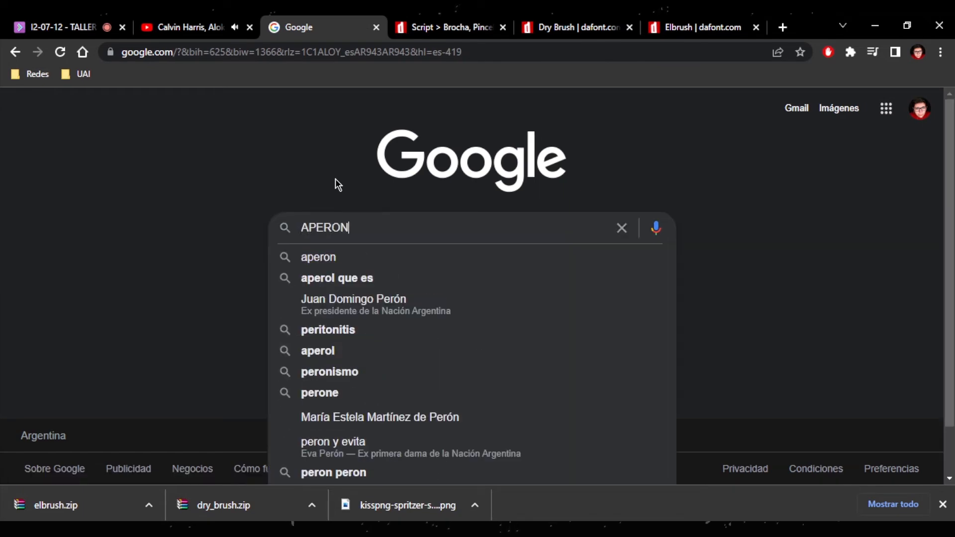
key(BackSpace)
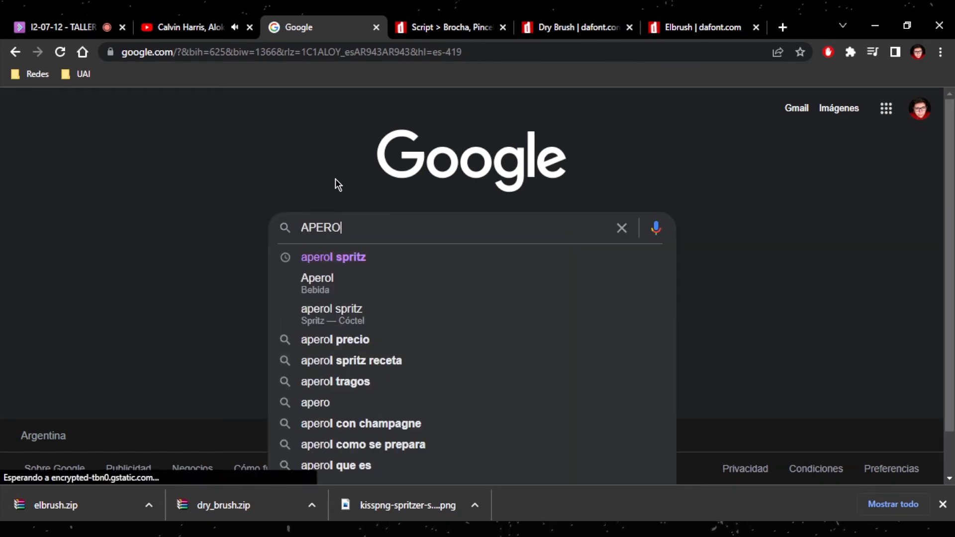
key(Down)
key(Down)
key(Return)
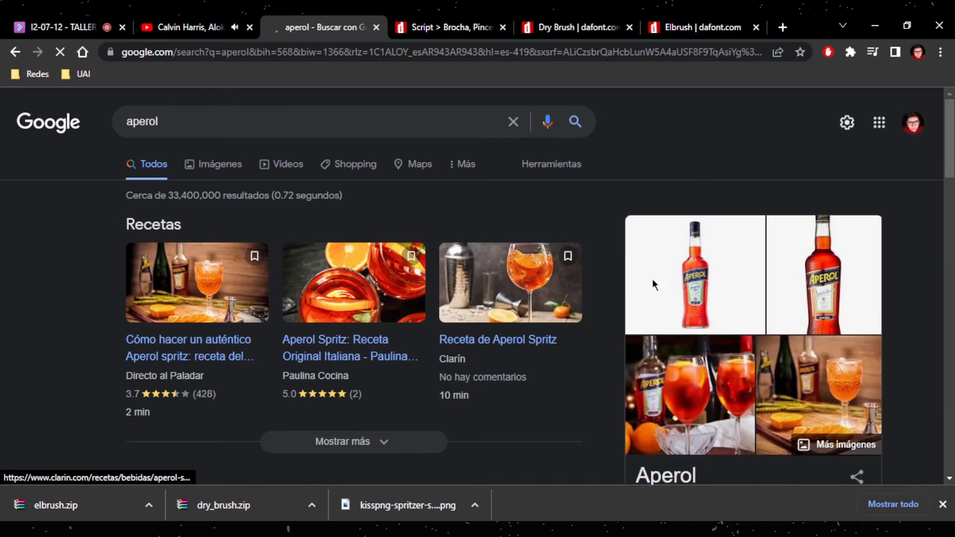
- Copy the short Spanish description of Aperol, from "El aperol es un aperitivo" to "para aperitivo.", out of the search results' drink summary
scroll(731, 368, down, 4)
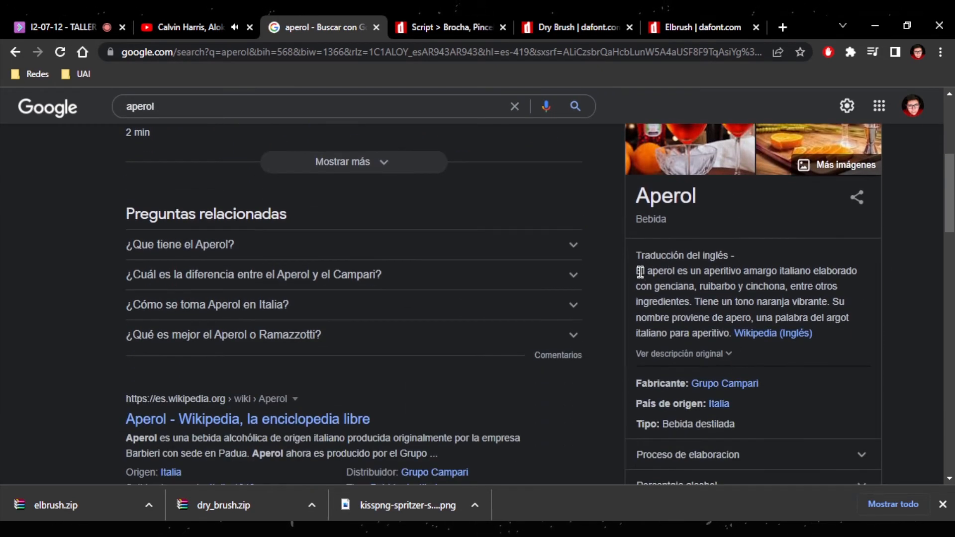
drag(638, 271, 733, 331)
key(ctrl+c)
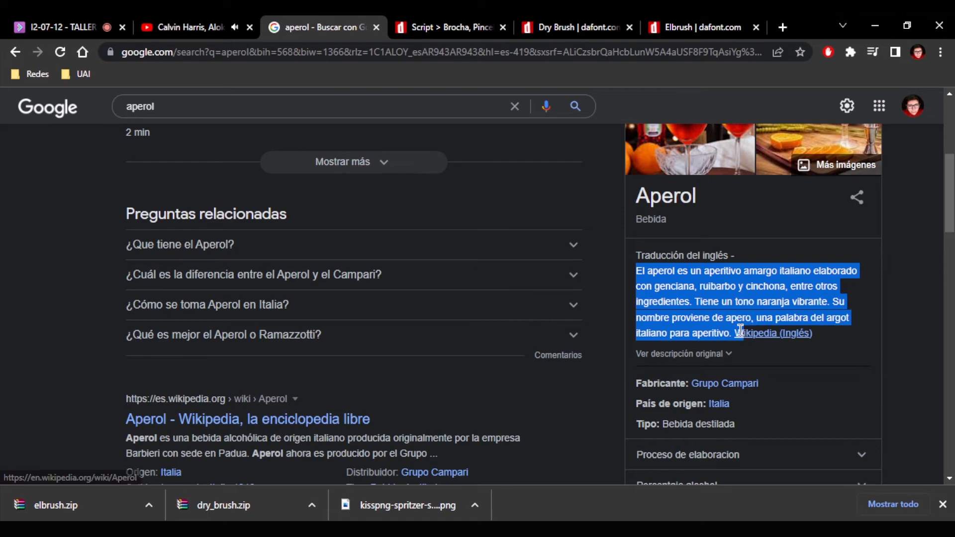
right_click(729, 292)
click(688, 302)
- Switch back to Illustrator and shift the glass image slightly right on the orange background
key(alt+Tab)
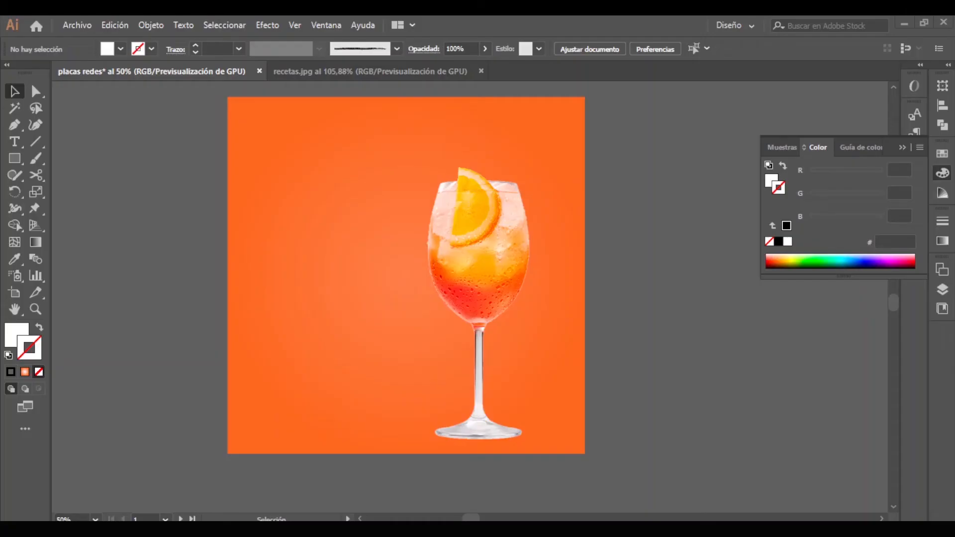
drag(496, 252, 505, 252)
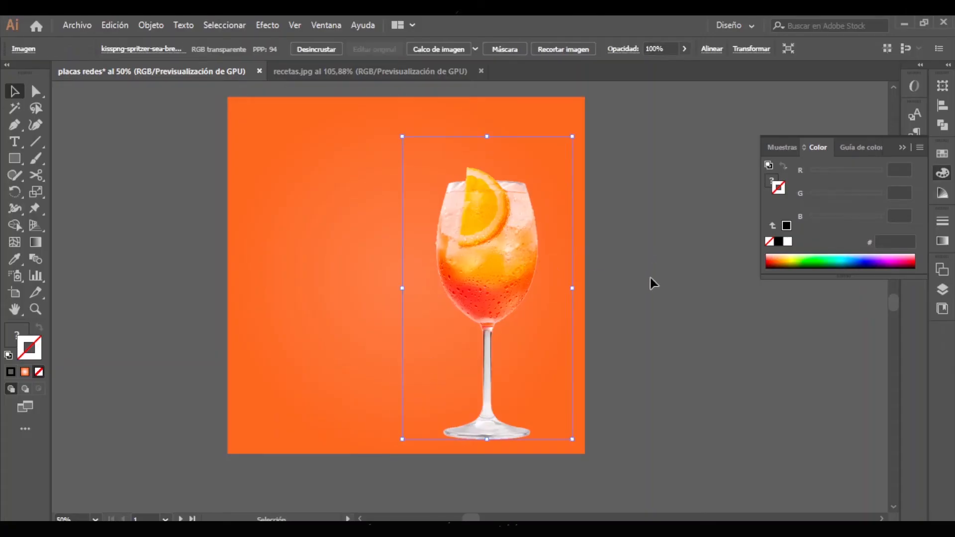
click(649, 278)
- Create an area text frame beside the glass on the orange background and replace its placeholder with the copied Aperol description
click(14, 143)
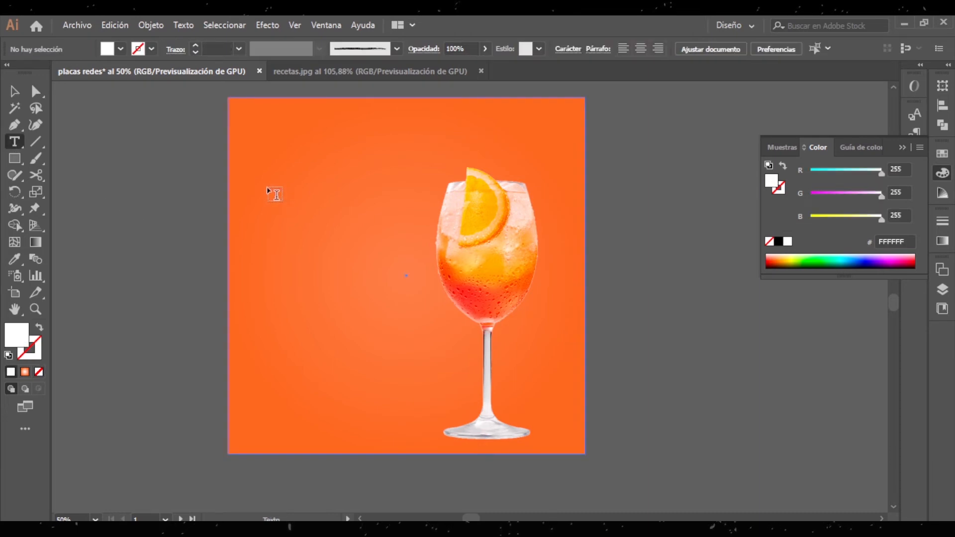
drag(268, 188, 438, 425)
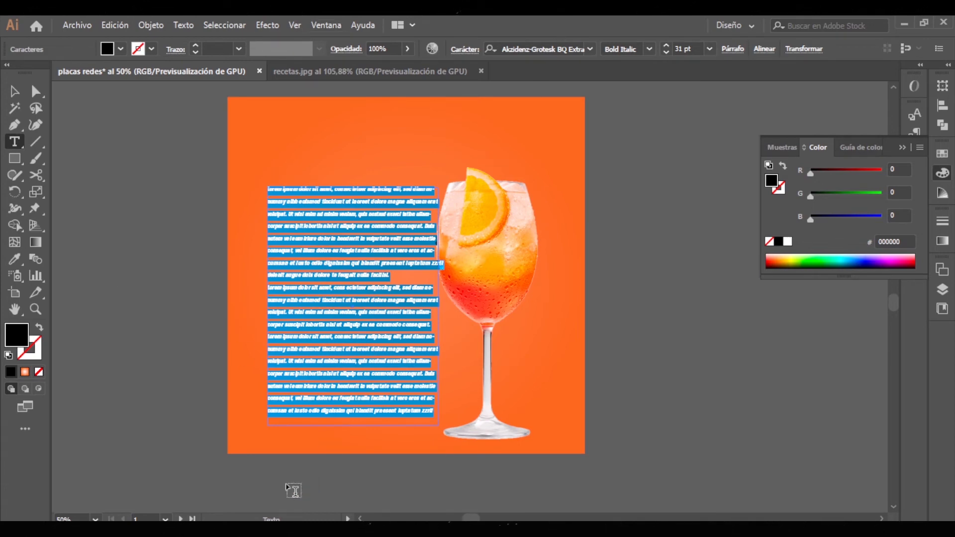
key(ctrl)
key(ctrl+v)
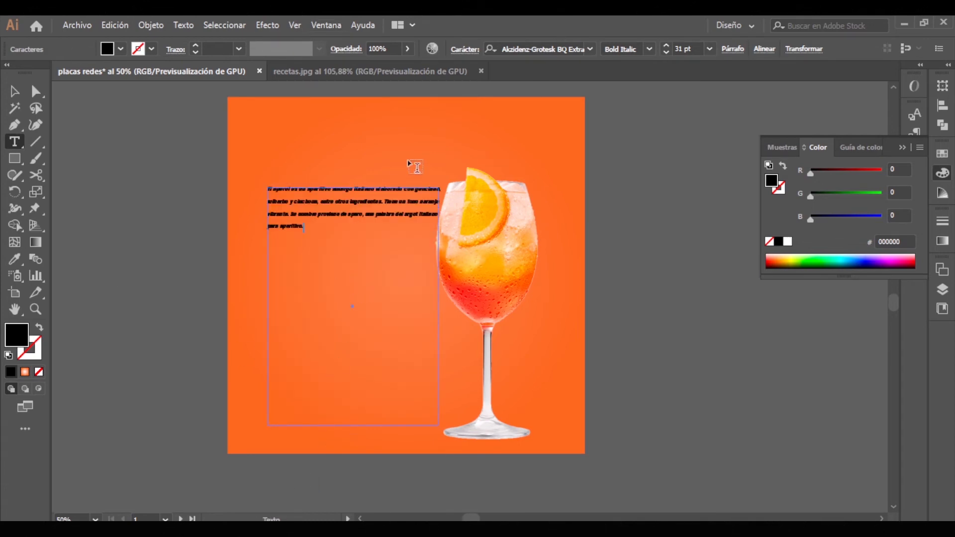
- Colour the whole Aperol description white (FFFFFF)
key(ctrl+a)
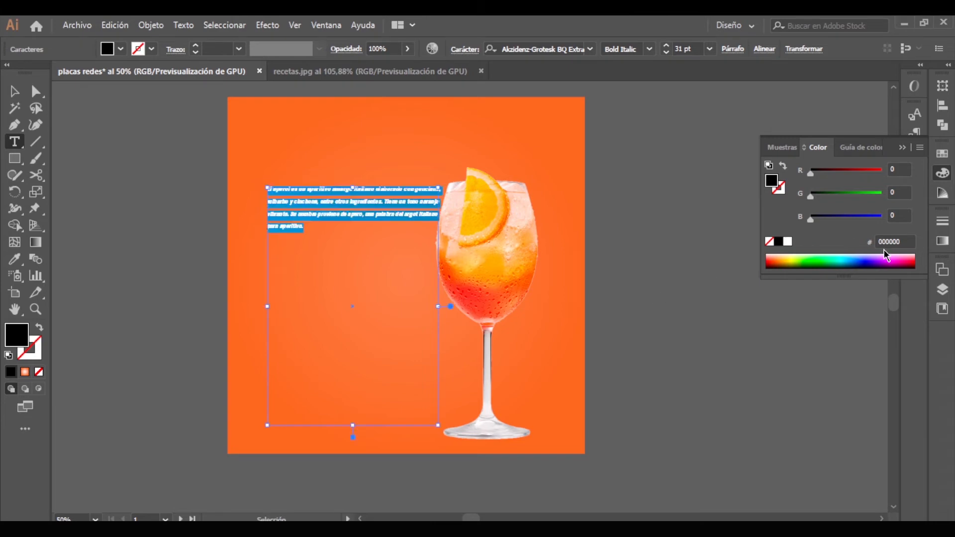
click(790, 245)
key(Escape)
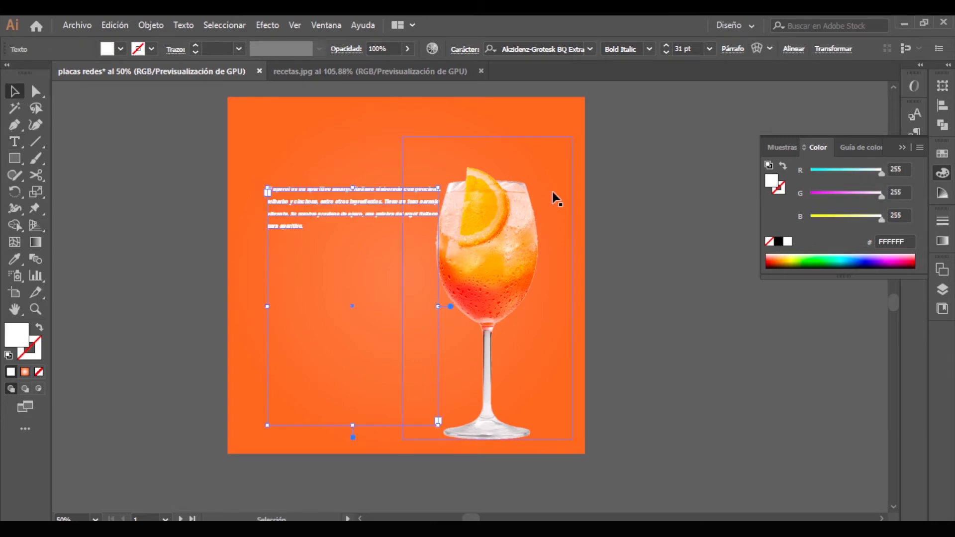
scroll(434, 198, up, 2)
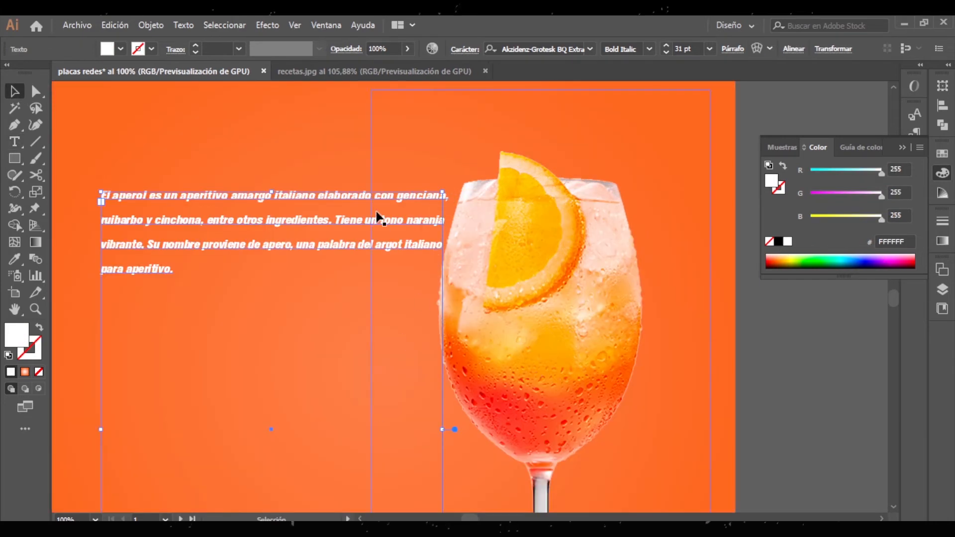
scroll(378, 218, down, 2)
- Move the description slightly down and left, and narrow its frame from the left into a column beside the glass
click(641, 202)
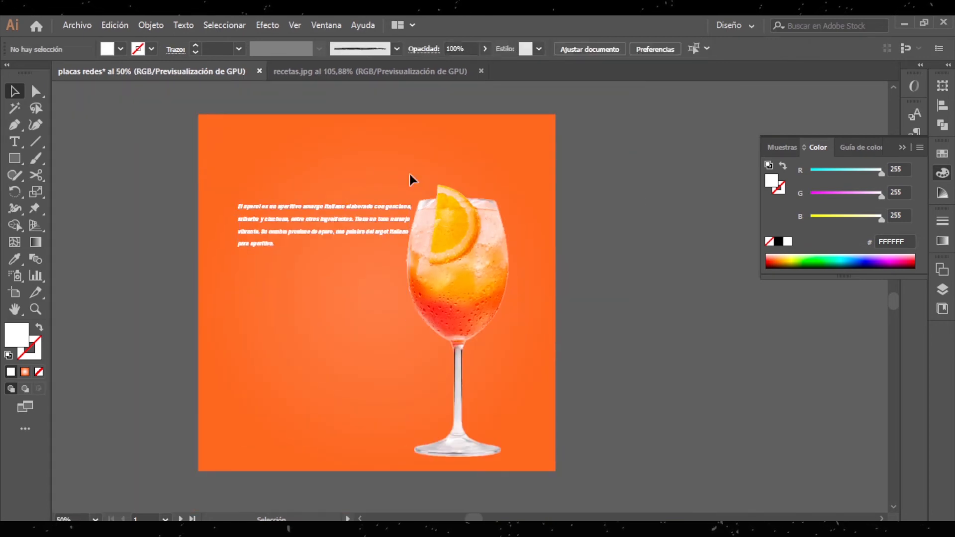
drag(362, 212, 354, 235)
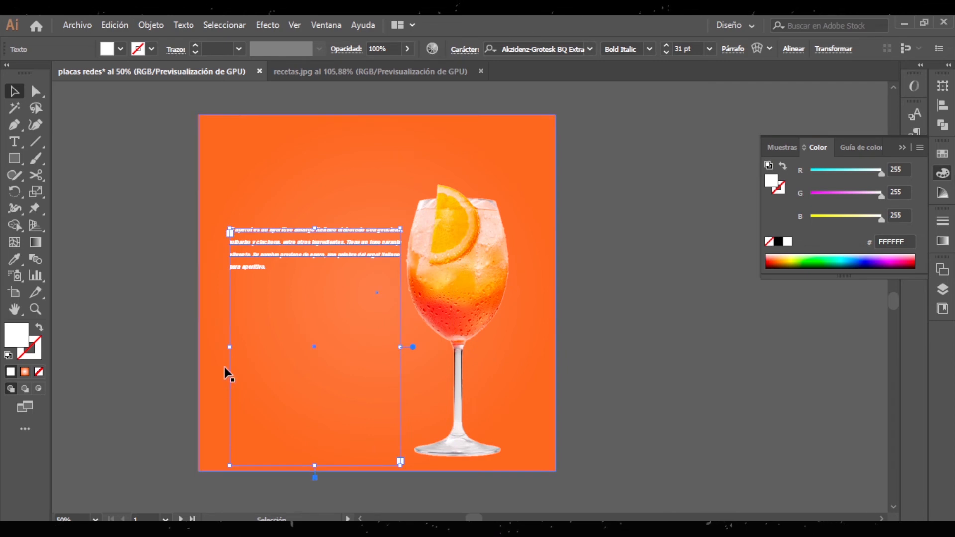
drag(229, 347, 302, 347)
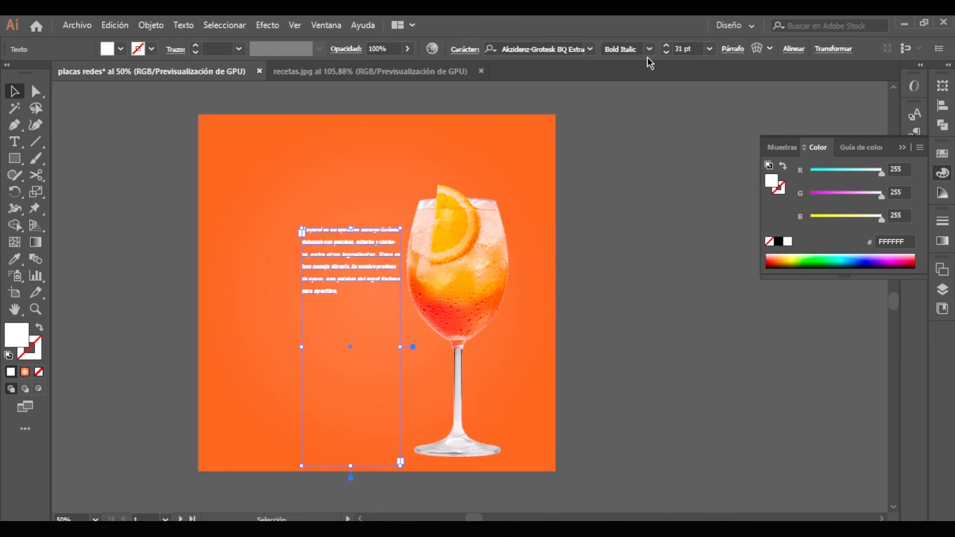
- Increase the description's font size to 48 pt
click(666, 46)
click(666, 45)
click(666, 46)
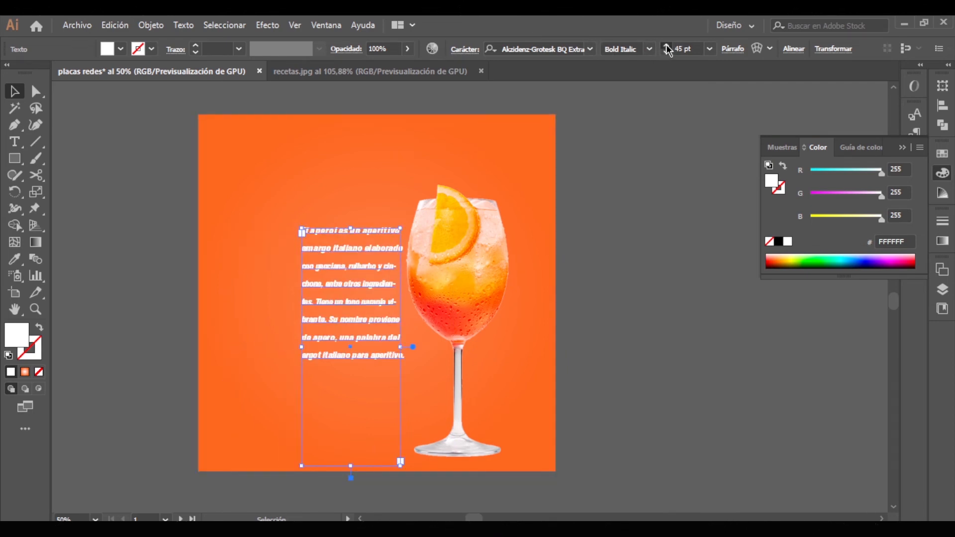
click(666, 46)
click(666, 45)
click(667, 46)
- Change the description's font to Akzidenz-Grotesk BQ Light with, in the Italic style
click(648, 50)
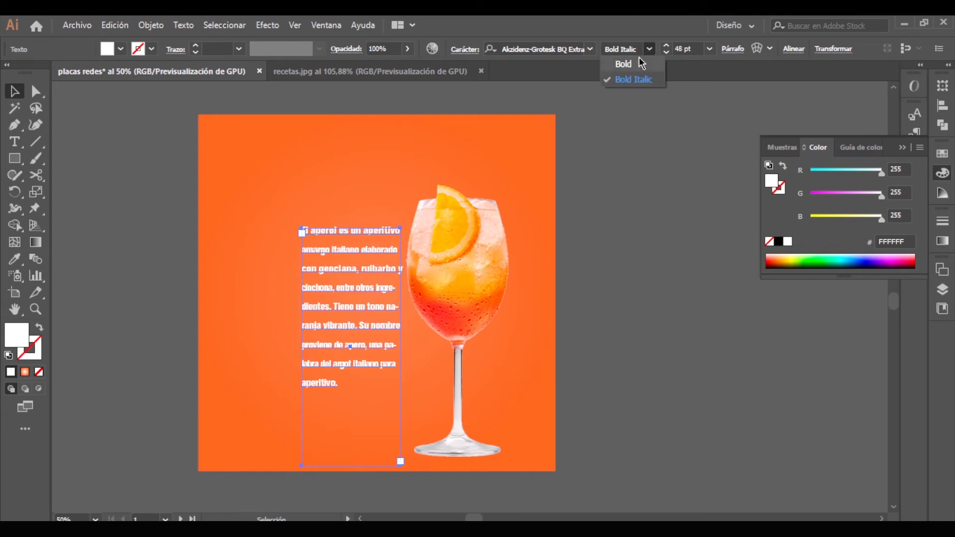
click(639, 79)
click(590, 49)
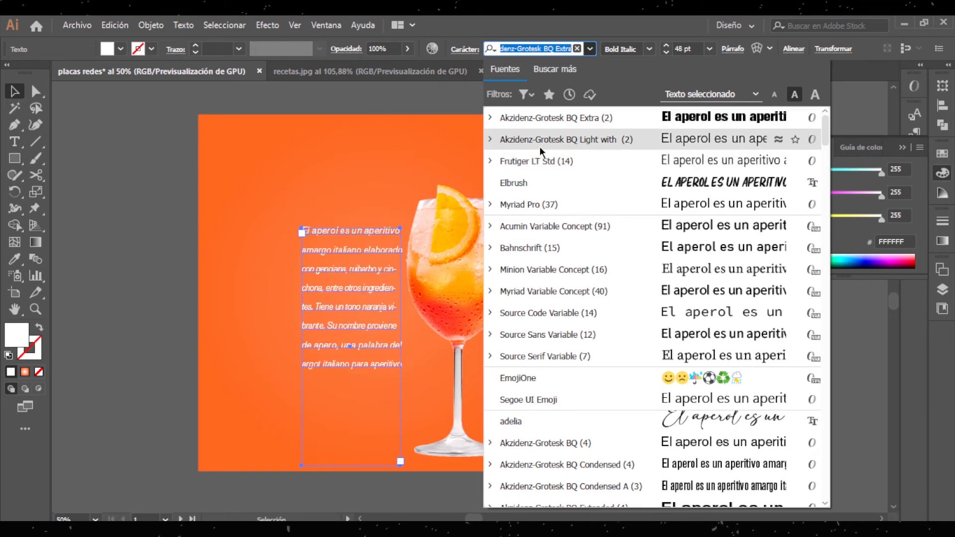
key(Escape)
click(641, 240)
- Shorten the description's text frame by raising its lower edge to just below the text
click(328, 262)
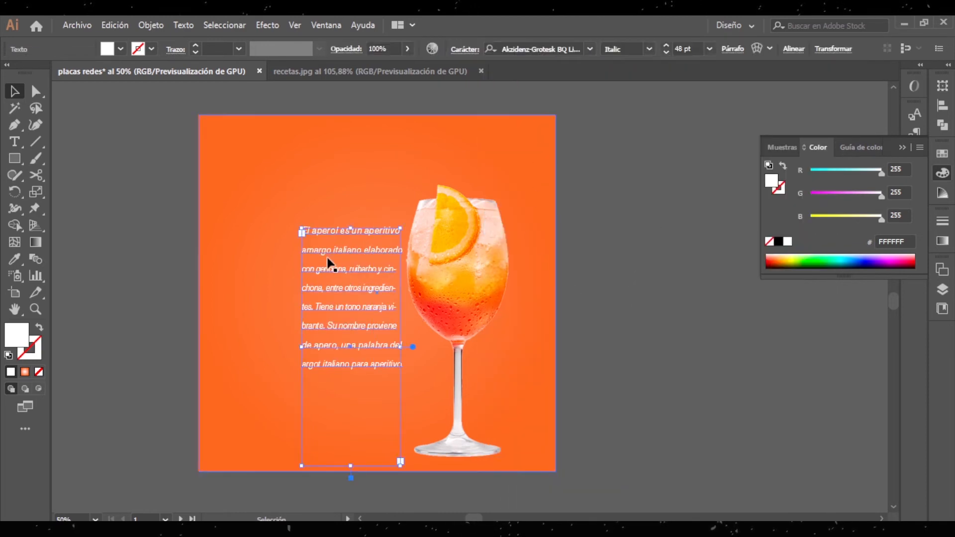
key(ctrl+plus)
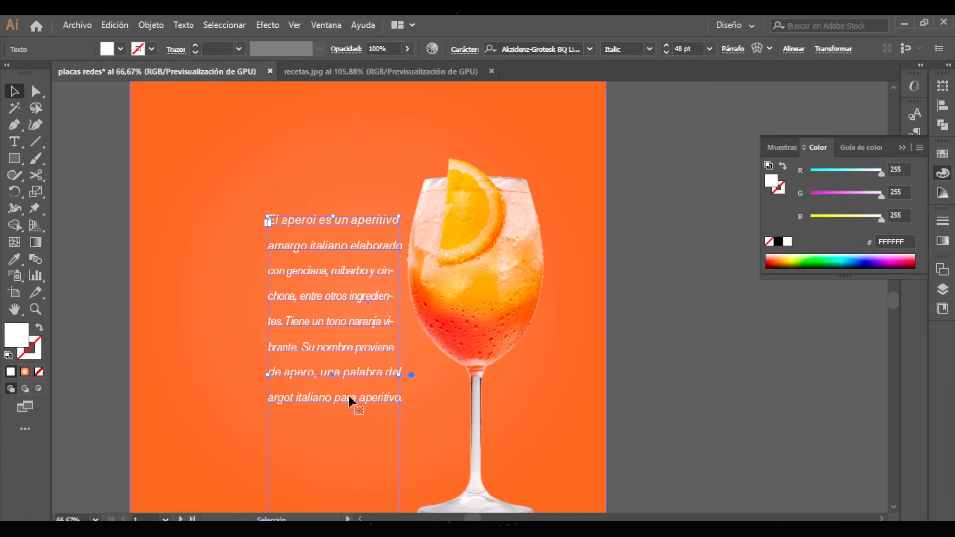
scroll(351, 401, down, 2)
drag(376, 440, 376, 376)
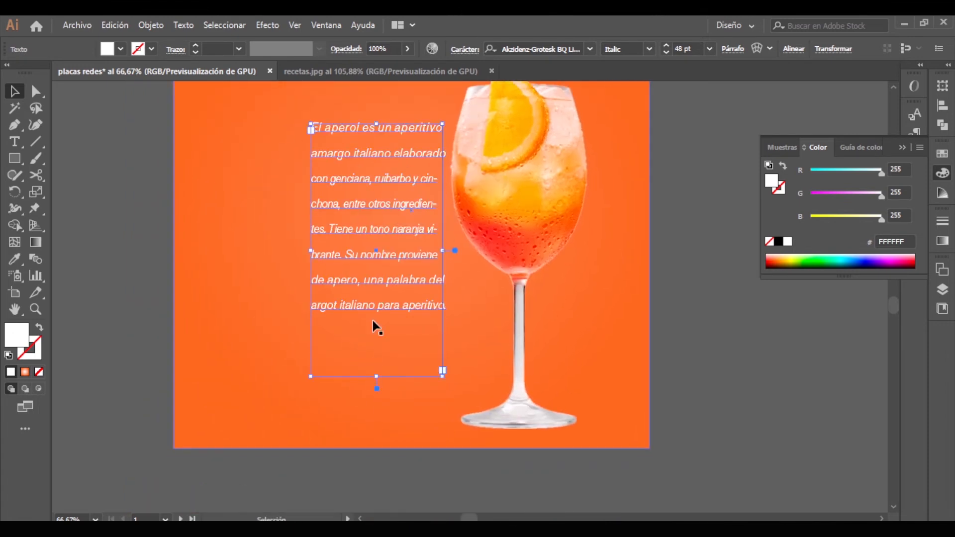
- Set the description's character tracking to 0
click(464, 49)
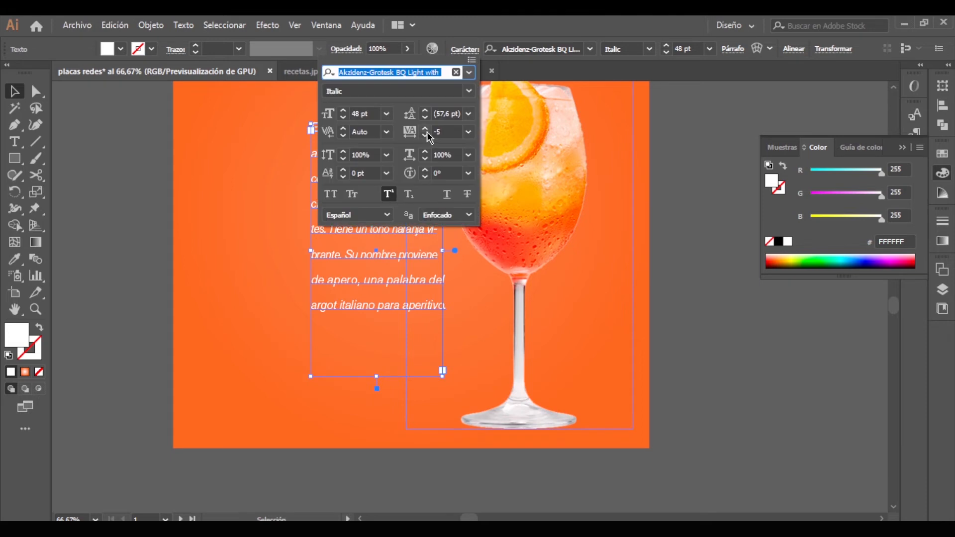
click(468, 131)
click(489, 247)
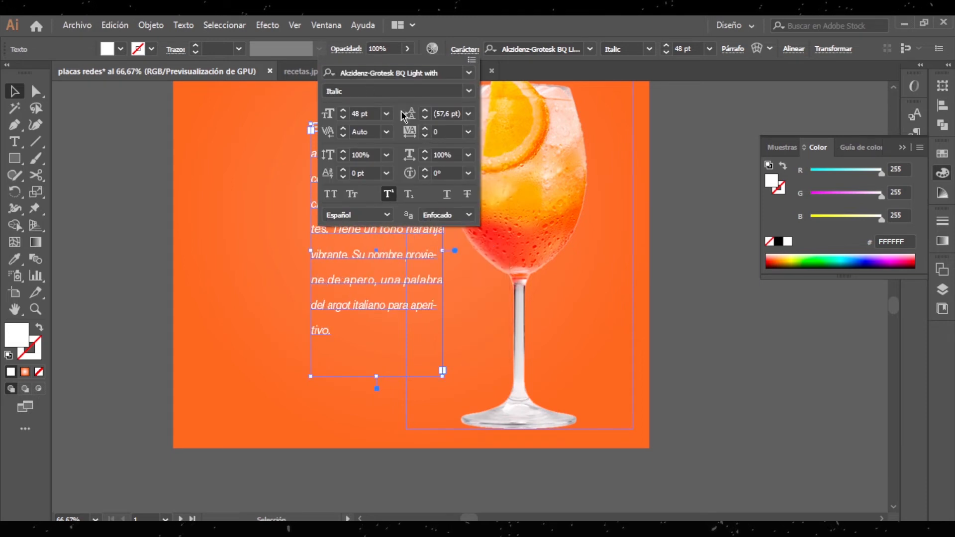
- Display the floating Character settings and place them beside the description, over the glass
click(462, 50)
click(326, 25)
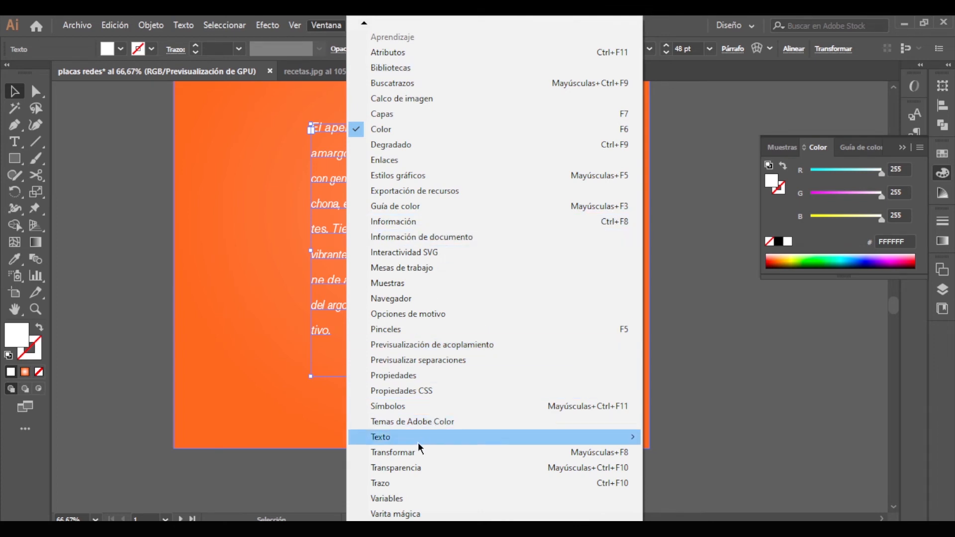
mouse_move(421, 437)
click(661, 438)
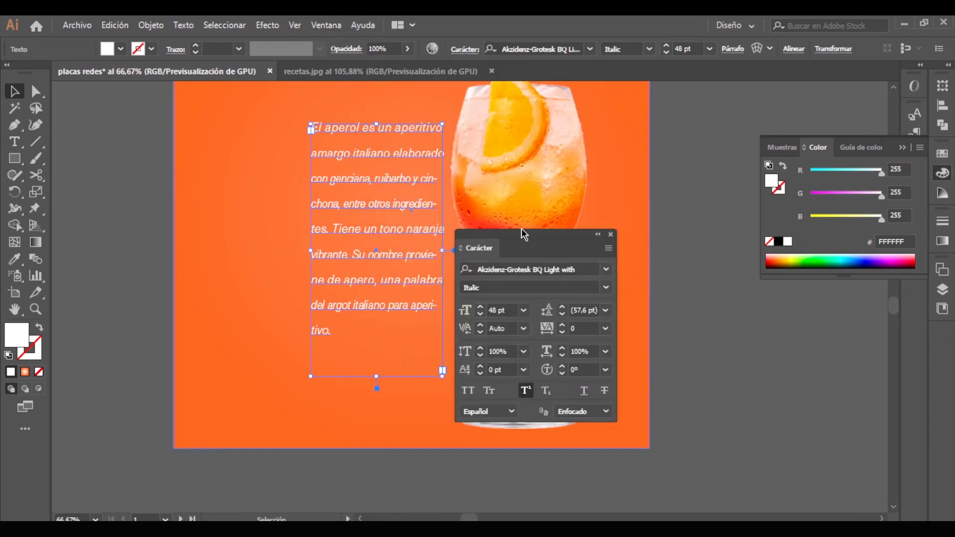
drag(537, 239, 625, 166)
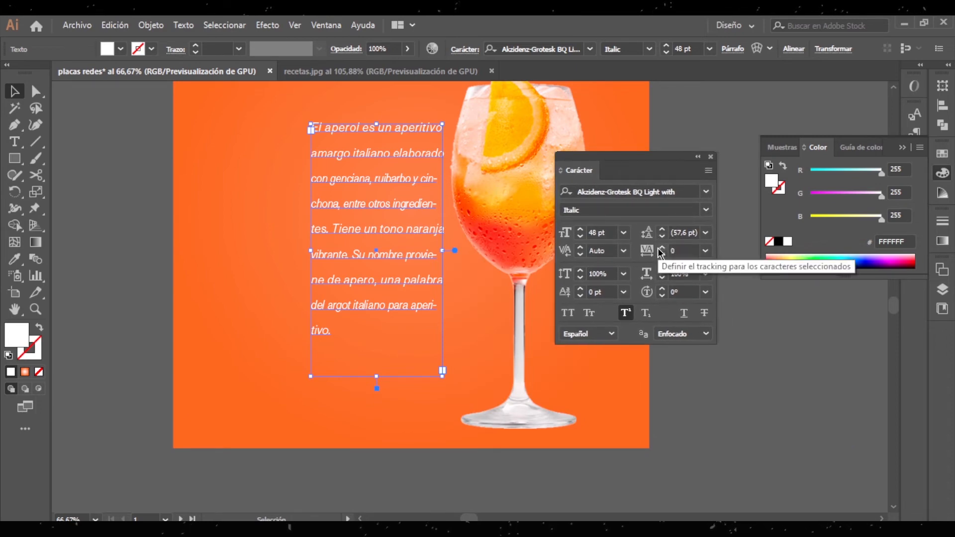
- Turn off superscript for the description and set its font size to 24 pt
click(629, 312)
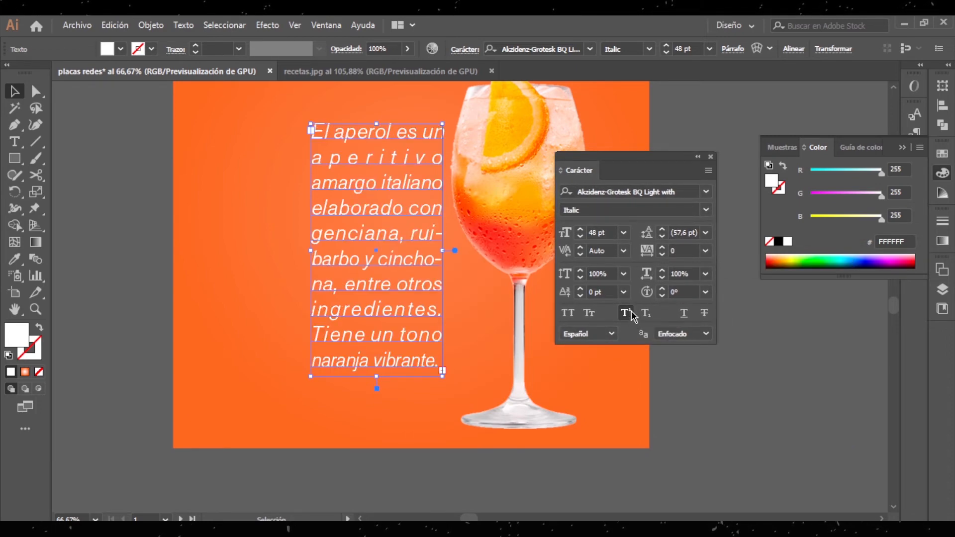
click(624, 234)
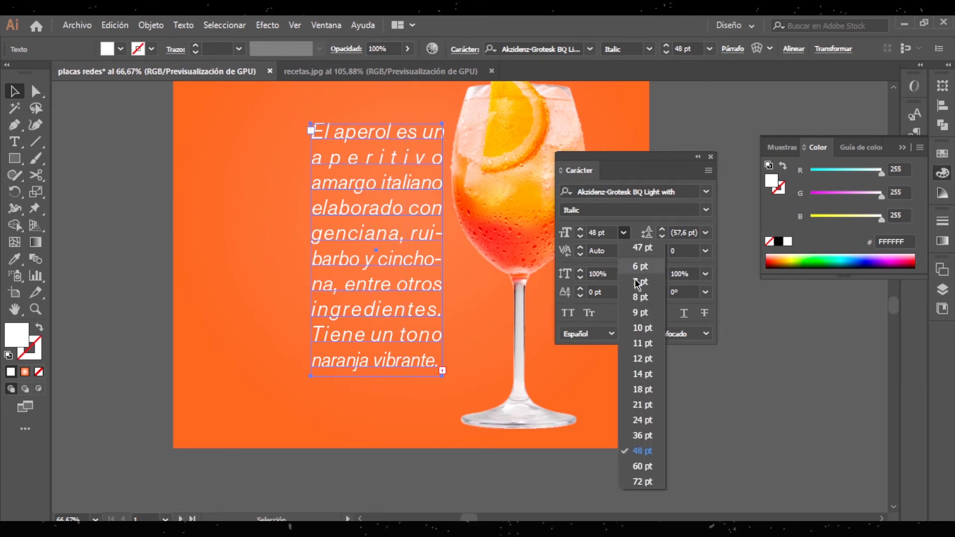
click(643, 421)
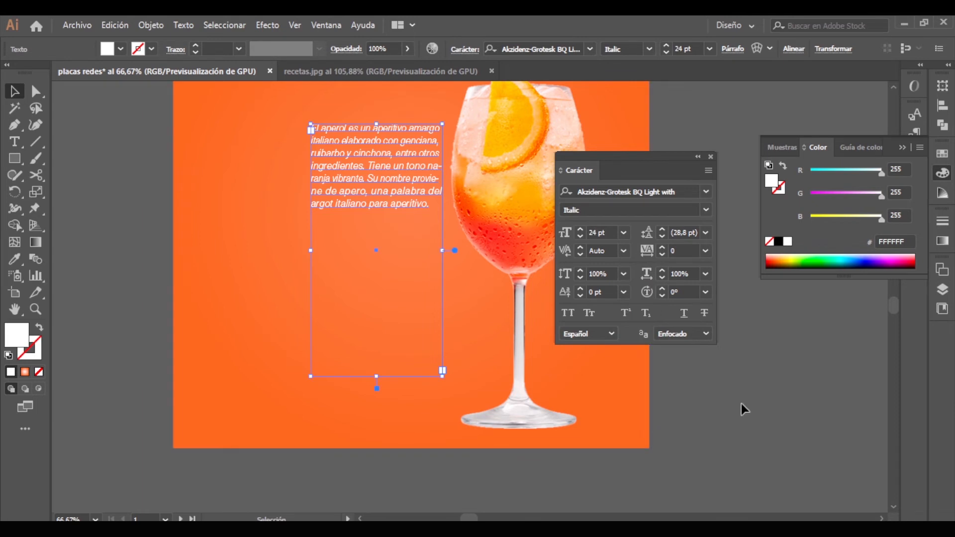
click(732, 392)
click(412, 177)
click(708, 171)
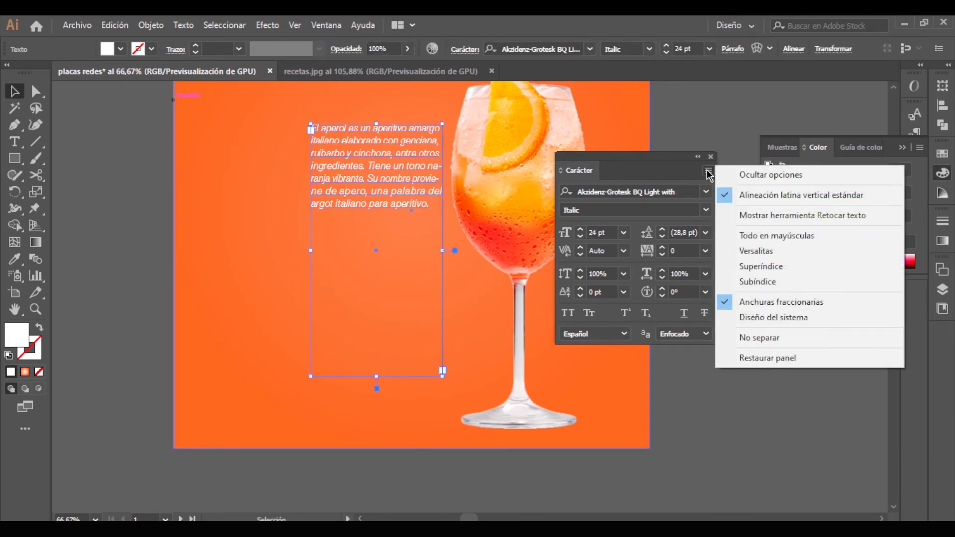
click(708, 171)
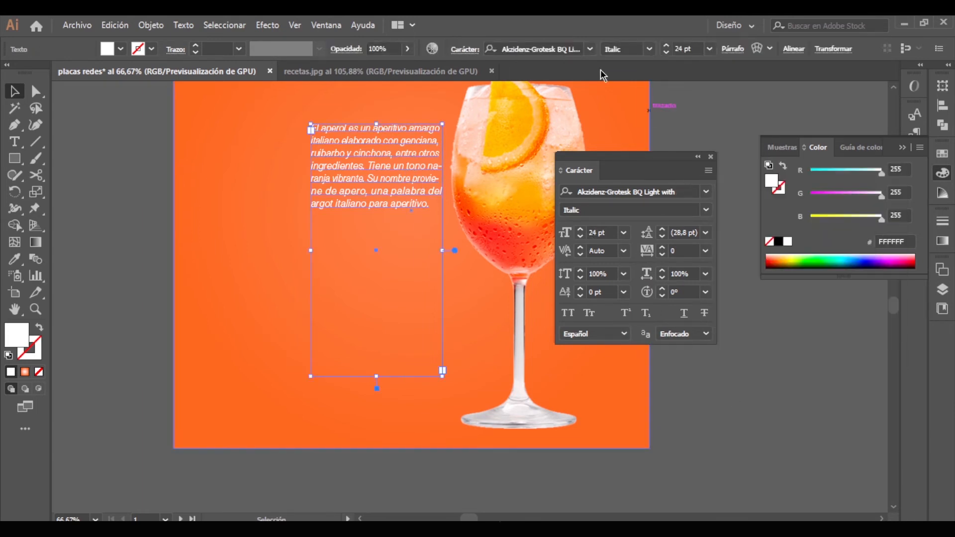
click(467, 50)
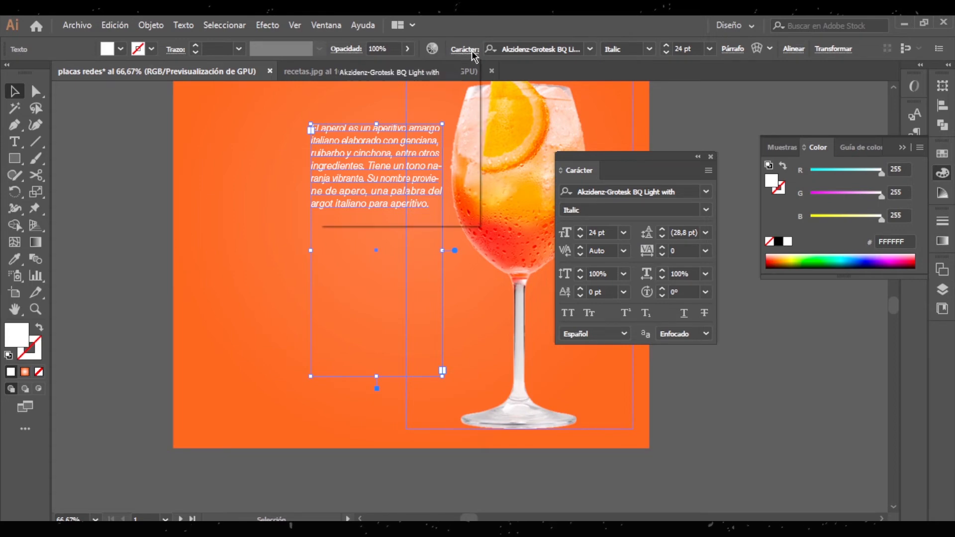
- Open the justification settings for the description's paragraph
key(Escape)
click(733, 49)
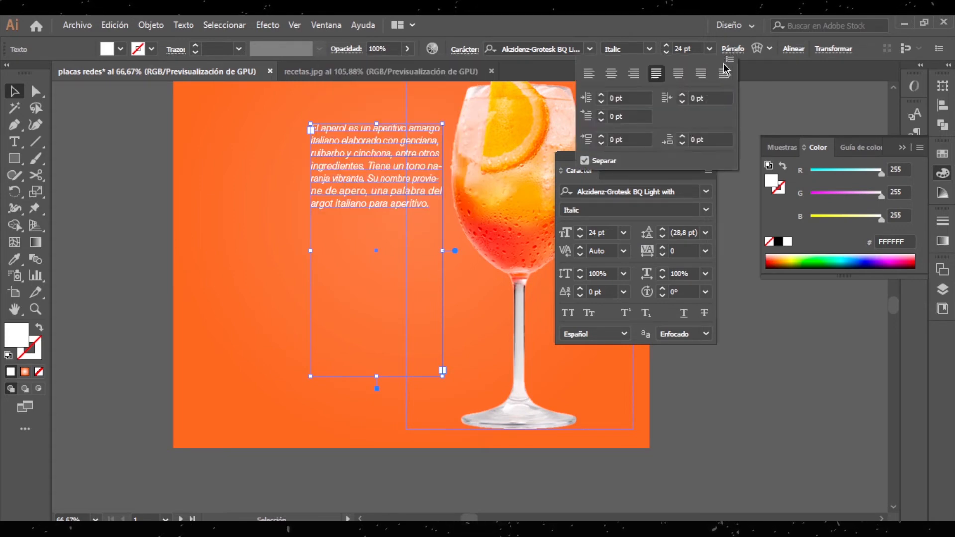
click(730, 59)
click(777, 80)
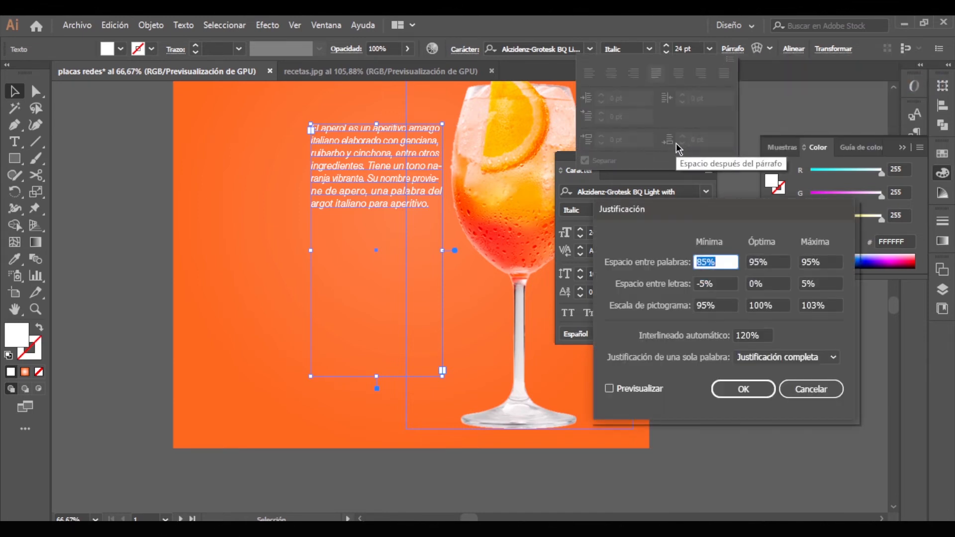
click(821, 357)
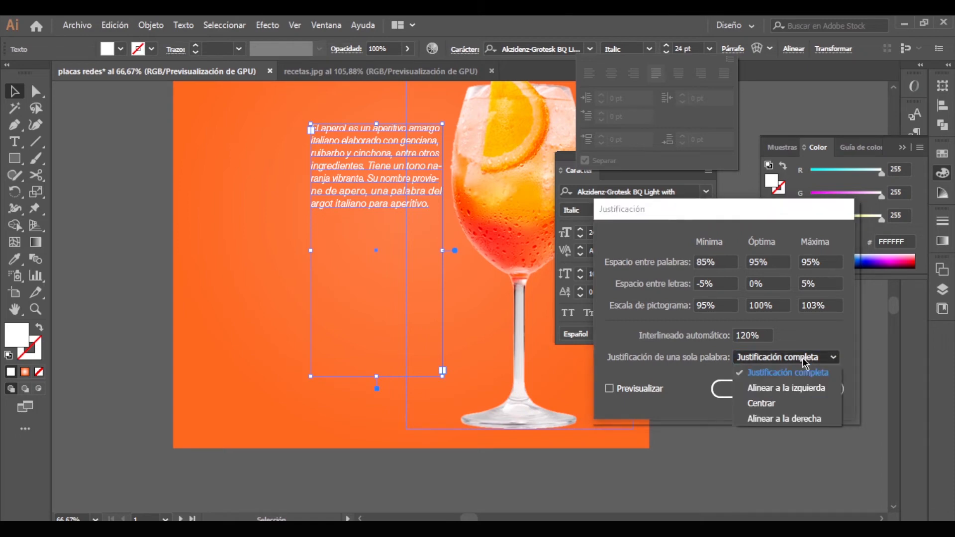
click(802, 387)
click(793, 359)
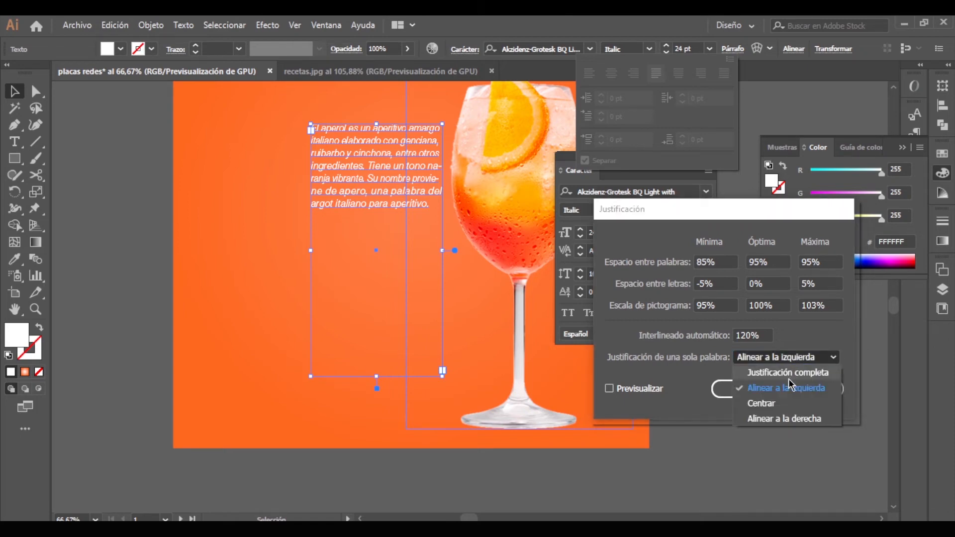
click(785, 372)
- Set the maximum word spacing to 100% in the description's justification settings
click(716, 262)
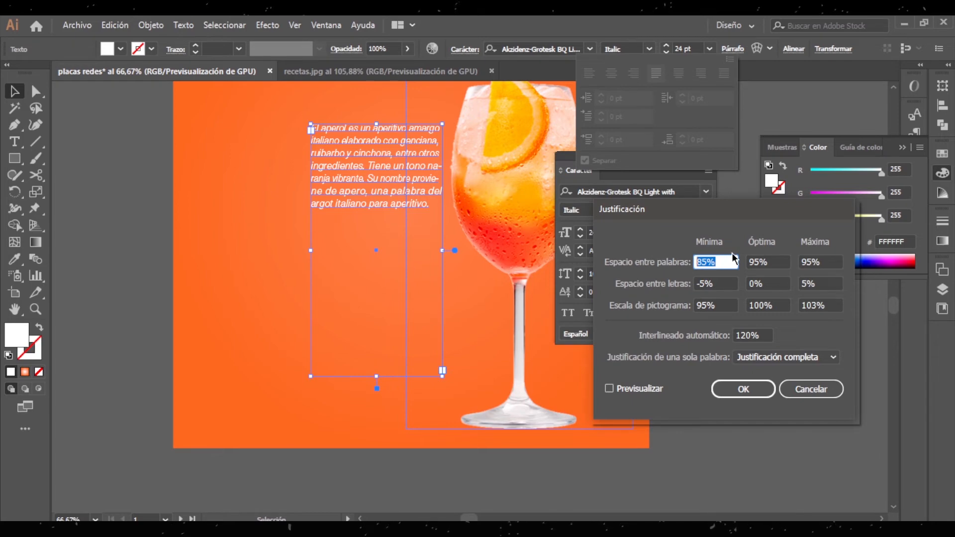
key(Tab)
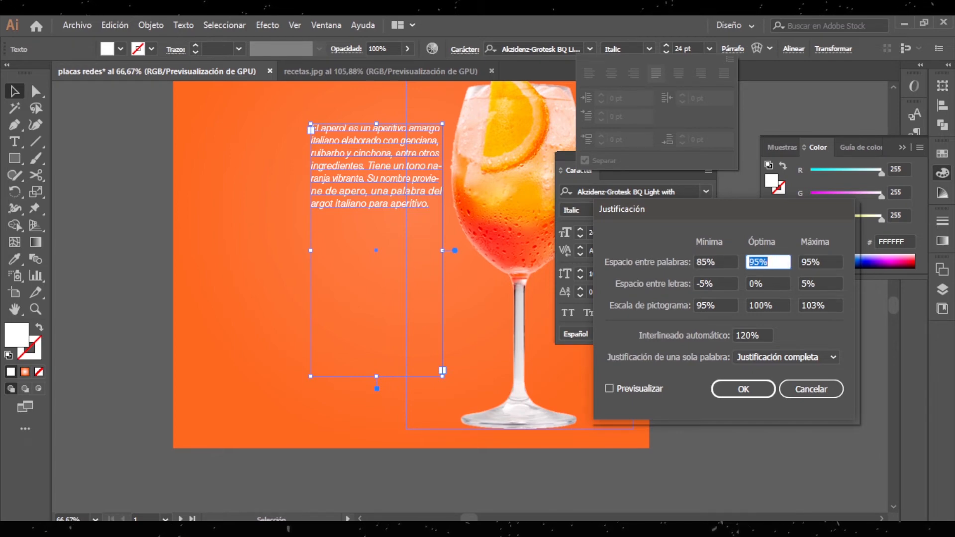
text(100)
key(Tab)
text(100)
key(Tab)
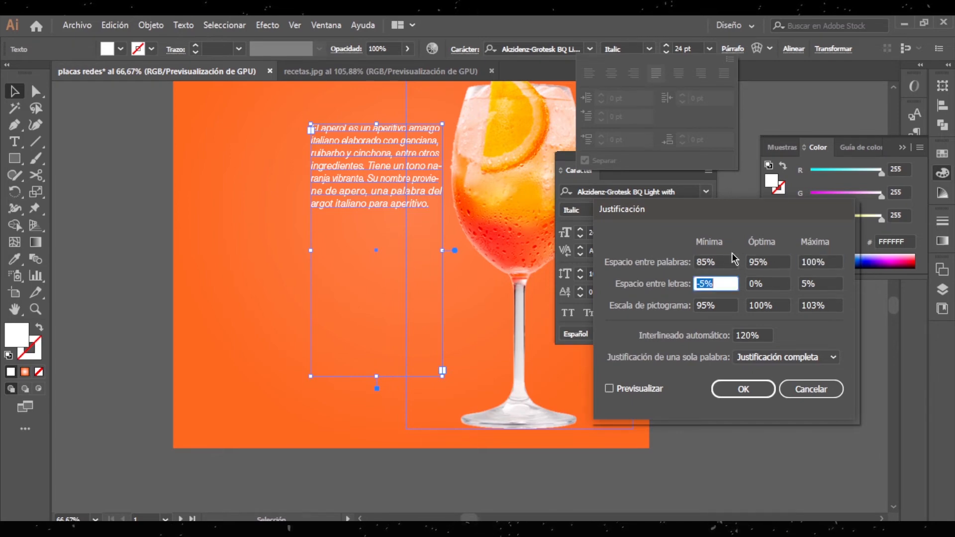
- Set the description's maximum word spacing to 105% and apply the justification settings
click(730, 260)
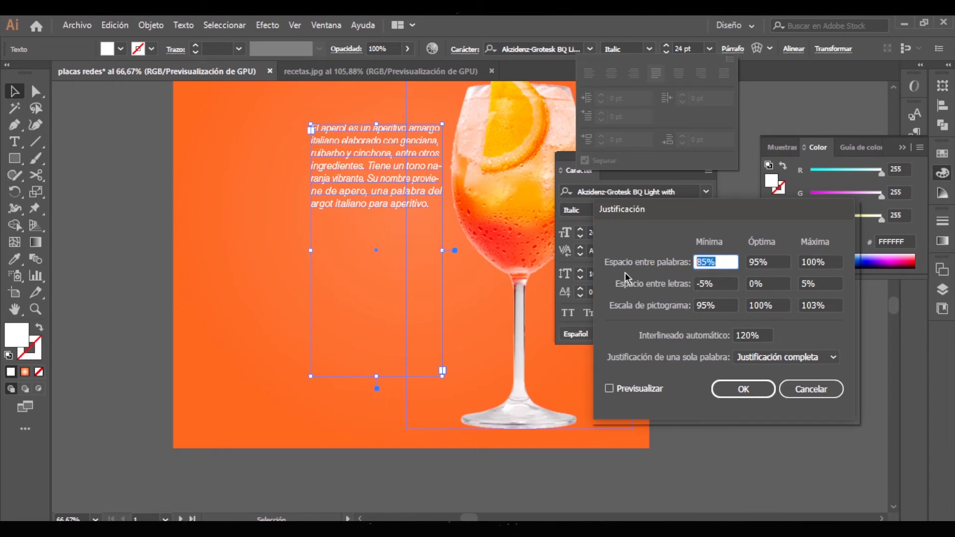
key(Tab)
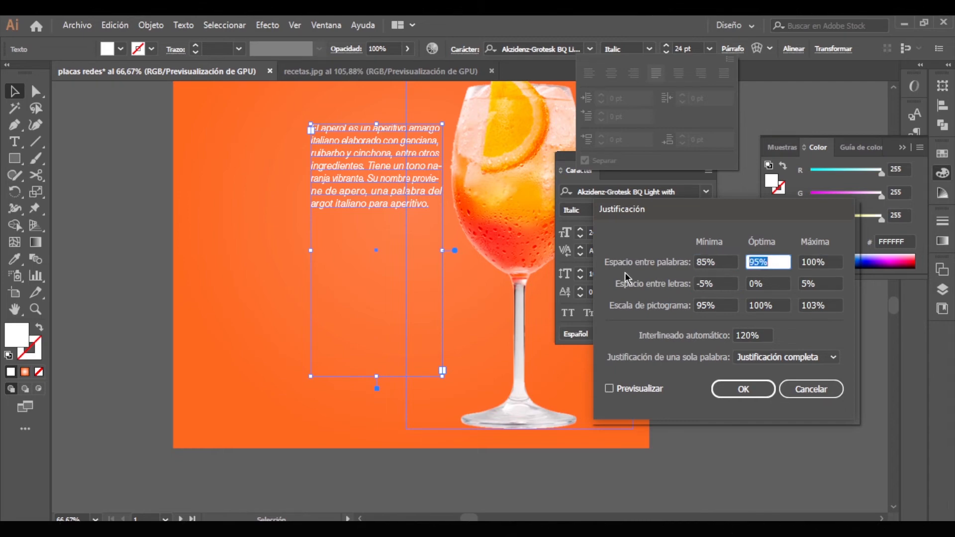
key(Tab)
key(Tab)
key(Tab)
key(Tab)
key(Tab)
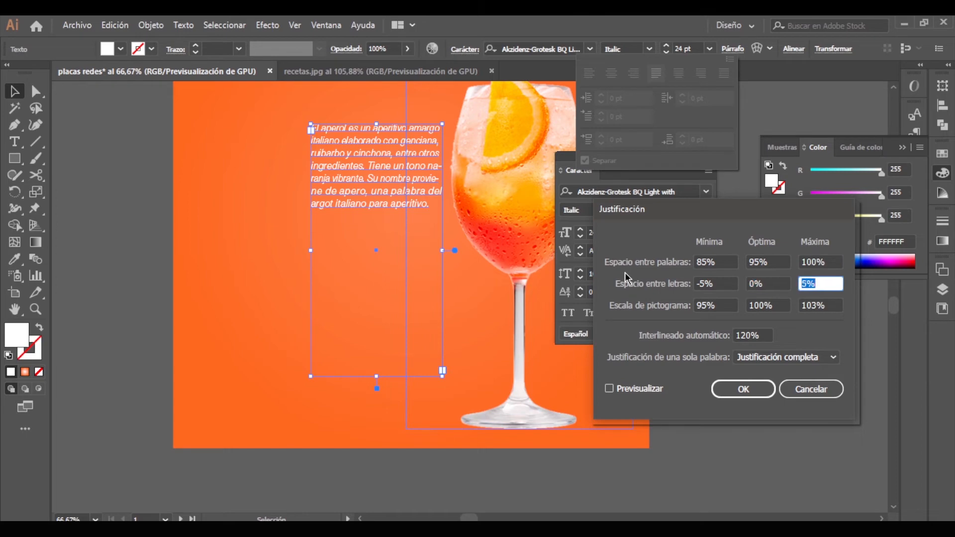
click(817, 260)
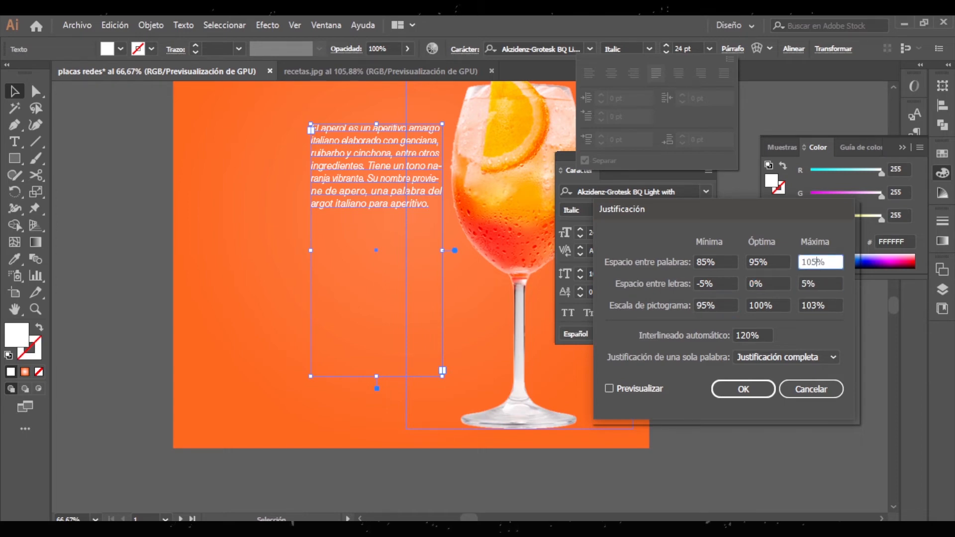
click(773, 261)
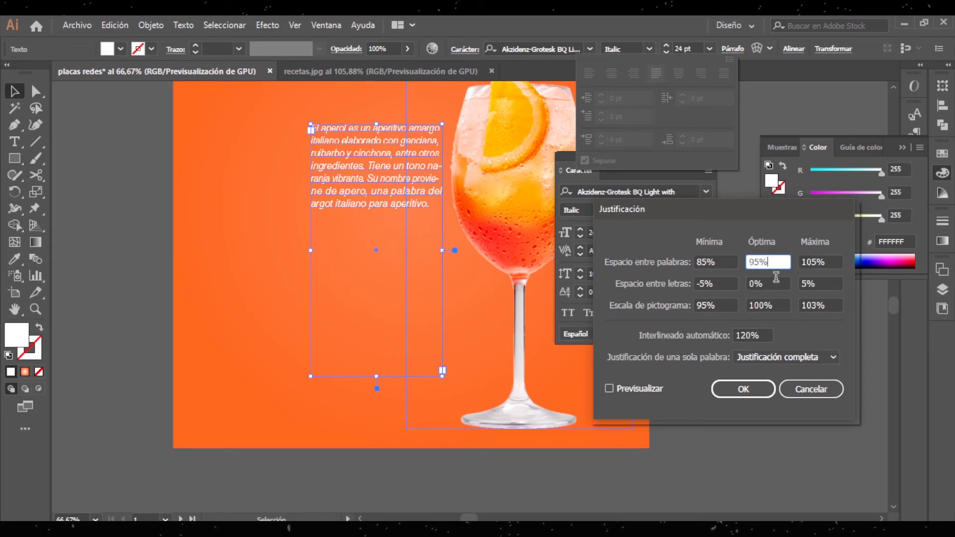
click(730, 262)
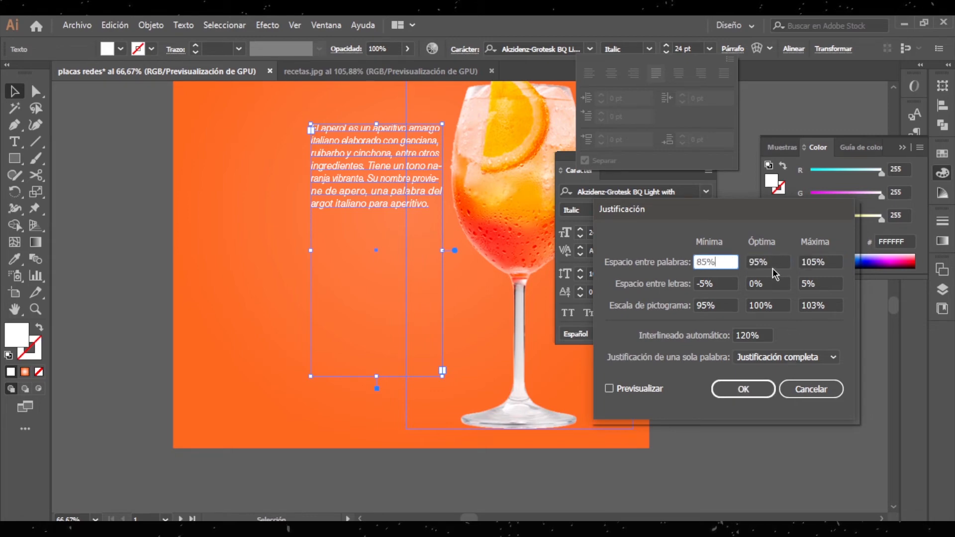
click(746, 388)
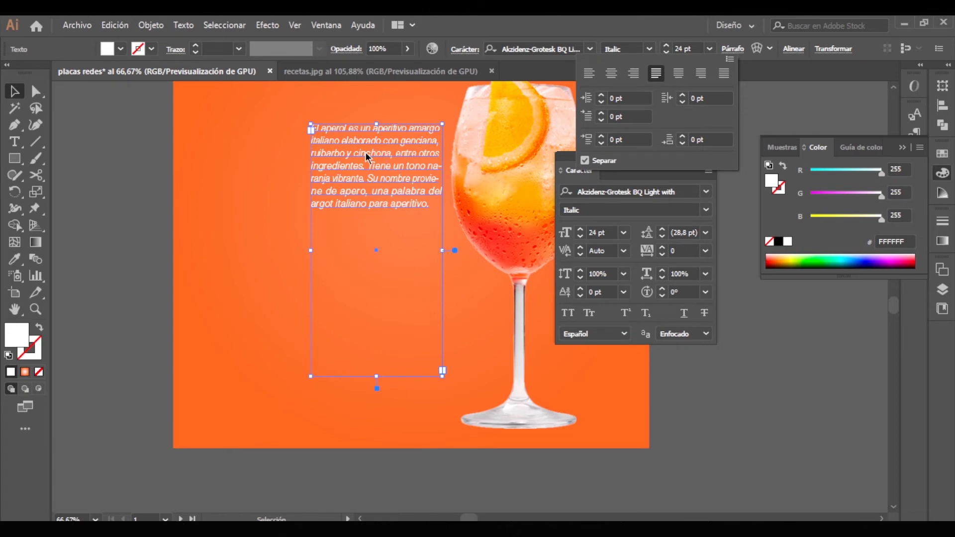
- Set the description's font size to 27 pt
click(370, 170)
click(709, 387)
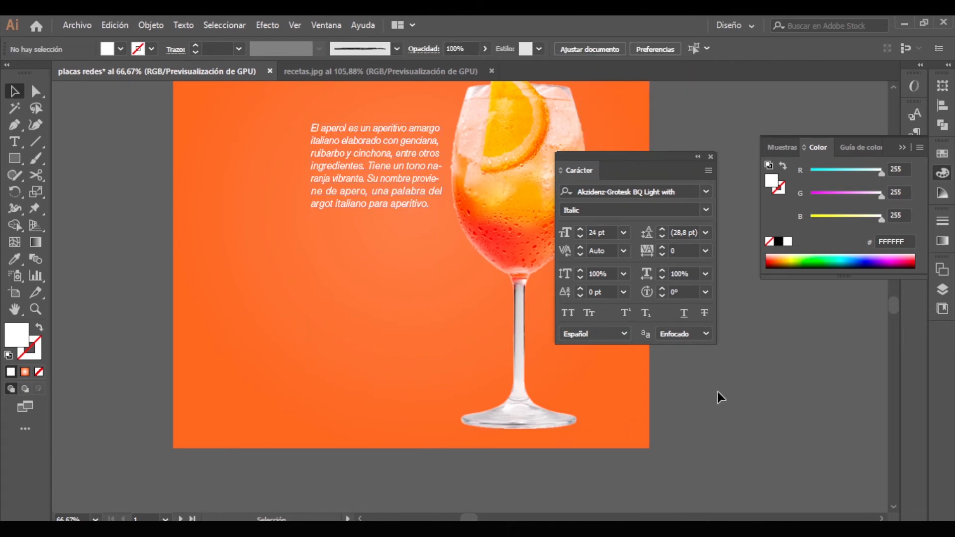
scroll(386, 207, up, 3)
scroll(386, 207, right, 2)
click(361, 279)
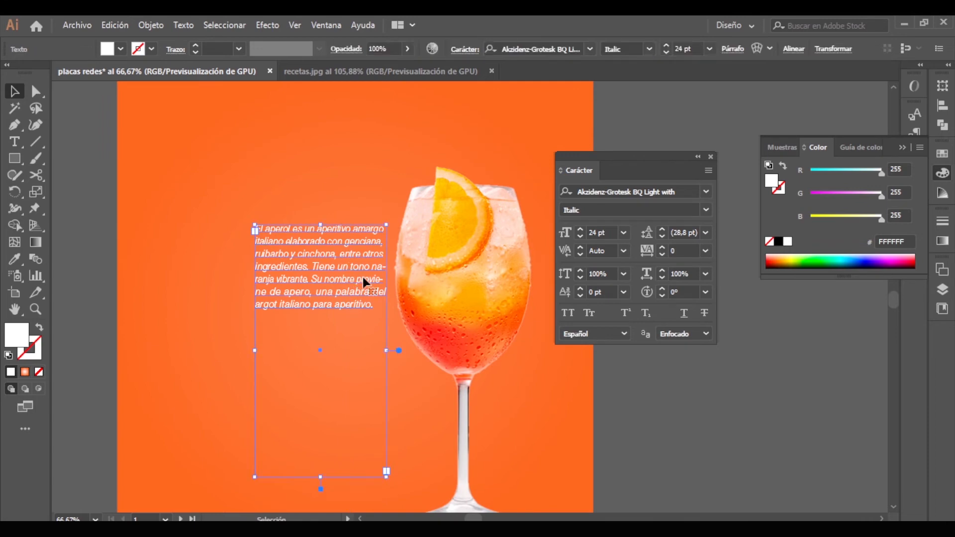
scroll(388, 242, up, 3)
scroll(377, 251, down, 1)
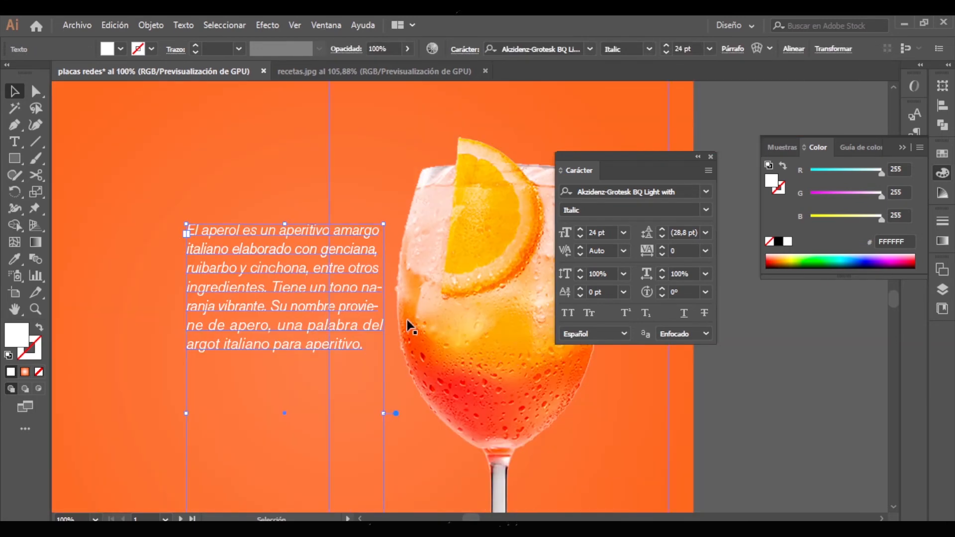
scroll(362, 226, down, 3)
scroll(361, 226, left, 2)
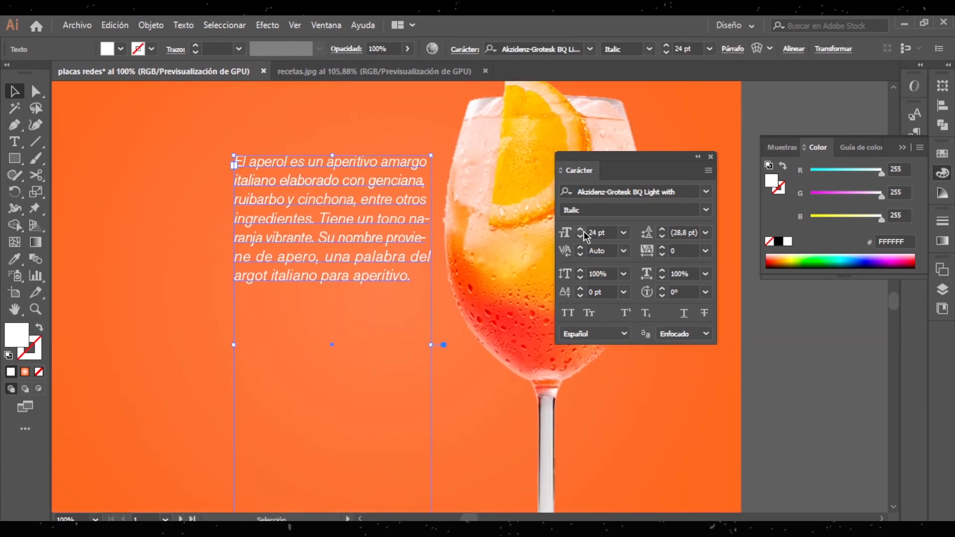
click(581, 229)
click(581, 230)
click(580, 229)
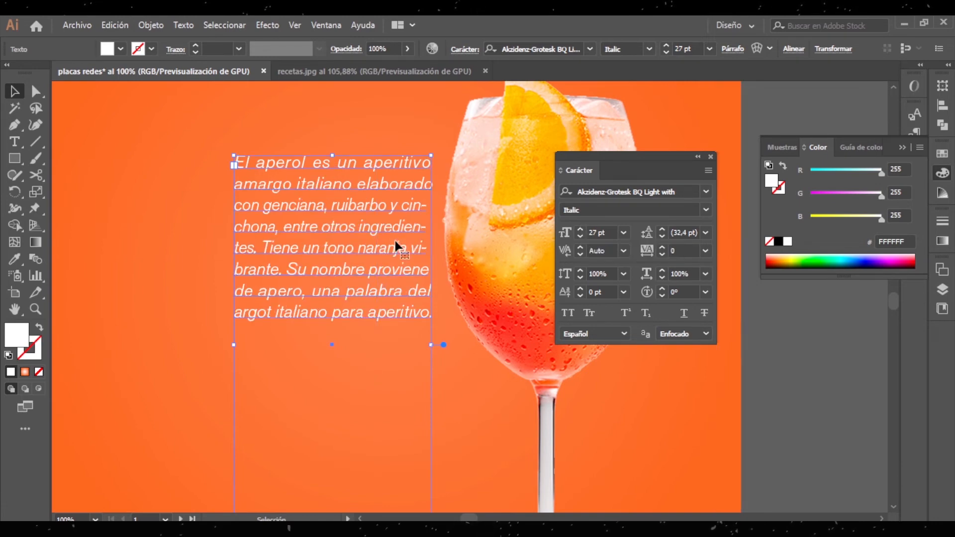
- Change the description's font to Helvetica Neue LT Std in the 56 Italic style
click(710, 195)
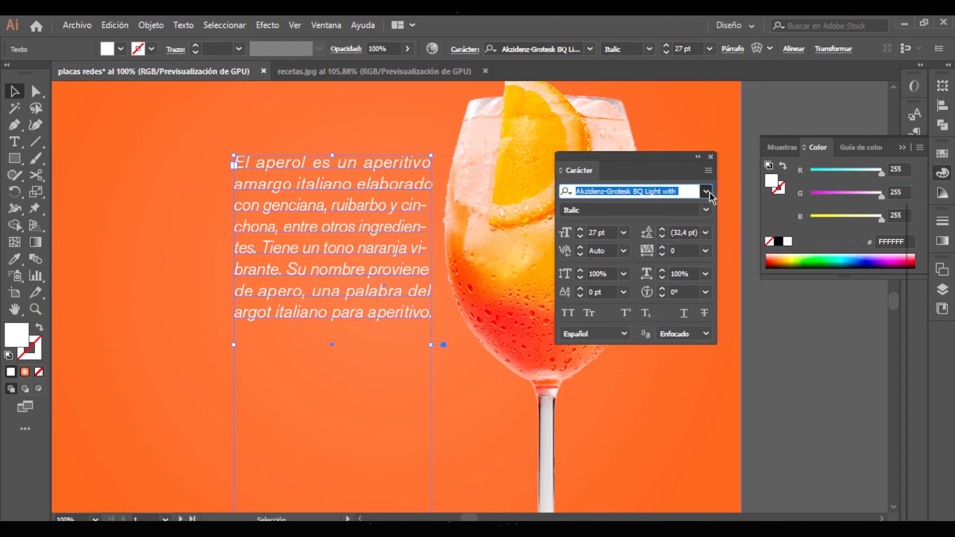
click(706, 192)
scroll(688, 411, down, 20)
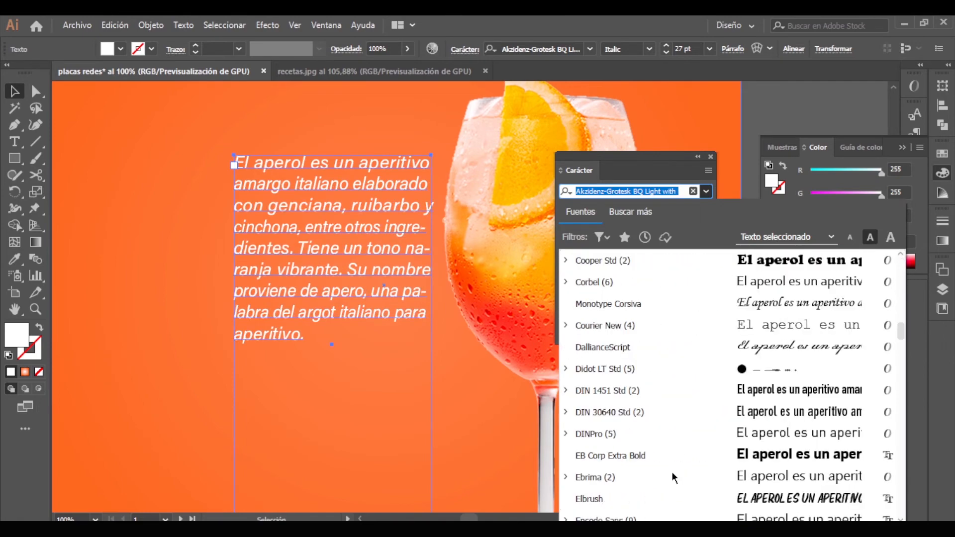
scroll(664, 455, down, 10)
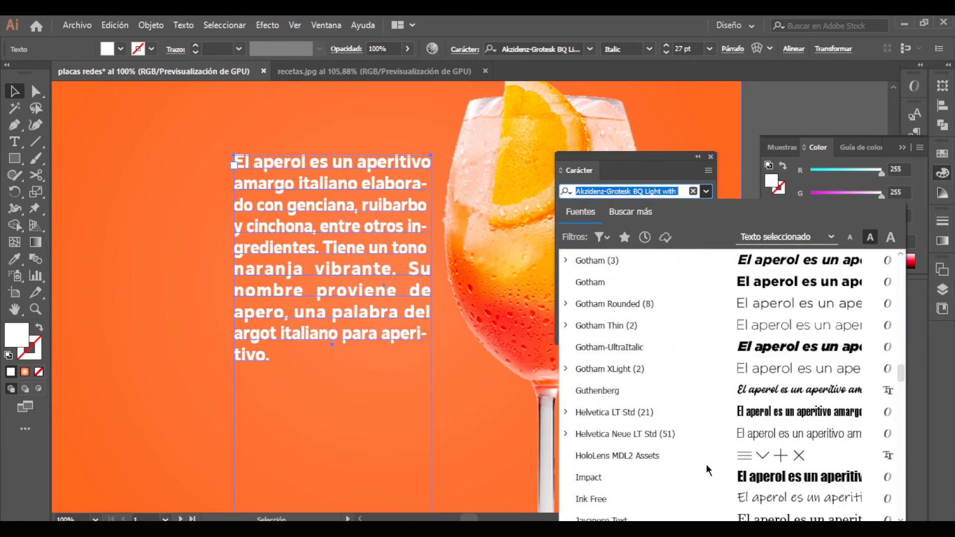
click(752, 437)
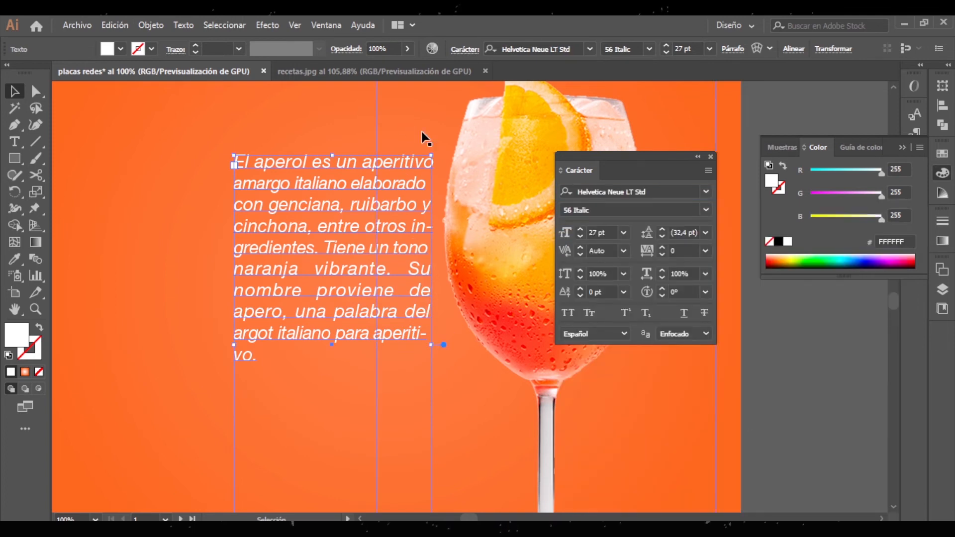
- Move the description closer to the glass and extend its text frame upward to about the glass rim
mouse_move(430, 183)
mouse_down()
mouse_move(415, 189)
mouse_move(440, 184)
mouse_move(416, 186)
mouse_up()
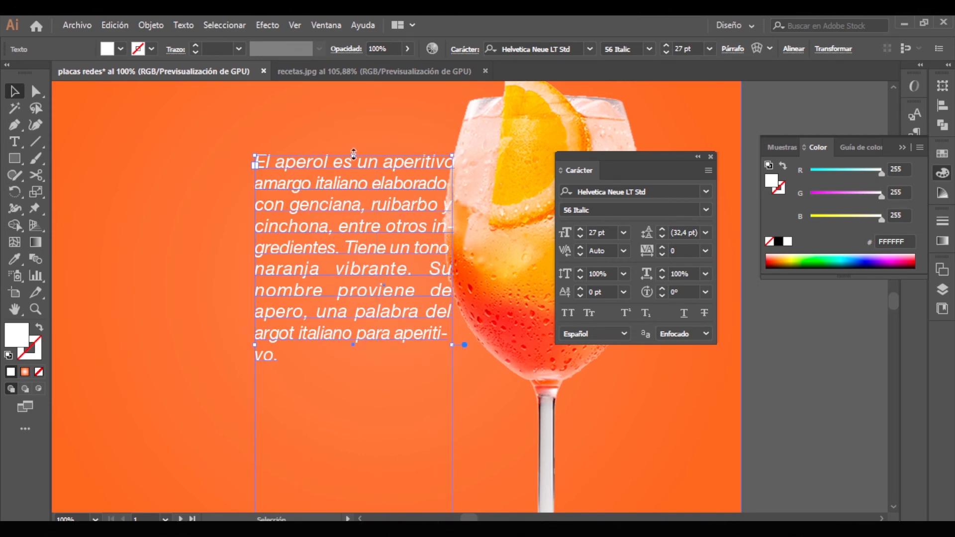
drag(353, 154, 353, 105)
- Set the description's leading to 36 pt and move the text frame slightly down and away from the glass
click(706, 233)
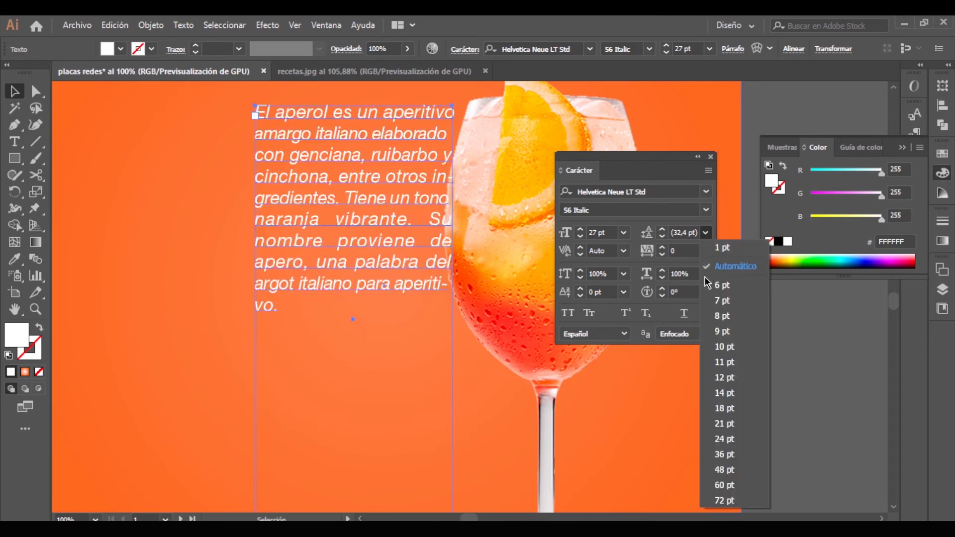
click(725, 455)
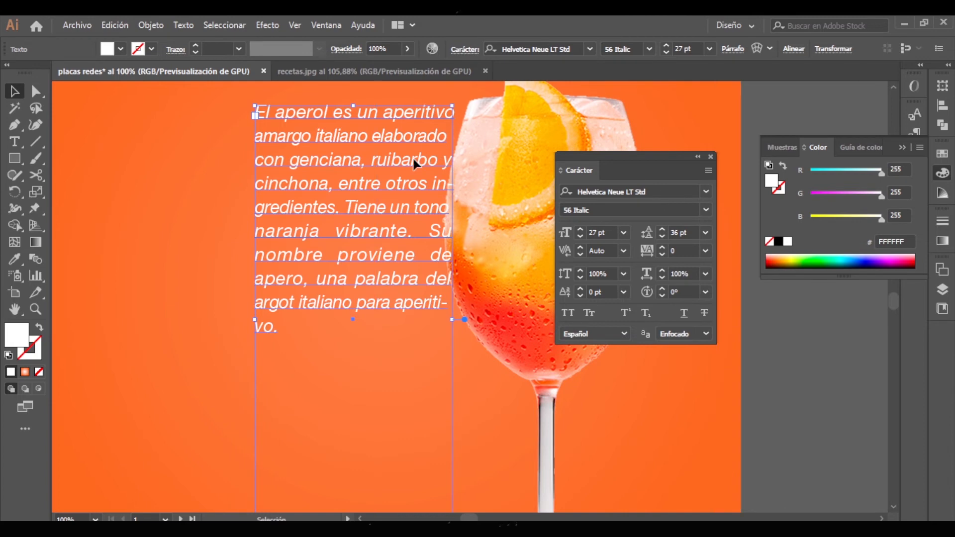
drag(414, 166, 410, 179)
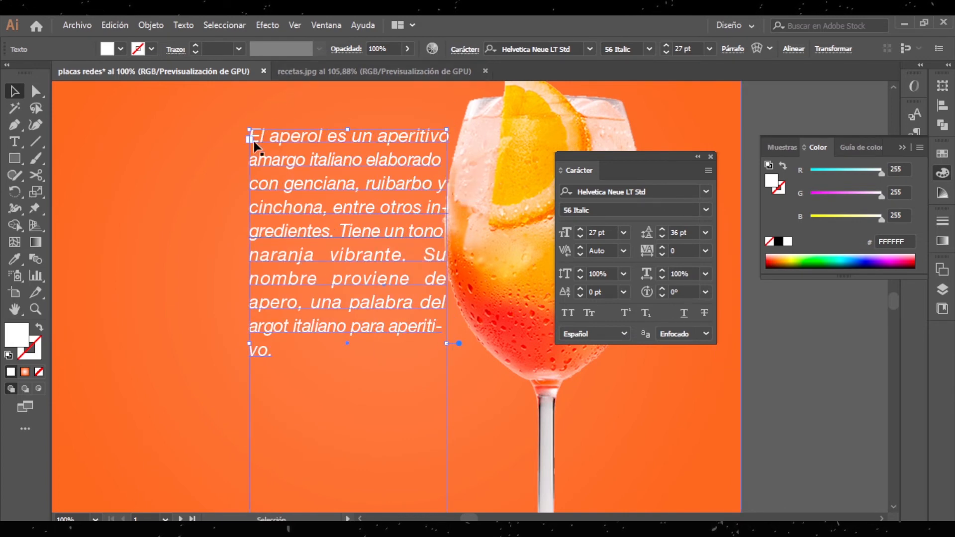
- Create a text wrap on the selected description and accept wrapping around all selected objects
scroll(449, 193, down, 1)
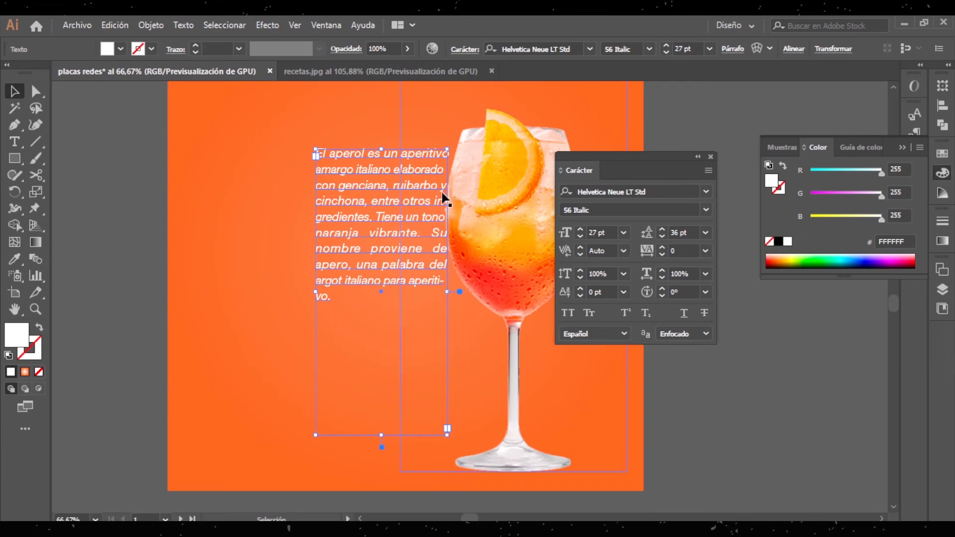
click(160, 26)
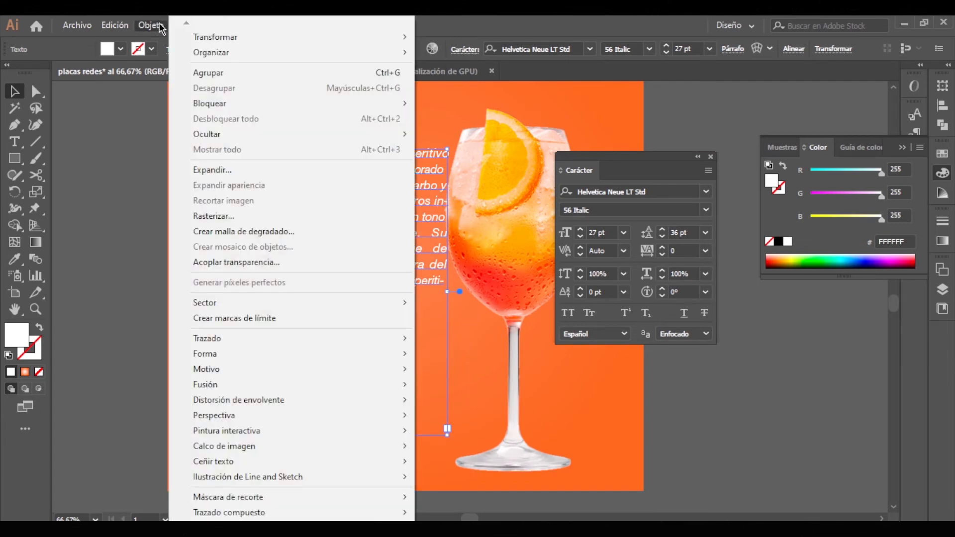
mouse_move(219, 462)
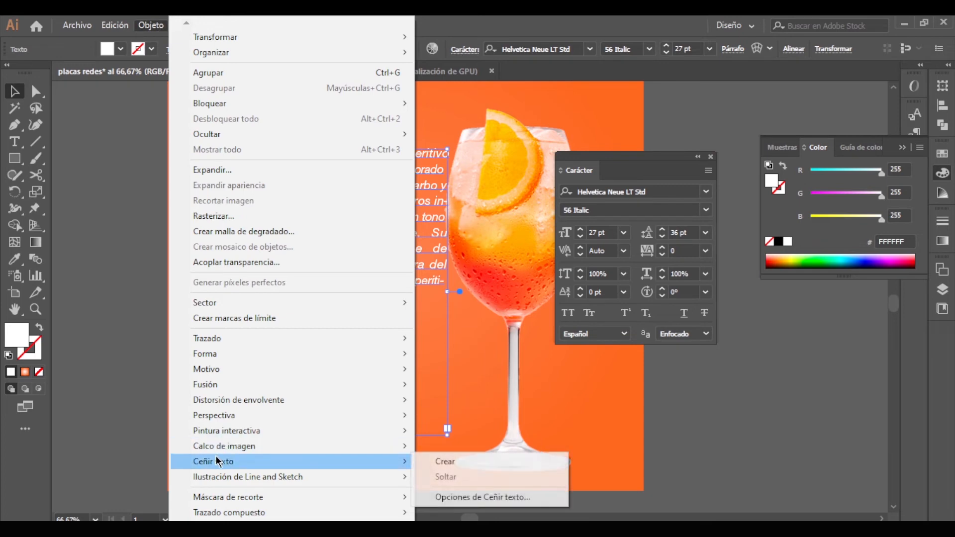
click(467, 473)
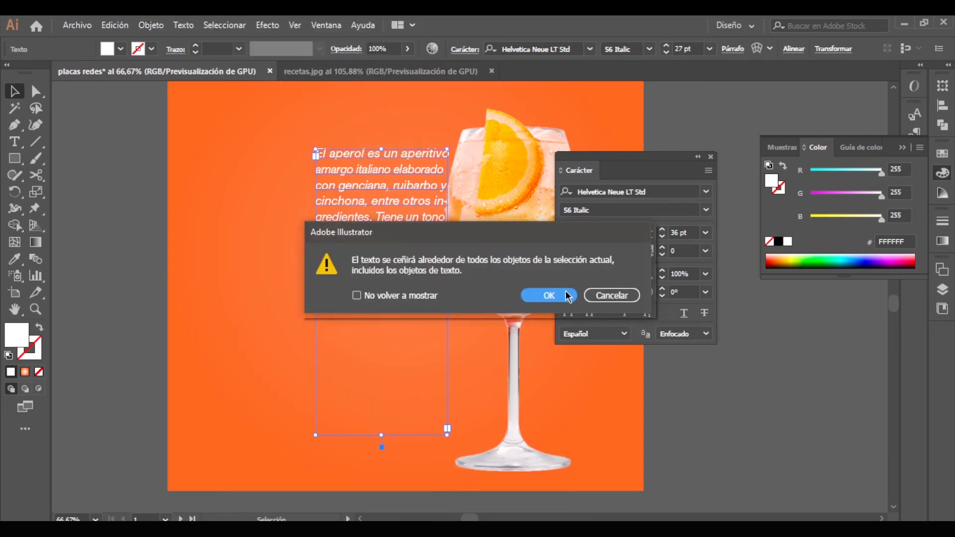
click(549, 296)
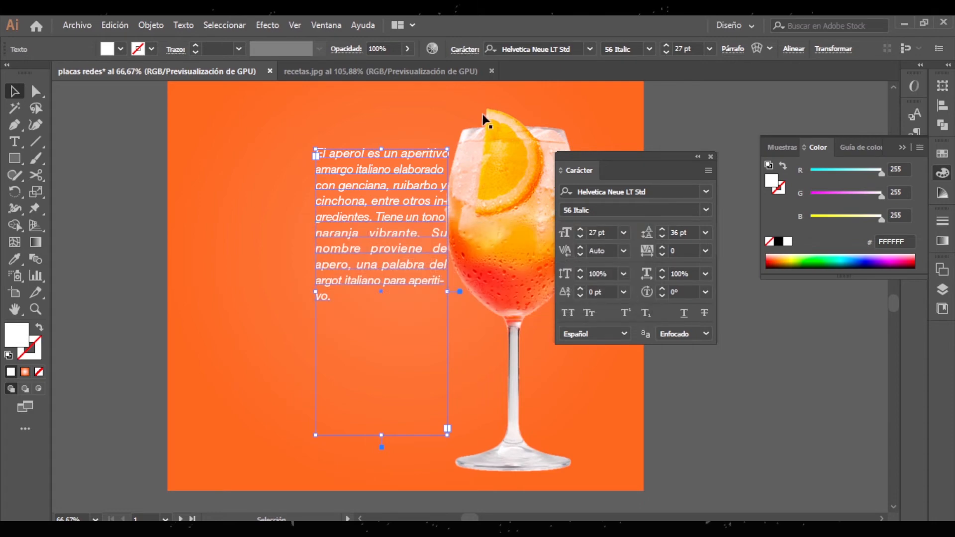
- Create a text wrap on the glass image and the description together, accepting wrapping around all selected objects
click(429, 242)
drag(378, 234, 231, 249)
click(631, 441)
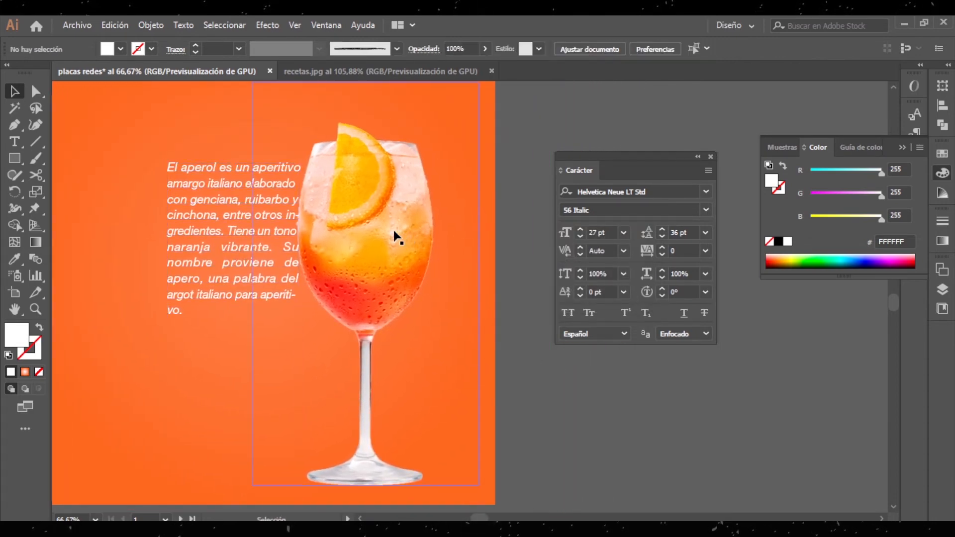
click(392, 228)
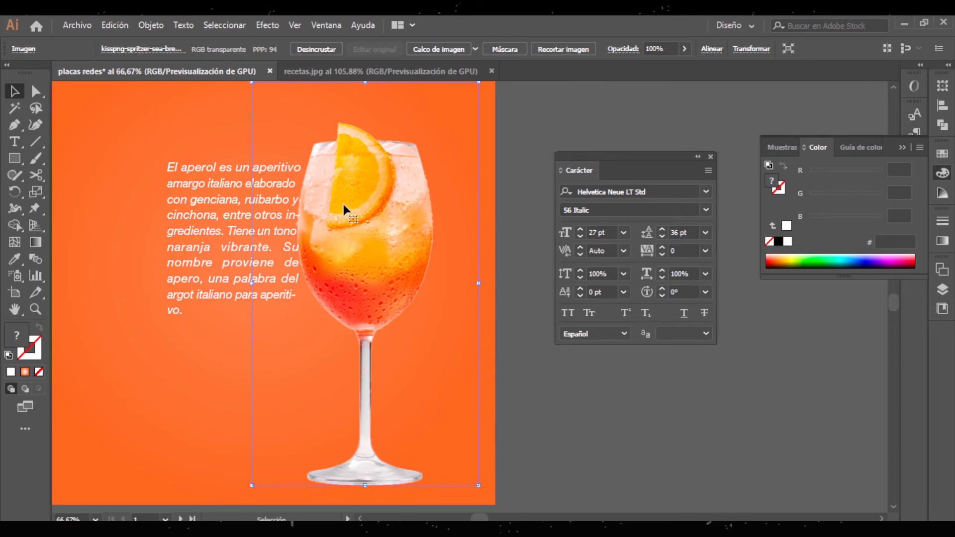
shift+click(208, 215)
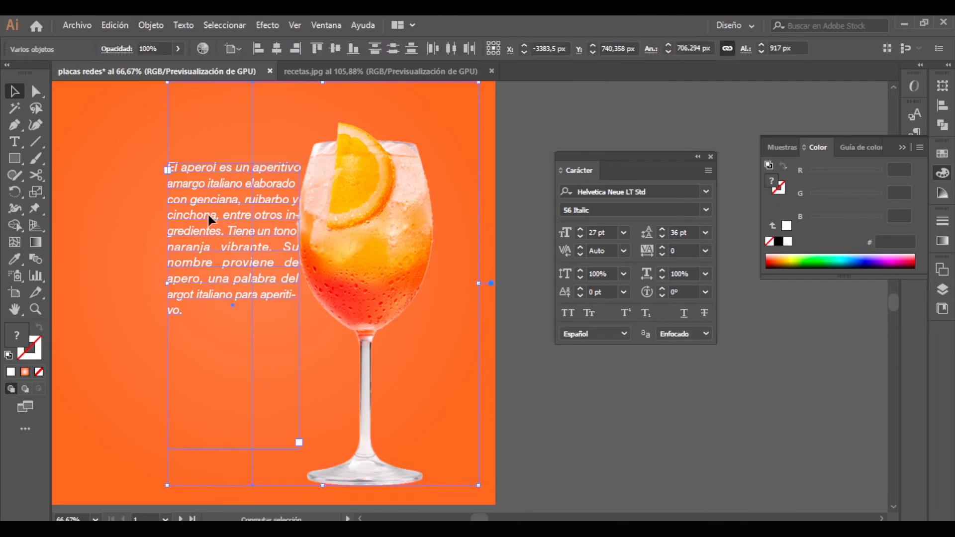
click(173, 23)
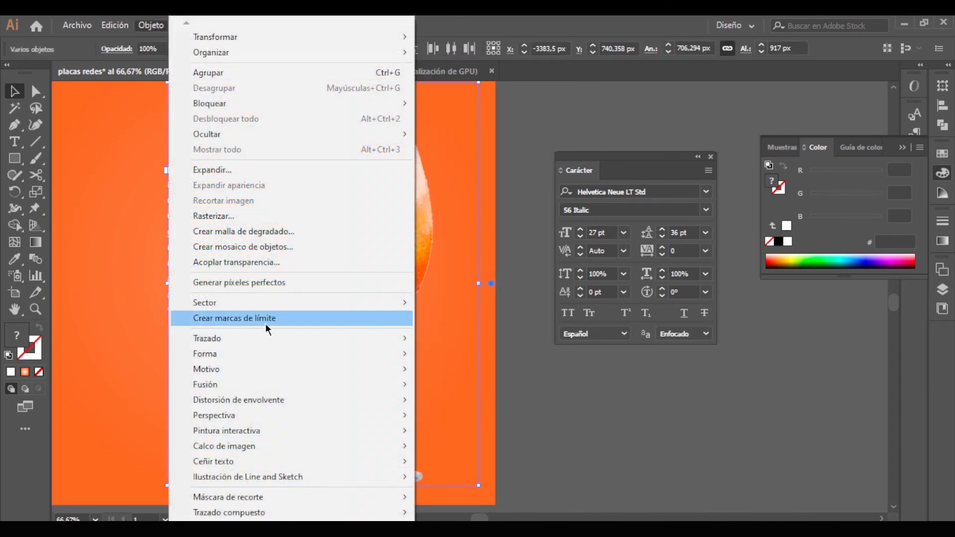
mouse_move(278, 429)
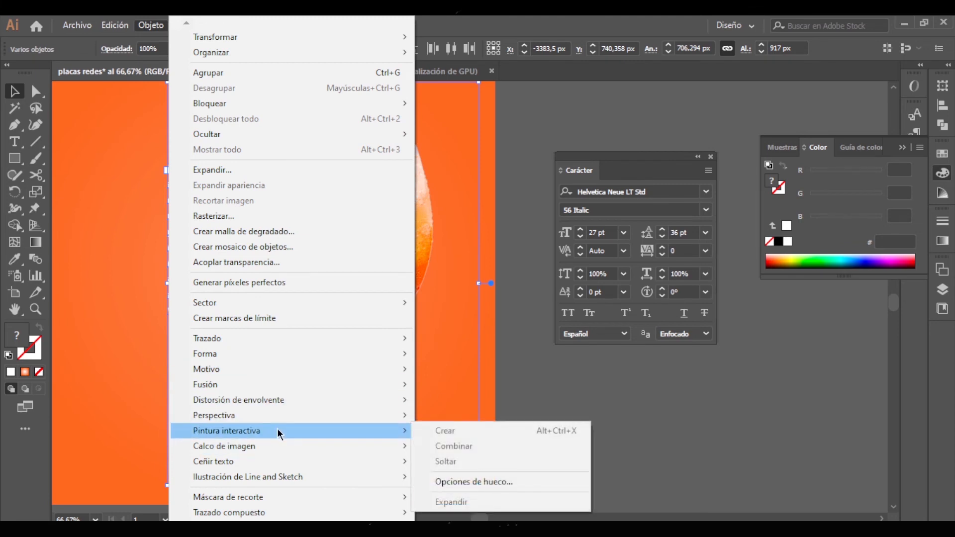
mouse_move(281, 461)
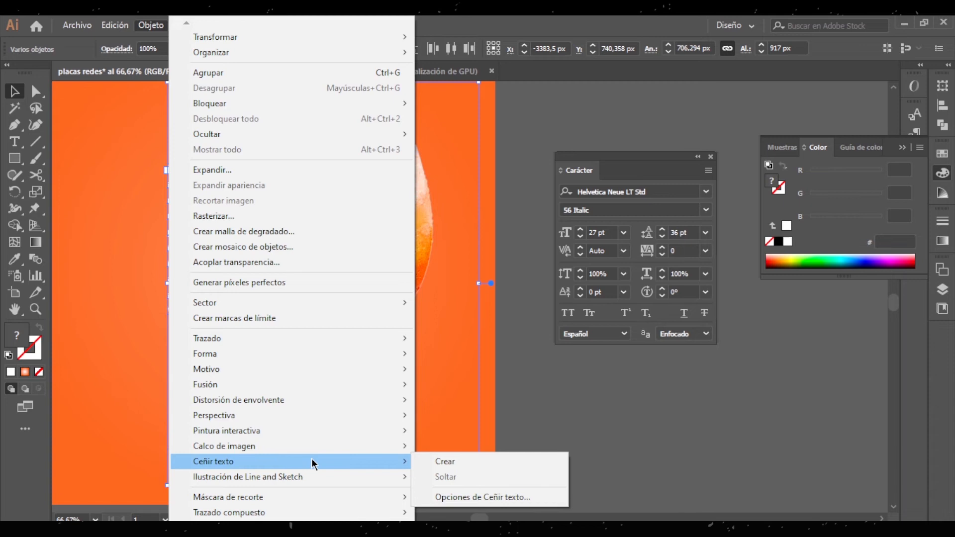
click(437, 461)
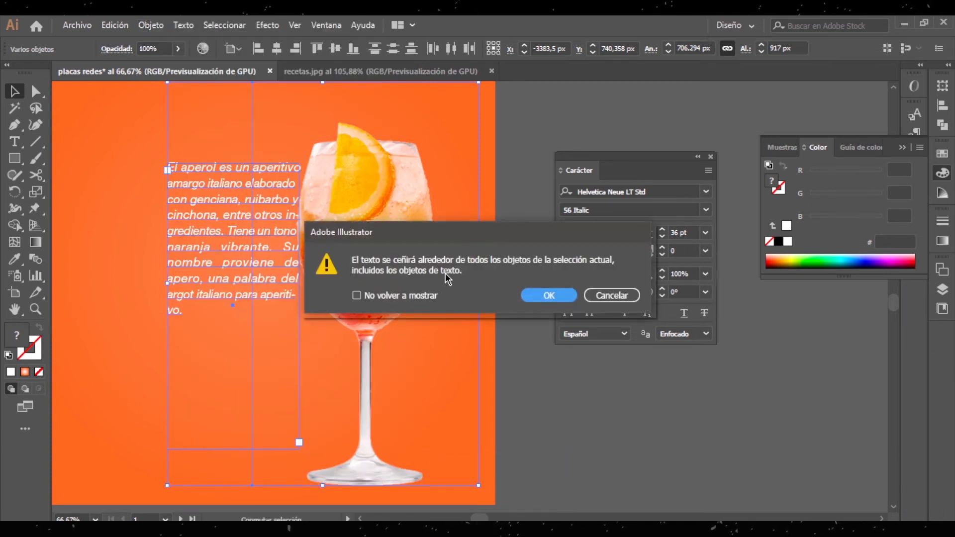
click(549, 295)
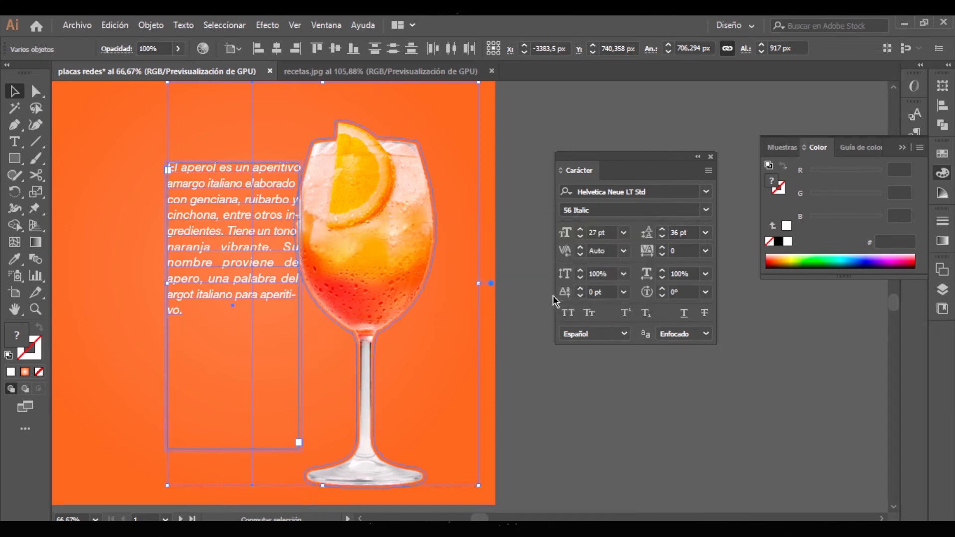
click(570, 416)
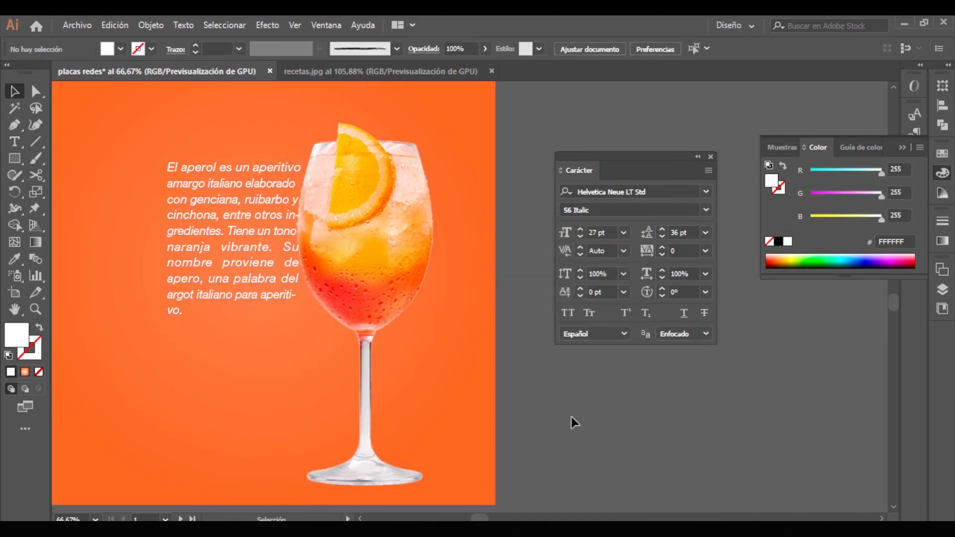
- Undo the text wraps and the description's last move
click(321, 264)
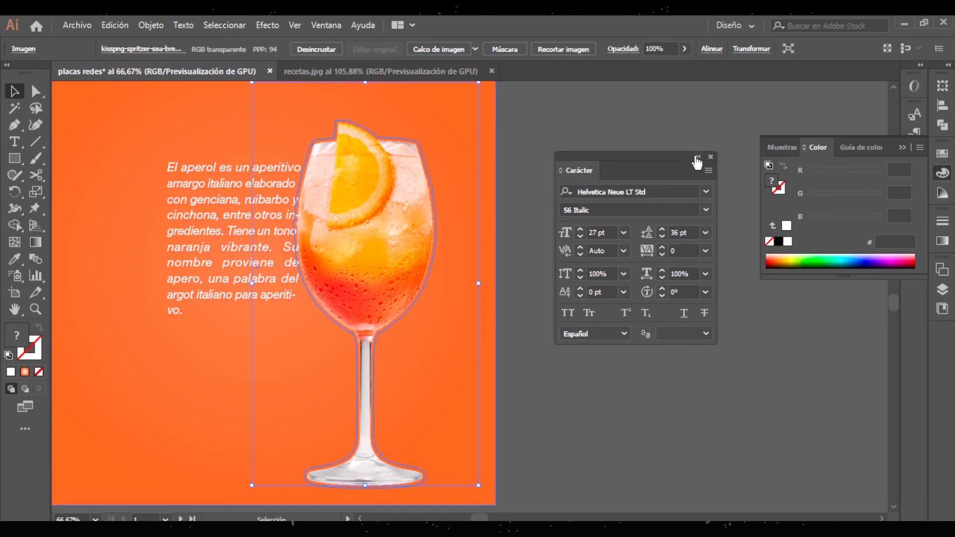
click(260, 204)
mouse_move(260, 204)
mouse_down()
mouse_move(249, 204)
mouse_move(271, 200)
mouse_move(258, 201)
mouse_up()
click(404, 219)
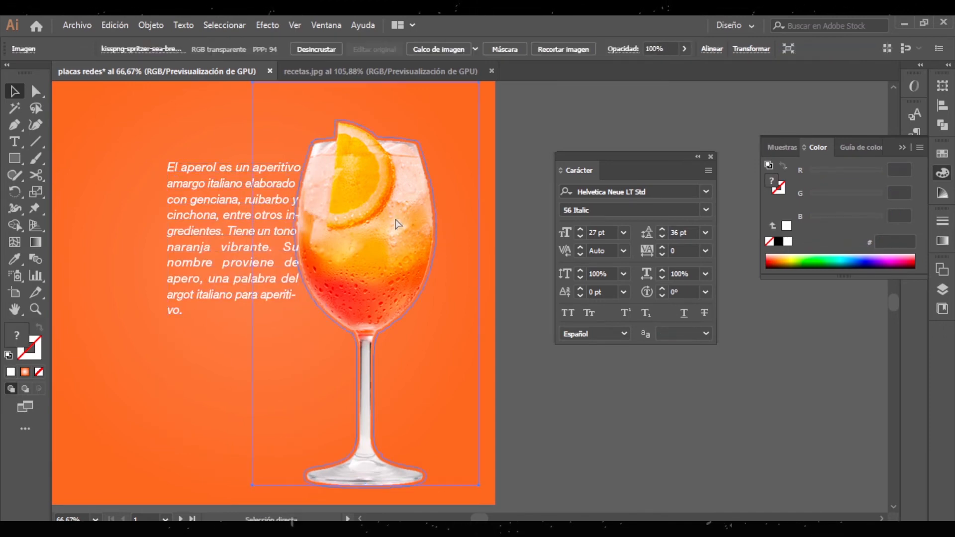
key(ctrl+z)
key(ctrl+z)
key(ctrl+z)
key(ctrl+z)
key(ctrl+z)
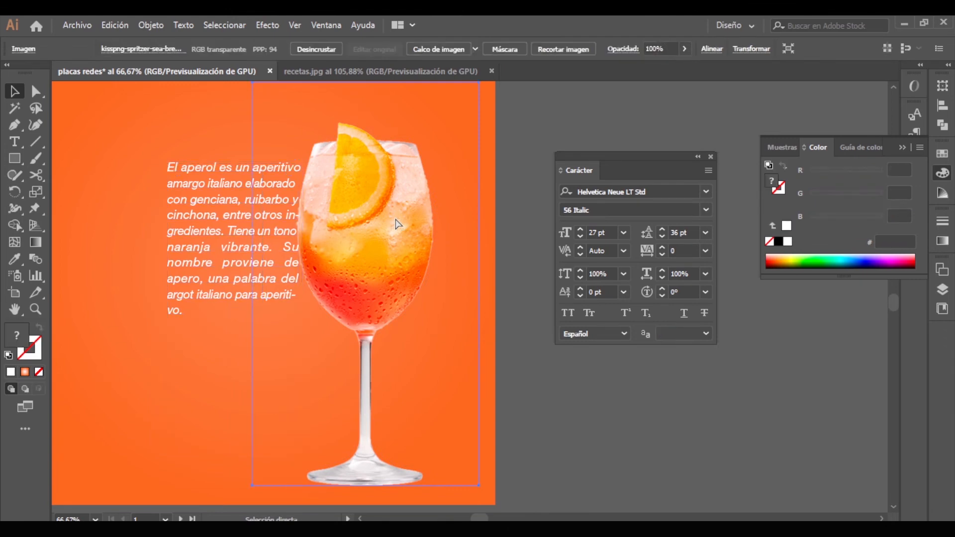
key(ctrl+z)
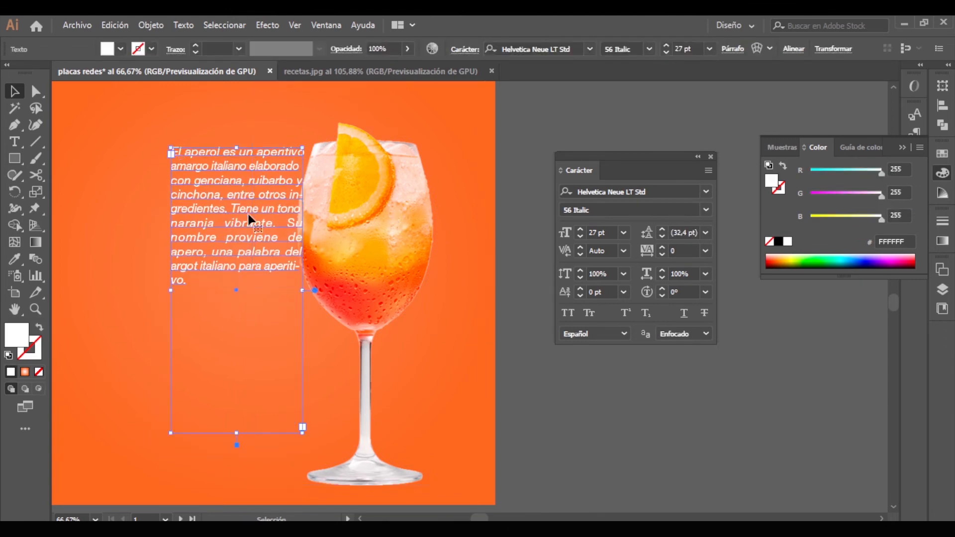
key(ctrl+shift+z)
click(575, 424)
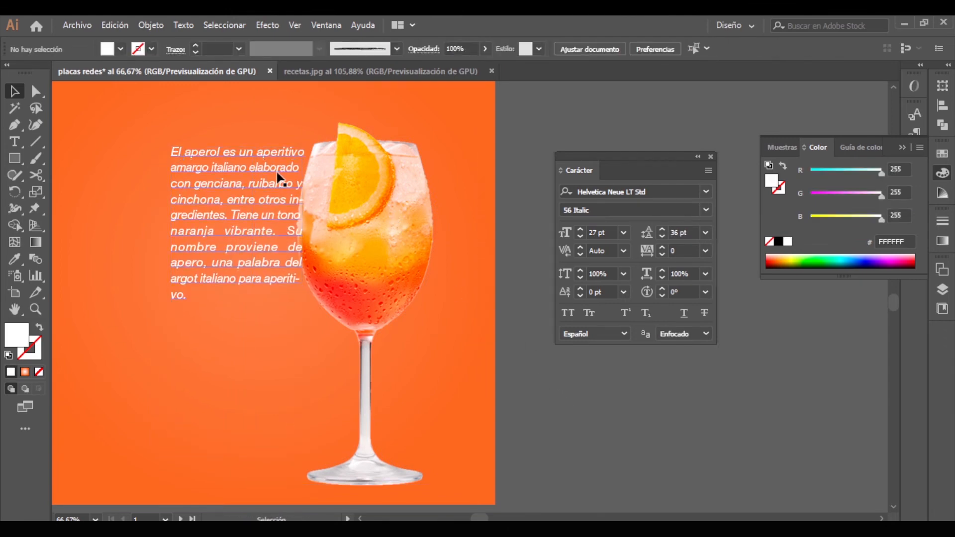
- Move the description away from the glass and draw an ellipse without fill around the glass bowl
drag(279, 179, 248, 179)
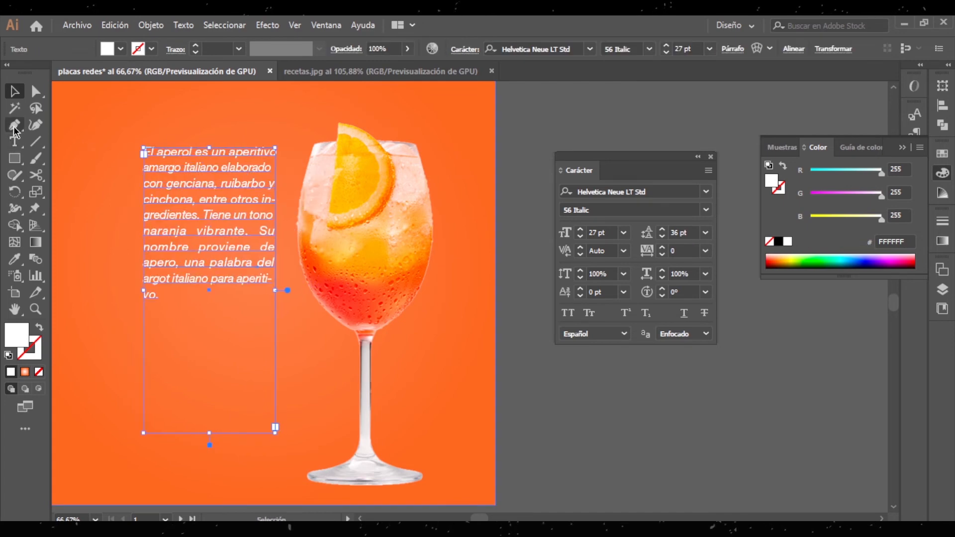
click(14, 158)
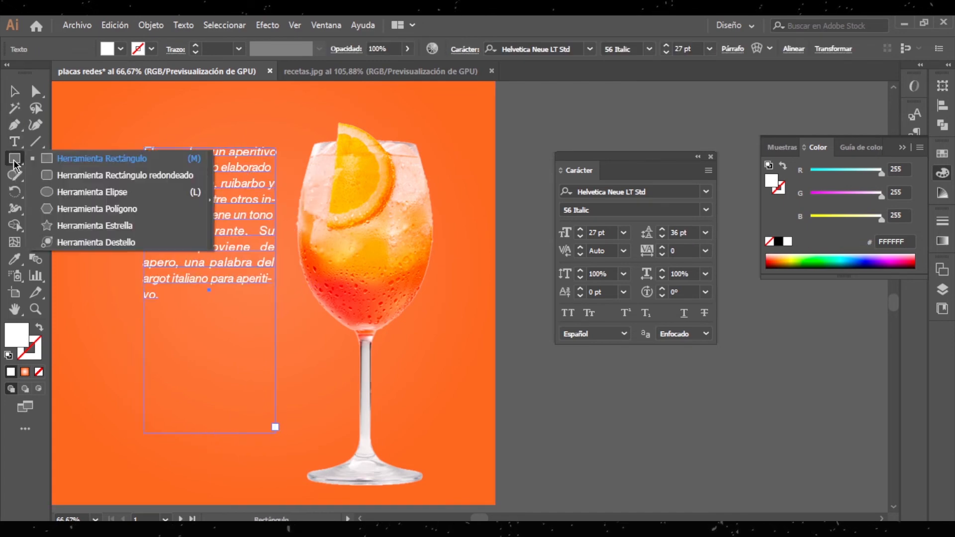
click(68, 192)
drag(316, 132, 491, 342)
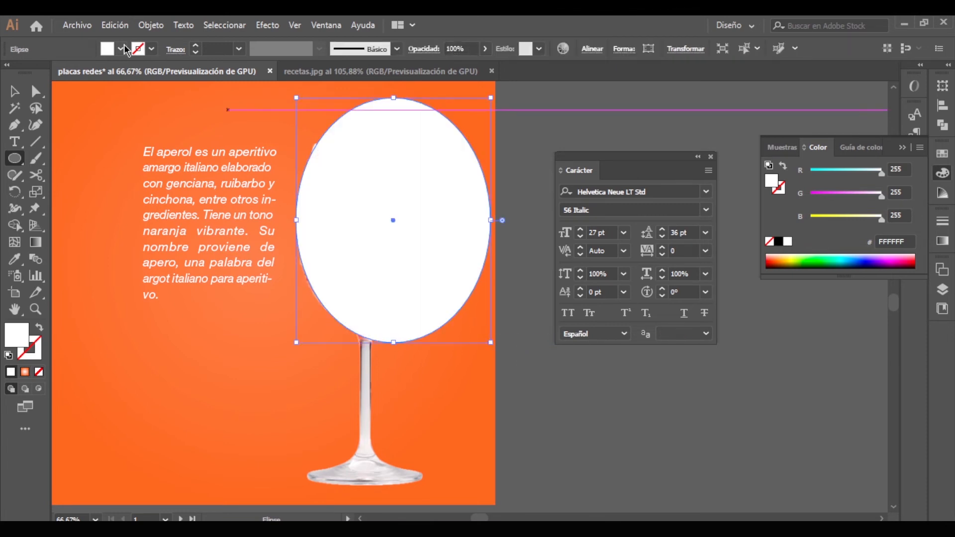
click(12, 92)
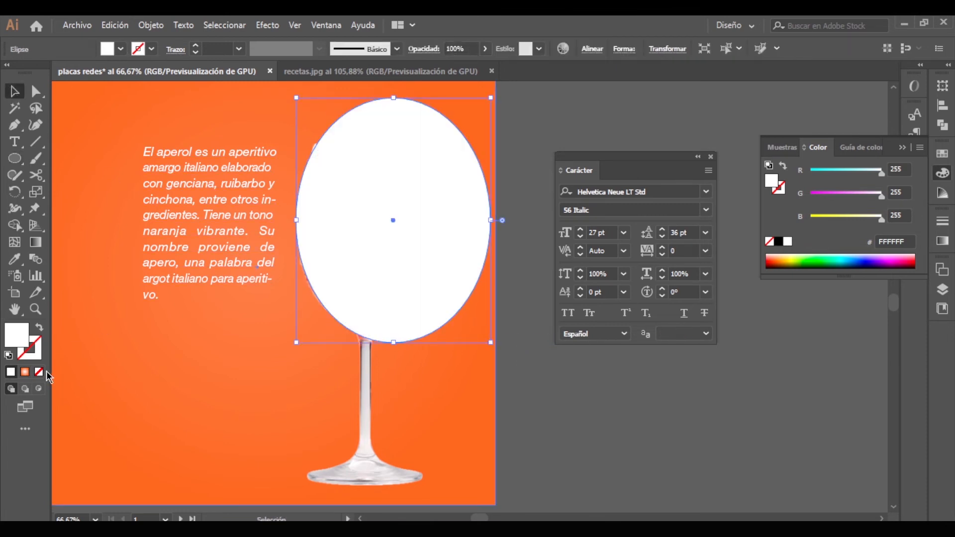
click(40, 372)
- Create a text wrap on the ellipse and the description together, accepting wrapping around all selected objects
drag(244, 200, 261, 202)
shift+click(297, 210)
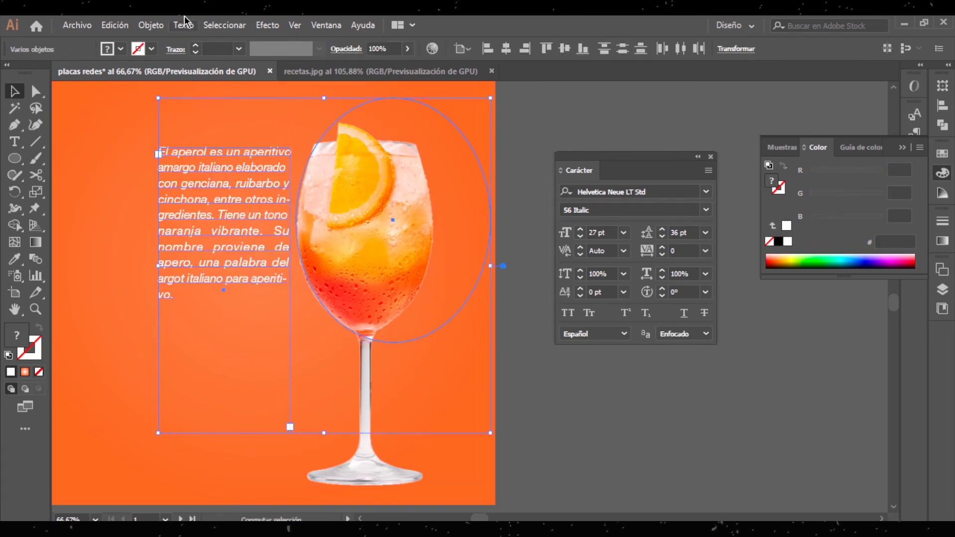
click(151, 25)
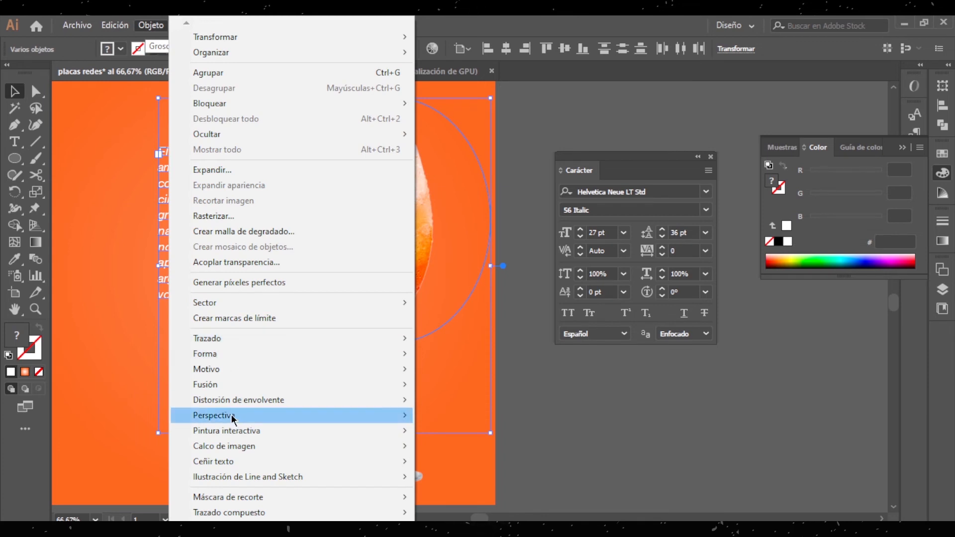
mouse_move(258, 461)
click(496, 472)
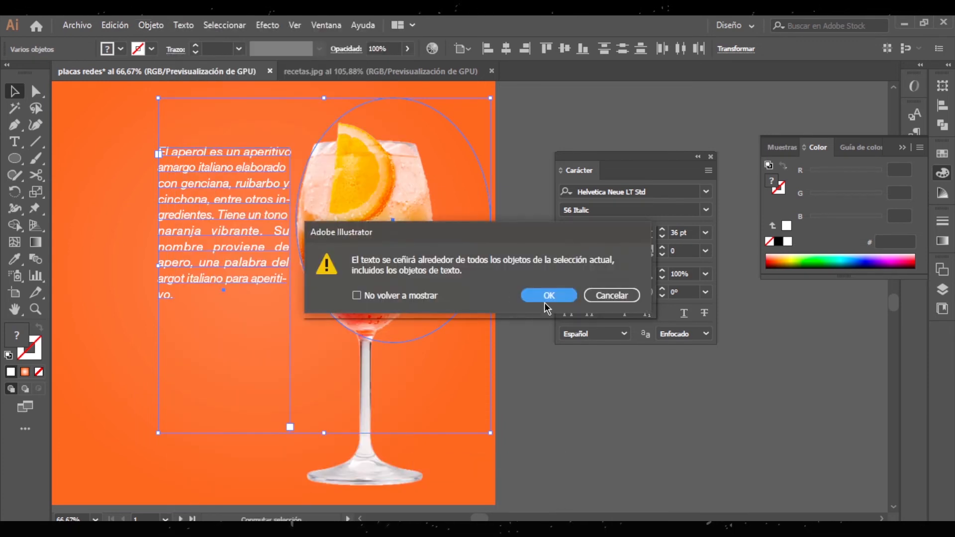
click(559, 303)
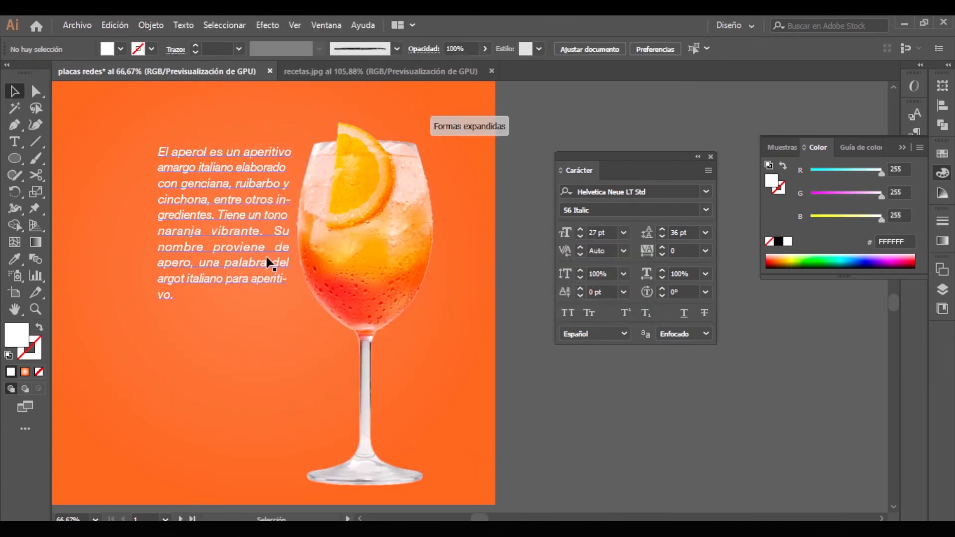
- Move the description's frame over the glass's edge and shift the ellipse slightly toward the text so the lines follow its curve
drag(267, 256, 254, 236)
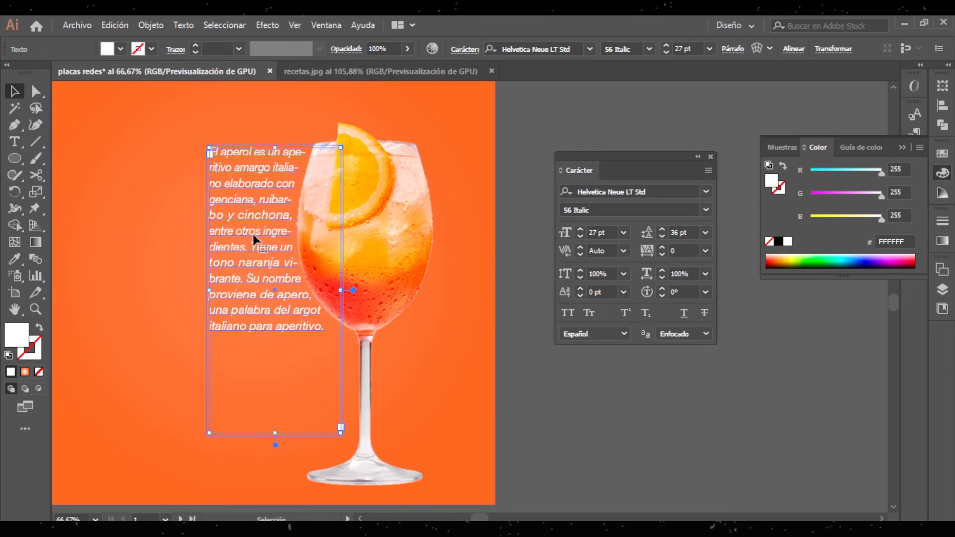
click(285, 231)
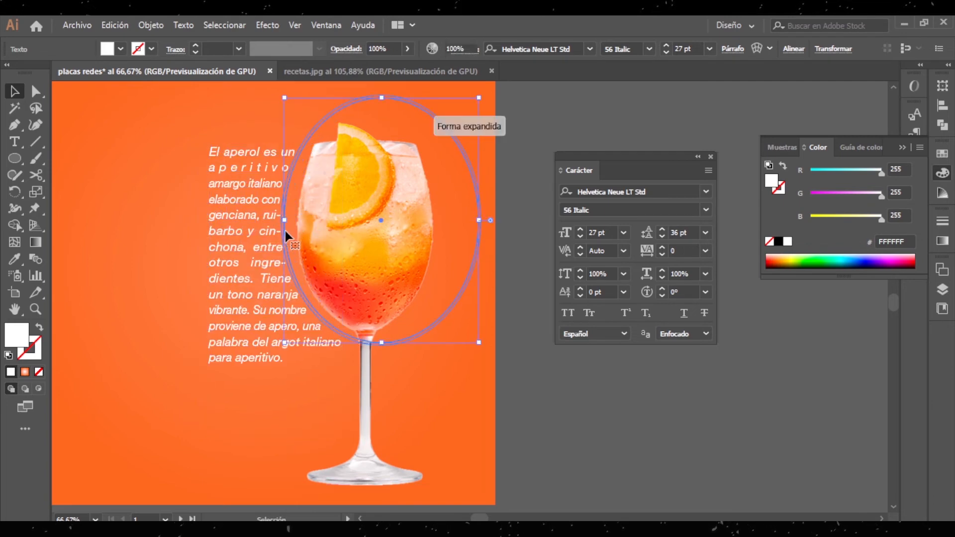
click(631, 465)
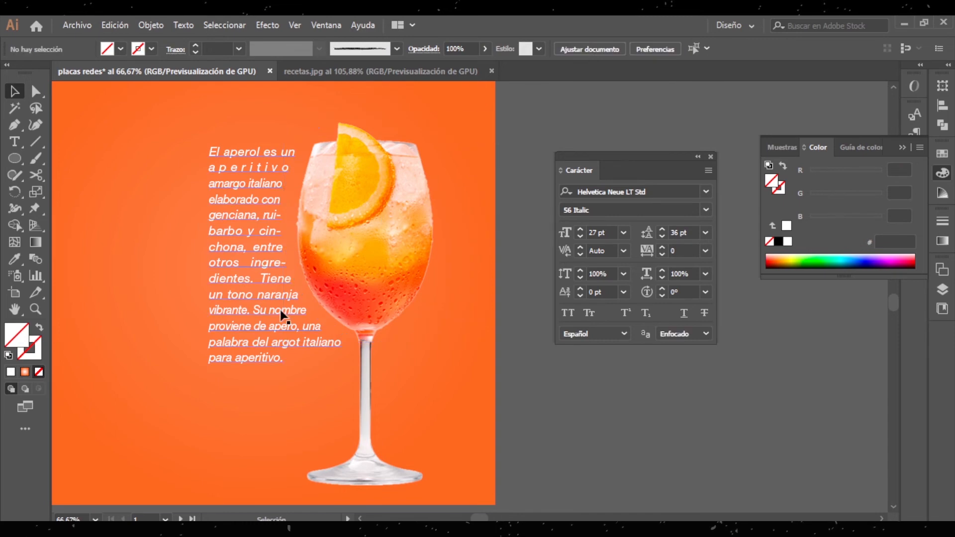
click(280, 310)
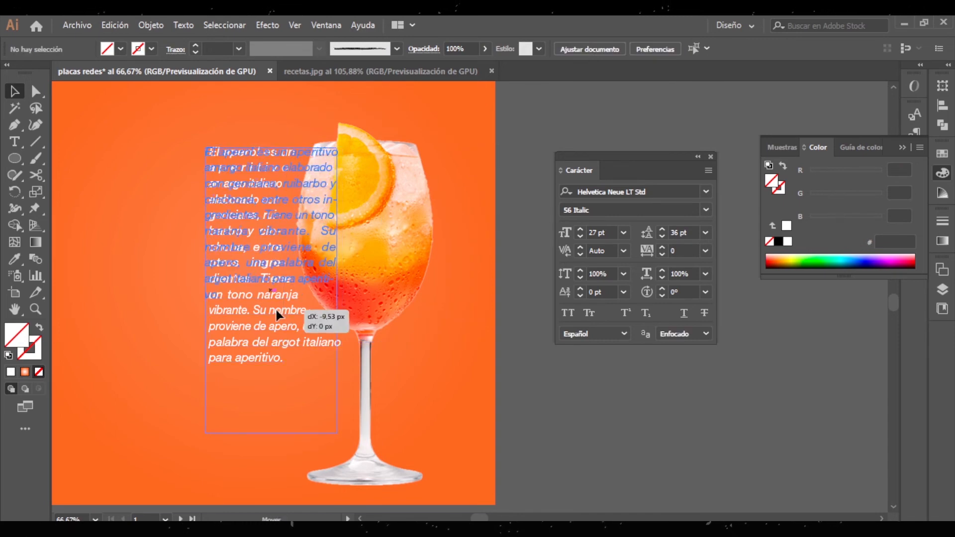
click(580, 420)
- Fine-tune the position of the invisible ellipse around the glass bowl to adjust how the description wraps
click(303, 299)
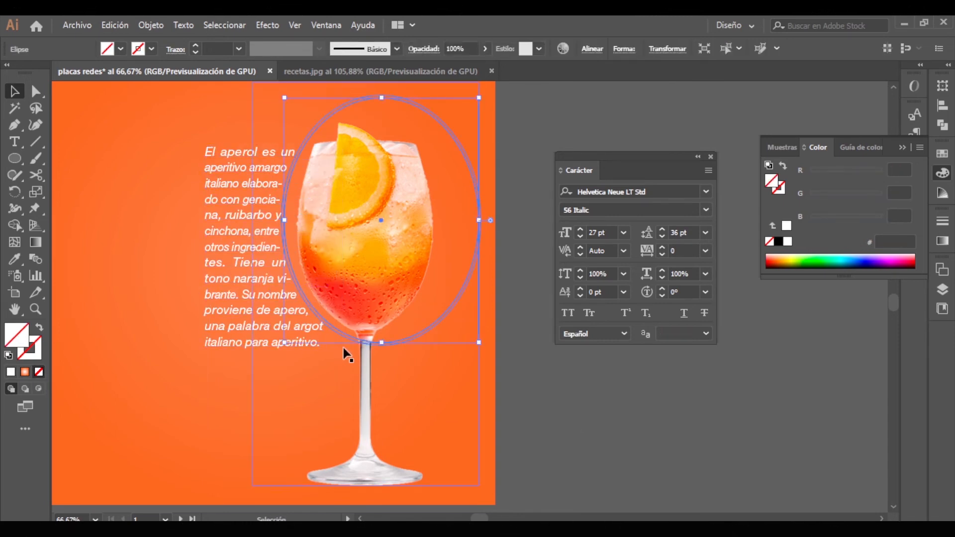
alt+scroll(298, 220, up, 1)
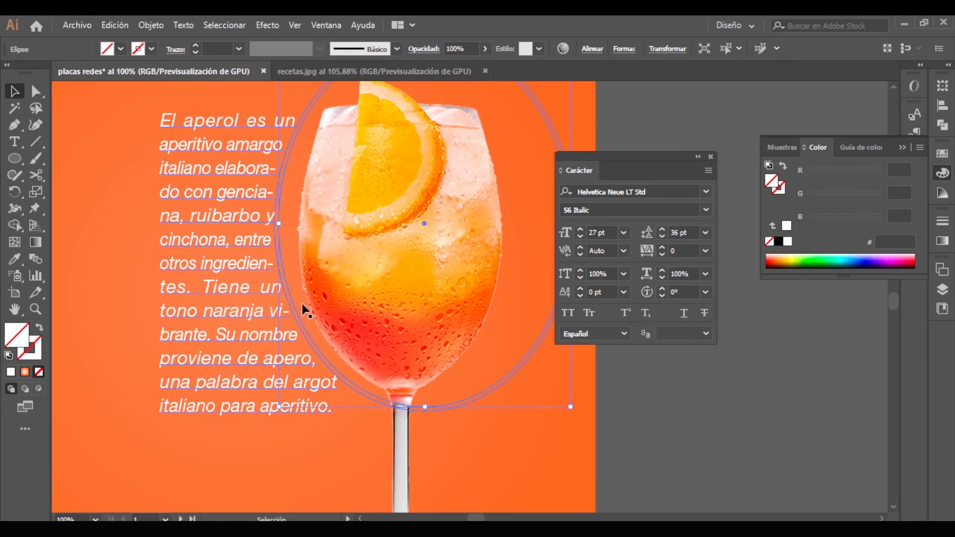
mouse_move(294, 309)
mouse_down()
mouse_move(305, 318)
mouse_move(291, 297)
mouse_up()
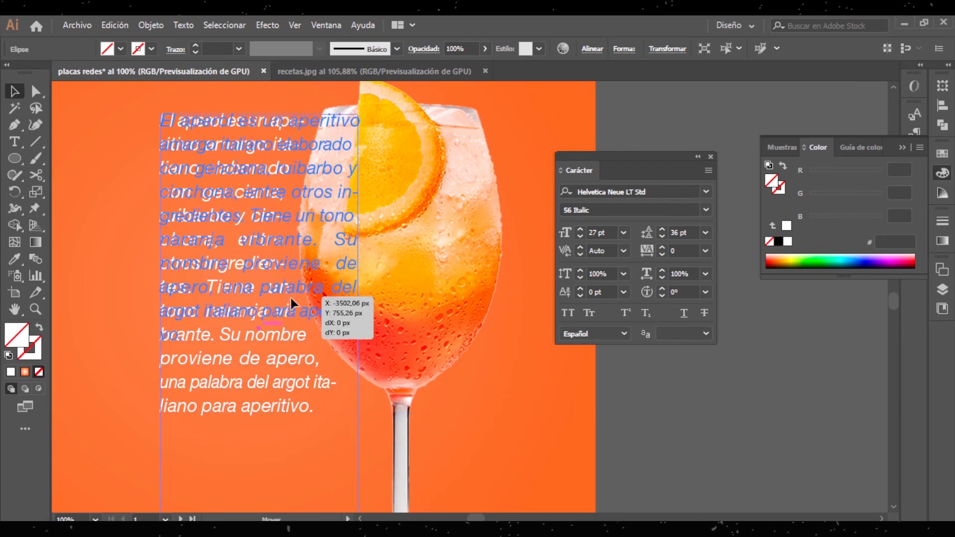
click(291, 297)
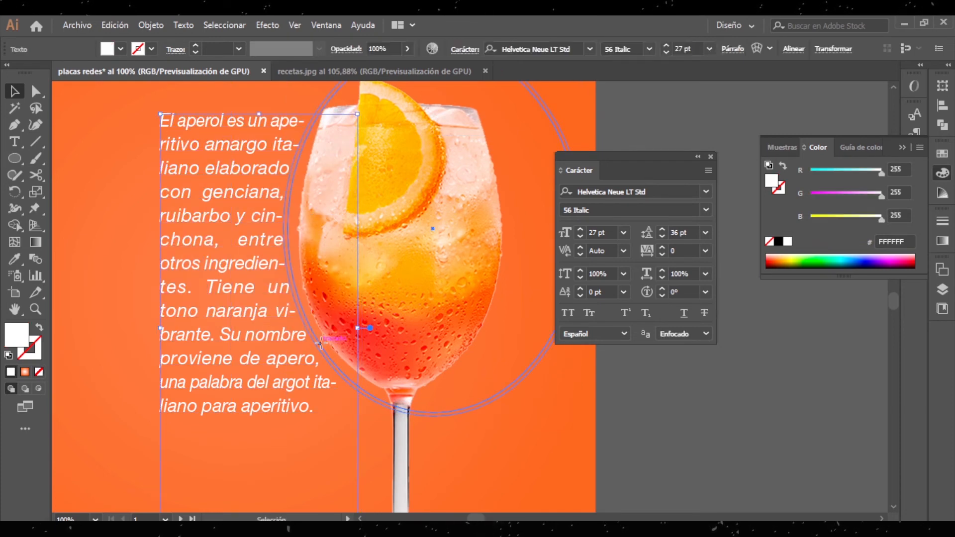
drag(315, 342, 310, 342)
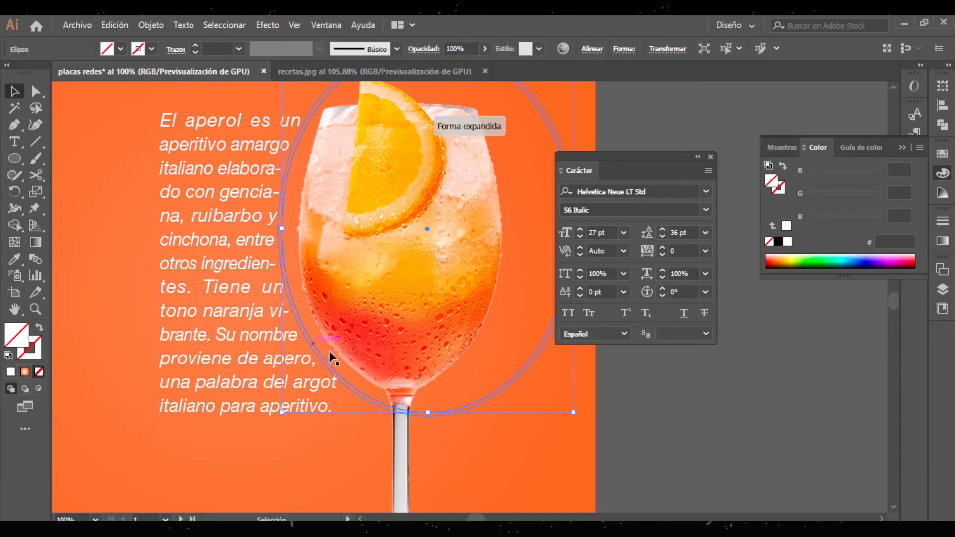
click(637, 437)
scroll(637, 406, down, 2)
drag(636, 406, 424, 290)
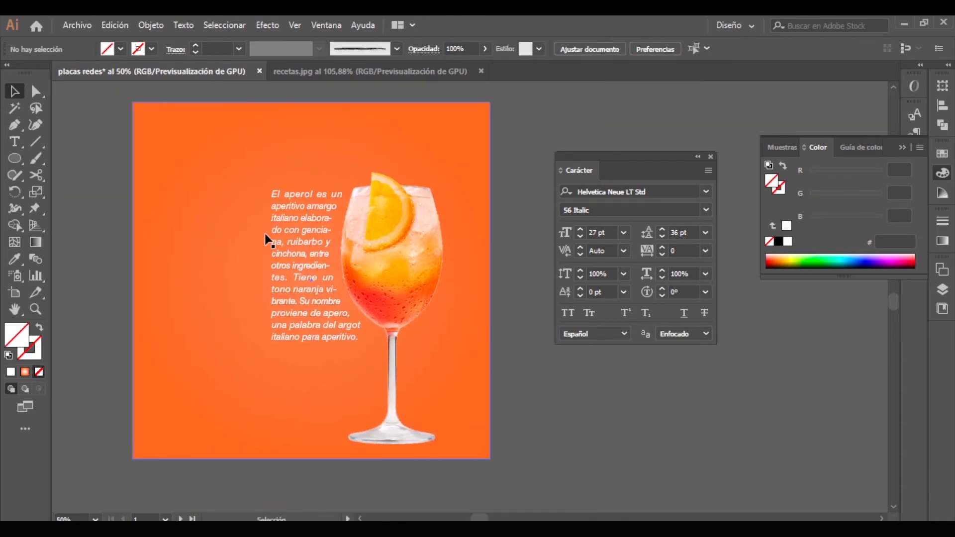
- Place a copy of the description on the opposite side of the glass, with its frame reaching past the artboard's edge
click(300, 217)
drag(321, 254, 465, 258)
key(ctrl+z)
click(297, 254)
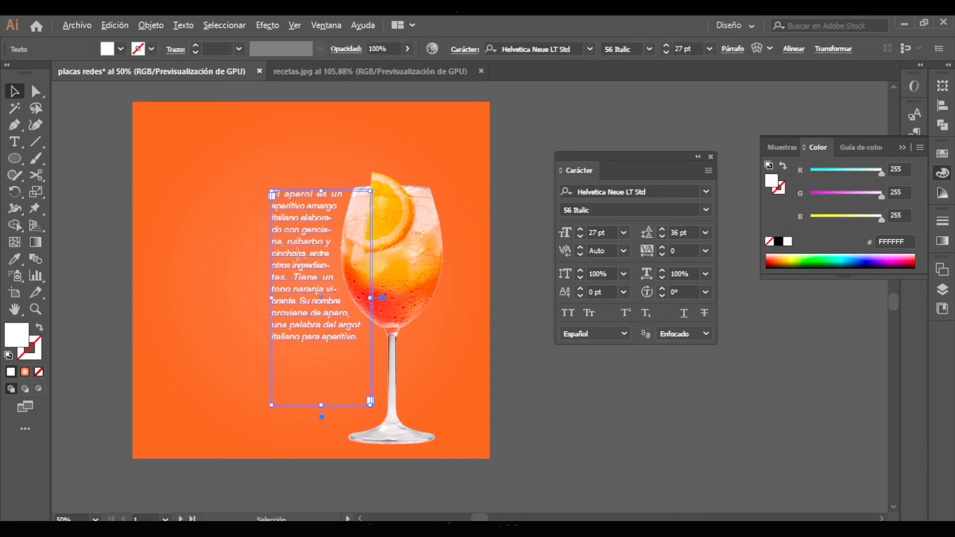
drag(297, 254, 443, 252)
drag(481, 298, 468, 285)
mouse_move(475, 318)
mouse_down()
mouse_move(466, 313)
mouse_move(478, 317)
mouse_up()
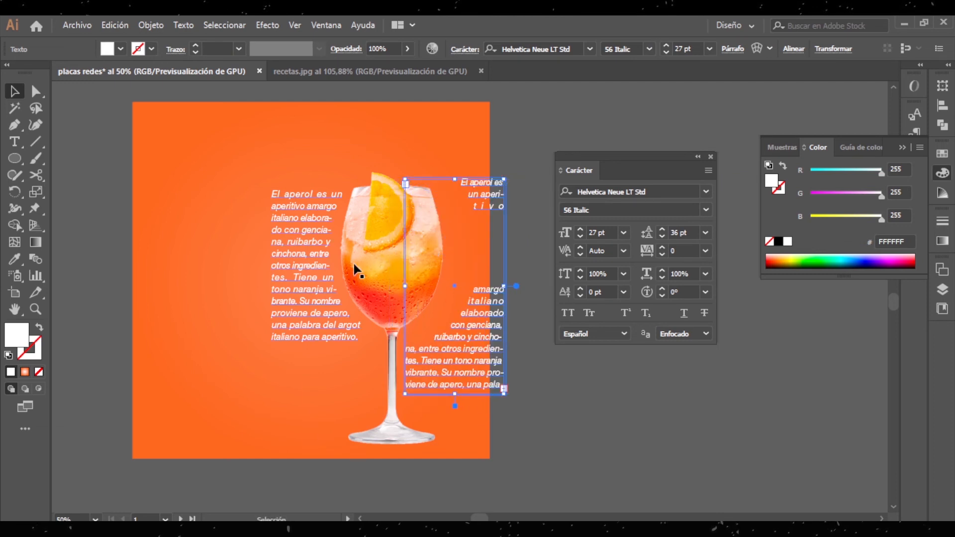
- Narrow the invisible ellipse around the glass from the copied description's side so that text wraps closer to the bowl
click(475, 249)
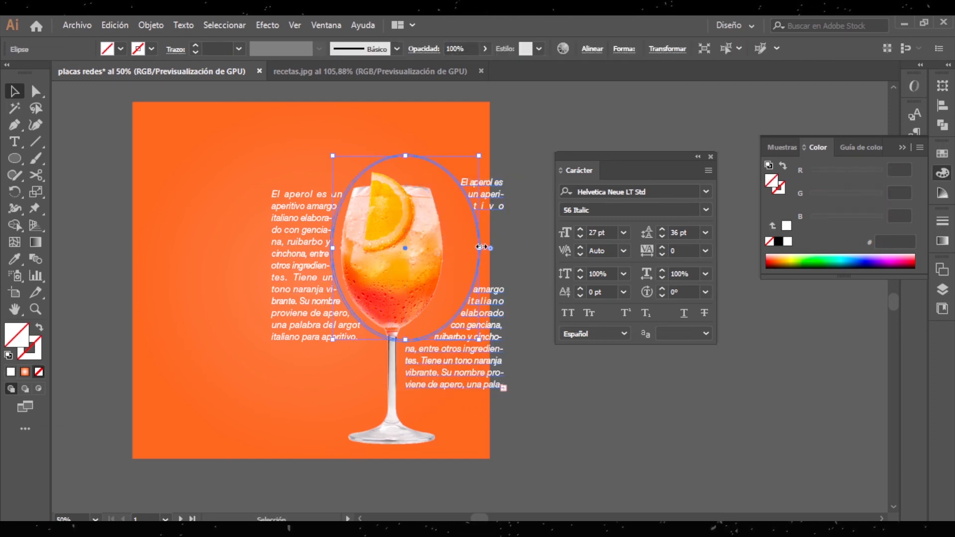
drag(480, 247, 454, 250)
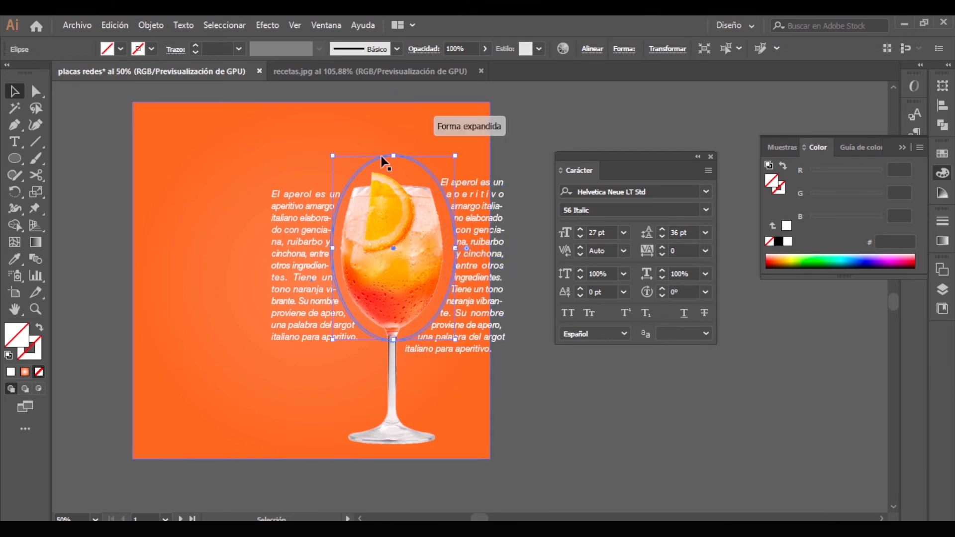
click(610, 425)
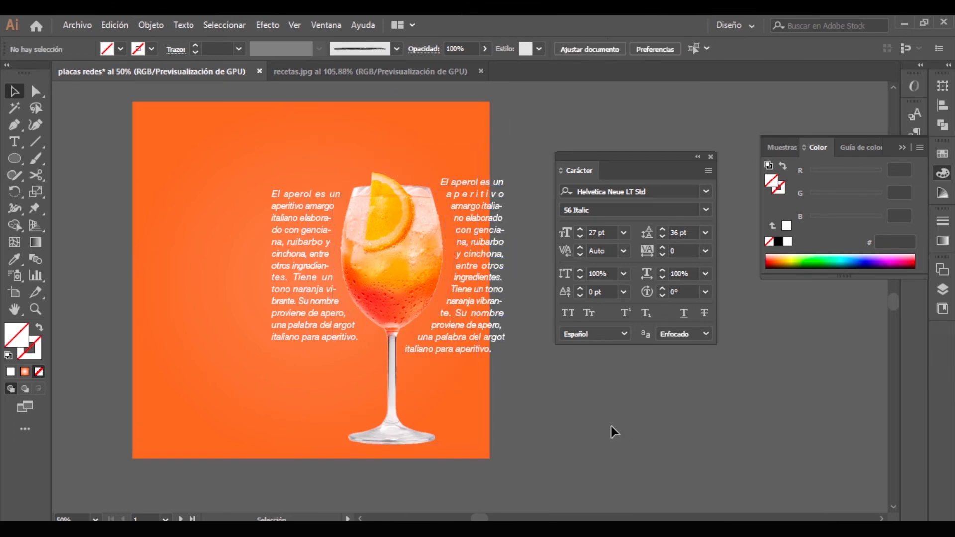
click(490, 322)
click(560, 470)
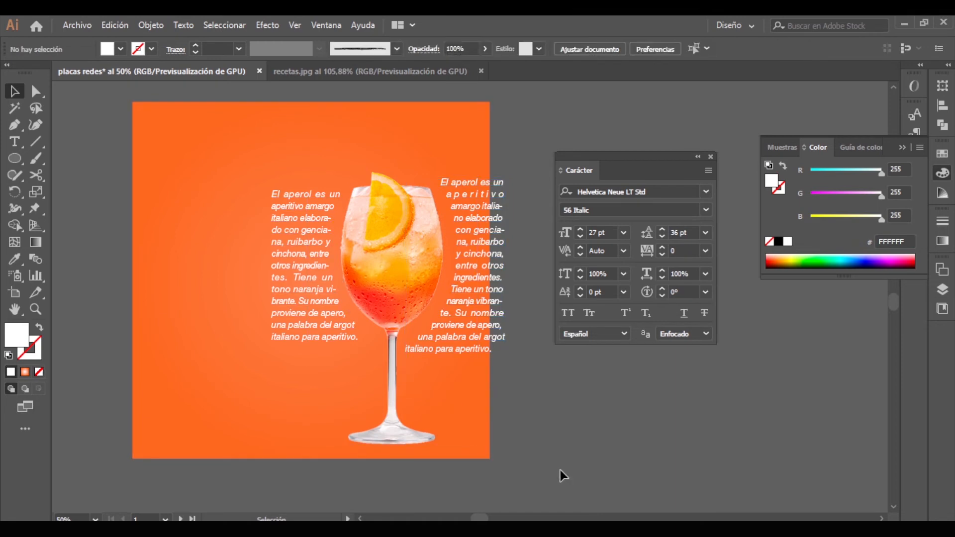
- Shift the orange background sideways so the glass and both description blocks sit centred on it
drag(242, 196, 580, 441)
click(580, 441)
drag(240, 375, 299, 369)
- Adjust the copied description's frame, making it slightly wider and tilting it a little to even out the lines
click(457, 224)
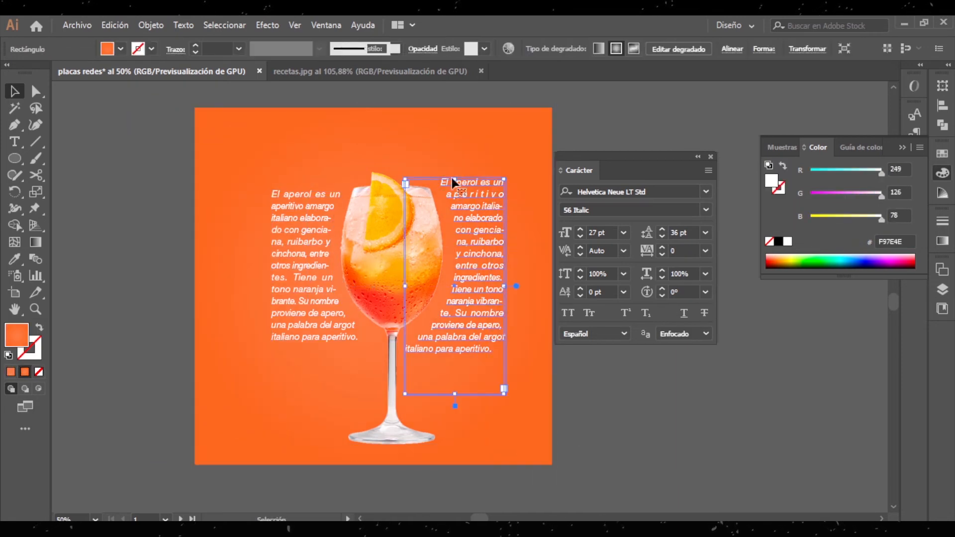
drag(455, 188, 453, 184)
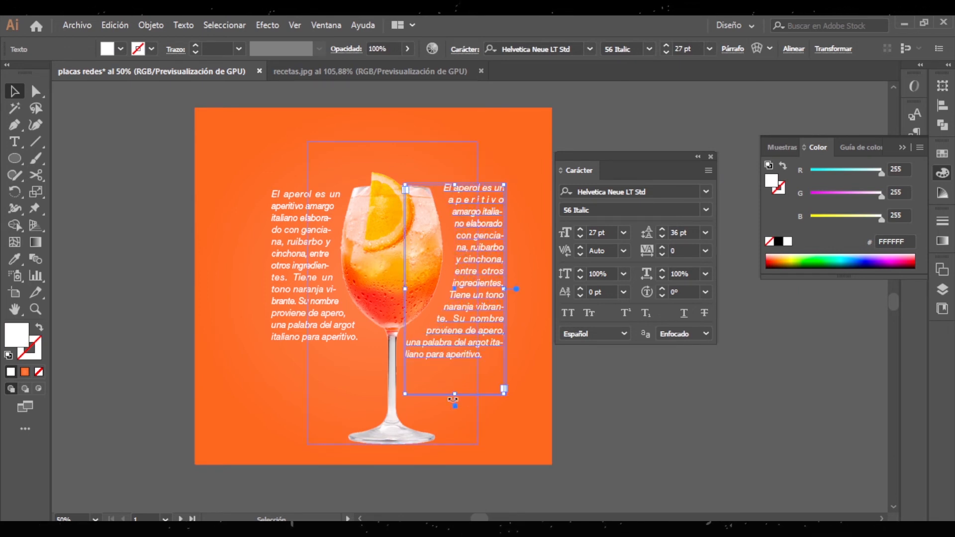
drag(452, 399, 458, 394)
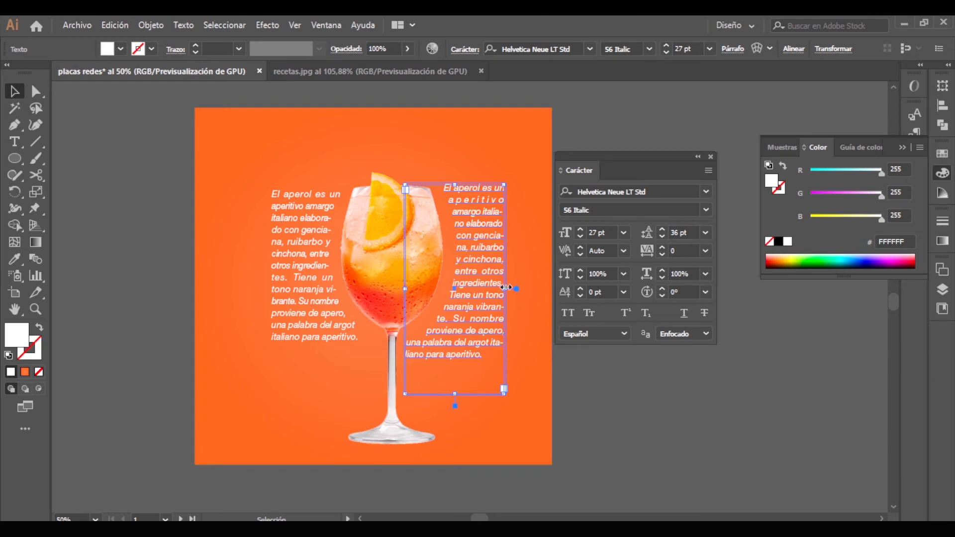
drag(505, 288, 485, 272)
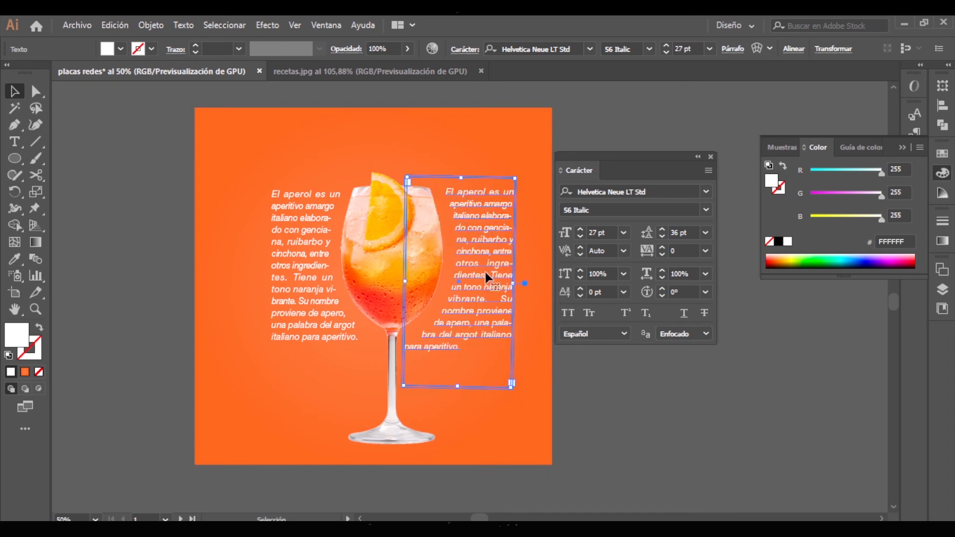
click(661, 443)
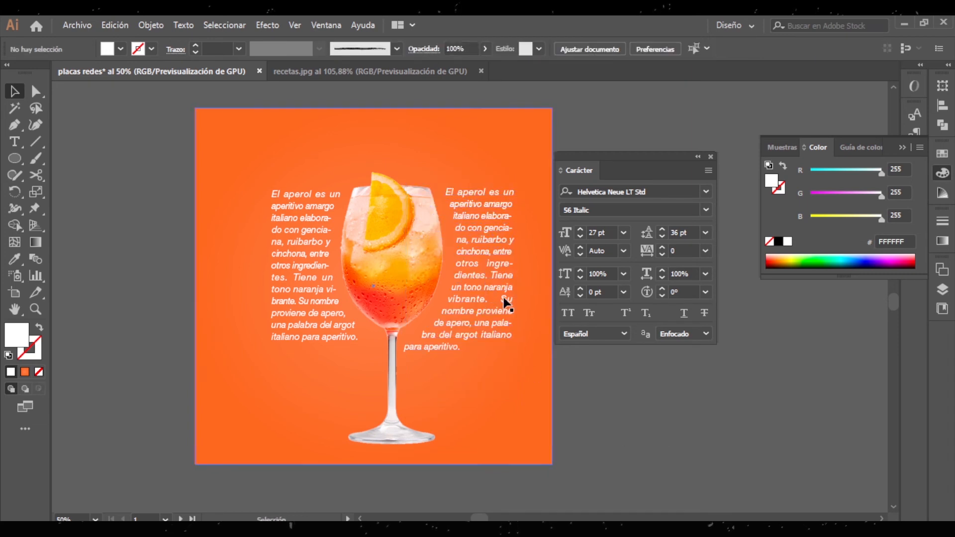
- Narrow the invisible ellipse slightly more on the copied description's side
click(430, 299)
click(422, 328)
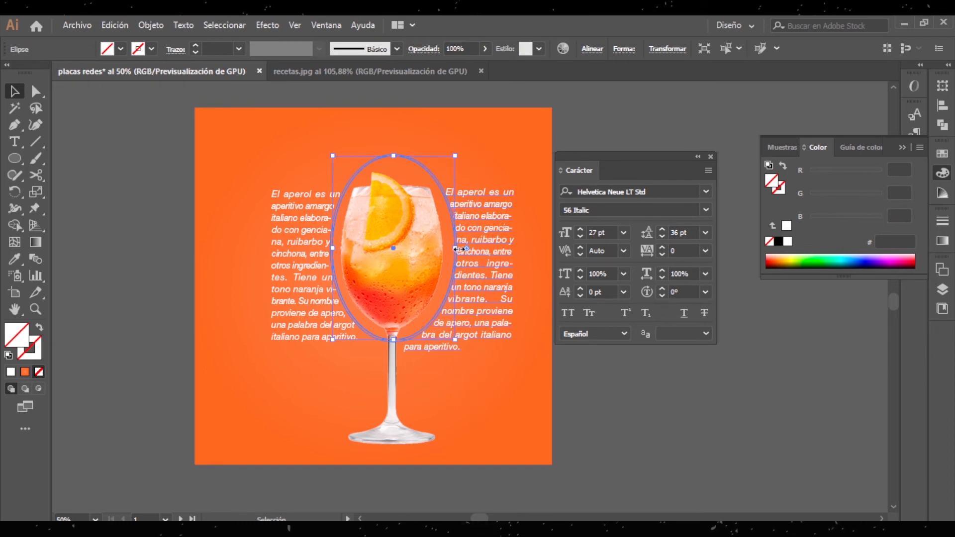
drag(455, 247, 457, 249)
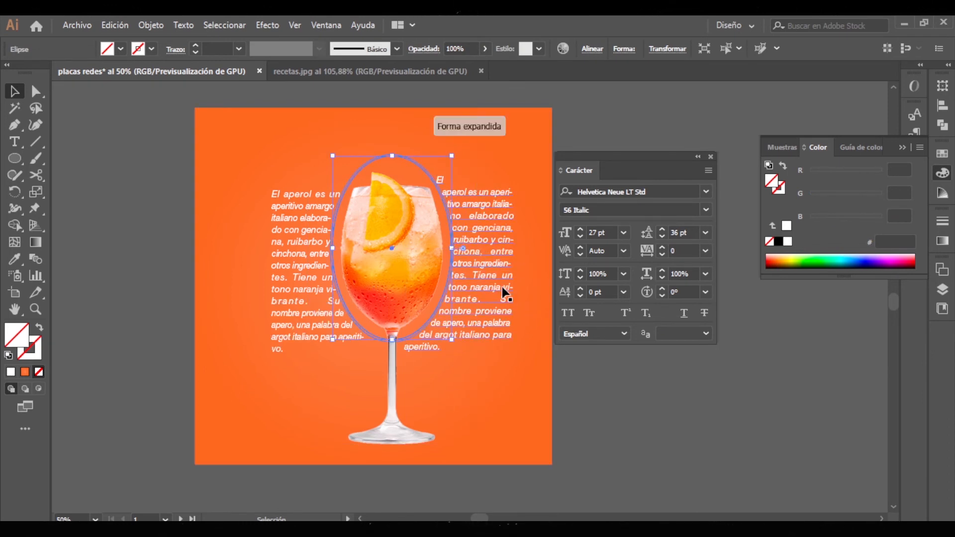
click(610, 394)
scroll(373, 362, down, 2)
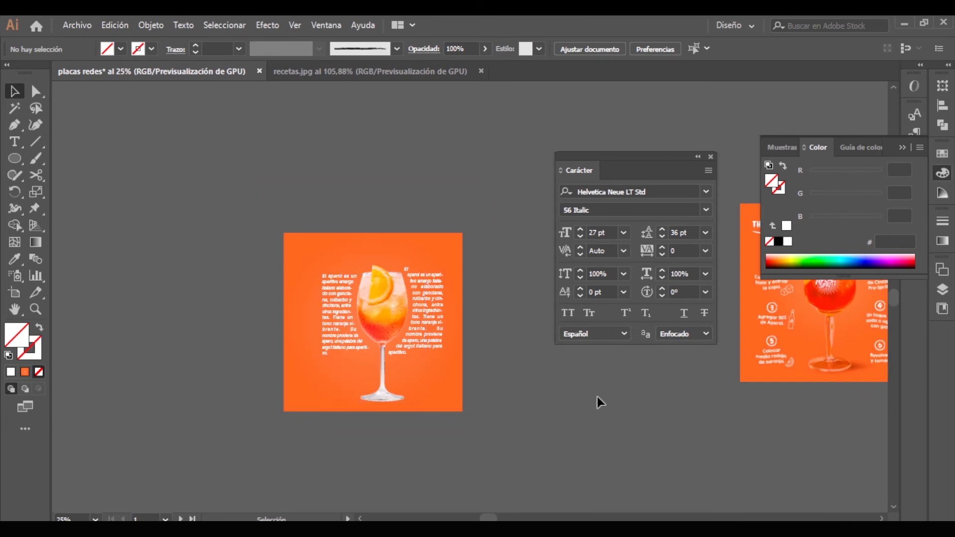
drag(599, 400, 547, 413)
scroll(270, 359, up, 2)
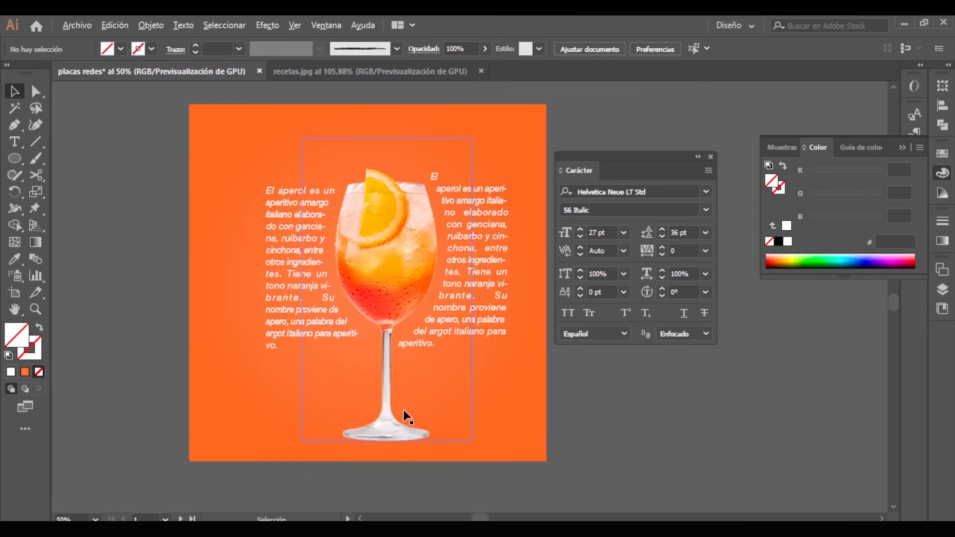
- Lower the upper edge of the copied description's frame so "El aperol es un" stays together on the first line
click(450, 174)
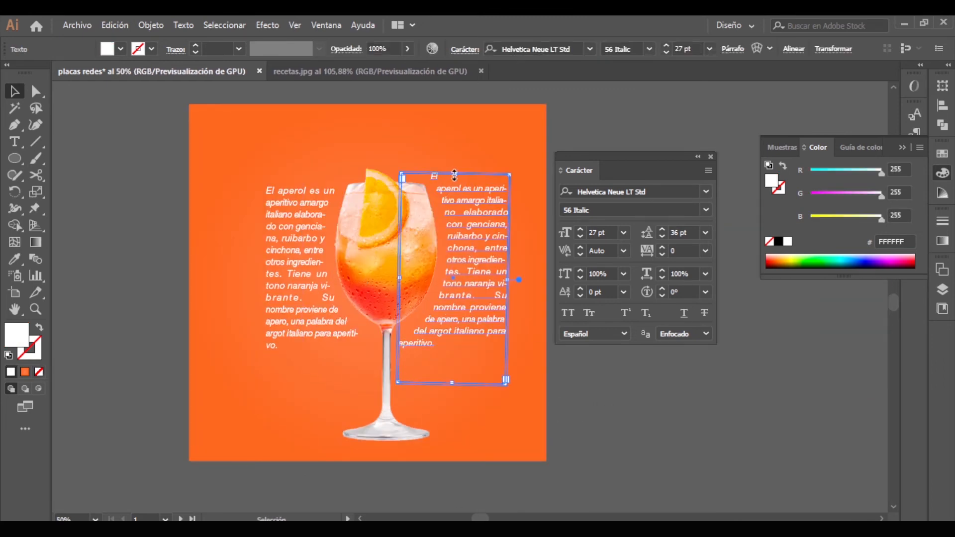
drag(450, 175, 455, 181)
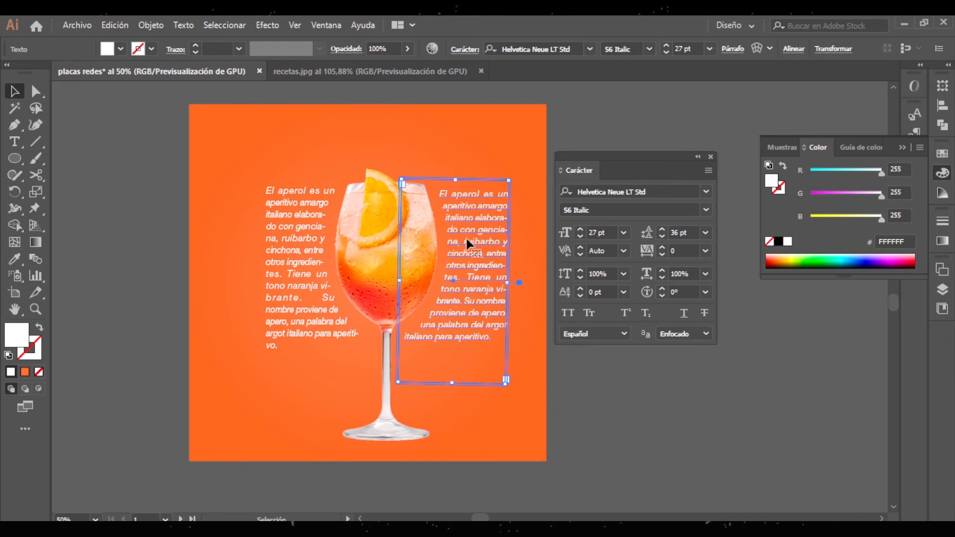
click(655, 408)
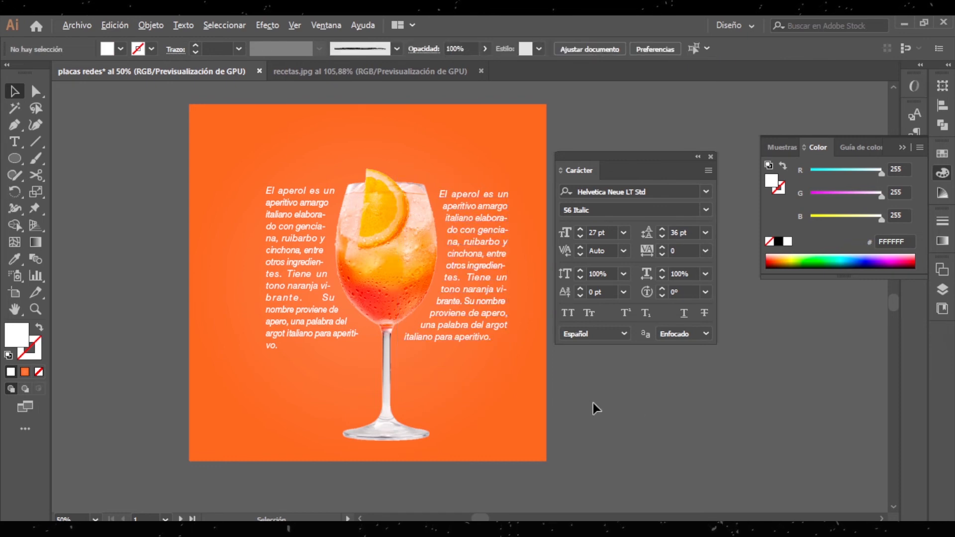
- Extend the invisible ellipse slightly upward above the glass
scroll(593, 402, down, 1)
drag(592, 403, 546, 400)
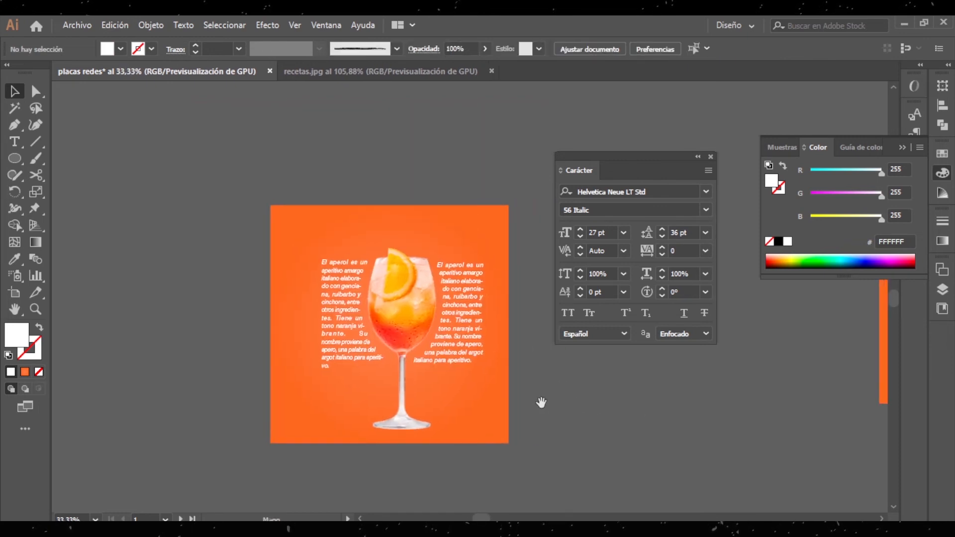
scroll(469, 346, up, 2)
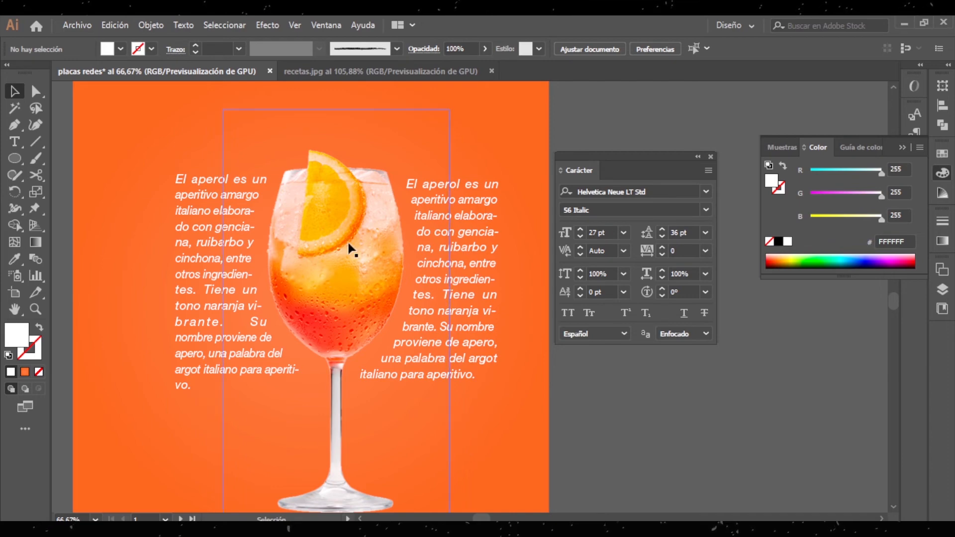
scroll(316, 281, down, 2)
scroll(283, 267, up, 1)
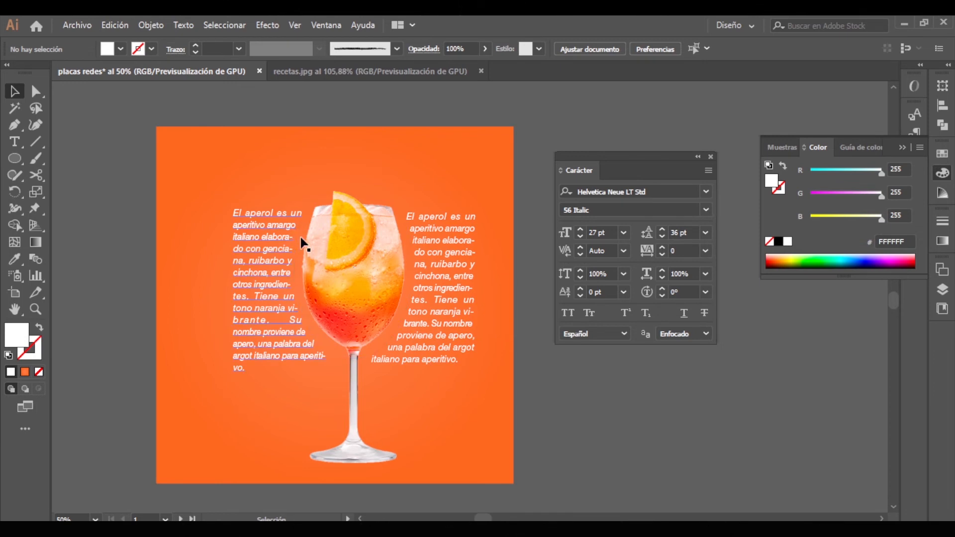
click(300, 236)
click(312, 195)
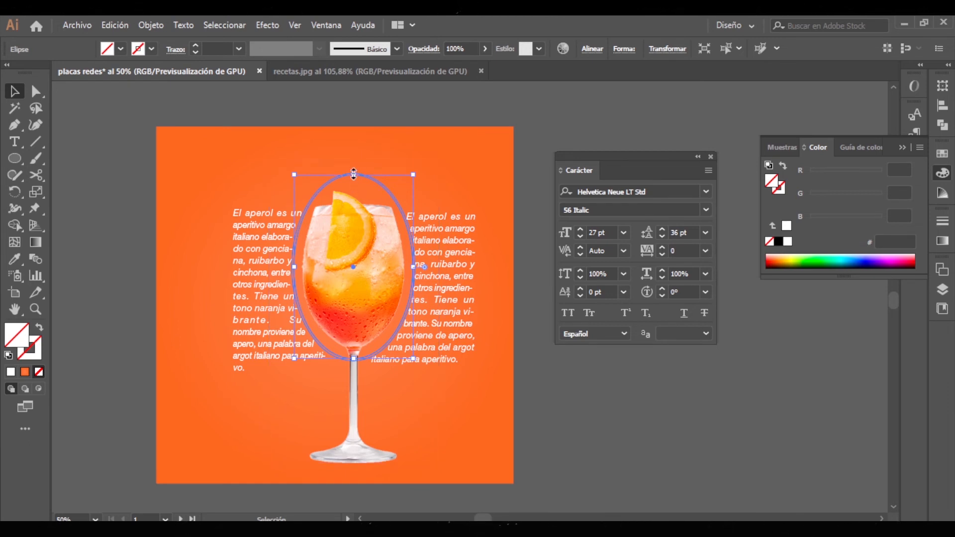
mouse_move(354, 175)
mouse_down()
mouse_move(351, 198)
mouse_move(353, 170)
mouse_up()
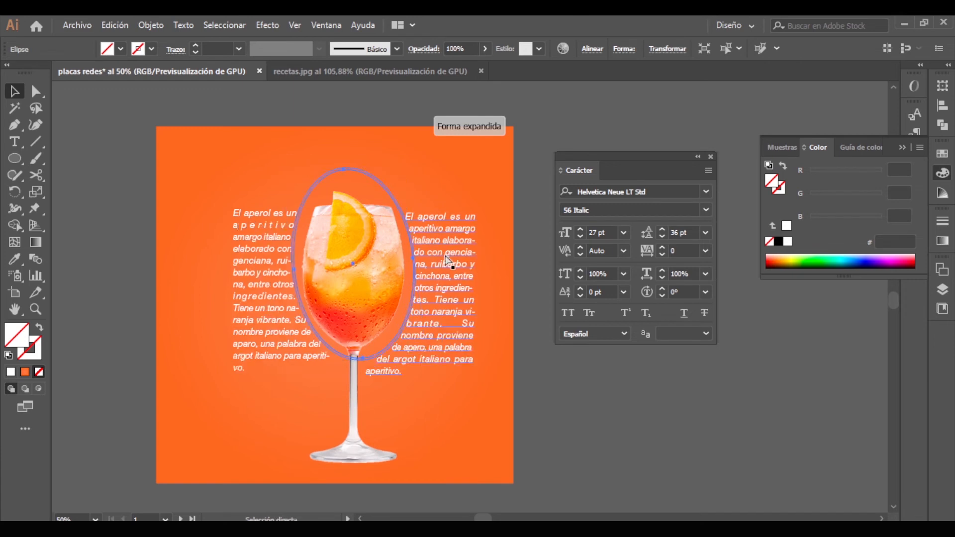
- Widen the invisible ellipse and rotate it diagonally to test how both description blocks rewrap
drag(417, 263, 448, 264)
drag(455, 364, 381, 205)
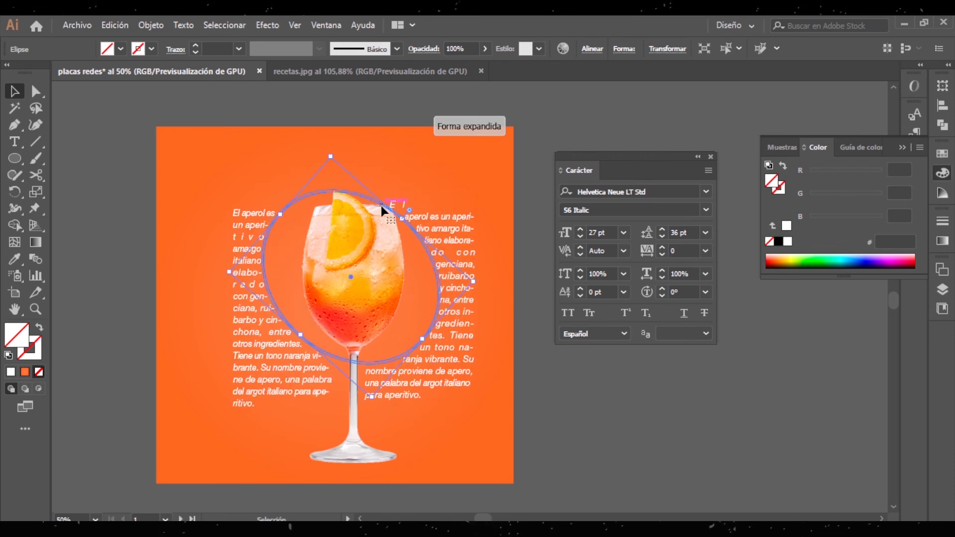
click(574, 457)
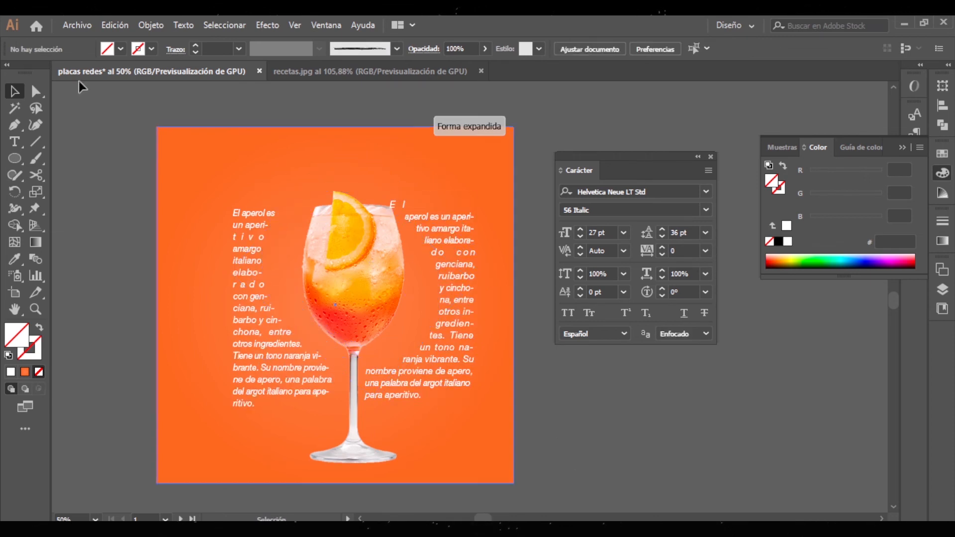
- Rotate the ellipse back upright, then narrow and shorten it to follow the glass bowl
click(410, 226)
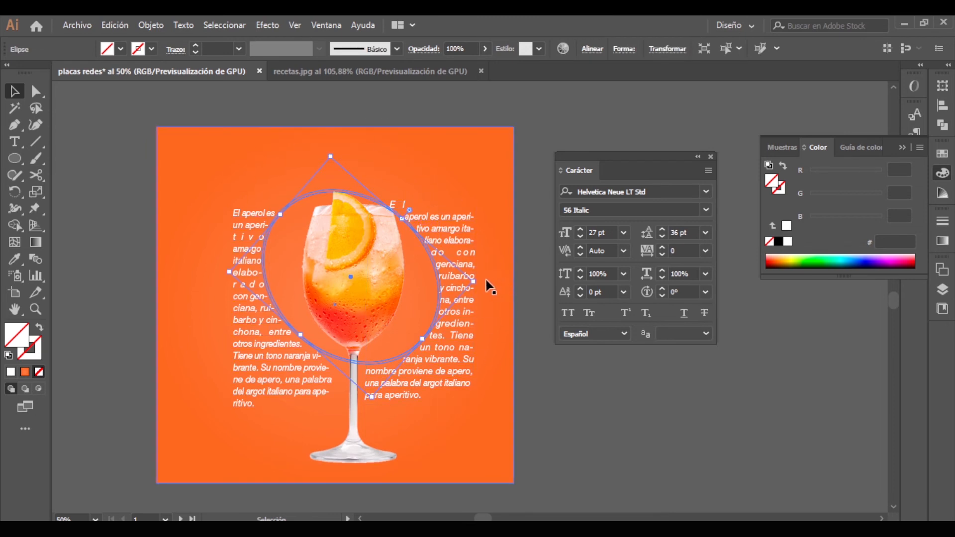
drag(489, 286, 425, 366)
drag(277, 272, 291, 277)
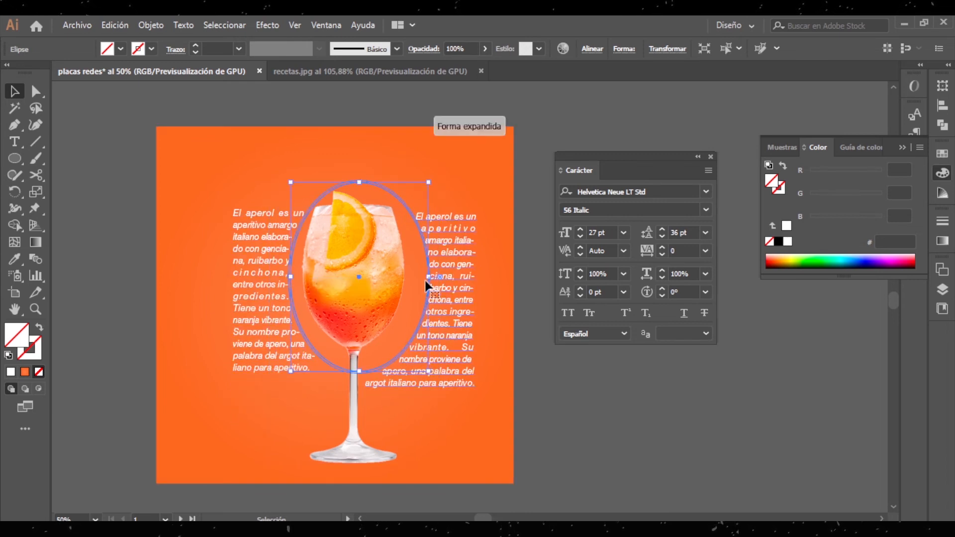
drag(428, 276, 415, 277)
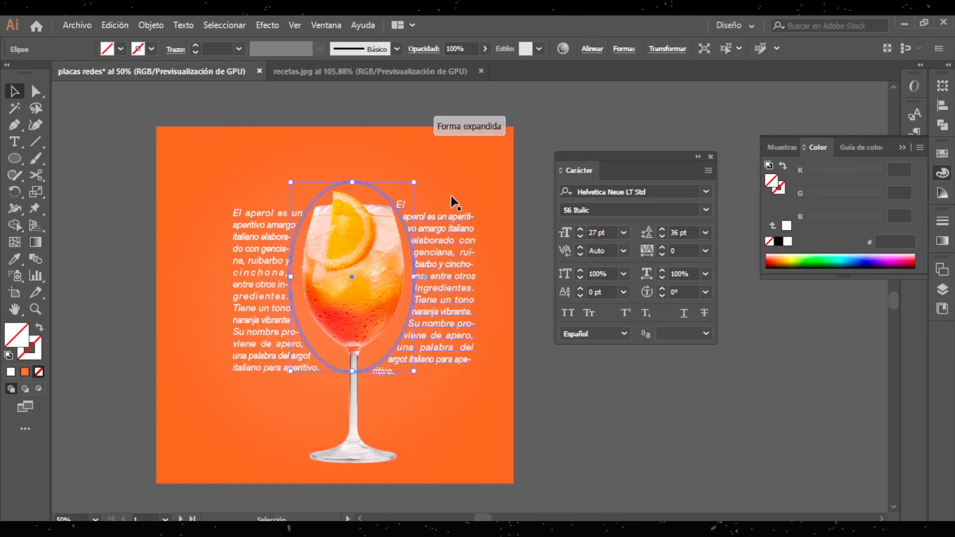
drag(352, 371, 353, 359)
click(585, 446)
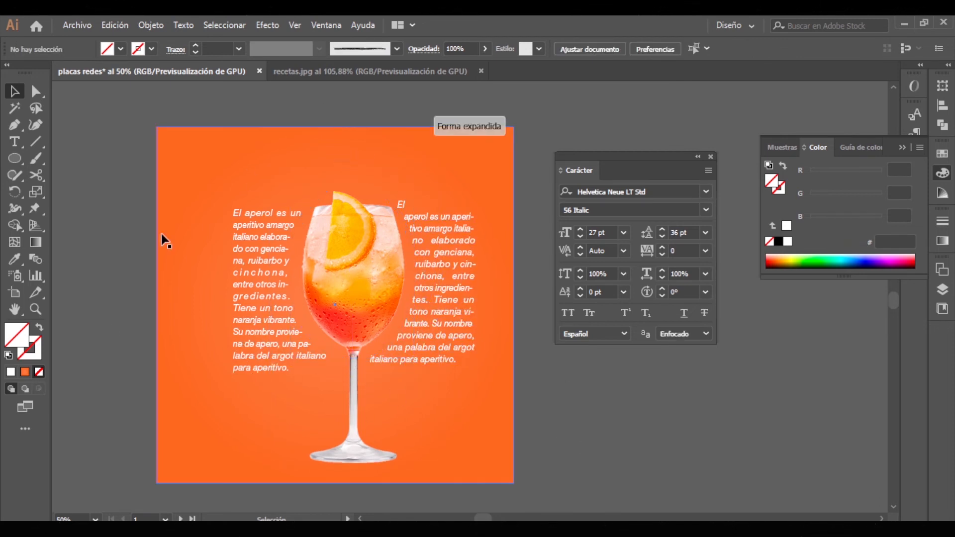
- Draw a large five-pointed star without fill or stroke on the empty canvas beside the posts
scroll(433, 472, down, 3)
drag(522, 473, 290, 411)
click(181, 327)
drag(181, 327, 367, 323)
click(597, 508)
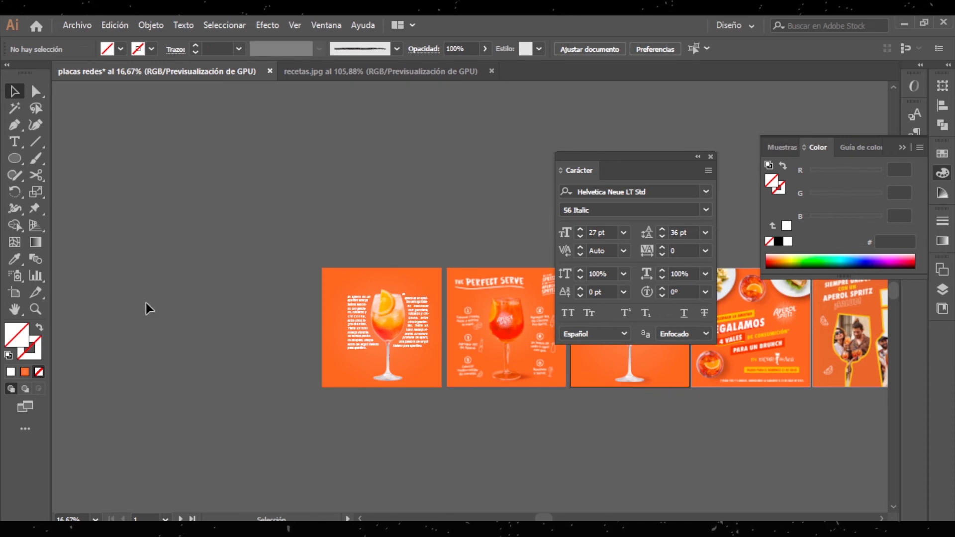
click(21, 158)
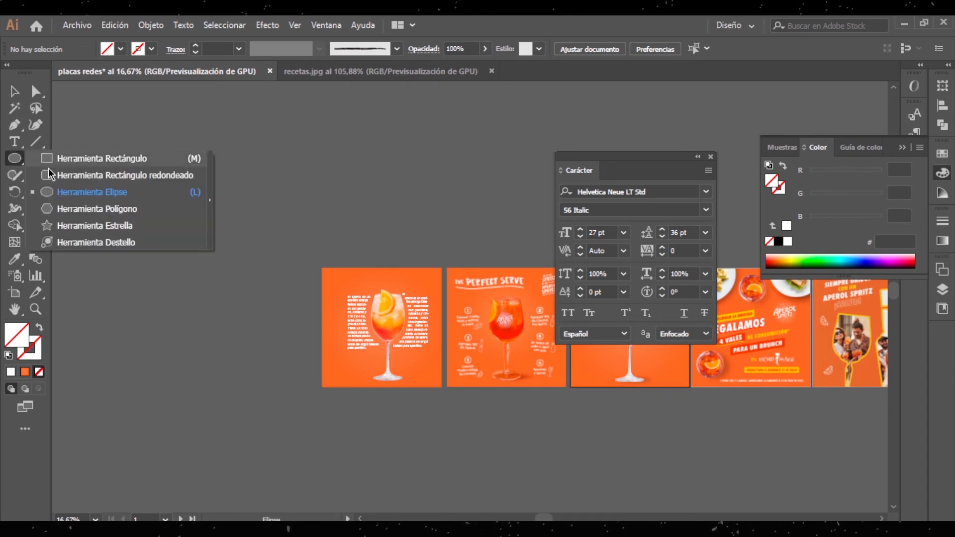
click(78, 225)
drag(107, 203, 172, 291)
click(14, 91)
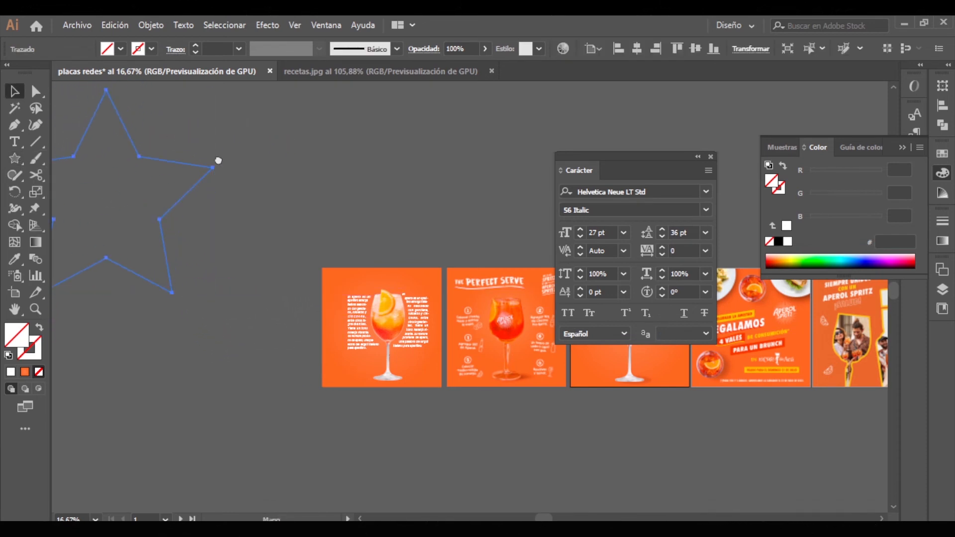
drag(219, 161, 362, 237)
click(276, 261)
click(281, 254)
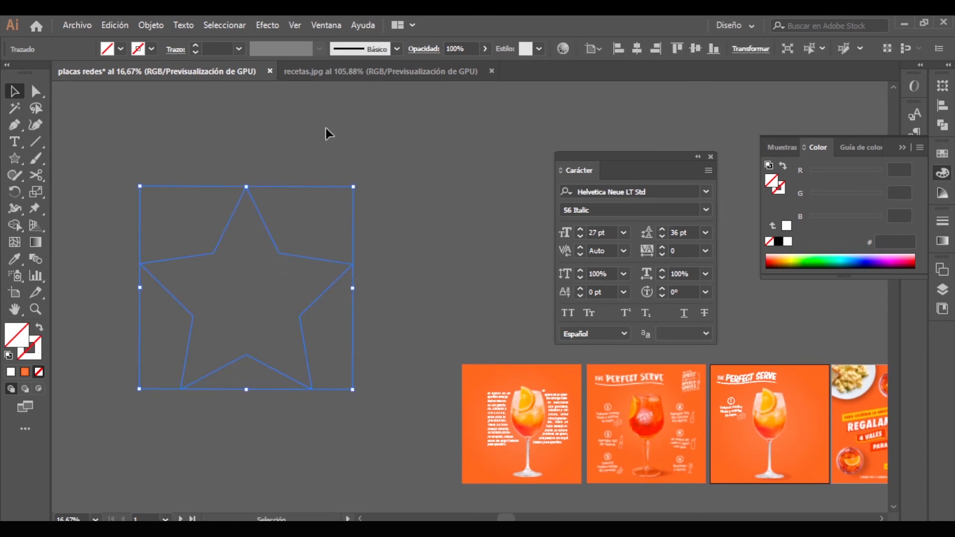
- Fill the outlined star with placeholder area text and set its font to Akzidenz-Grotesk BQ Extra Bold Italic
click(14, 141)
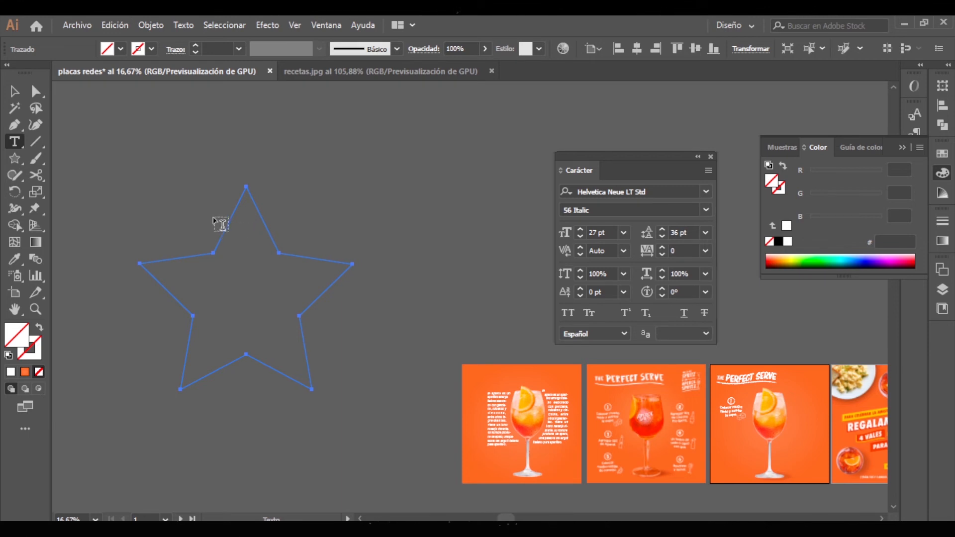
click(236, 238)
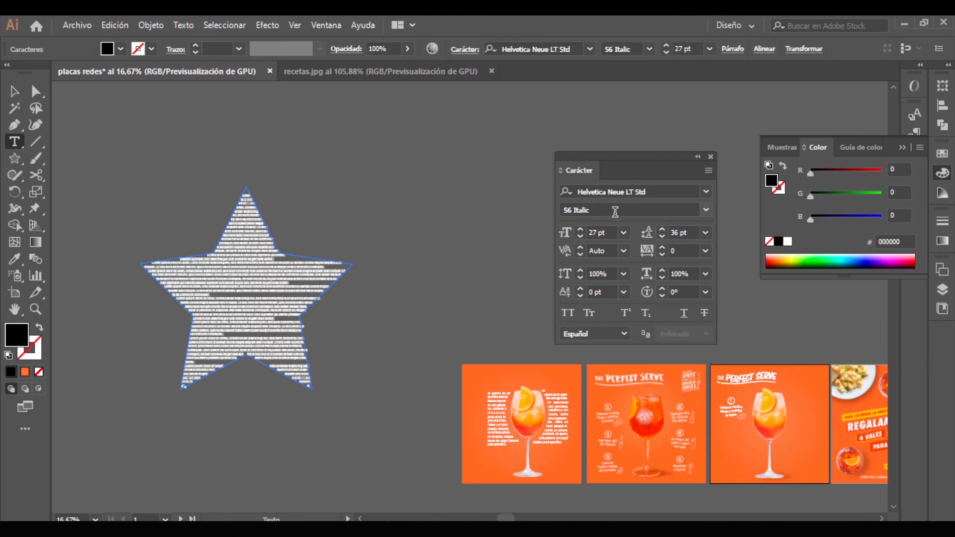
click(705, 196)
click(705, 194)
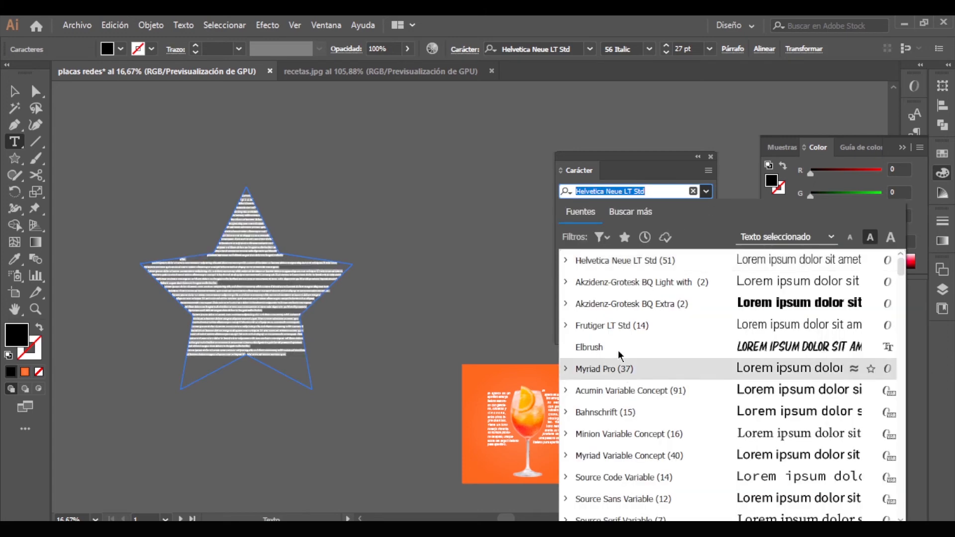
click(608, 303)
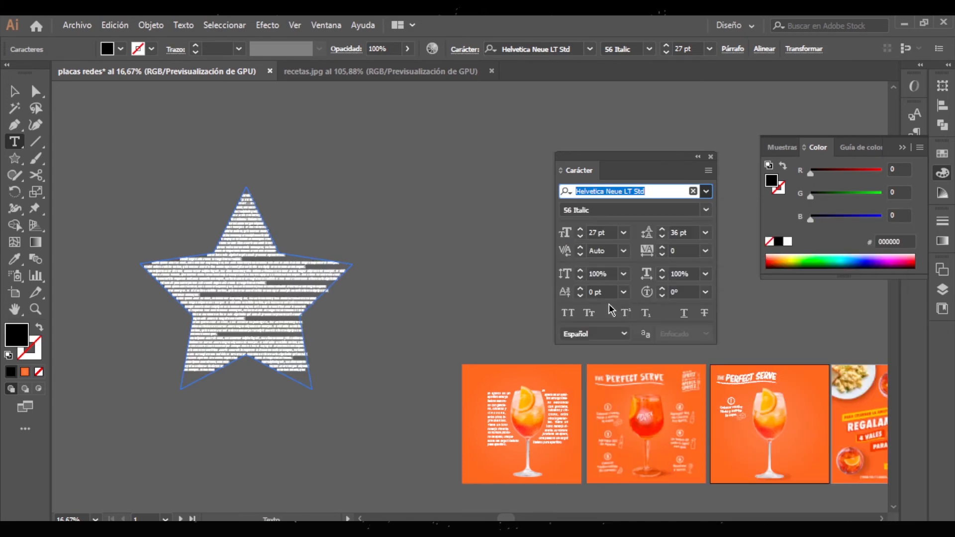
- Set the star's text to 52 pt with automatic leading and finish editing the text
click(580, 229)
click(580, 230)
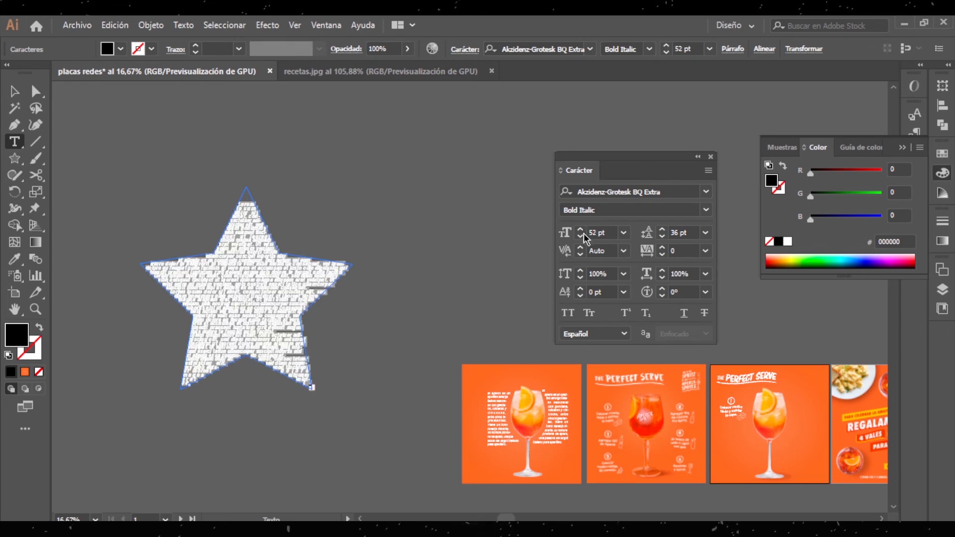
click(705, 233)
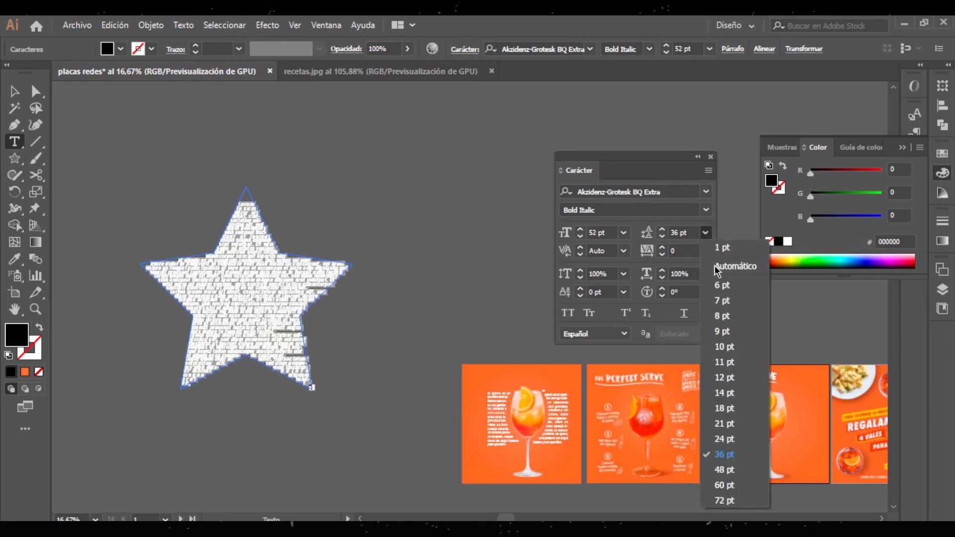
click(715, 248)
click(15, 91)
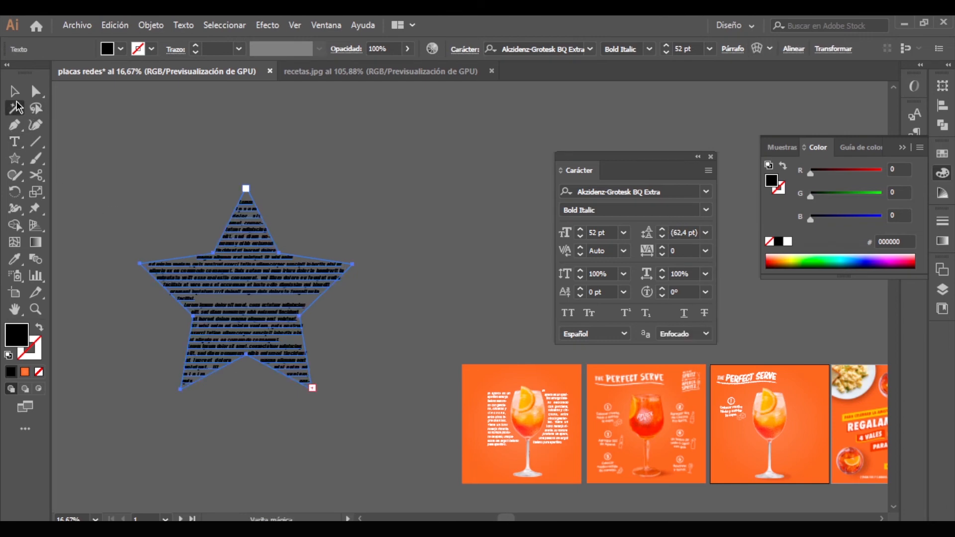
- Check how the text fills the star, and delete the text-filled star
scroll(211, 234, up, 5)
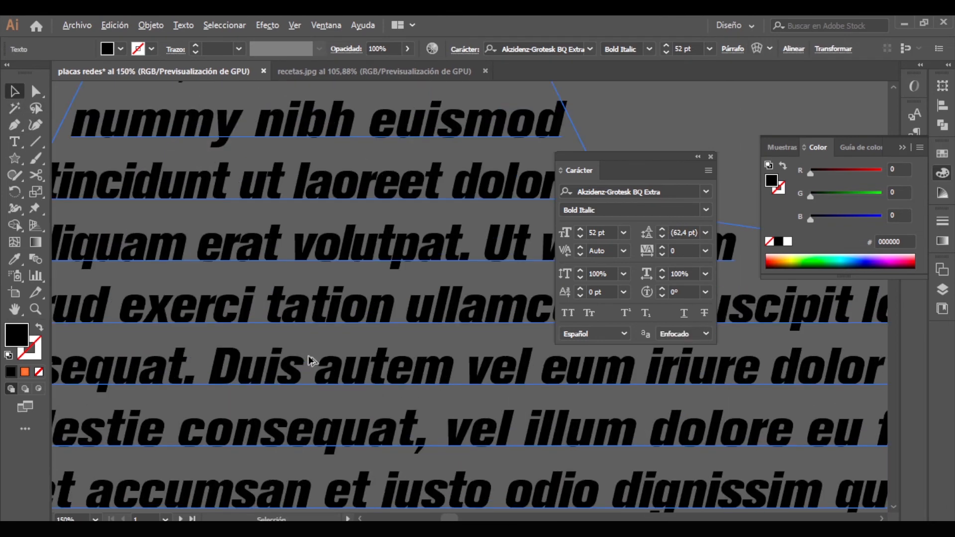
scroll(311, 378, down, 2)
scroll(313, 395, down, 3)
click(561, 441)
scroll(559, 442, down, 2)
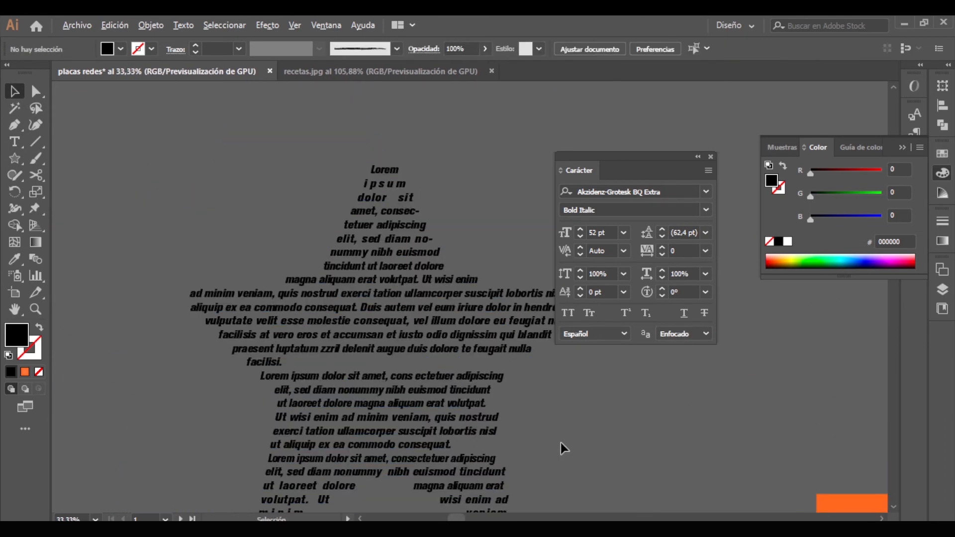
drag(557, 442, 407, 390)
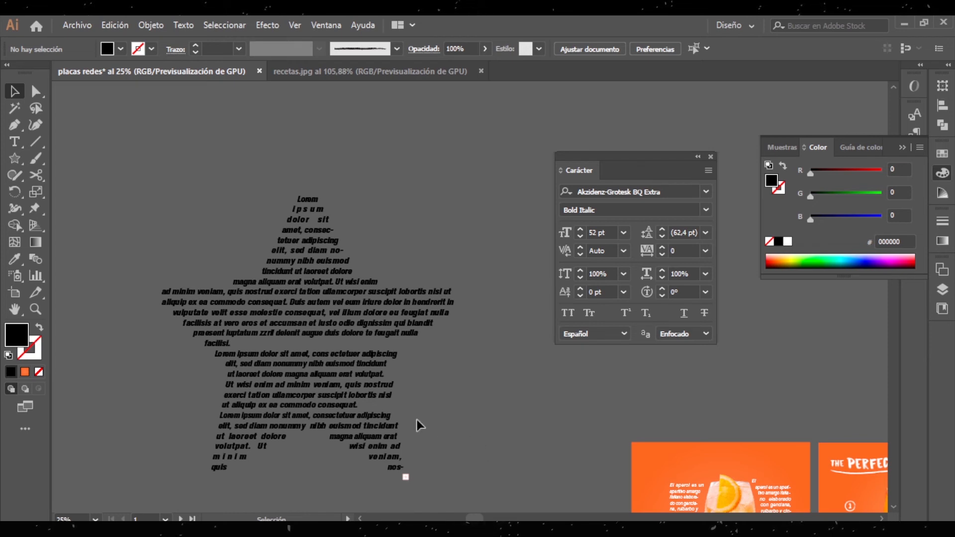
click(319, 333)
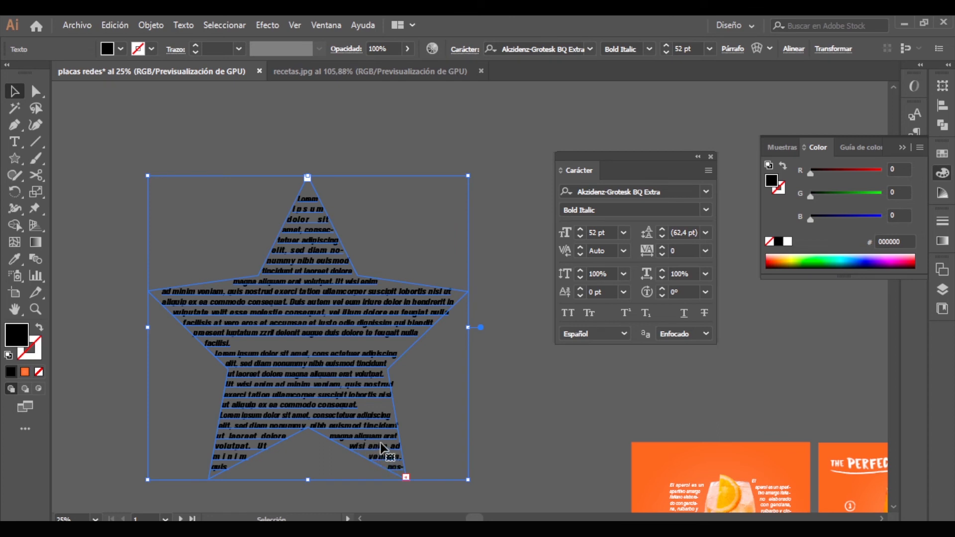
key(Delete)
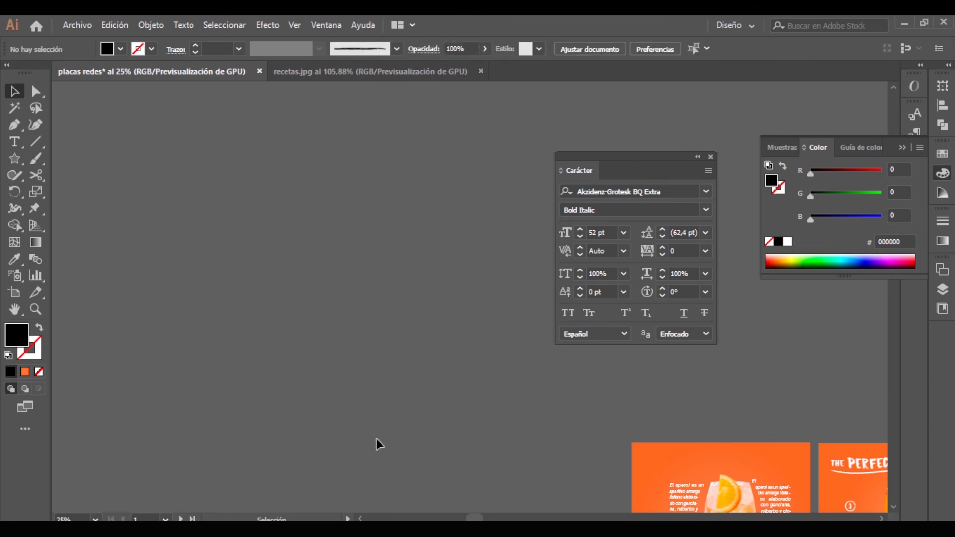
- Draw a large black five-pointed star on the empty canvas and convert it into an area filled with placeholder text
click(14, 158)
drag(88, 169, 425, 392)
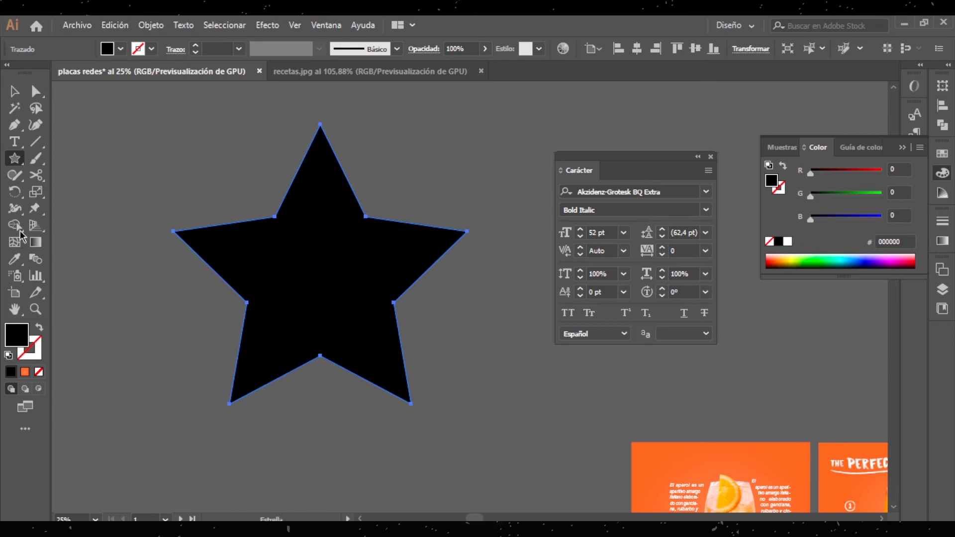
click(14, 141)
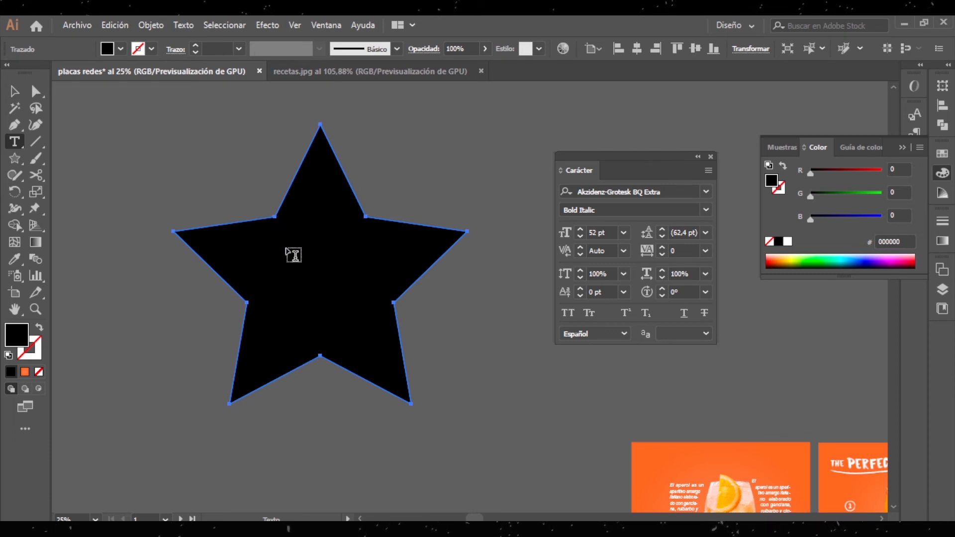
click(240, 224)
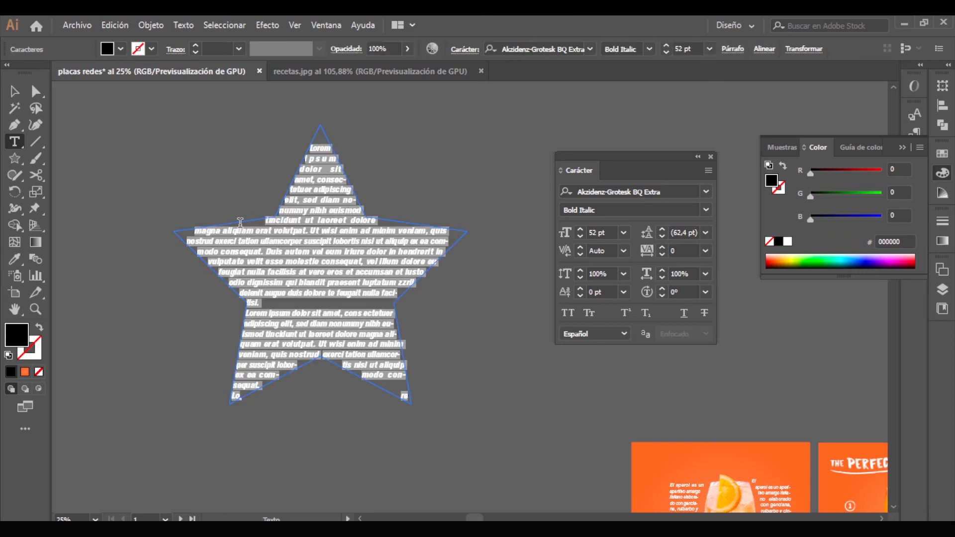
click(15, 91)
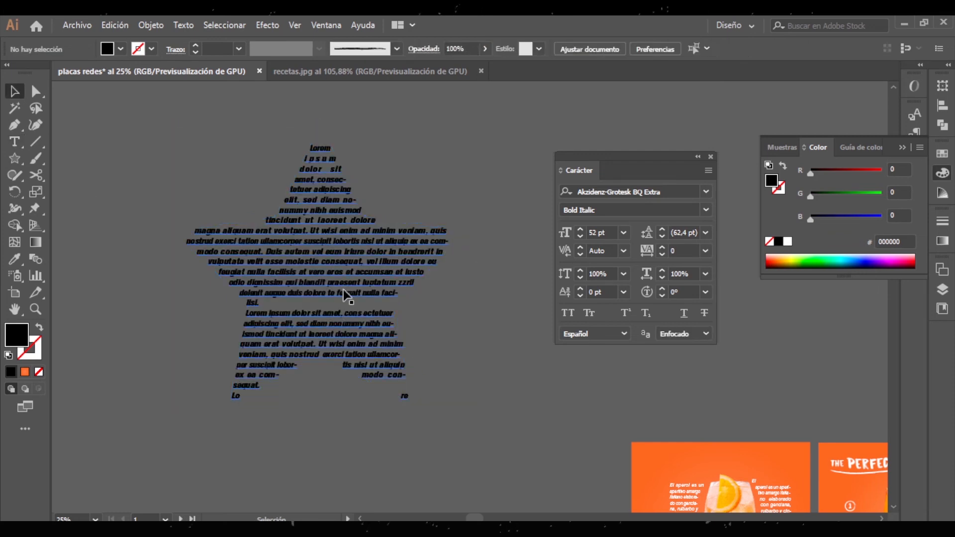
- Increase the font size of the star's text to 69 pt
scroll(343, 290, up, 2)
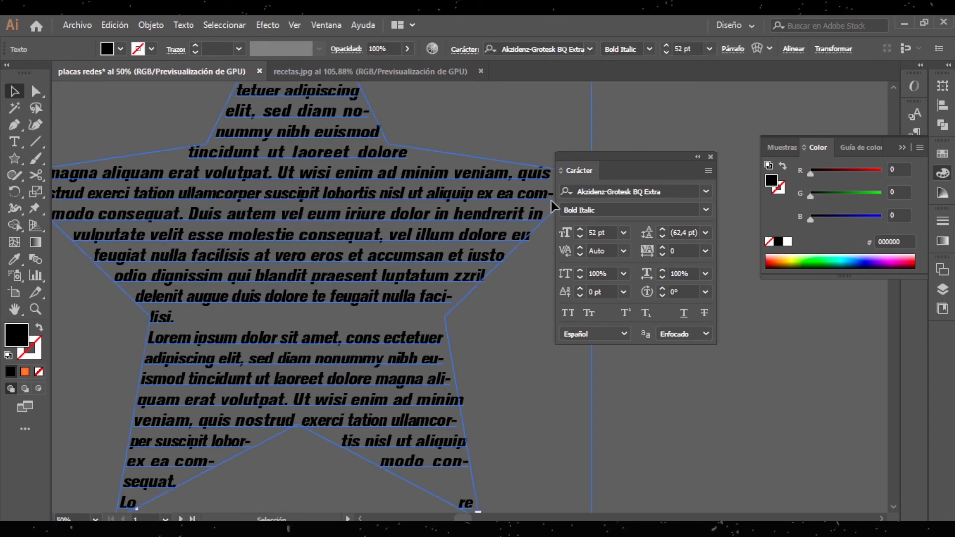
click(583, 230)
click(583, 230)
click(583, 230)
click(583, 230)
click(583, 229)
click(583, 230)
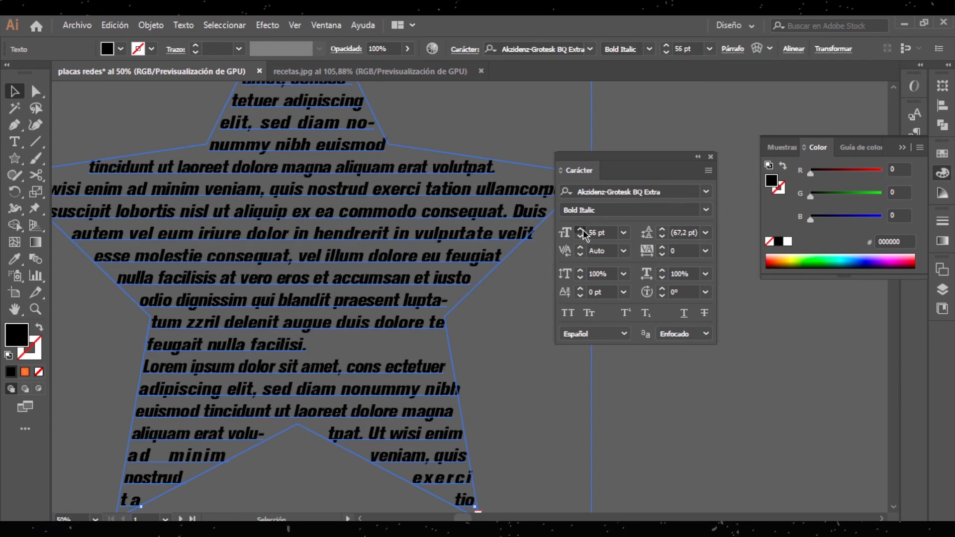
click(583, 230)
click(583, 229)
click(582, 230)
click(582, 229)
click(583, 230)
click(583, 230)
click(583, 229)
click(582, 230)
click(583, 230)
click(583, 230)
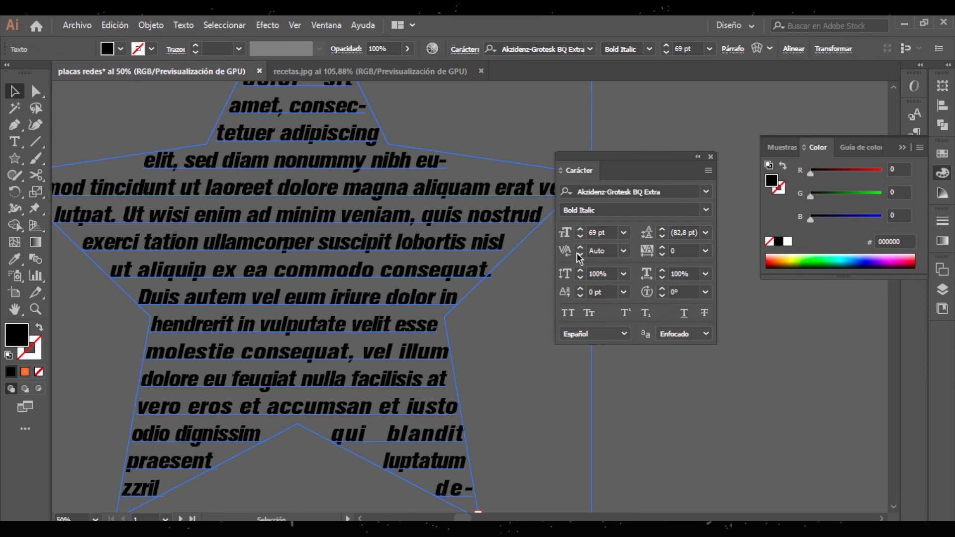
- Increase the leading of the star's text to 113 pt
click(661, 230)
click(661, 229)
click(661, 229)
click(661, 229)
click(661, 229)
click(661, 229)
click(661, 229)
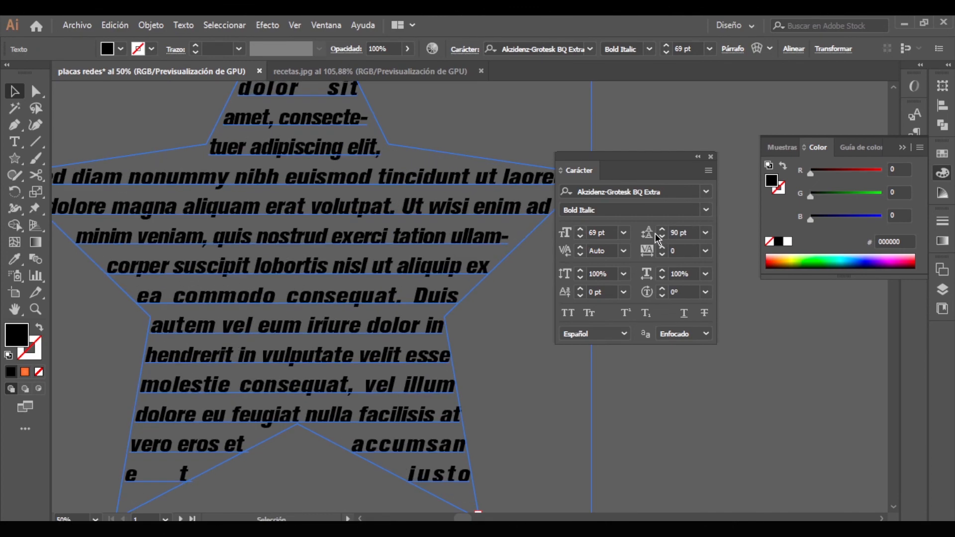
scroll(655, 237, up, 20)
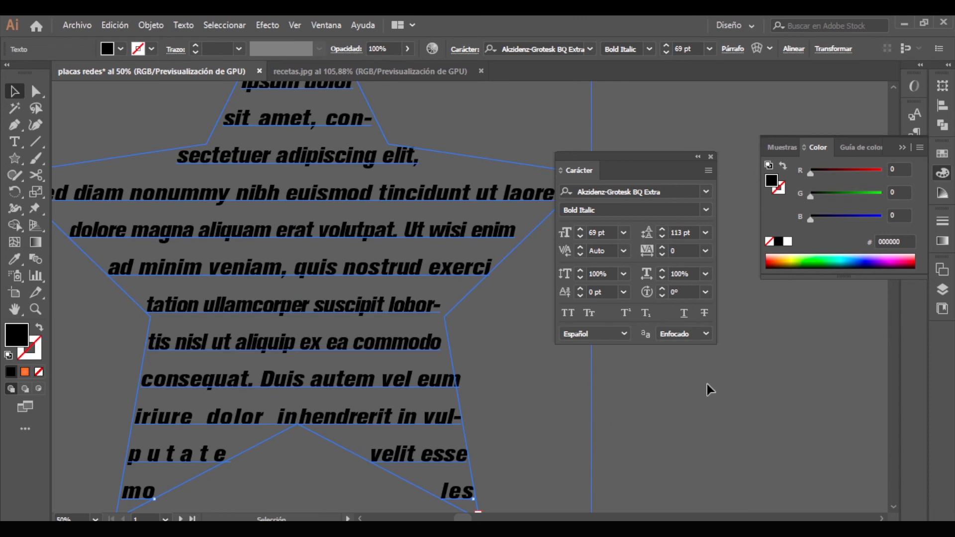
- Tighten the leading of the star's text to 60 pt and deselect it
click(705, 232)
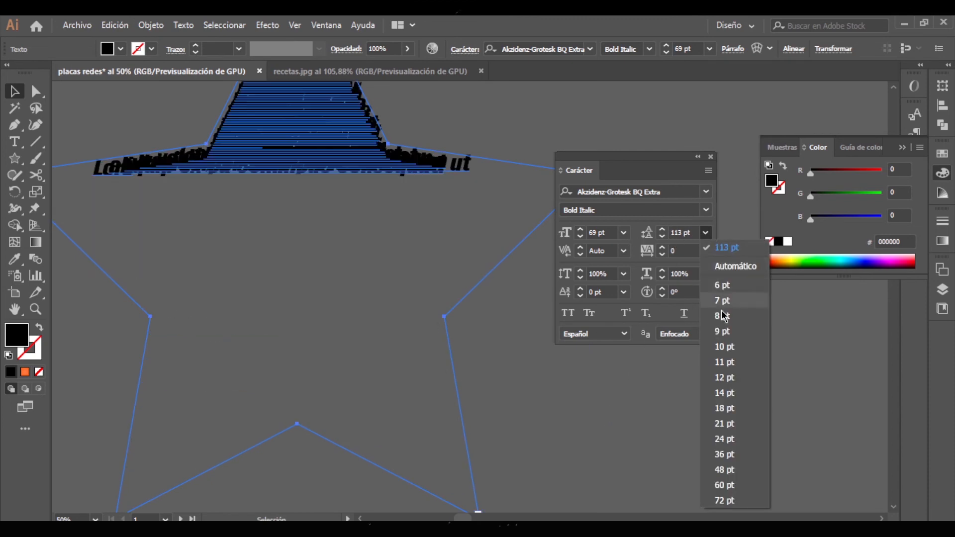
click(724, 485)
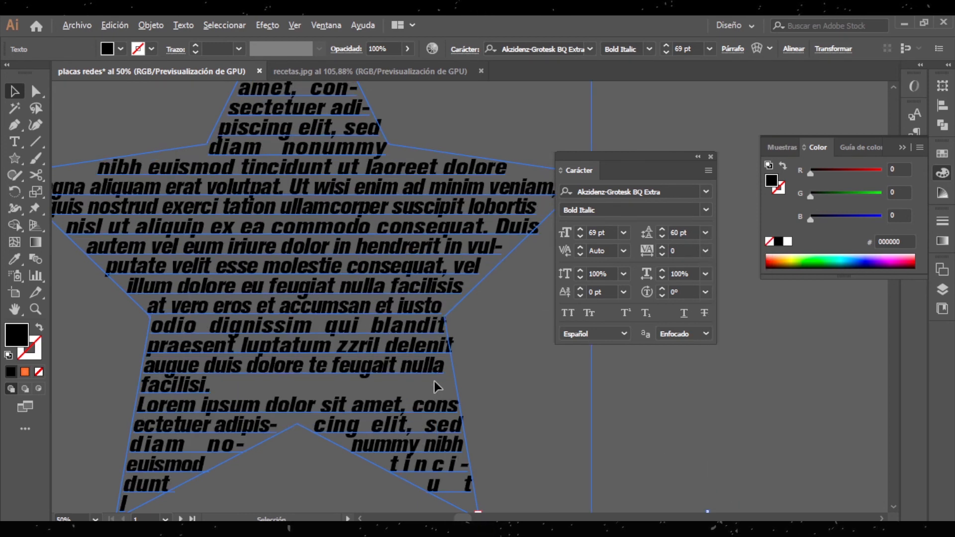
scroll(528, 405, down, 3)
click(550, 415)
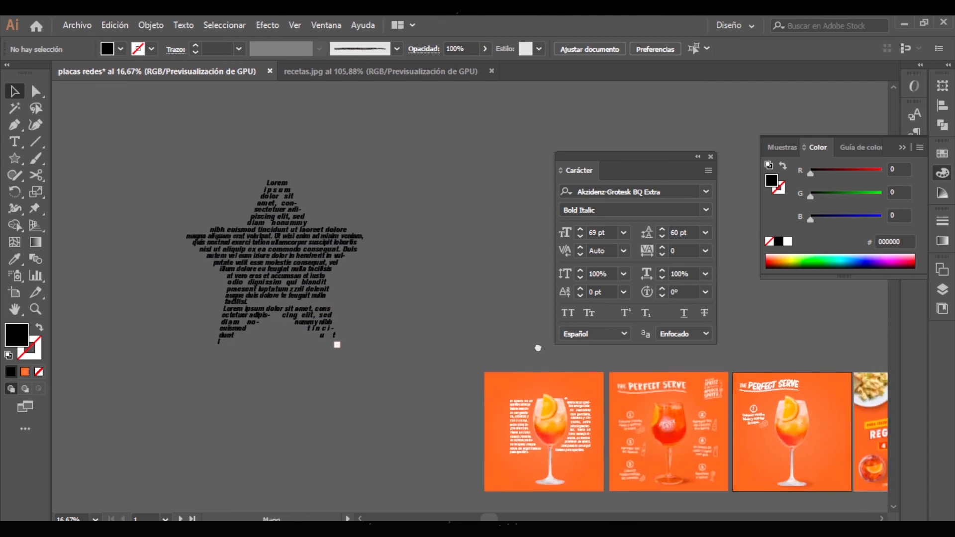
- Enlarge the words "iriure dolor in" in the middle of the star's text to 150 pt
scroll(537, 420, up, 3)
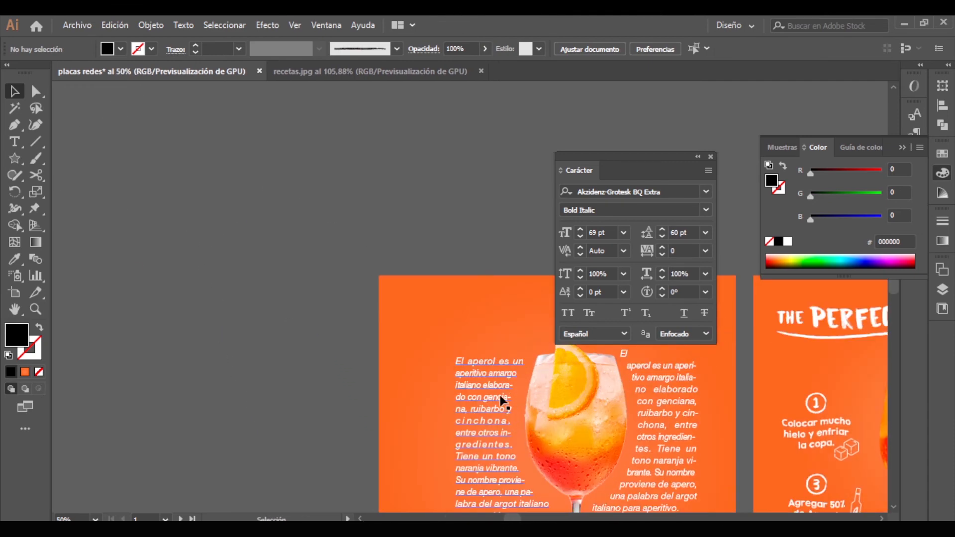
drag(213, 188, 616, 462)
click(351, 295)
scroll(350, 296, down, 2)
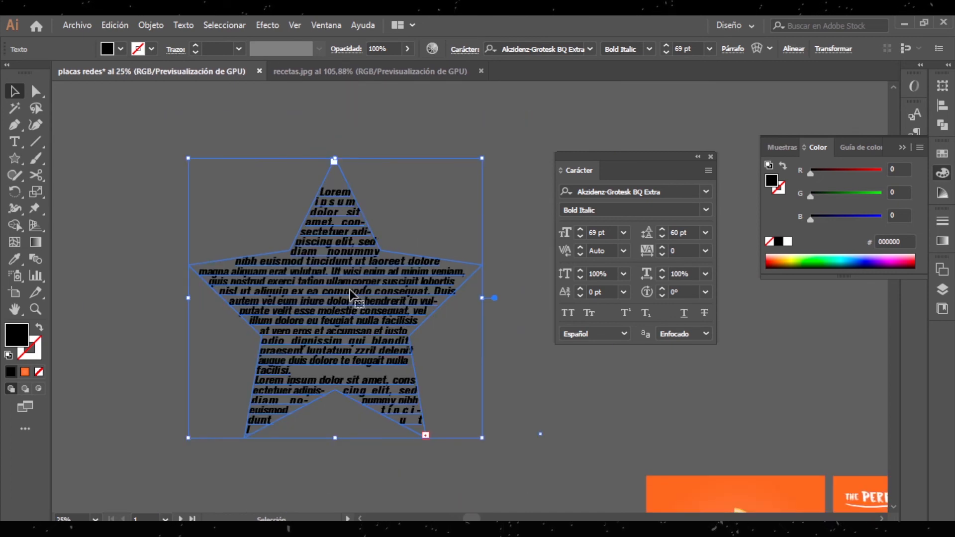
key(t)
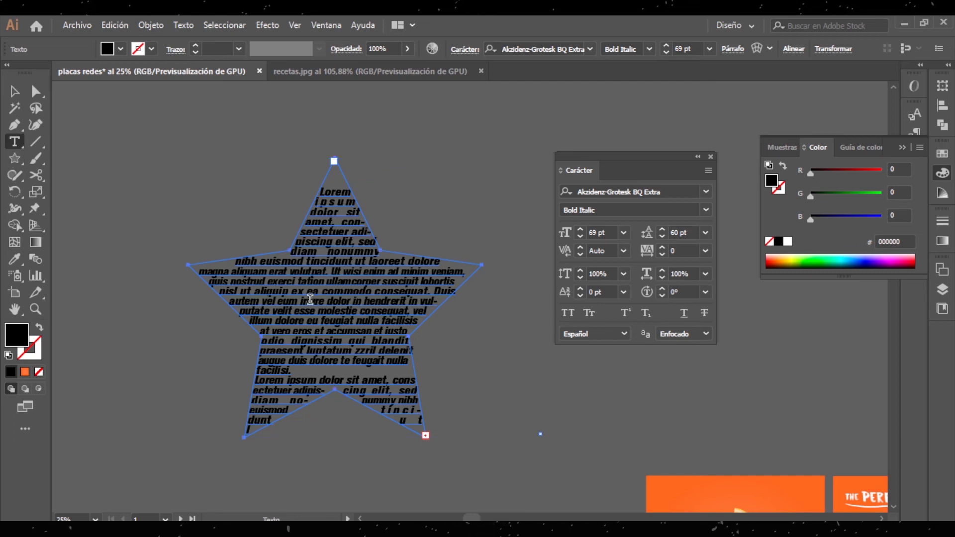
scroll(328, 310, up, 1)
drag(298, 292, 374, 294)
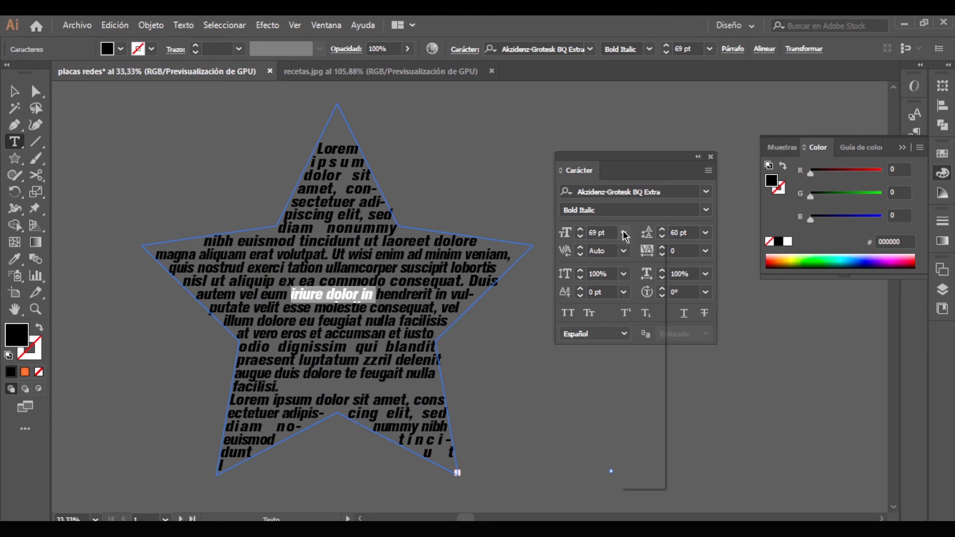
click(623, 234)
click(644, 484)
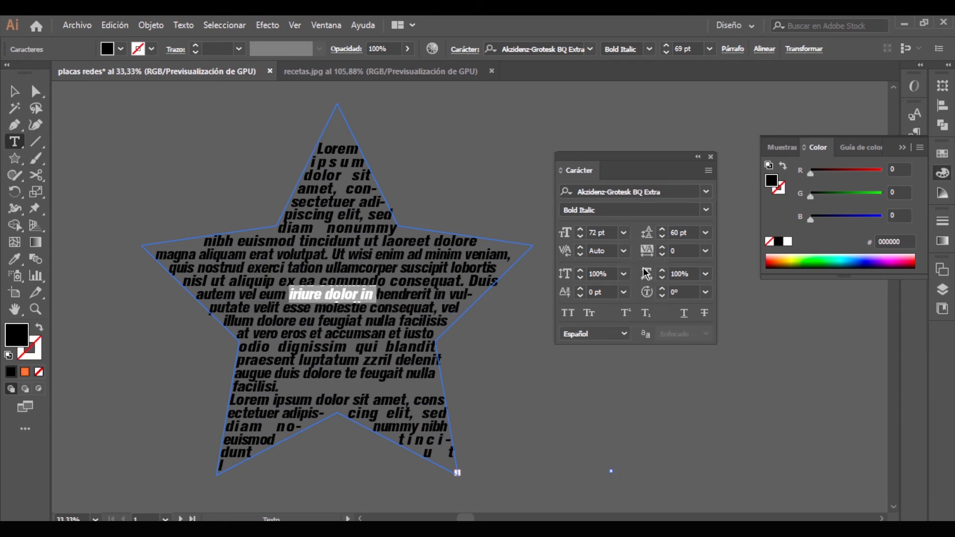
click(609, 232)
text(150)
key(Return)
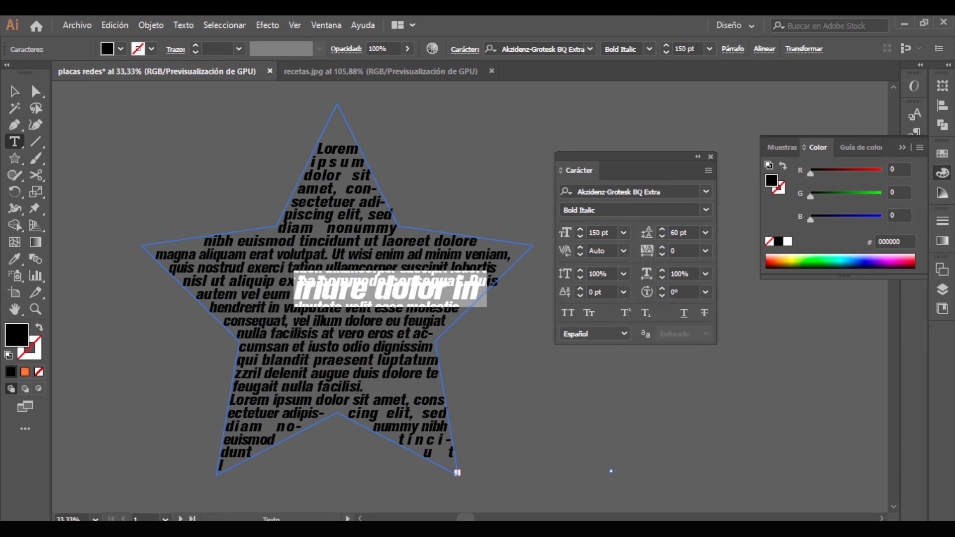
- Leave text editing and delete the text-filled star with the enlarged words from the canvas
click(15, 92)
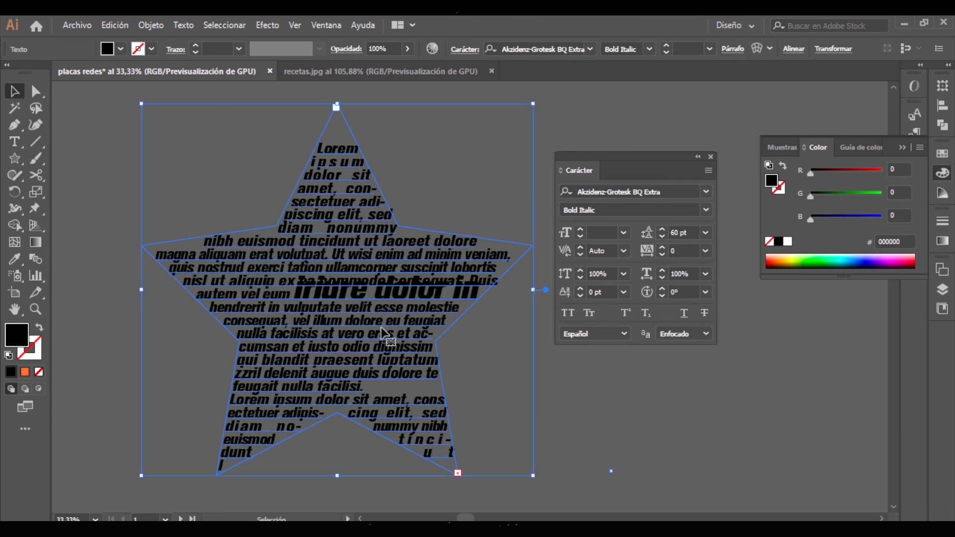
click(513, 417)
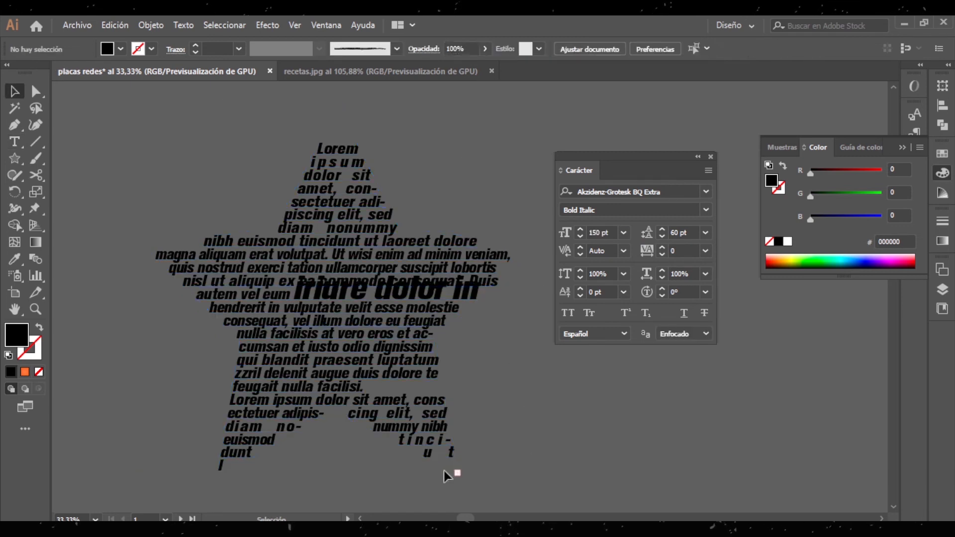
click(393, 332)
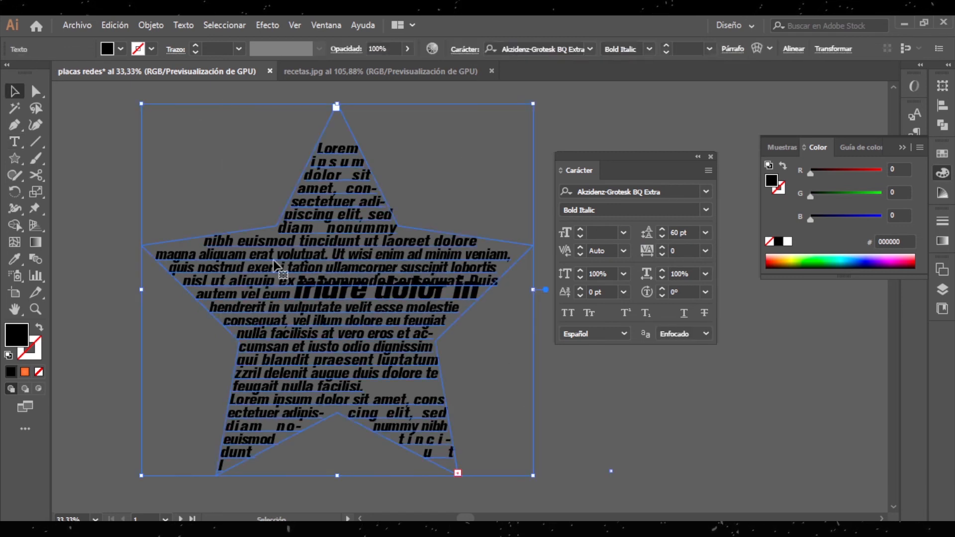
scroll(273, 260, down, 2)
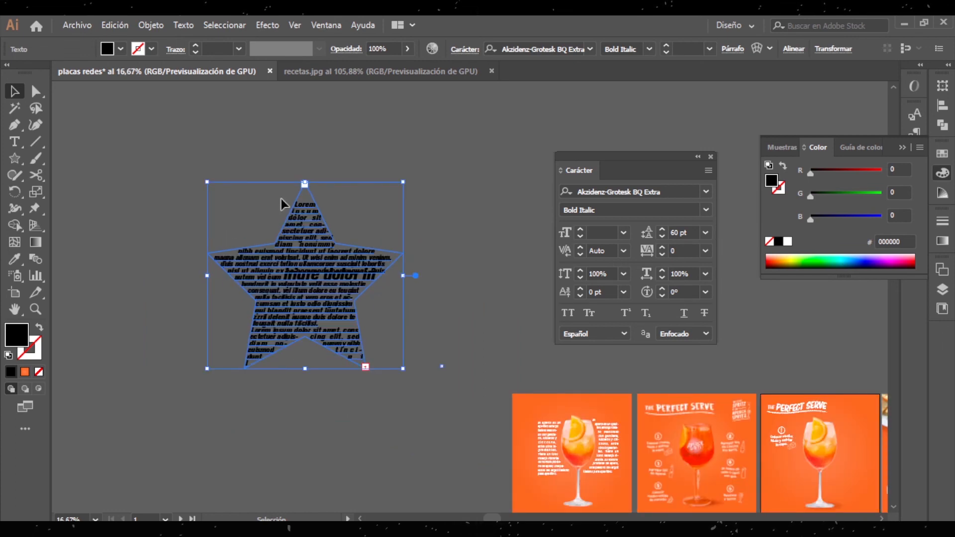
key(Delete)
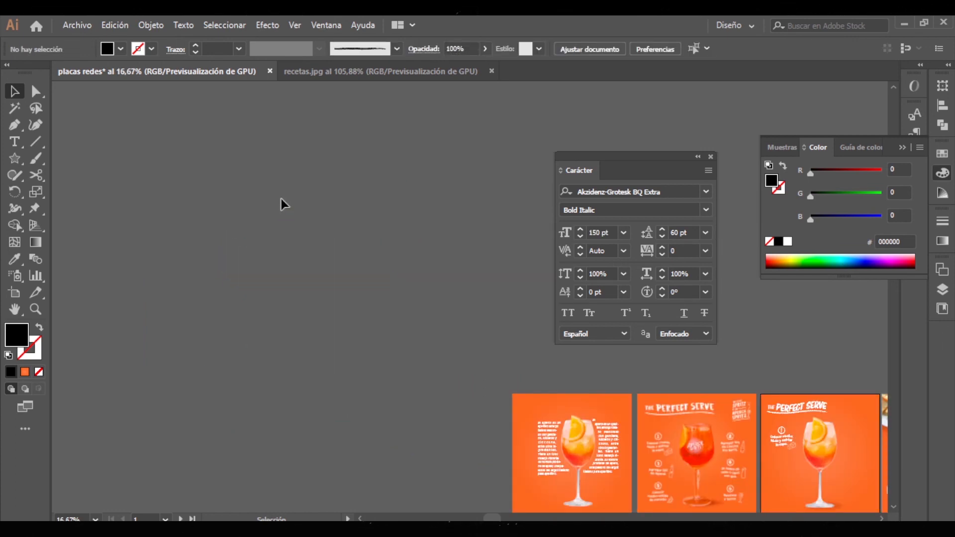
- Add the placeholder point text "Lorem ipsum" at 150 pt on the empty canvas and shift it slightly up and to the left
key(t)
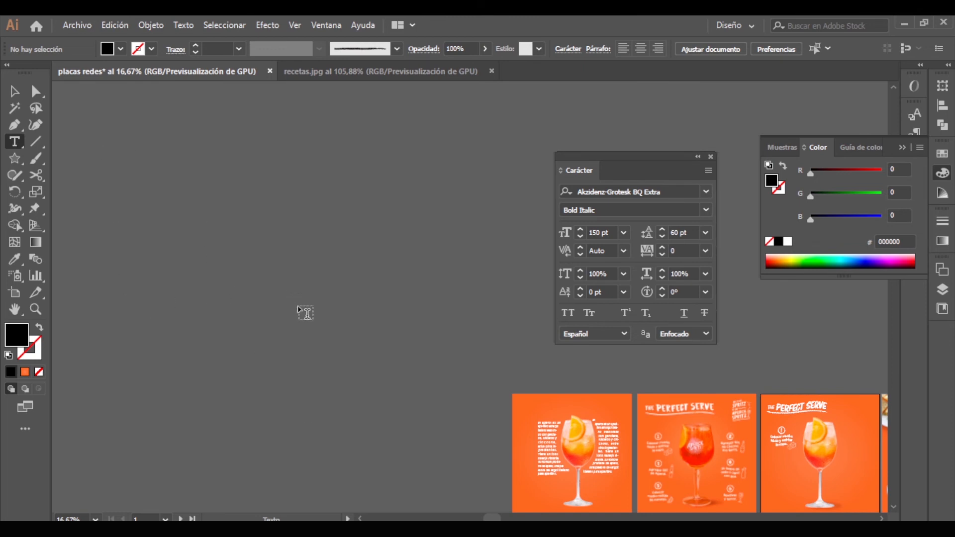
click(305, 313)
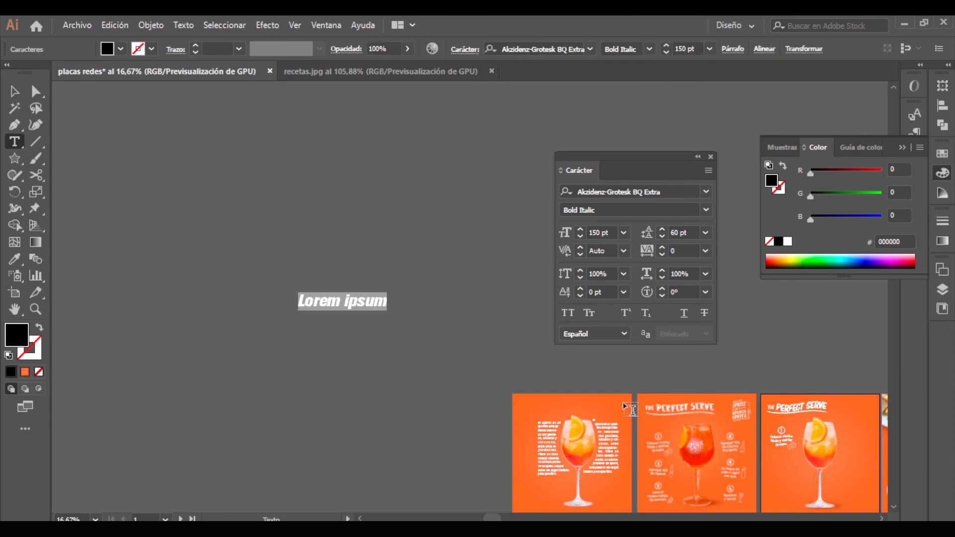
click(14, 91)
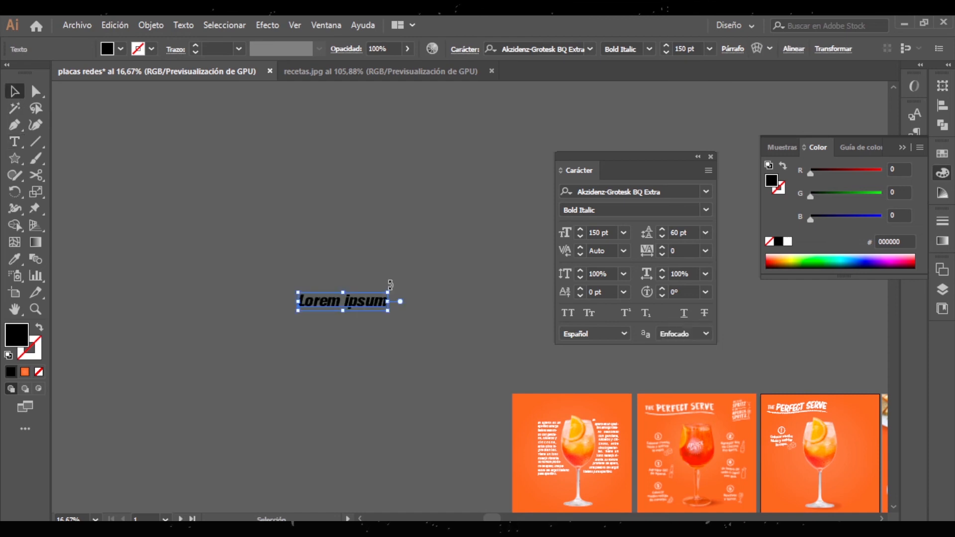
click(355, 317)
scroll(340, 315, up, 3)
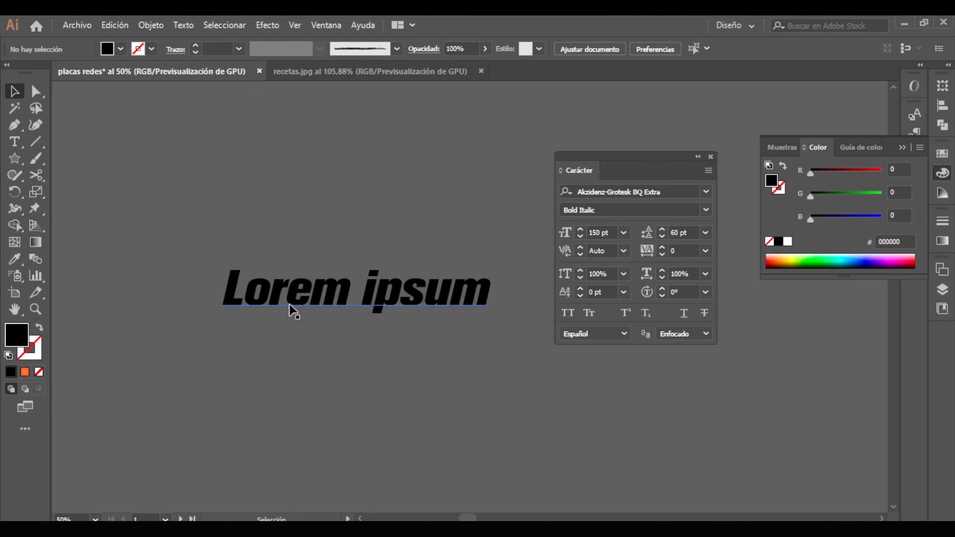
drag(292, 309, 220, 290)
click(384, 369)
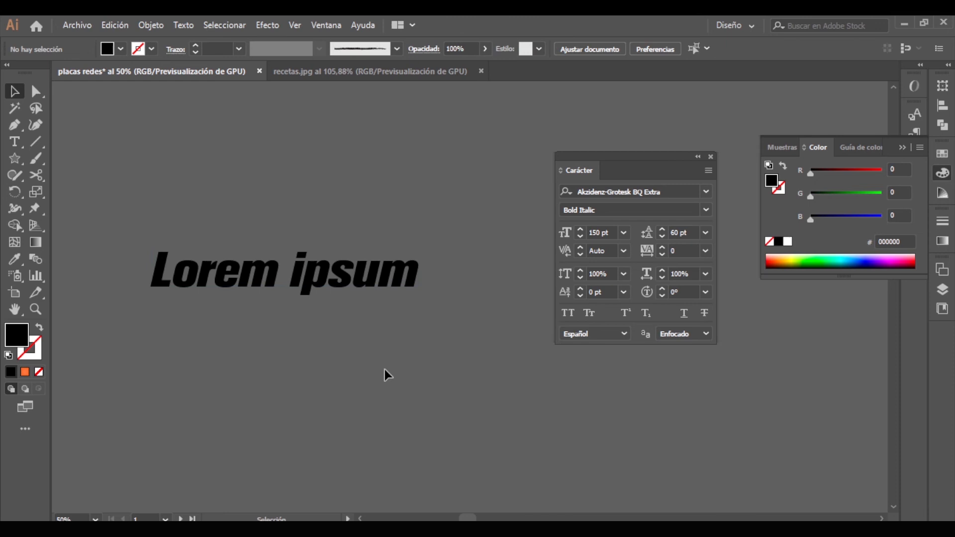
- Draw a black circle about 843 px in diameter above the "Lorem ipsum" text
click(335, 277)
click(156, 25)
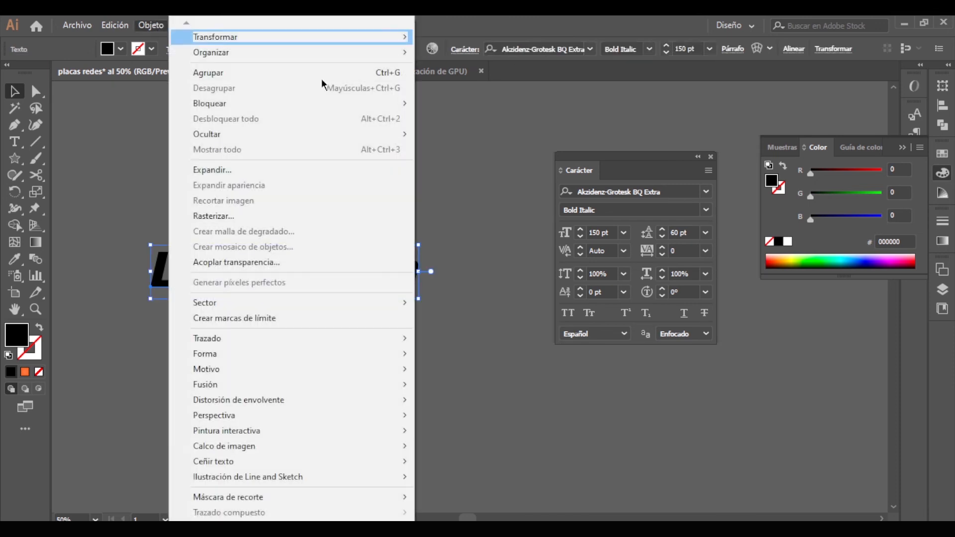
click(24, 155)
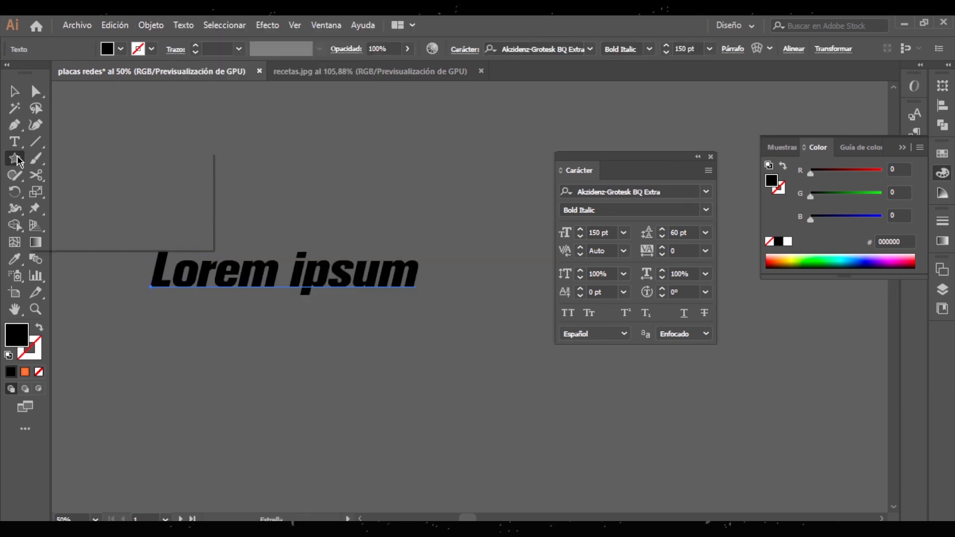
click(14, 158)
click(79, 191)
scroll(293, 409, down, 2)
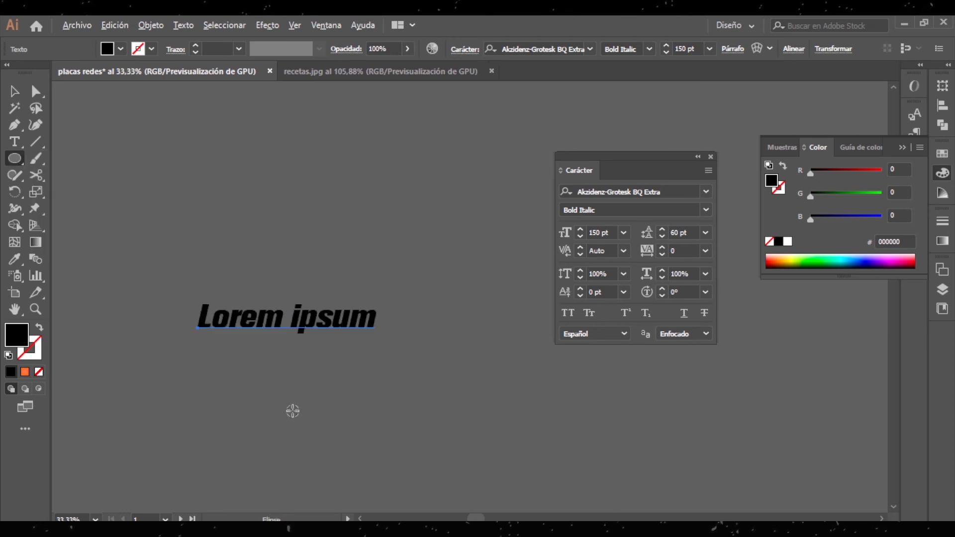
drag(225, 222, 334, 264)
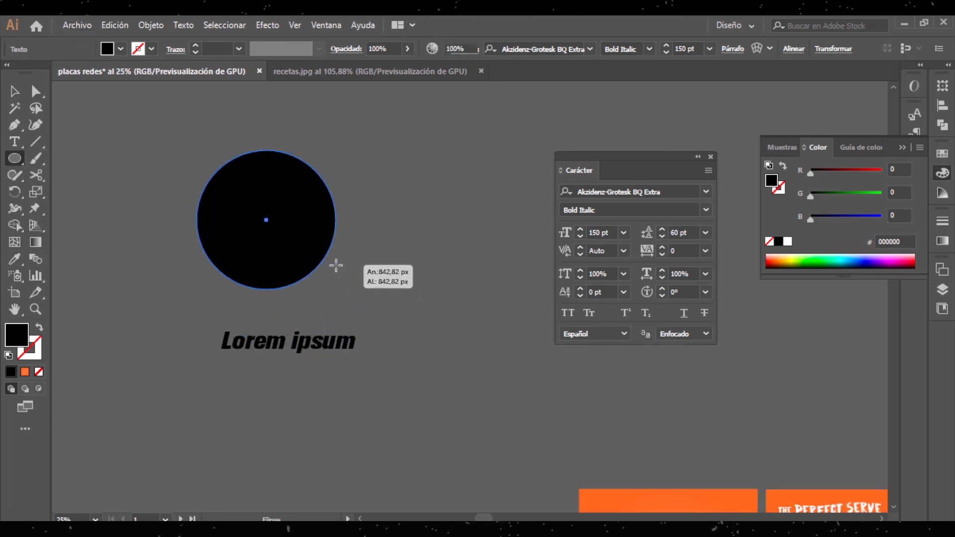
click(15, 91)
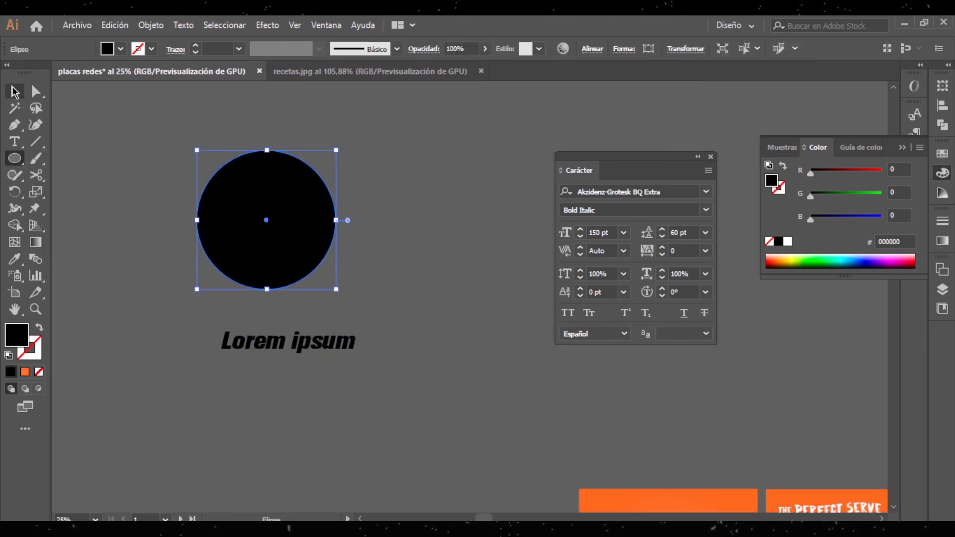
- Split the black circle into three bands with two wavy Eraser strokes across it and deselect it
click(36, 175)
click(85, 170)
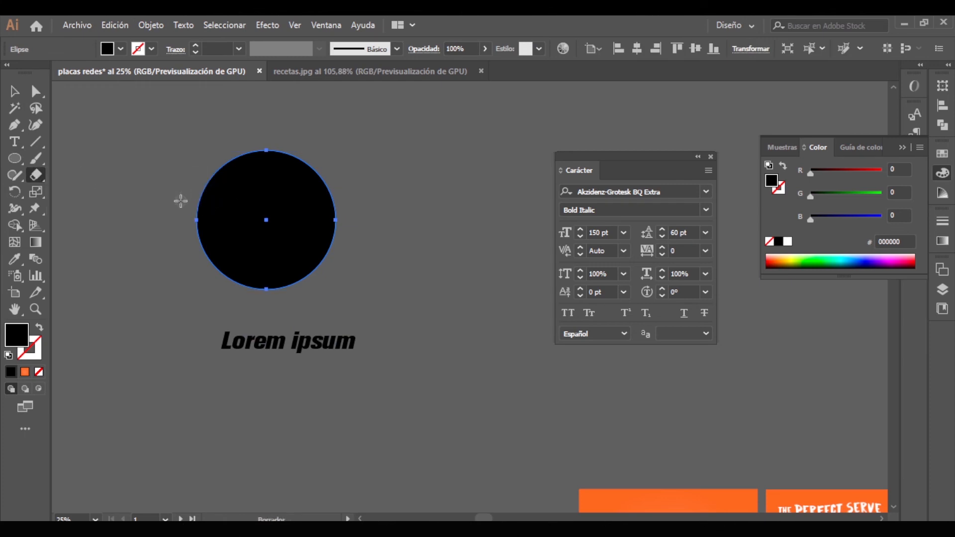
mouse_move(180, 204)
mouse_down()
mouse_move(282, 192)
mouse_move(378, 169)
mouse_up()
mouse_move(171, 251)
mouse_down()
mouse_move(199, 241)
mouse_move(360, 266)
mouse_up()
click(14, 91)
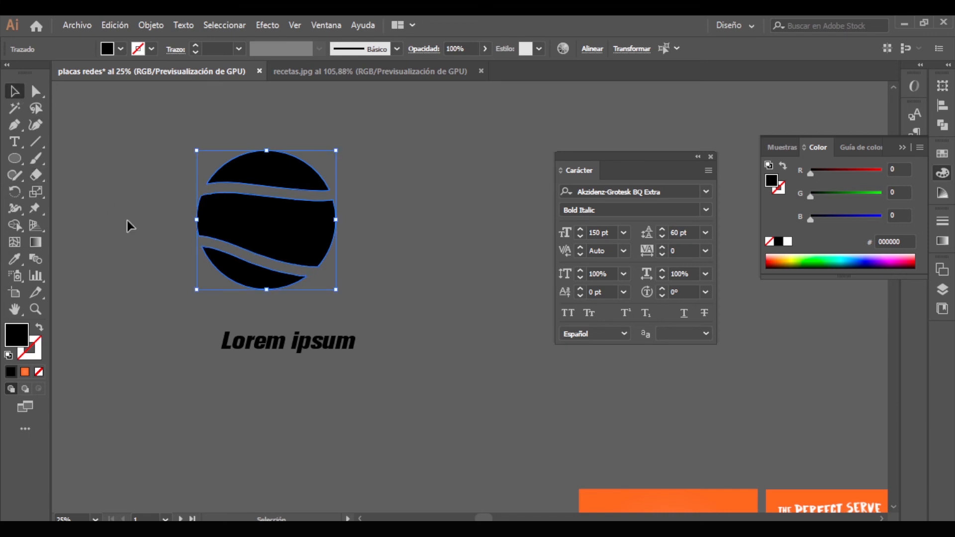
click(127, 220)
- Duplicate "Lorem ipsum" into three texts below the circle, and shorten one to "Lorem" and another to "ipsum"
scroll(233, 268, up, 3)
scroll(284, 311, down, 2)
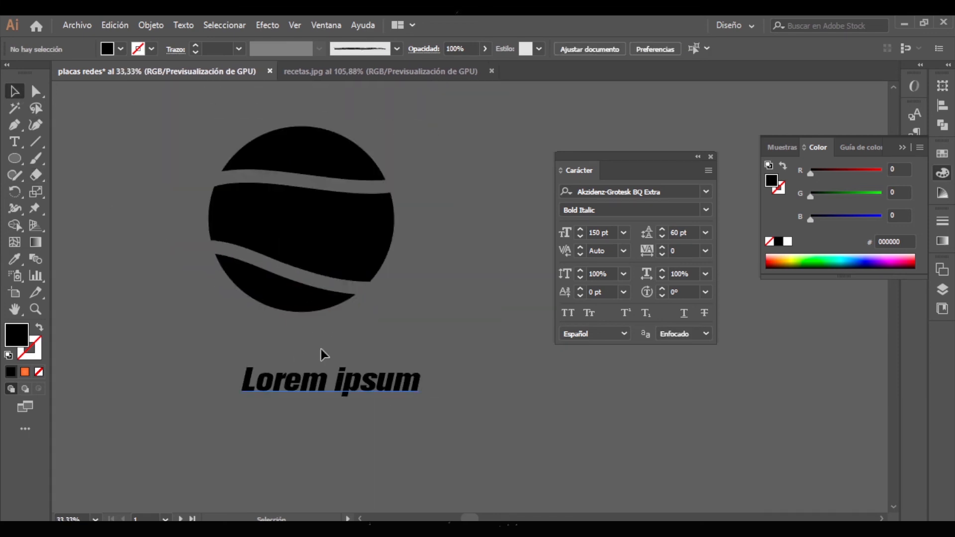
drag(298, 386, 393, 391)
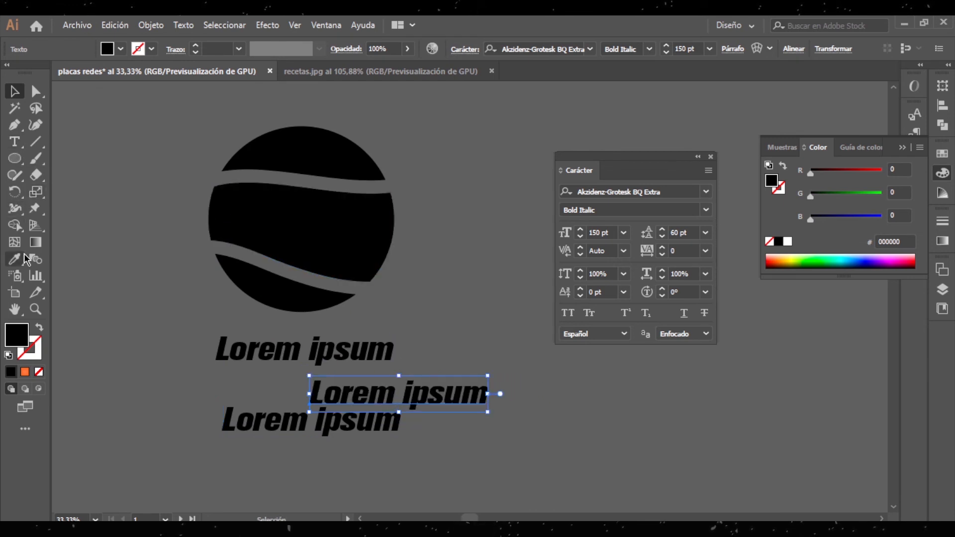
click(17, 143)
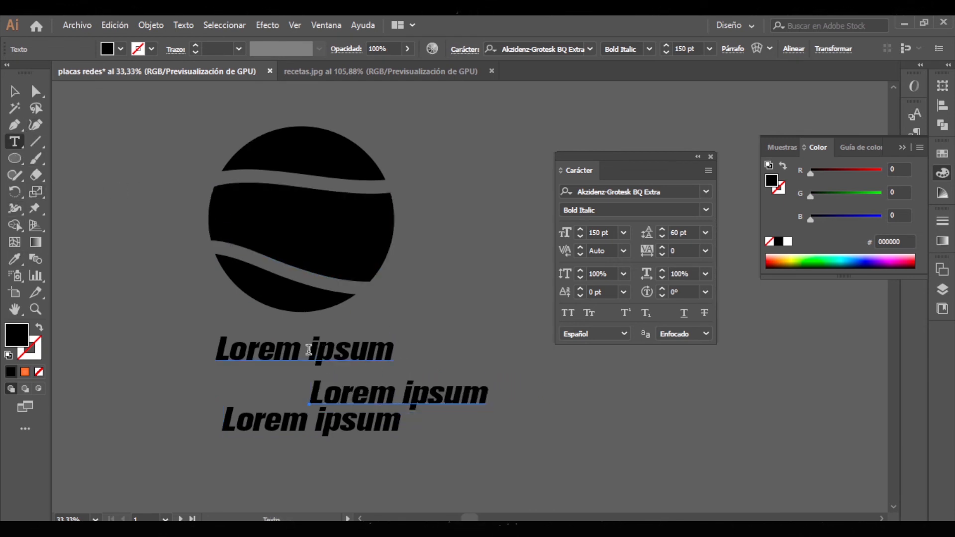
drag(309, 350, 437, 355)
key(BackSpace)
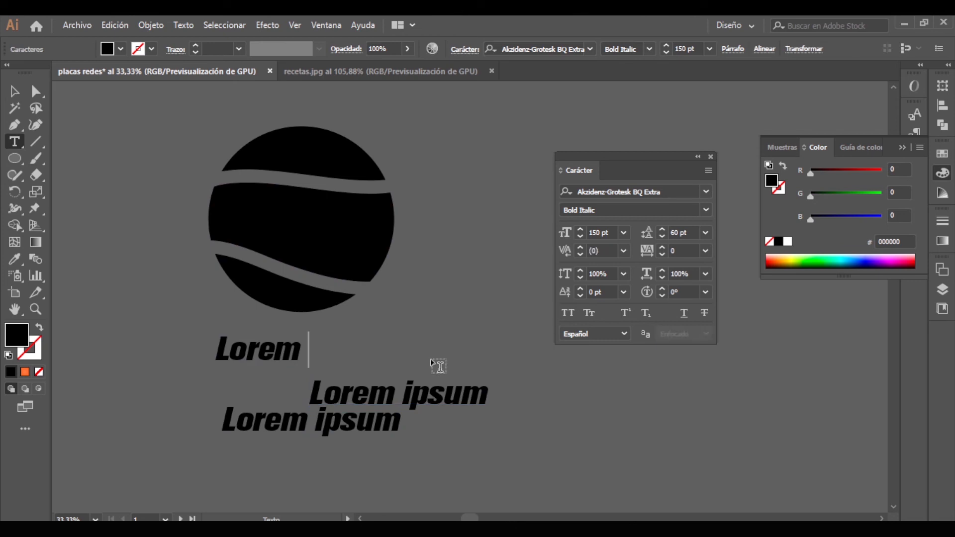
drag(394, 393, 259, 385)
key(BackSpace)
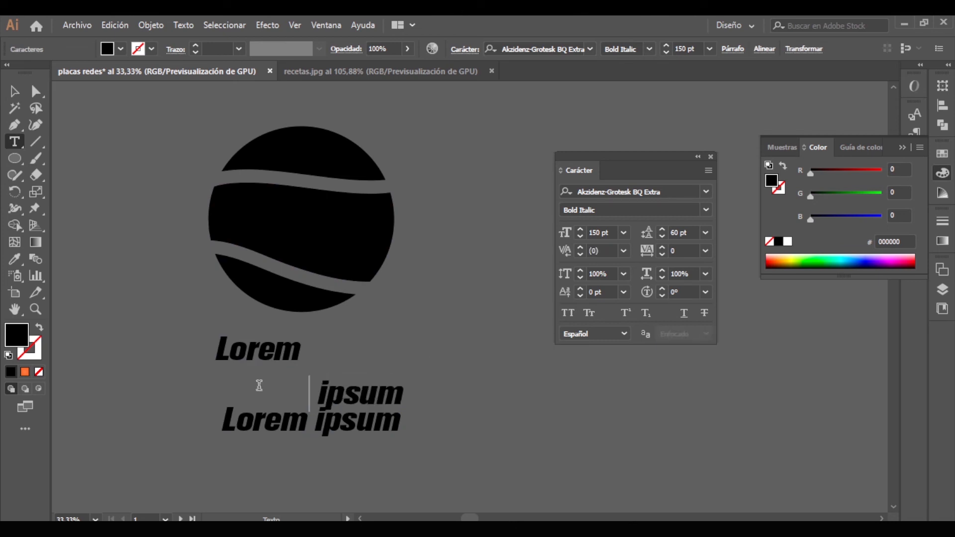
click(14, 92)
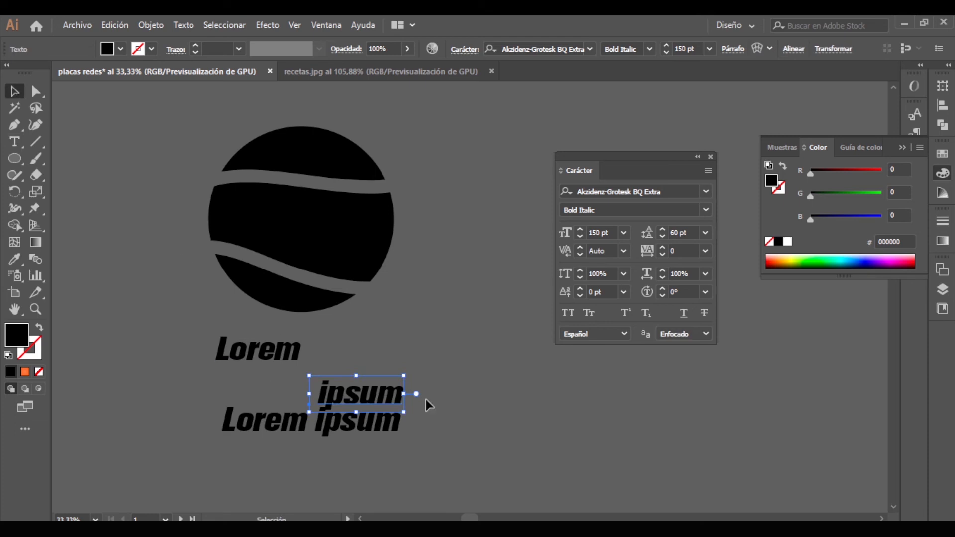
- Fill the three texts with white and place them at the circle's bands, with "ipsum" at the bottom band
shift+click(332, 427)
shift+click(229, 365)
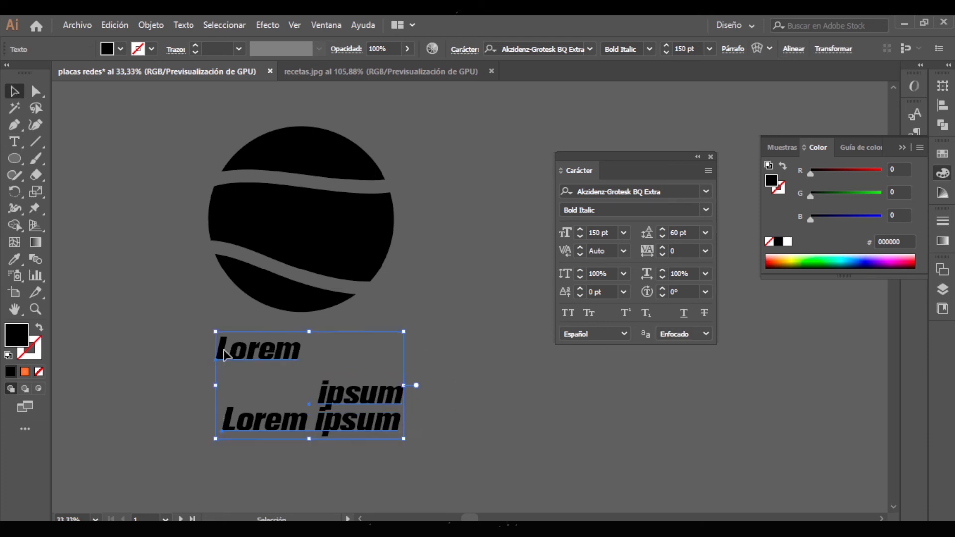
click(787, 242)
drag(282, 348, 329, 144)
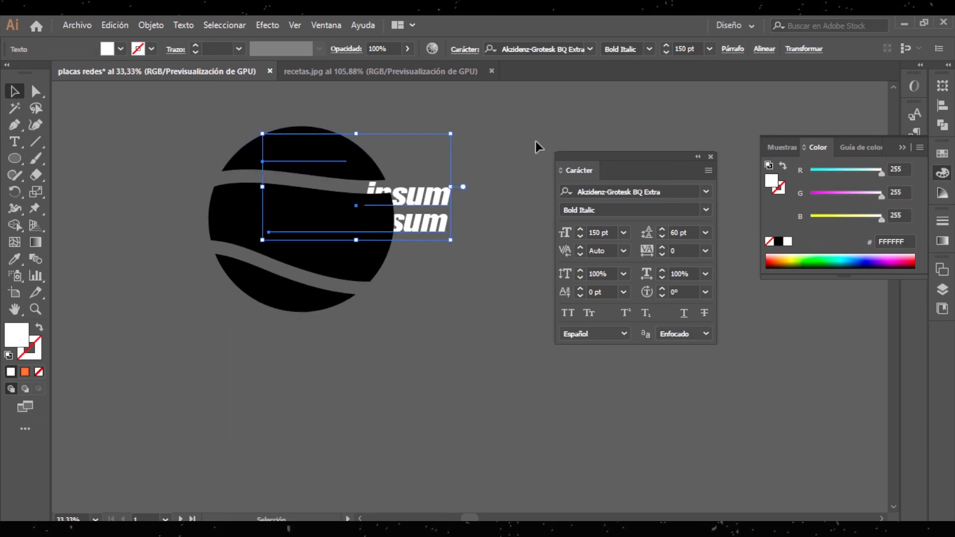
click(537, 145)
drag(431, 208, 294, 298)
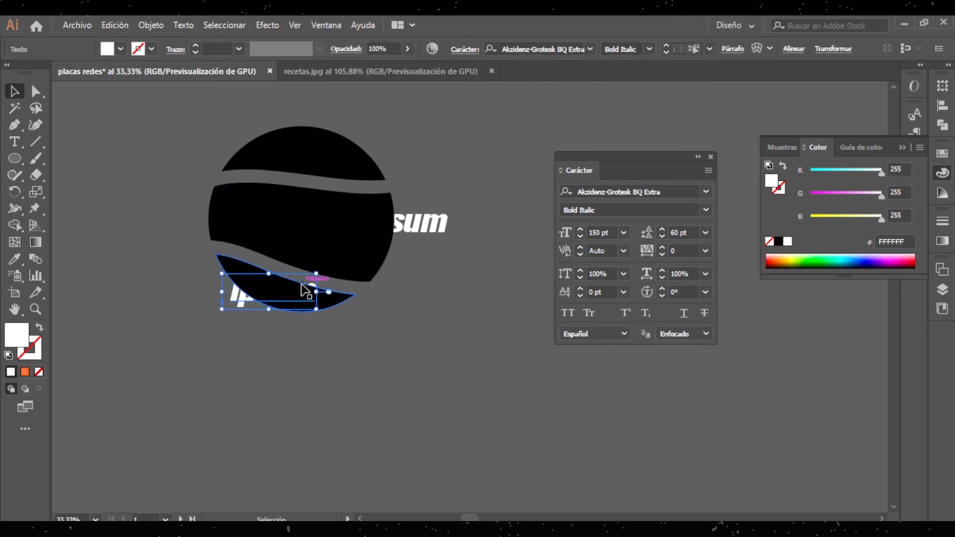
- Warp the word "Lorem" into the circle's top band using Envelope Distort with the top object
drag(401, 164, 179, 128)
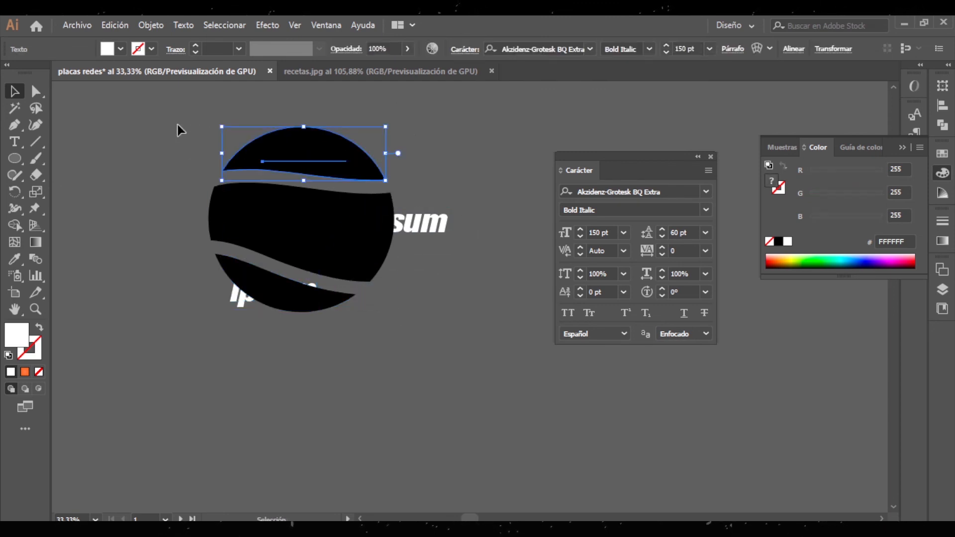
click(422, 165)
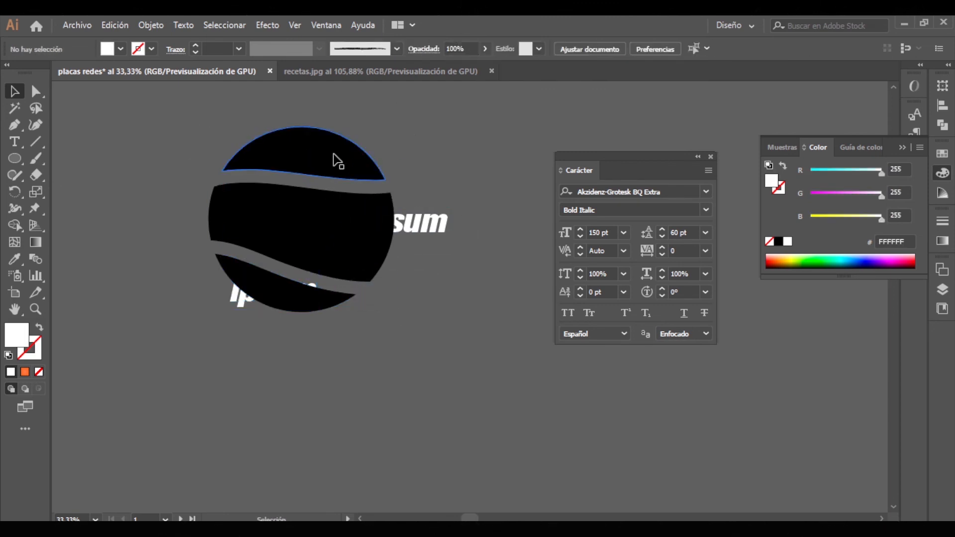
drag(340, 159, 280, 128)
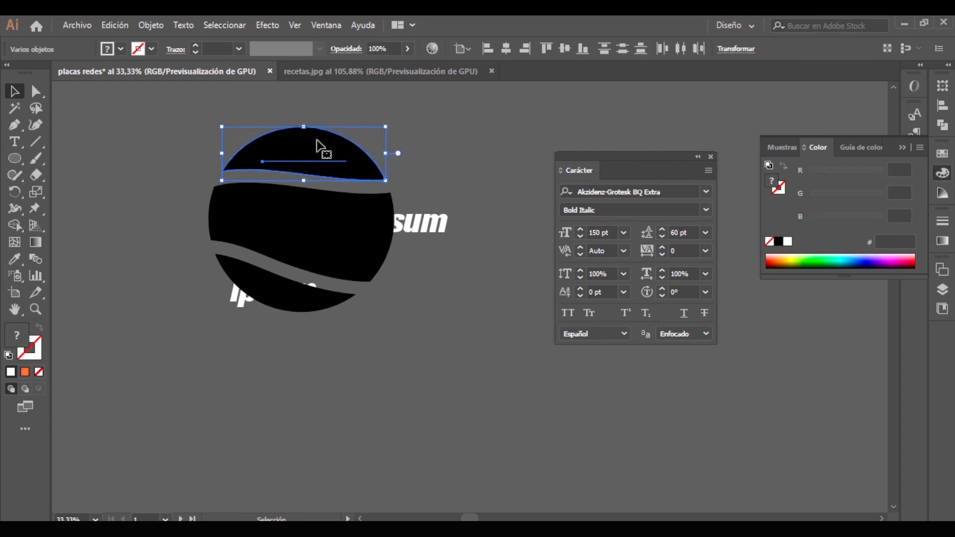
click(151, 25)
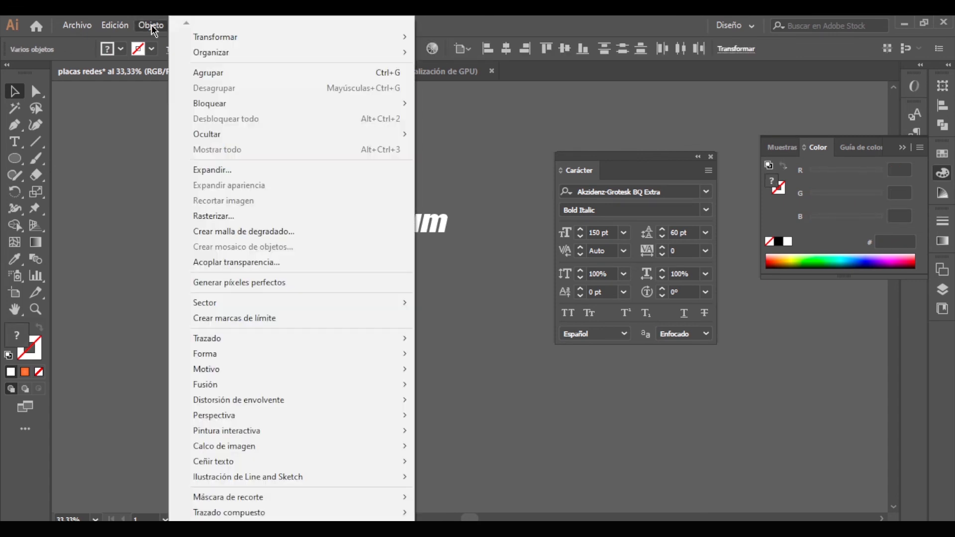
mouse_move(271, 398)
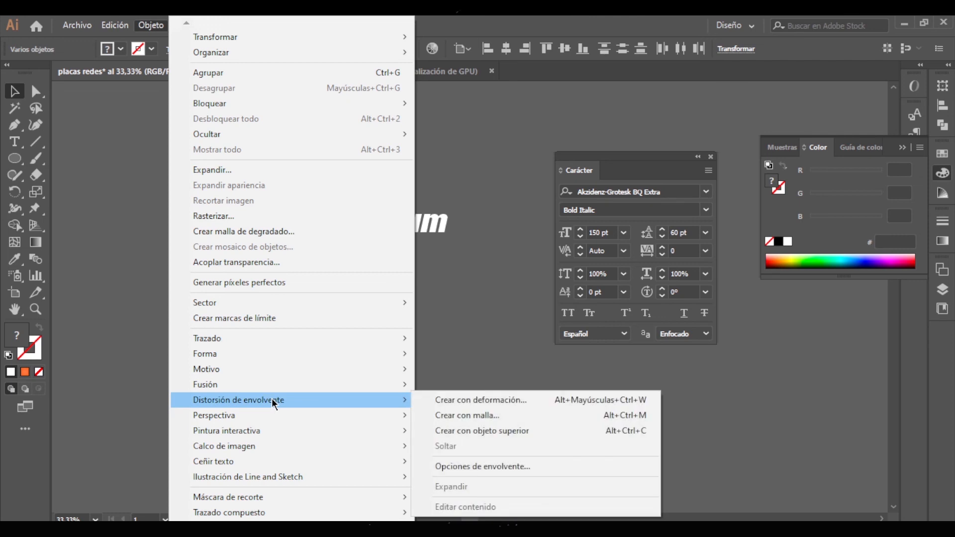
click(488, 436)
click(464, 275)
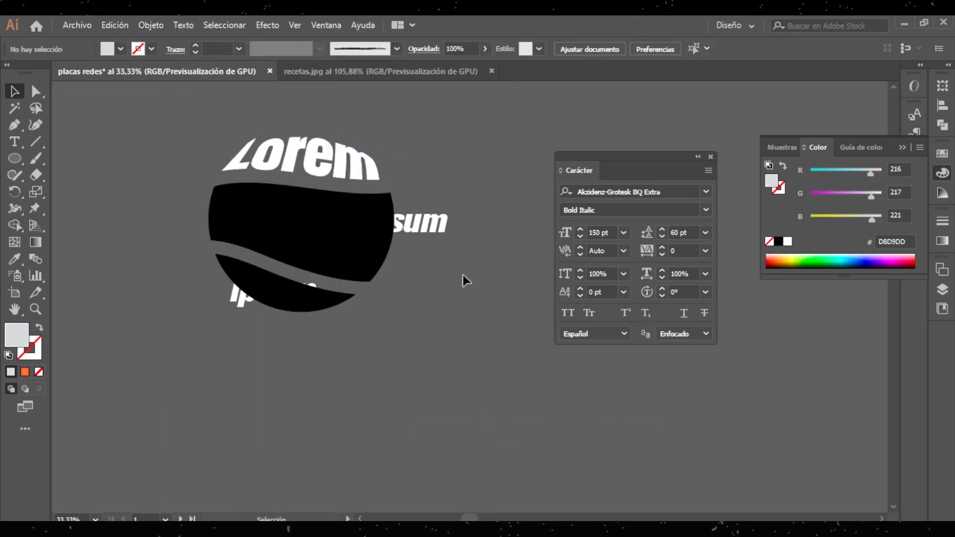
- Warp the full "Lorem ipsum" text into the circle's middle band using Envelope Distort with the top object
drag(433, 251, 314, 219)
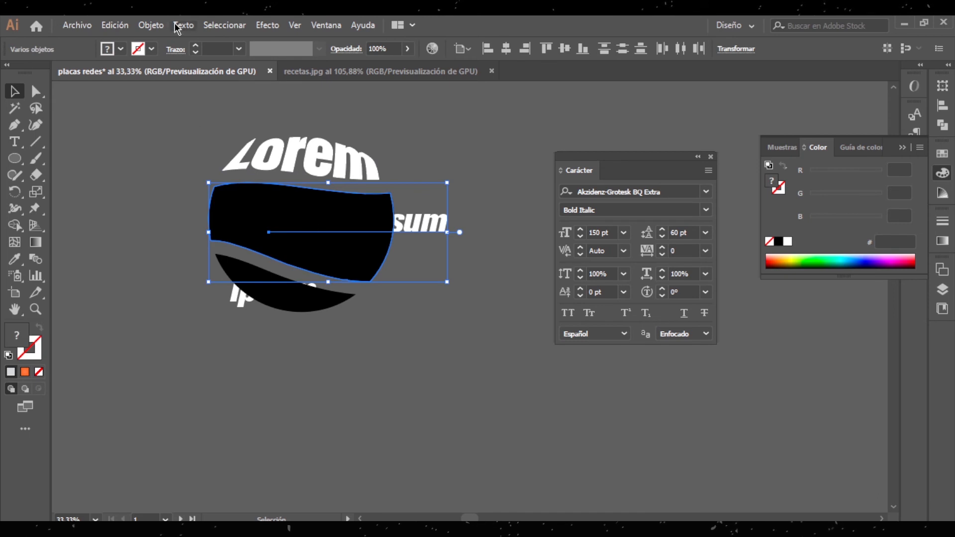
click(151, 25)
mouse_move(257, 401)
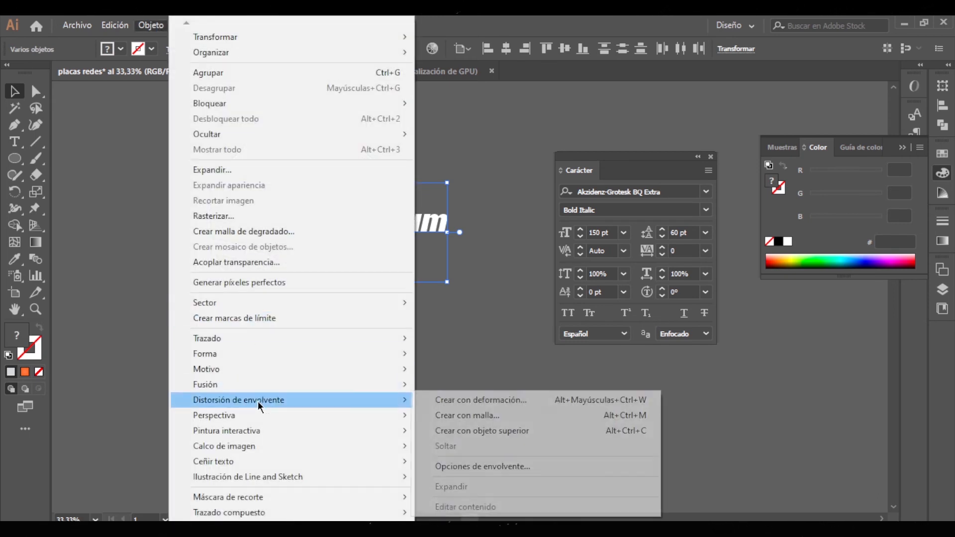
click(478, 433)
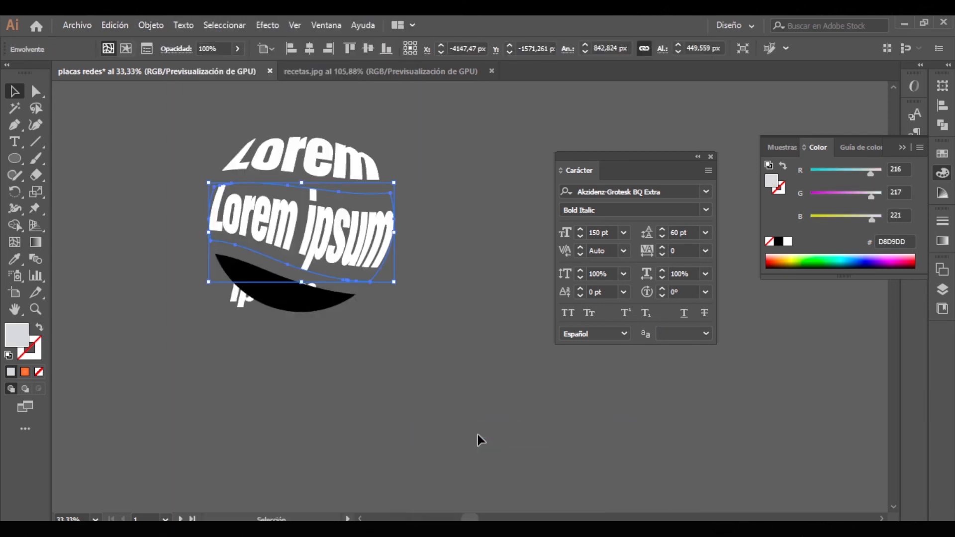
click(450, 395)
- Warp the word "ipsum" into the circle's bottom band using Envelope Distort with the top object
key(ctrl+a)
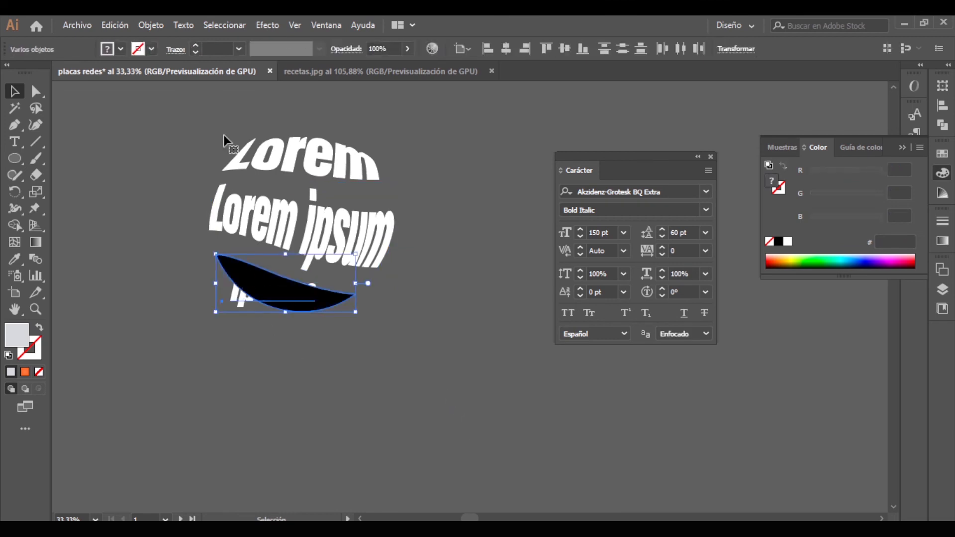
click(160, 29)
mouse_move(270, 398)
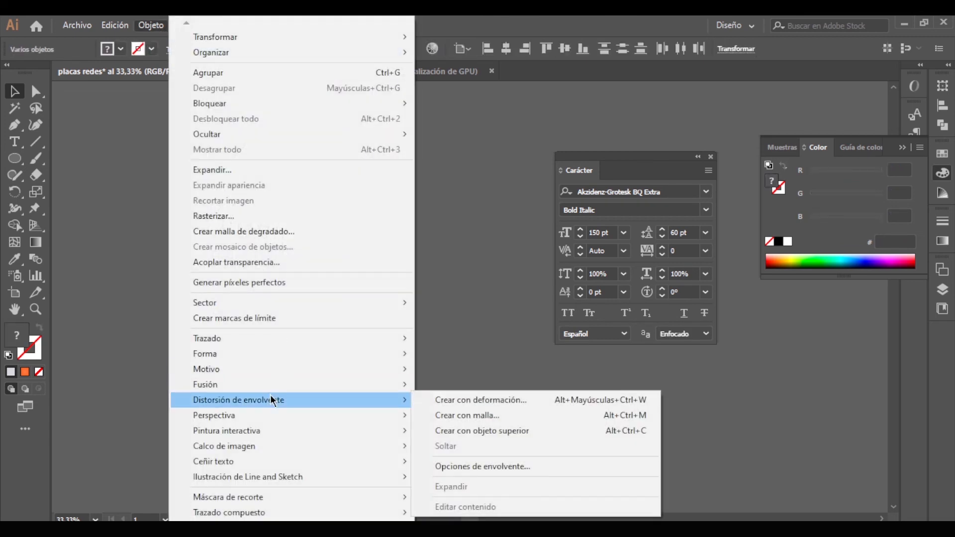
click(482, 435)
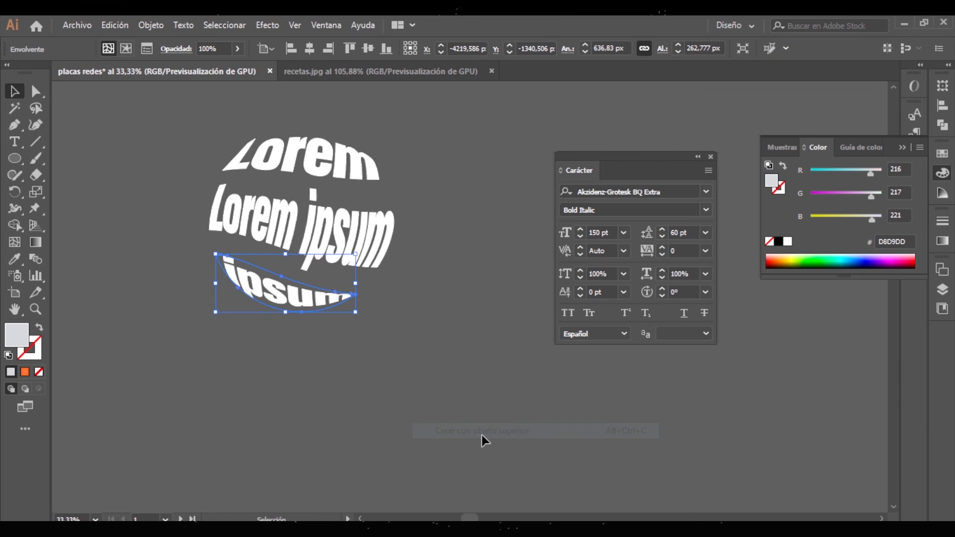
click(404, 292)
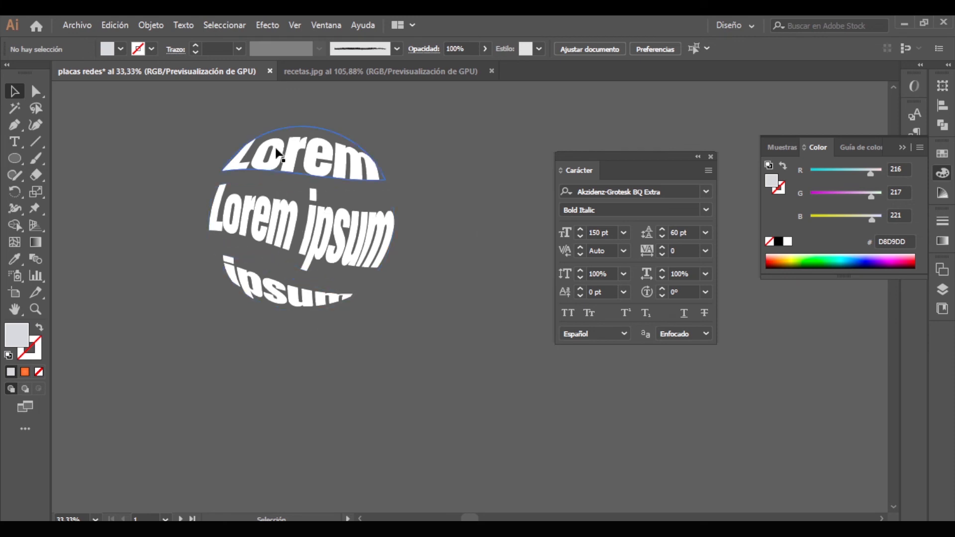
- Move the circle of warped text onto the upper-left corner of the first orange Aperol post and deselect it
scroll(241, 249, down, 2)
click(323, 251)
drag(323, 251, 401, 280)
scroll(500, 341, up, 3)
click(410, 149)
scroll(135, 355, down, 2)
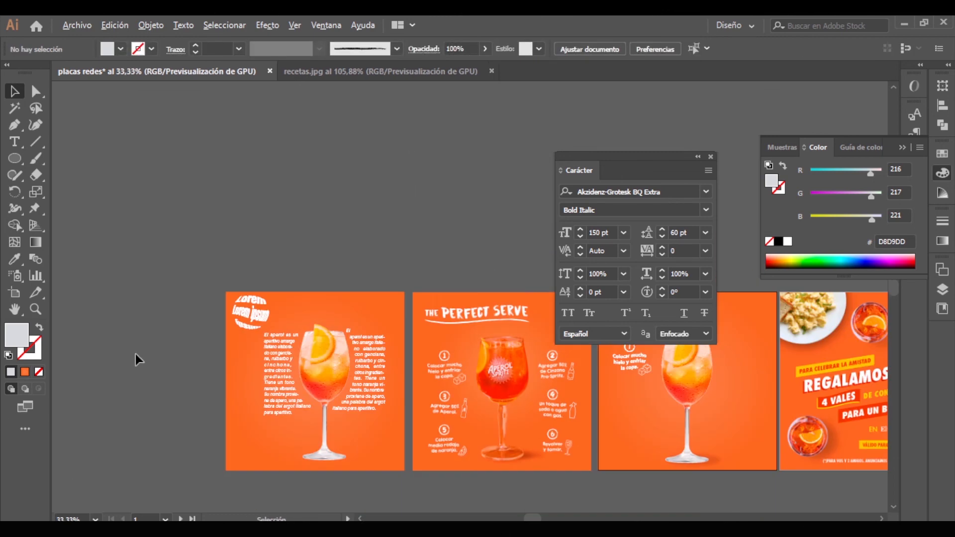
- Add a "Lorem ipsum" point text on the empty canvas beside the posts and enlarge it to about 376 pt
drag(135, 355, 440, 377)
key(t)
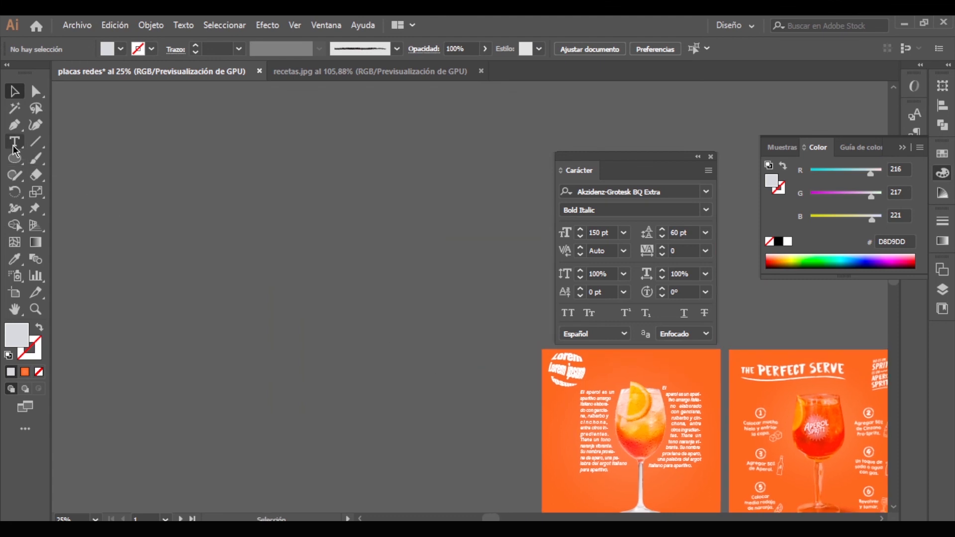
click(225, 260)
key(Escape)
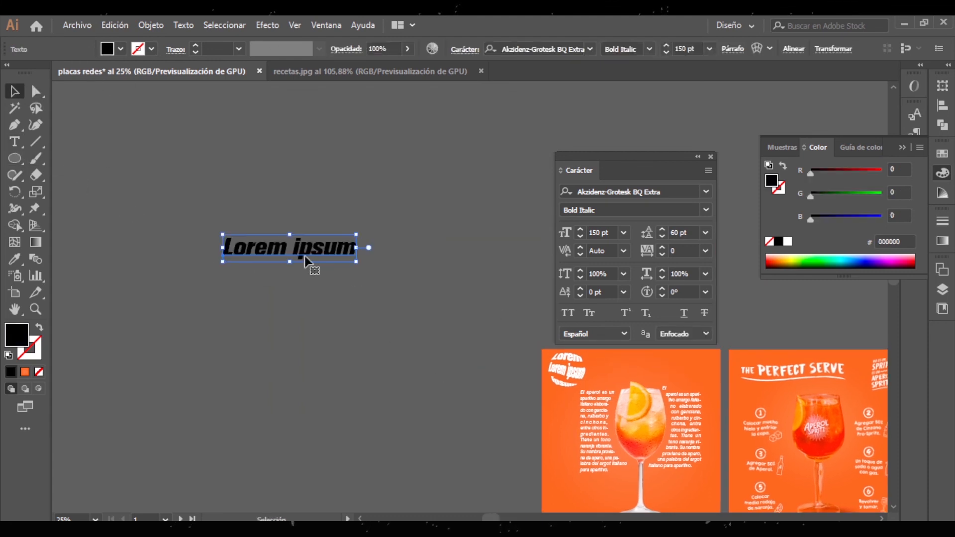
drag(288, 262, 307, 299)
click(324, 342)
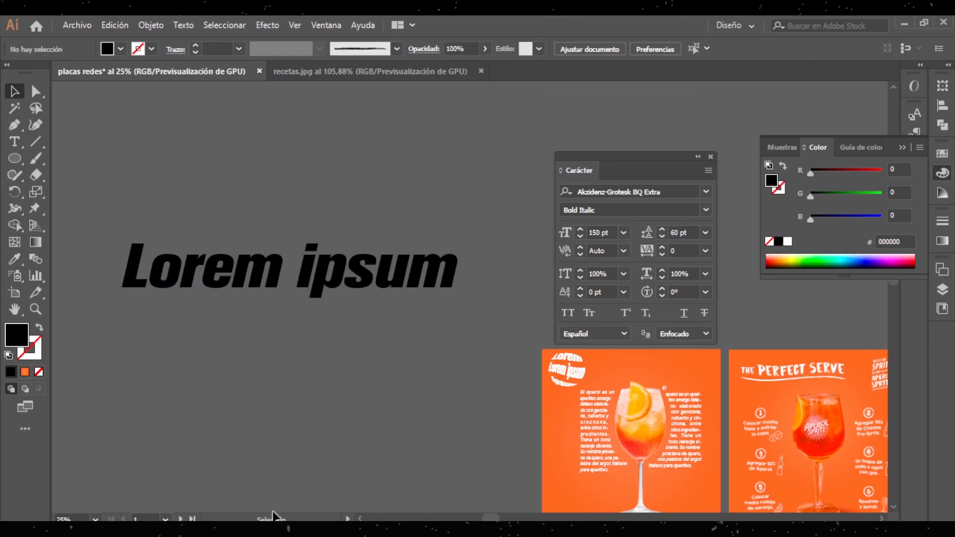
- Switch to Chrome and replace the "aperol" Google search with "TEXTURA"
click(268, 484)
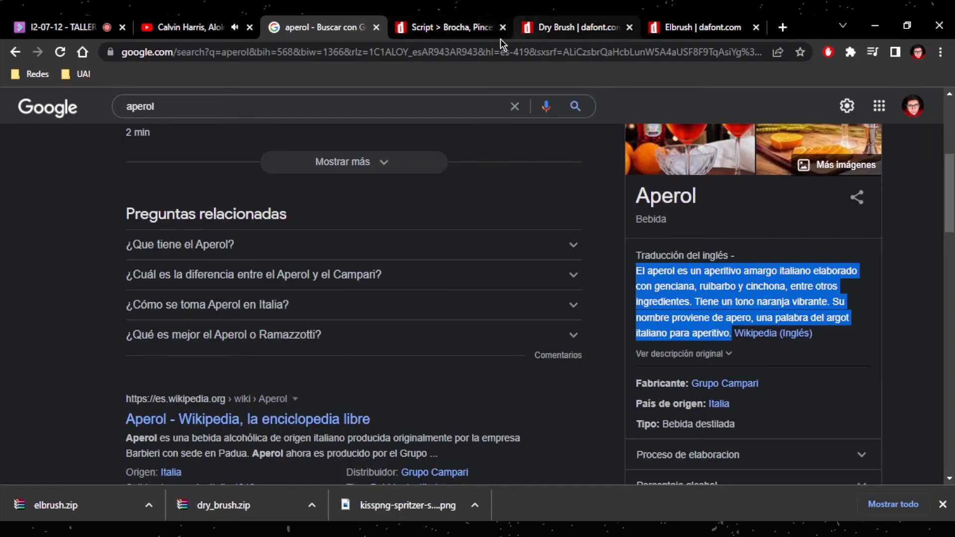
double_click(300, 107)
text(TEX)
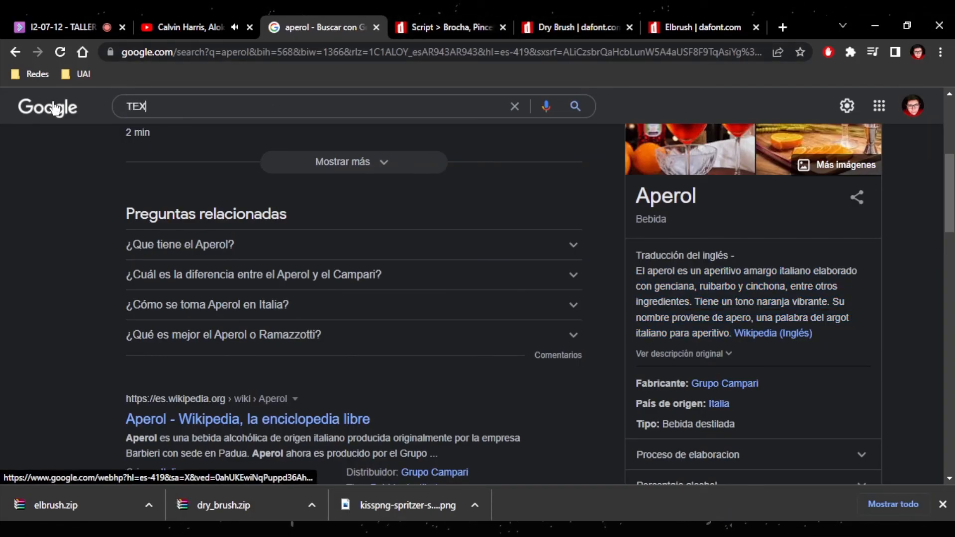
text(TURA)
key(Return)
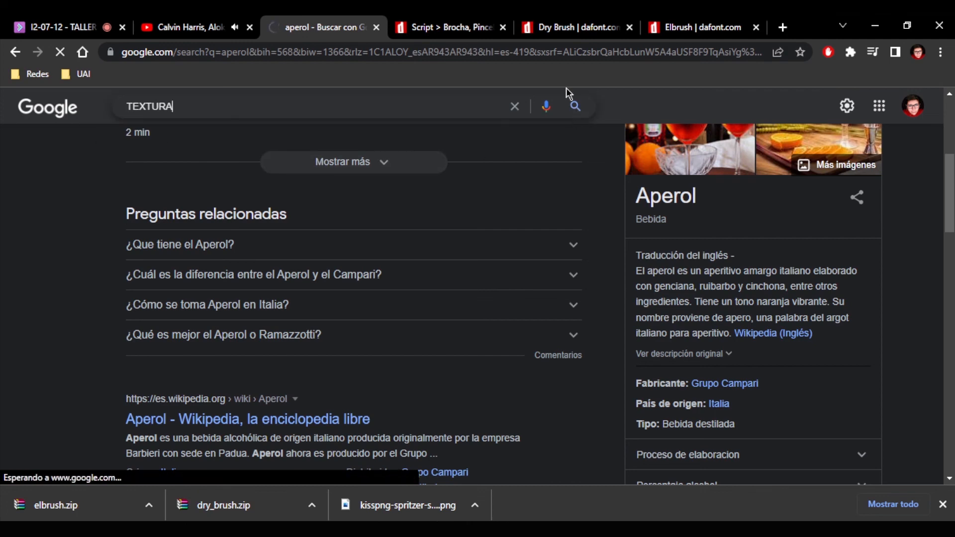
- Close the three dafont pages and show the Google search as image results
click(503, 28)
click(503, 29)
click(503, 29)
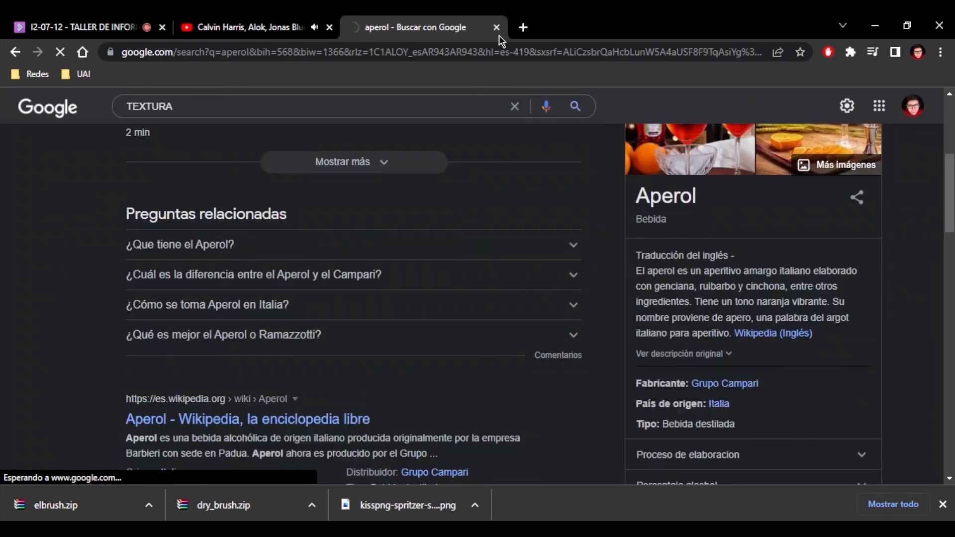
scroll(115, 142, up, 5)
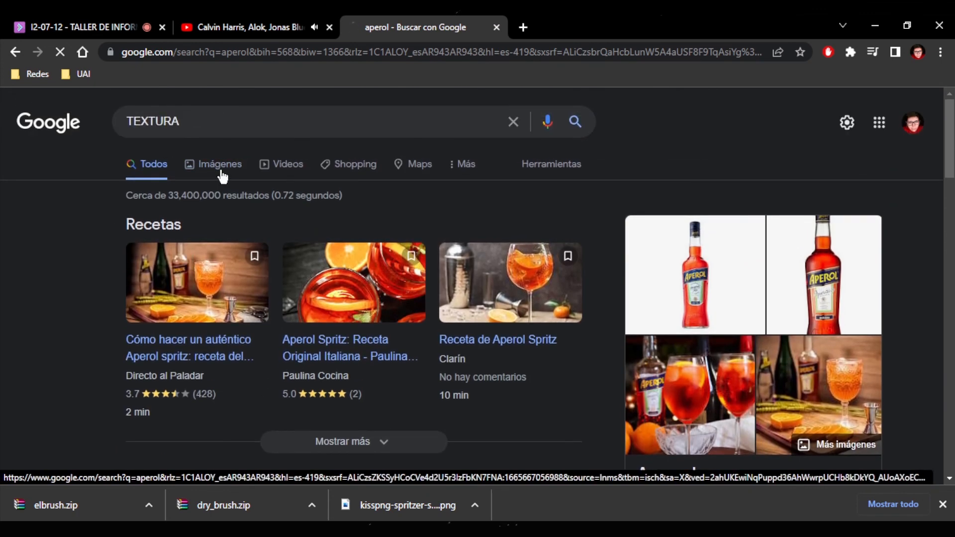
click(222, 172)
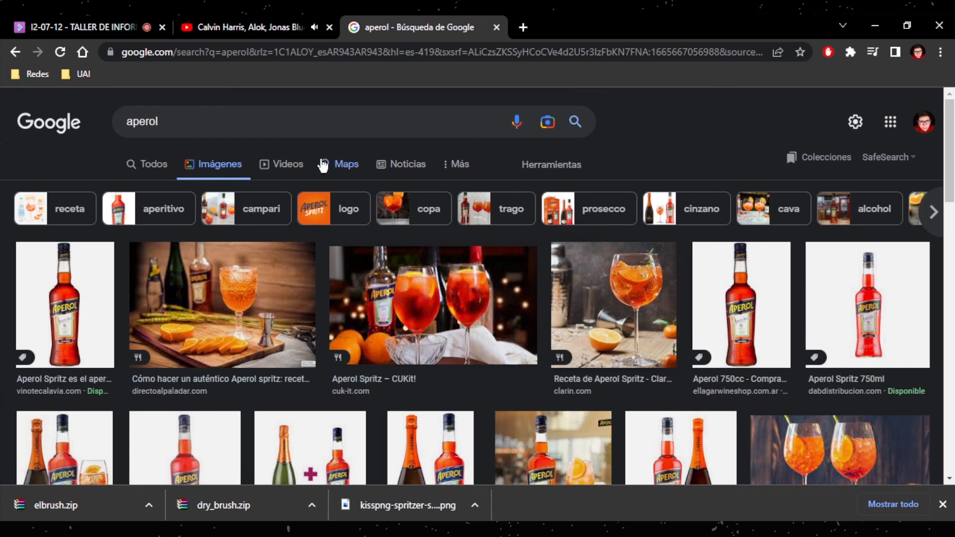
- Search Google Images for "TEXTURA" in place of "aperol"
click(281, 127)
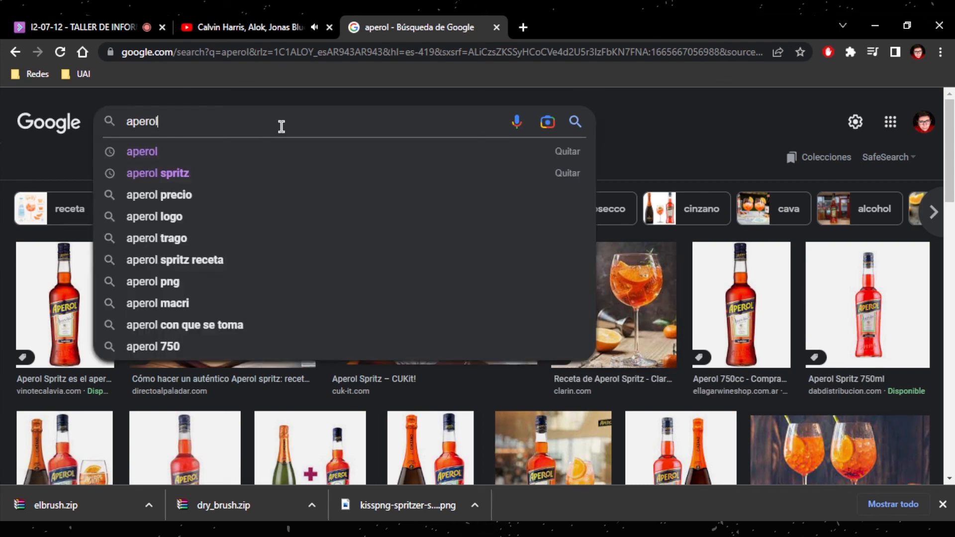
click(687, 140)
click(356, 124)
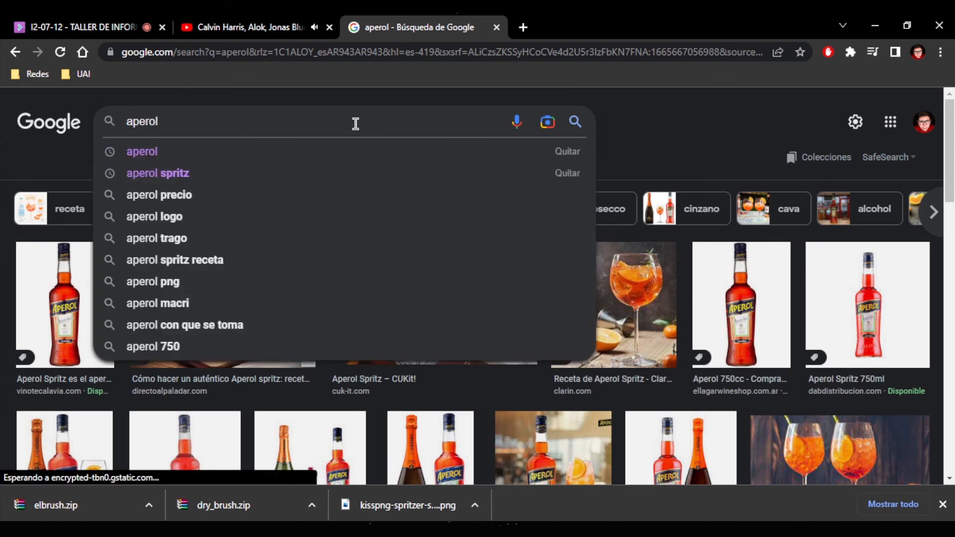
key(BackSpace)
key(BackSpace)
text(TEXTURA)
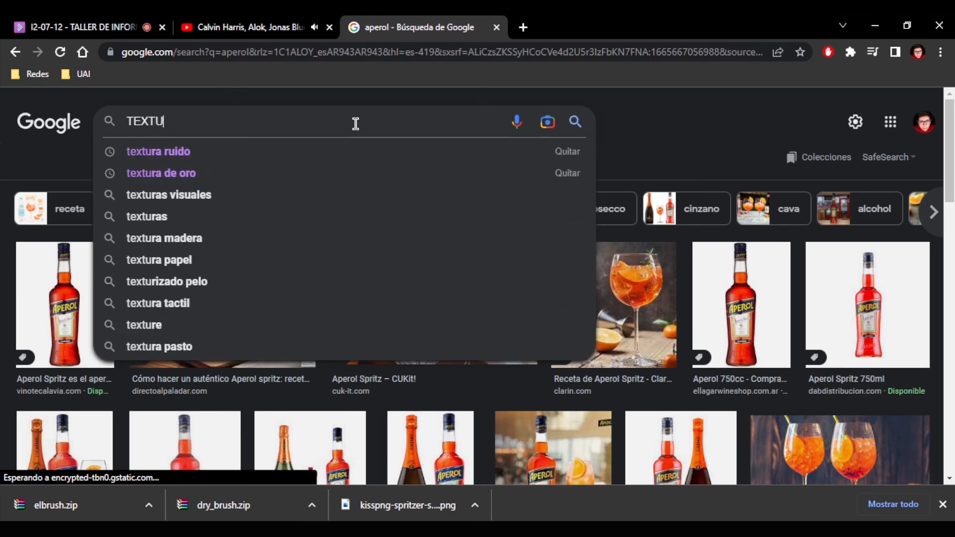
key(Return)
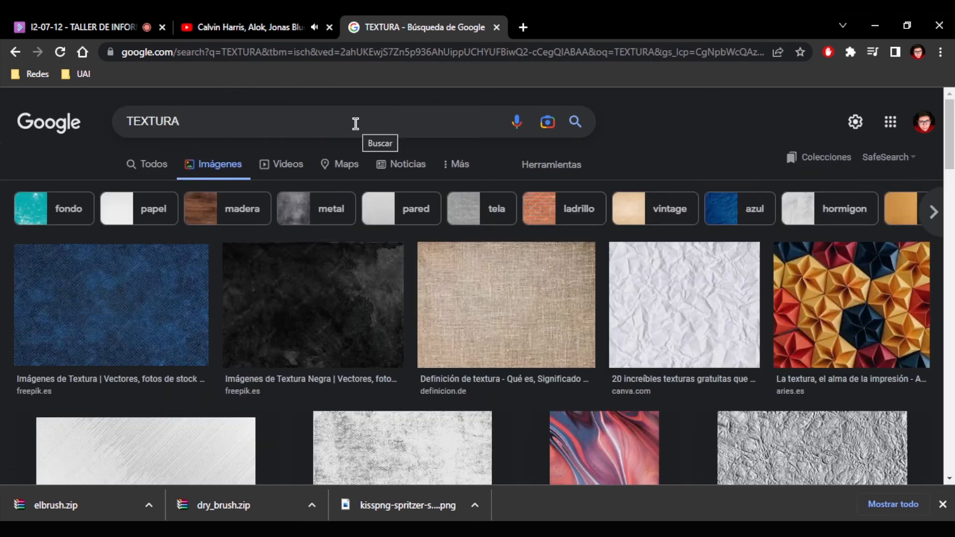
- Refine the image search to "TEXTURA DE ORO" and copy the full-size preview of the Freepik gold foil texture
click(355, 123)
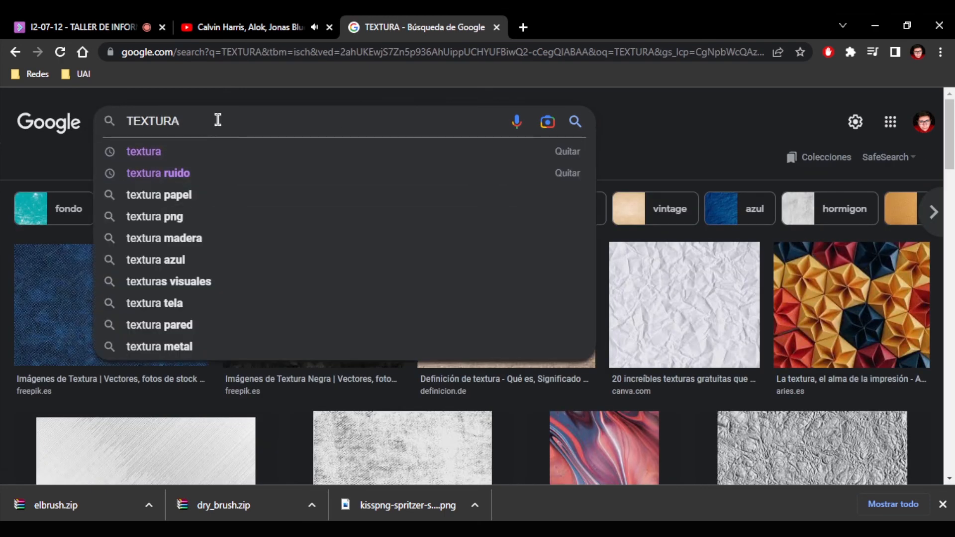
text(DE )
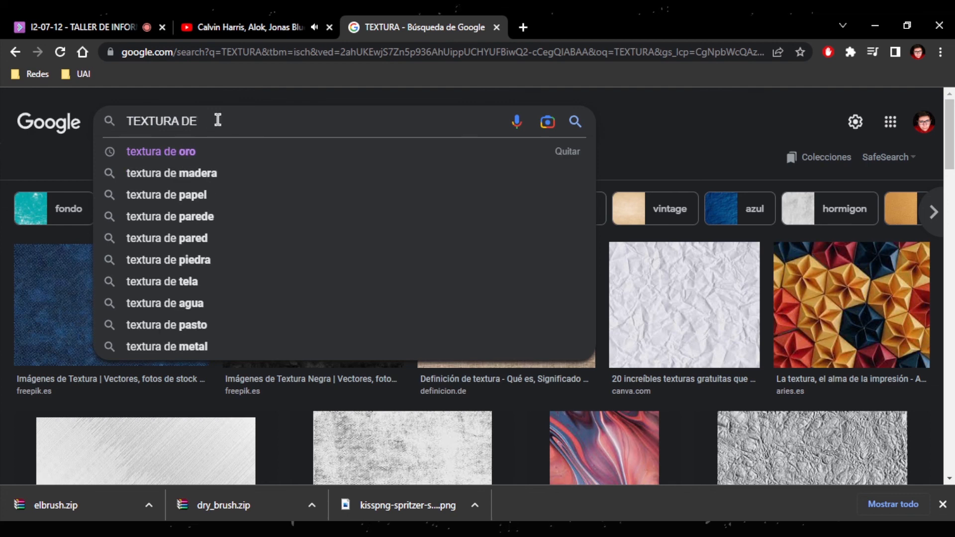
text(ORO)
key(Return)
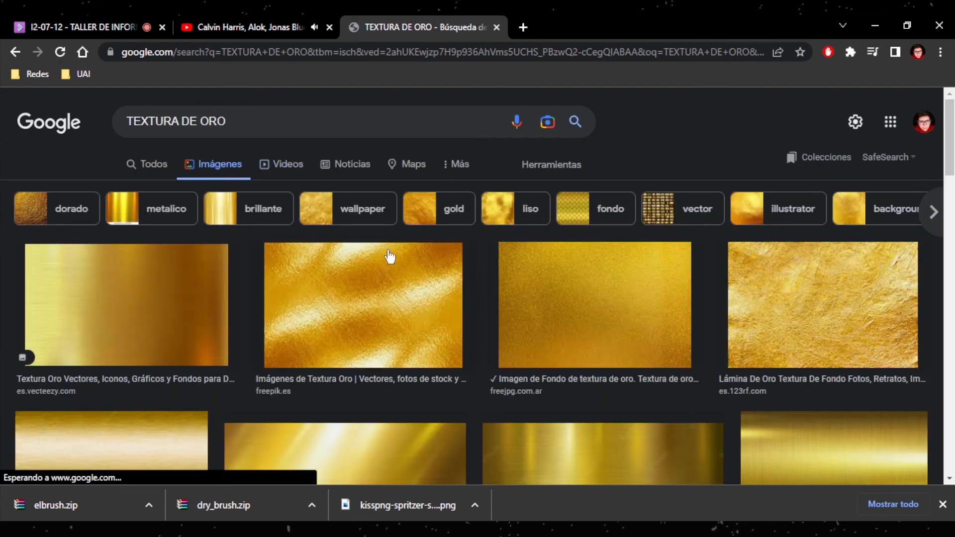
click(423, 289)
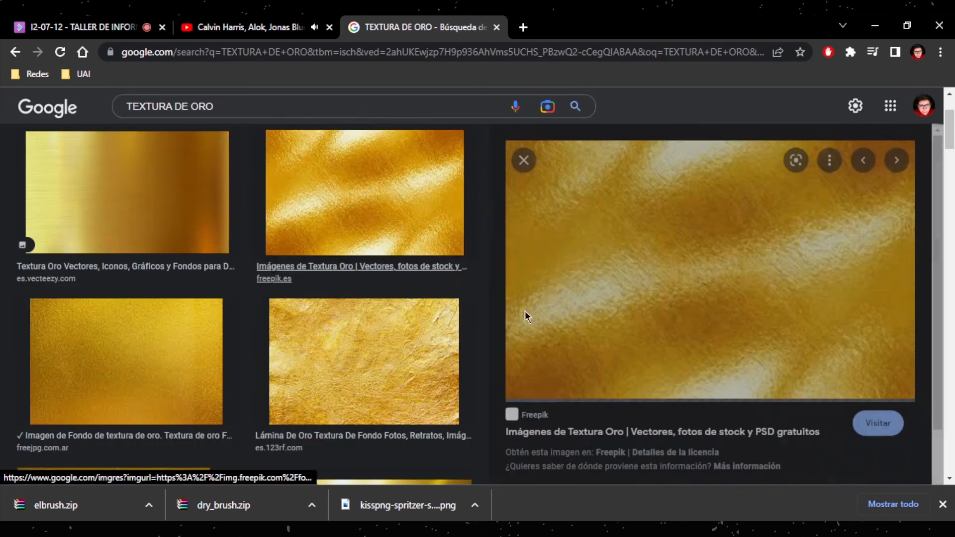
right_click(695, 260)
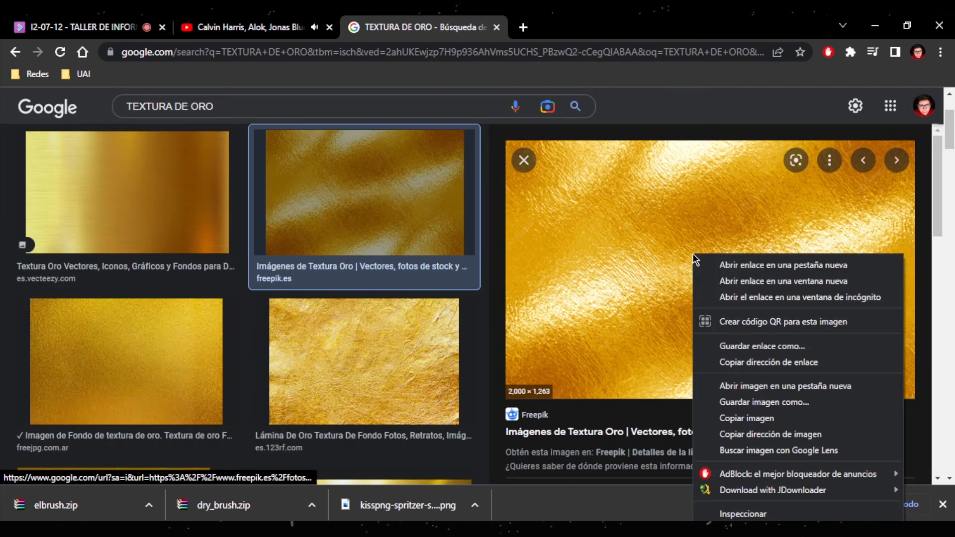
click(772, 422)
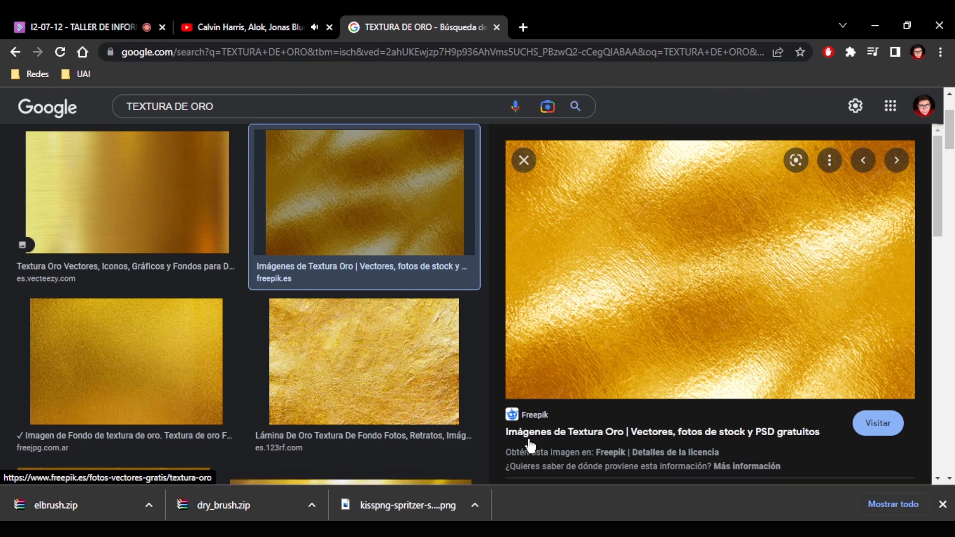
- Paste the gold texture into the Illustrator document, move it over the black "Lorem ipsum" text and enlarge it to cover the text
key(alt+Tab)
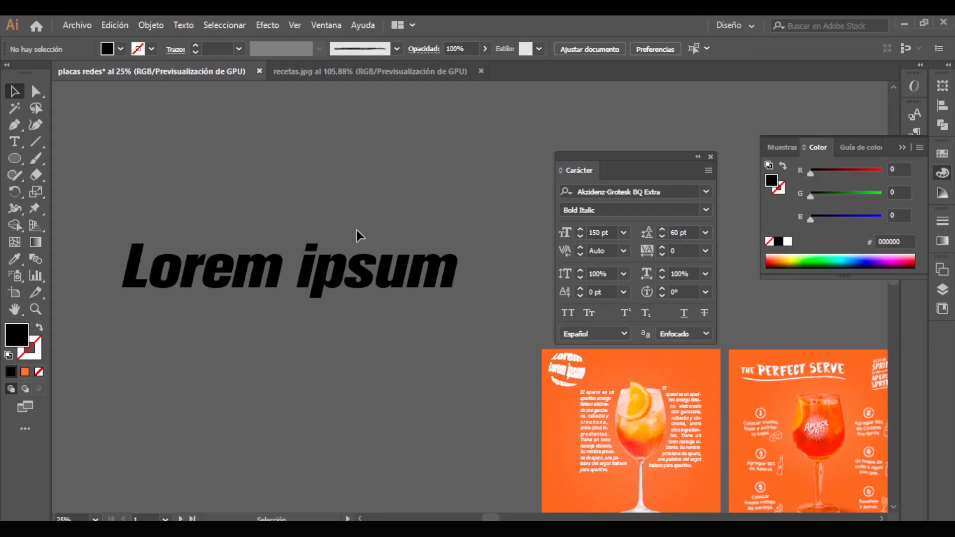
key(ctrl+v)
drag(400, 231, 228, 205)
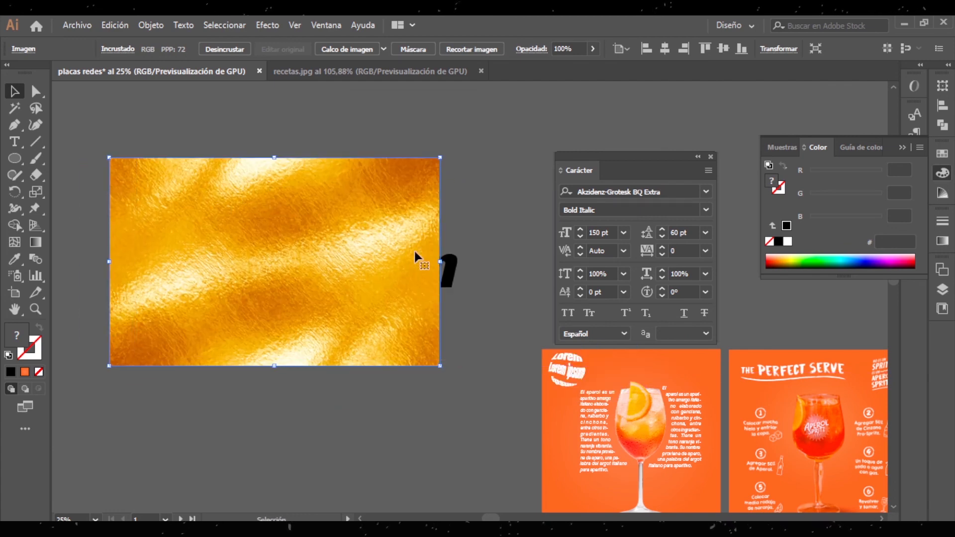
drag(440, 261, 472, 263)
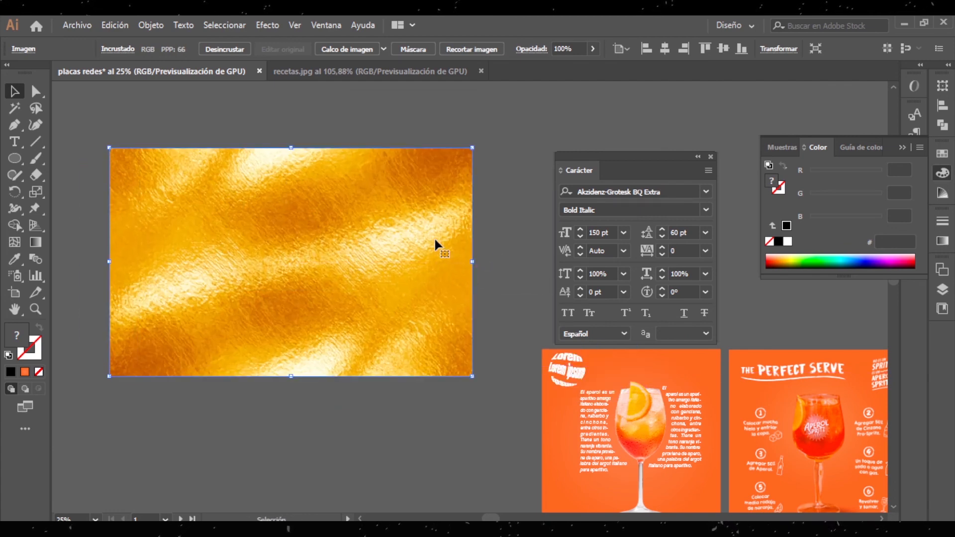
- Send the gold texture image to the back, behind the "Lorem ipsum" text
right_click(402, 212)
mouse_move(491, 348)
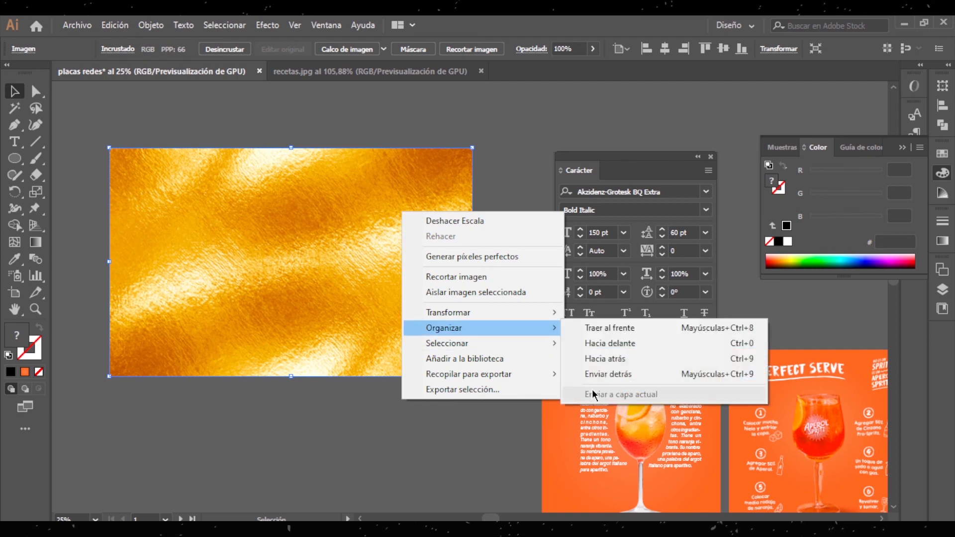
click(597, 373)
- Make a clipping mask from the "Lorem ipsum" text and the gold texture, and deselect the result
click(333, 278)
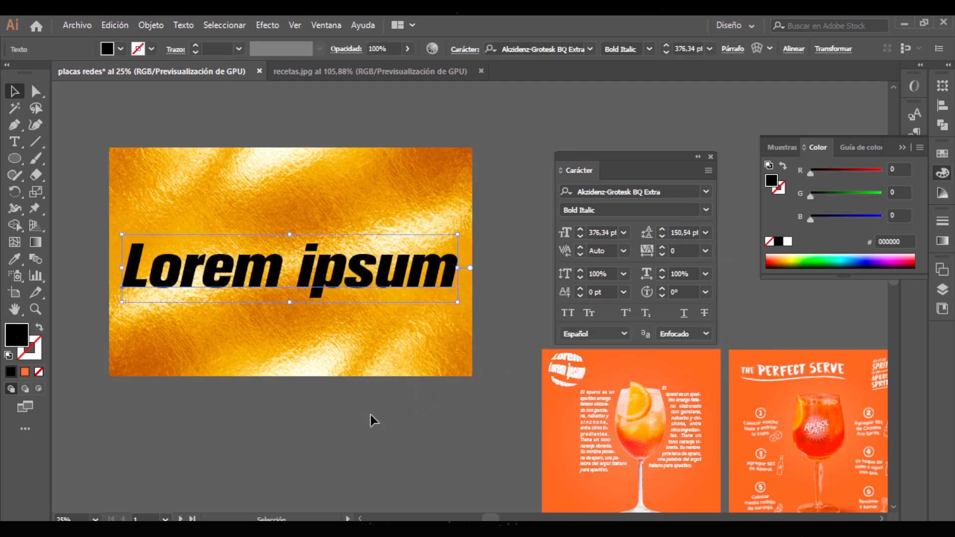
shift+click(269, 222)
right_click(335, 266)
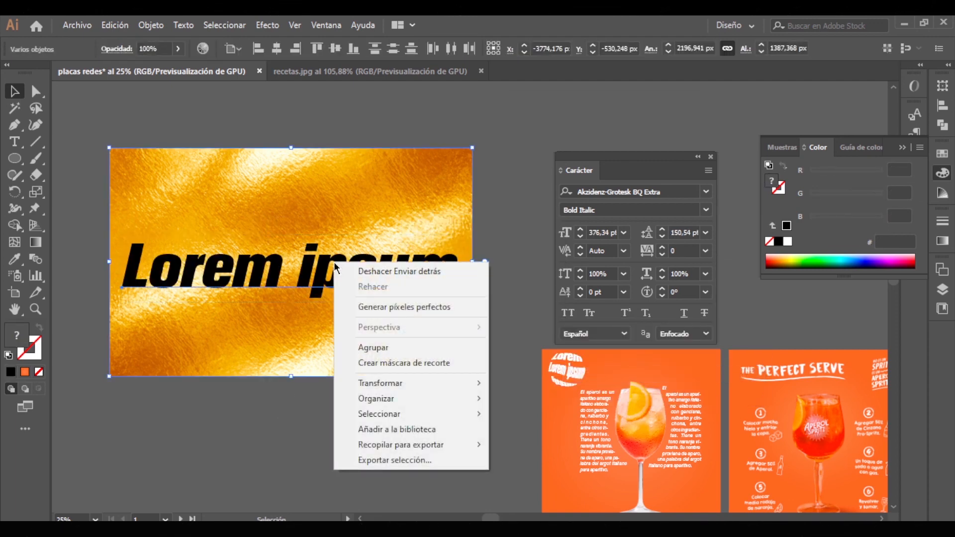
click(402, 366)
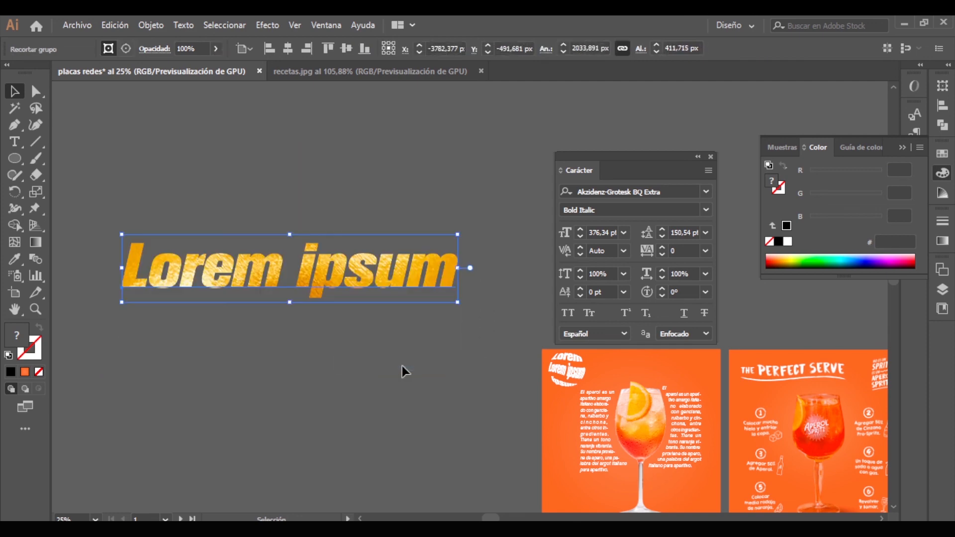
click(402, 365)
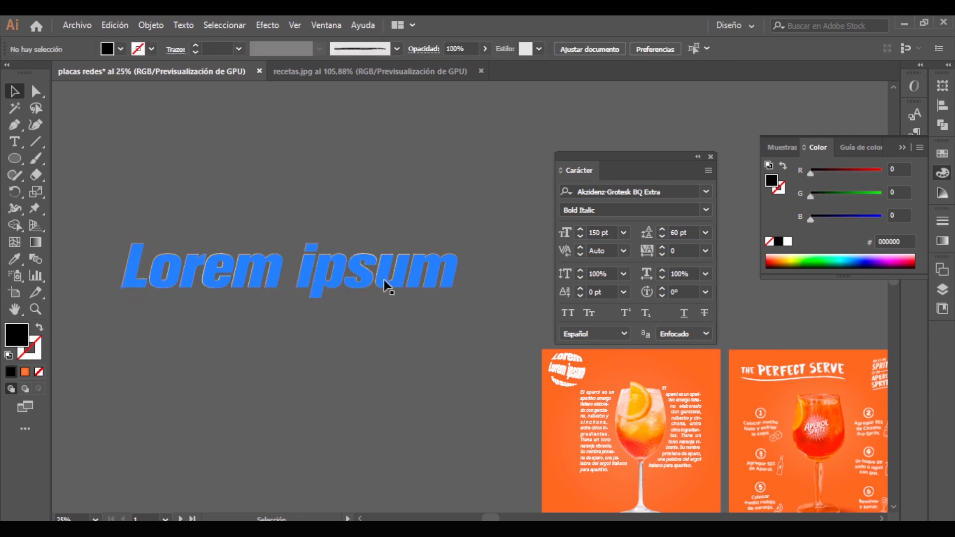
- Replace the gold-masked "Lorem ipsum" text with a first name in capitals and deselect it
click(15, 142)
triple_click(276, 269)
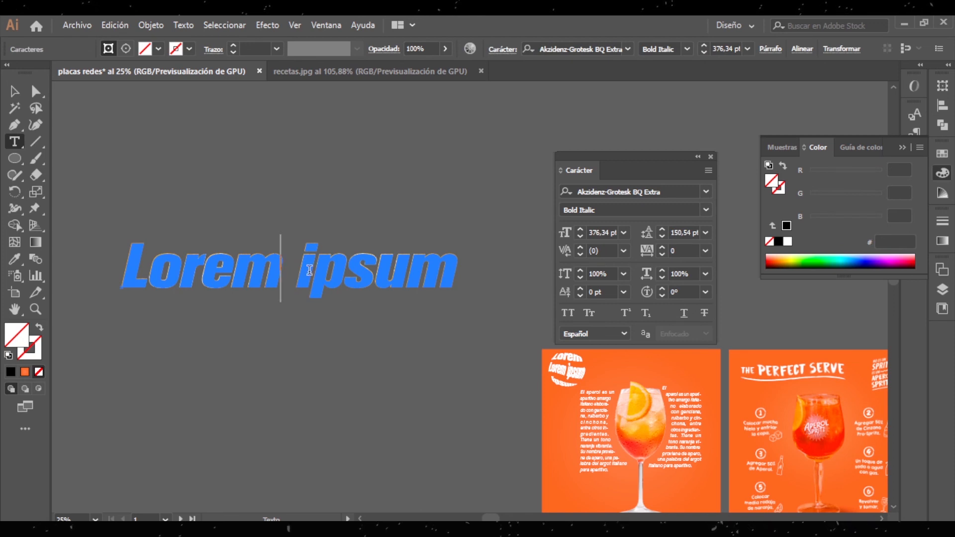
key(BackSpace)
key(BackSpace)
key(BackSpace)
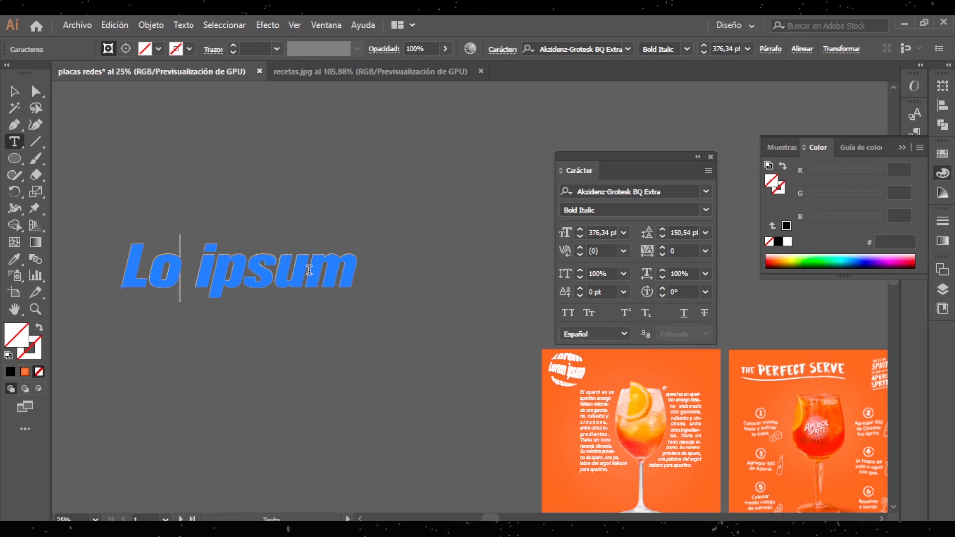
key(Delete)
key(Delete)
key(Delete)
key(Delete)
key(Delete)
key(Delete)
key(BackSpace)
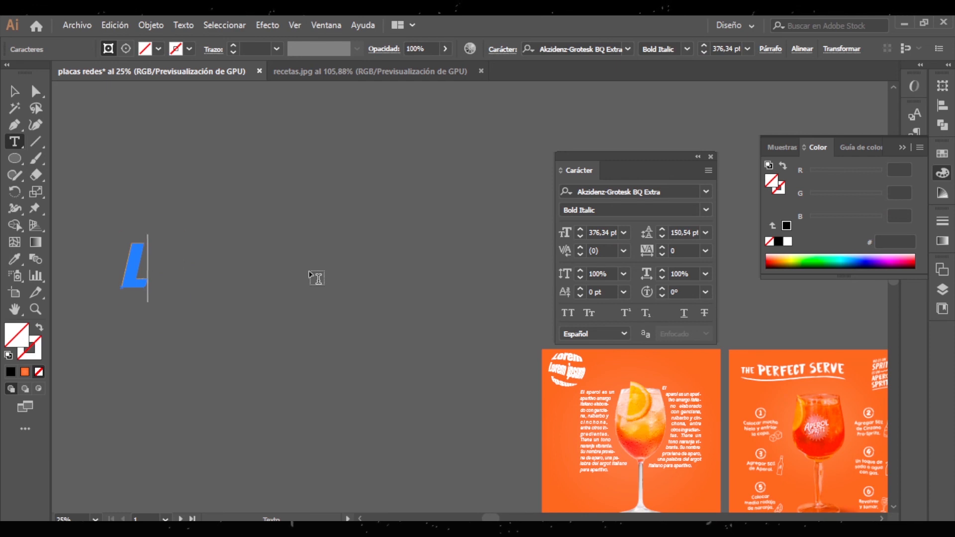
key(BackSpace)
text(CX)
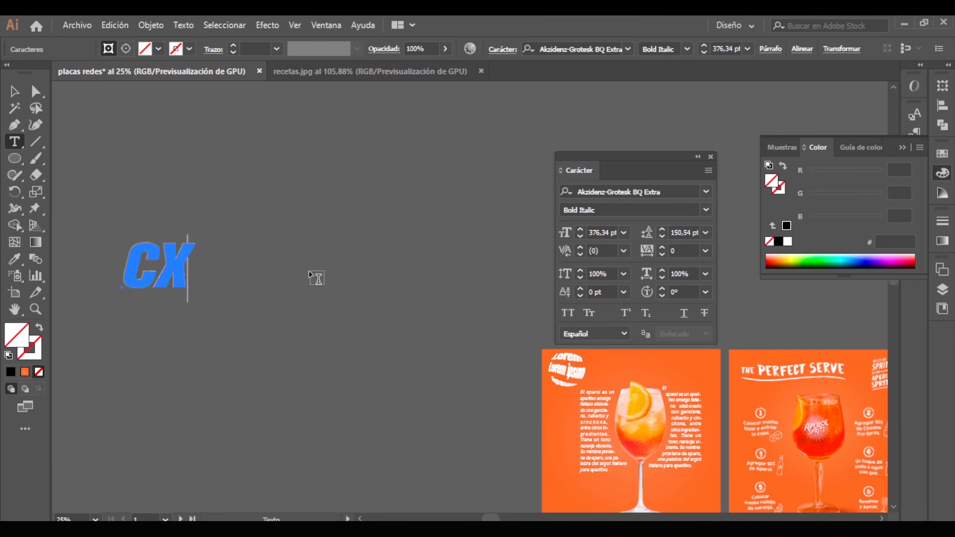
key(BackSpace)
key(BackSpace)
text(XIOMARA)
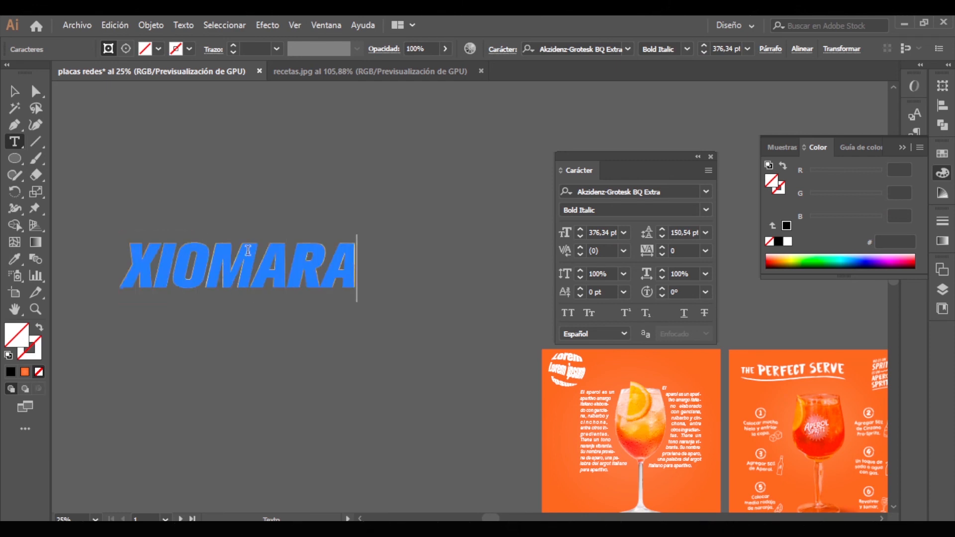
click(14, 91)
click(267, 121)
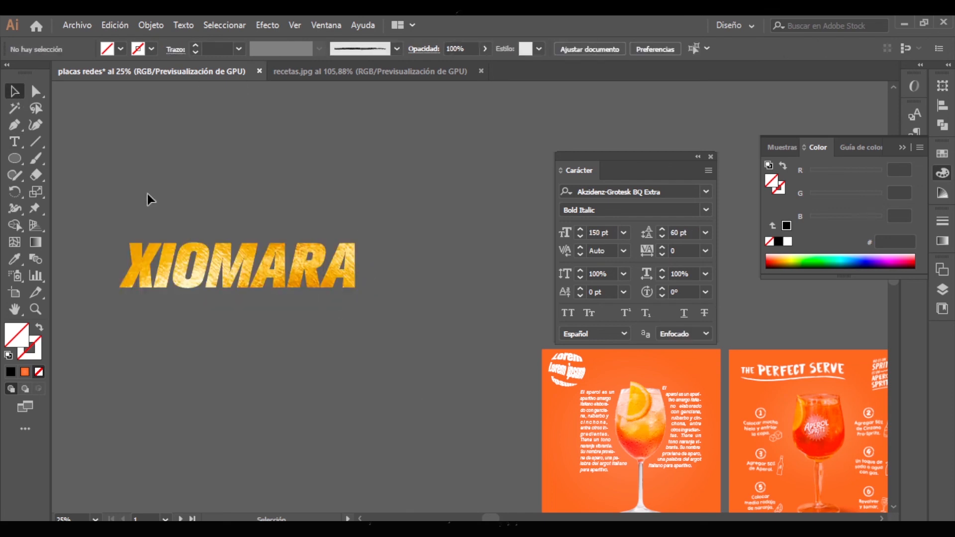
- Append a run of repeated capital "O" letters to the end of the gold-masked name
click(20, 148)
double_click(332, 258)
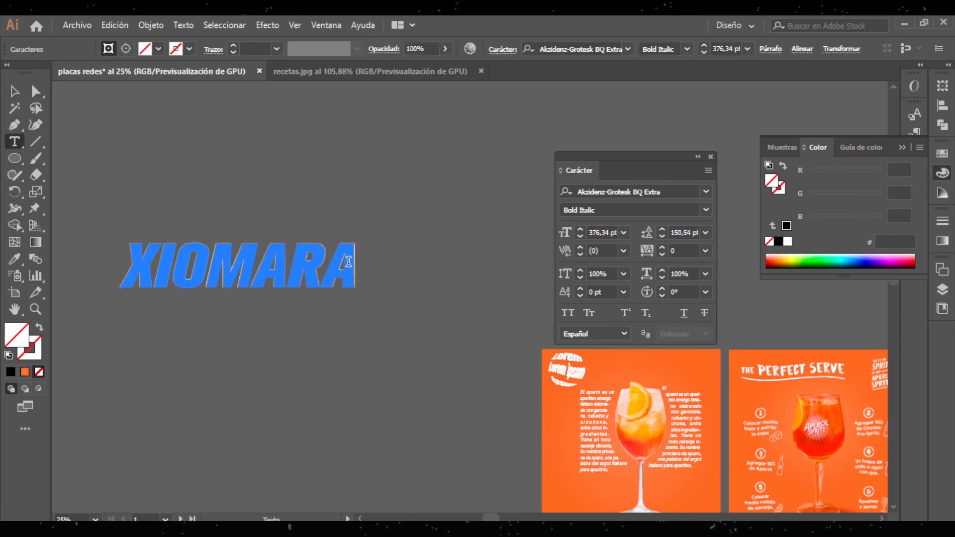
text(000000)
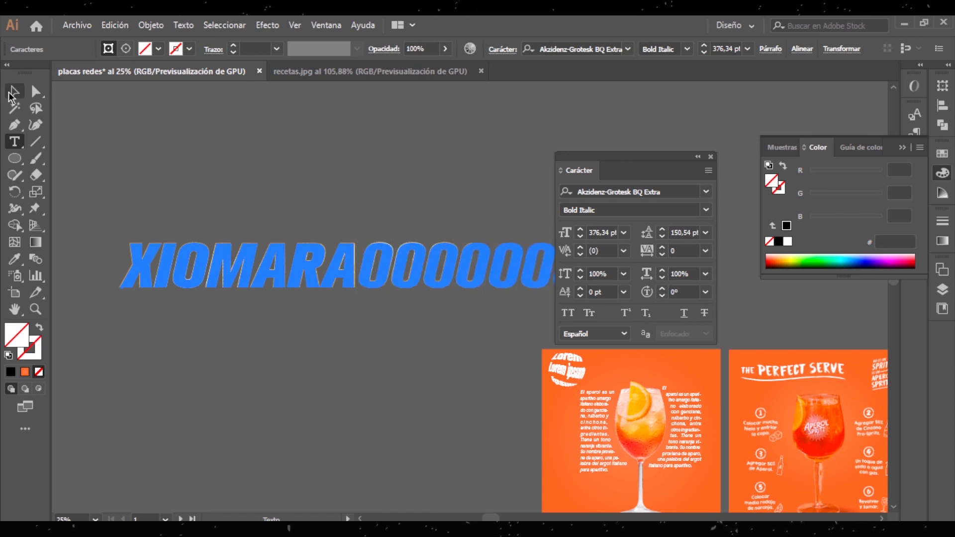
click(12, 92)
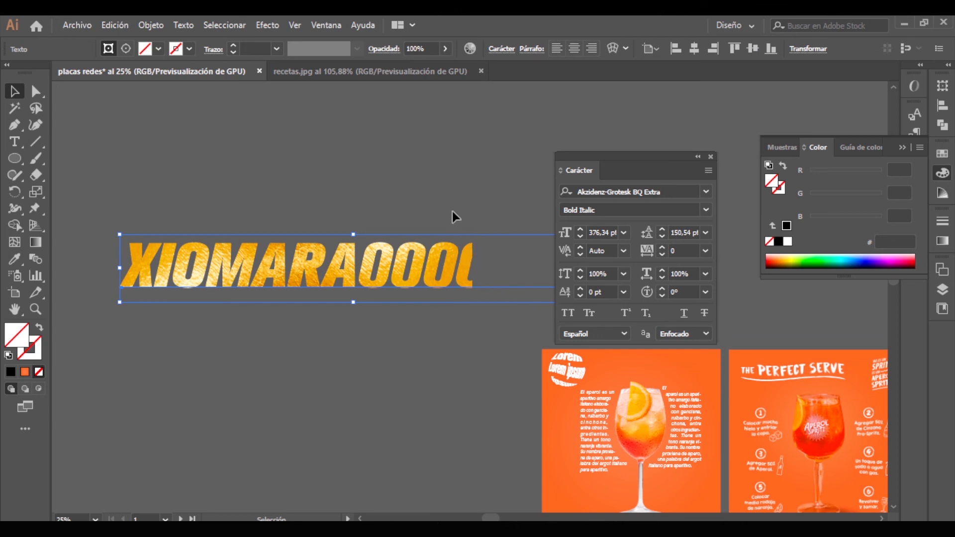
key(a)
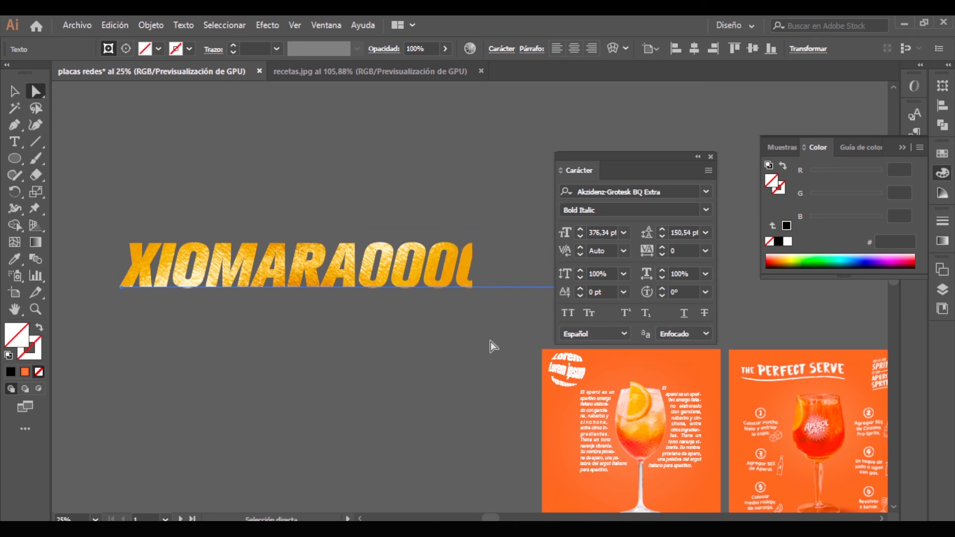
key(ctrl+z)
key(ctrl+shift+z)
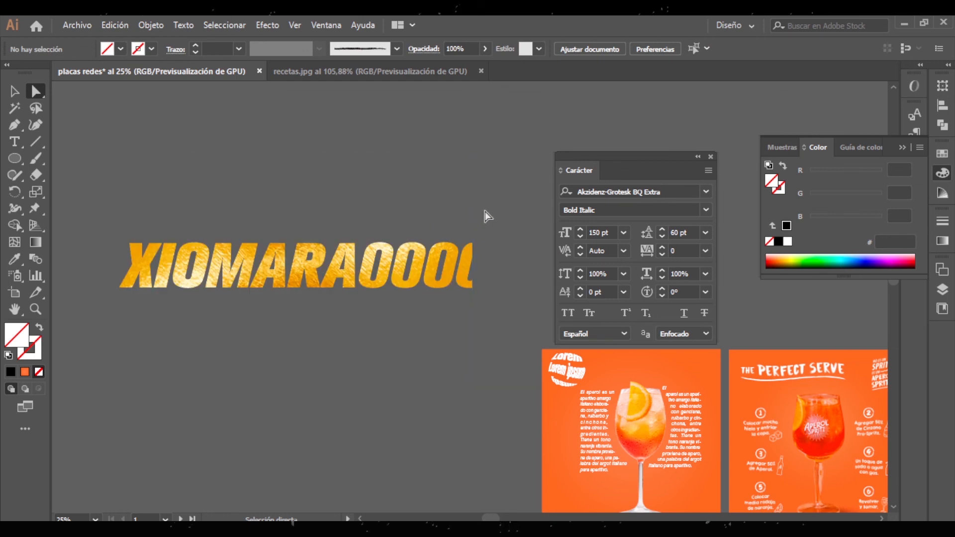
key(ctrl+z)
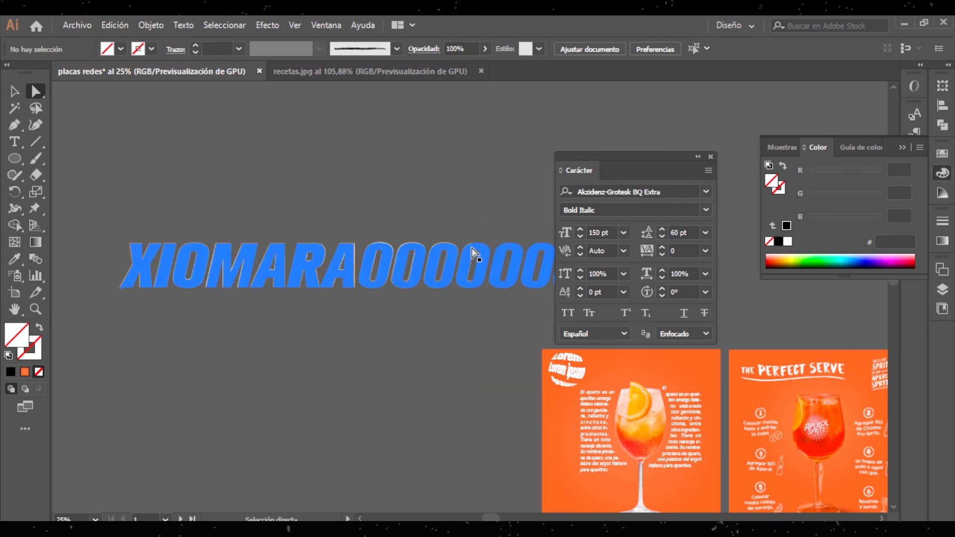
key(t)
key(ctrl+shift+z)
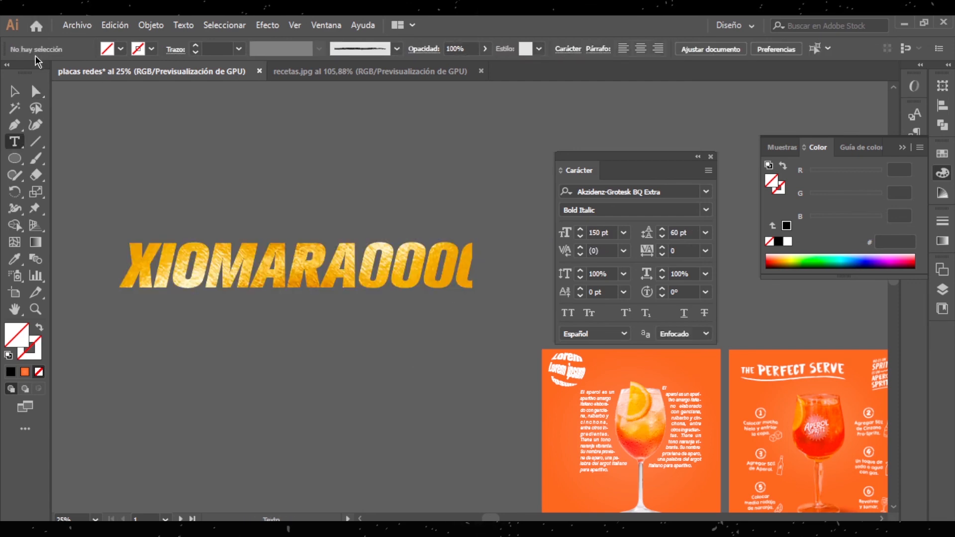
click(259, 253)
click(15, 91)
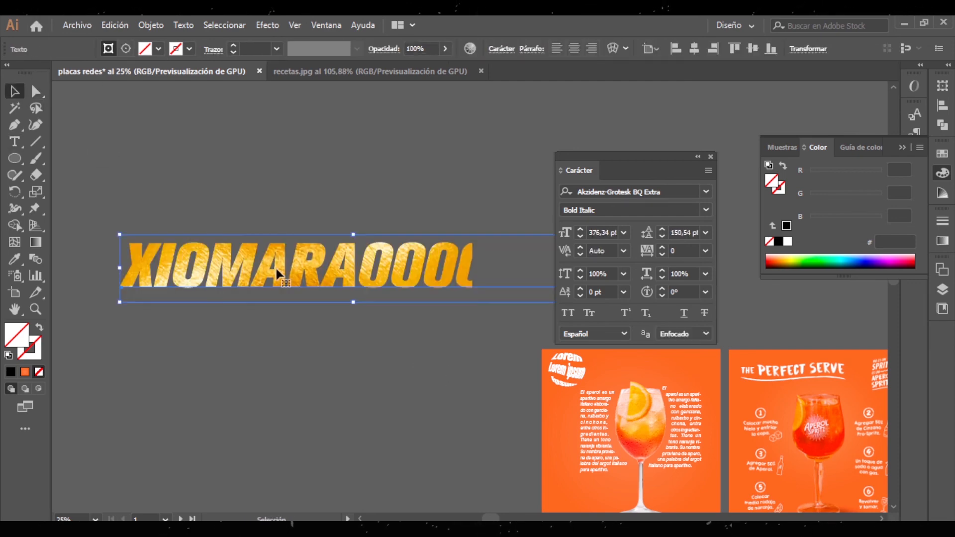
right_click(314, 263)
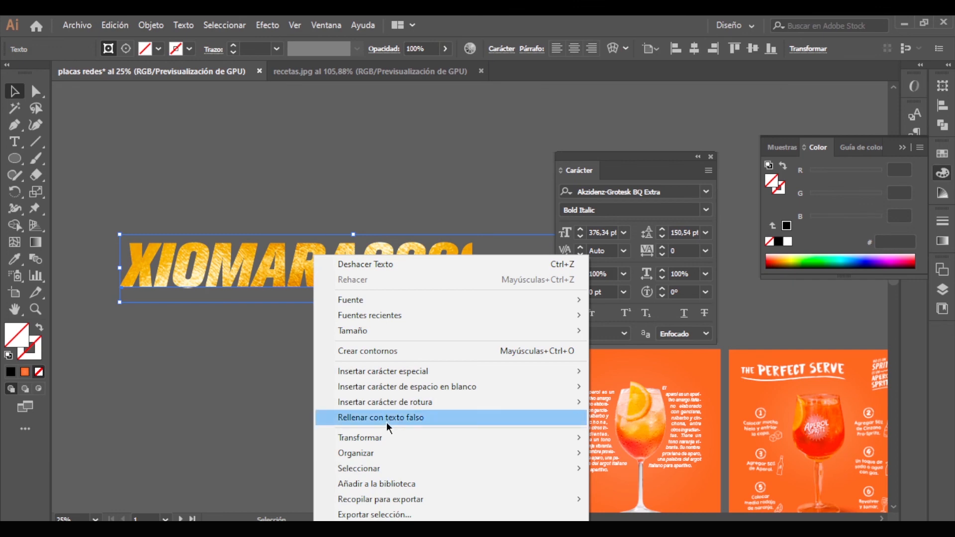
click(282, 359)
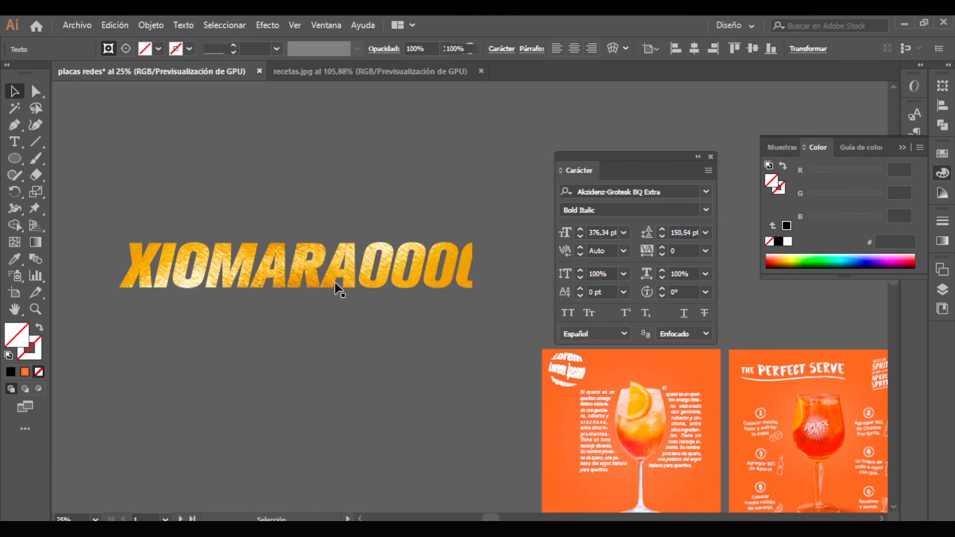
- Release the clipping mask on the gold name text and widen the gold texture until it spans all the added letters
right_click(336, 287)
click(405, 399)
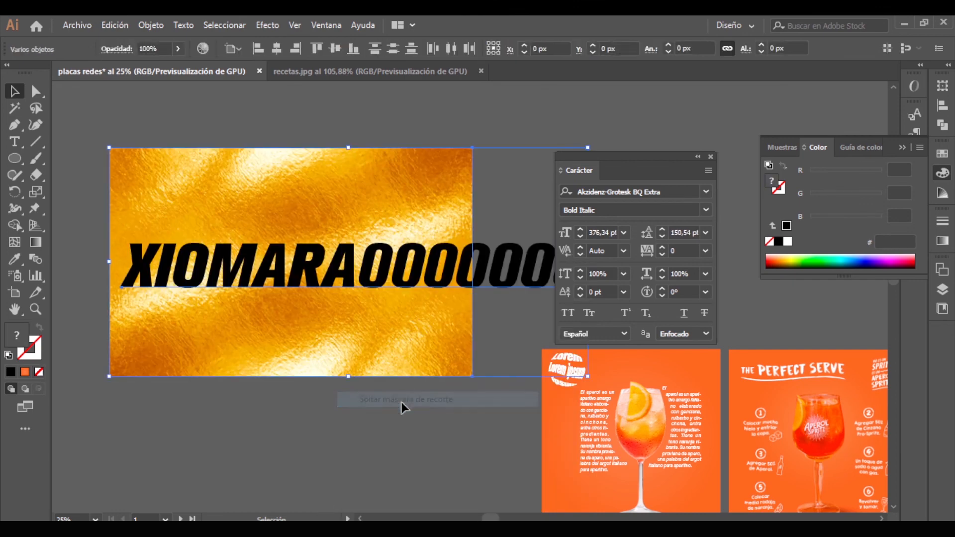
key(ctrl+shift+a)
scroll(408, 160, down, 1)
drag(409, 160, 335, 168)
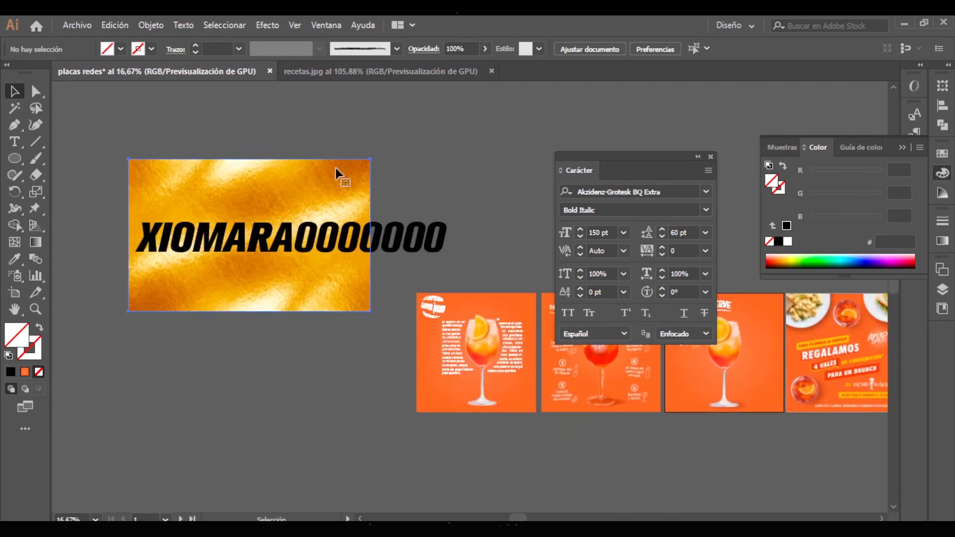
click(335, 168)
drag(372, 235, 454, 234)
- Make a clipping mask from the name text and the widened gold texture, and move the masked text higher on the canvas
shift+click(306, 245)
right_click(303, 249)
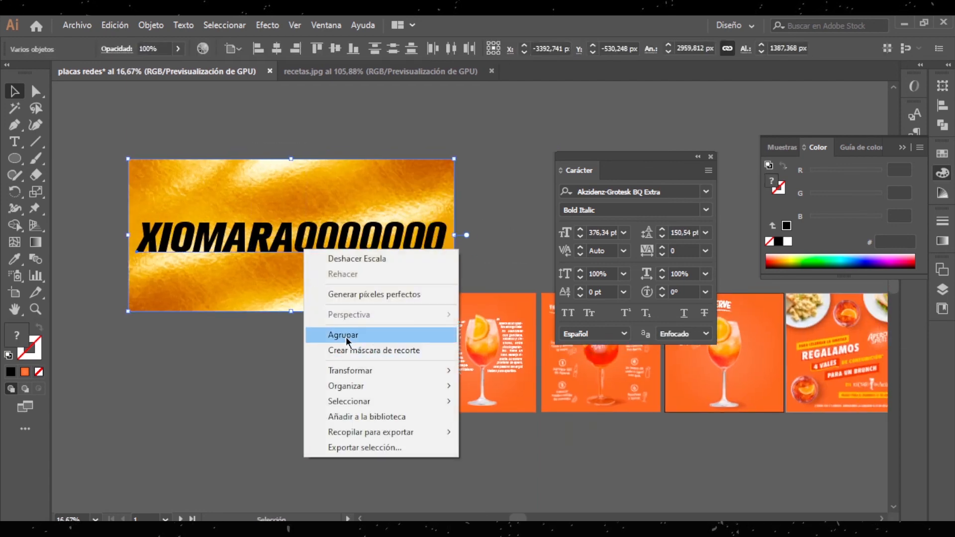
click(347, 346)
key(ctrl+shift+a)
scroll(228, 306, up, 1)
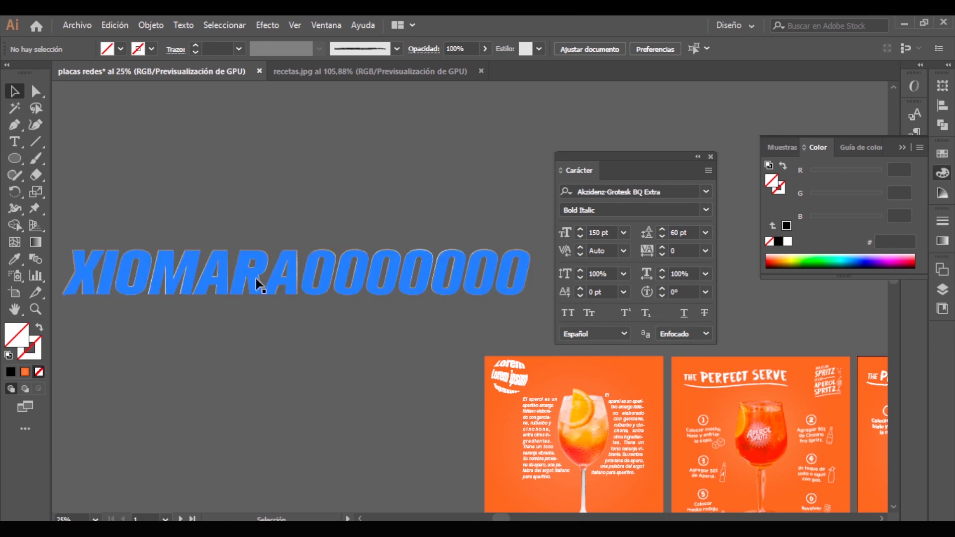
drag(299, 276, 327, 195)
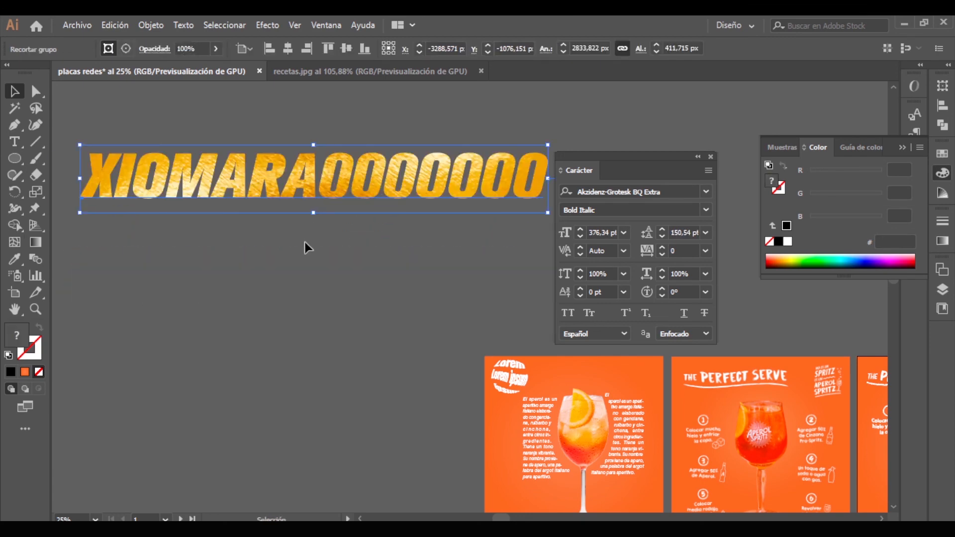
- Switch to Chrome and search Google Images for "APEROL"
scroll(344, 331, down, 4)
scroll(344, 331, up, 3)
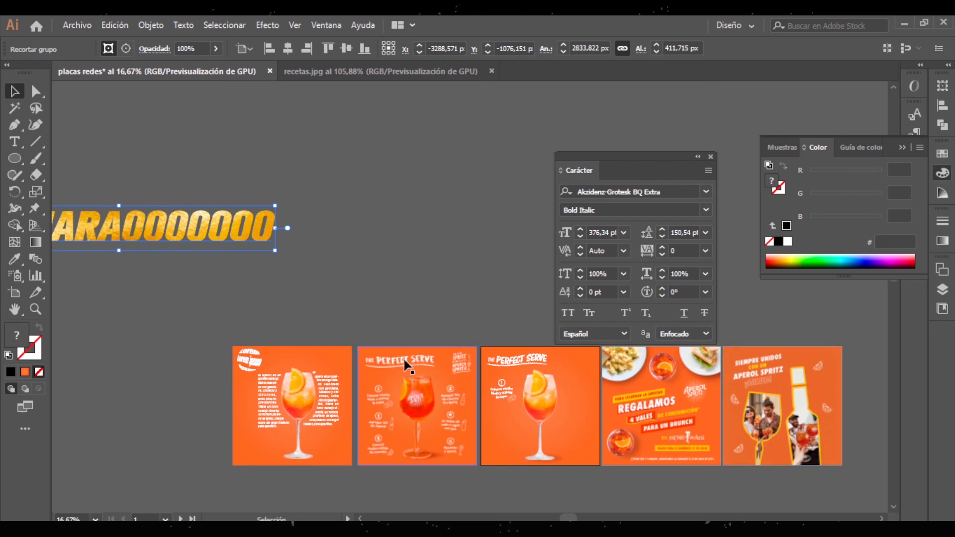
scroll(405, 366, right, 5)
scroll(405, 366, down, 1)
scroll(438, 404, up, 3)
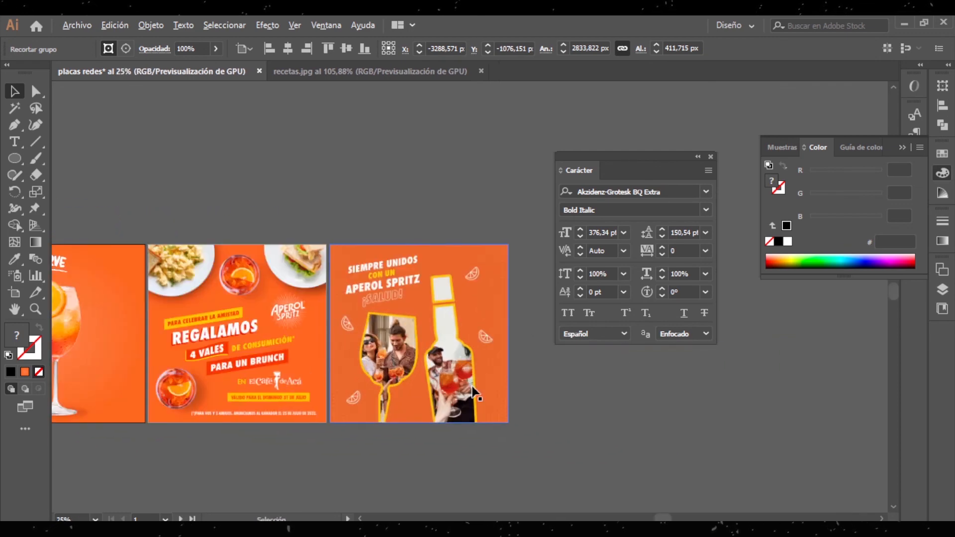
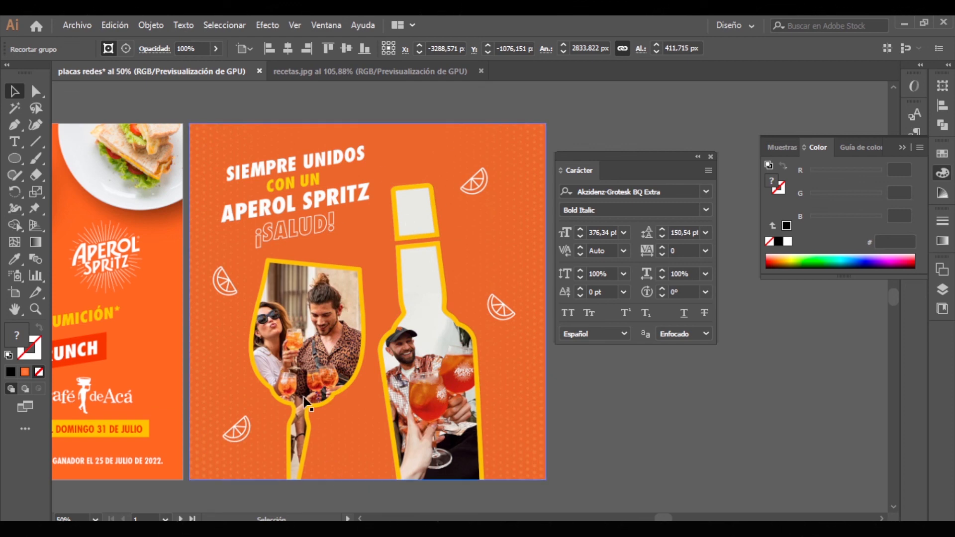
mouse_move(286, 519)
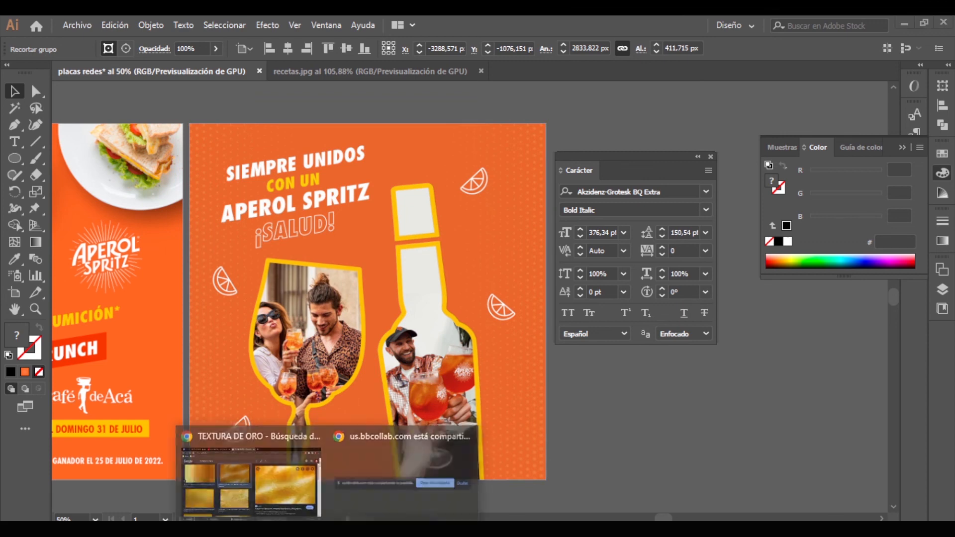
click(285, 497)
click(279, 106)
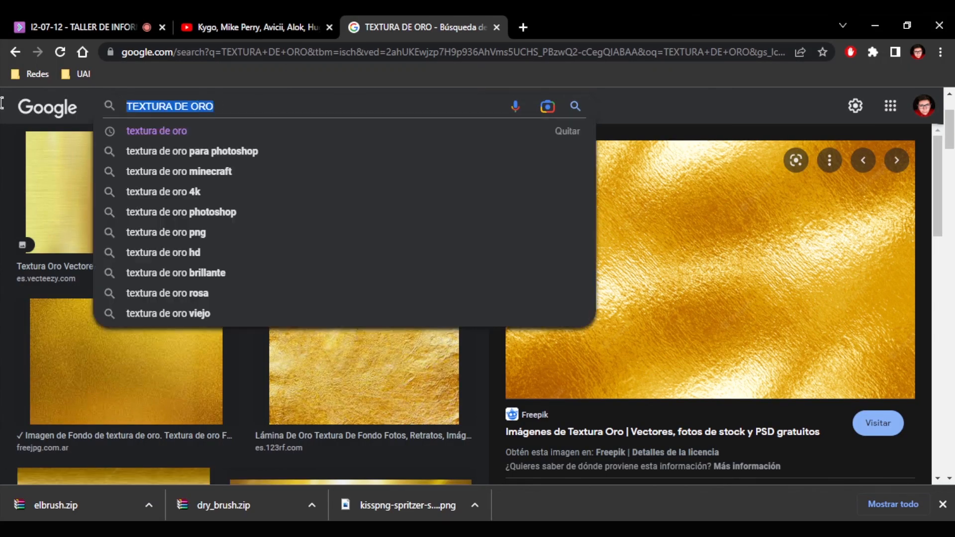
text(APEROL)
key(Return)
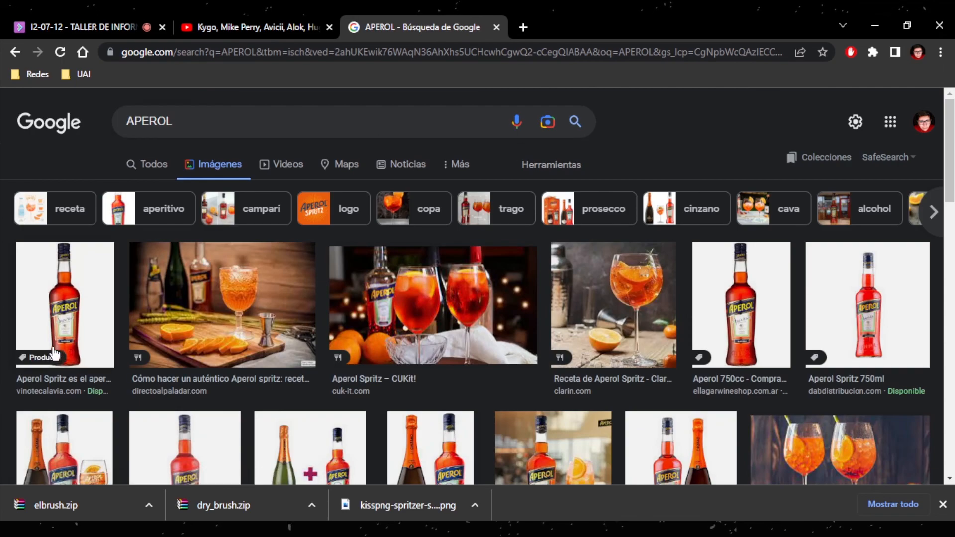
- Copy the Gourmet Aperol Spritz photo with the yellow straw and blue background from the image results
scroll(354, 366, down, 1)
scroll(353, 369, down, 10)
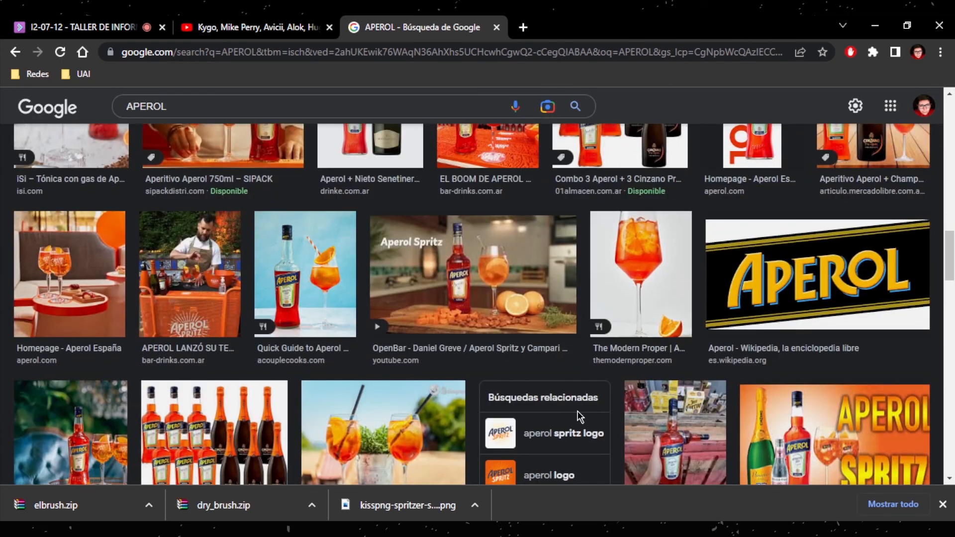
scroll(193, 348, down, 8)
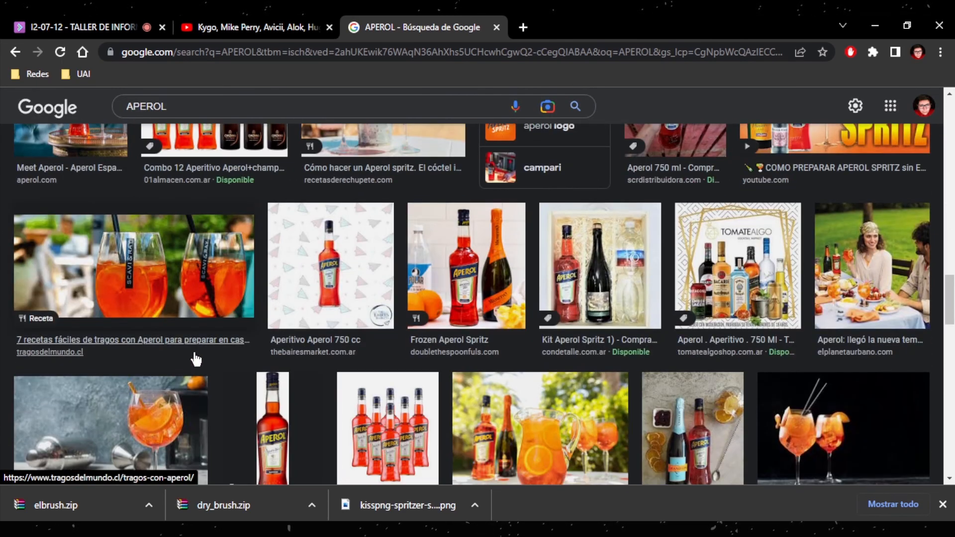
scroll(193, 363, down, 3)
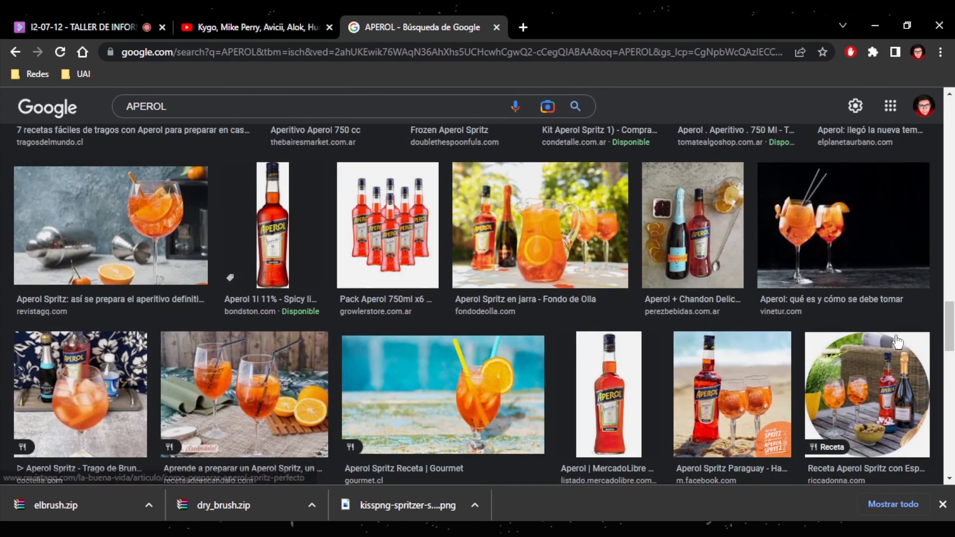
click(486, 380)
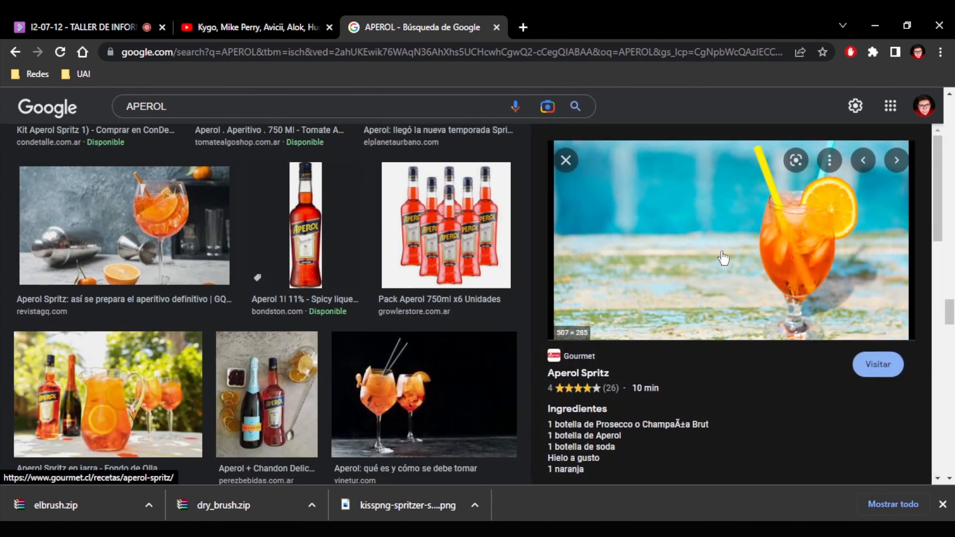
right_click(767, 233)
click(785, 394)
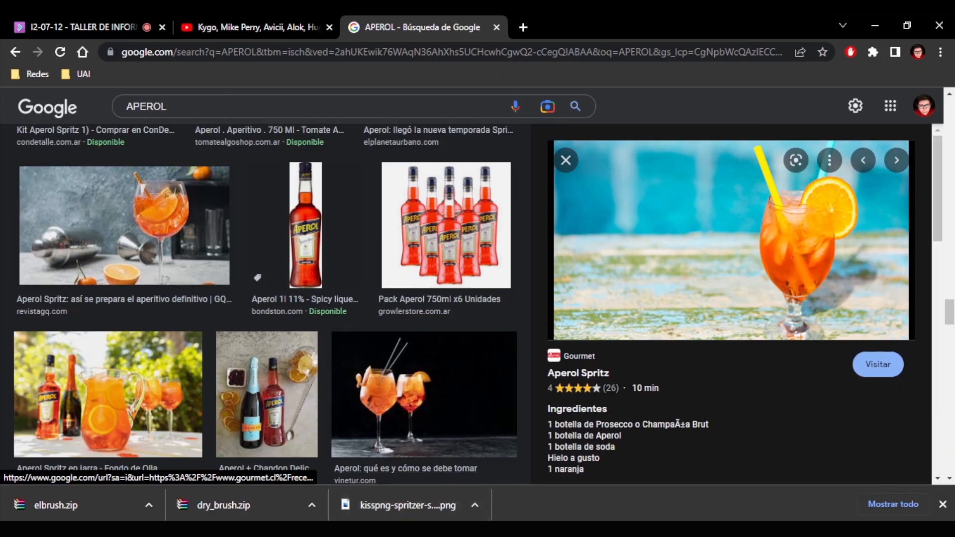
- Switch to Illustrator, paste the Aperol Spritz photo, and place it enlarged beside the "Siempre unidos" post, moving the character settings out of the way
key(alt+Tab)
key(ctrl+v)
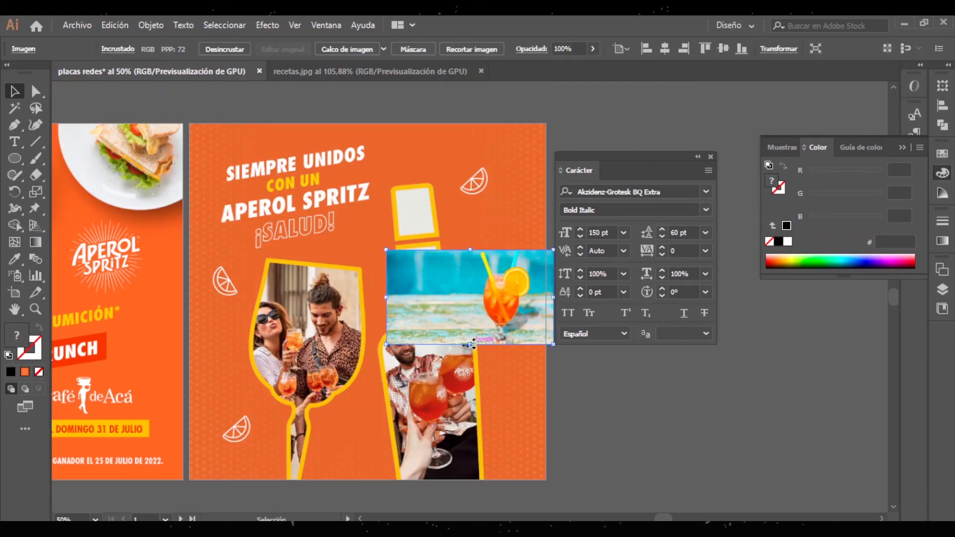
drag(473, 344, 503, 332)
drag(706, 161, 734, 57)
drag(75, 87, 244, 131)
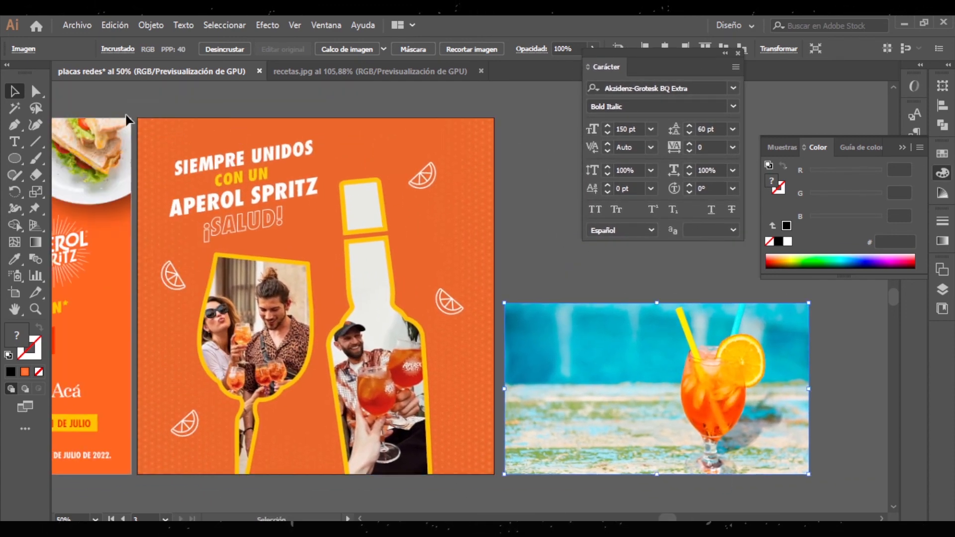
- Start a Pen path on the "Siempre unidos" post's wine glass, tracing its rim and the bowl's right side down to the stem
click(15, 126)
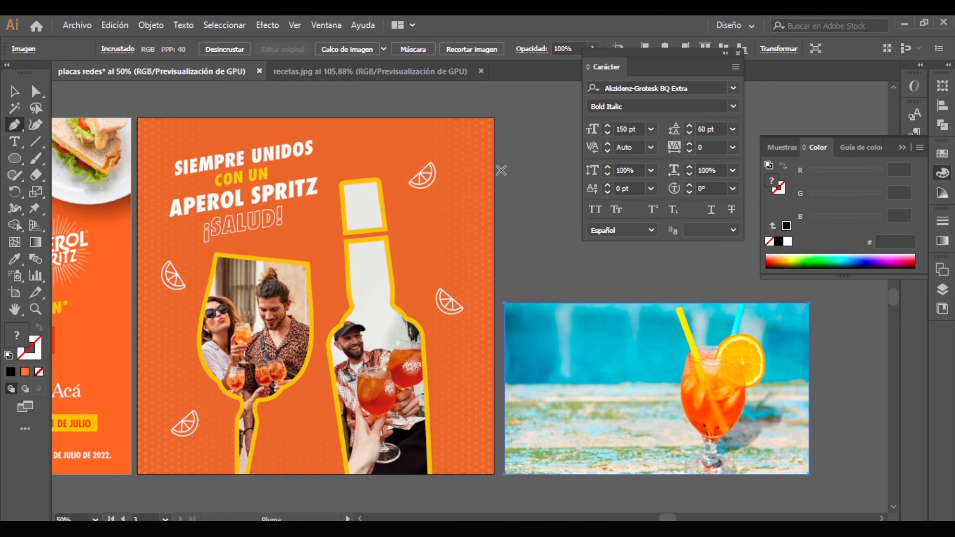
click(216, 254)
click(307, 264)
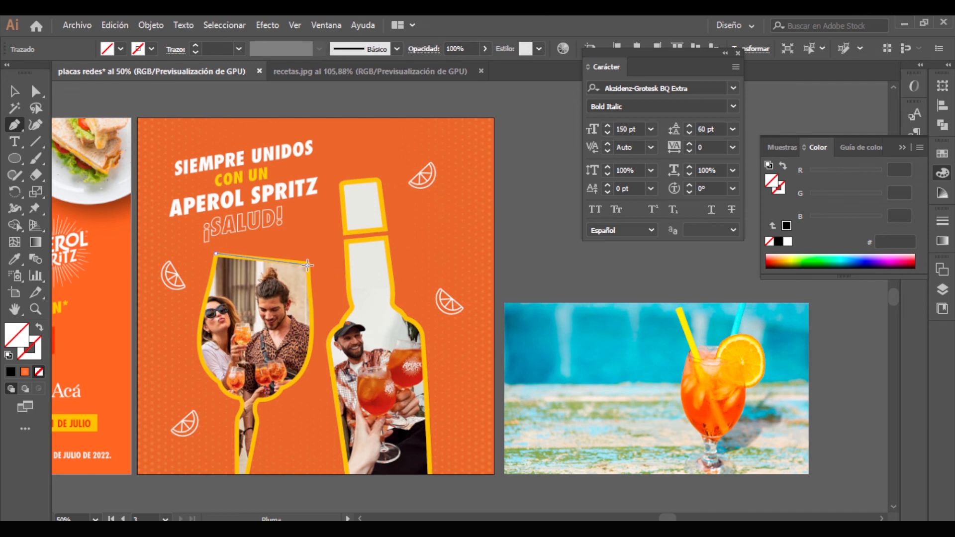
click(291, 384)
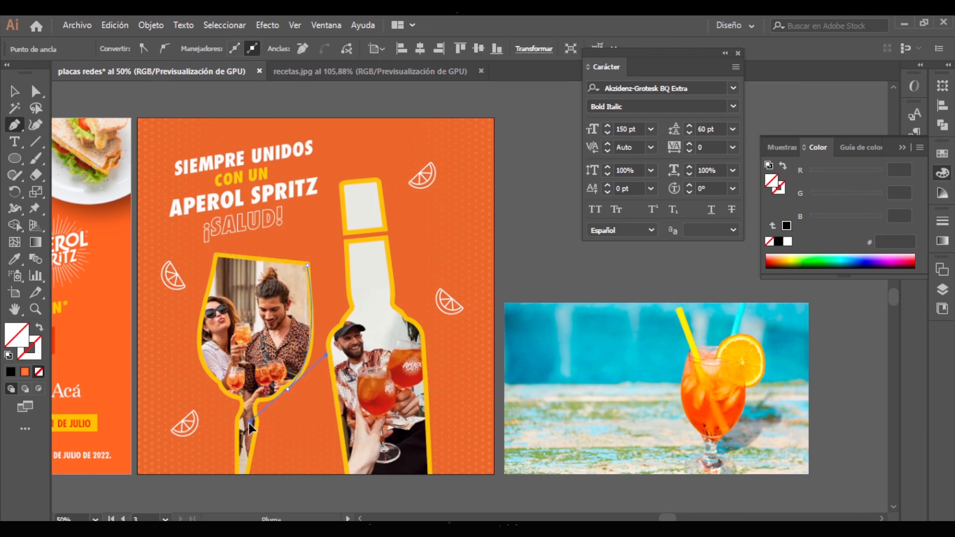
click(256, 403)
drag(258, 410, 260, 423)
- Correct the path's handle at the top of the stem, and continue the path down the stem's right side and across its base
scroll(260, 423, up, 3)
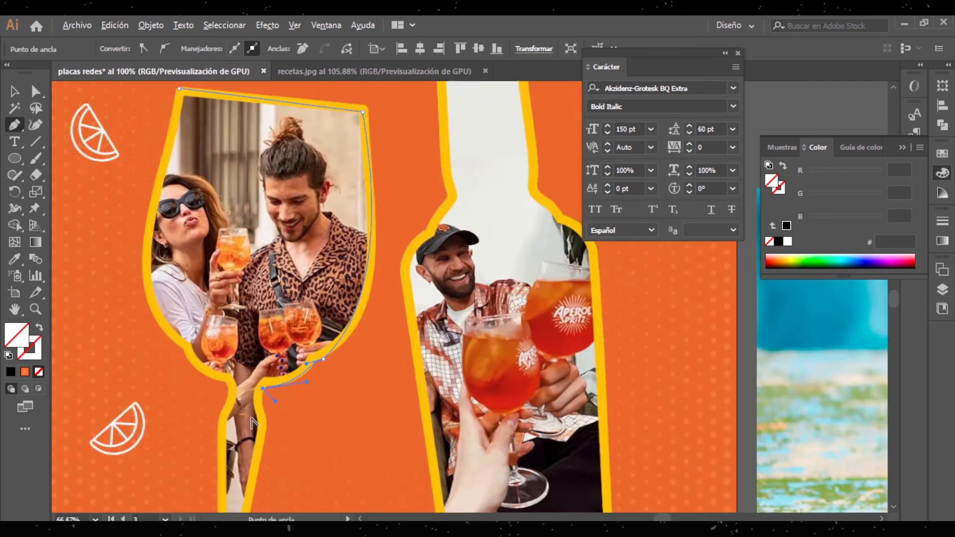
ctrl+click(268, 393)
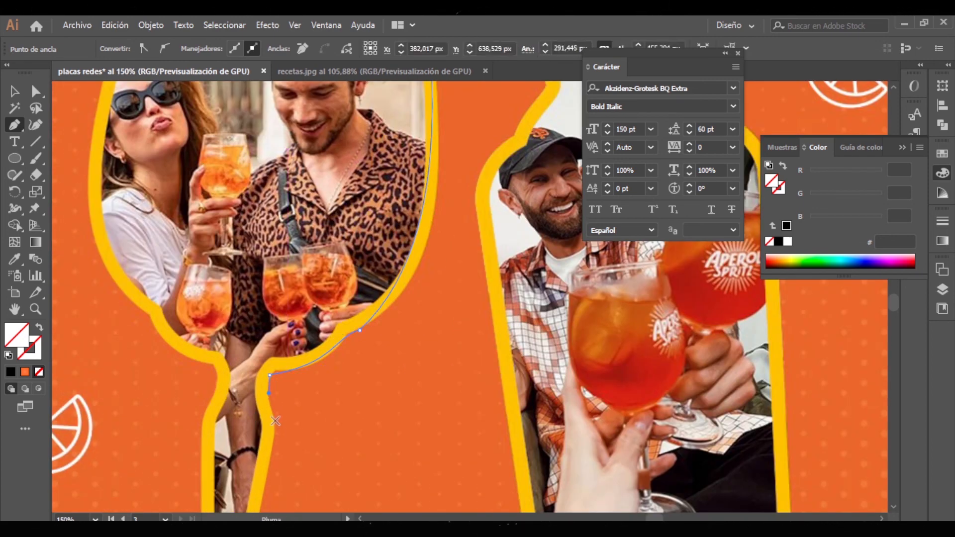
ctrl+click(272, 374)
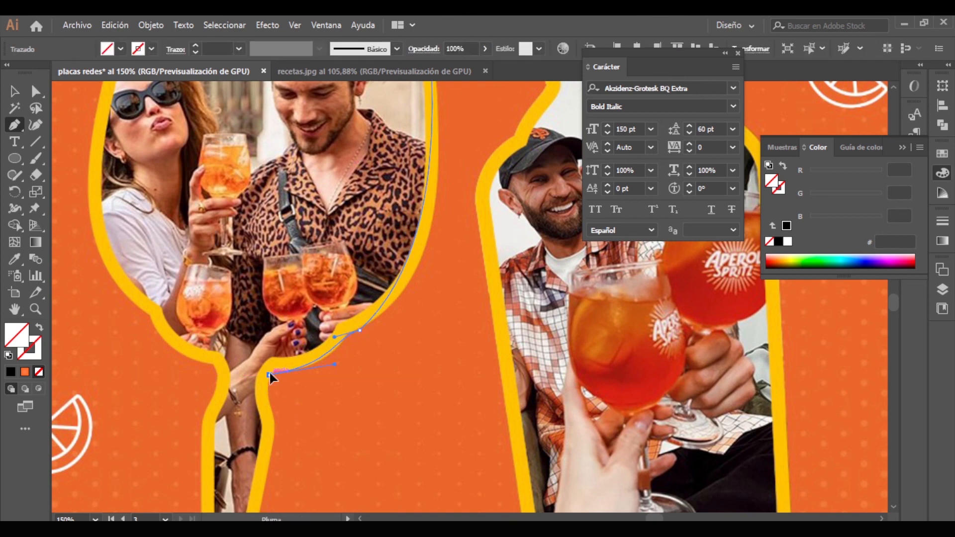
drag(270, 418, 351, 295)
click(339, 325)
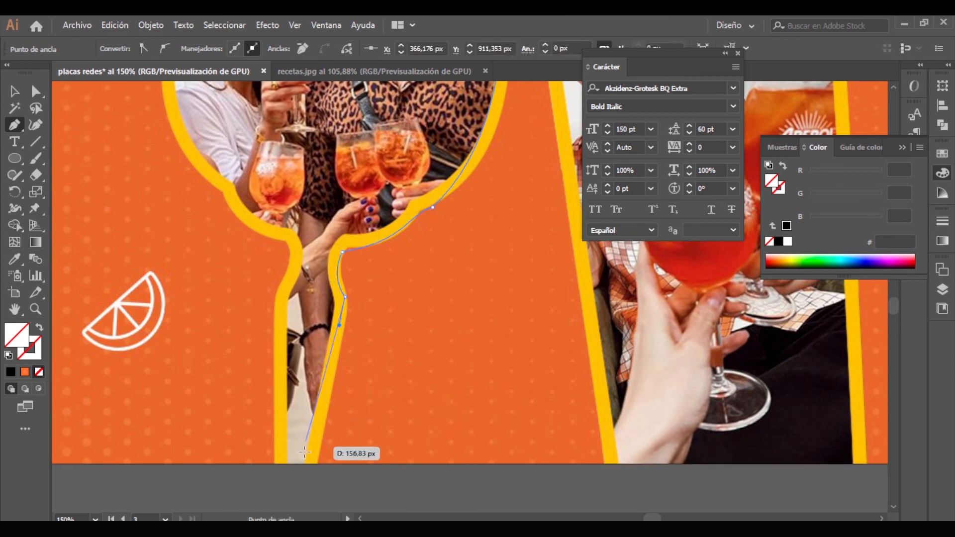
click(315, 460)
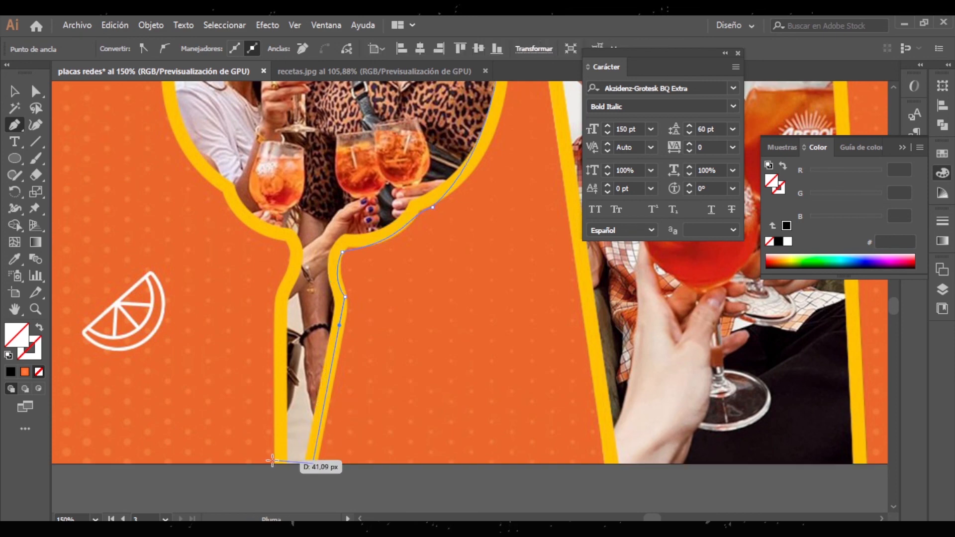
click(276, 462)
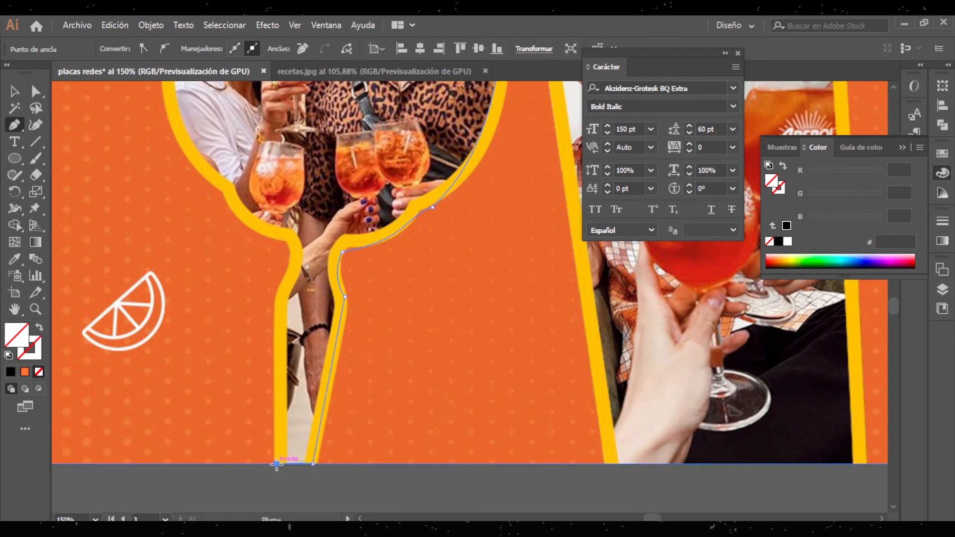
- Trace the left side of the wine glass stem upward and continue the path into the lower-left curve of the bowl
click(277, 304)
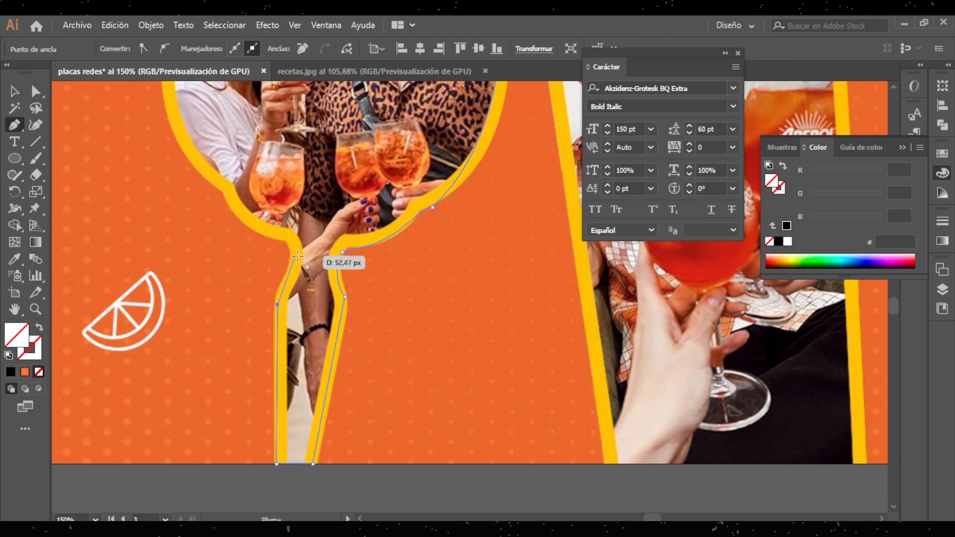
drag(298, 254, 297, 235)
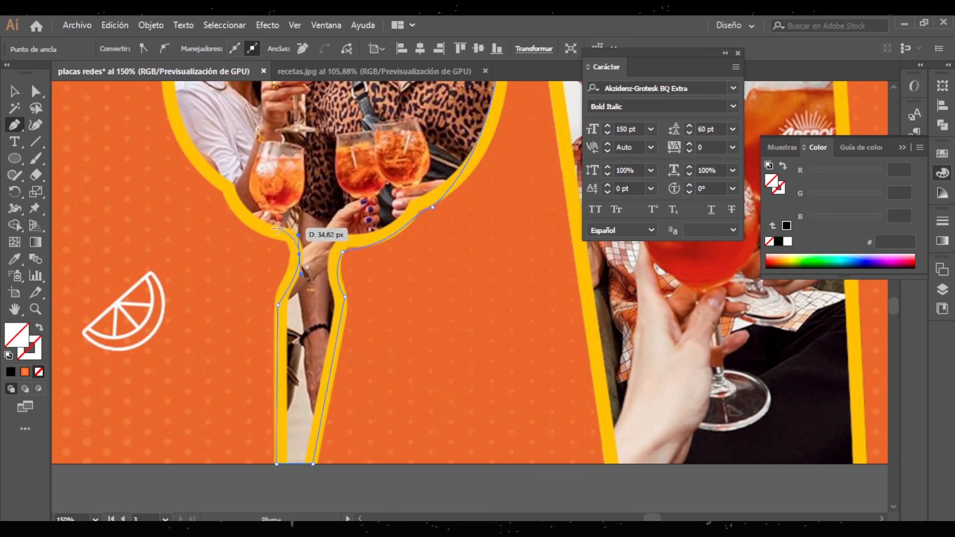
click(282, 233)
drag(232, 204, 228, 396)
- Complete the path up the bowl's left side and close it at the rim's upper-left corner
scroll(228, 396, down, 1)
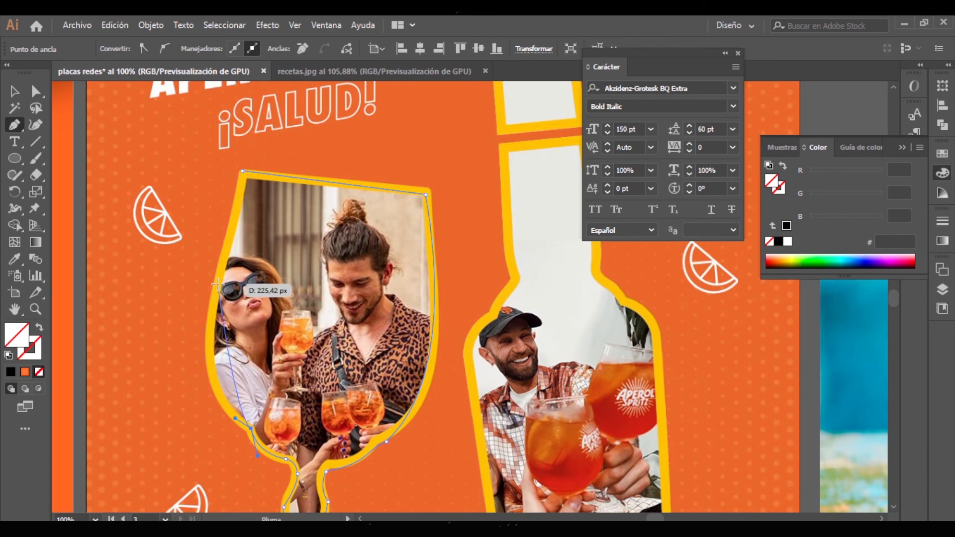
drag(218, 284, 240, 234)
drag(258, 196, 242, 173)
click(241, 171)
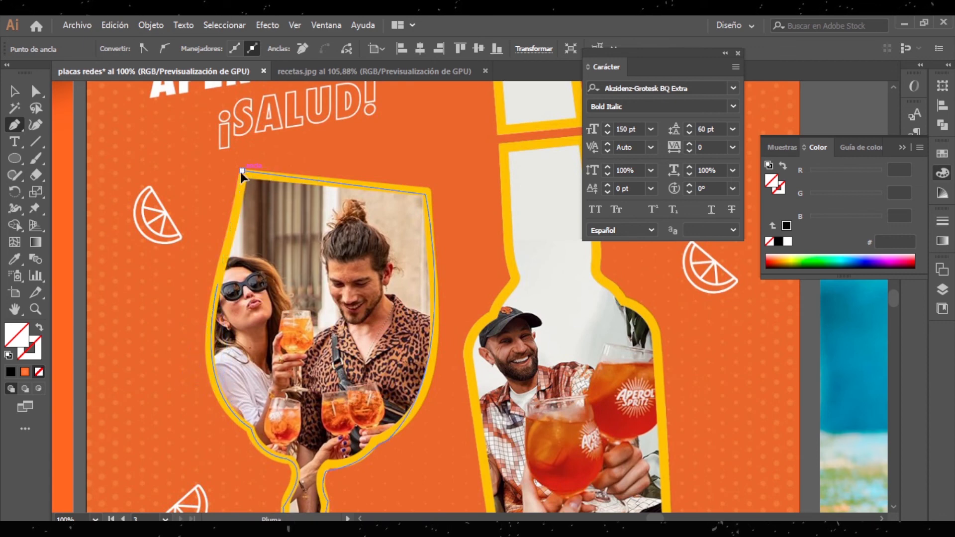
- Move the traced glass outline onto the Aperol Spritz photo and enlarge the photo so the drink sits behind the outline
key(v)
scroll(283, 359, down, 3)
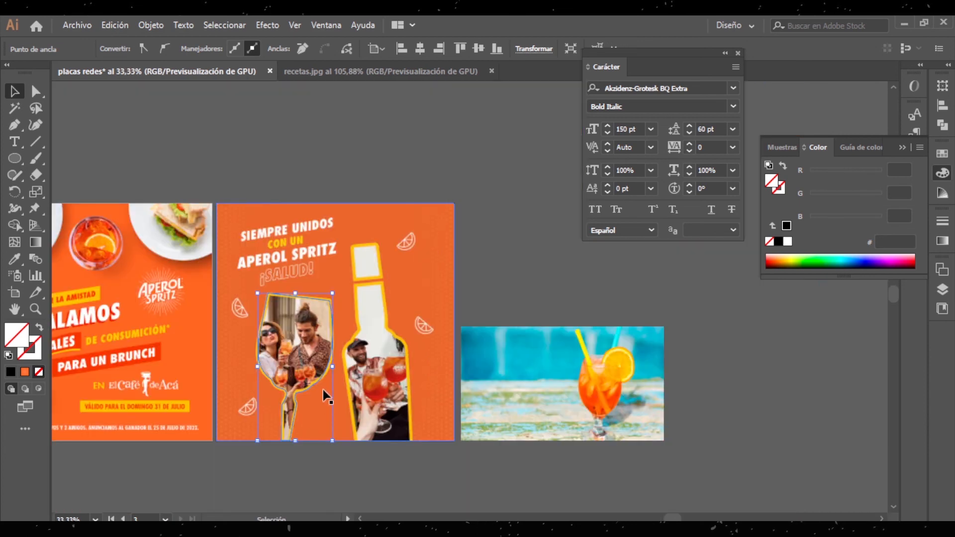
drag(318, 386, 604, 367)
drag(660, 401, 658, 334)
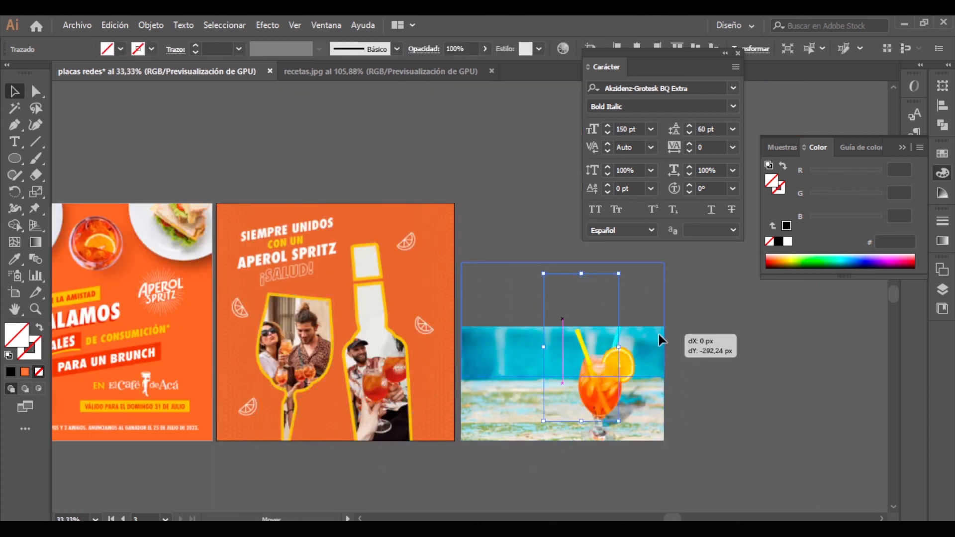
drag(561, 377, 562, 425)
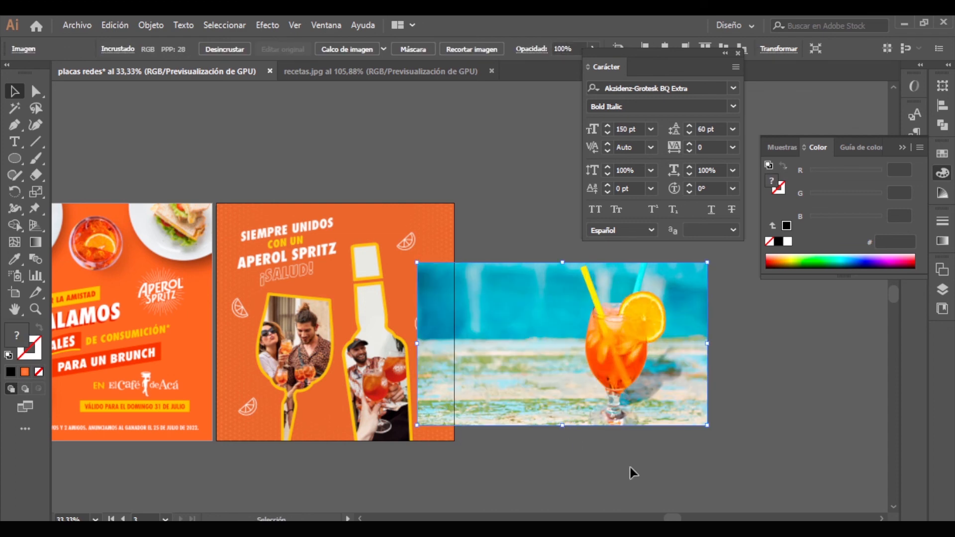
drag(630, 470, 616, 368)
- Clip the Aperol Spritz photo into the glass outline with a clipping mask, and undo the mask
click(584, 463)
drag(630, 436, 550, 307)
right_click(550, 306)
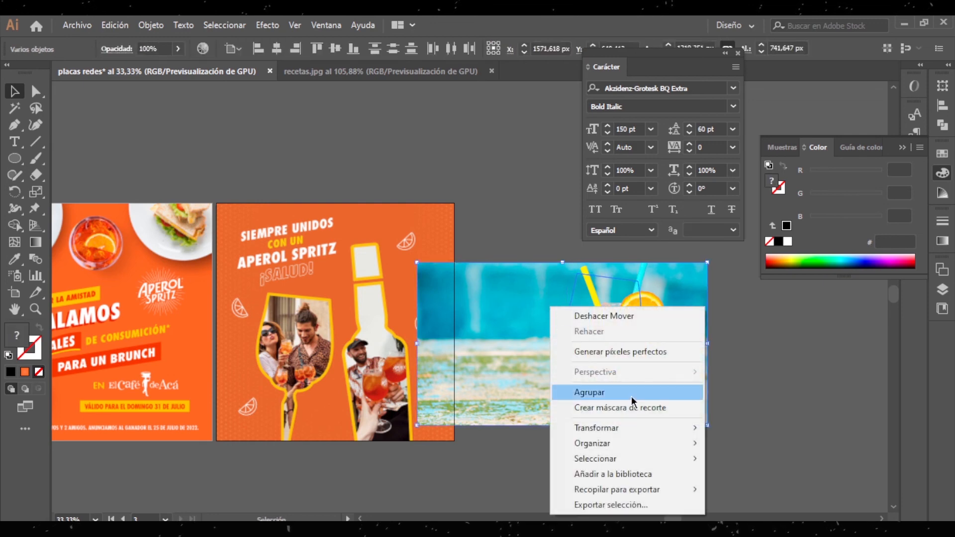
click(633, 408)
click(688, 465)
click(604, 319)
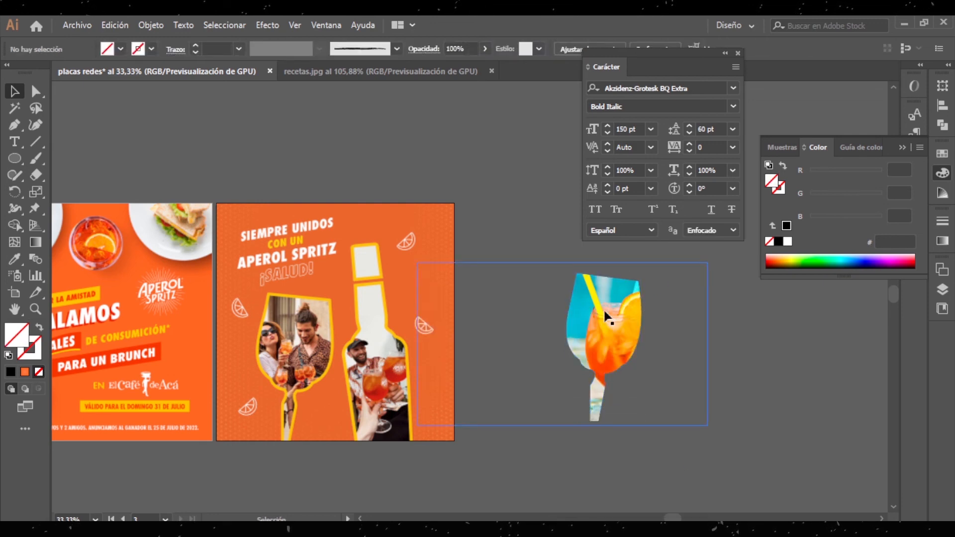
key(ctrl+alt+7)
click(625, 459)
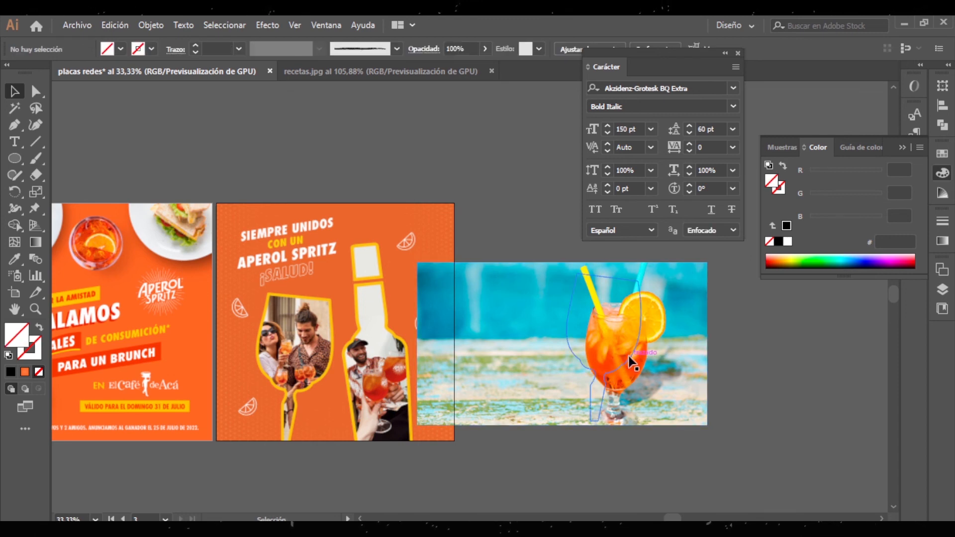
- Select the glass outline together with the Aperol Spritz photo and make a clipping mask from them
click(629, 358)
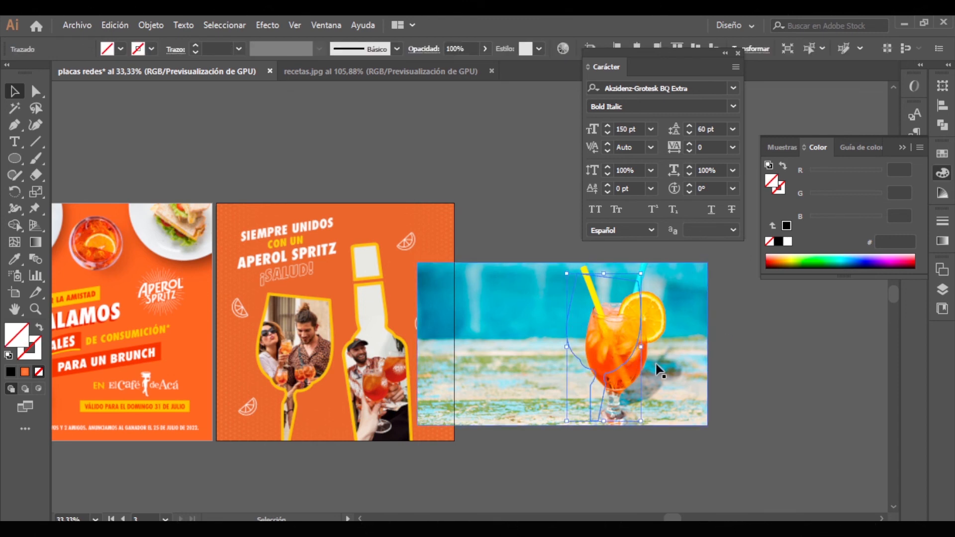
shift+click(607, 359)
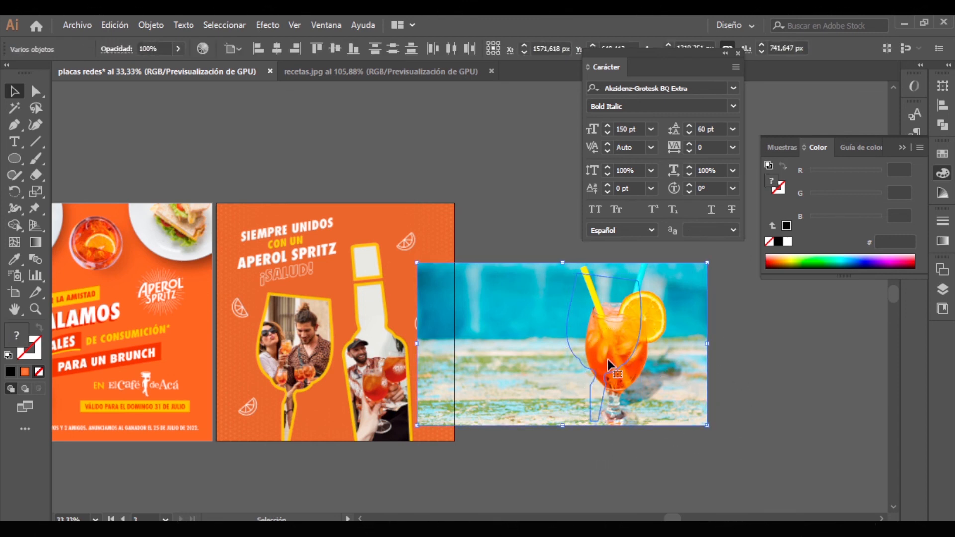
right_click(607, 359)
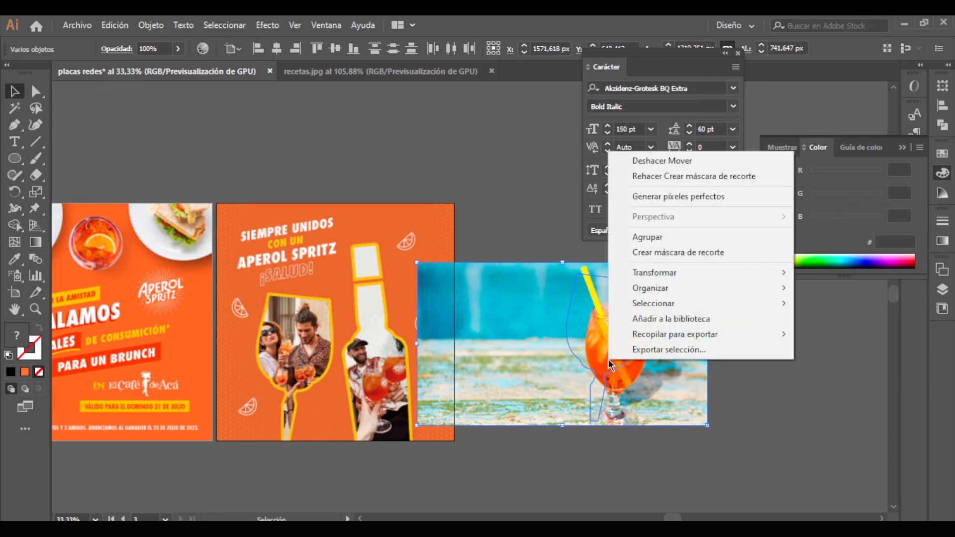
click(661, 250)
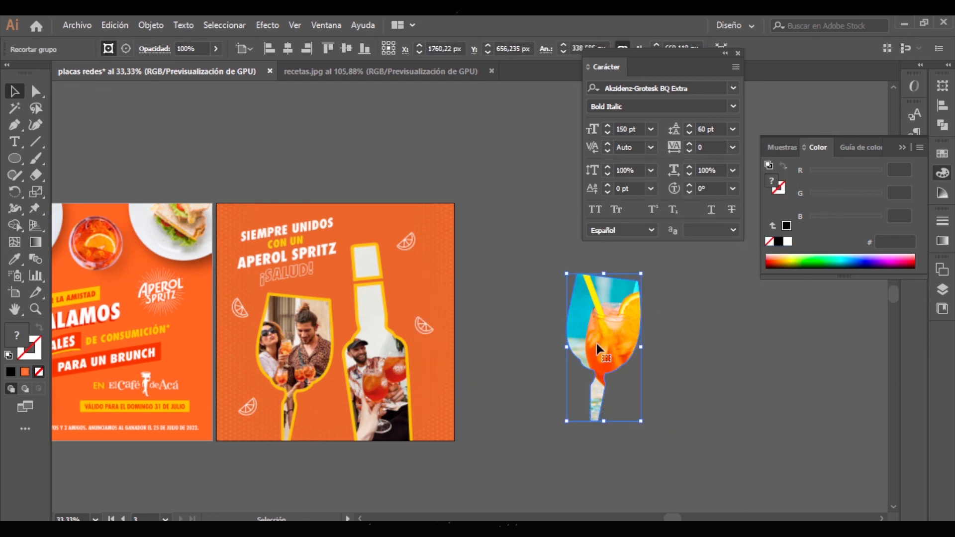
click(699, 373)
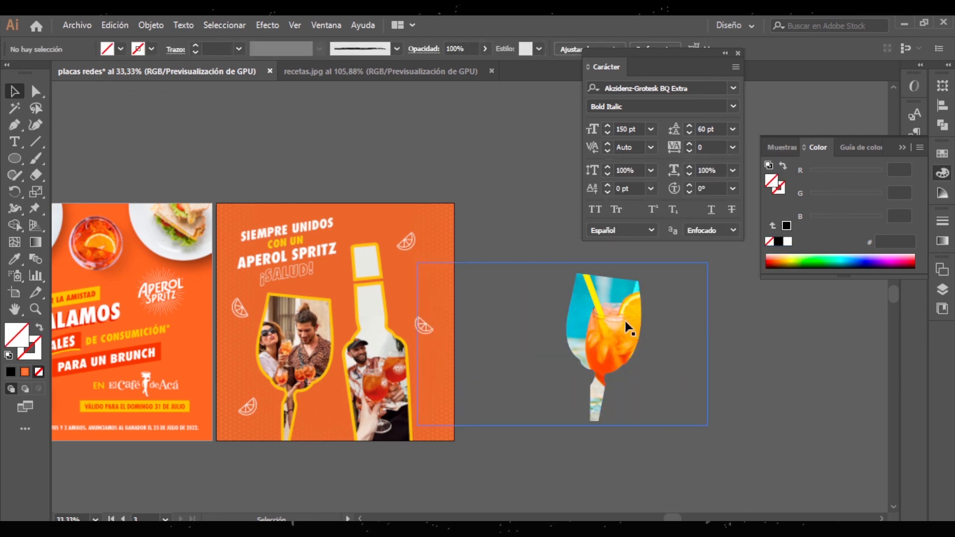
- Reposition only the photo inside the glass-shaped mask so the drink and the orange slice fill the bowl
click(36, 93)
drag(667, 333, 628, 344)
drag(584, 319, 610, 300)
- Give the mask's glass outline an orange gradient stroke of 15 pt with no fill
click(639, 297)
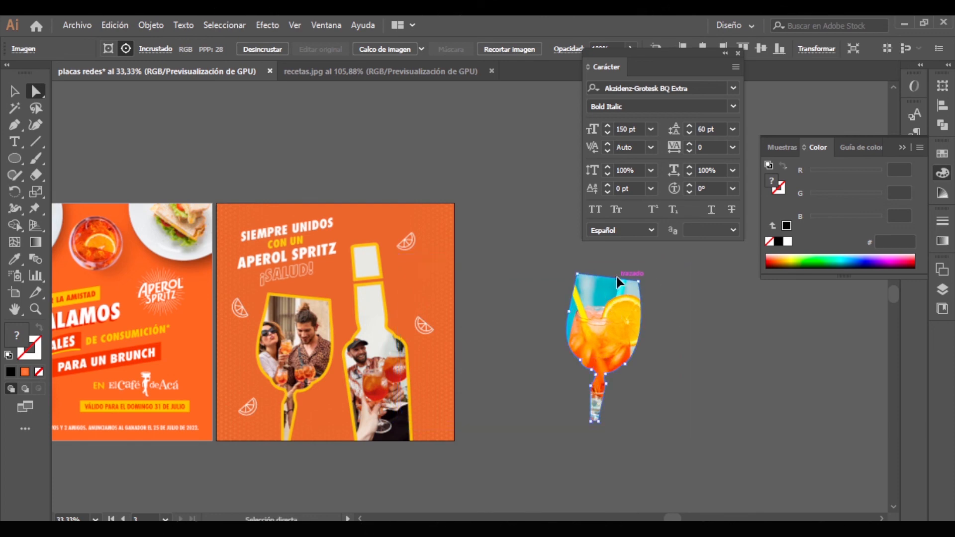
click(25, 372)
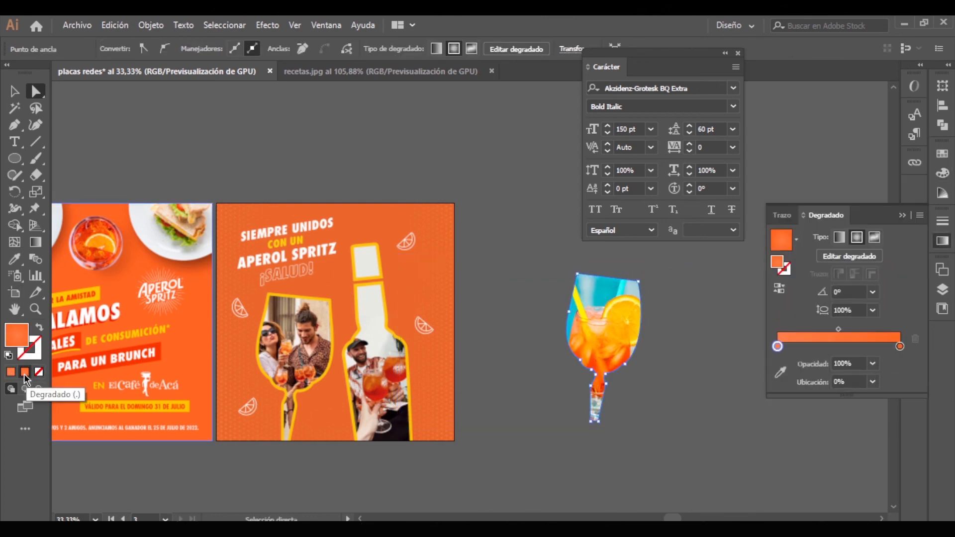
click(39, 328)
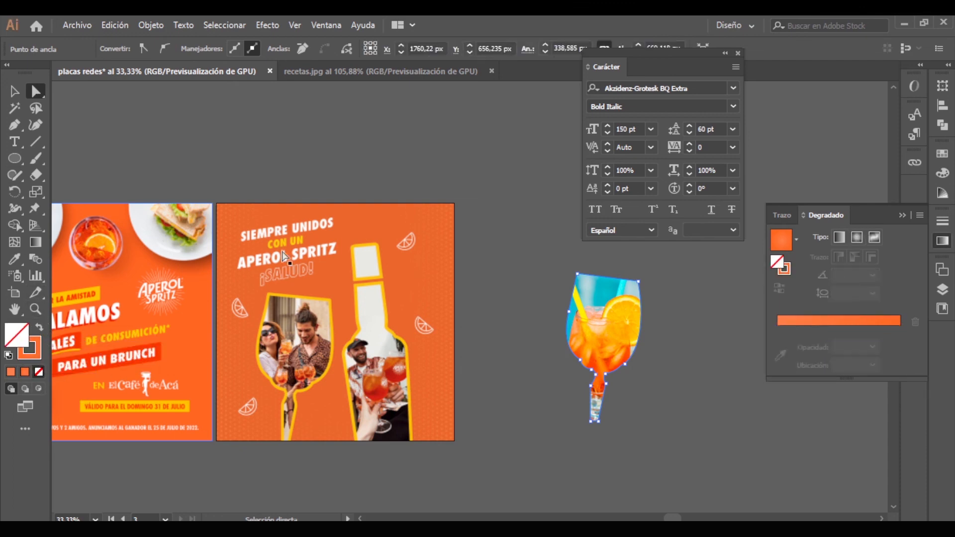
click(943, 222)
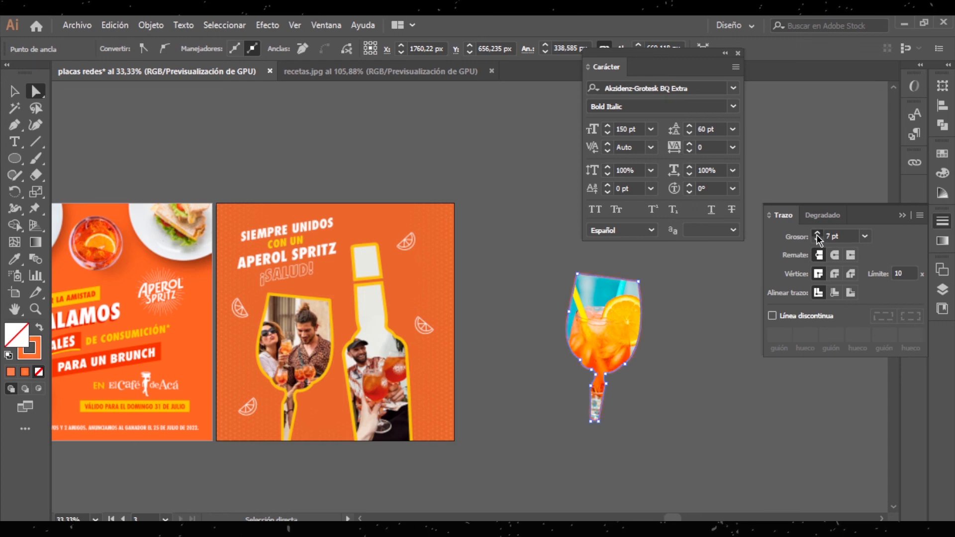
click(817, 234)
click(15, 91)
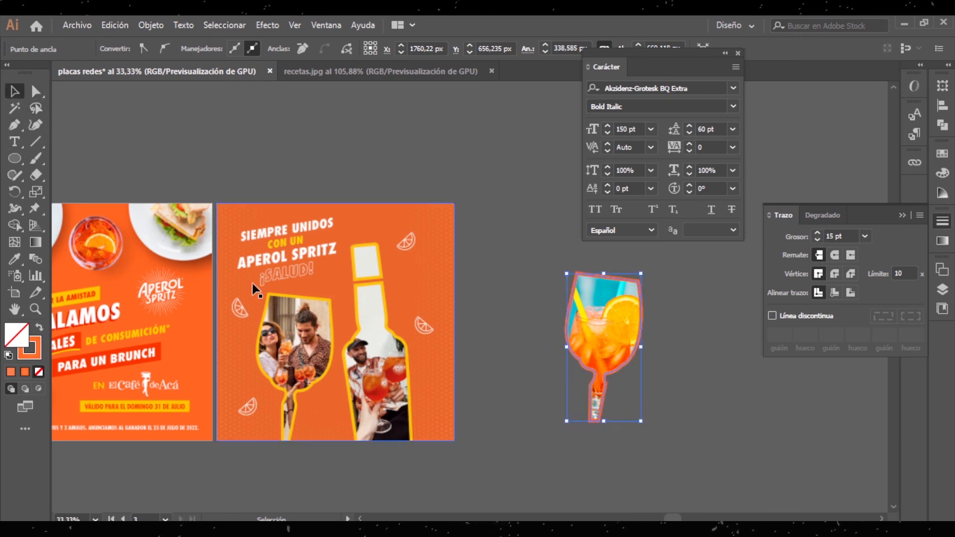
- Place the clipped glass over the original wine glass in the "Siempre unidos" post
click(737, 463)
drag(708, 418, 776, 392)
drag(733, 312, 424, 331)
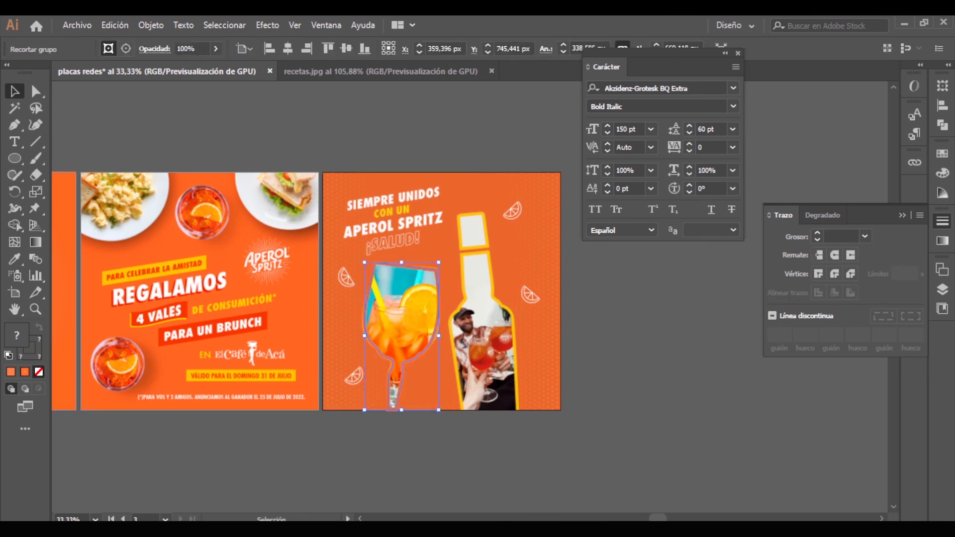
click(450, 460)
- Add "Lorem ipsum" placeholder text over the post's heading and give it no fill and a 4 pt black stroke
scroll(436, 273, down, 1)
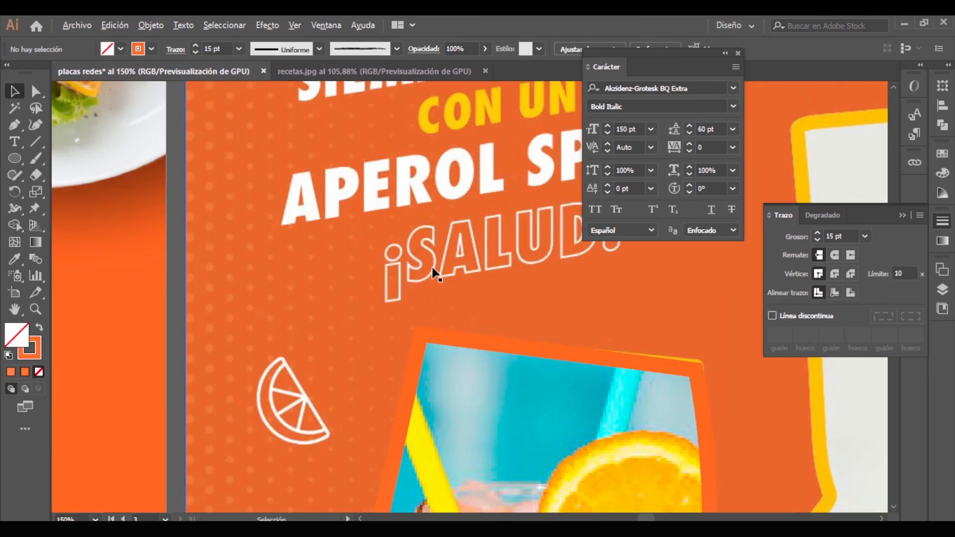
click(14, 141)
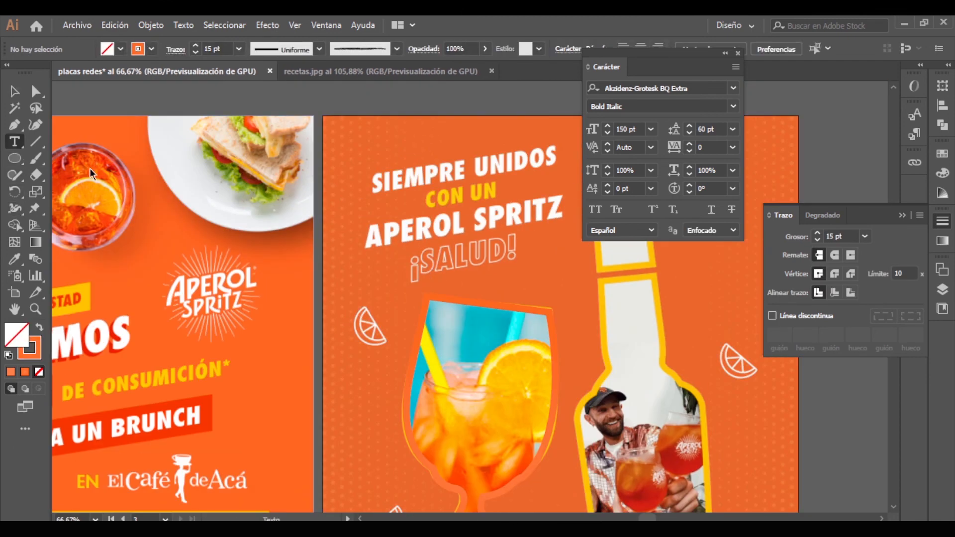
click(370, 264)
click(39, 334)
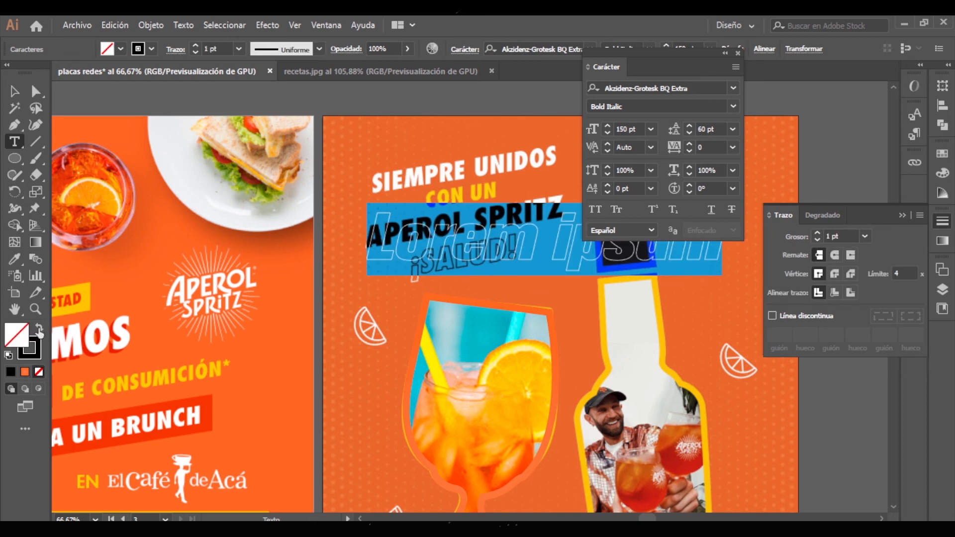
key(Escape)
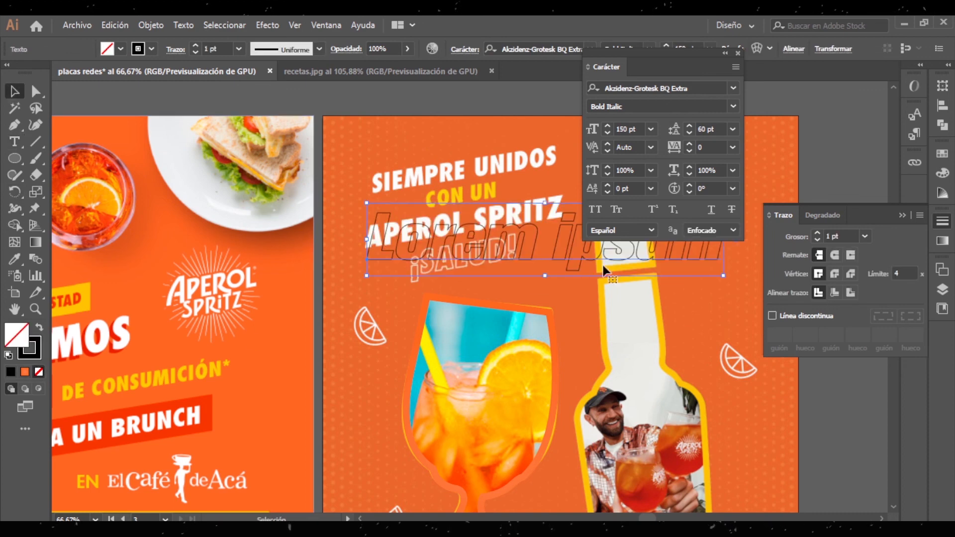
click(822, 234)
click(821, 233)
click(822, 233)
- Move the outlined placeholder text below the posts and delete it
scroll(559, 269, down, 3)
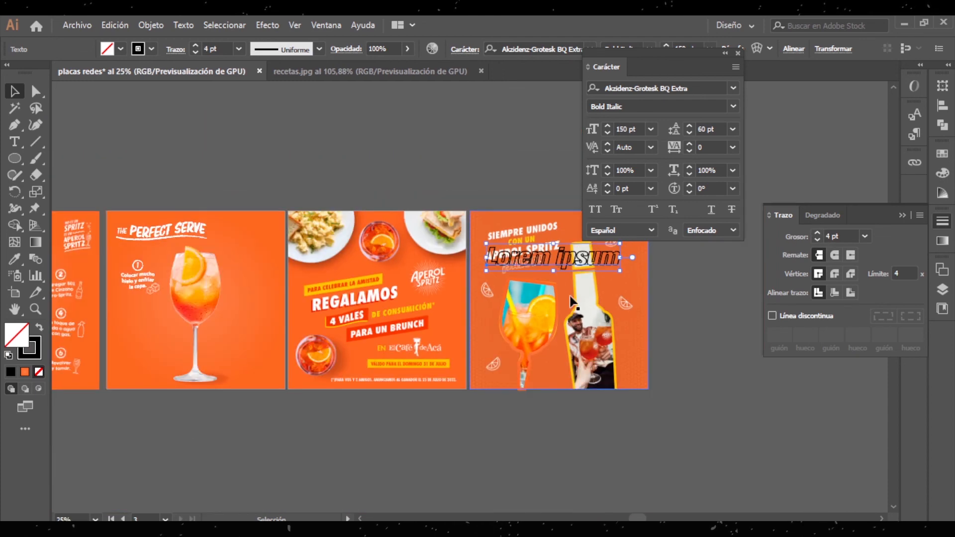
drag(575, 267, 507, 437)
key(Delete)
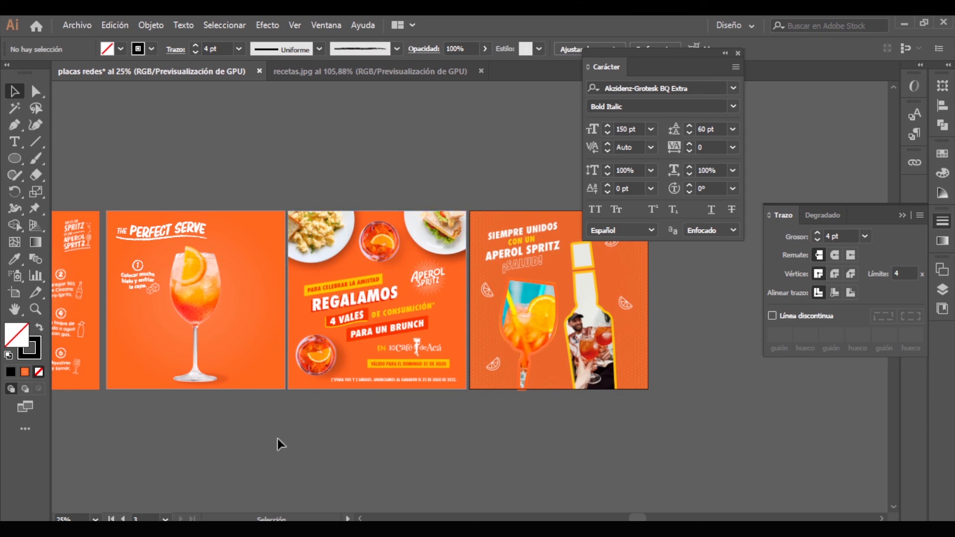
click(293, 502)
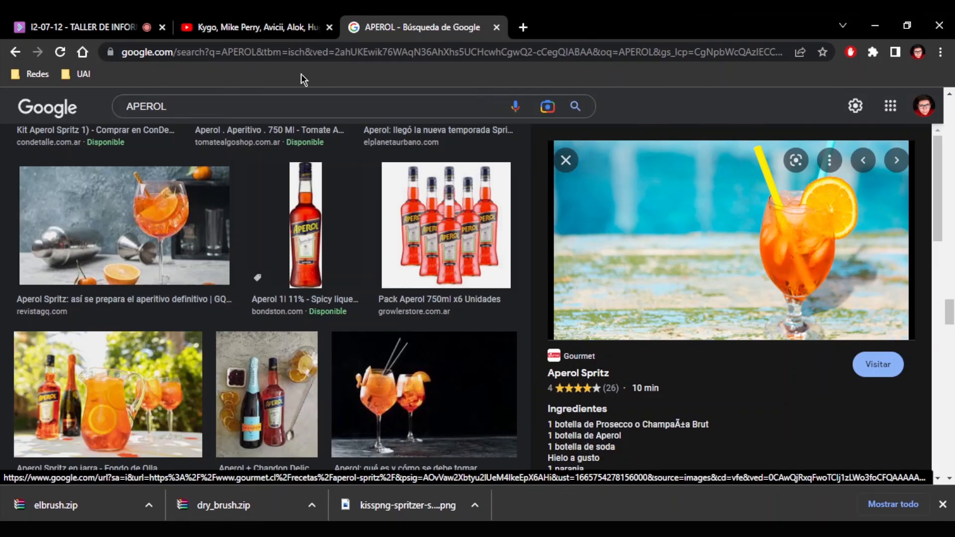
key(alt+Tab)
- Restyle the "Lorem ipsum" placeholder text over the heading as outline lettering, swapping fill and stroke and setting the stroke to 4 pt
key(ctrl+minus)
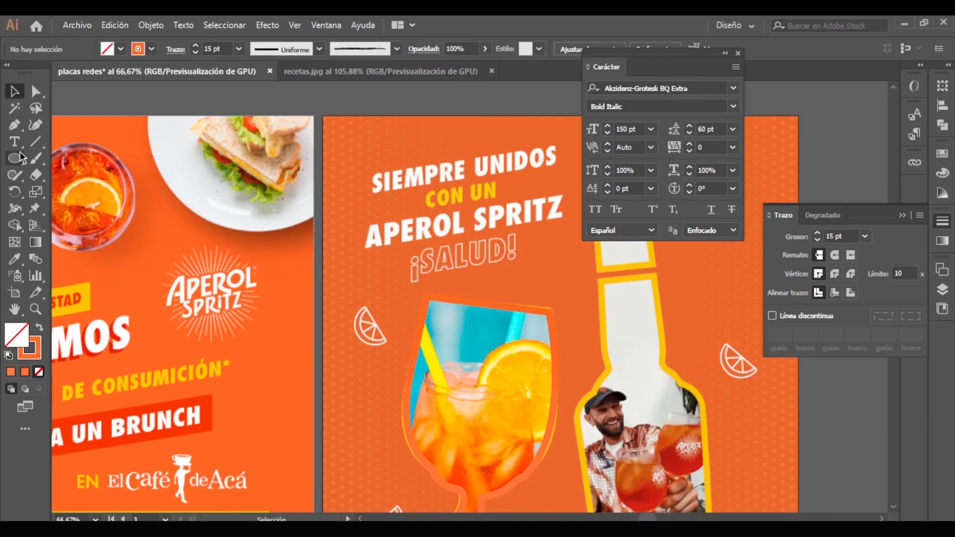
key(ctrl+z)
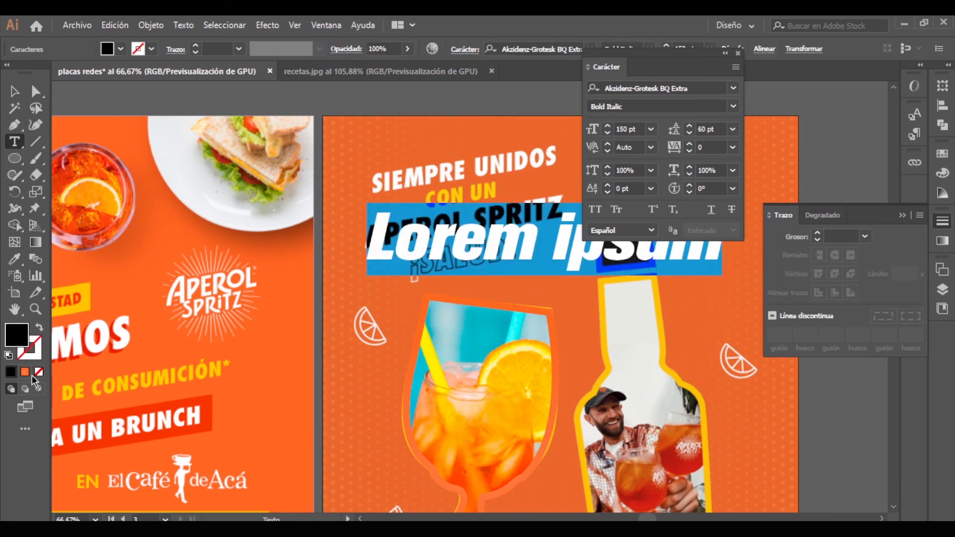
click(39, 330)
key(Escape)
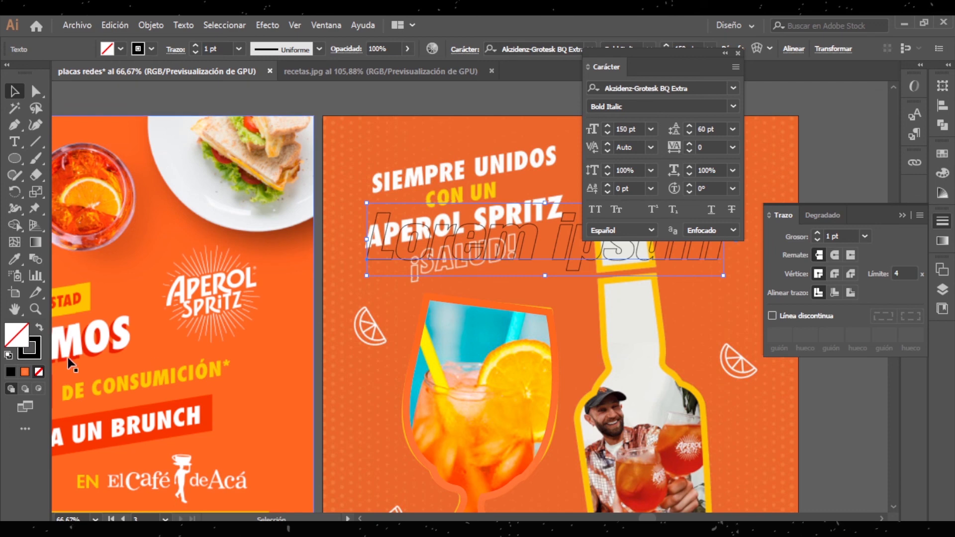
click(818, 232)
click(818, 232)
click(818, 233)
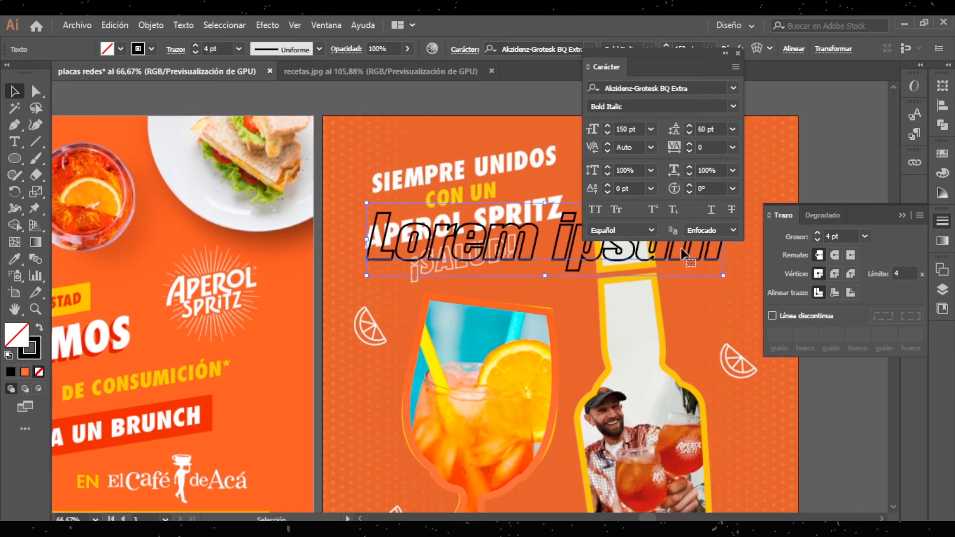
- Take the outlined "Lorem ipsum" text off the "Siempre unidos" post and remove it from the document
scroll(558, 268, down, 3)
mouse_move(572, 264)
mouse_down()
mouse_move(542, 394)
mouse_move(507, 438)
mouse_up()
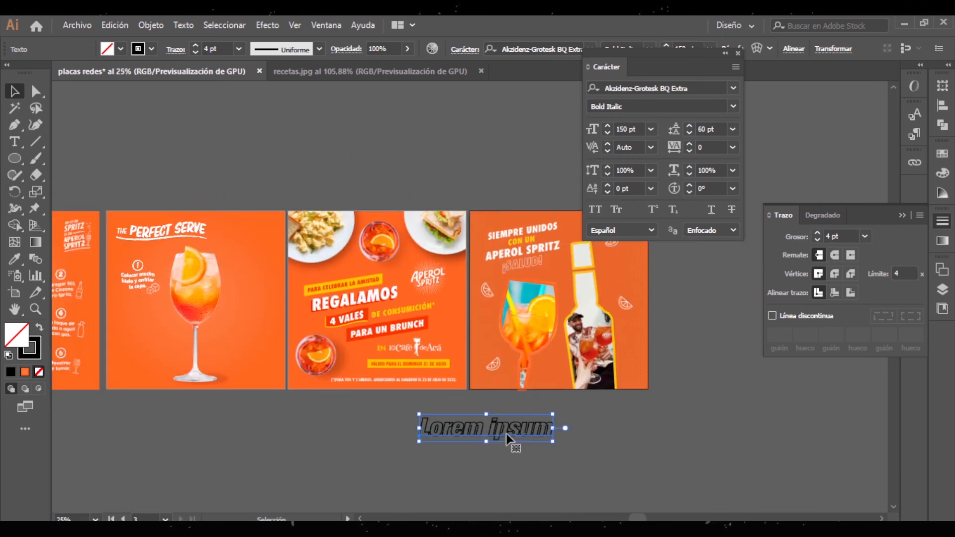
key(Delete)
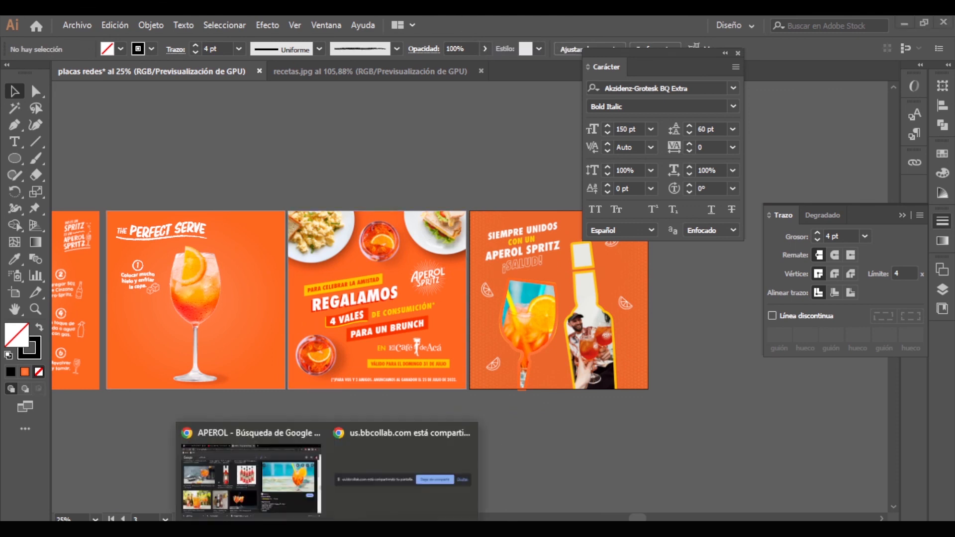
- Switch to the browser window with the APEROL image search results
click(251, 450)
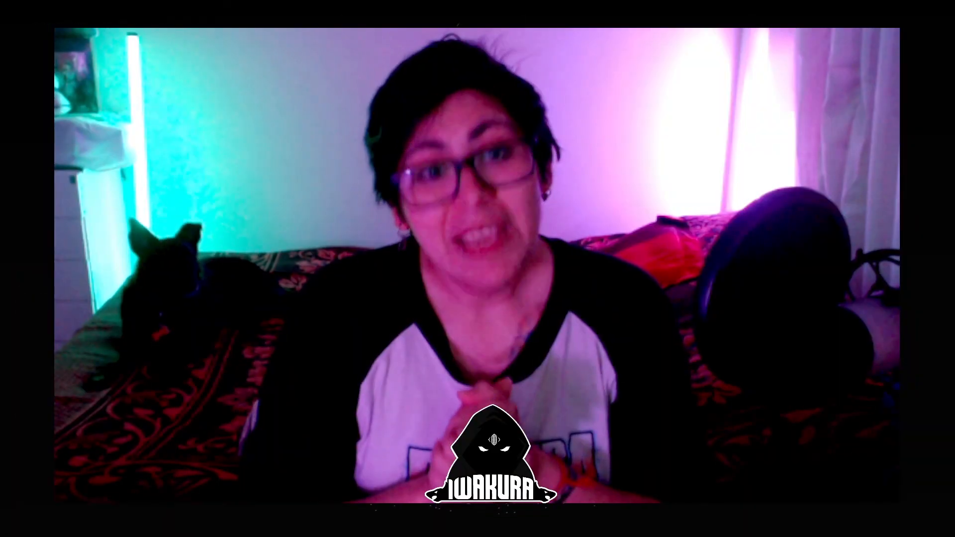